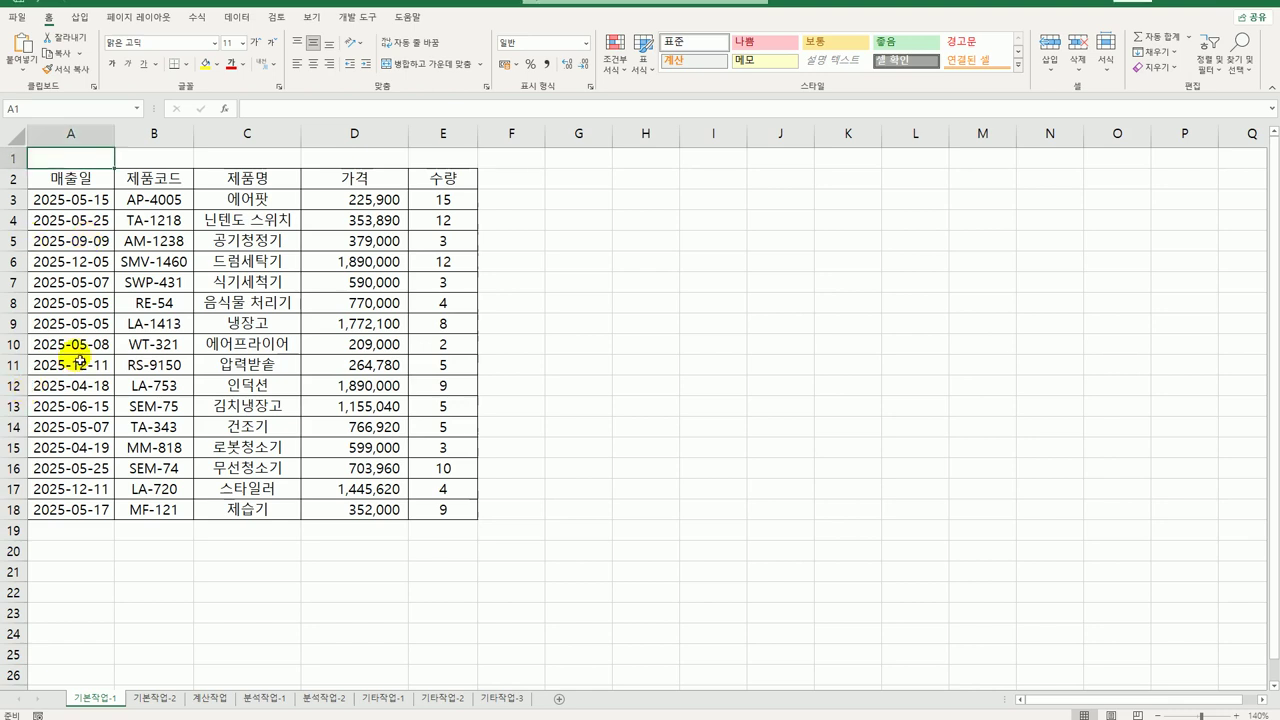
pyautogui.click(178, 186)
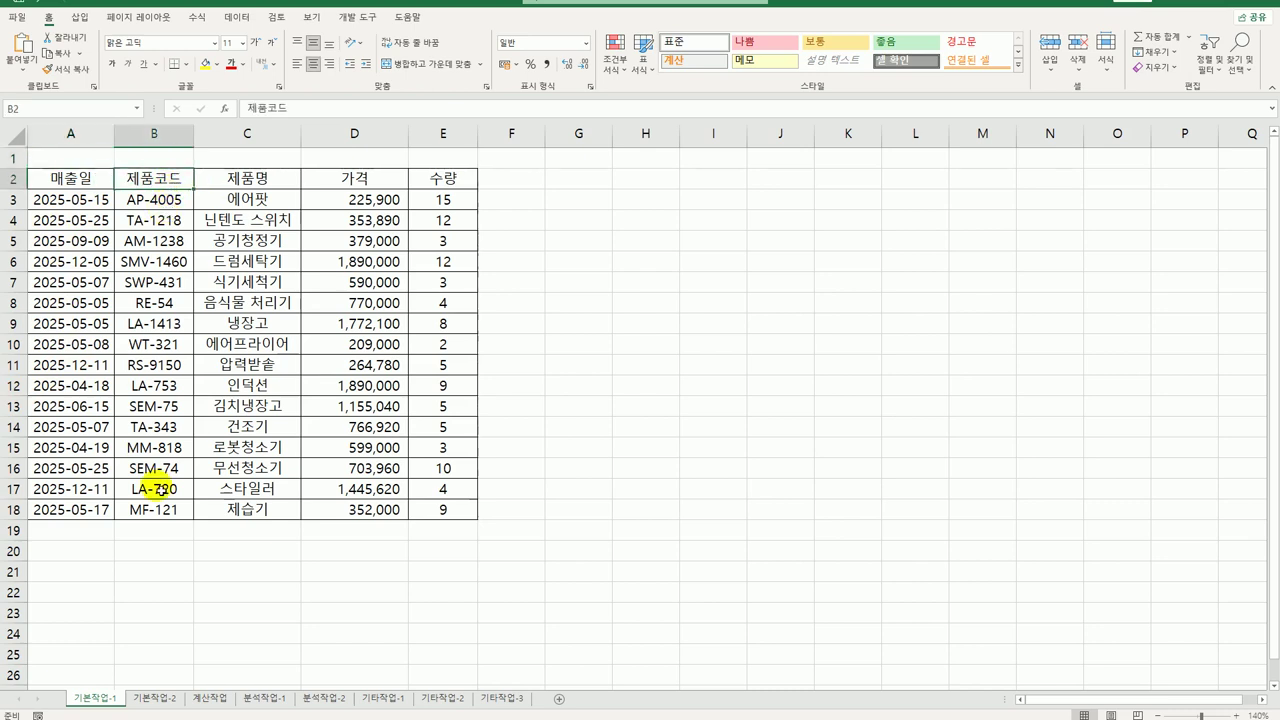
pyautogui.click(102, 180)
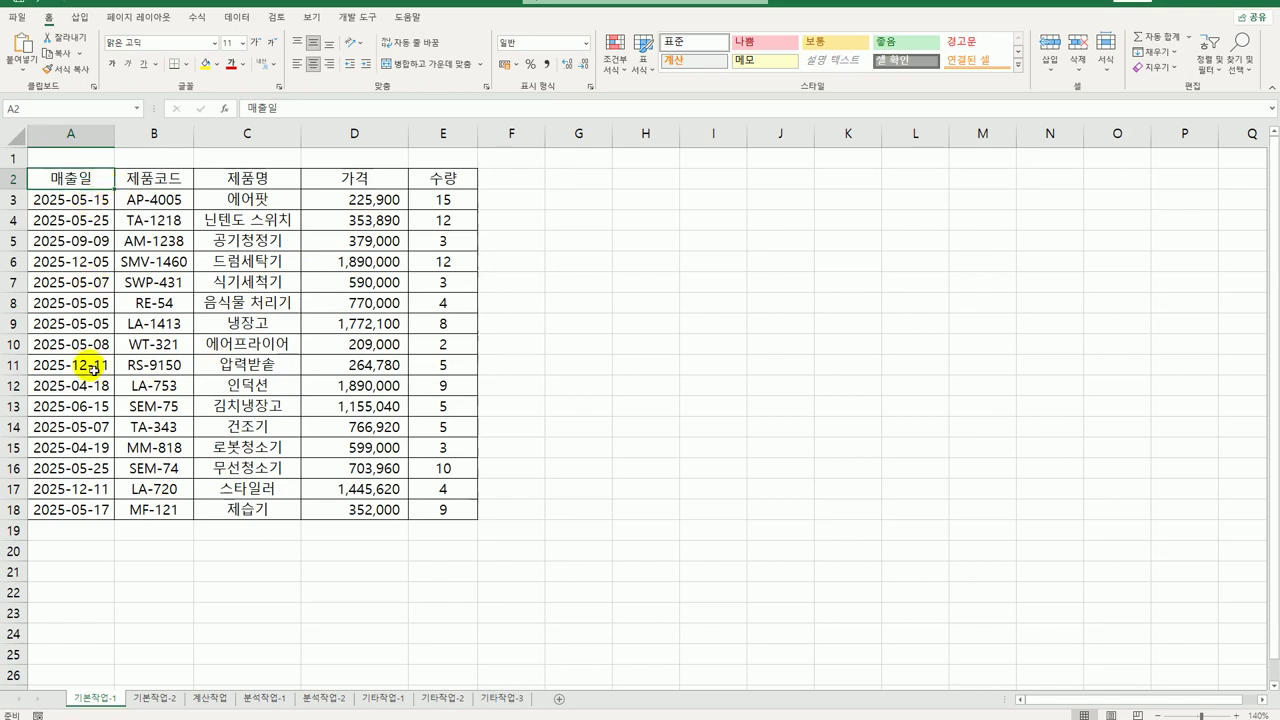
# Enter the criteria heading 조건 in cell A21.
pyautogui.click(88, 576)
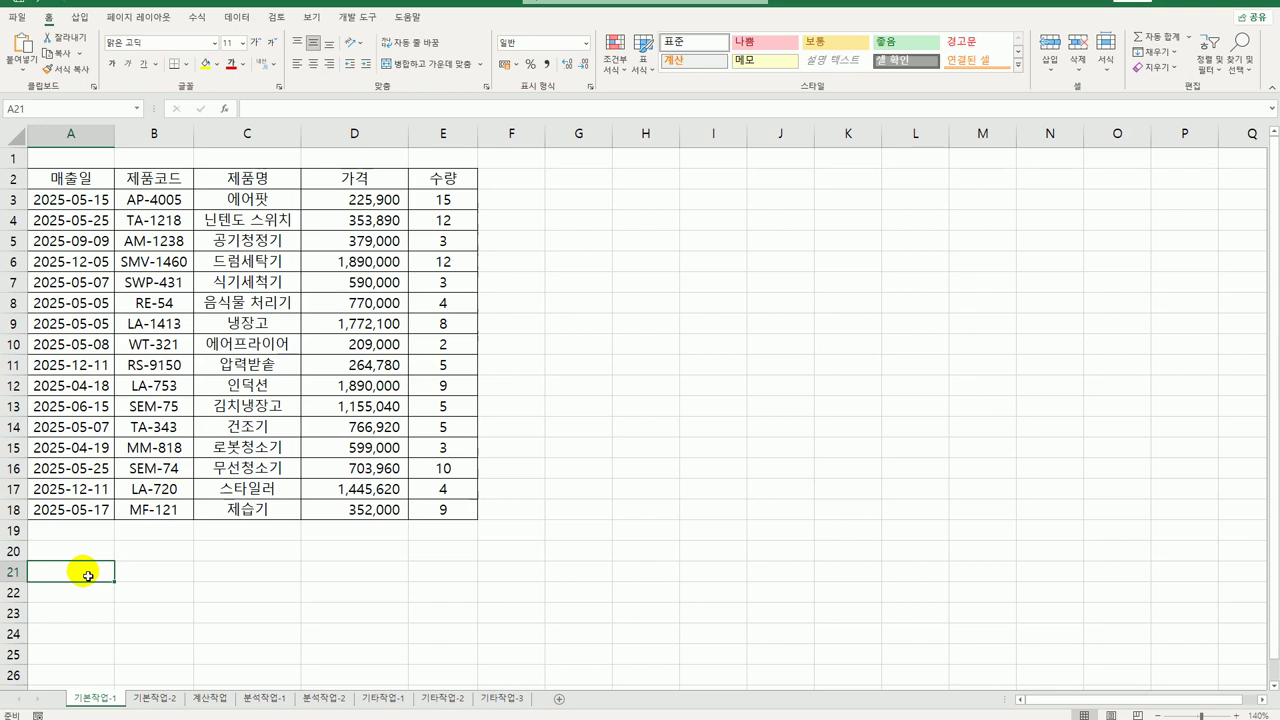
pyautogui.write('조건')
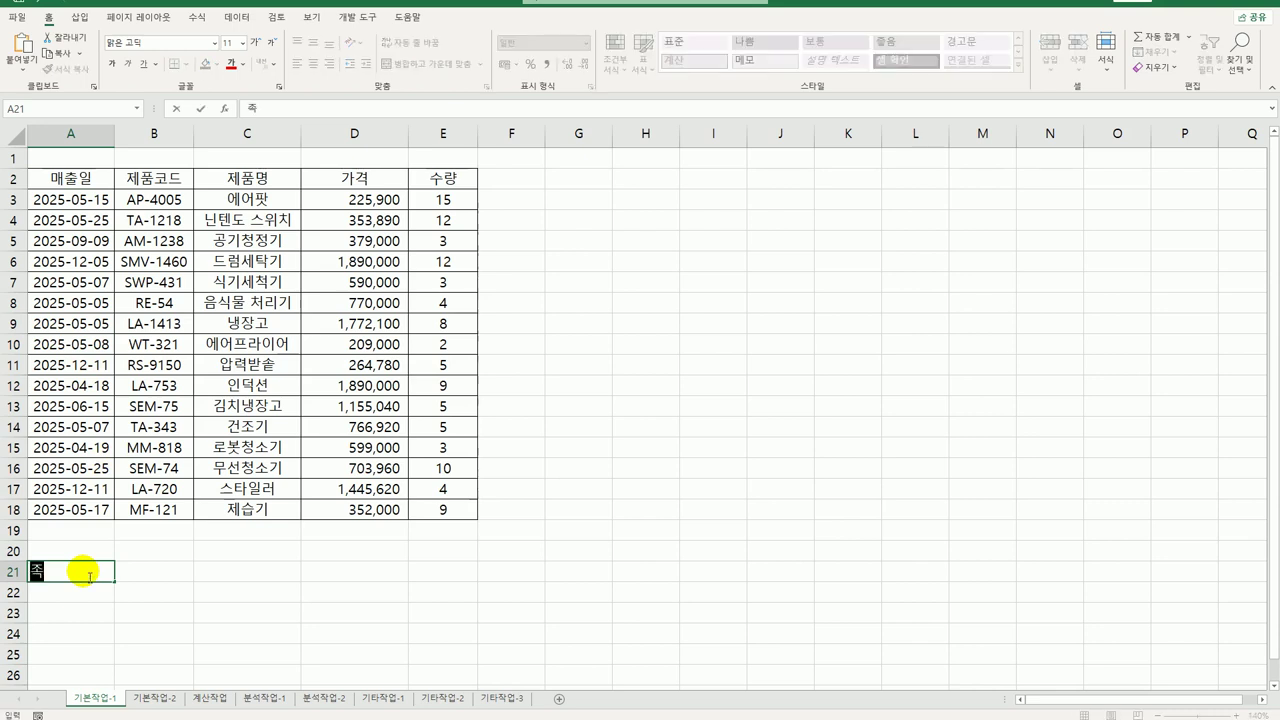
pyautogui.press('Return')
# Begin an AND formula in A22 whose first condition tests for an even last product-code digit with ISEVEN(RIGHT(B3,1)).
pyautogui.write('=')
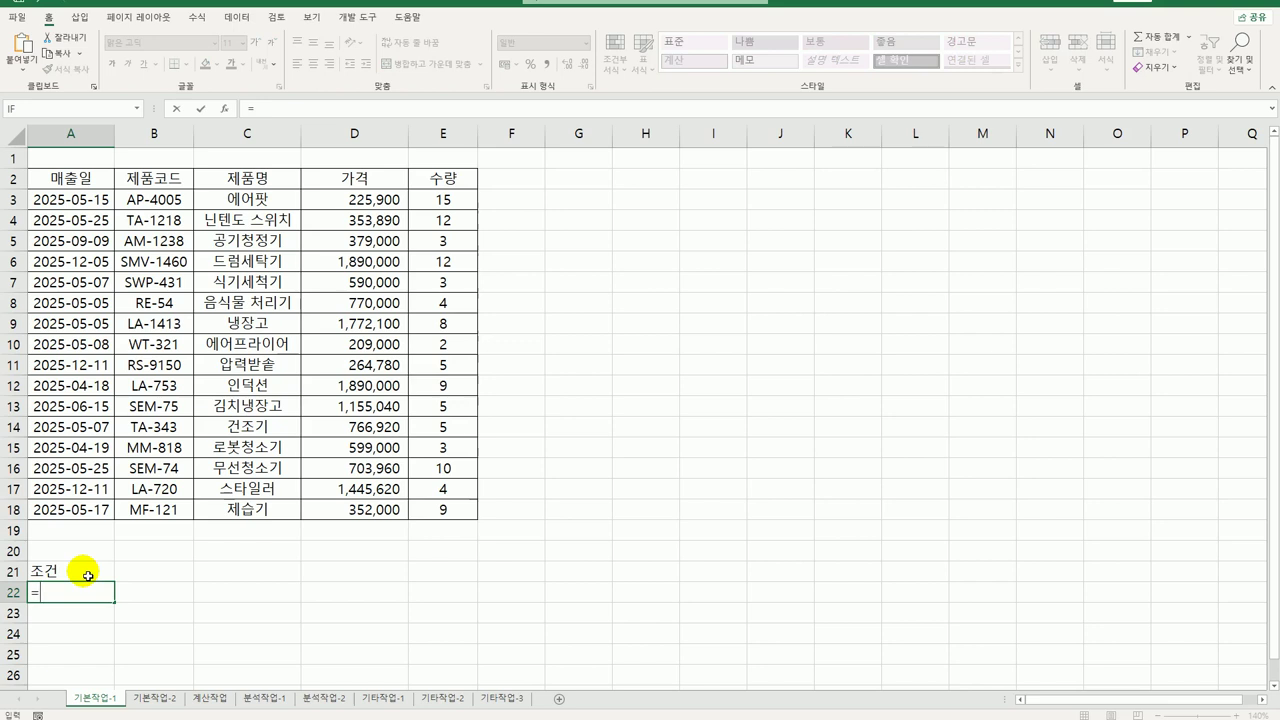
pyautogui.write('ㅁ')
pyautogui.press('BackSpace')
pyautogui.write('and(')
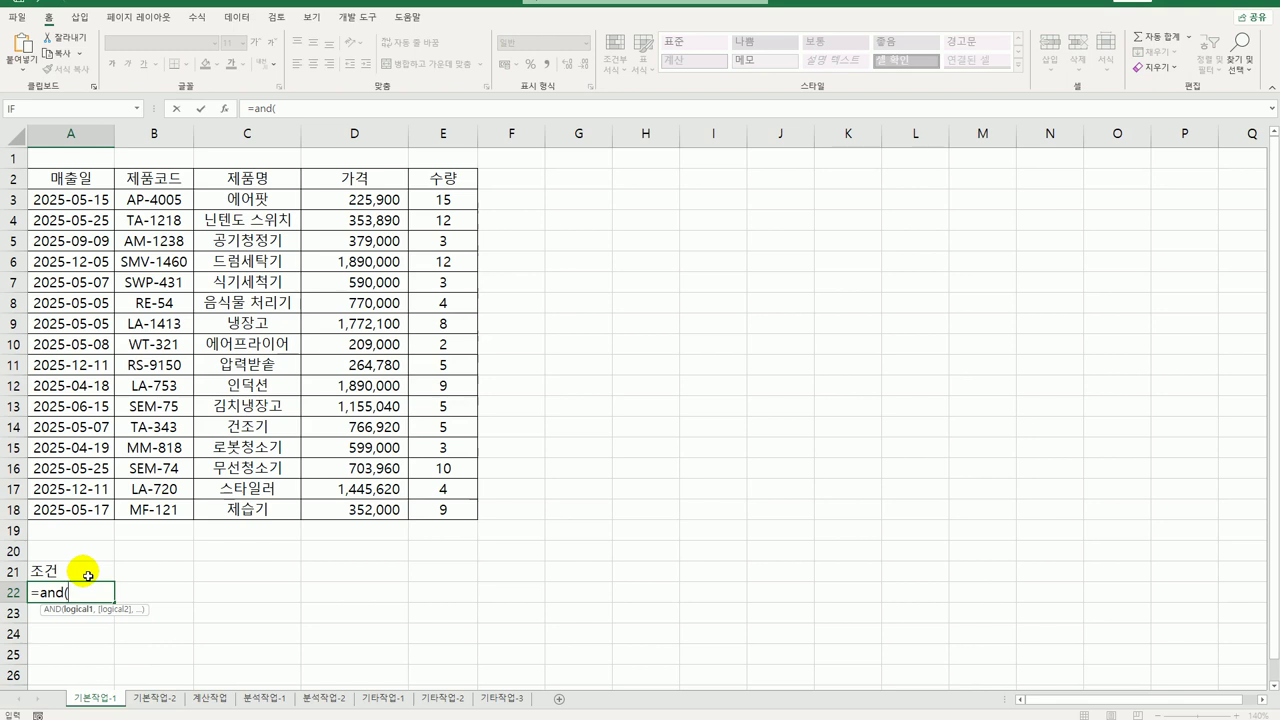
pyautogui.write('isev')
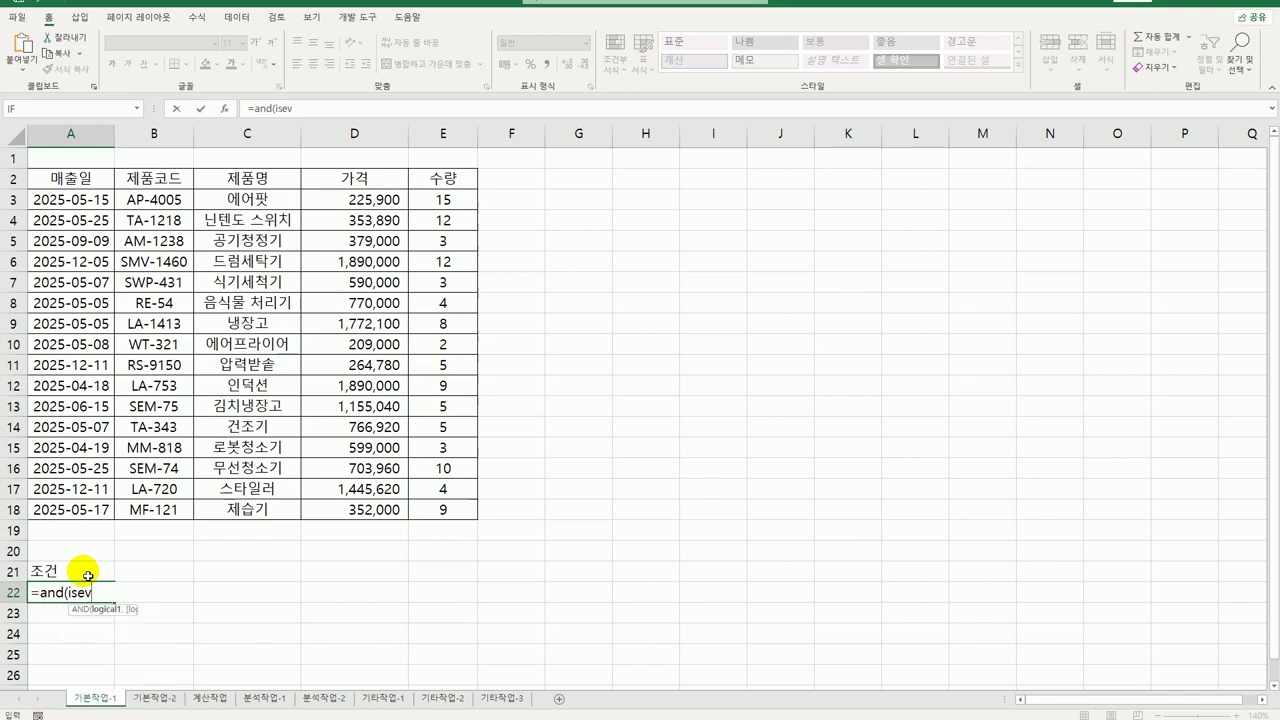
pyautogui.press('Tab')
pyautogui.write('righ')
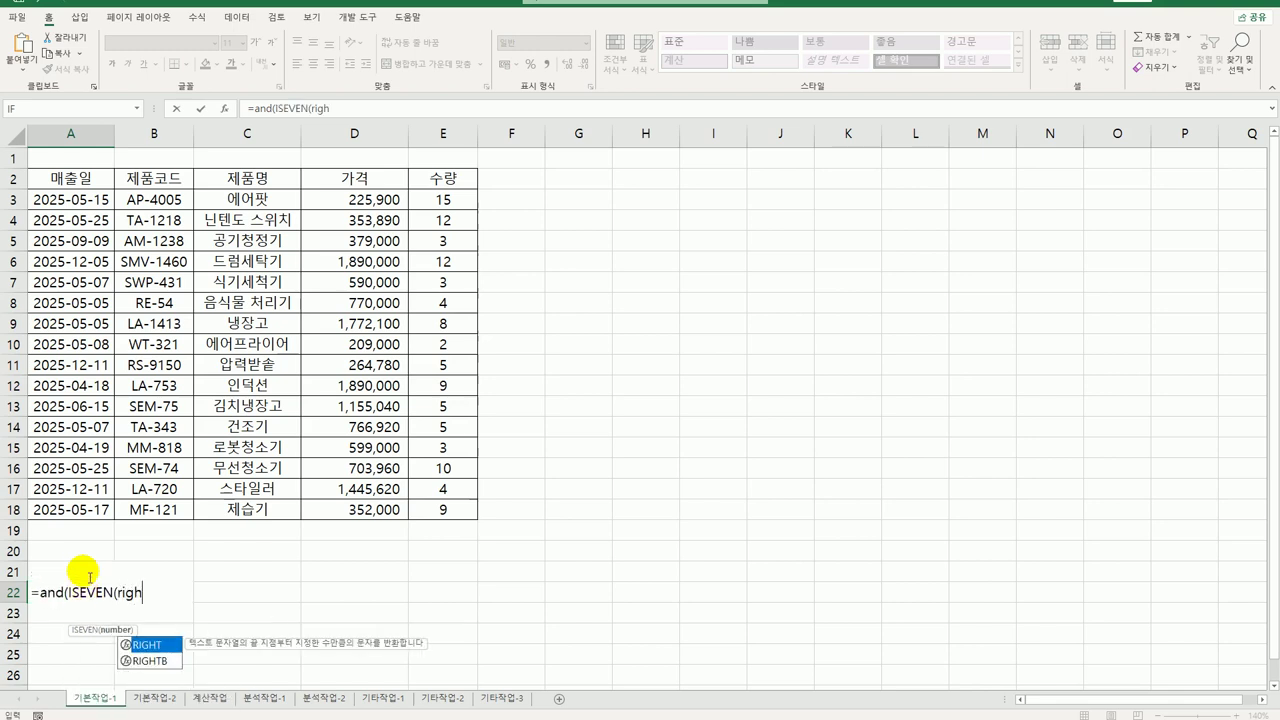
pyautogui.press('Tab')
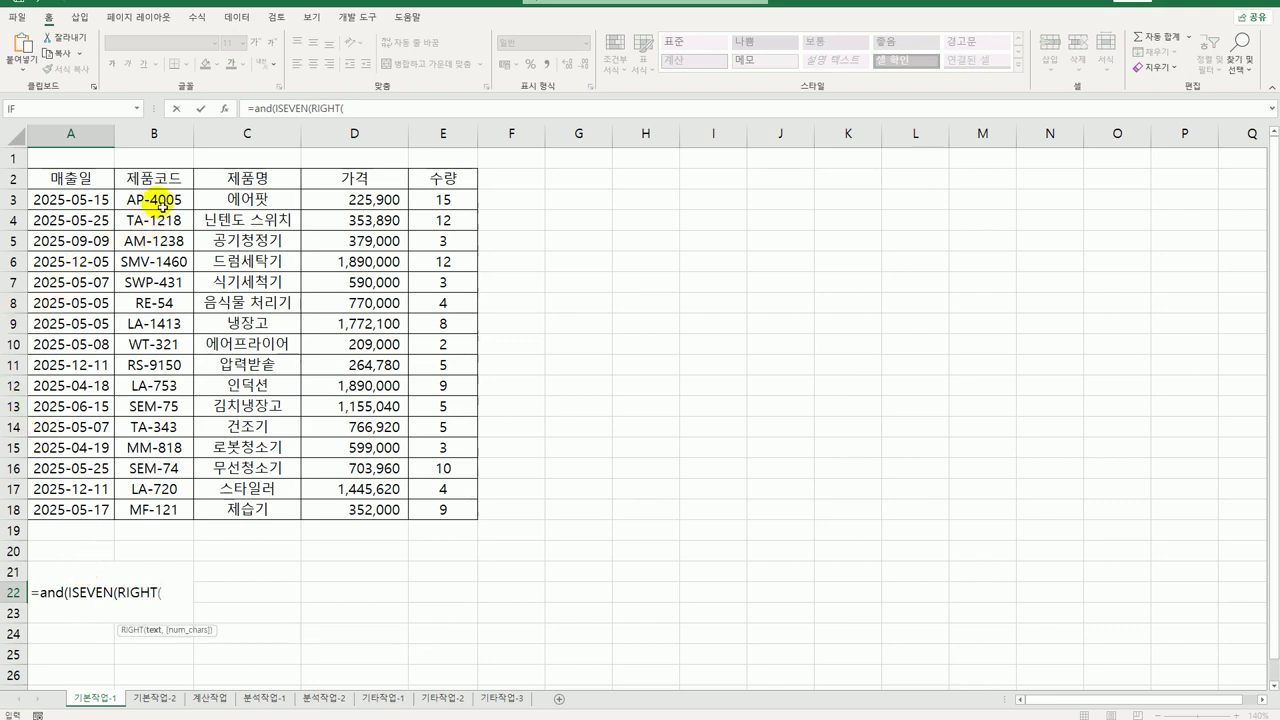
pyautogui.click(161, 205)
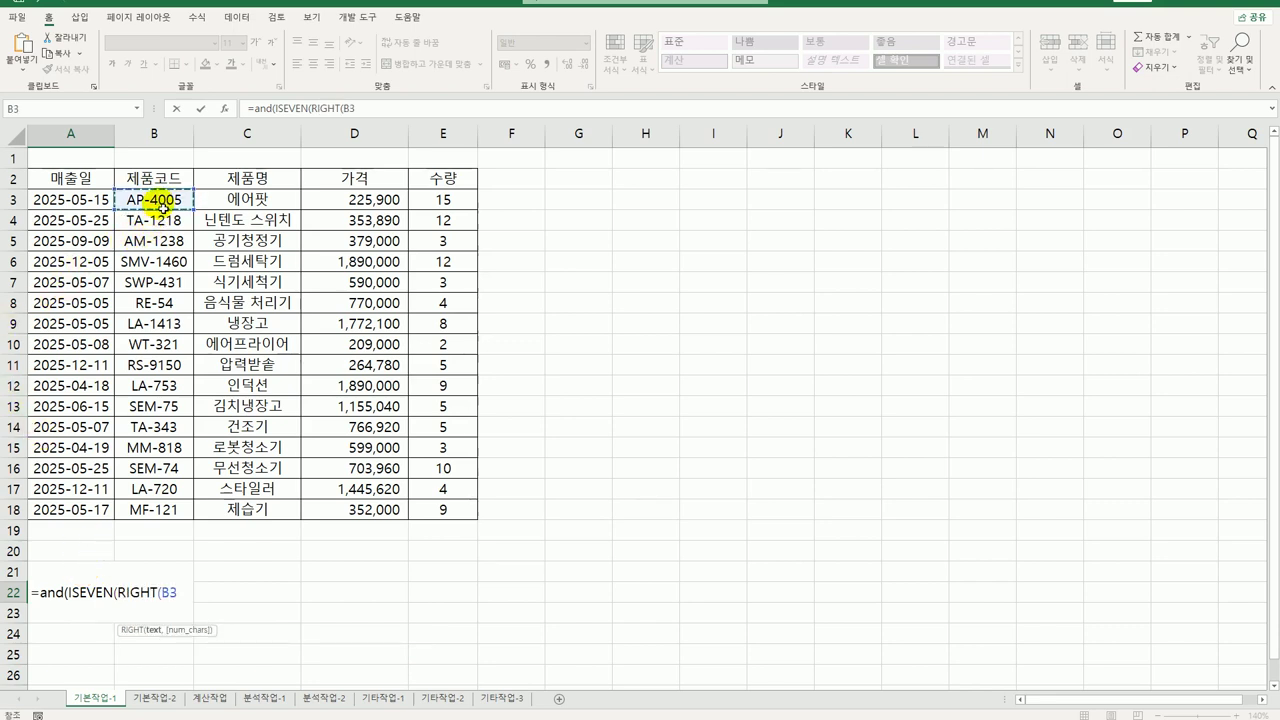
pyautogui.write(',1)')
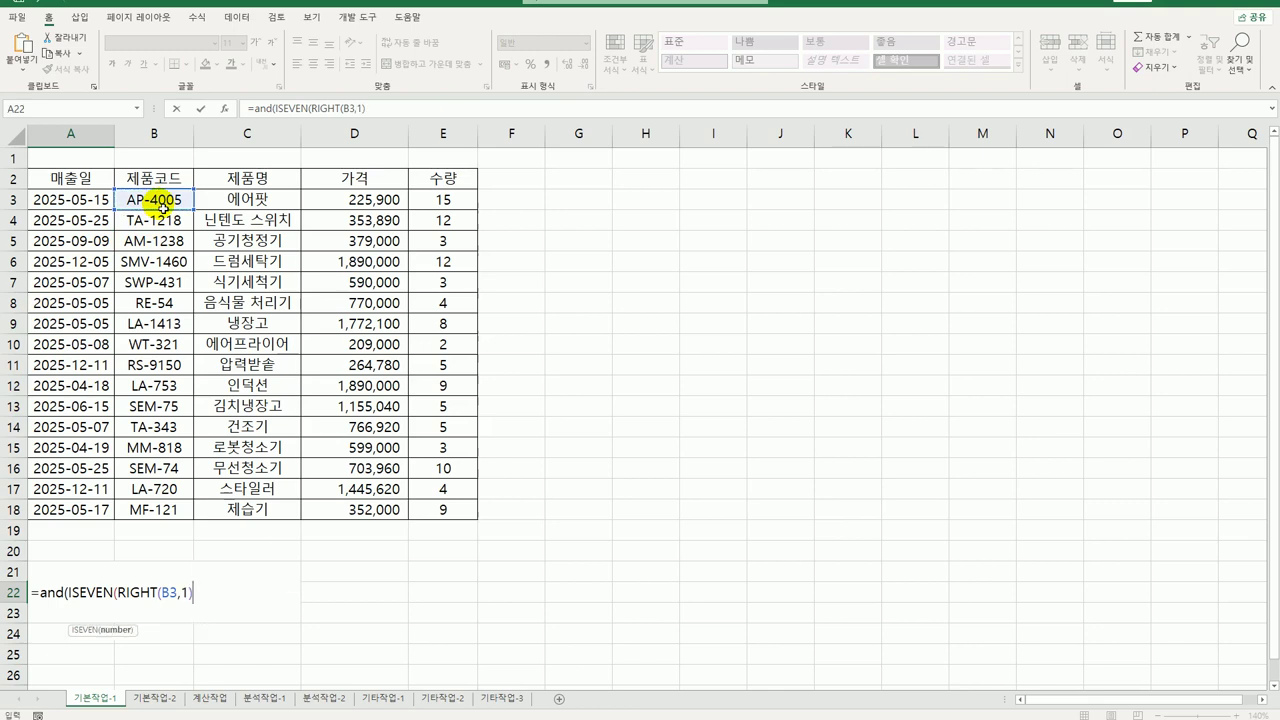
pyautogui.write(')')
pyautogui.write(',')
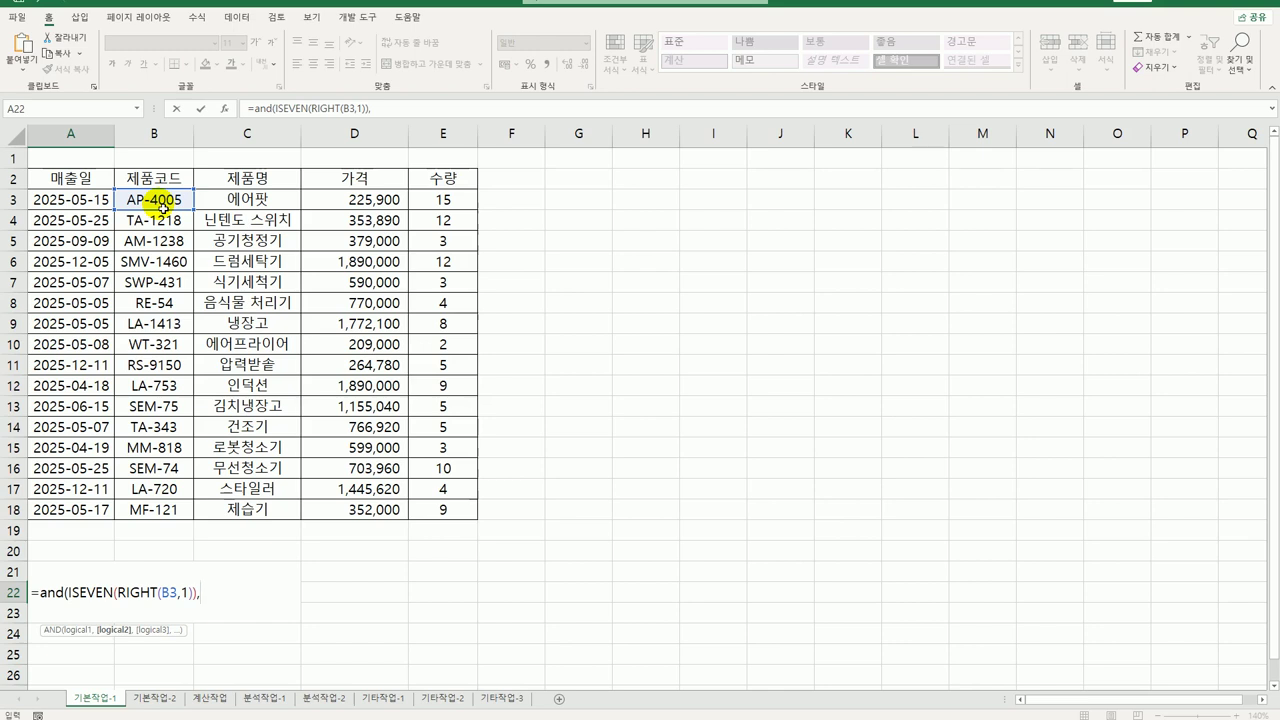
# Complete the A22 formula with the second condition MONTH(A3)=5 so it requires a May sales date.
pyautogui.write('mon')
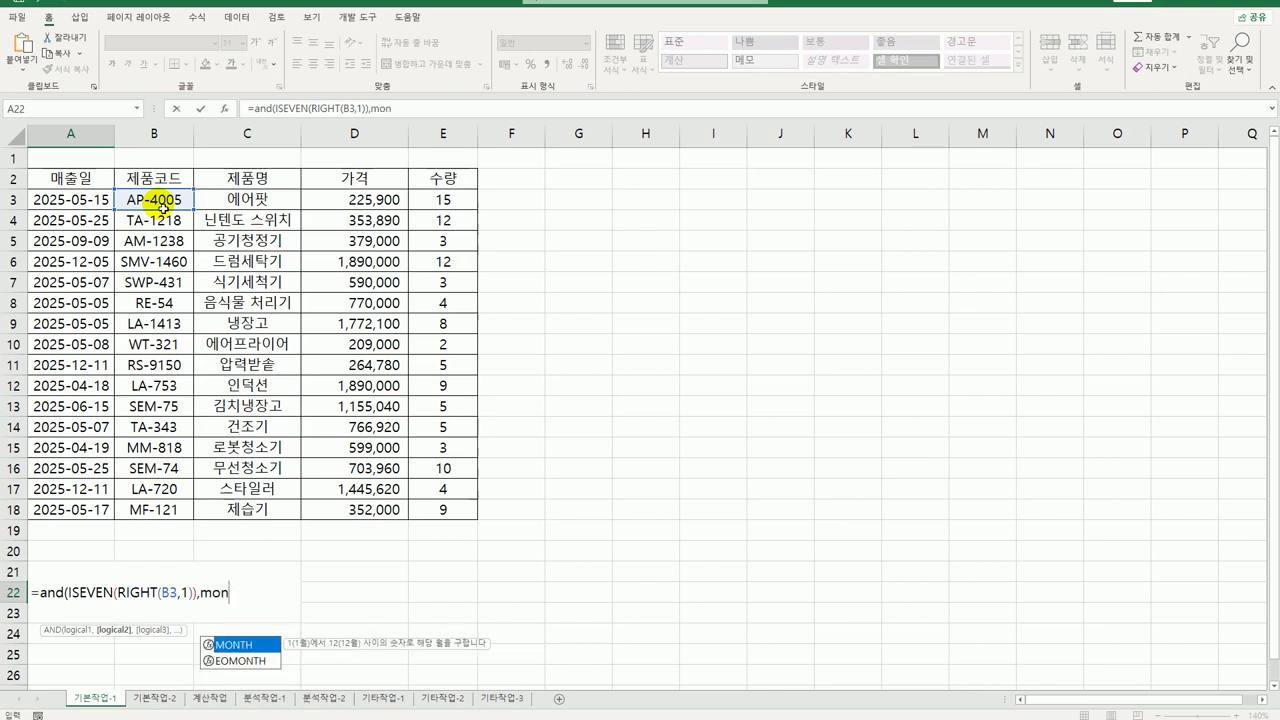
pyautogui.press('Tab')
pyautogui.click(76, 200)
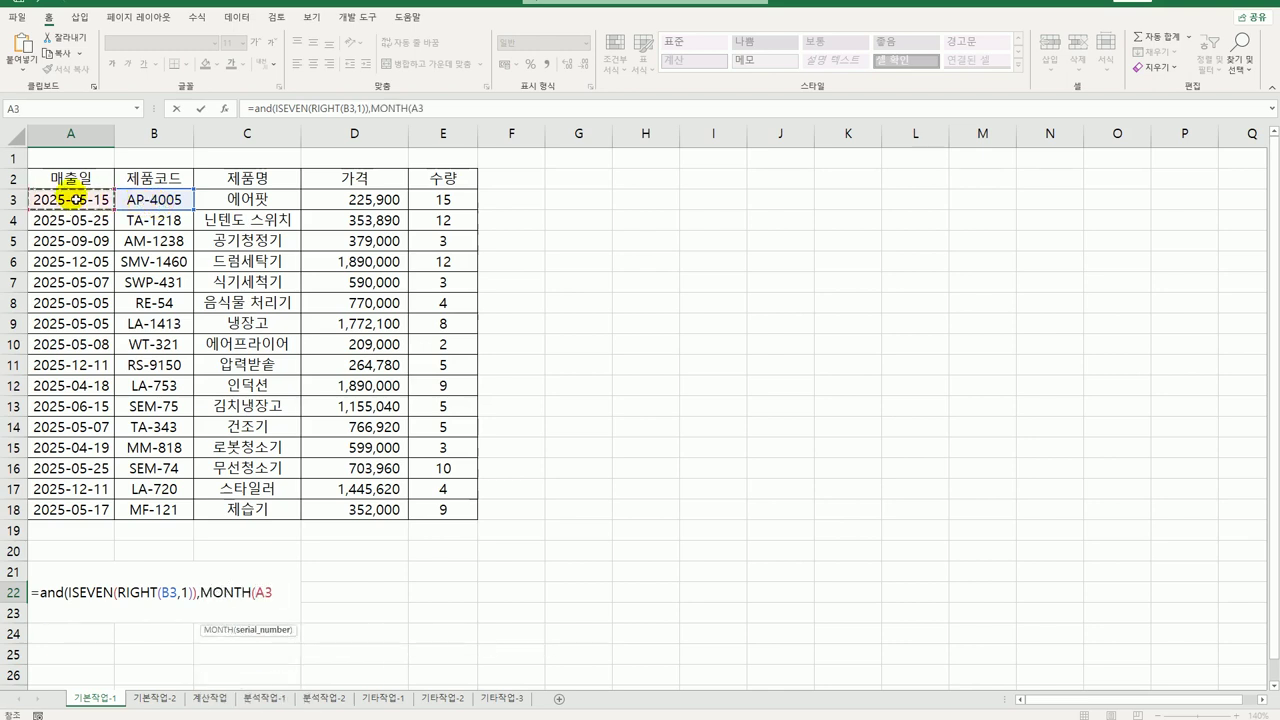
pyautogui.write(')=')
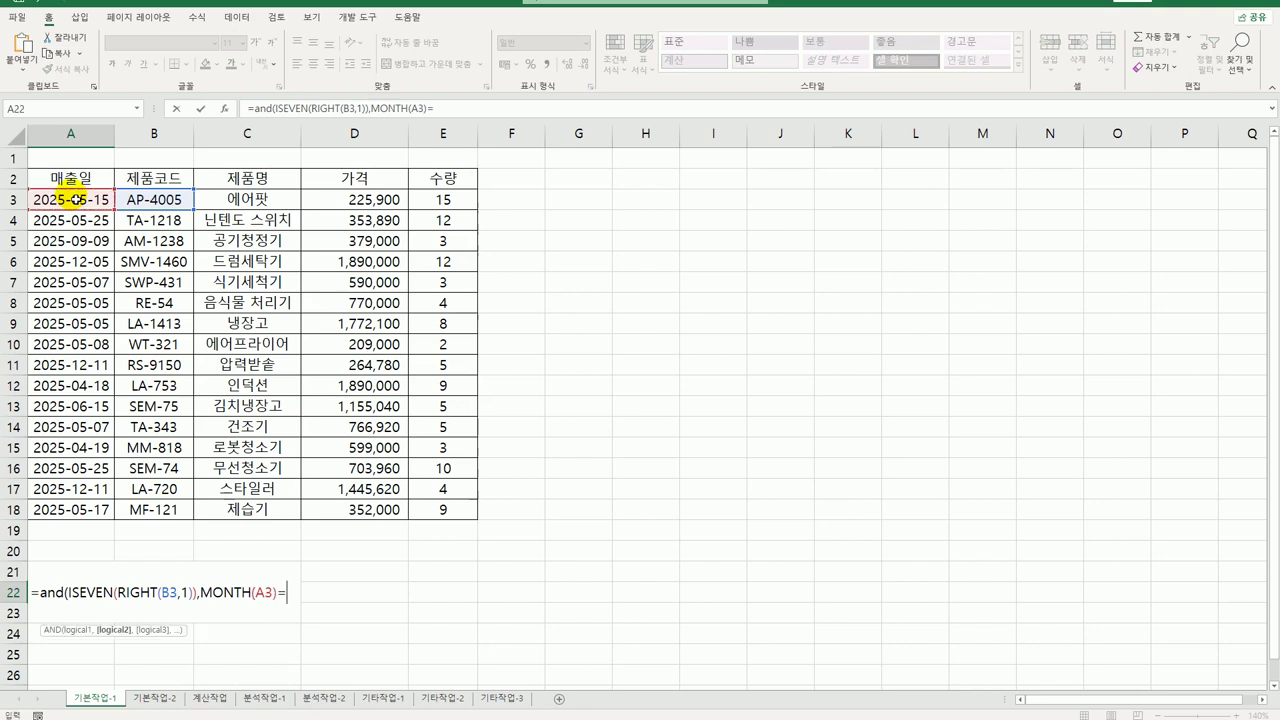
pyautogui.write('5)')
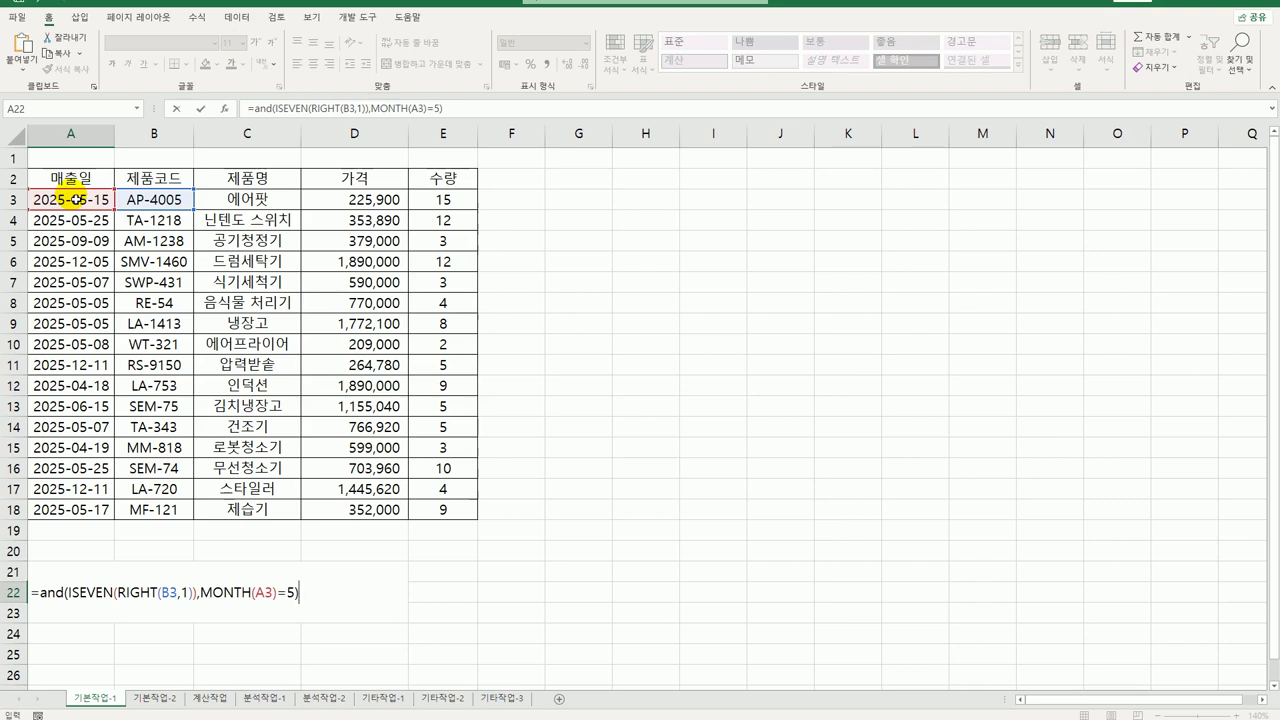
pyautogui.press('Return')
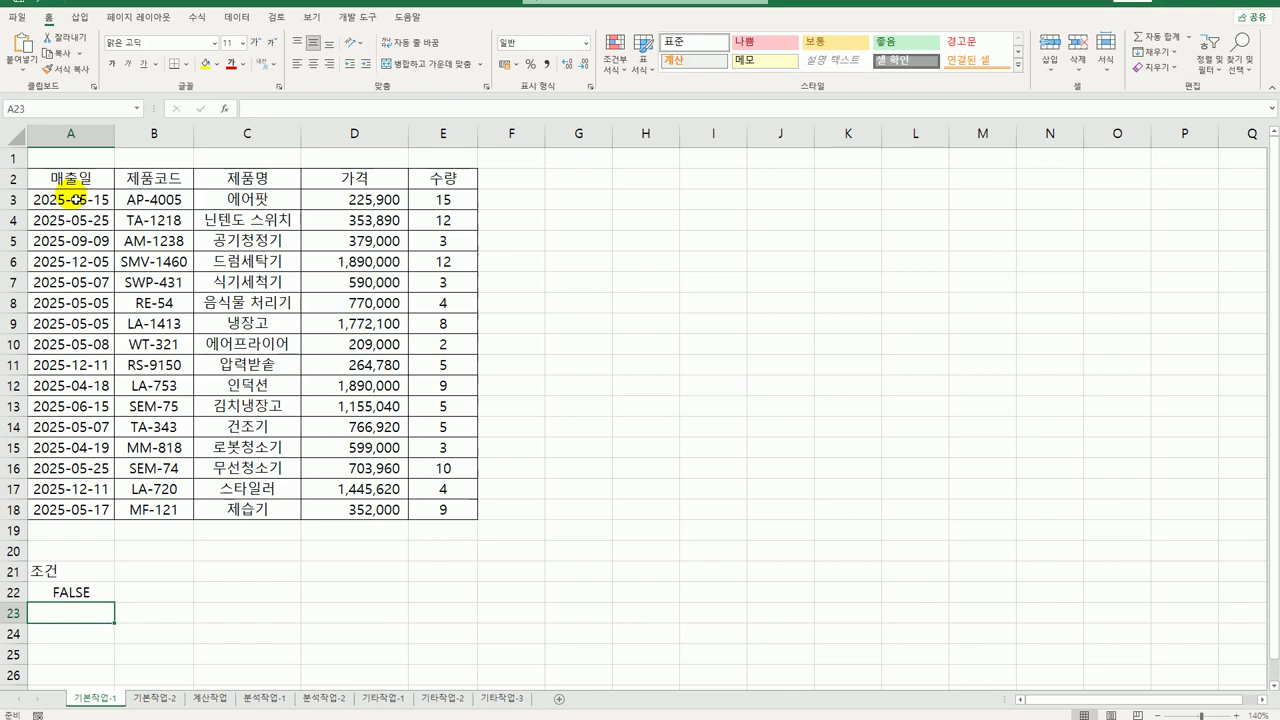
# Set up an advanced filter on the sales table A2:E18 with A21:A22 as the criteria range.
pyautogui.click(180, 239)
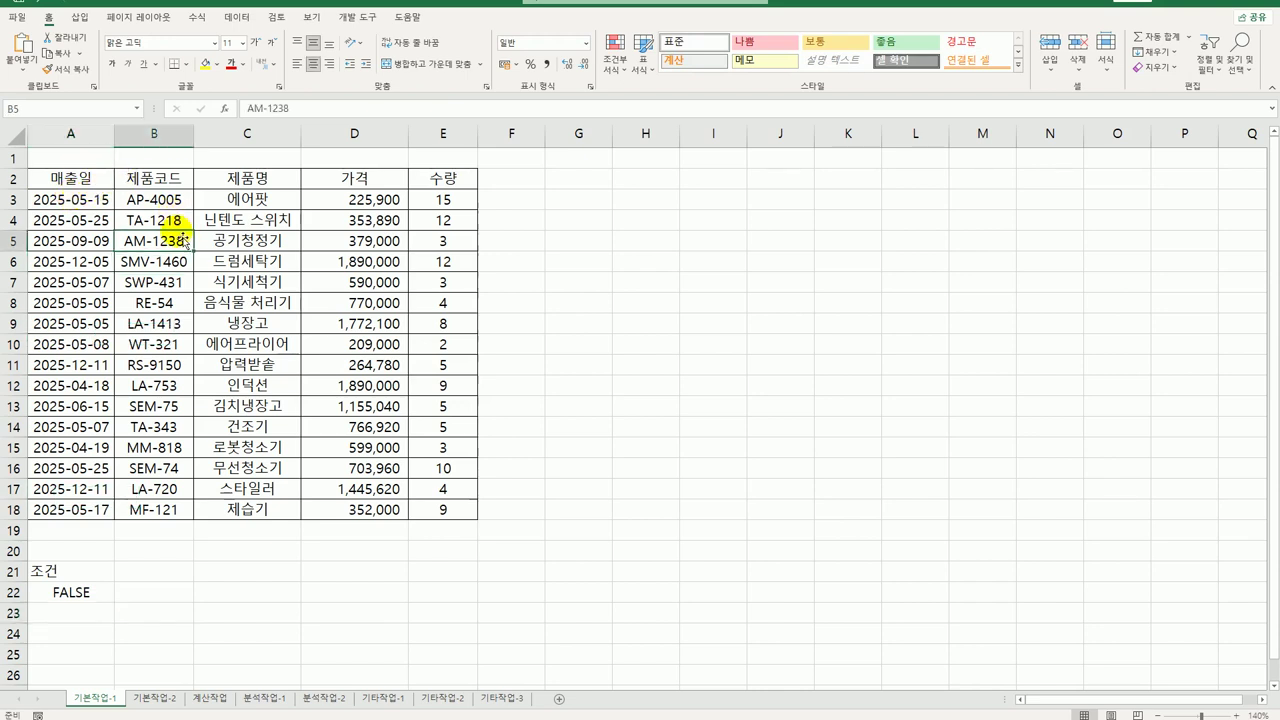
pyautogui.click(237, 20)
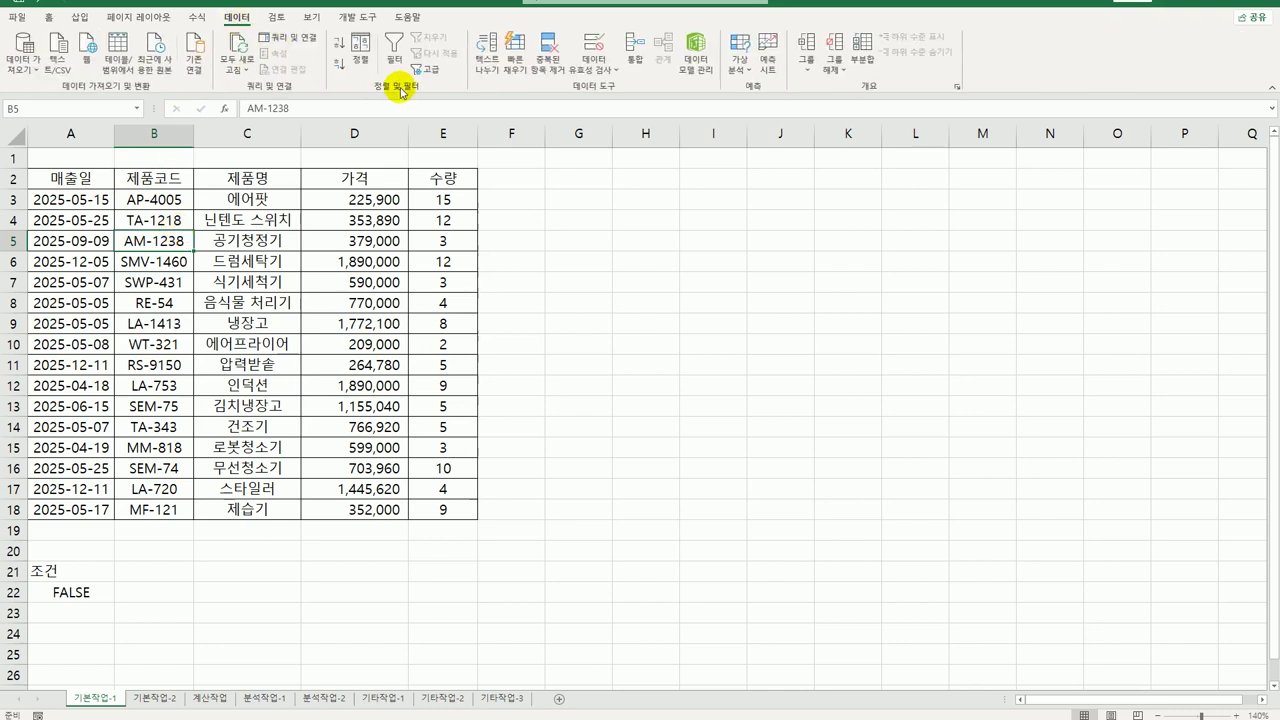
pyautogui.click(430, 74)
pyautogui.moveTo(780, 278); pyautogui.dragTo(652, 216)
pyautogui.click(693, 302)
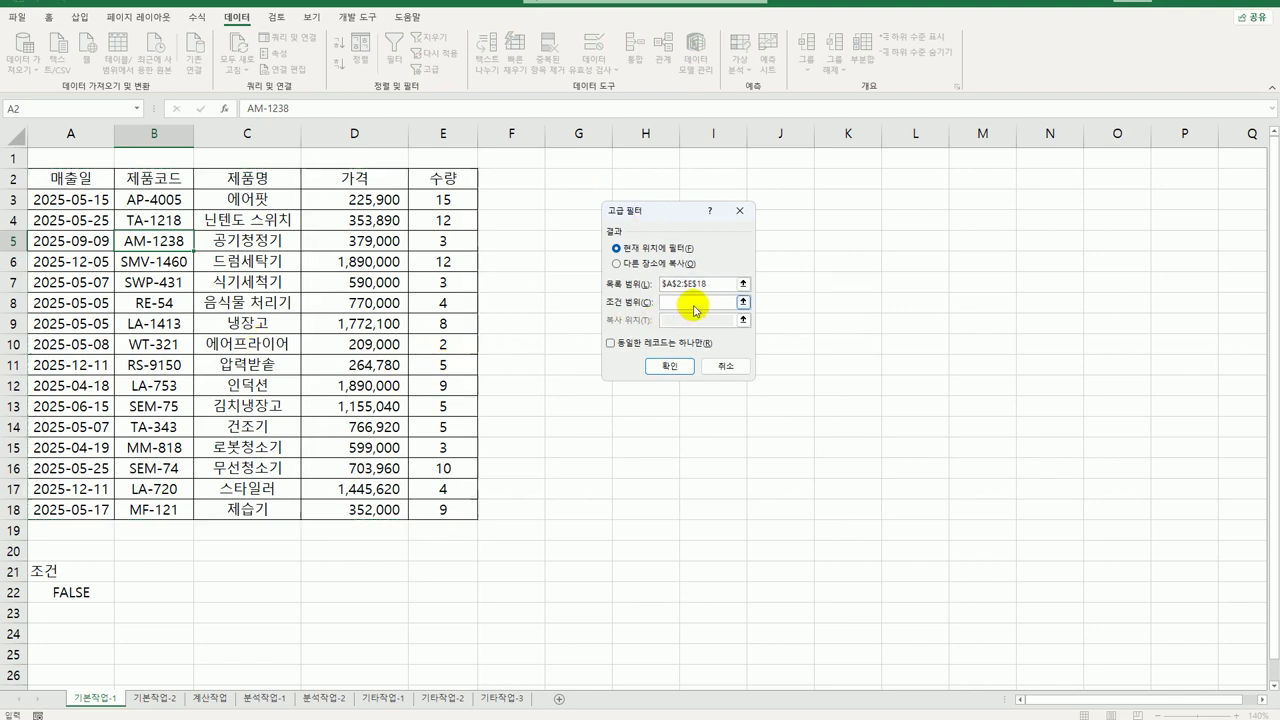
pyautogui.moveTo(95, 572); pyautogui.dragTo(84, 598)
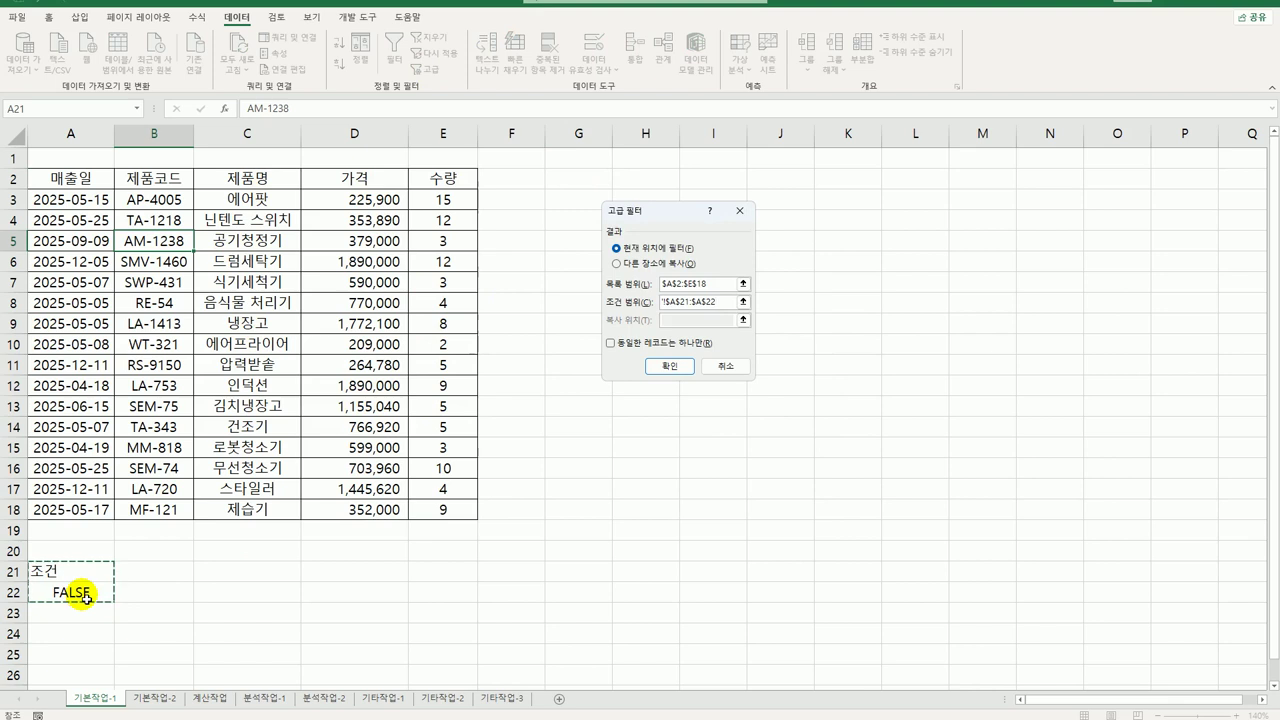
# Copy the filter results to another location starting at A25, run the filter, and review the extracted rows.
pyautogui.click(625, 264)
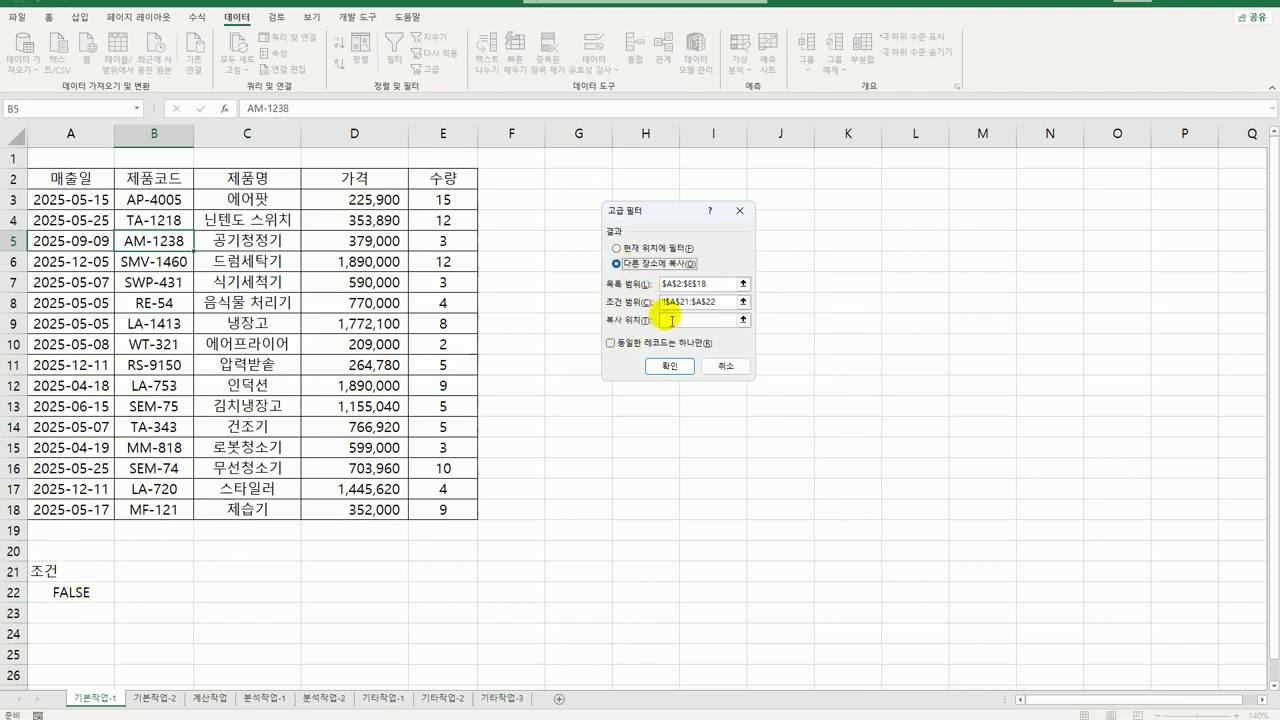
pyautogui.click(676, 321)
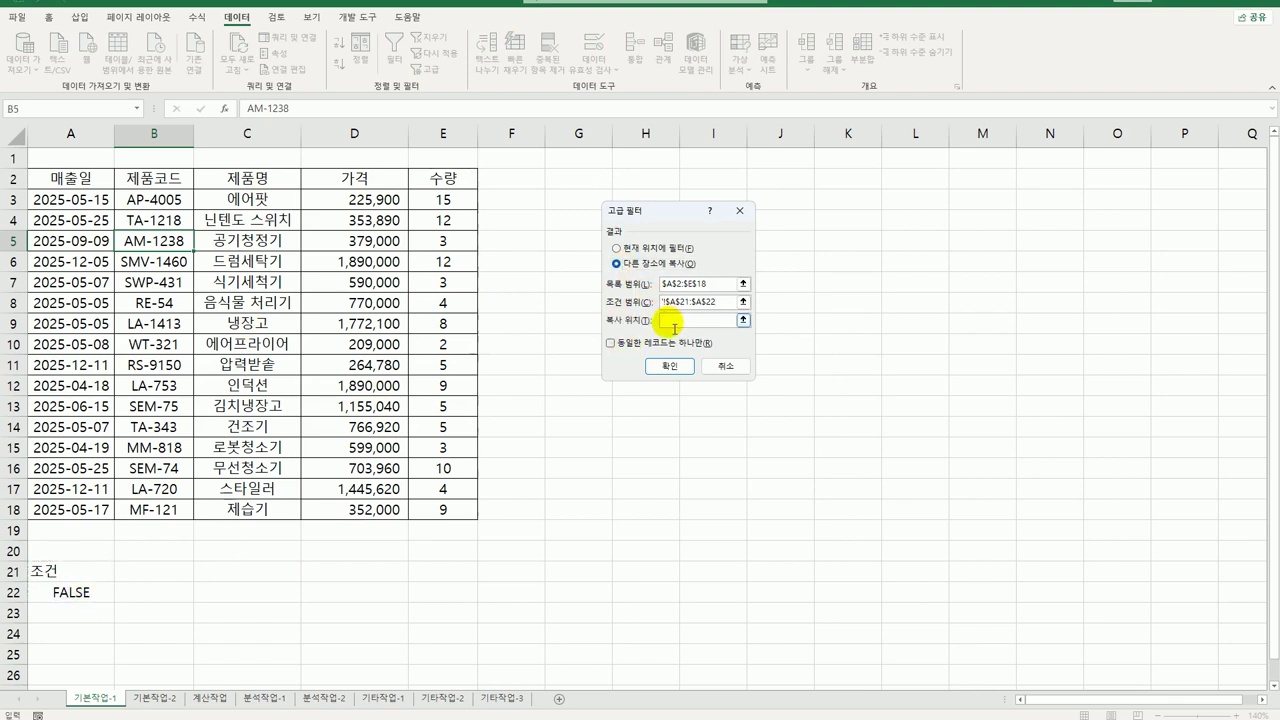
pyautogui.click(85, 658)
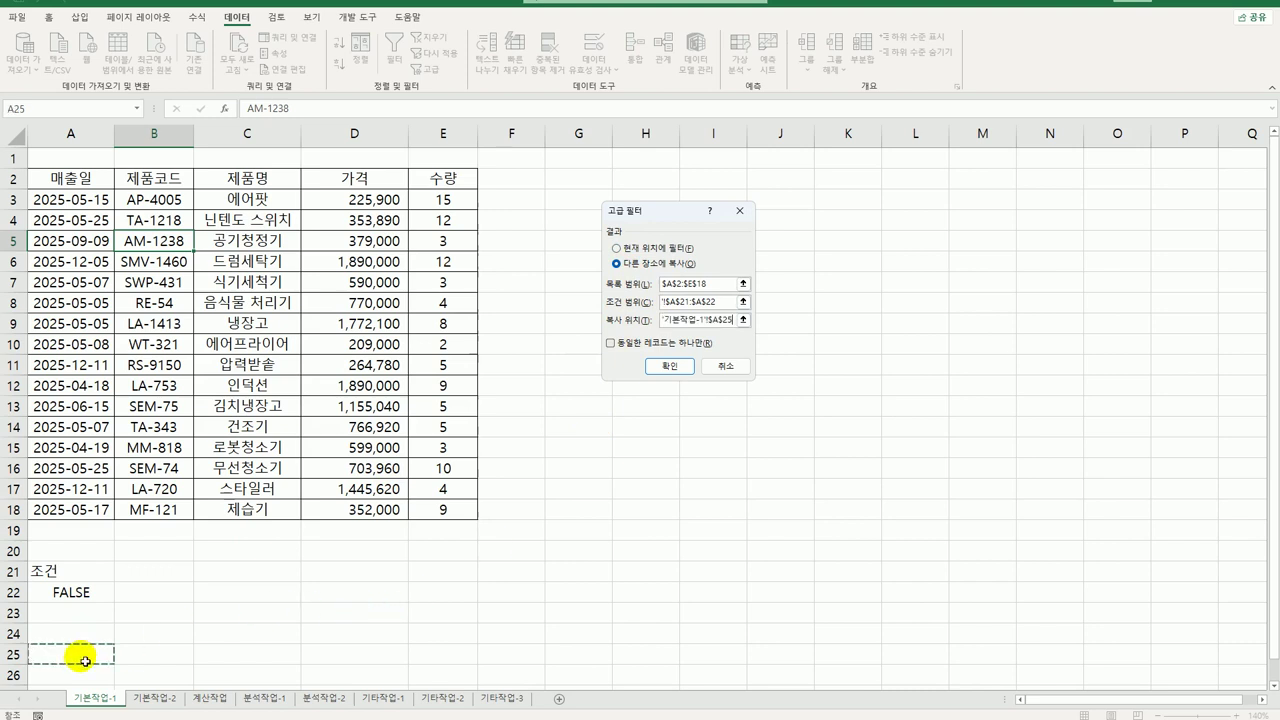
pyautogui.click(666, 366)
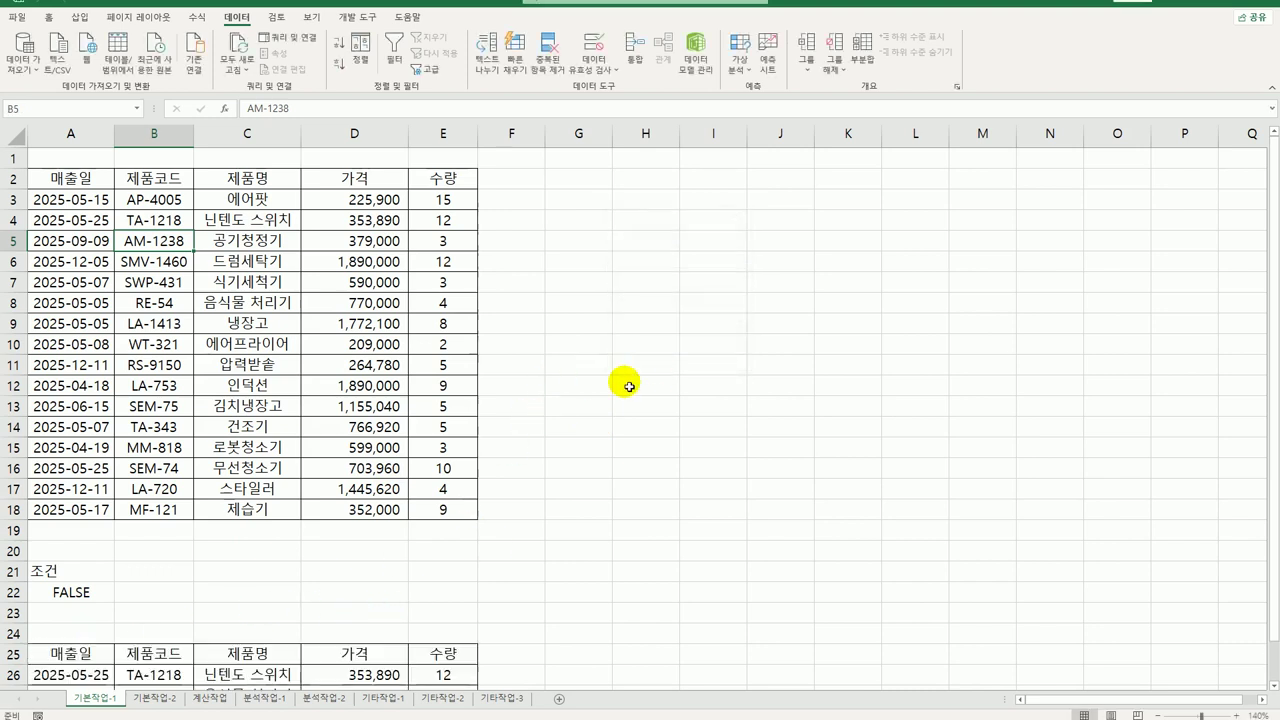
pyautogui.scroll(-3, 512, 467)
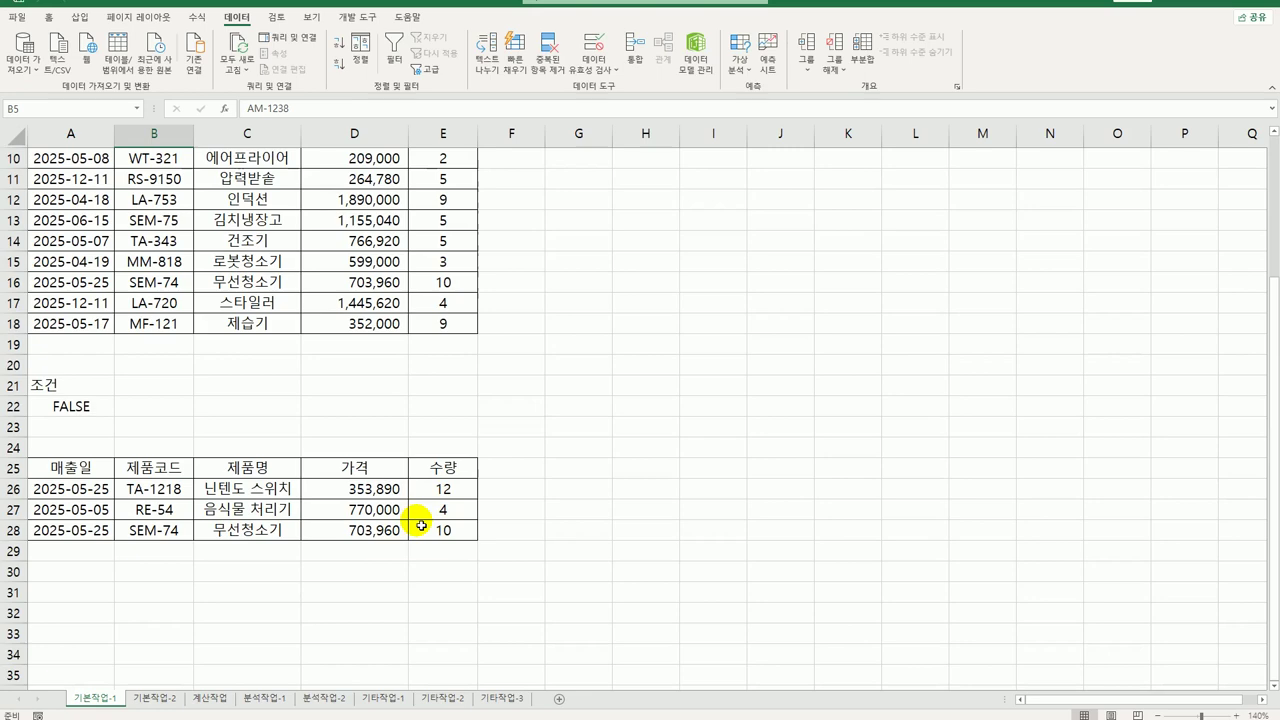
pyautogui.scroll(3, 421, 525)
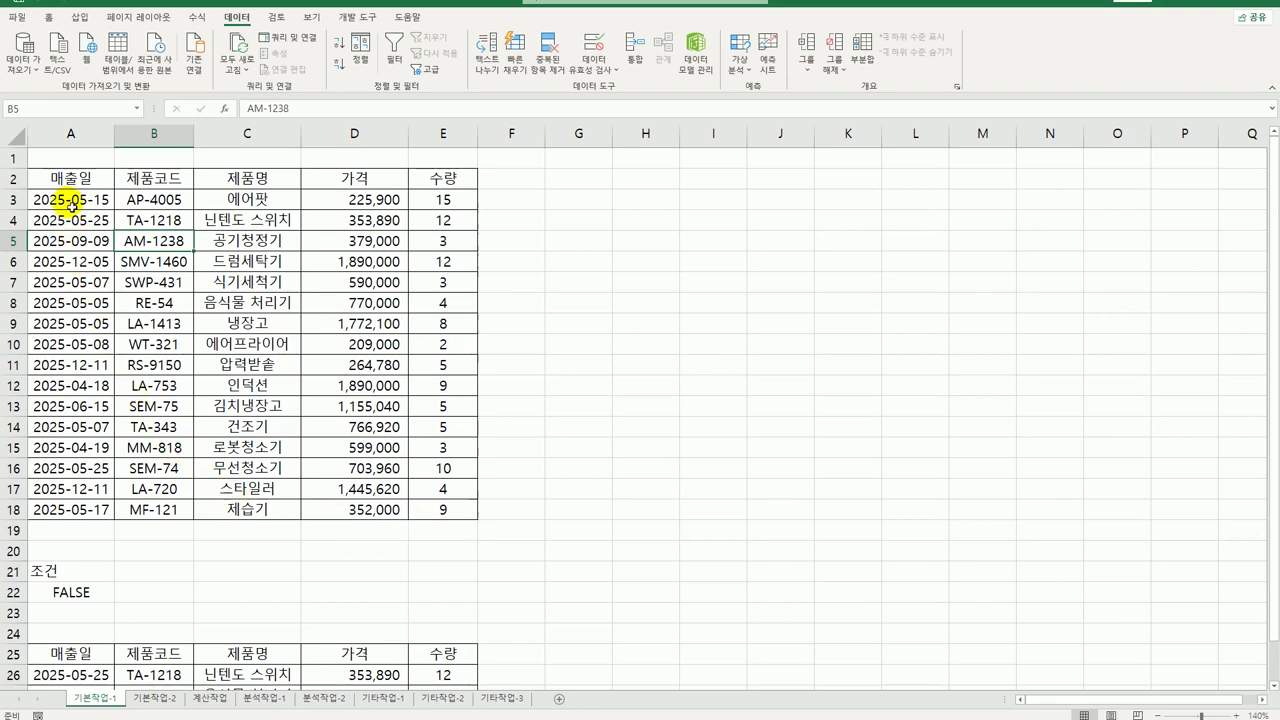
# Create a new conditional formatting rule for A3:E18 that uses a formula to determine which cells to format.
pyautogui.moveTo(71, 205); pyautogui.dragTo(416, 512)
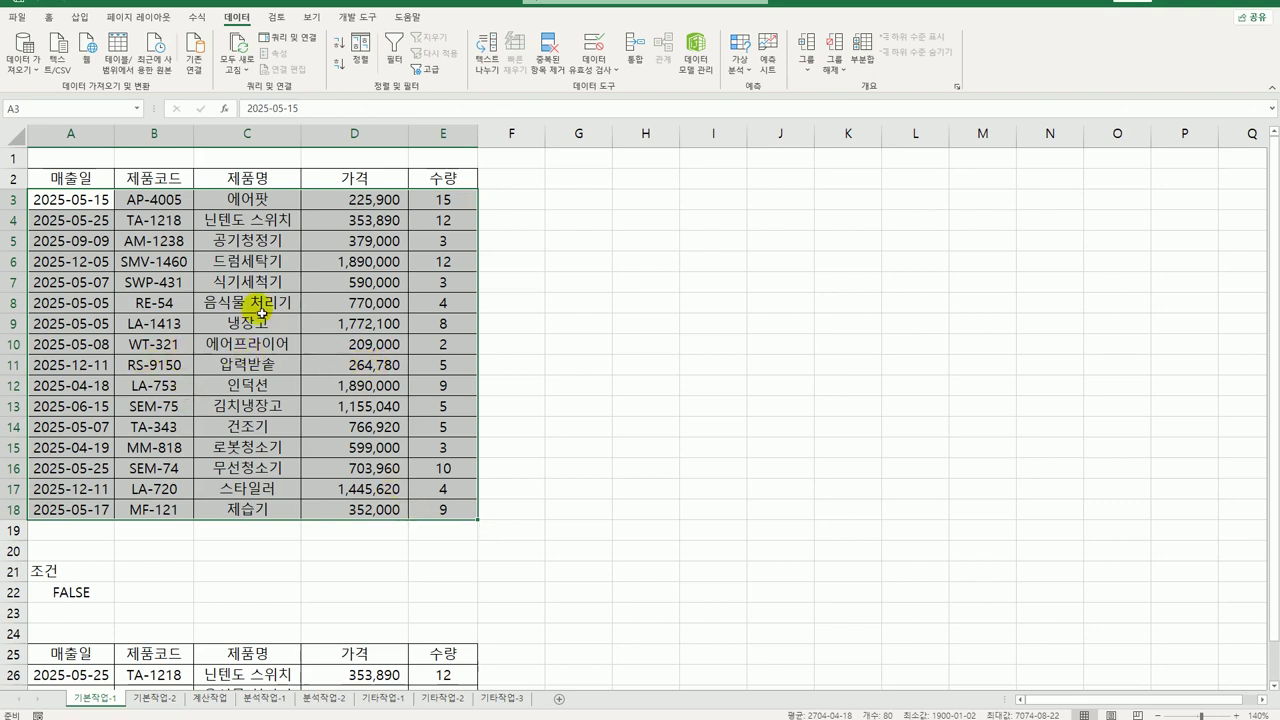
pyautogui.click(49, 16)
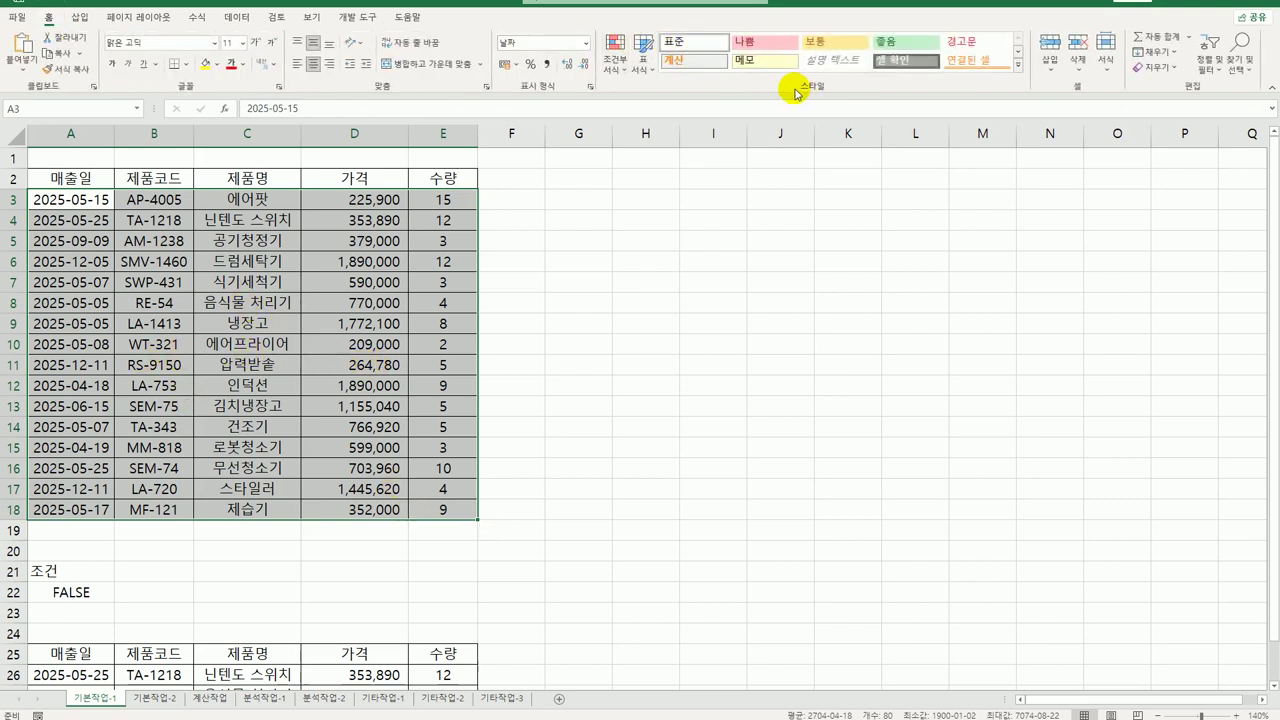
pyautogui.click(613, 77)
pyautogui.click(608, 249)
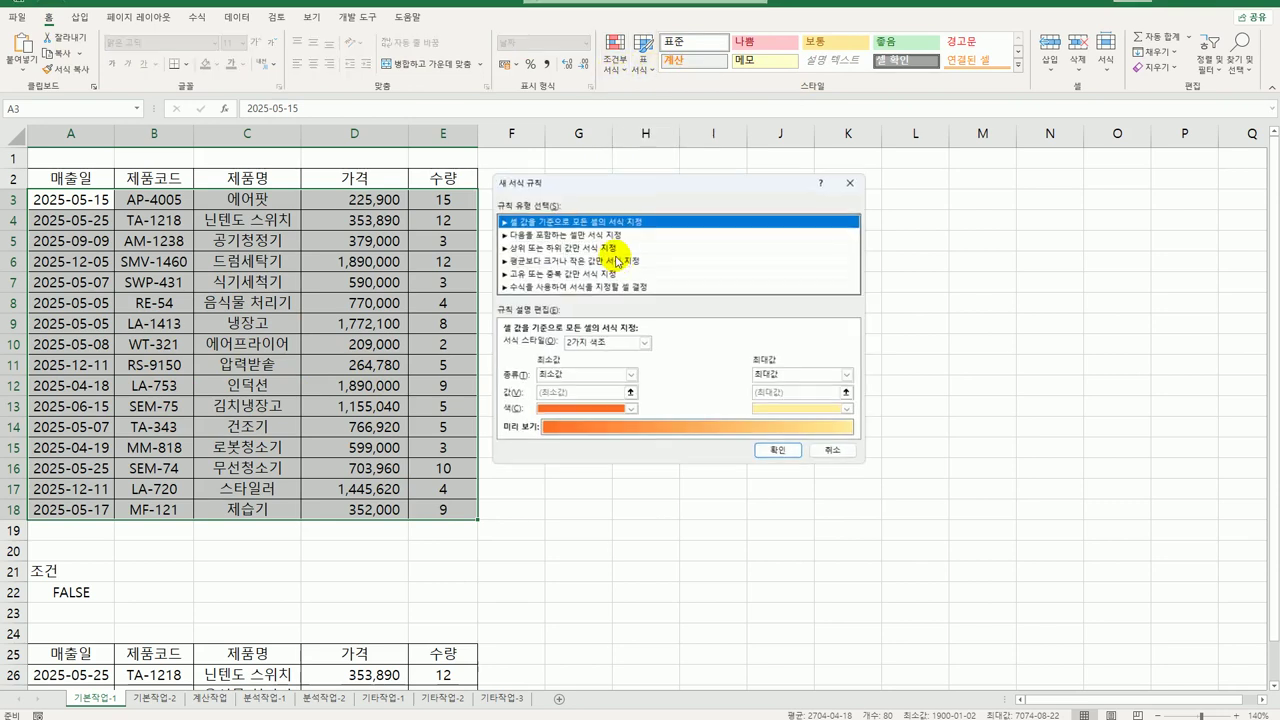
pyautogui.click(631, 278)
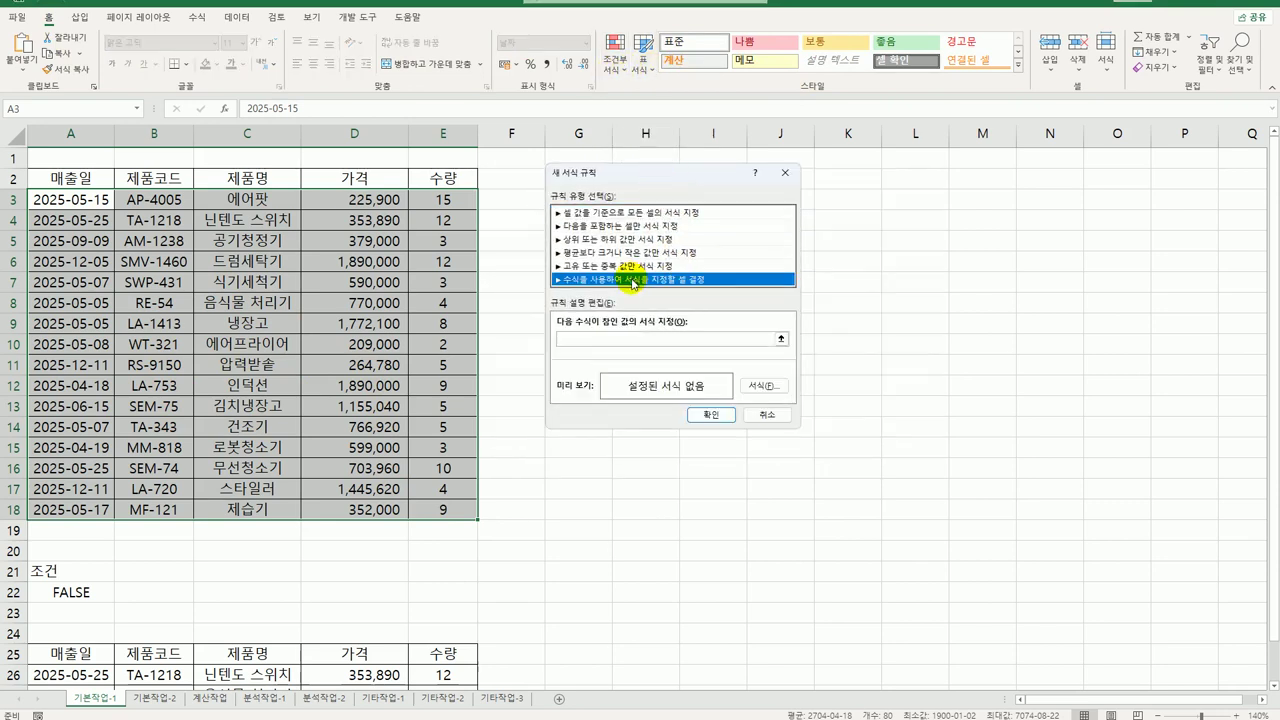
# Begin the rule formula as =AND(MONTH($A3)=5, so the first condition requires a May sales date.
pyautogui.click(637, 346)
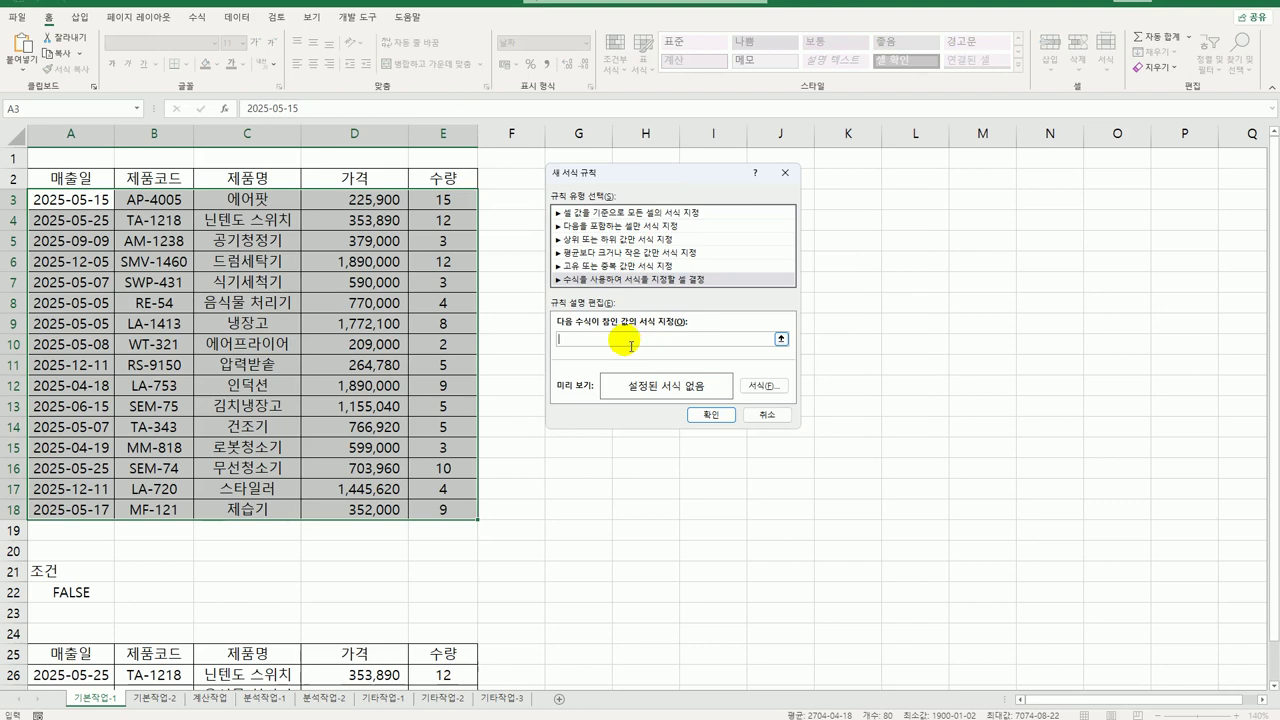
pyautogui.write('=and(month')
pyautogui.press('Tab')
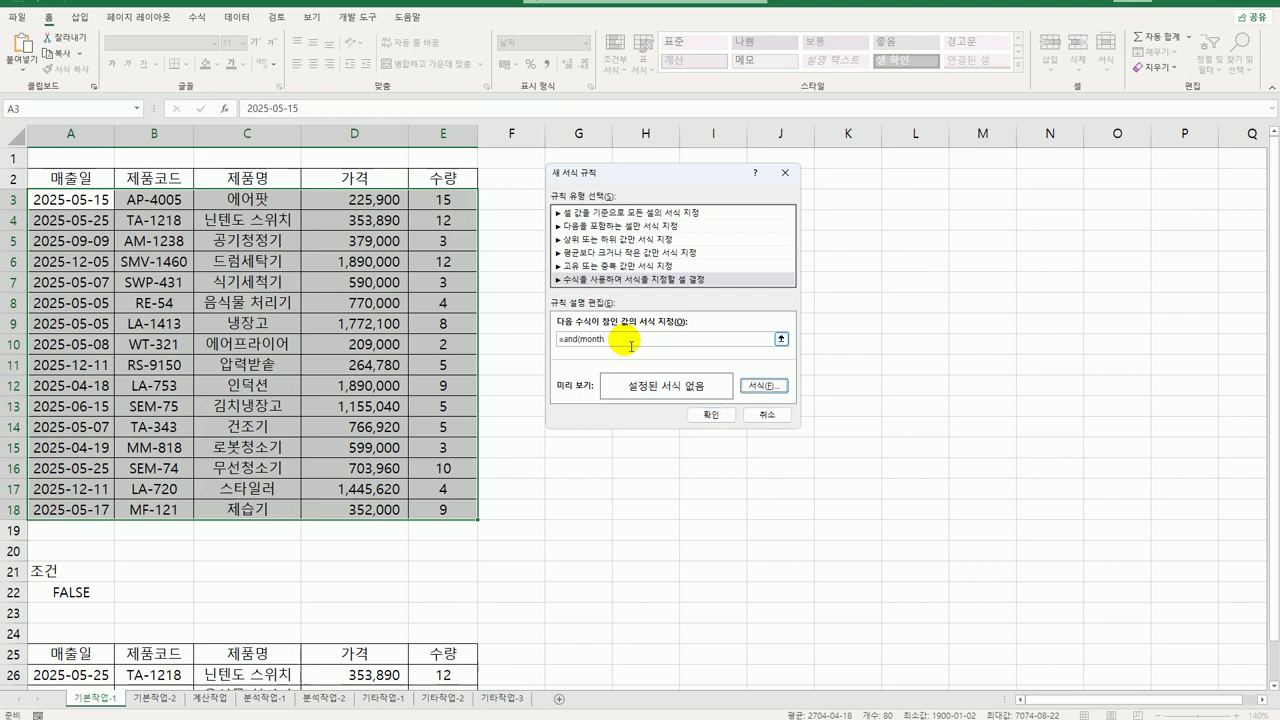
pyautogui.click(623, 338)
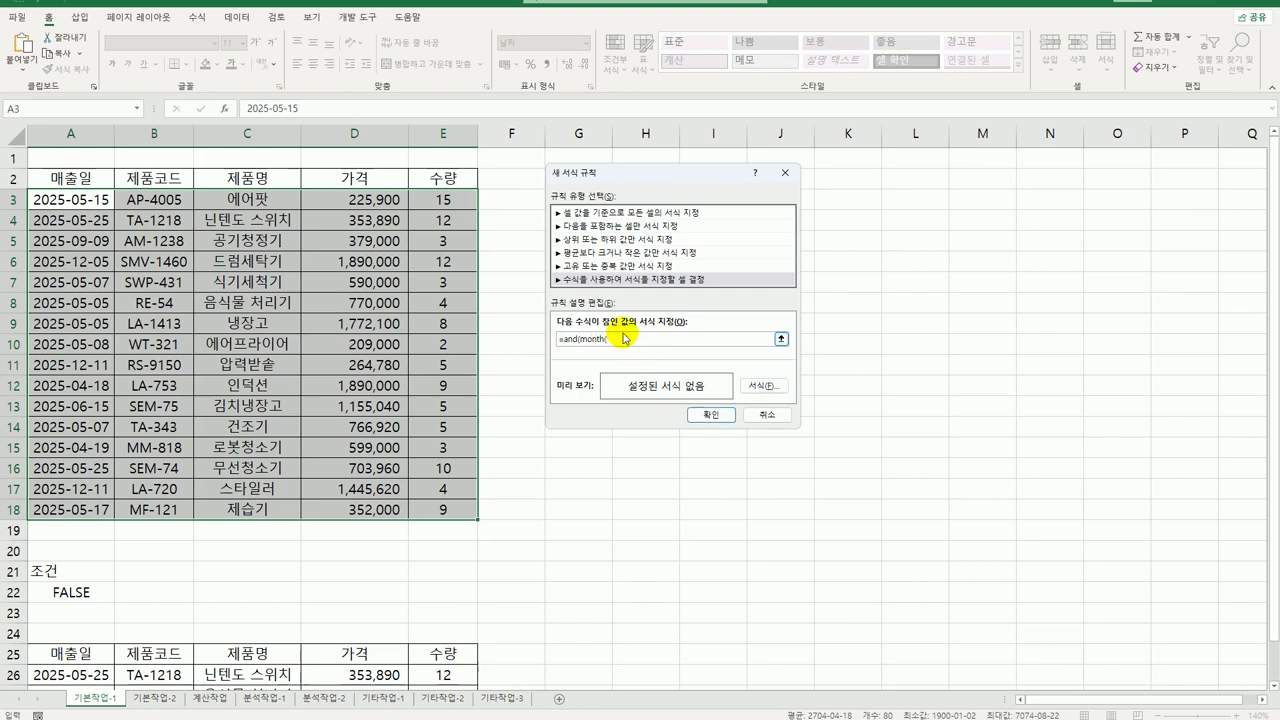
pyautogui.write('(')
pyautogui.click(90, 200)
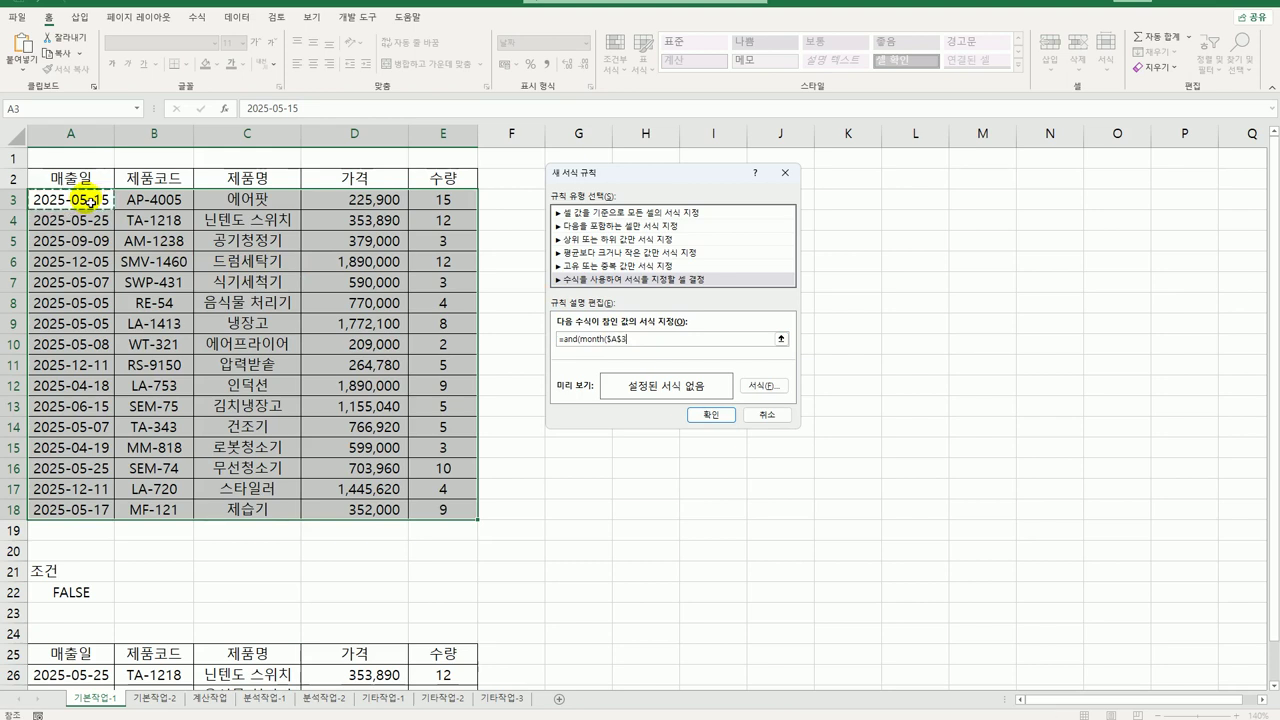
pyautogui.press('F4')
pyautogui.press('F4')
pyautogui.write(')=5,')
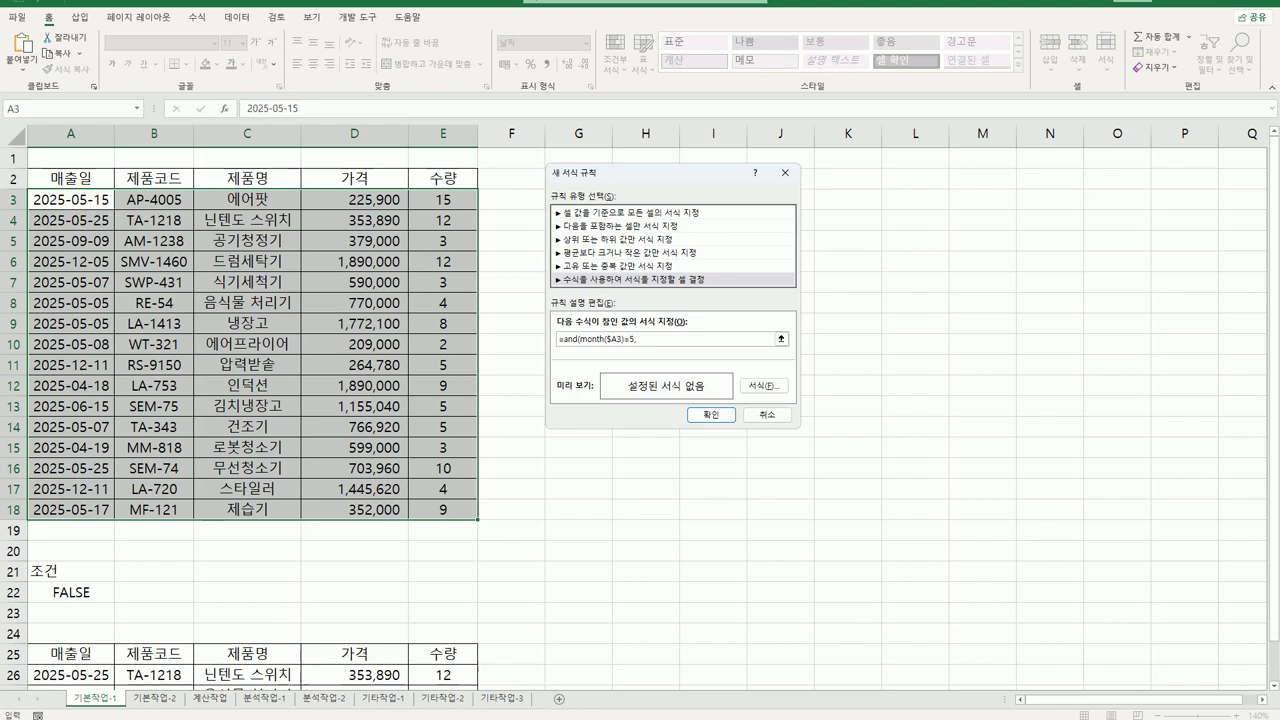
# Complete the rule formula with $E3>=6,$E3<=12) so the quantity must lie between 6 and 12.
pyautogui.click(425, 205)
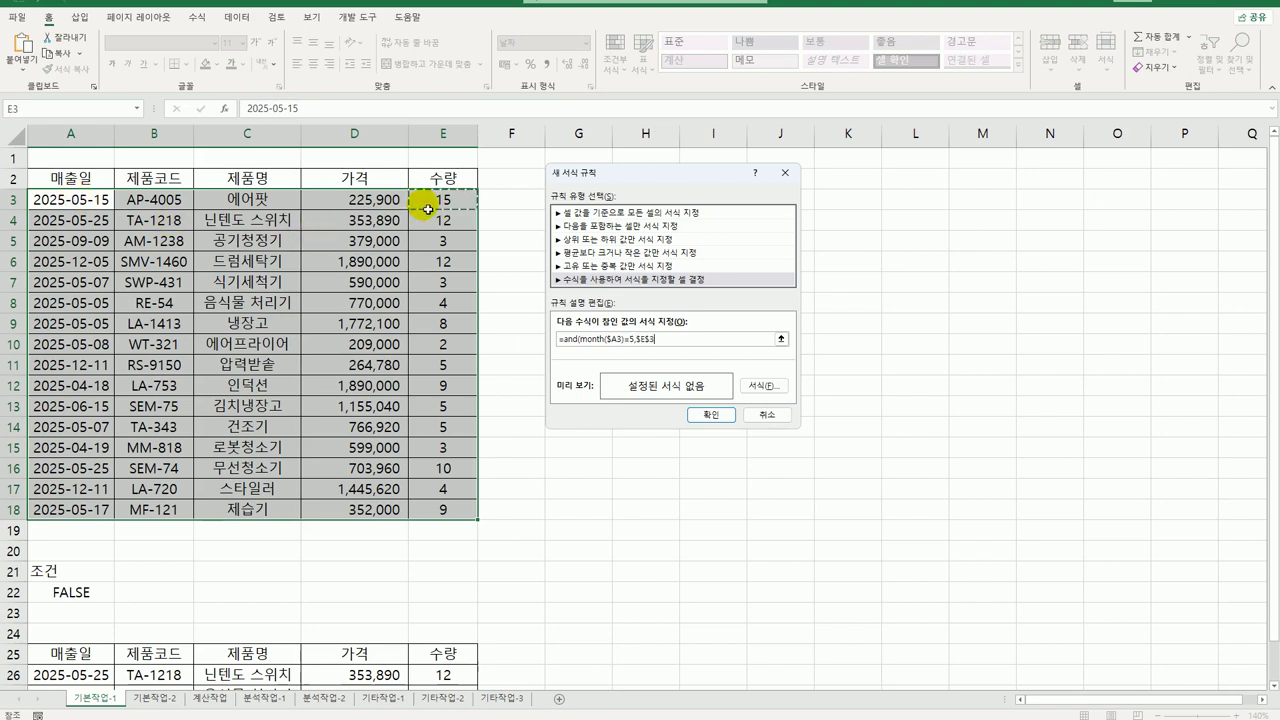
pyautogui.press('F4')
pyautogui.press('F4')
pyautogui.write('>=')
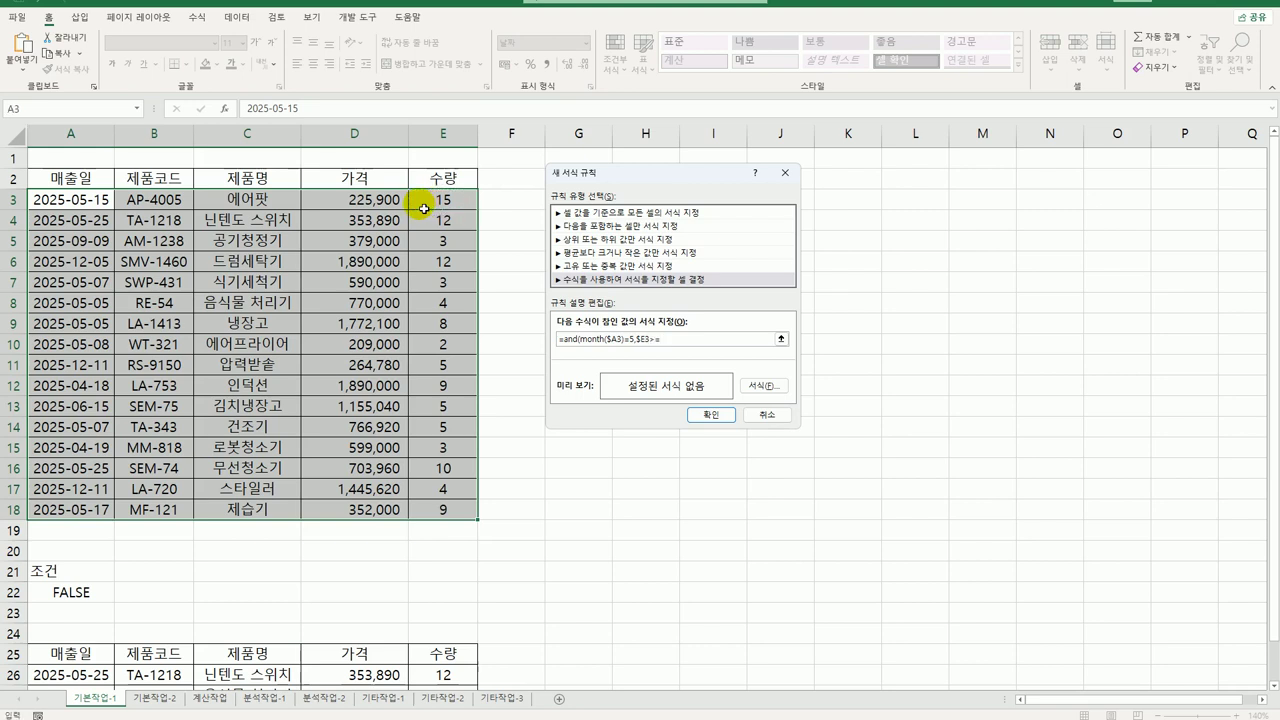
pyautogui.write('6,')
pyautogui.click(424, 208)
pyautogui.press('F4')
pyautogui.press('F4')
pyautogui.write('<=12)')
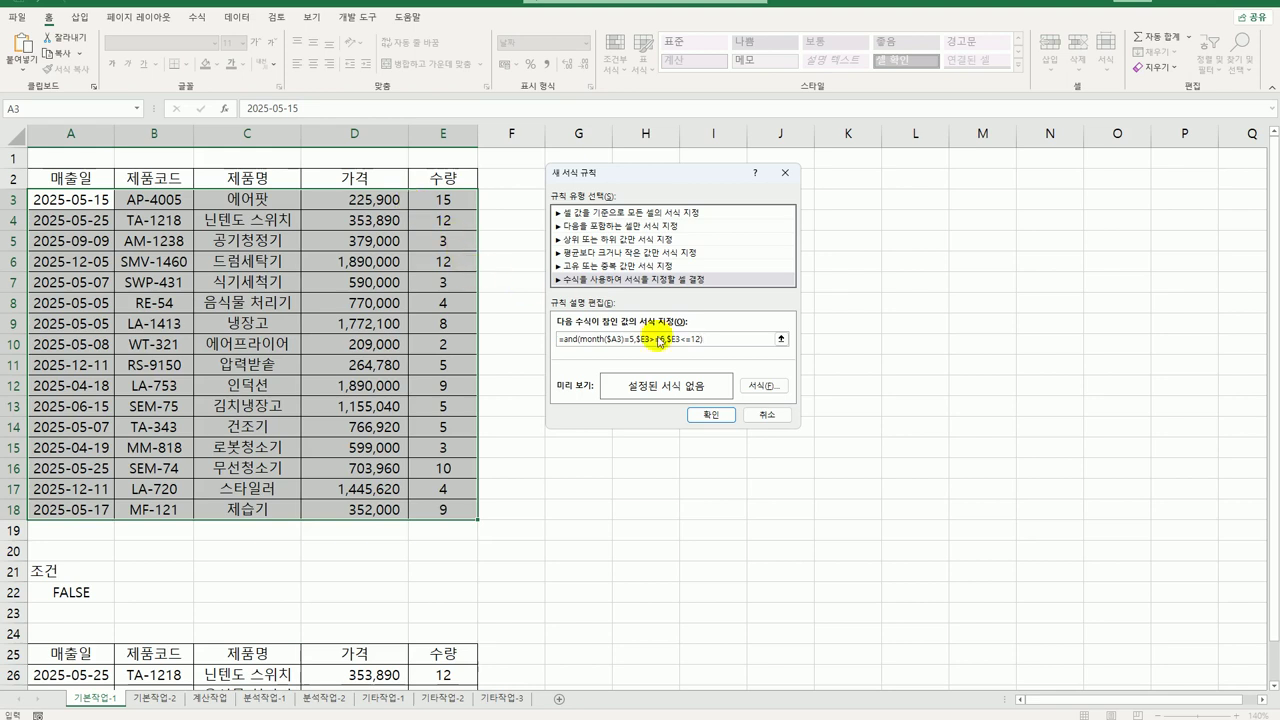
# Give the rule a bold (굵게) green font format and apply it to the sales table.
pyautogui.click(766, 394)
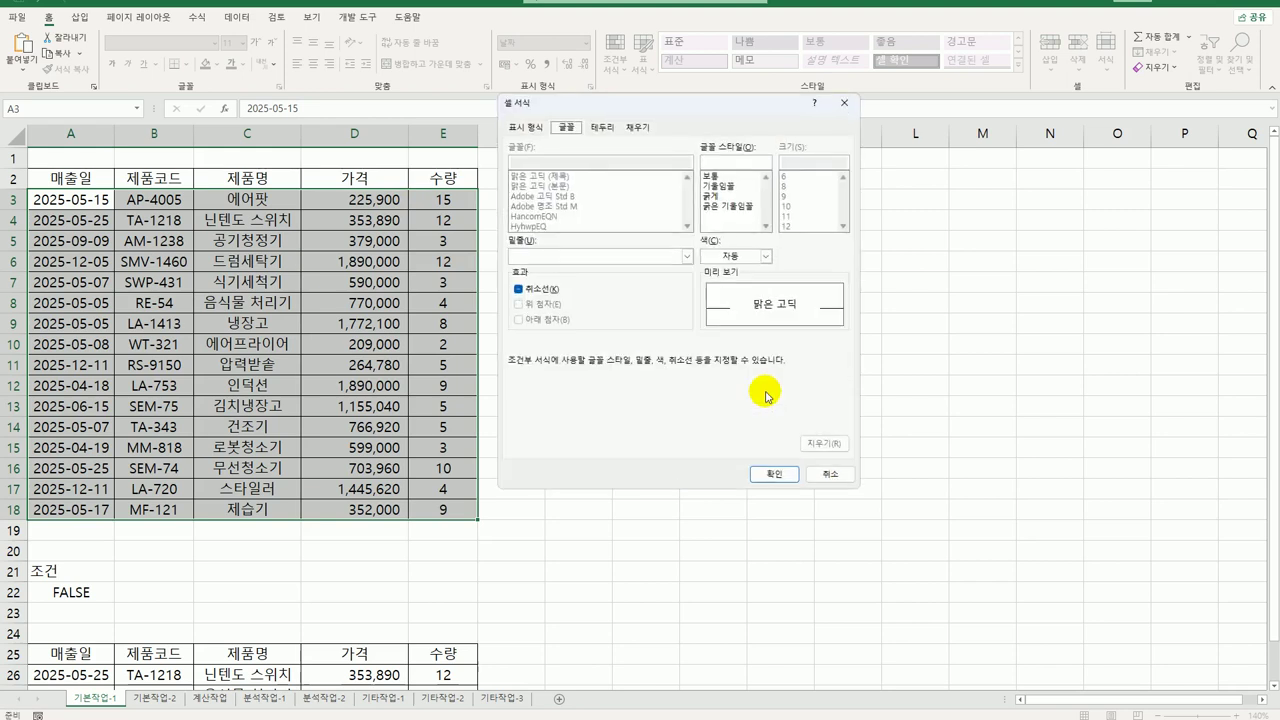
pyautogui.click(716, 197)
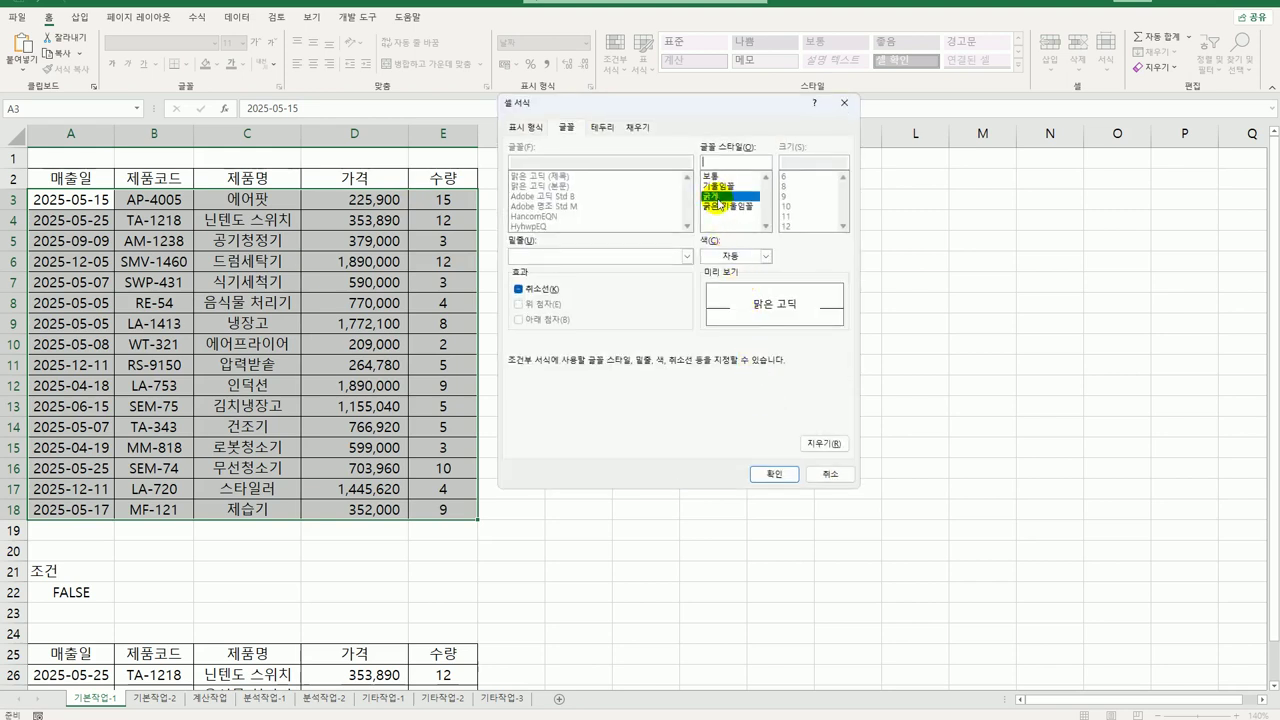
pyautogui.click(766, 256)
pyautogui.click(766, 405)
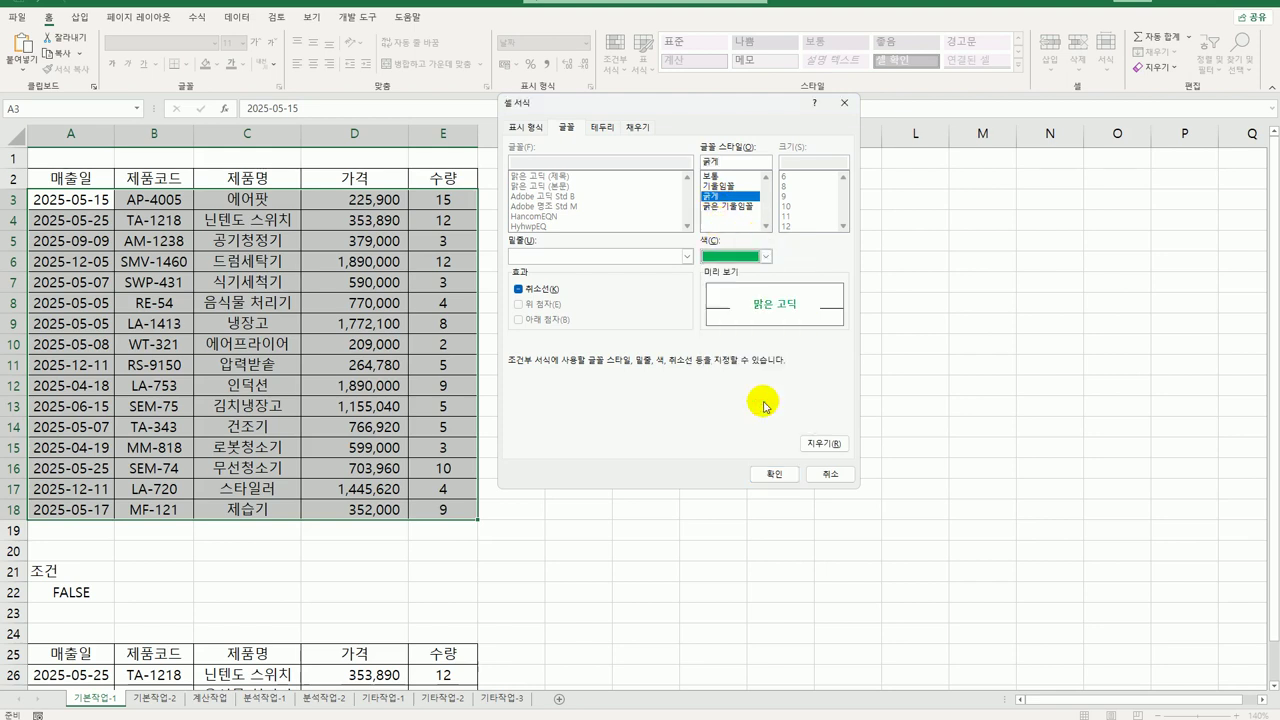
pyautogui.click(776, 476)
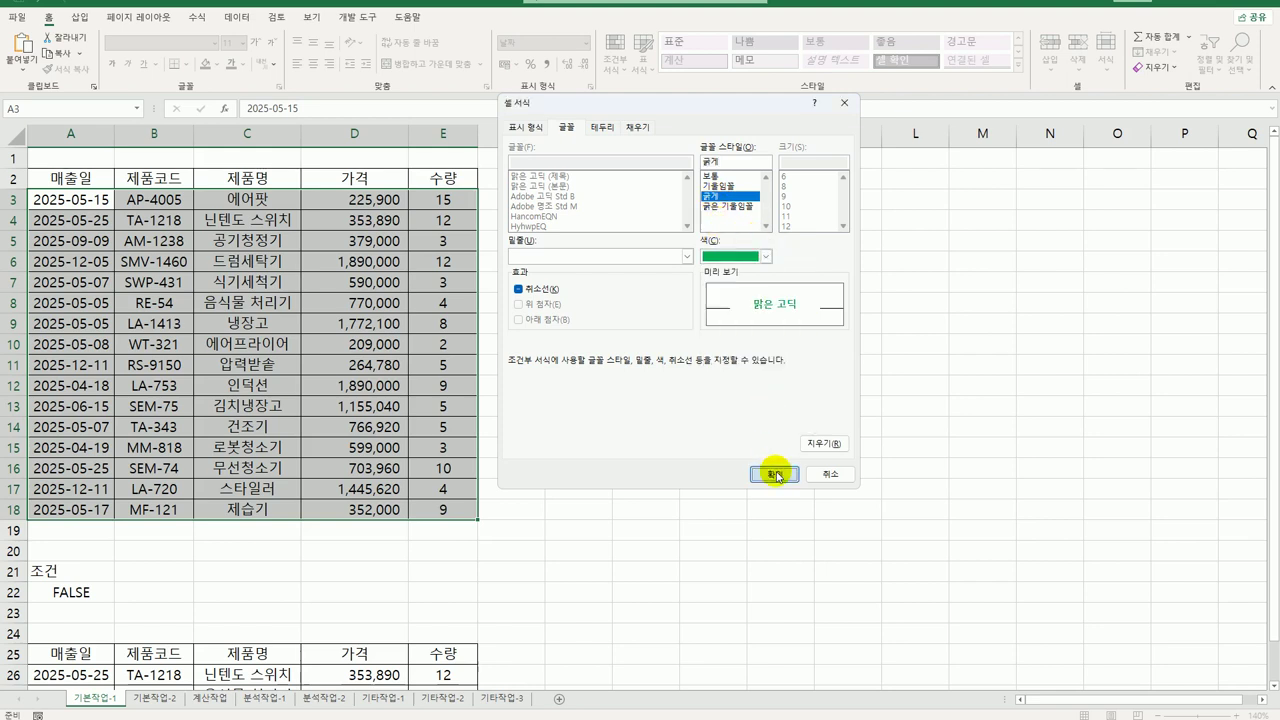
pyautogui.click(716, 418)
pyautogui.moveTo(511, 426); pyautogui.dragTo(630, 494)
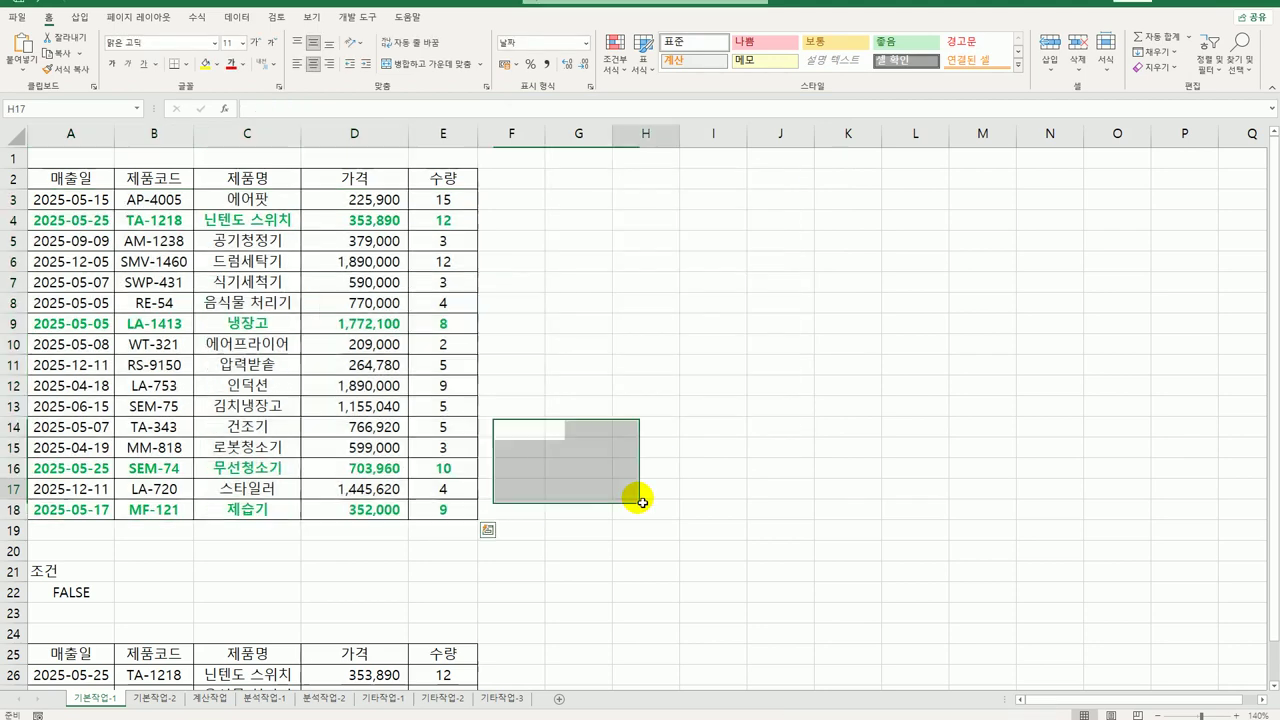
pyautogui.click(645, 490)
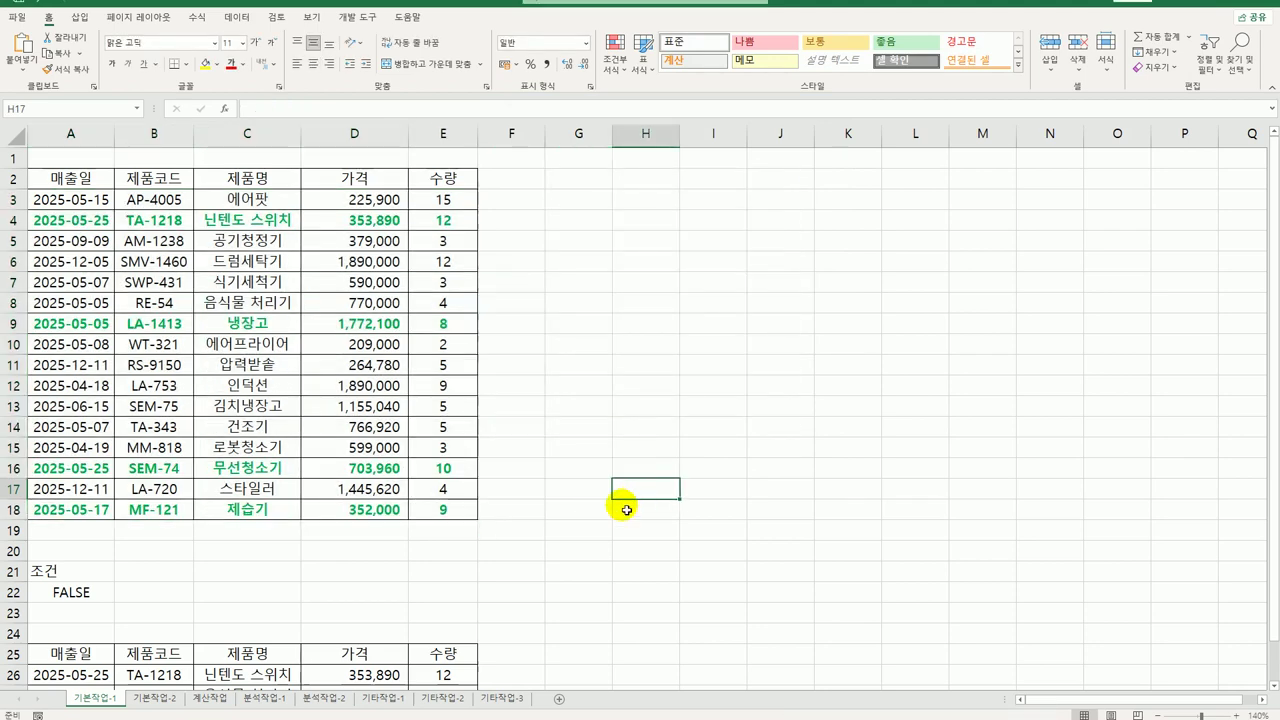
# On the 기본작업-2 sheet, turn off the Locked (잠금) protection attribute for all cells.
pyautogui.click(155, 697)
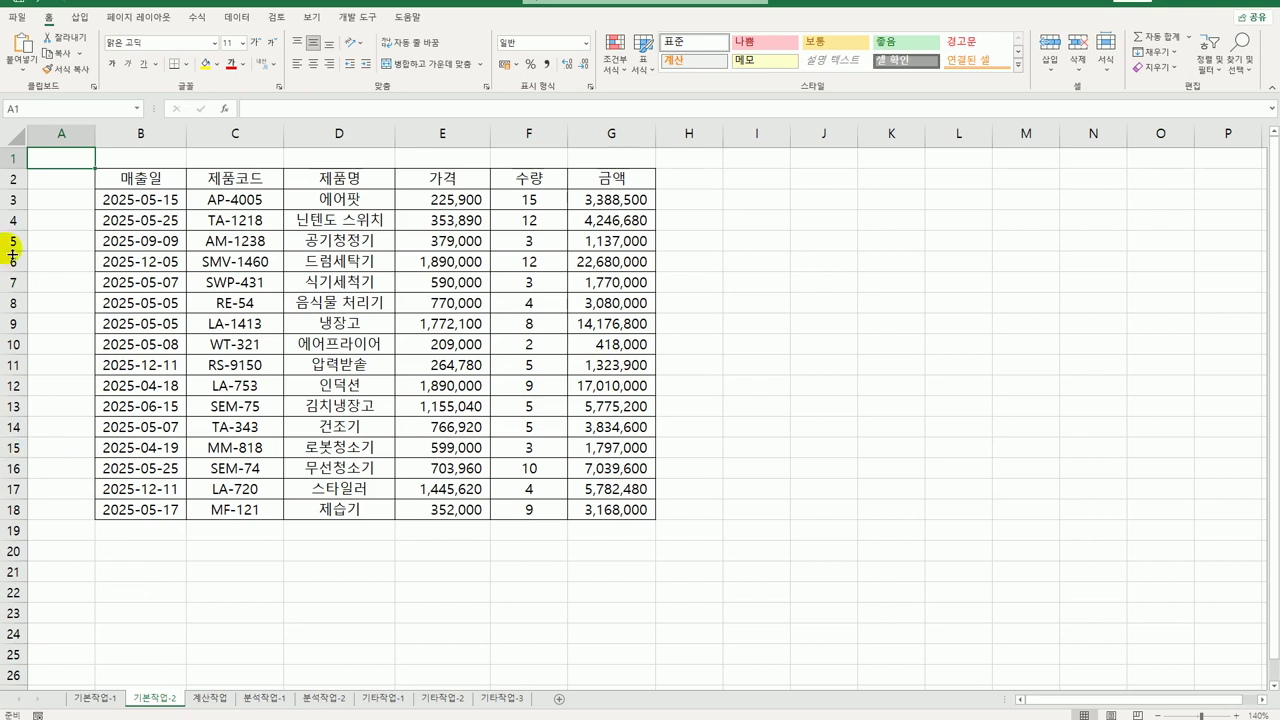
pyautogui.click(20, 139)
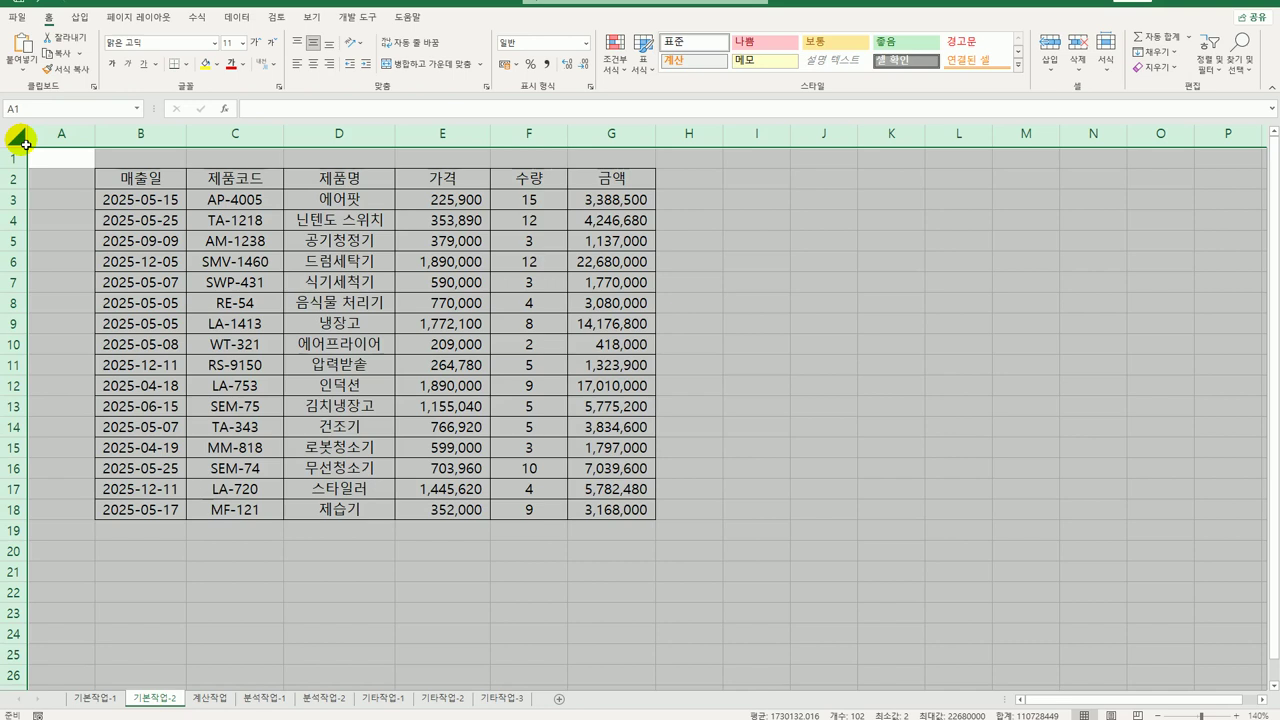
pyautogui.rightClick(77, 170)
pyautogui.click(142, 337)
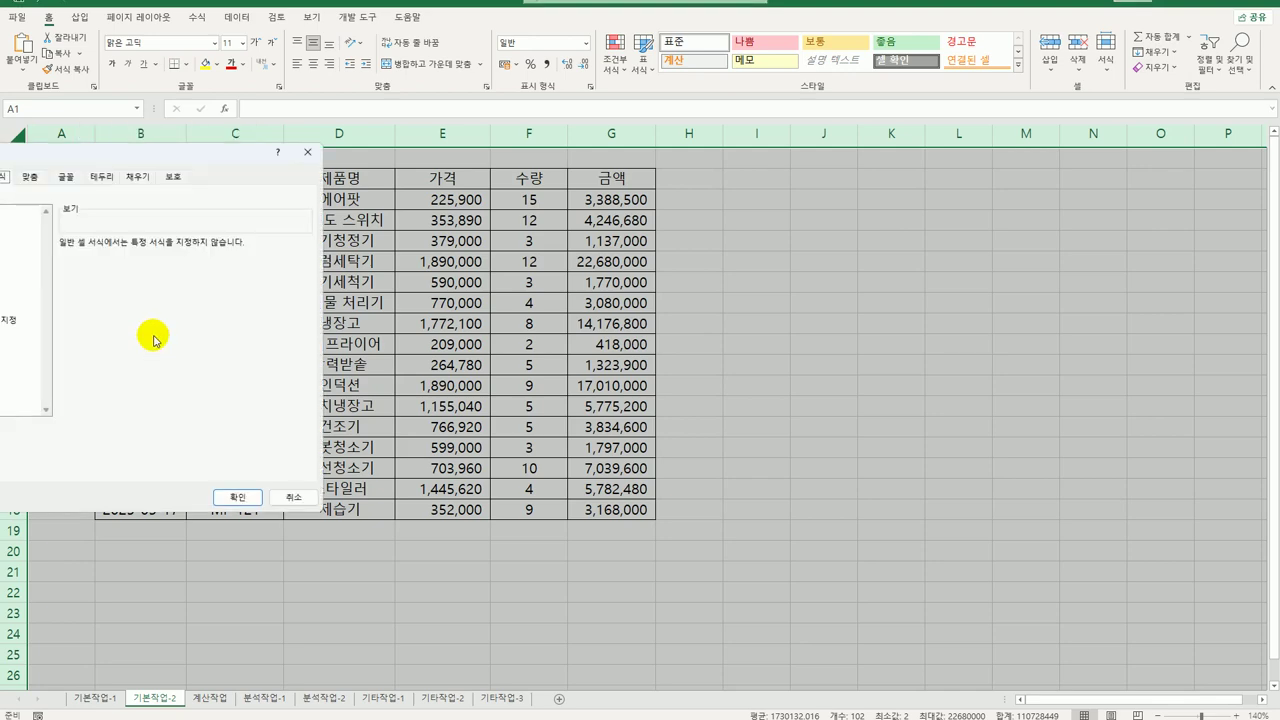
pyautogui.moveTo(136, 162); pyautogui.dragTo(611, 141)
pyautogui.click(648, 157)
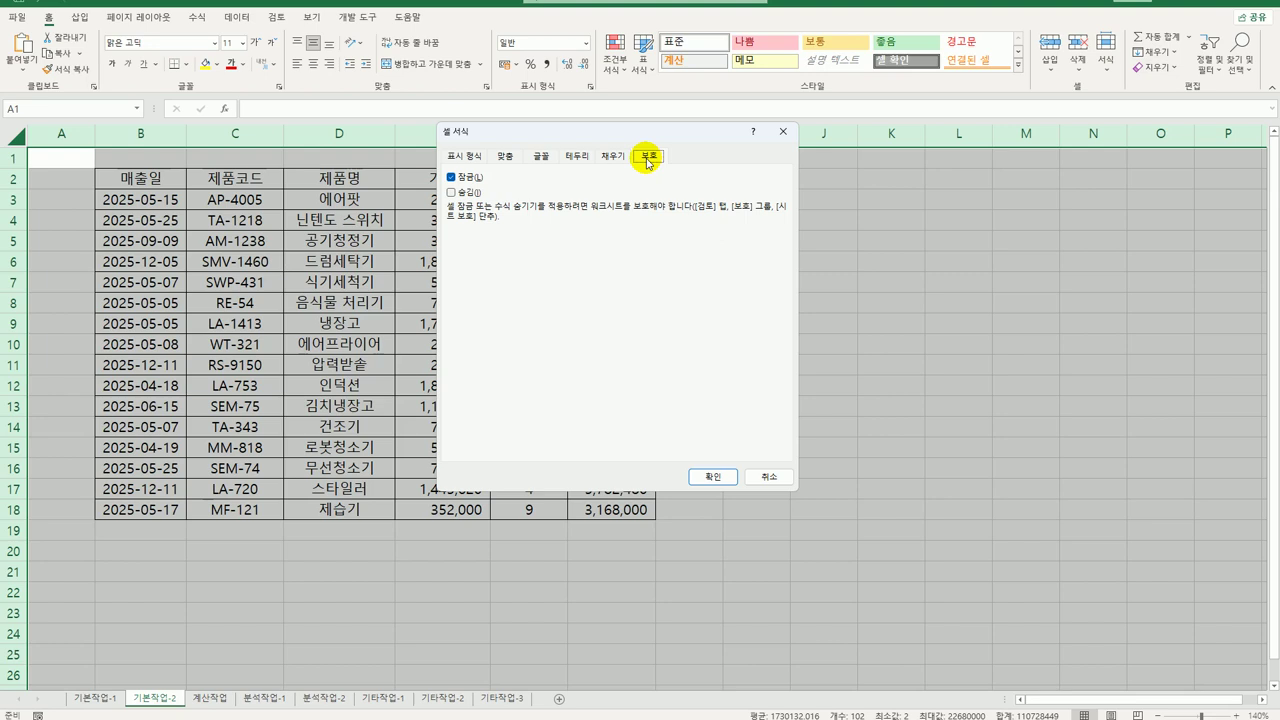
pyautogui.click(451, 177)
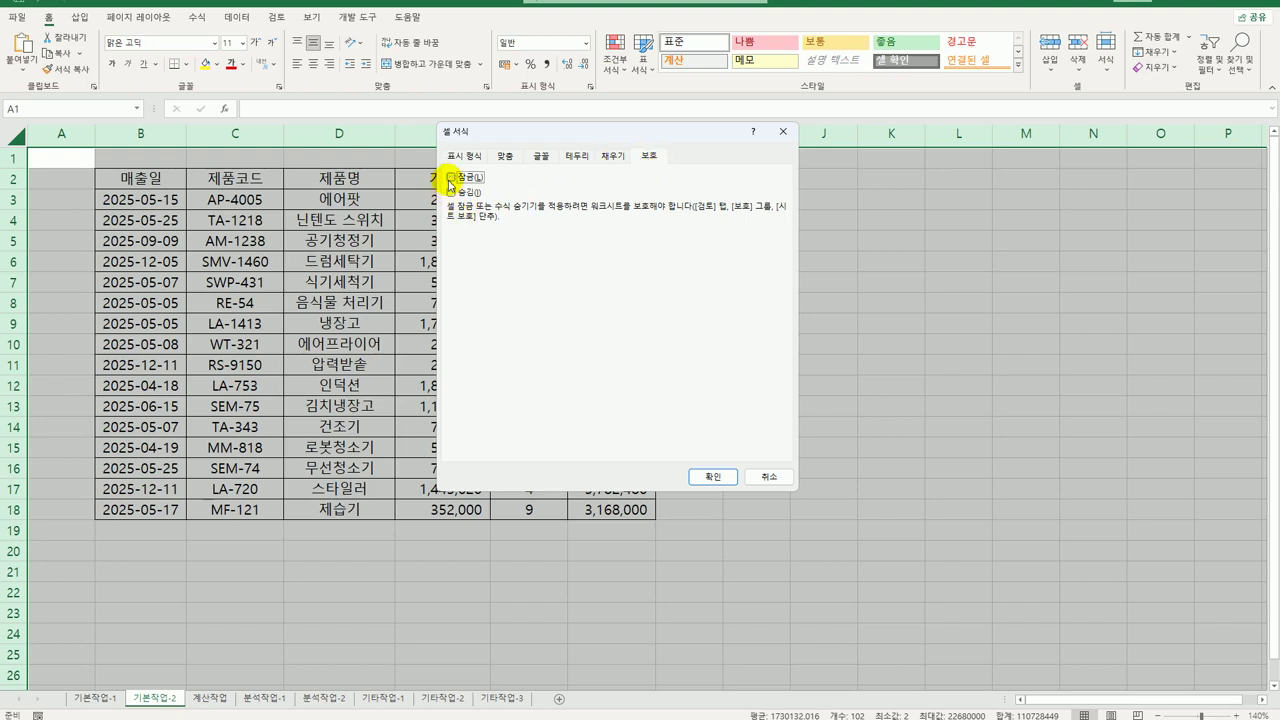
pyautogui.click(716, 479)
pyautogui.click(760, 414)
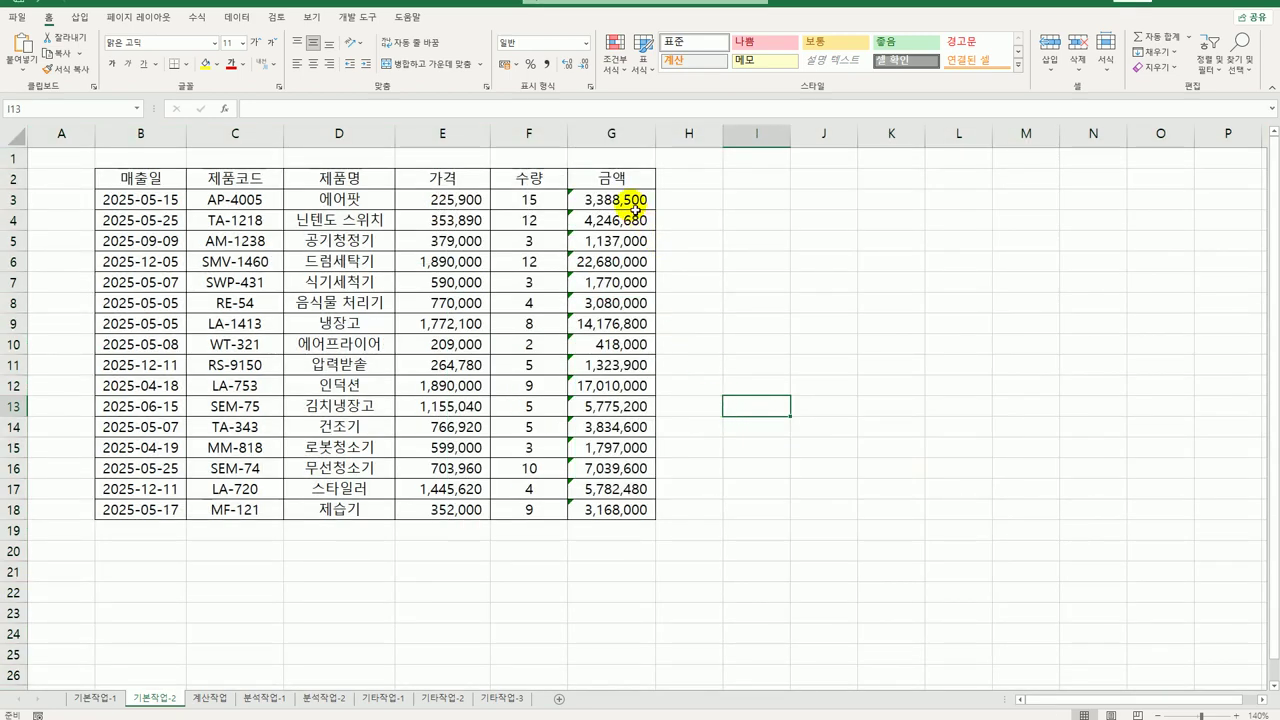
# Set the amount cells G3:G18 to both Locked (잠금) and Hidden (숨김).
pyautogui.moveTo(632, 201); pyautogui.dragTo(602, 507)
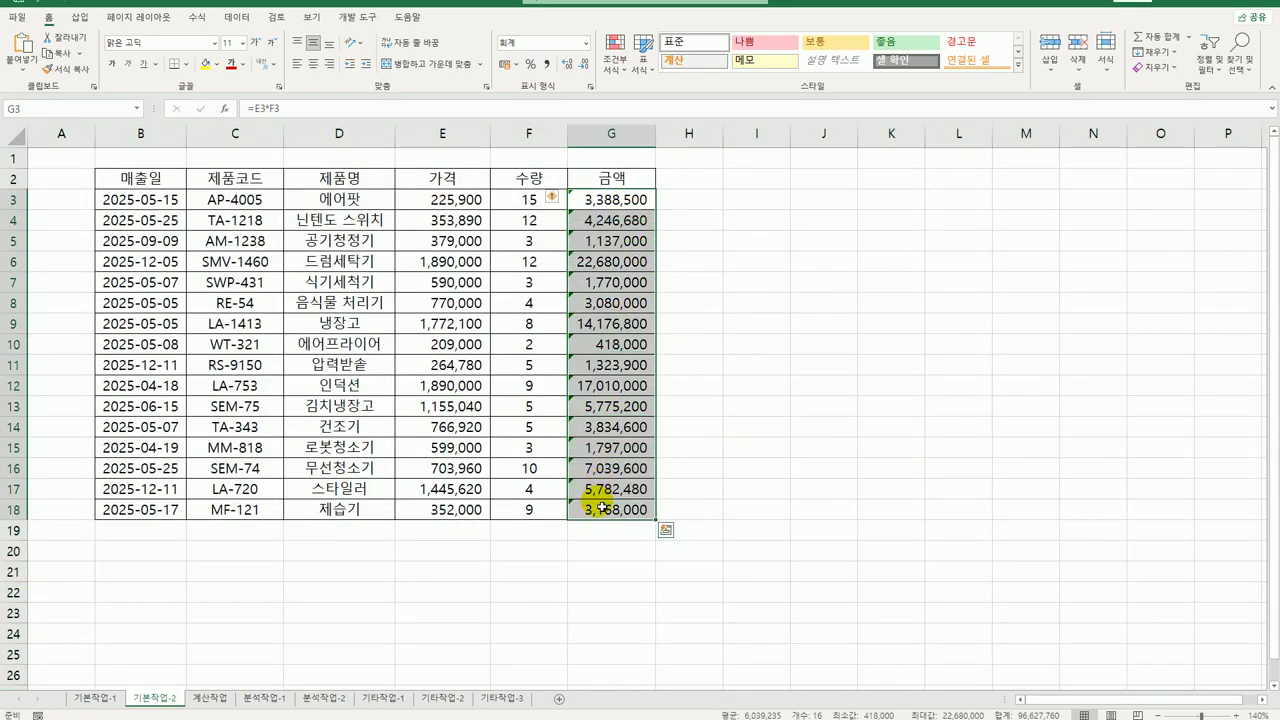
pyautogui.rightClick(607, 233)
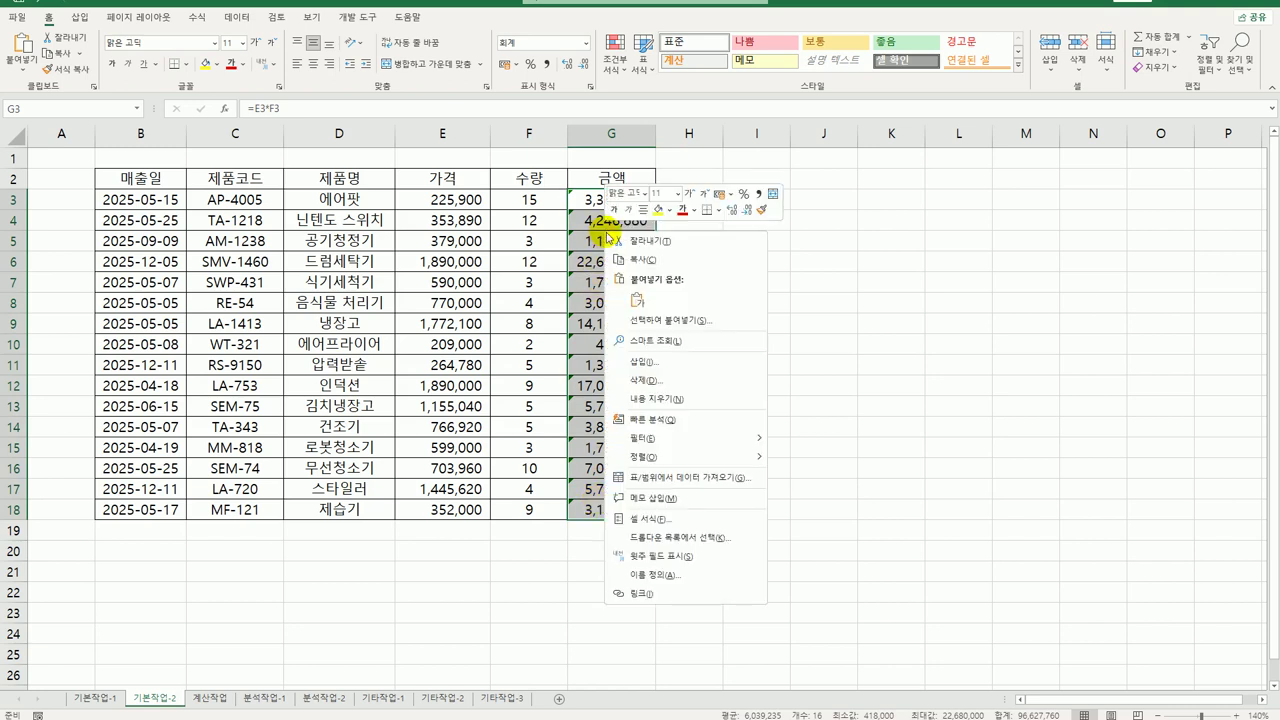
pyautogui.click(657, 521)
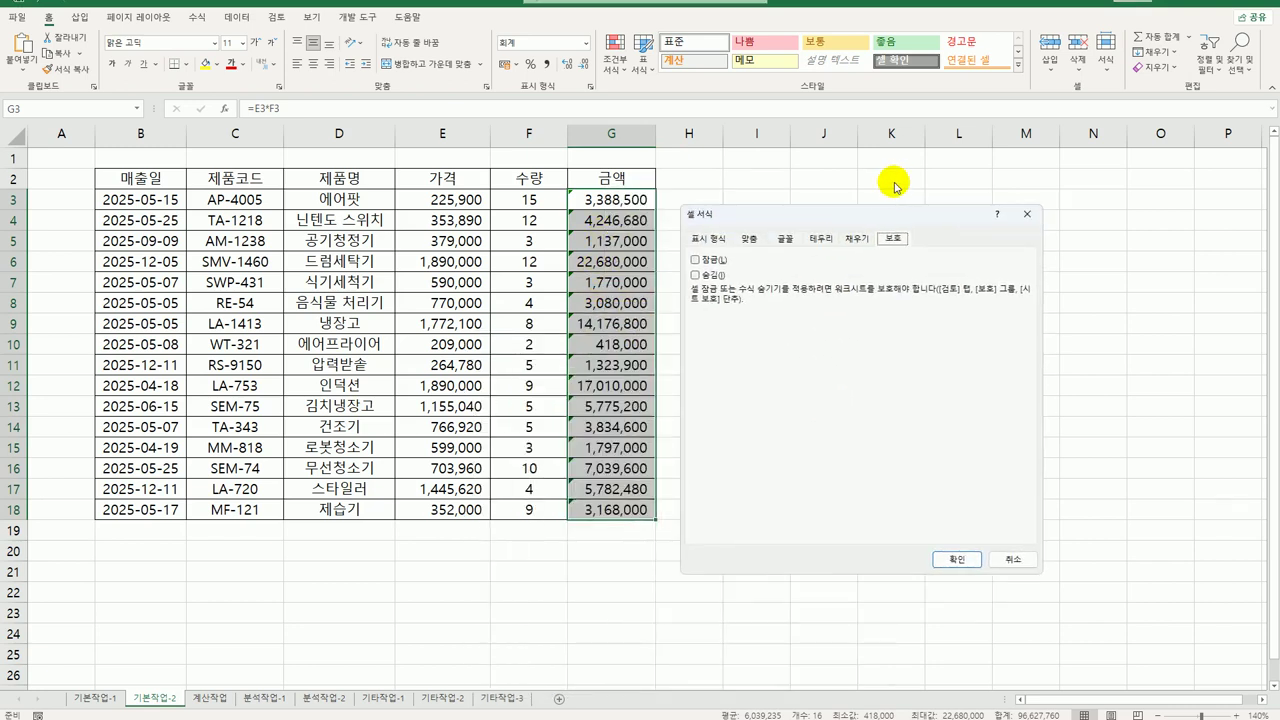
pyautogui.click(716, 262)
pyautogui.click(703, 275)
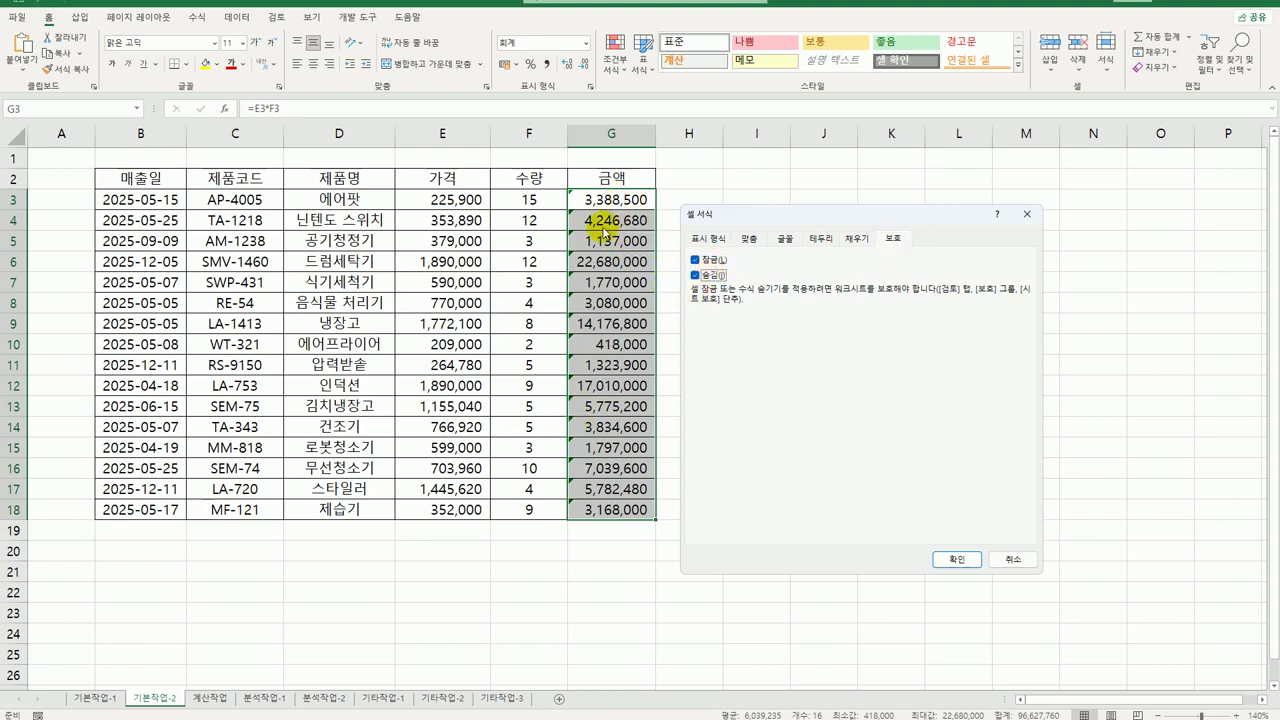
pyautogui.click(956, 561)
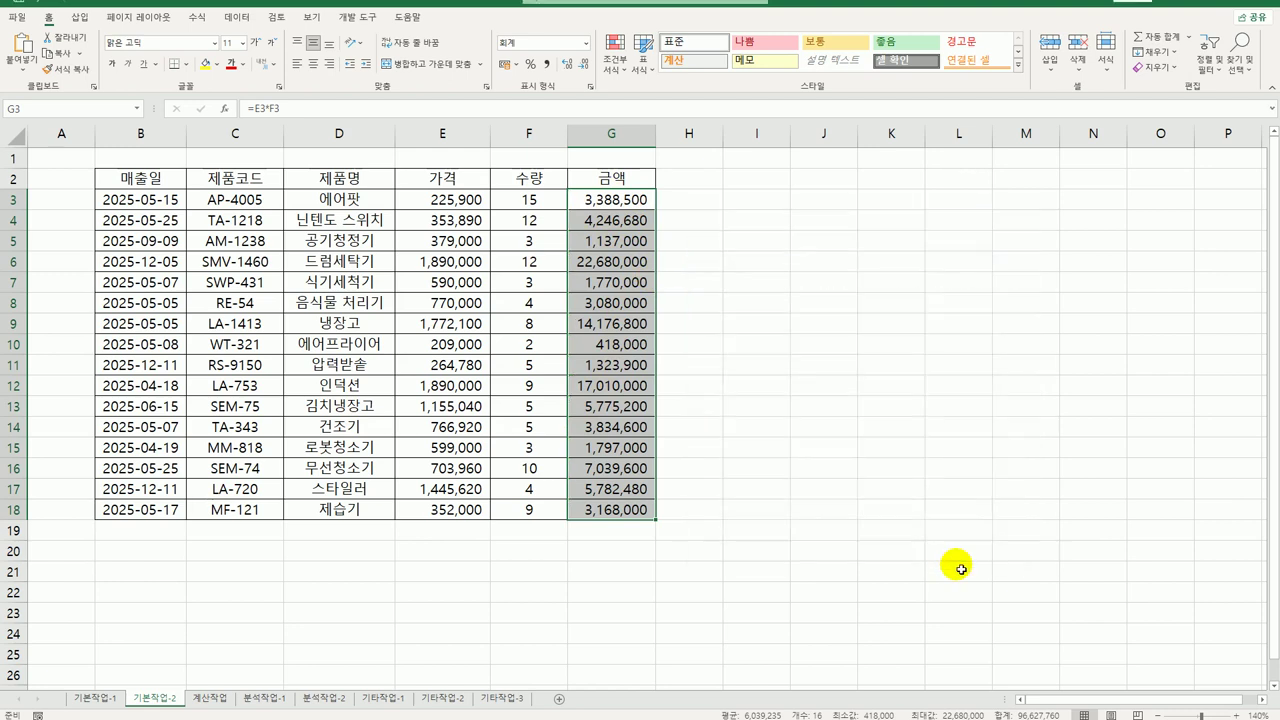
pyautogui.click(840, 540)
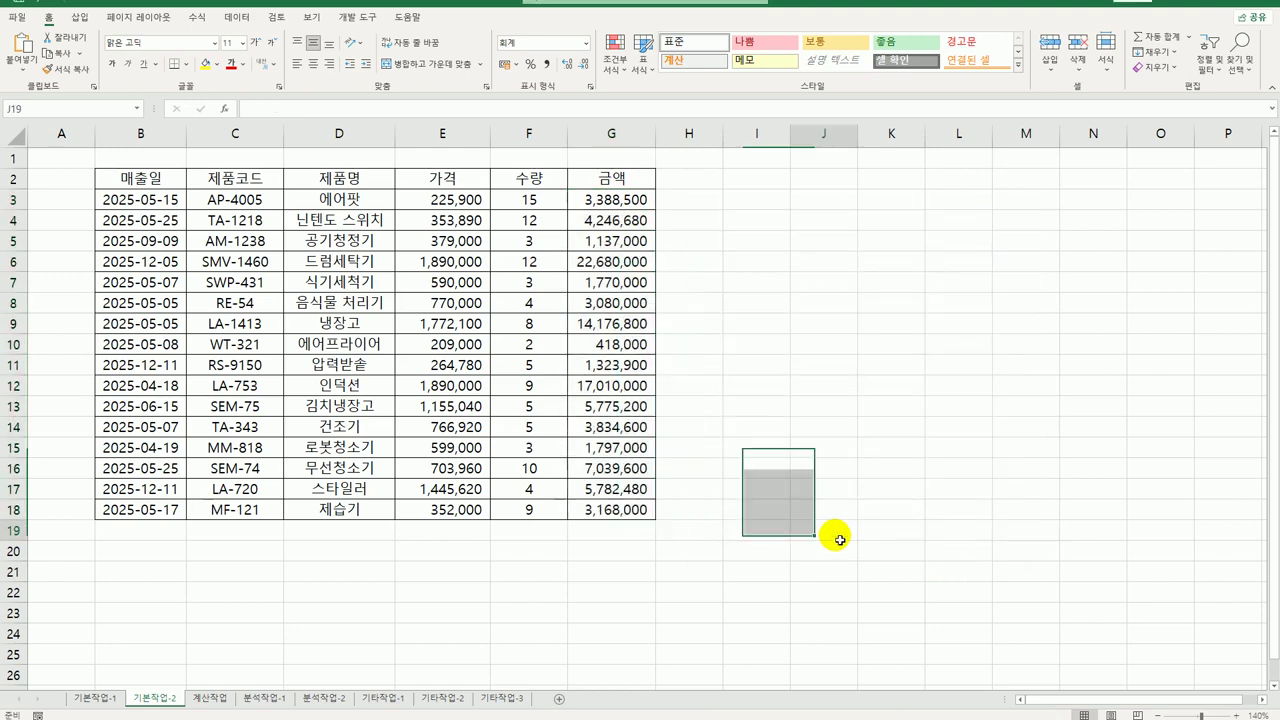
# Protect the sheet without a password, allowing cell formatting (셀 서식) besides selecting locked and unlocked cells.
pyautogui.click(278, 20)
pyautogui.click(467, 55)
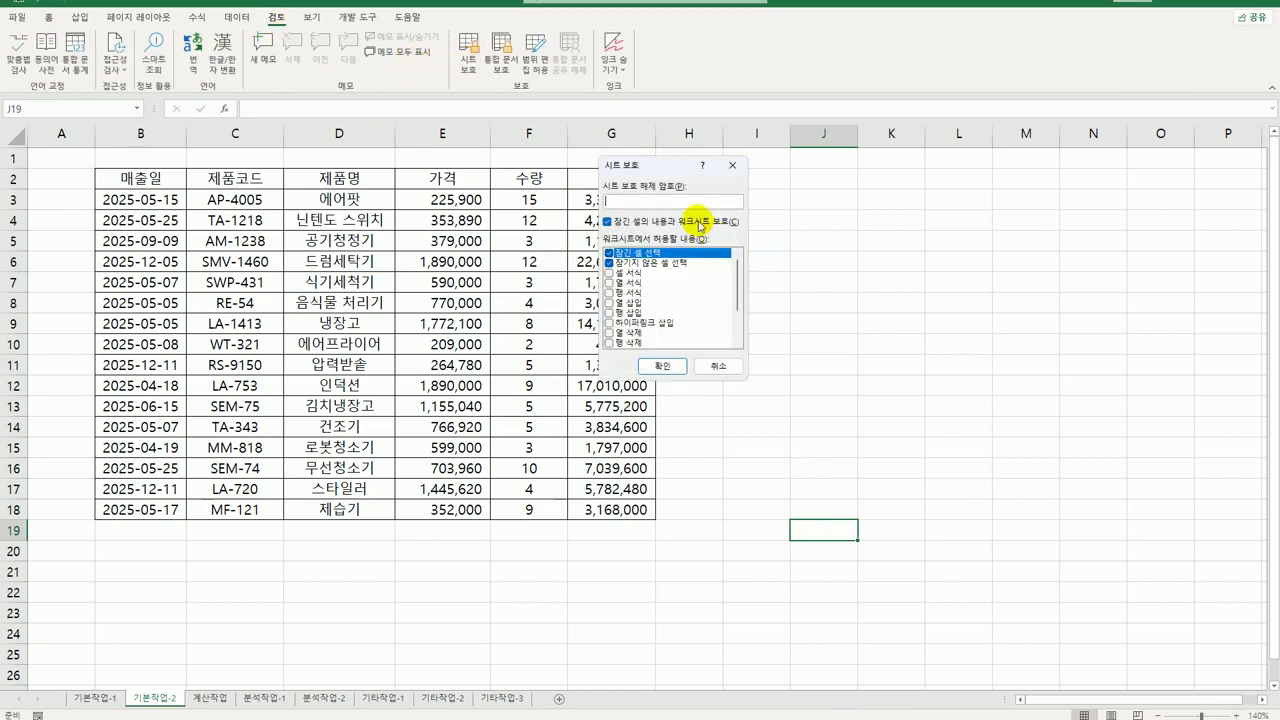
pyautogui.moveTo(664, 168); pyautogui.dragTo(798, 172)
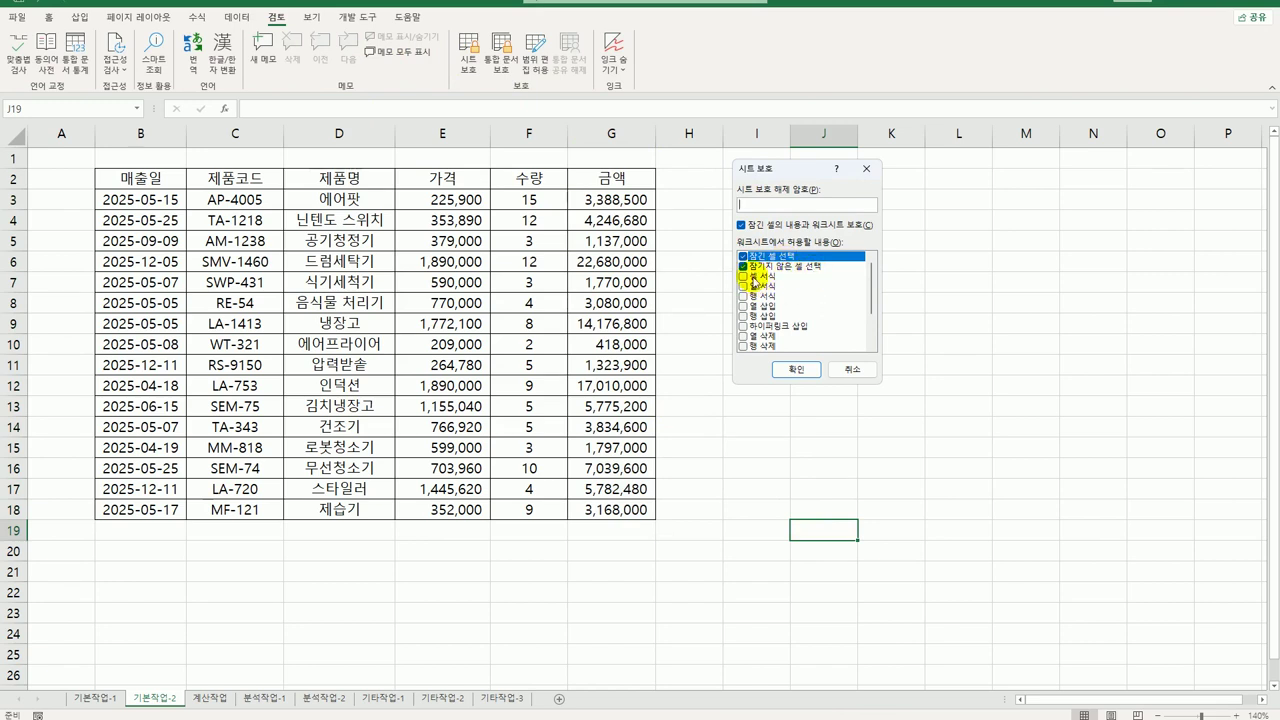
pyautogui.click(743, 278)
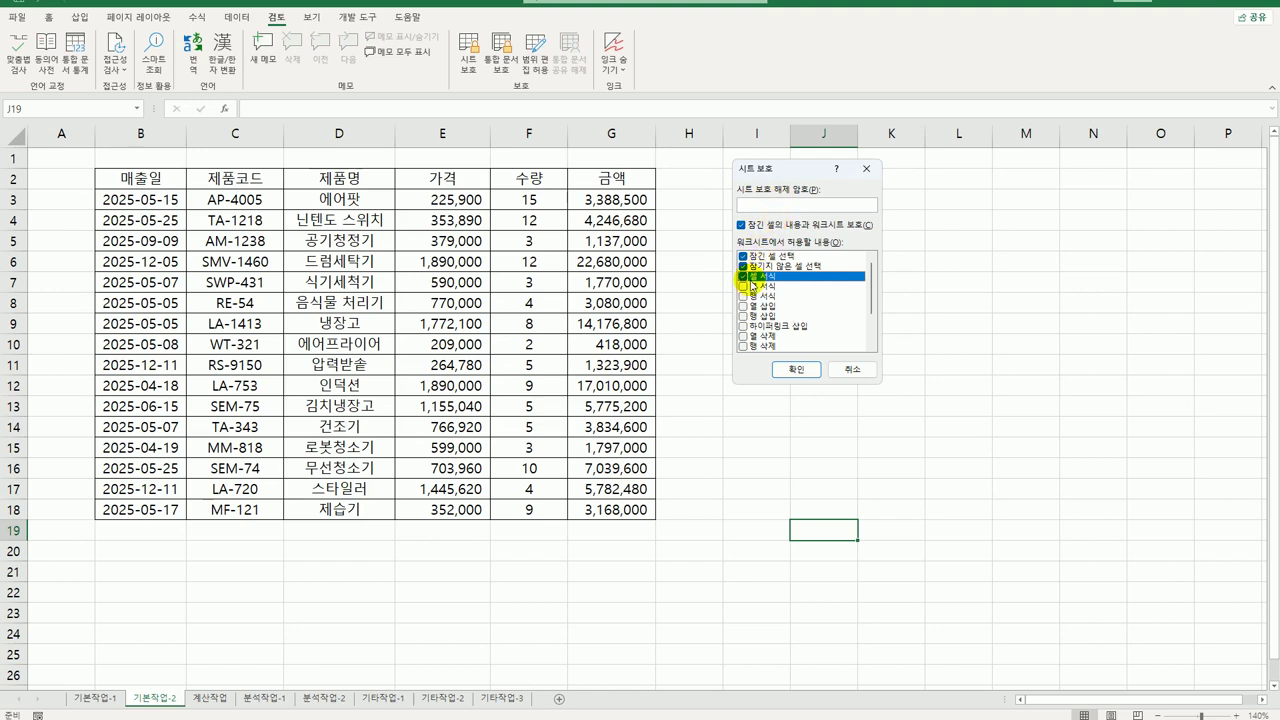
pyautogui.click(776, 366)
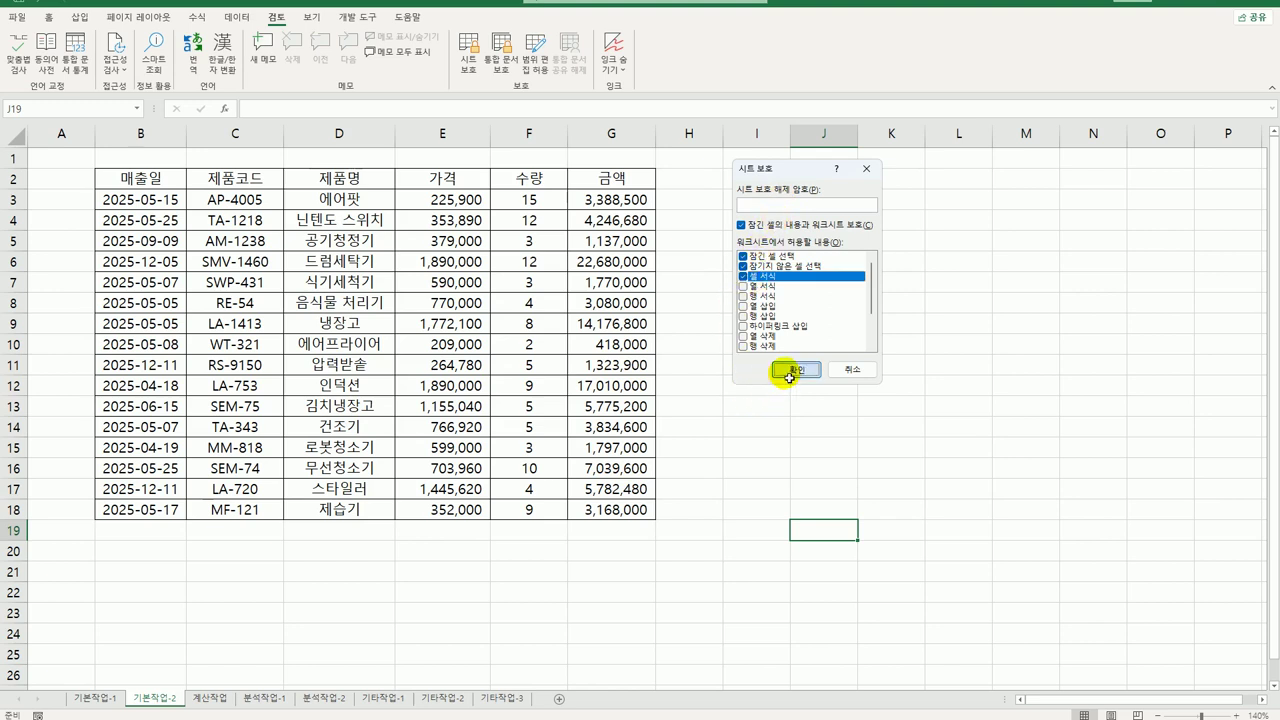
pyautogui.click(785, 414)
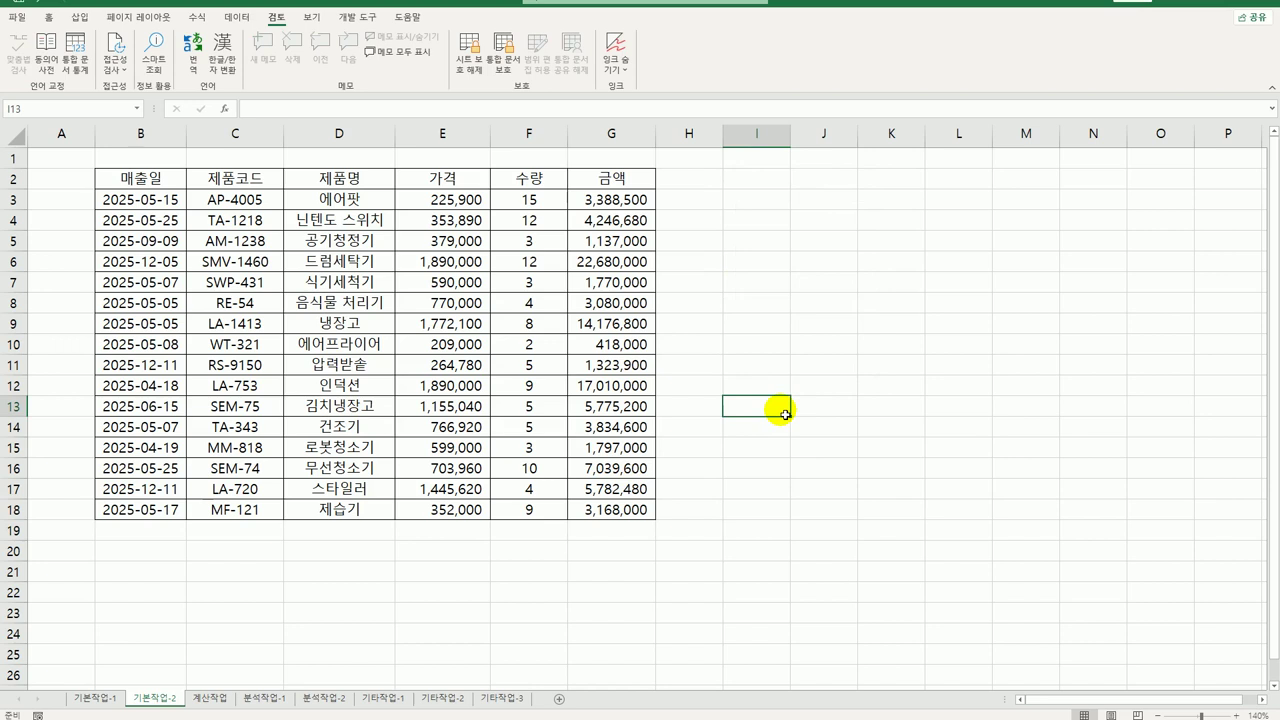
# Show the sheet in page break preview at 100% zoom and shrink the print area to start at B2, covering B2:G18.
pyautogui.click(306, 20)
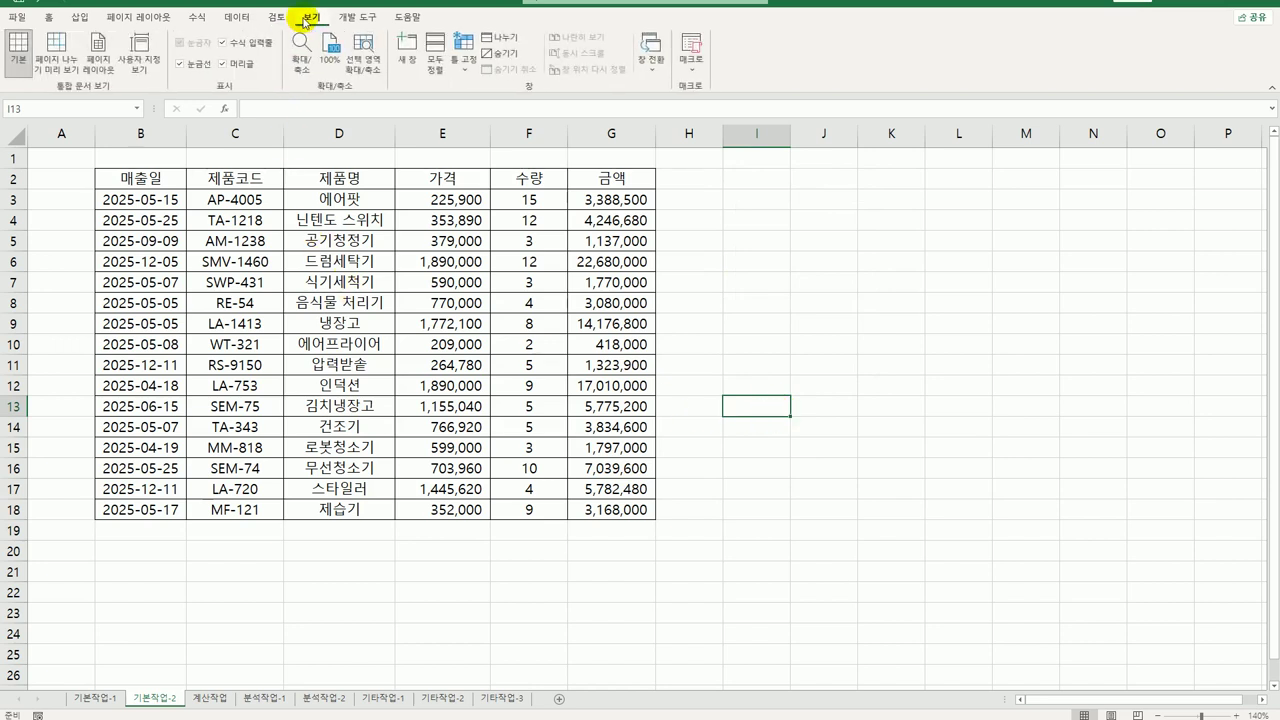
pyautogui.click(67, 73)
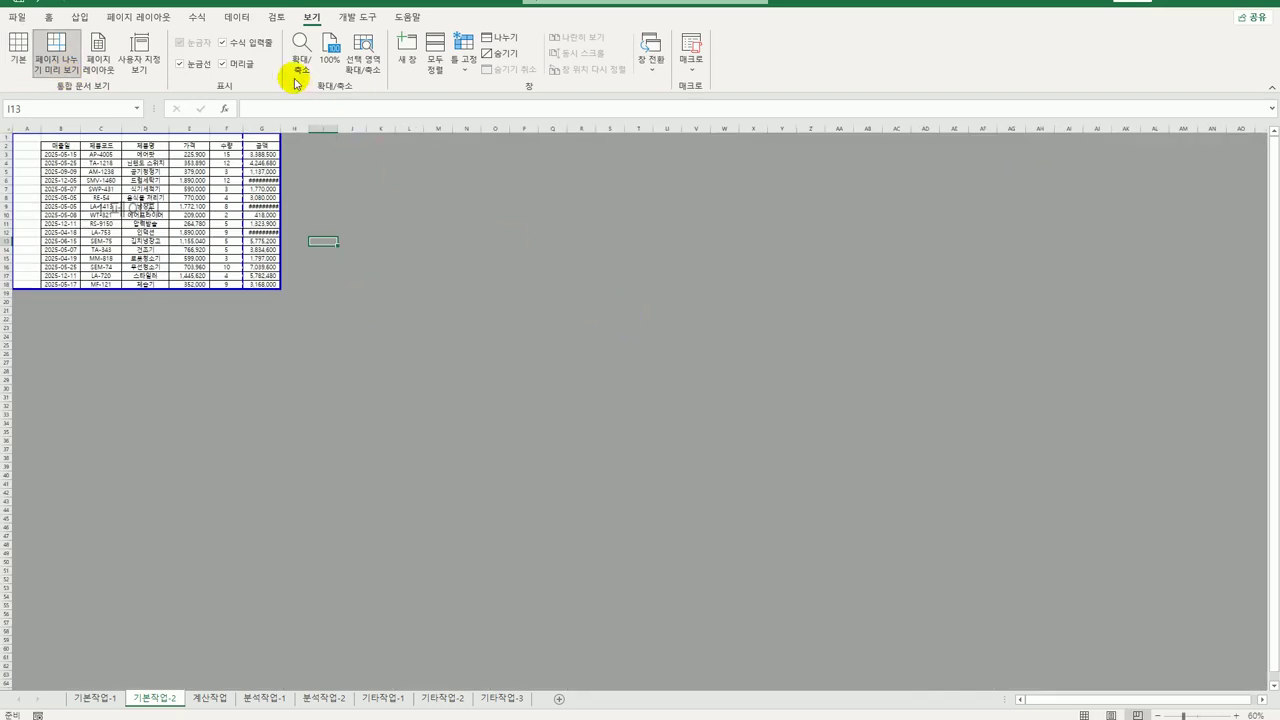
pyautogui.click(330, 55)
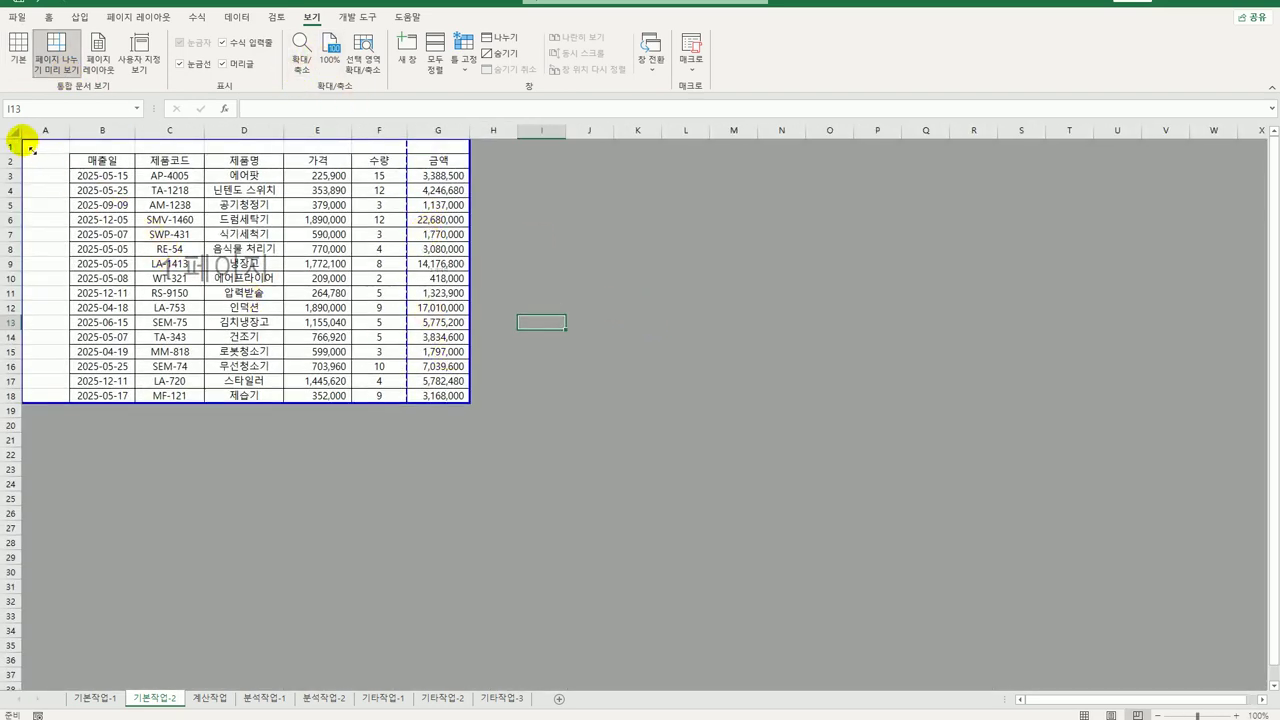
pyautogui.moveTo(23, 139); pyautogui.dragTo(70, 164)
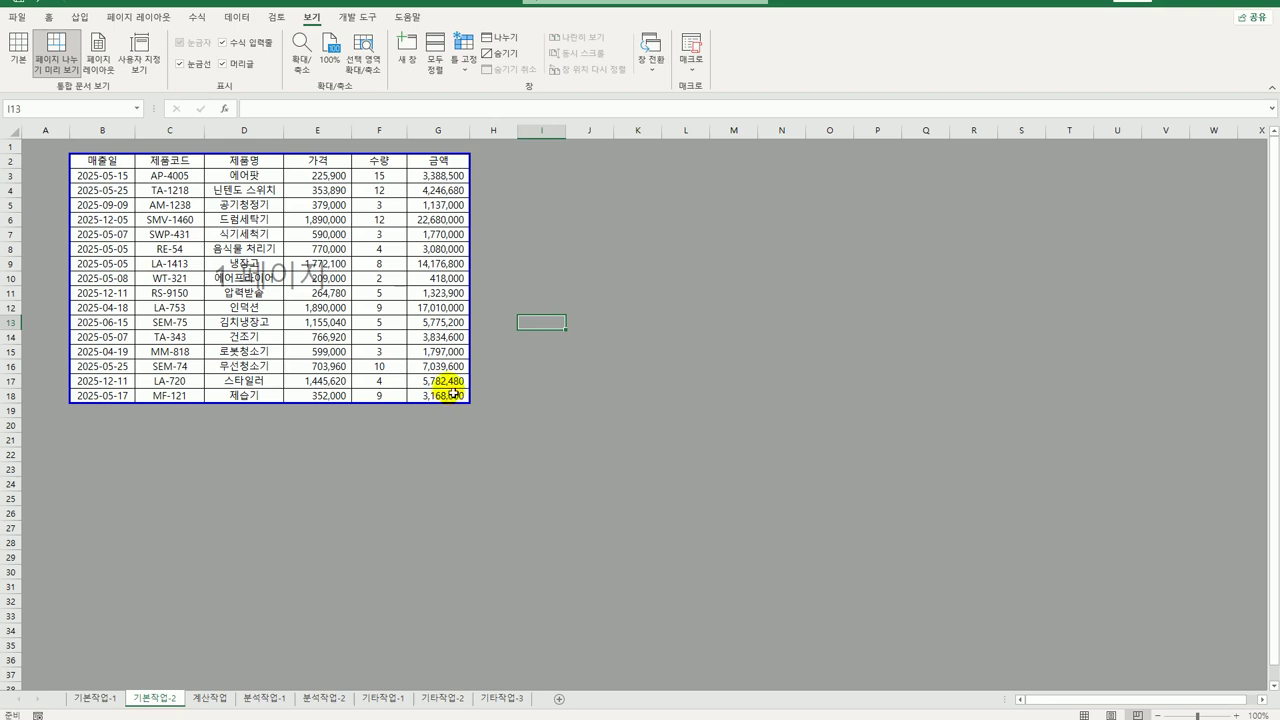
# Switch to the 계산작업 sheet and select the first travel period (여행기간) cell, C3, in 표1.
pyautogui.click(529, 447)
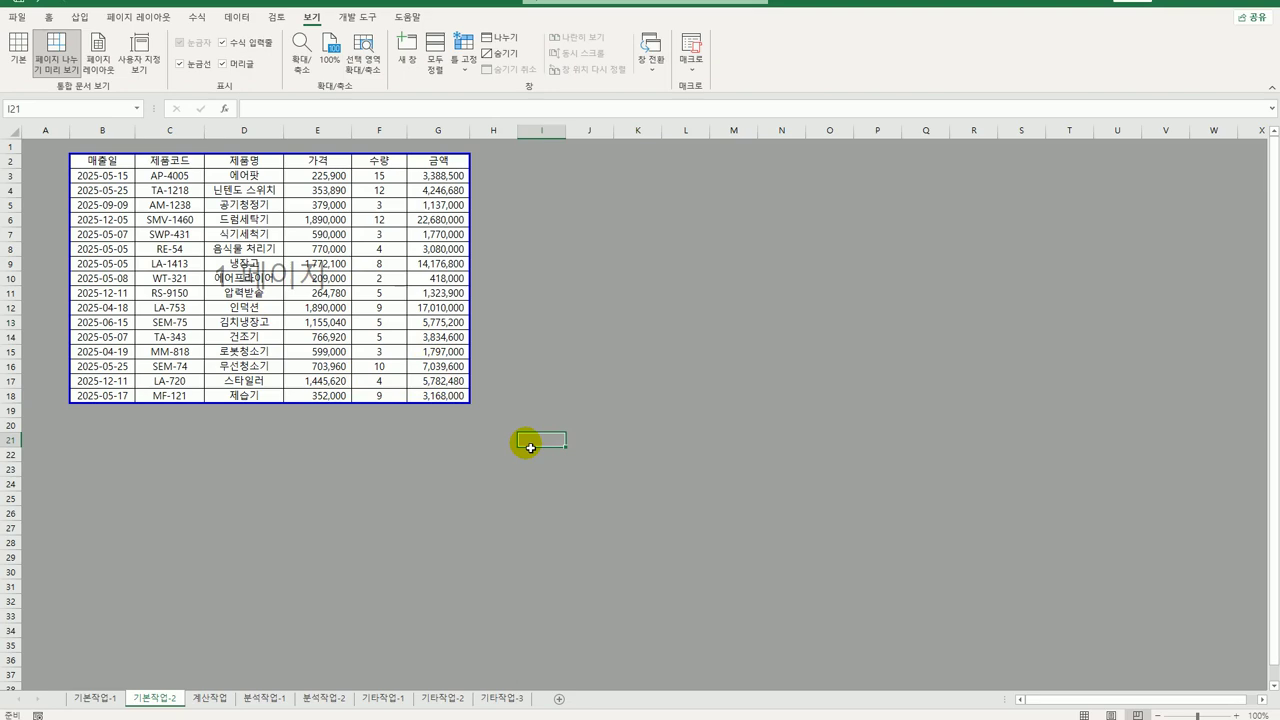
pyautogui.click(210, 699)
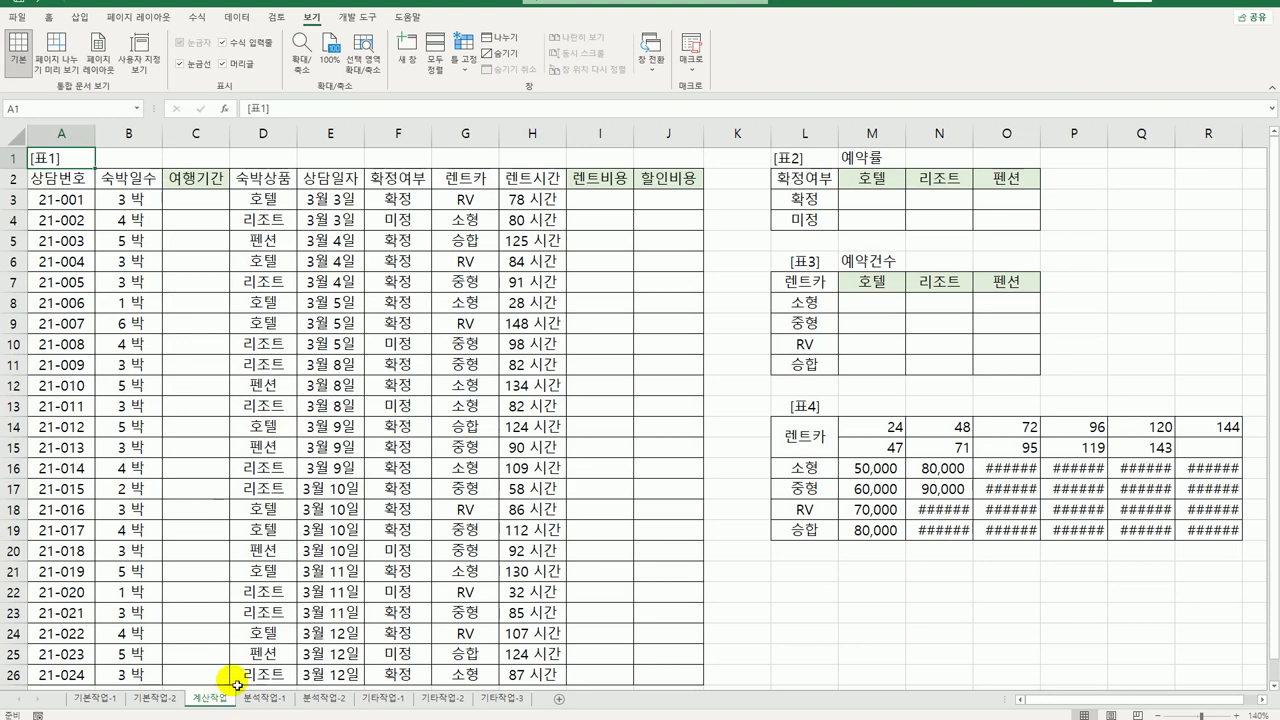
pyautogui.click(185, 208)
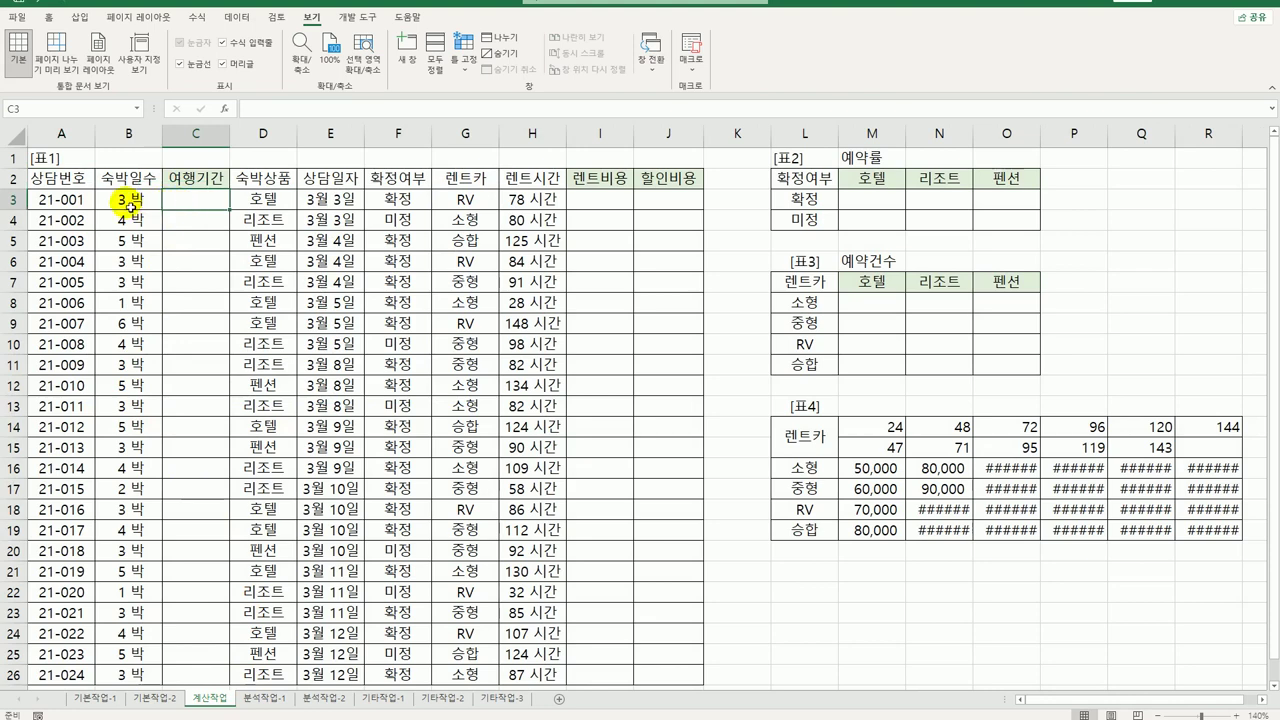
pyautogui.click(126, 200)
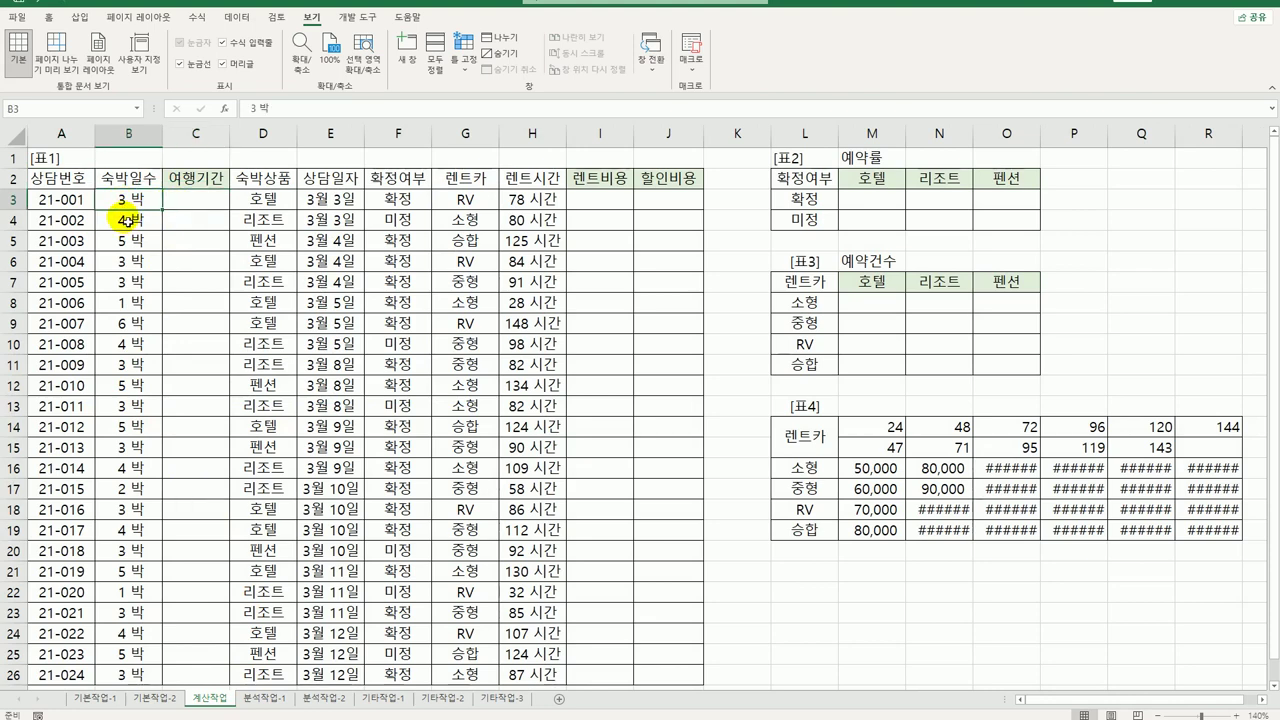
pyautogui.click(198, 207)
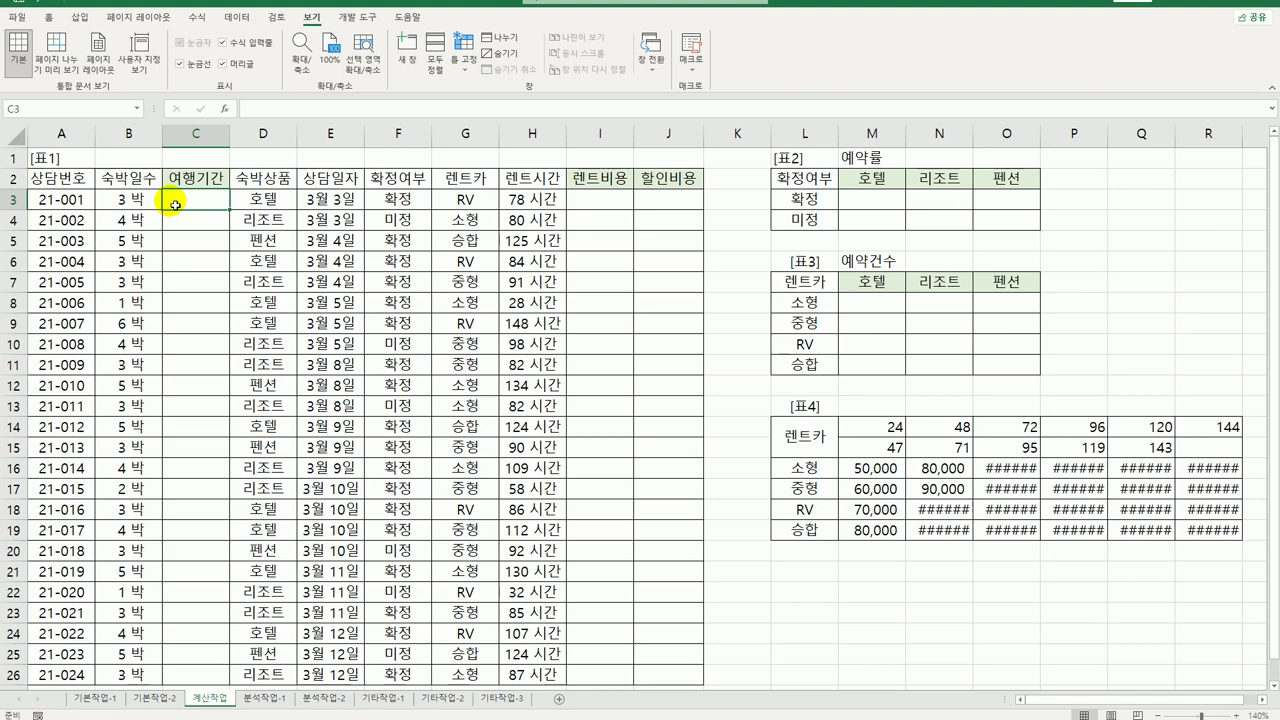
pyautogui.click(143, 201)
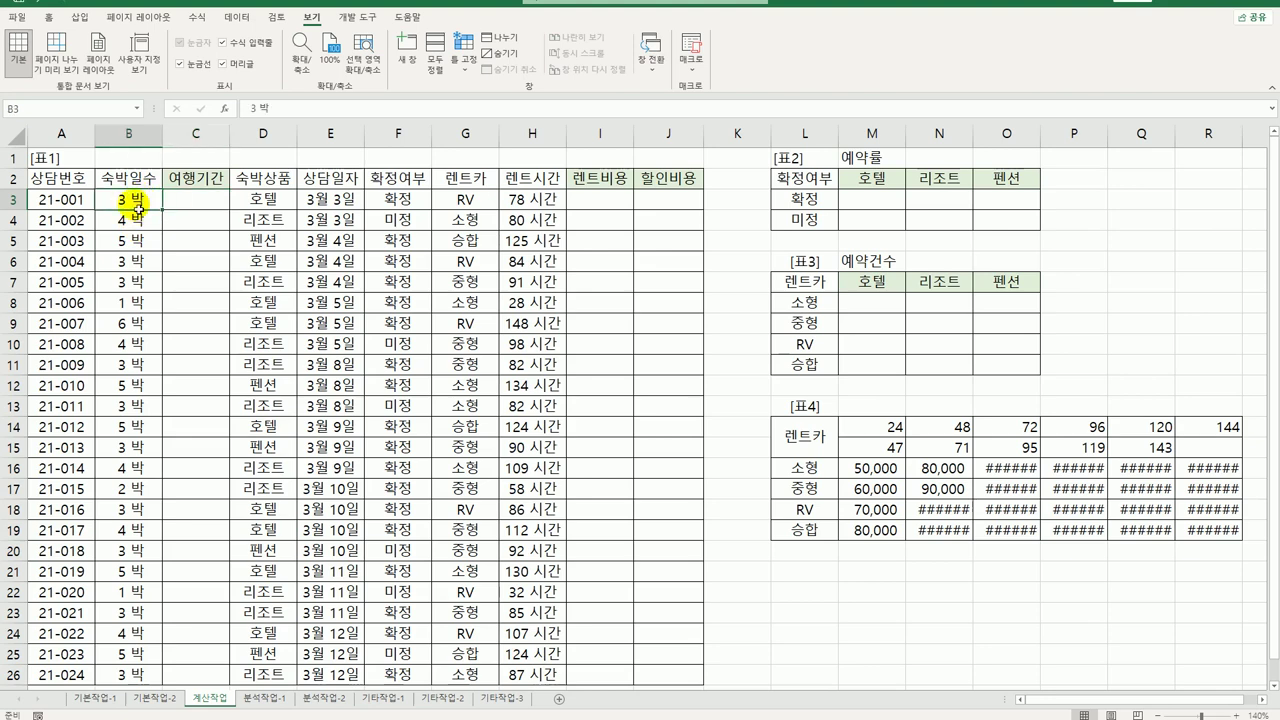
pyautogui.click(205, 204)
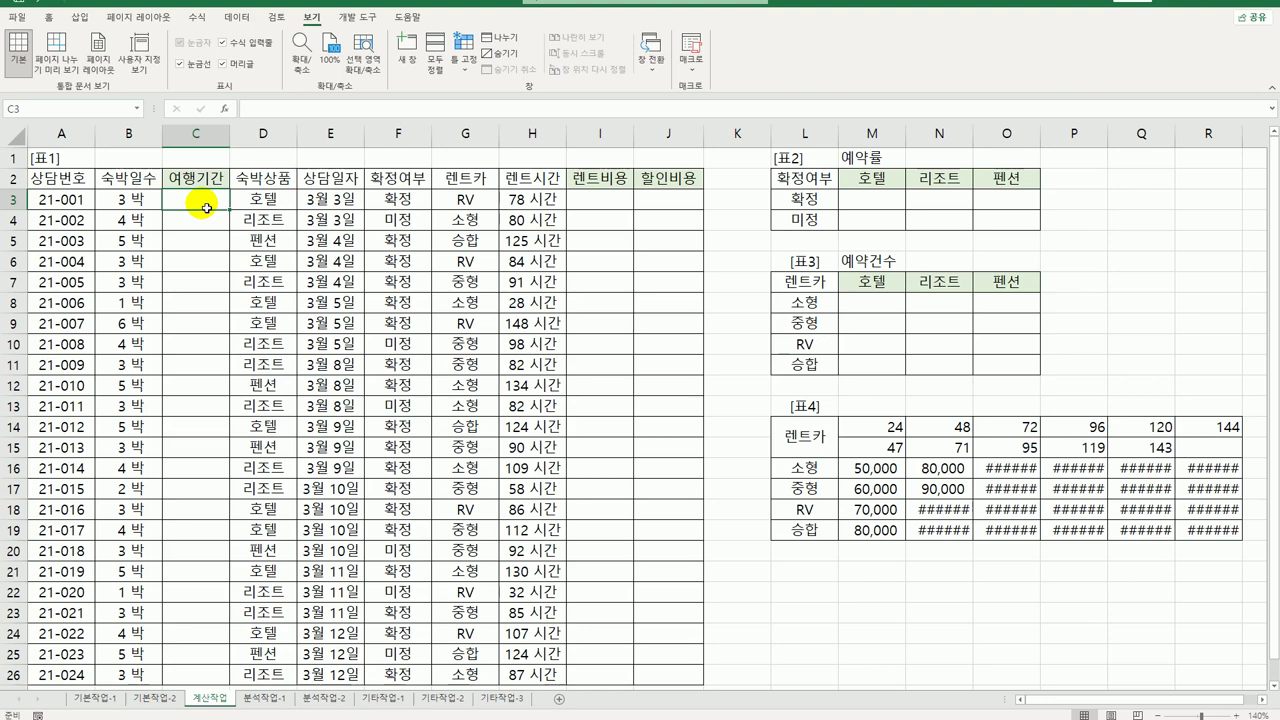
# Enter =TRIM(B3) in C3 to strip the surrounding spaces from the number of nights (숙박일수).
pyautogui.write('=TRIM(')
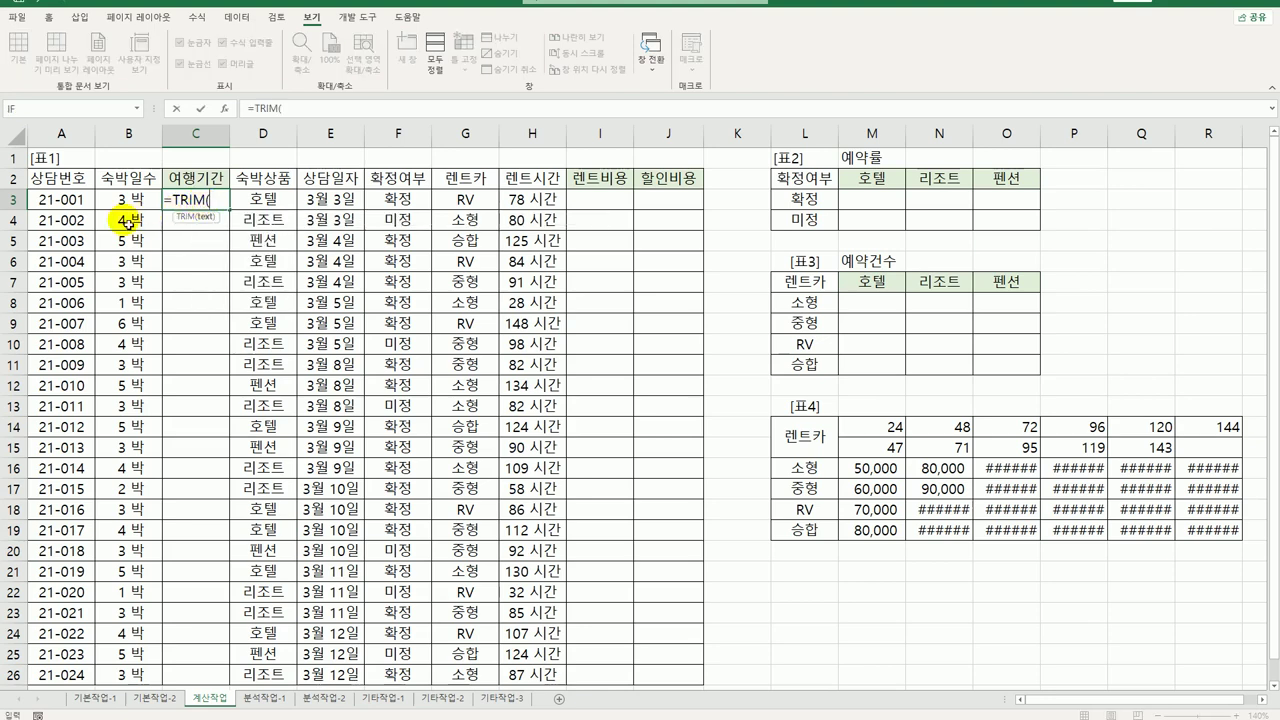
pyautogui.click(117, 200)
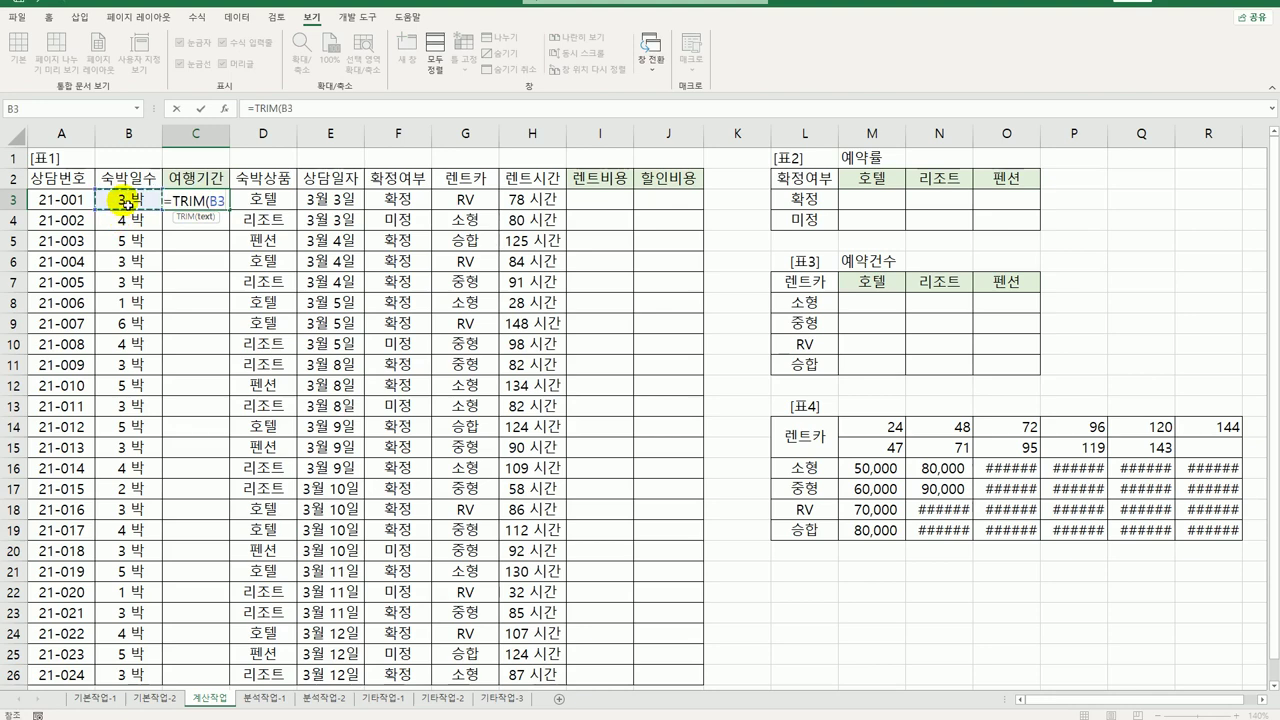
pyautogui.write(')')
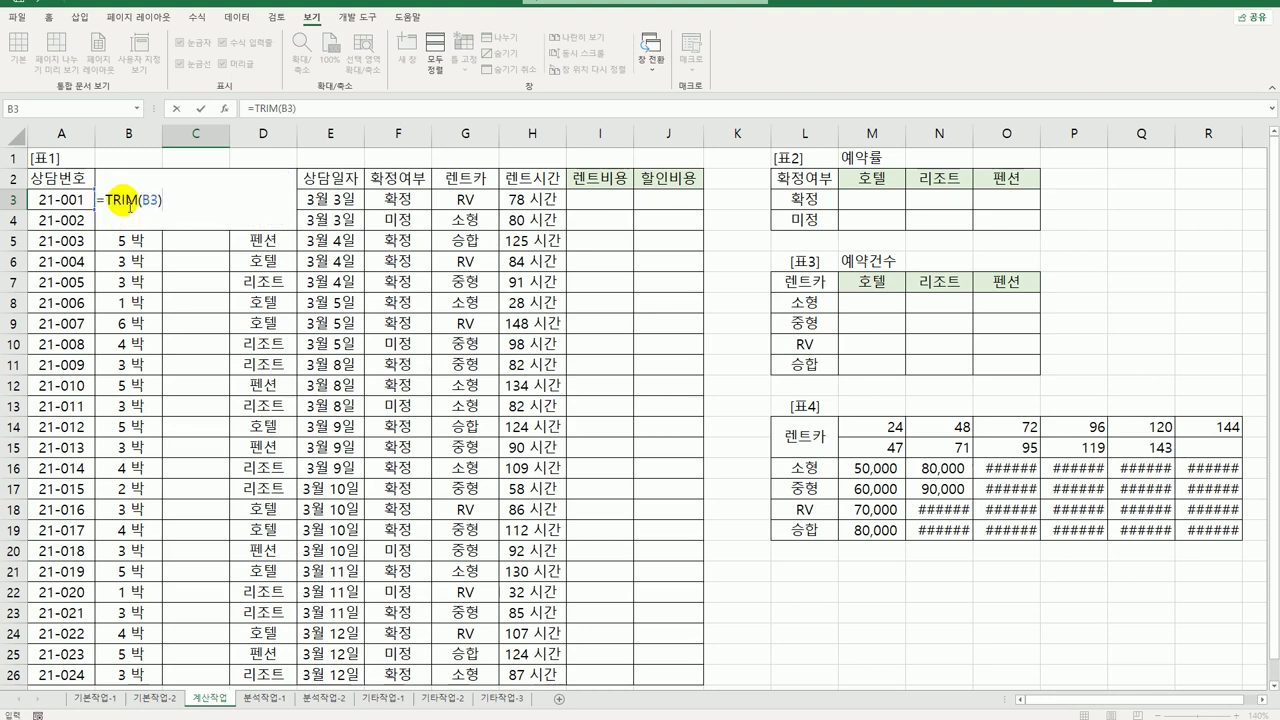
pyautogui.press('Return')
pyautogui.press('Up')
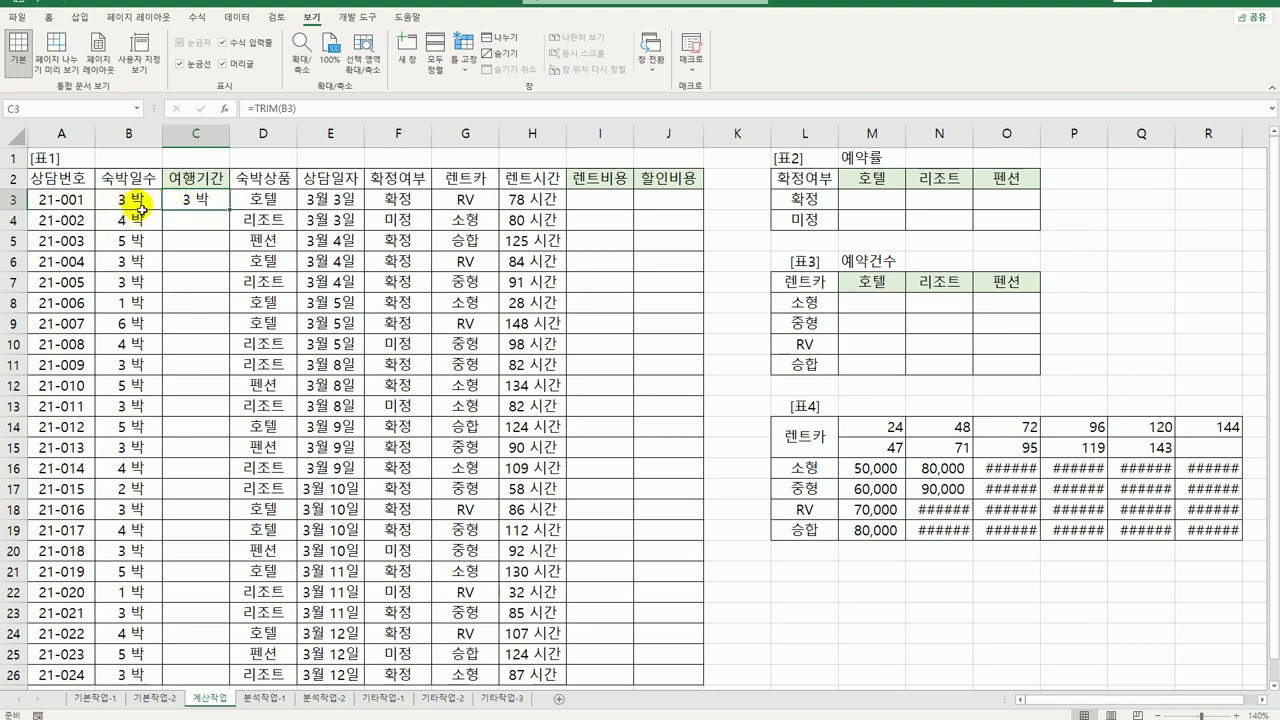
# Examine the contents of B3 and B4 for leading spaces and check the formula in C3.
pyautogui.click(136, 201)
pyautogui.doubleClick(115, 201)
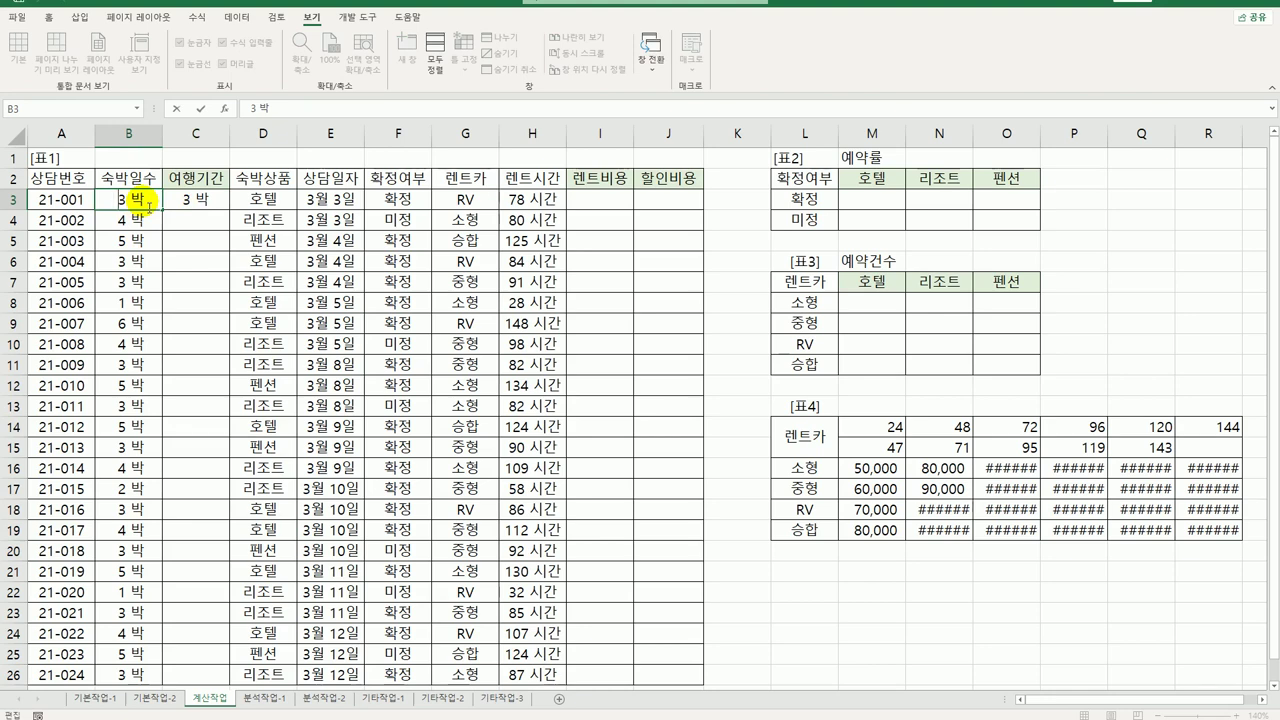
pyautogui.click(140, 222)
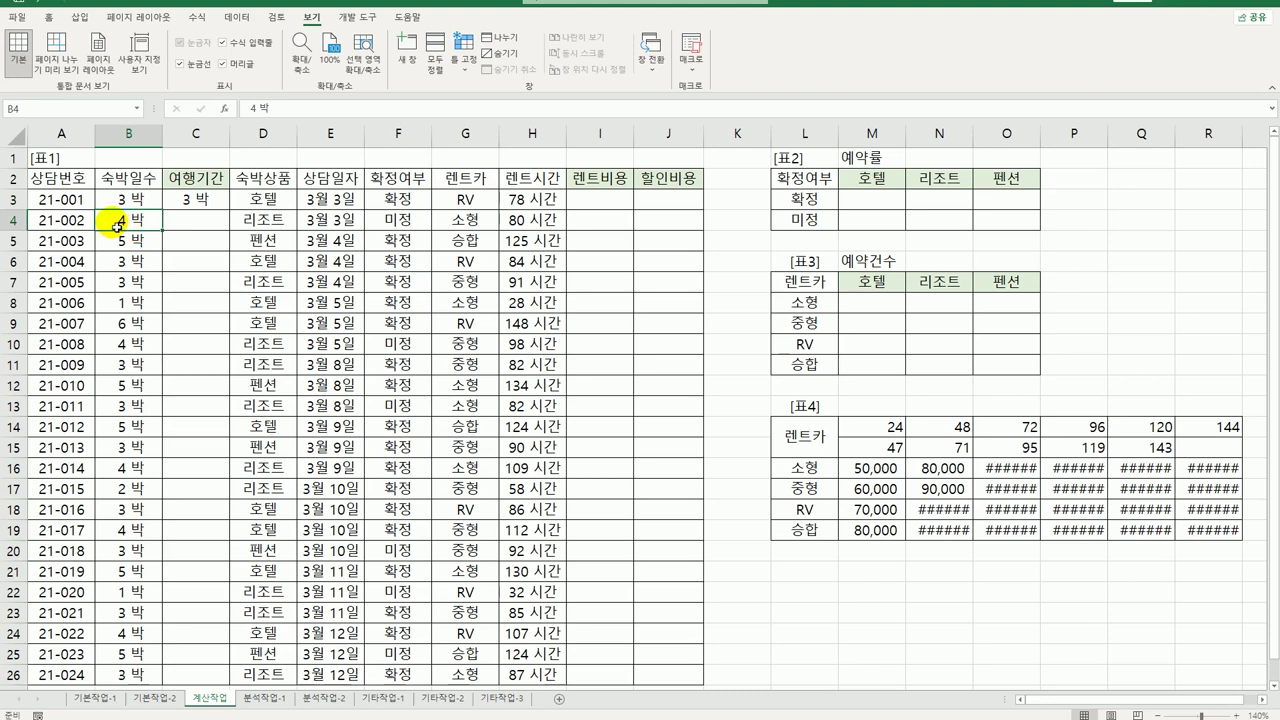
pyautogui.press('F2')
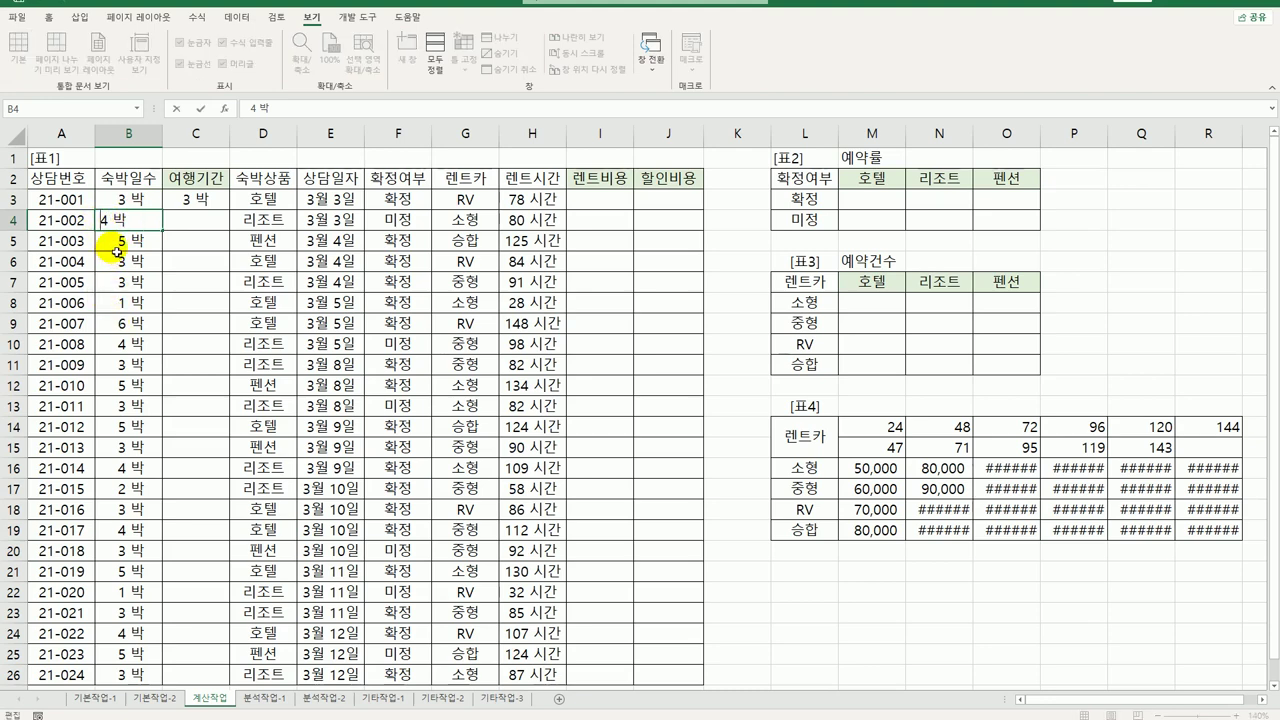
pyautogui.press('Home')
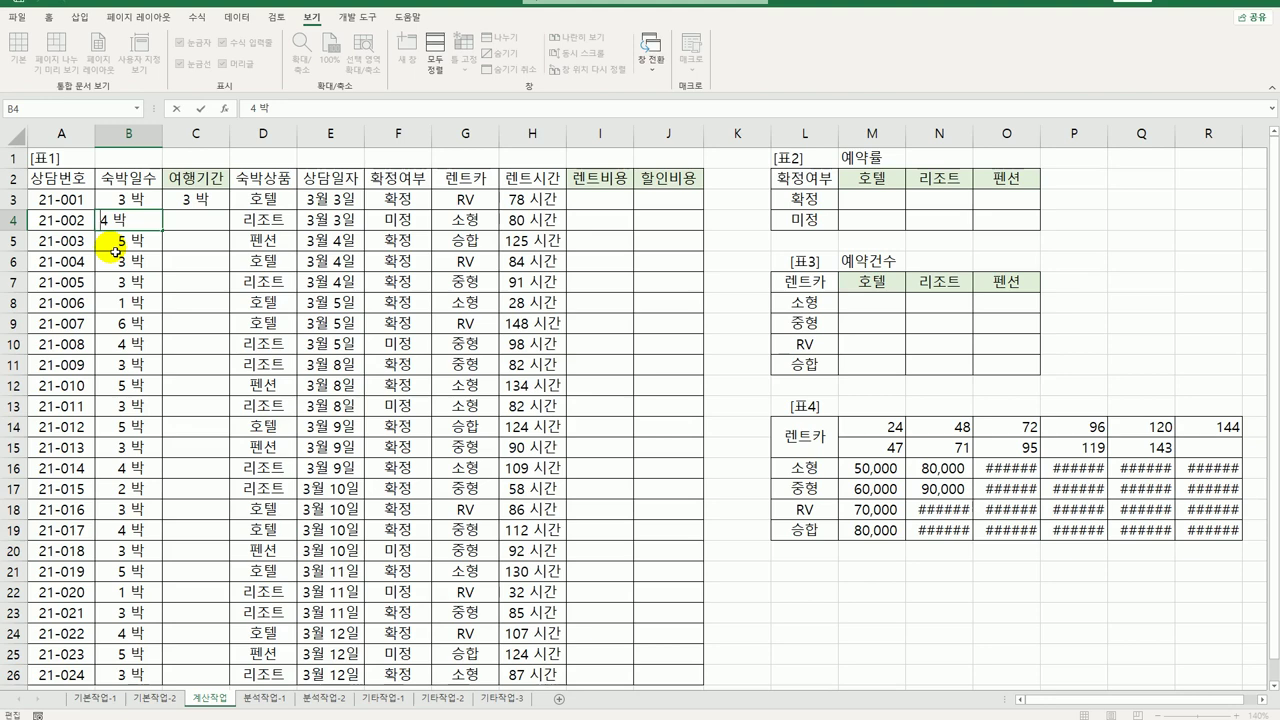
pyautogui.doubleClick(193, 208)
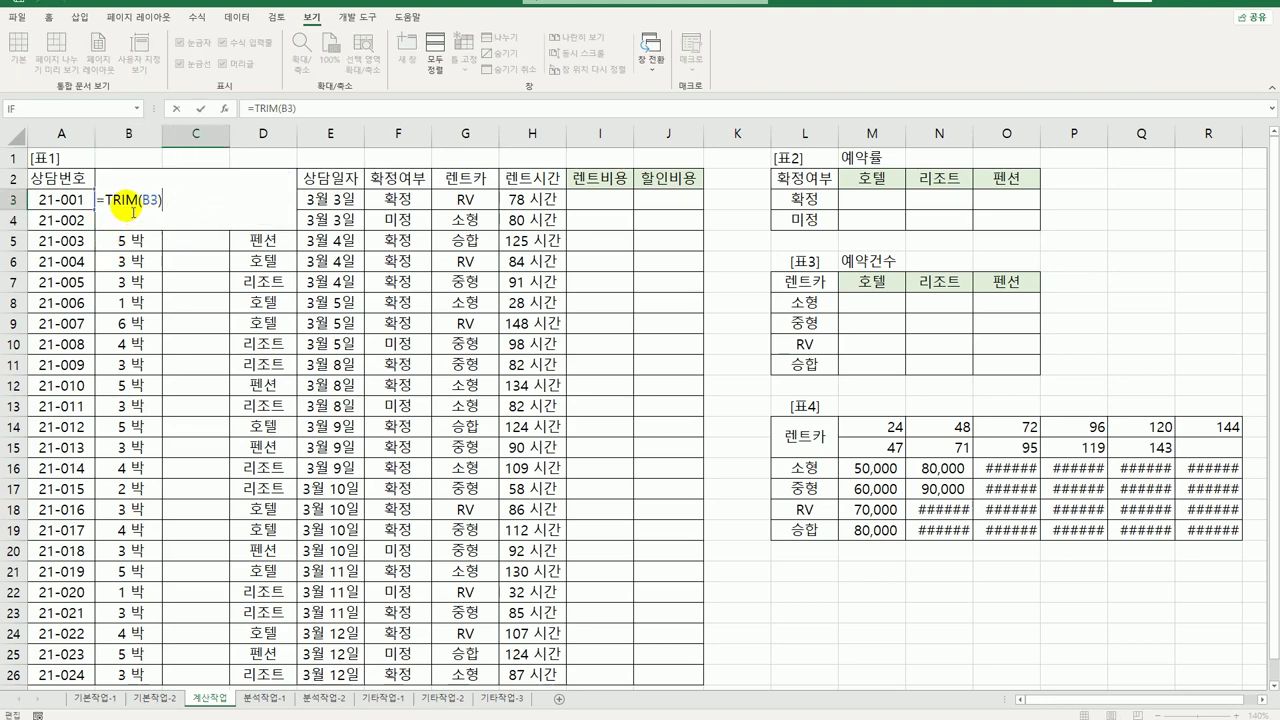
pyautogui.press('Escape')
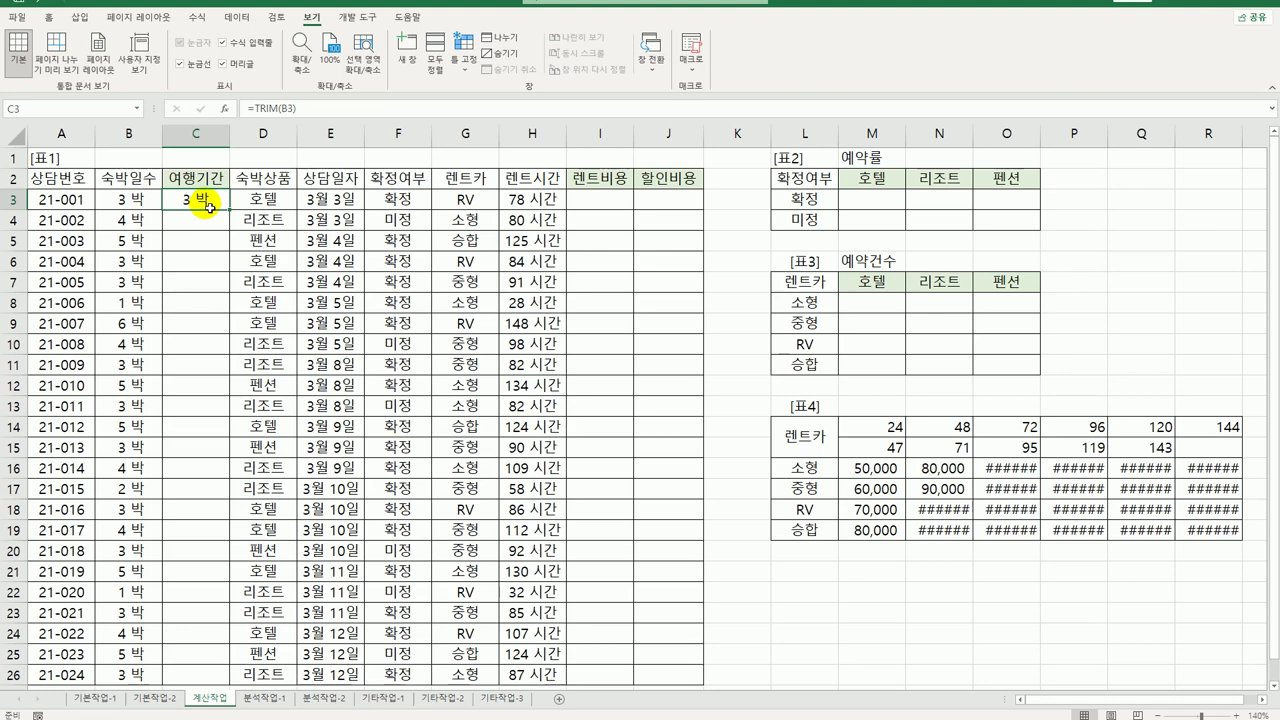
# Wrap the TRIM formula in C3 with LEFT to extract one character: =LEFT(TRIM(B3),1).
pyautogui.doubleClick(208, 207)
pyautogui.click(106, 205)
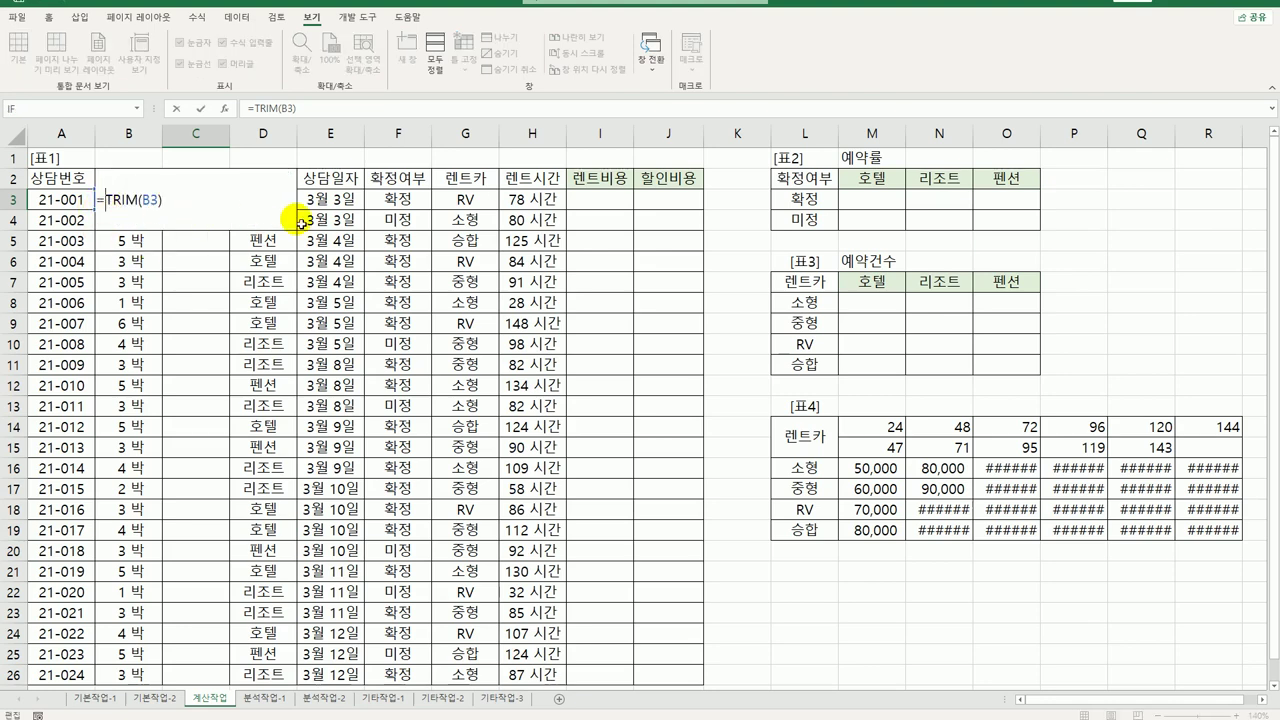
pyautogui.write('left(')
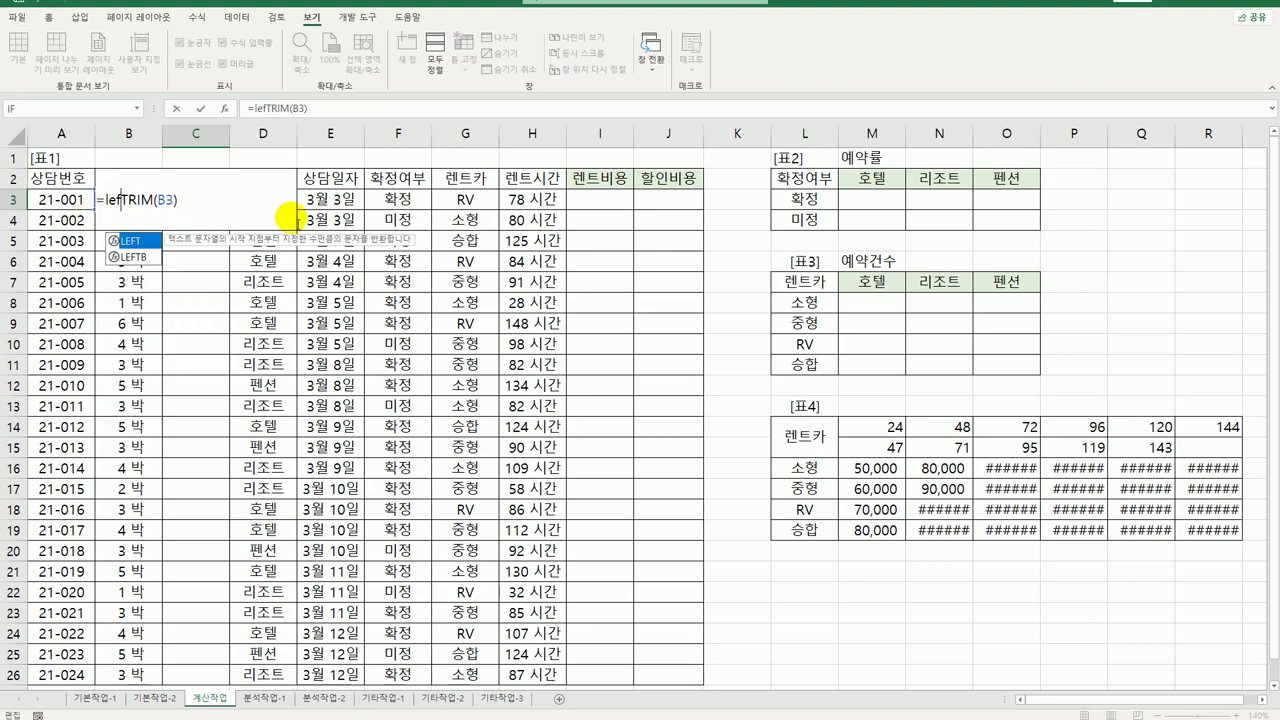
pyautogui.press('End')
pyautogui.write(',1)')
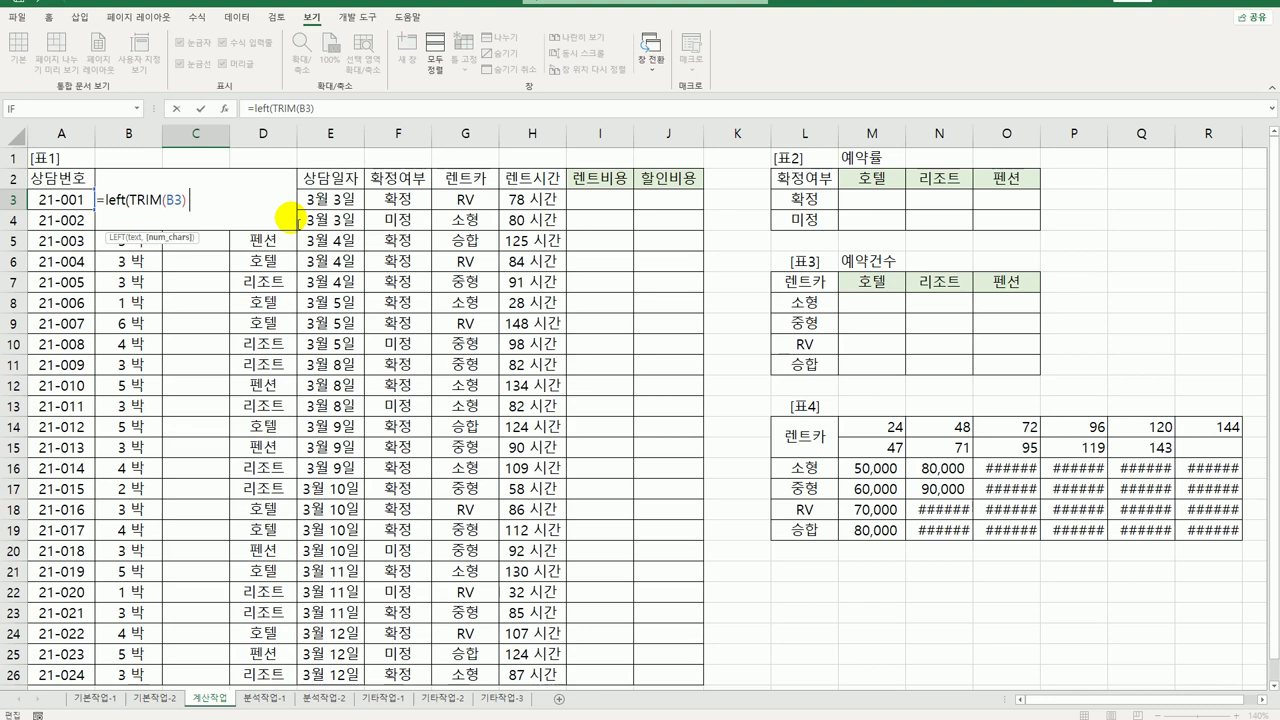
pyautogui.press('Return')
pyautogui.press('Up')
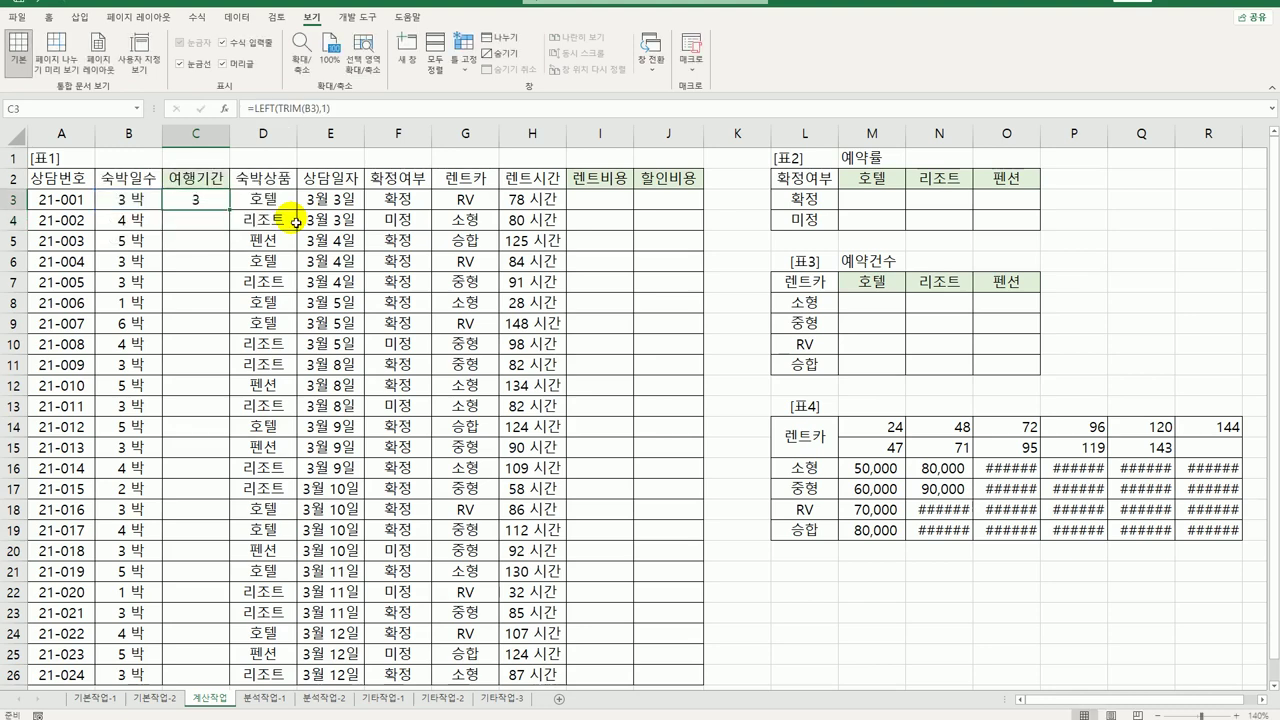
# Clear C3 and try =LEFT(B3,1) without TRIM.
pyautogui.press('Delete')
pyautogui.write('=left(')
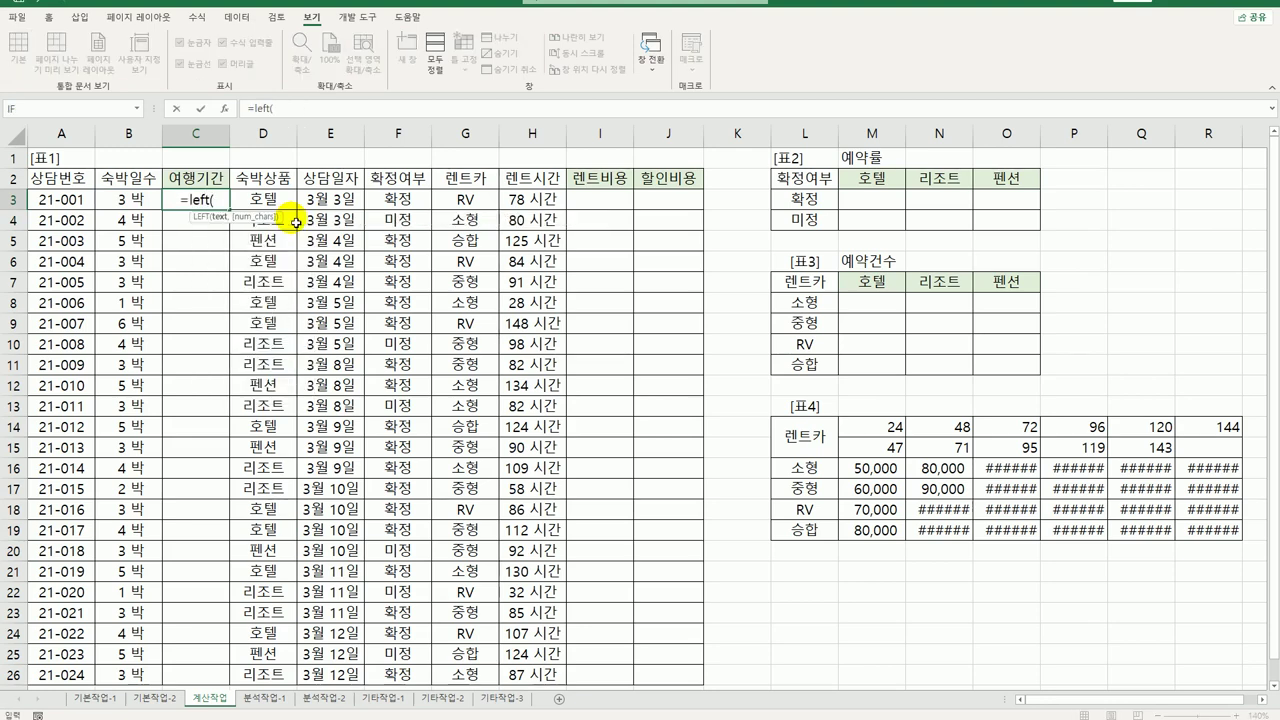
pyautogui.press('Left')
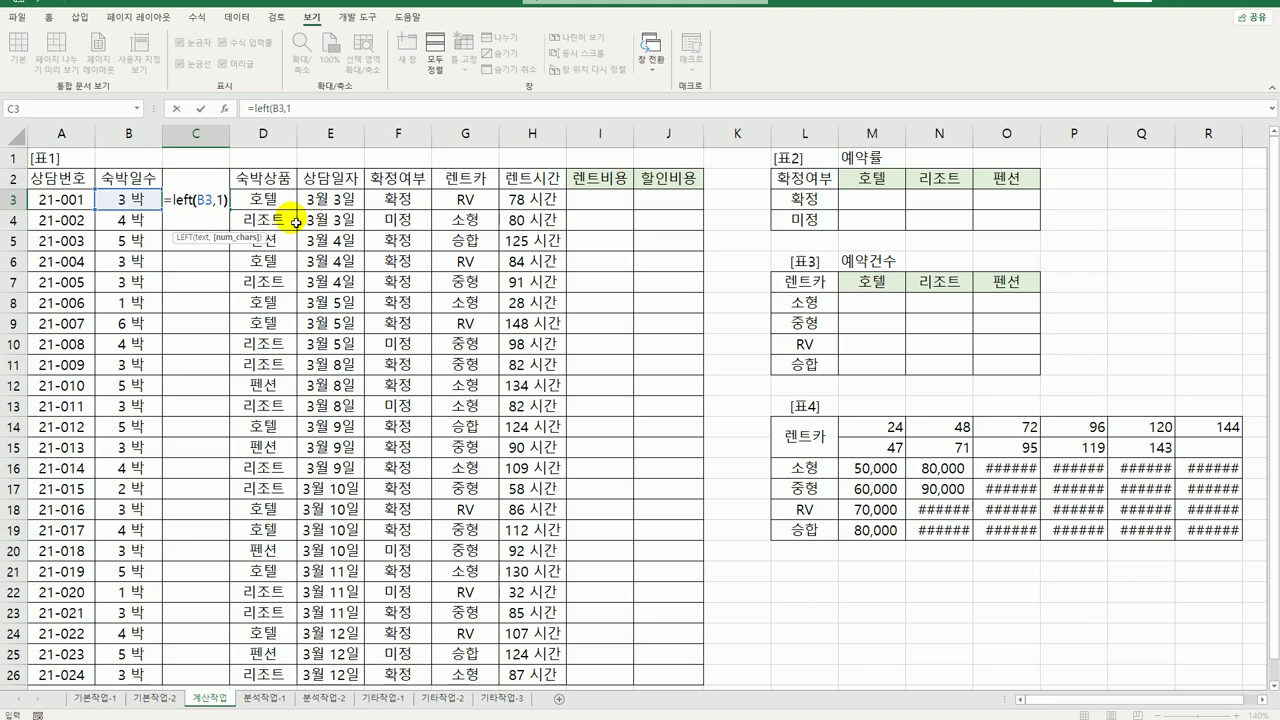
pyautogui.press('Return')
pyautogui.press('Up')
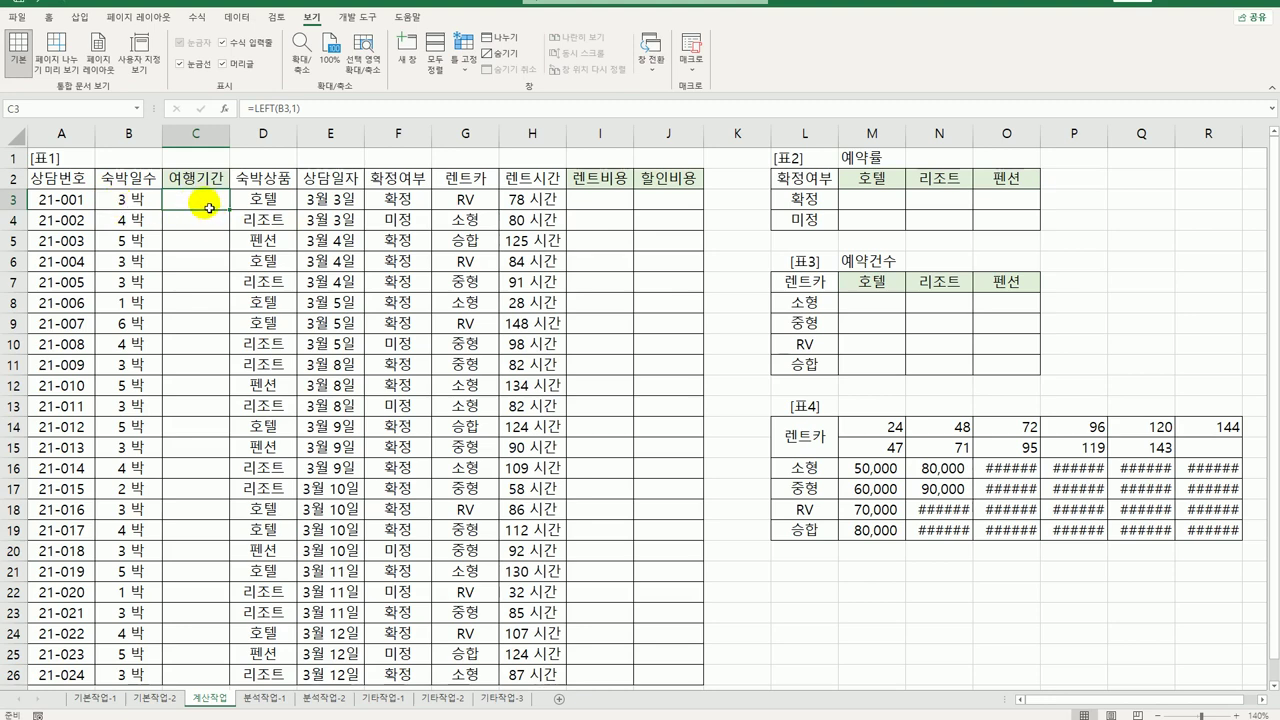
# Replace the LEFT formula in C3 with =TRIM(B3).
pyautogui.write('=trim')
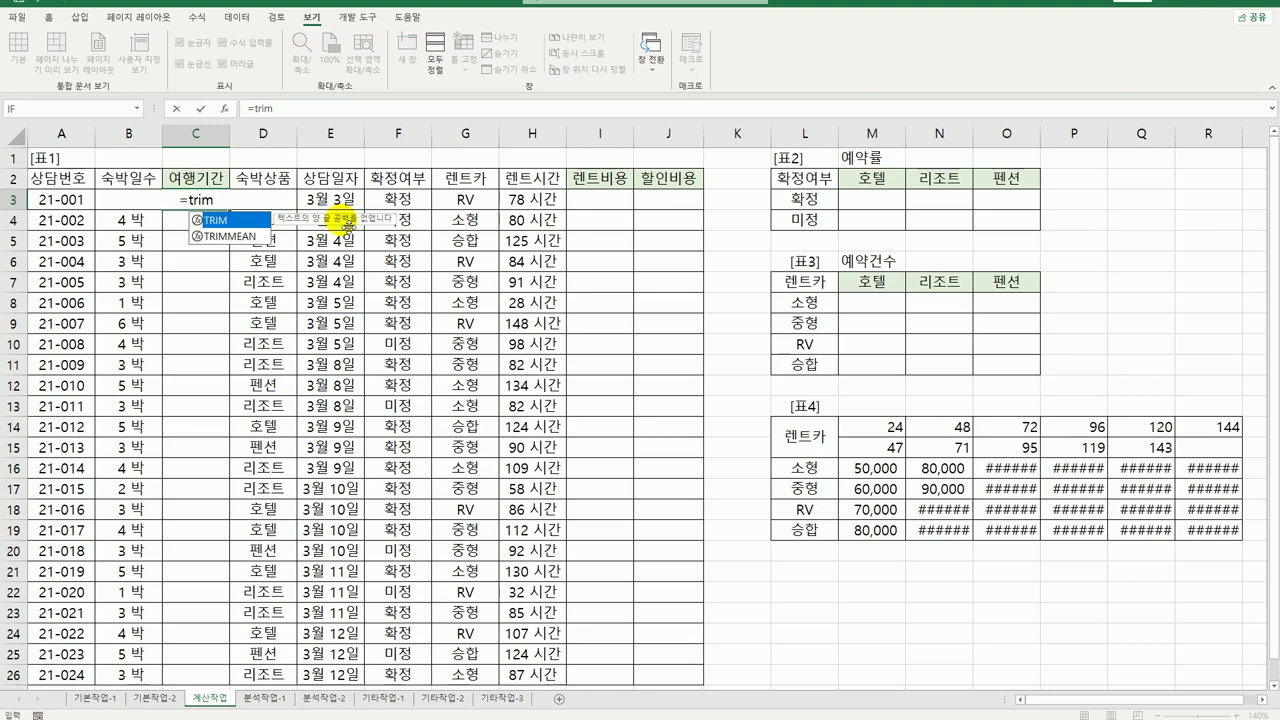
pyautogui.press('Tab')
pyautogui.press('Left')
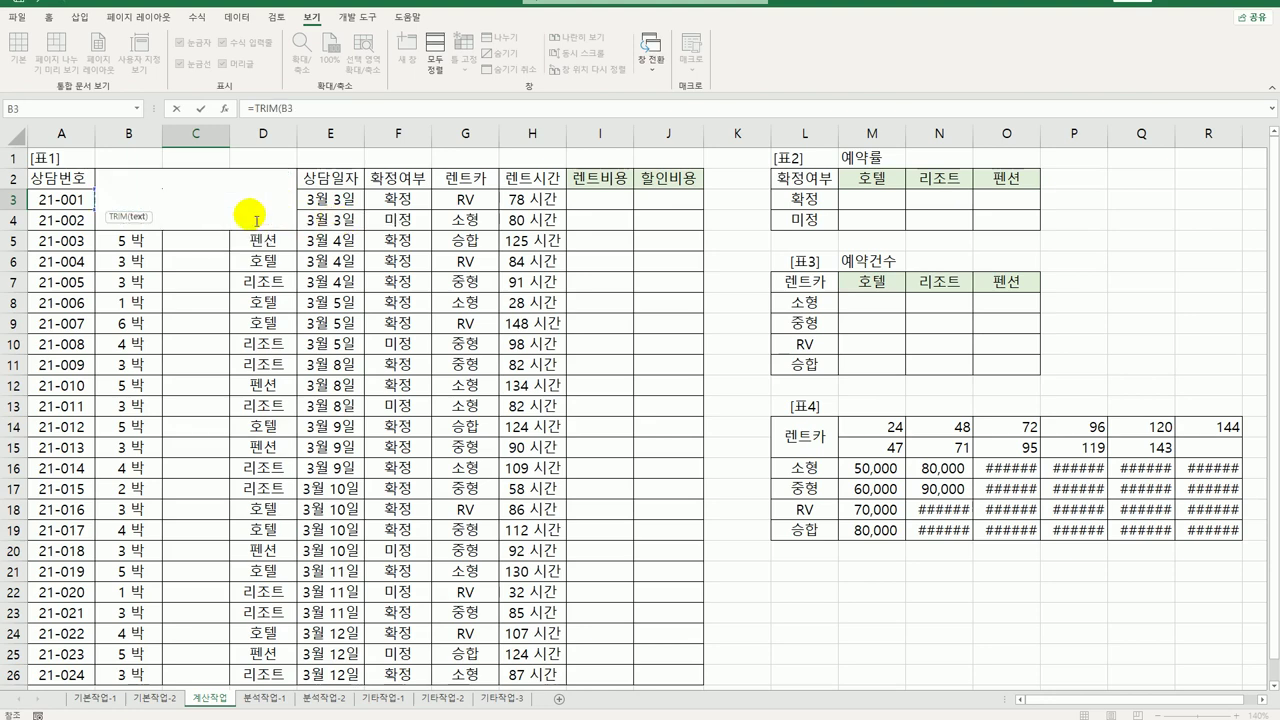
pyautogui.write(')')
pyautogui.press('Return')
# Nest the TRIM in C3 inside LEFT with one character, making the formula =LEFT(TRIM(B3),1).
pyautogui.click(203, 199)
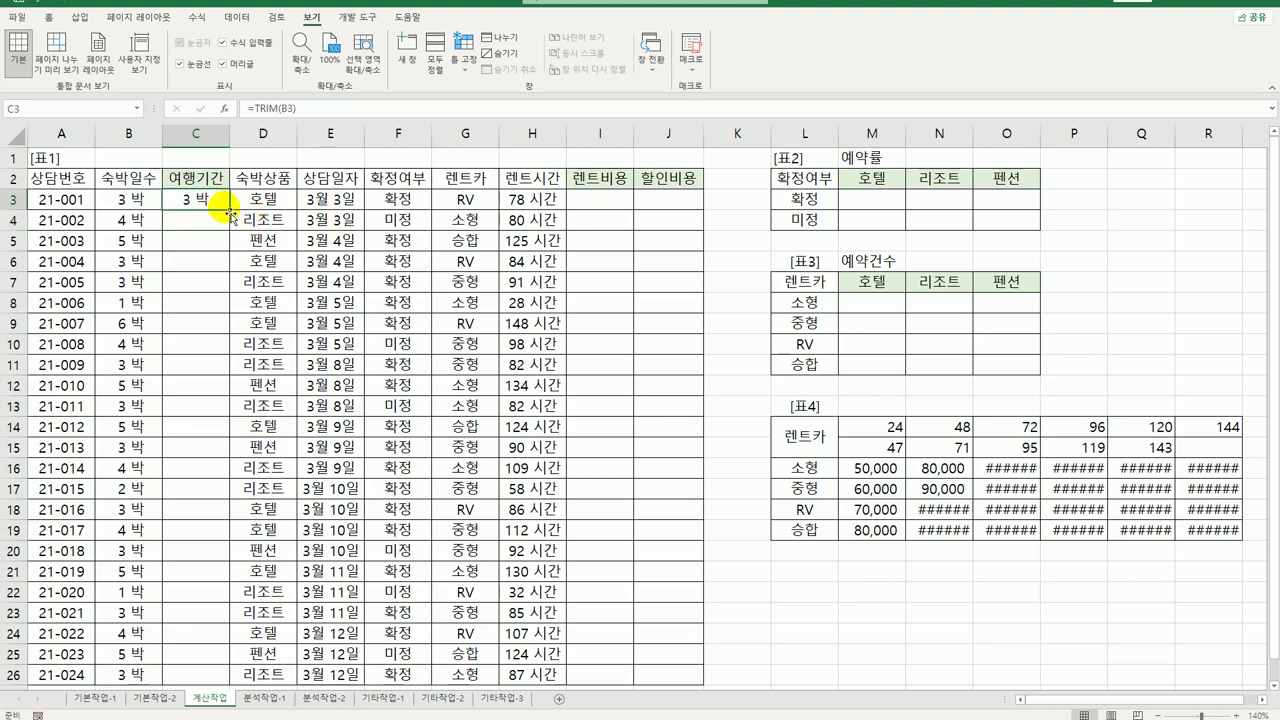
pyautogui.doubleClick(178, 206)
pyautogui.click(108, 203)
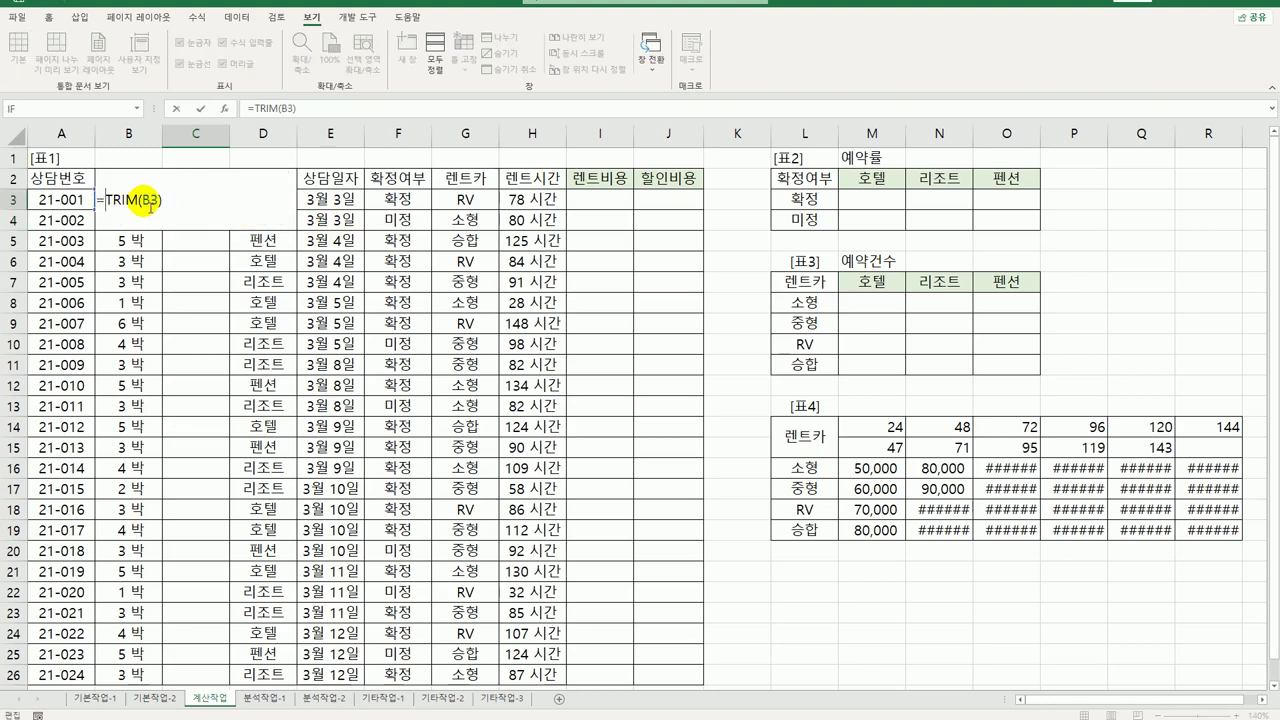
pyautogui.write('left(')
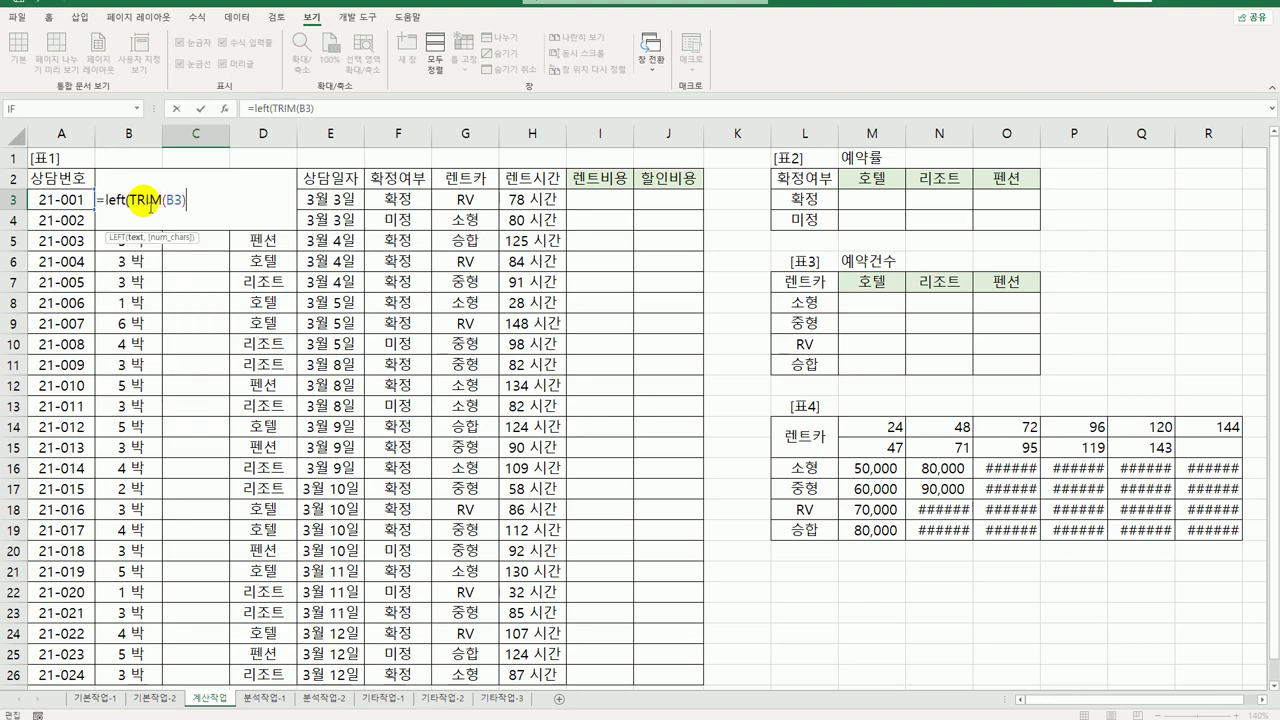
pyautogui.write(',1)')
pyautogui.press('Return')
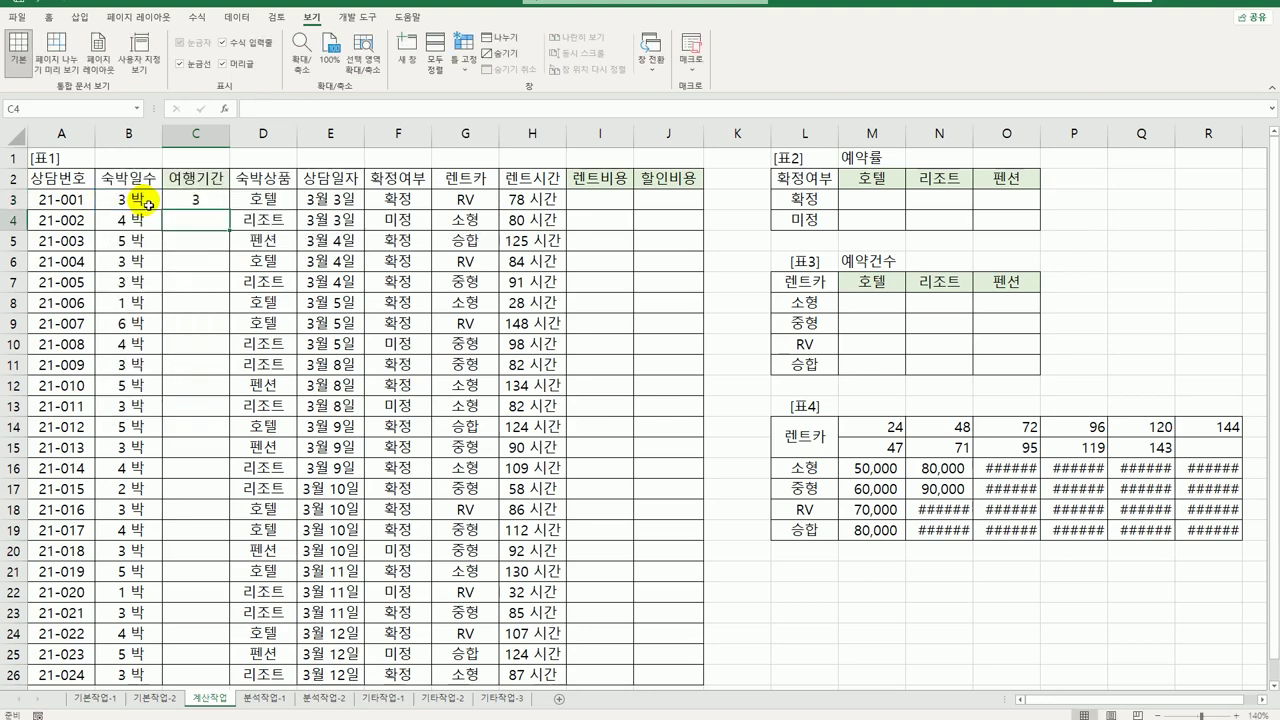
# Wrap the LEFT formula in C3 in CONCAT and add "박" as the second text: =CONCAT(LEFT(TRIM(B3),1),"박",.
pyautogui.click(195, 200)
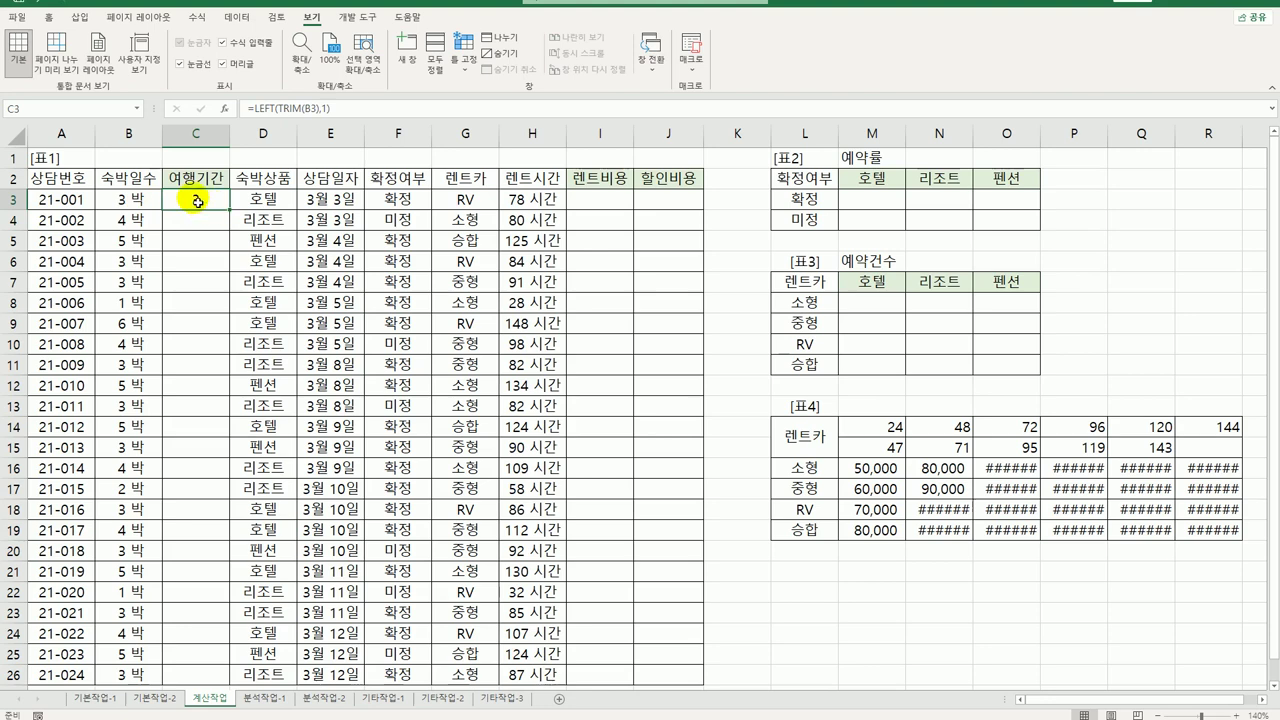
pyautogui.doubleClick(186, 203)
pyautogui.click(104, 200)
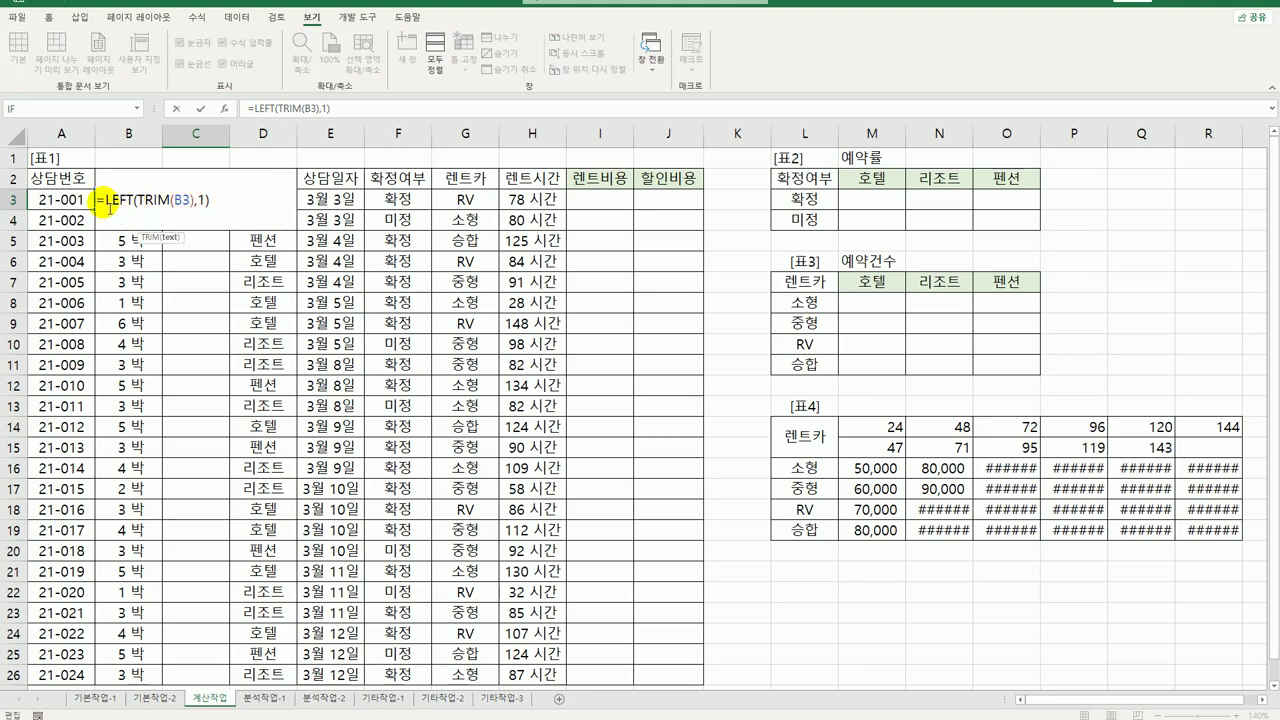
pyautogui.write('con')
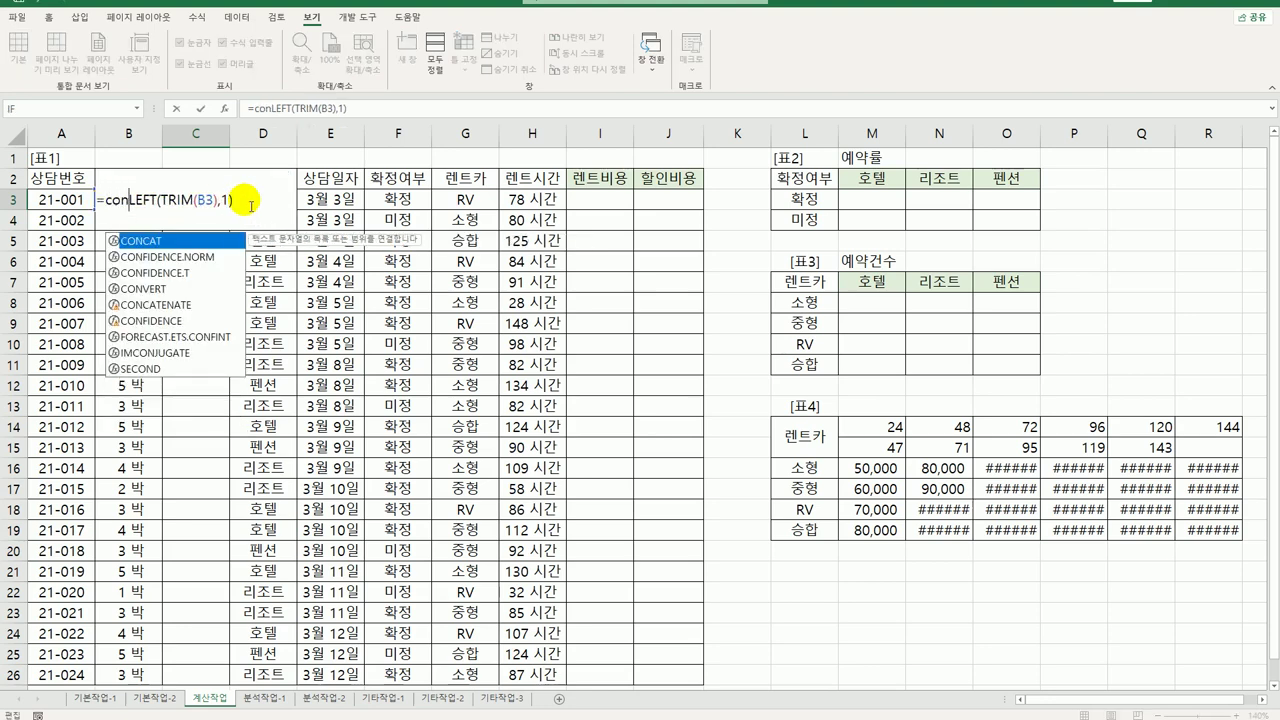
pyautogui.press('Tab')
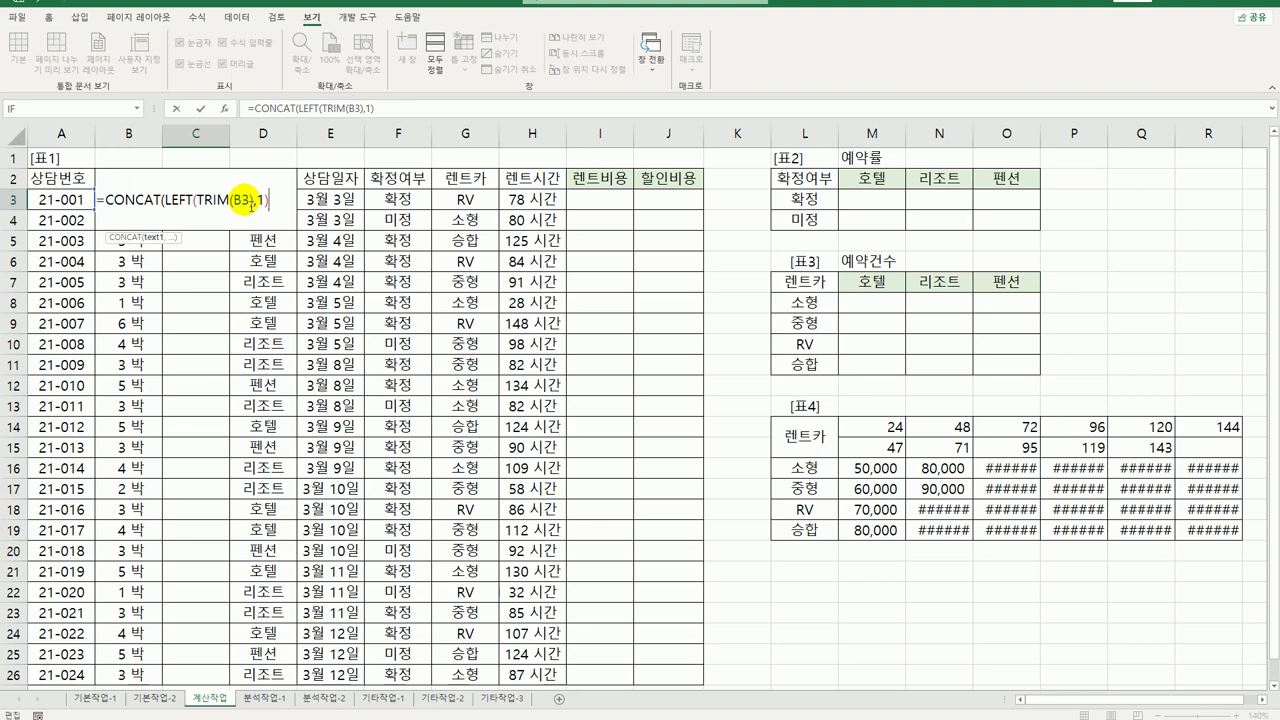
pyautogui.write(',')
pyautogui.write('"바')
pyautogui.write('",')
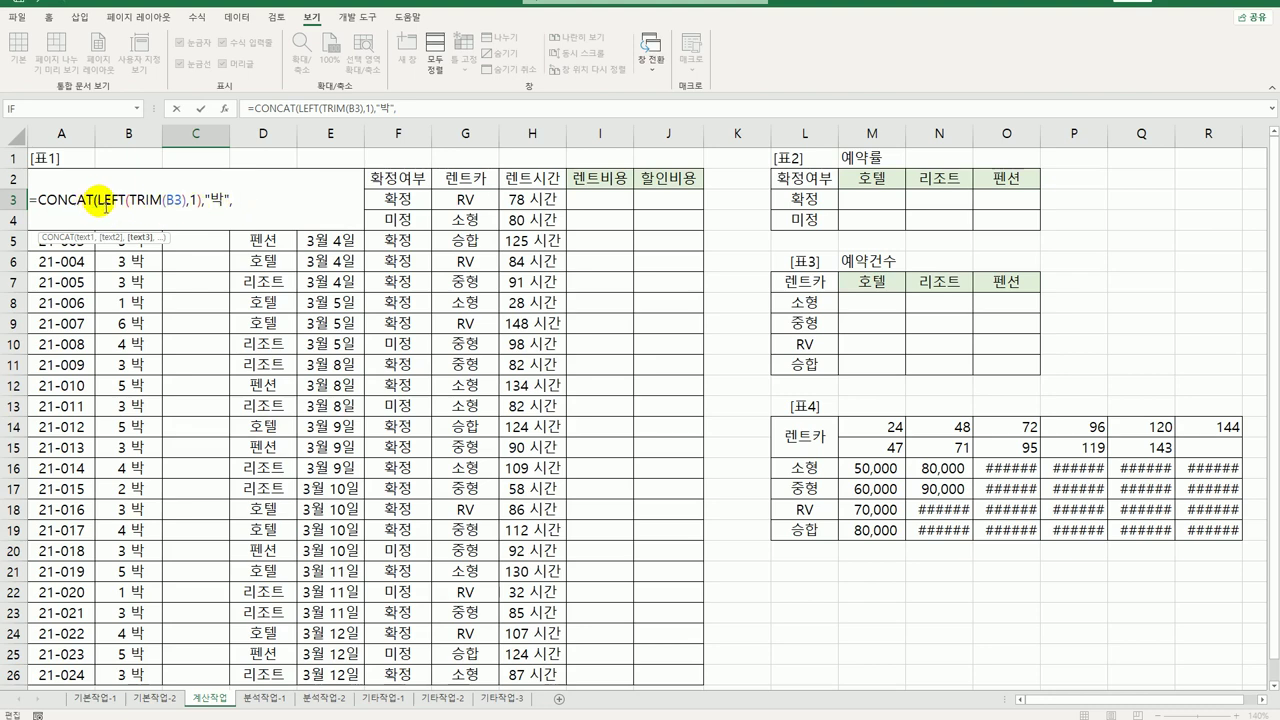
# Complete C3 as =CONCAT(LEFT(TRIM(B3),1),"박",LEFT(TRIM(B3),1)+1,"일") by reusing the LEFT expression, and fill it down the 여행기간 column.
pyautogui.moveTo(118, 205); pyautogui.dragTo(206, 206)
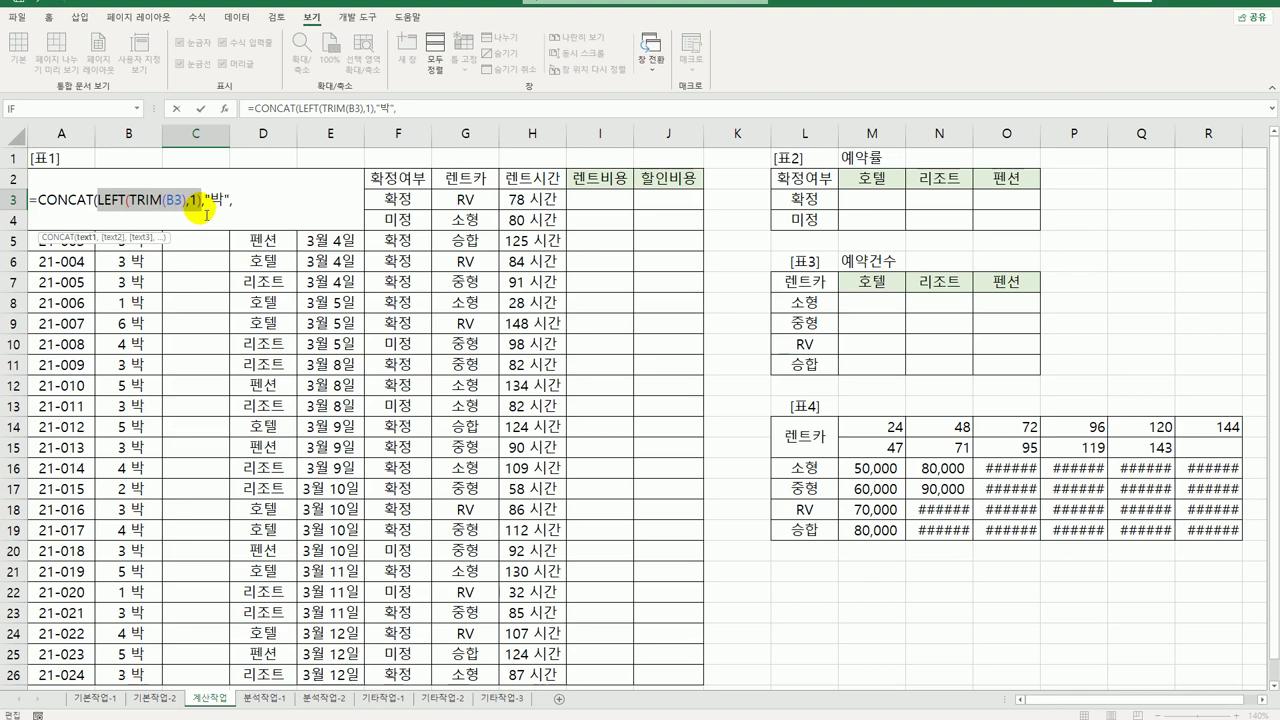
pyautogui.hotkey('ctrl', 'c')
pyautogui.click(236, 203)
pyautogui.hotkey('ctrl', 'v')
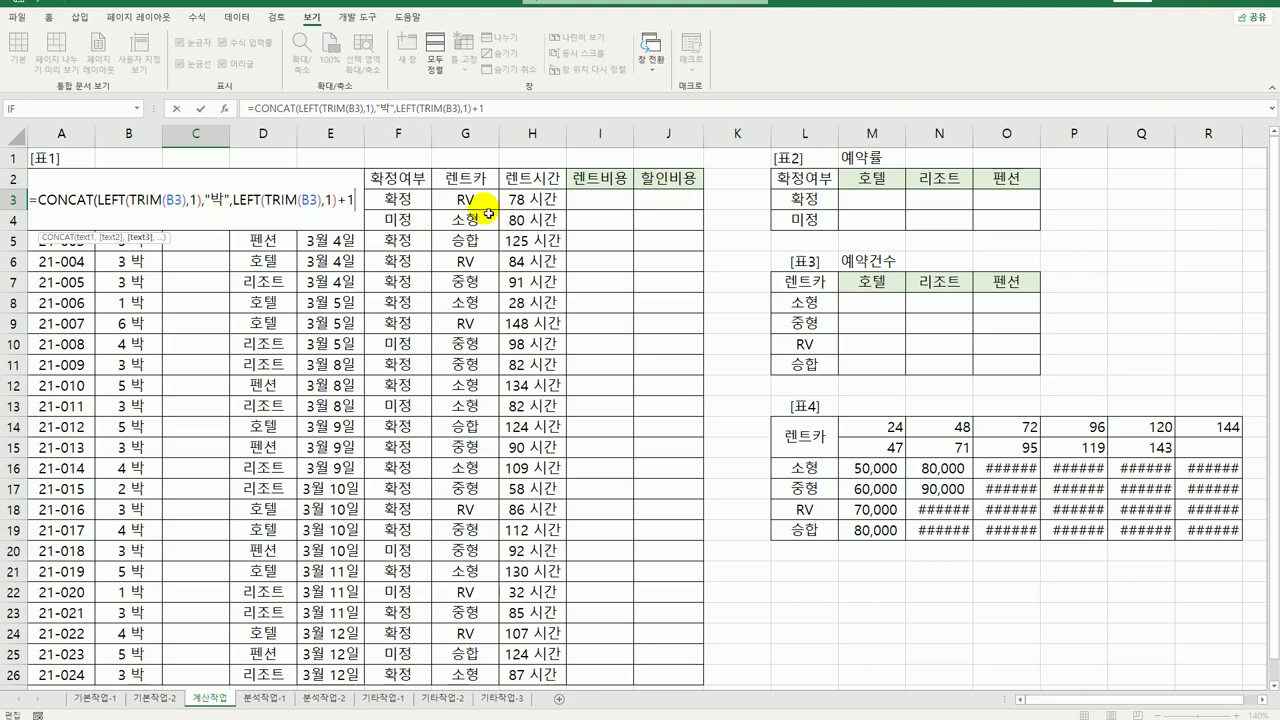
pyautogui.write('+1,"이')
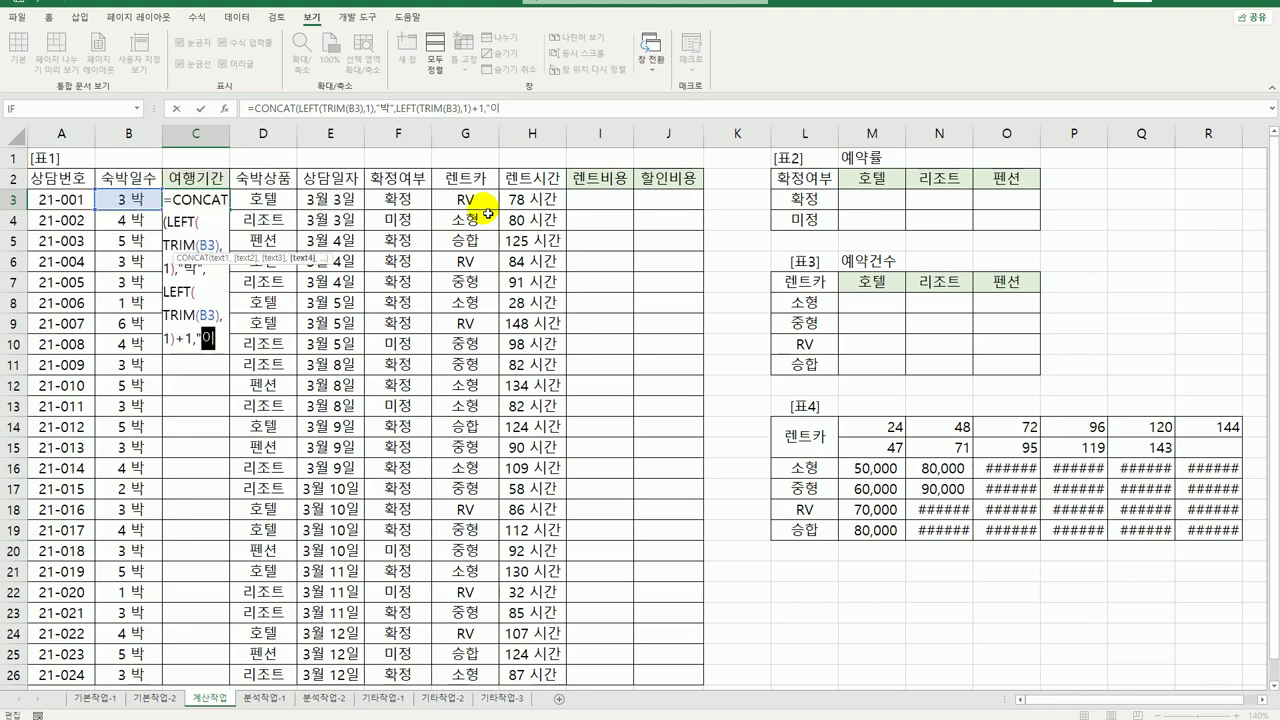
pyautogui.write('"')
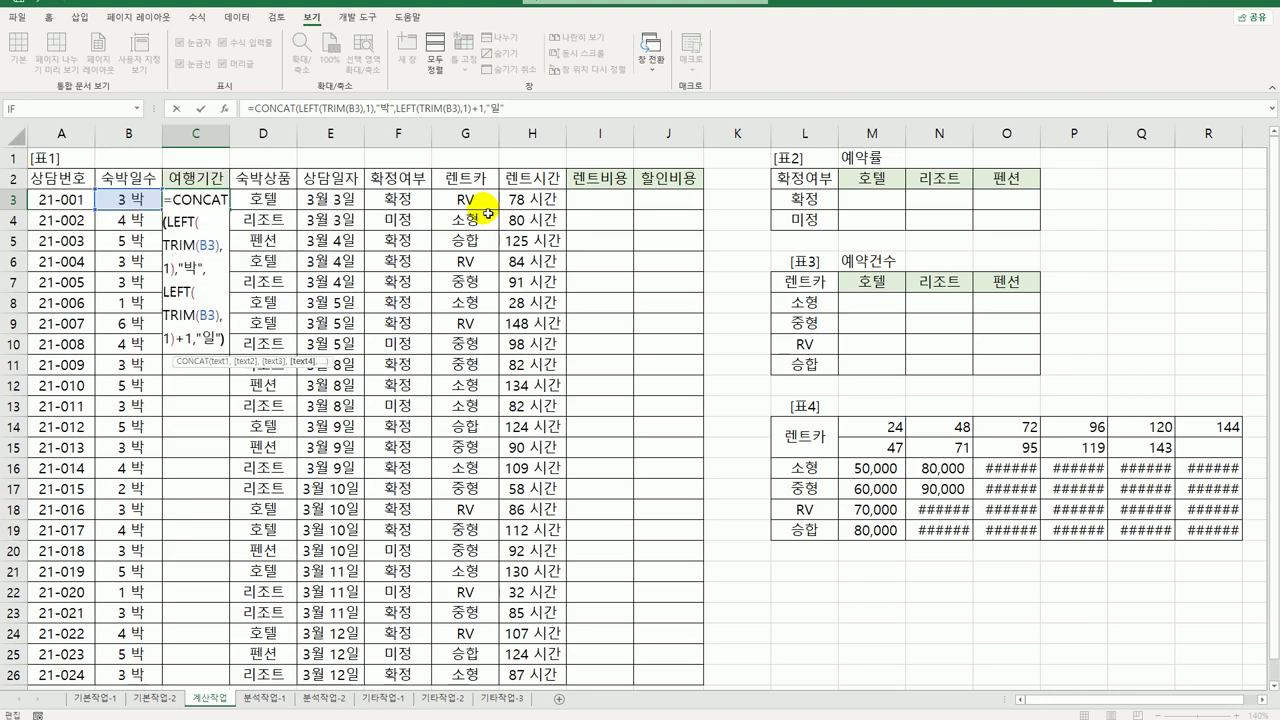
pyautogui.press('Return')
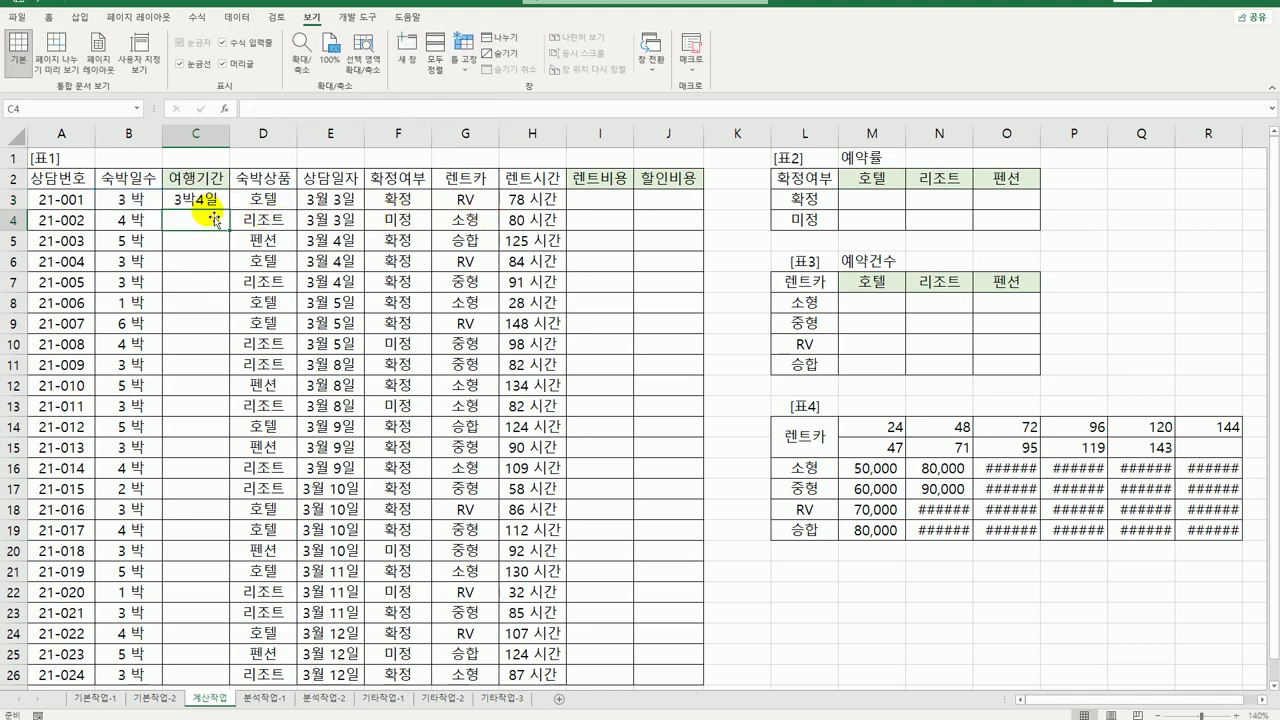
pyautogui.click(205, 200)
pyautogui.doubleClick(231, 210)
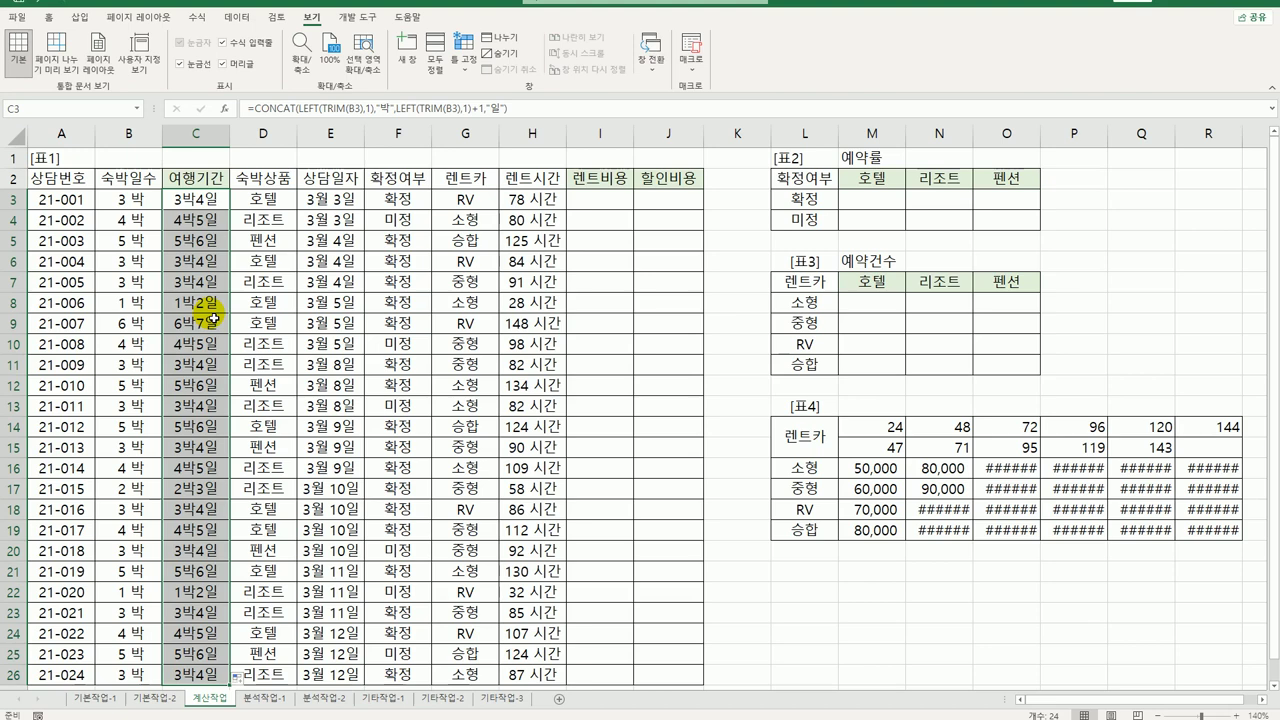
# Auto-fit the widths of columns N to R so the rates in [표4] fit their cells.
pyautogui.click(599, 204)
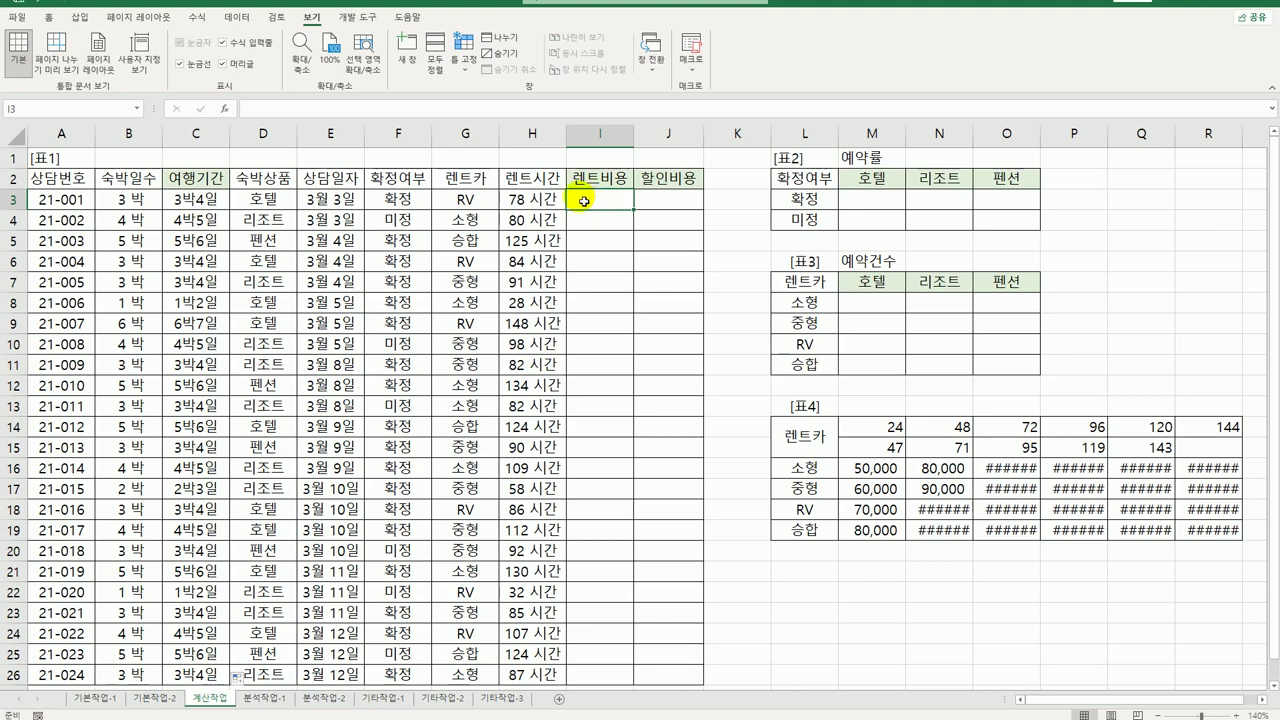
pyautogui.click(947, 133)
pyautogui.moveTo(947, 133); pyautogui.dragTo(1245, 137)
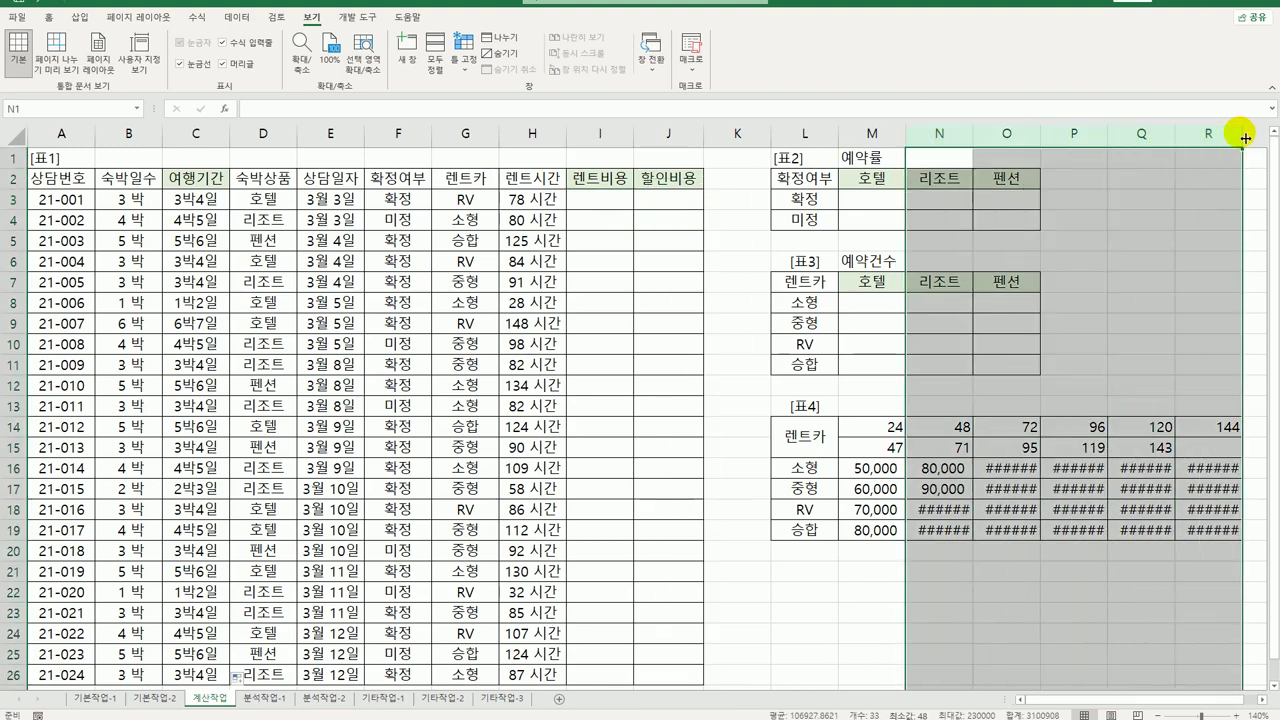
pyautogui.doubleClick(1245, 137)
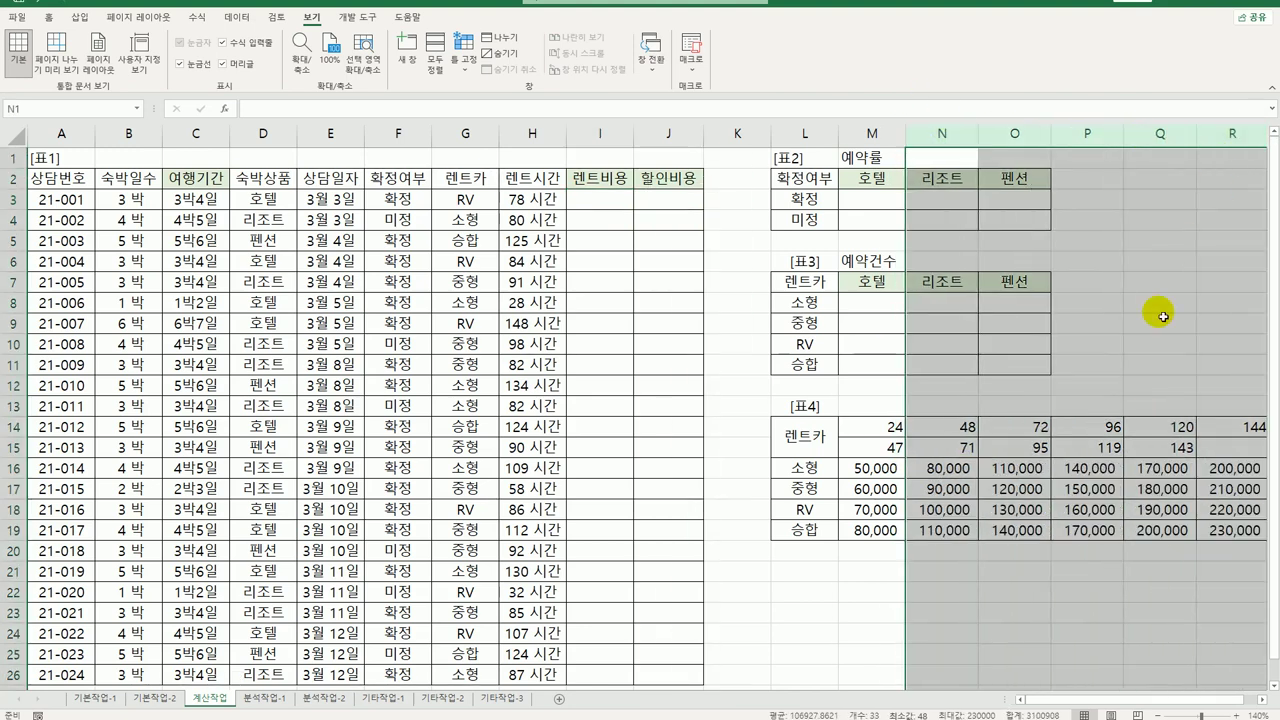
# Examine how [표4] arranges car types in L16:L19, rental-hour thresholds in row 14 and the rates for each car type.
pyautogui.click(928, 474)
pyautogui.click(887, 470)
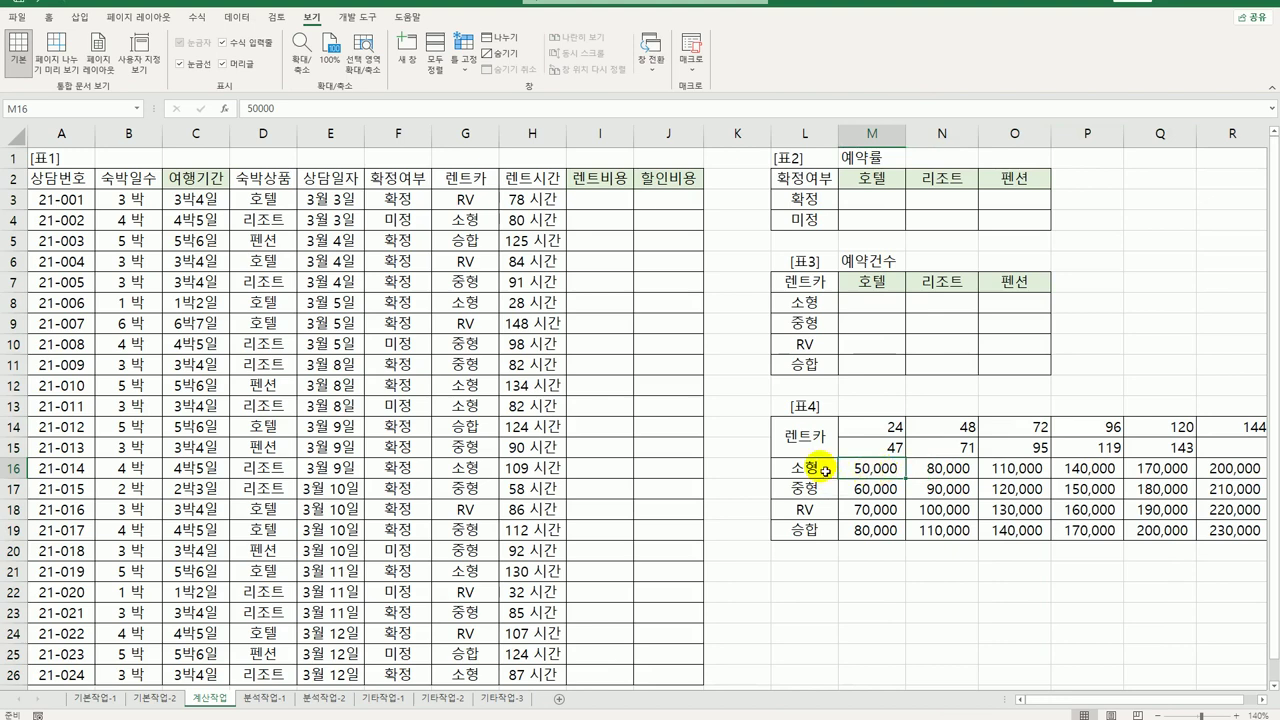
pyautogui.moveTo(808, 468); pyautogui.dragTo(818, 529)
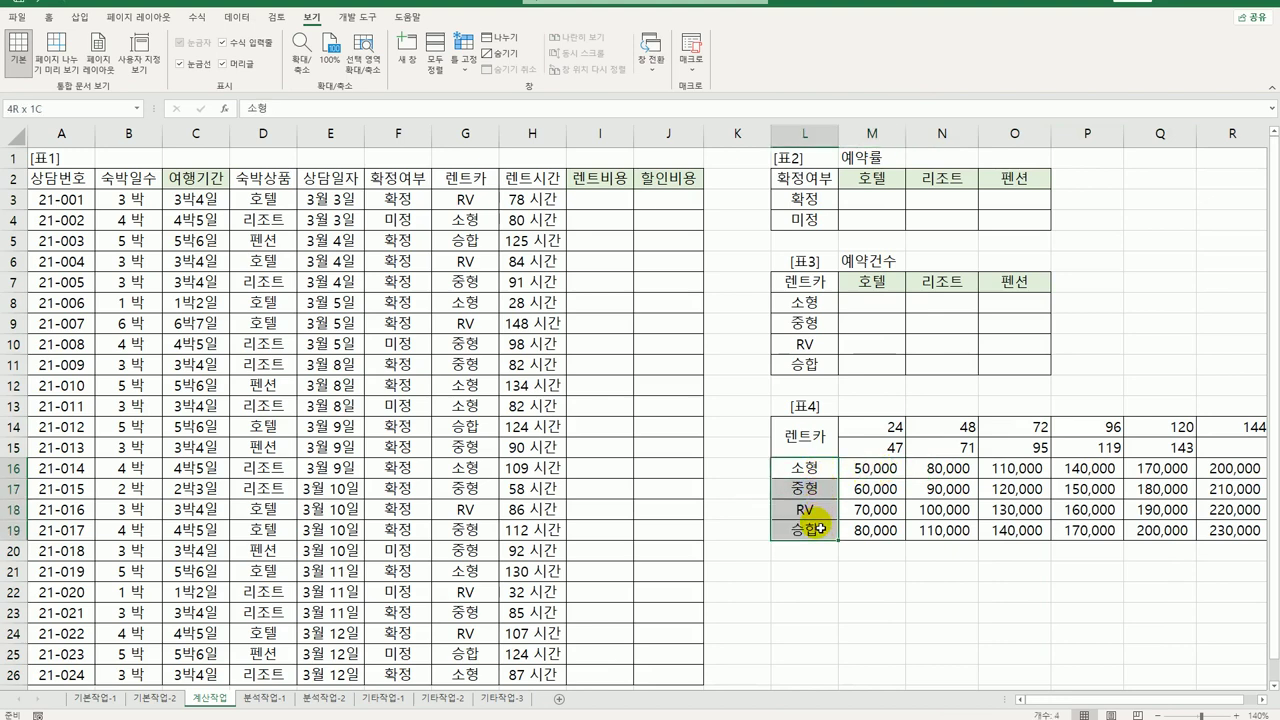
pyautogui.moveTo(820, 528); pyautogui.dragTo(818, 528)
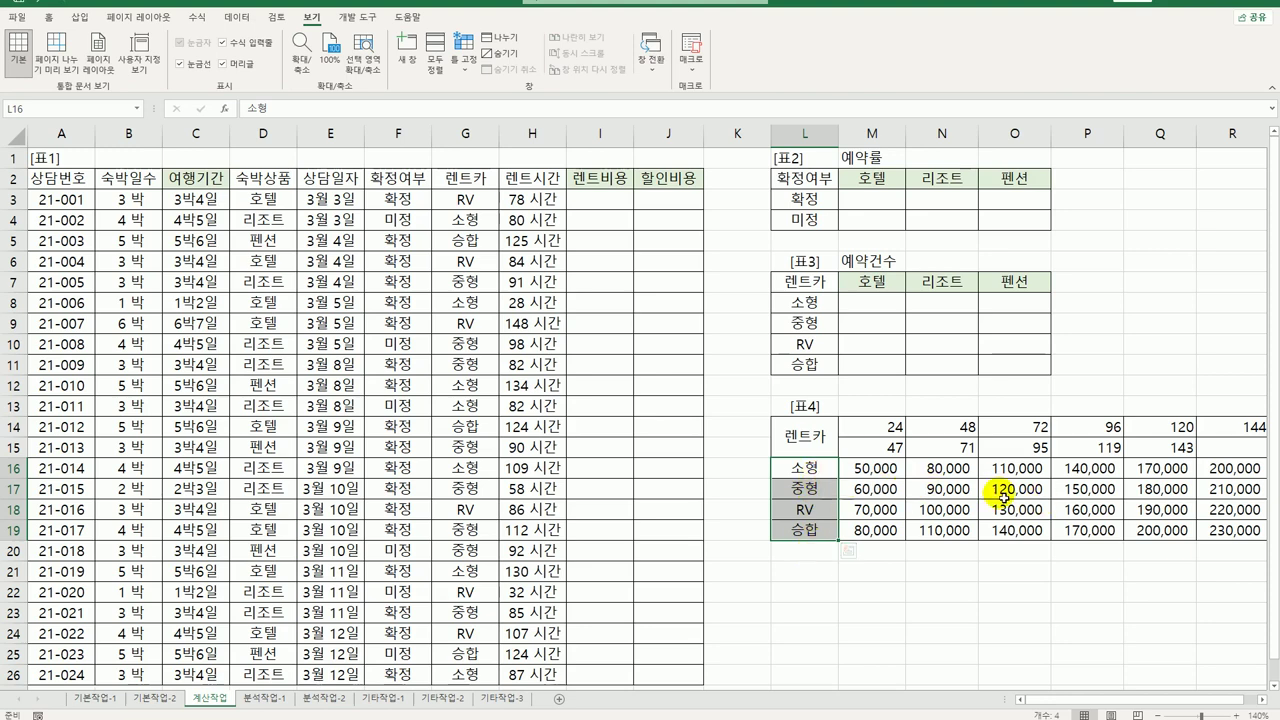
pyautogui.moveTo(887, 427); pyautogui.dragTo(1241, 428)
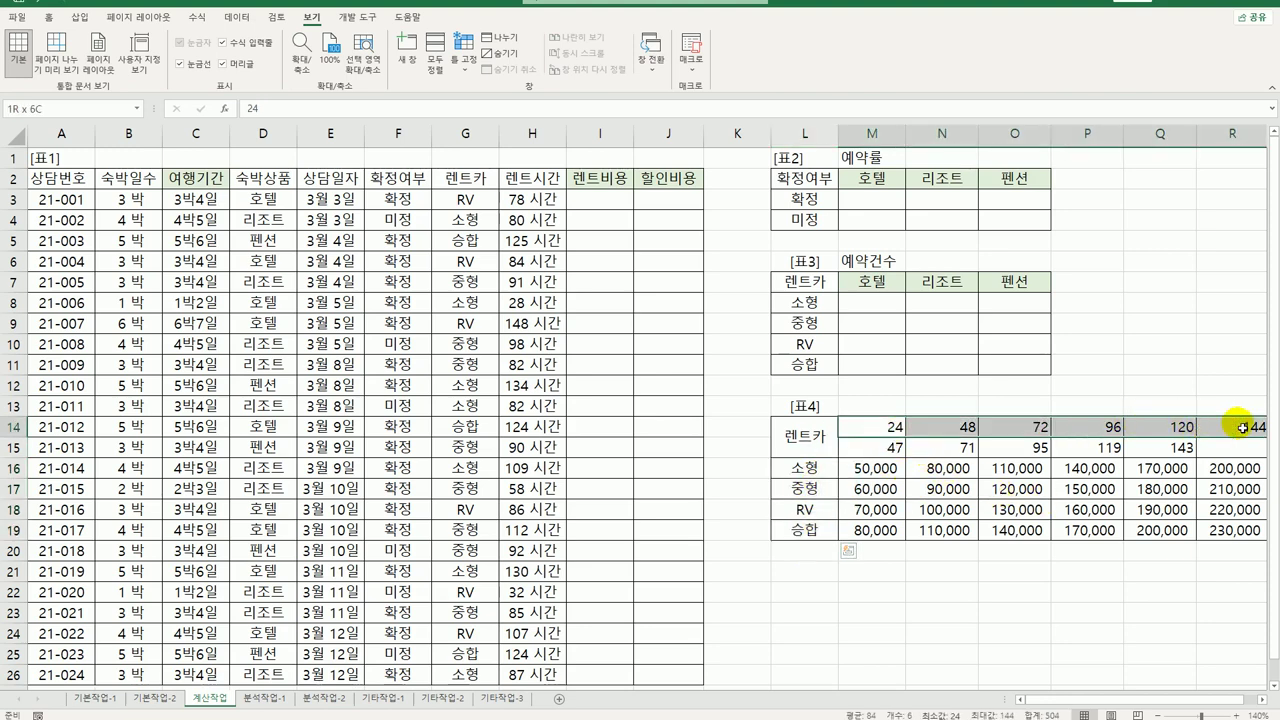
pyautogui.click(868, 426)
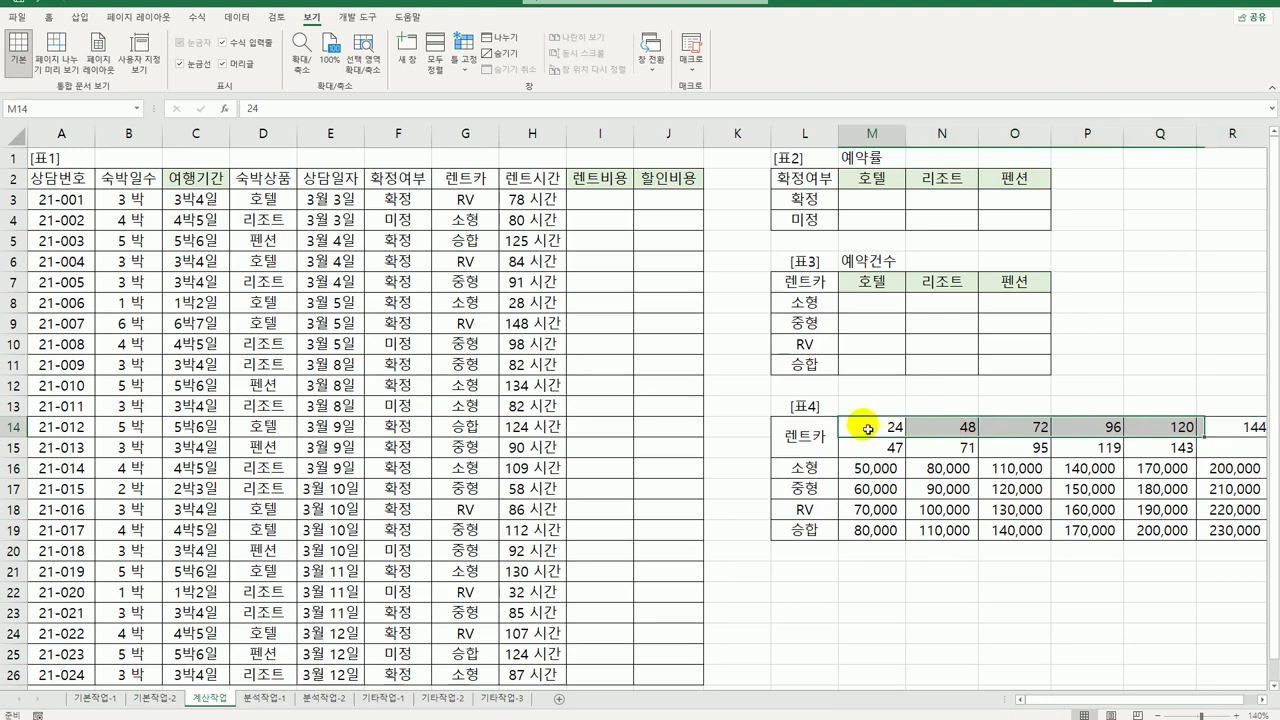
pyautogui.click(815, 474)
pyautogui.moveTo(815, 476); pyautogui.dragTo(1162, 468)
pyautogui.moveTo(815, 488); pyautogui.dragTo(1143, 506)
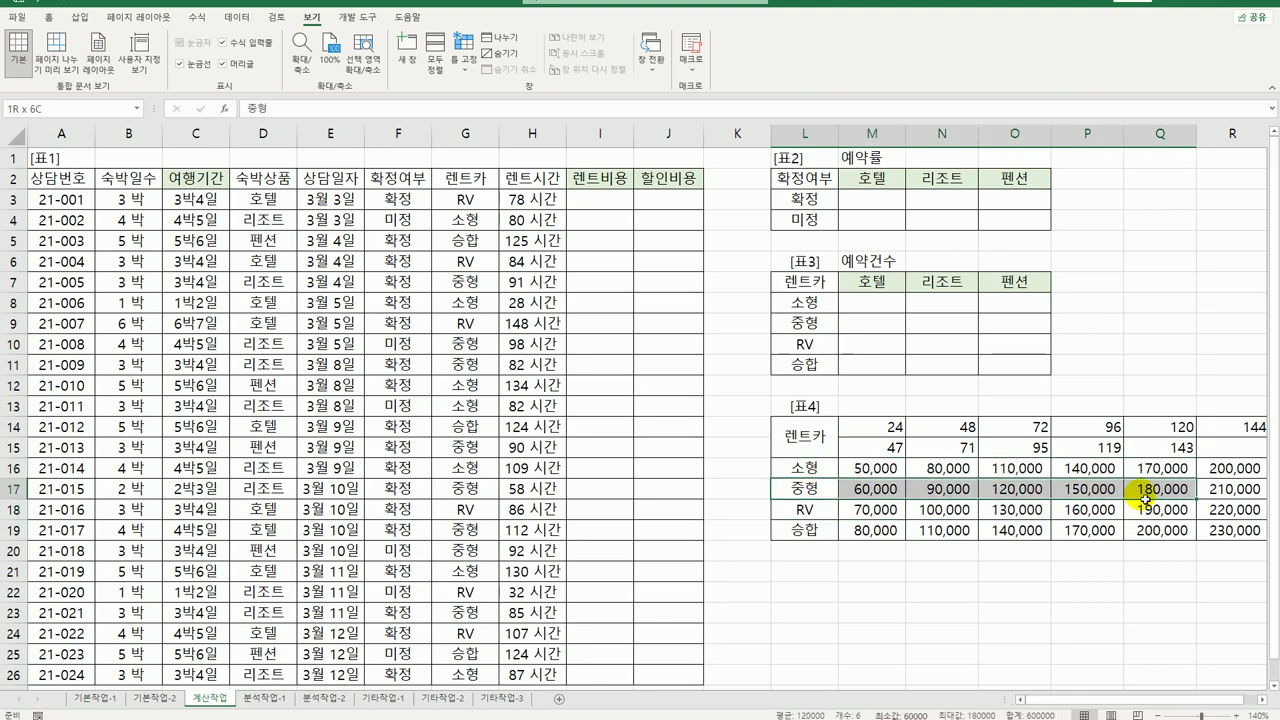
# Enter =MATCH(G3,$L$16:$L$19,0) in I3 to find the car type's row position, and fill it down the 렌트비용 column.
pyautogui.click(612, 206)
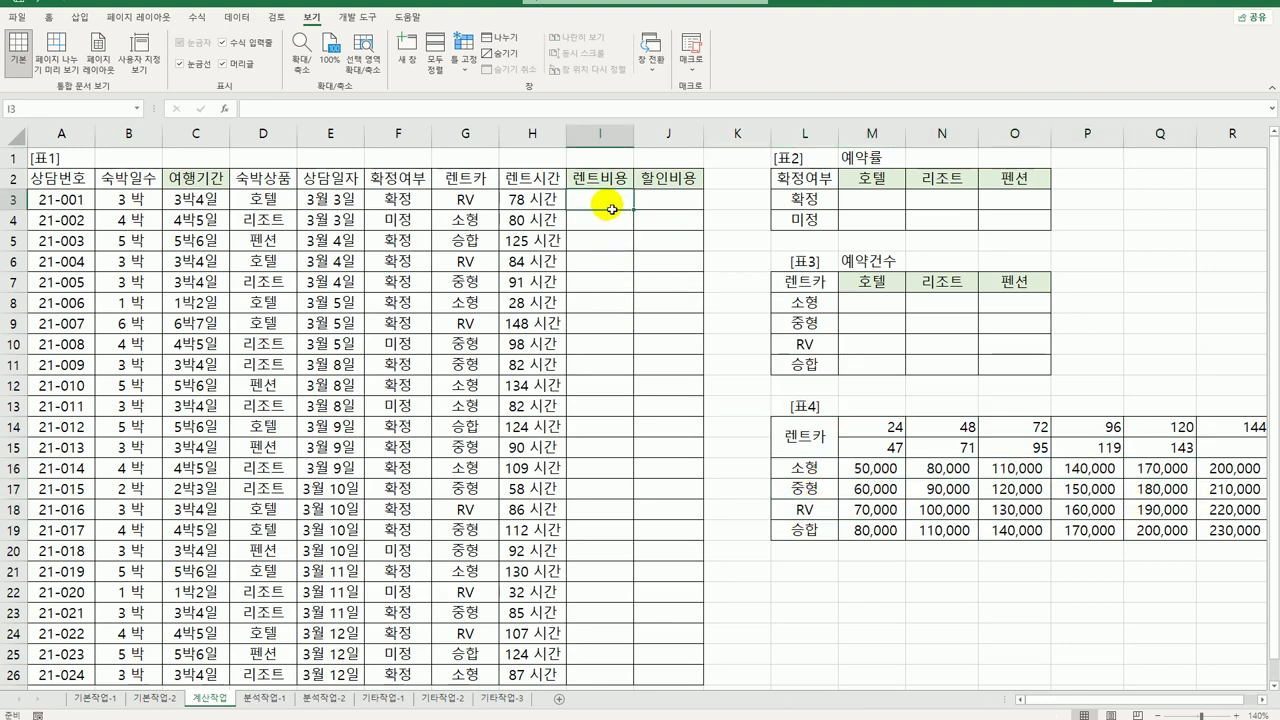
pyautogui.write('=')
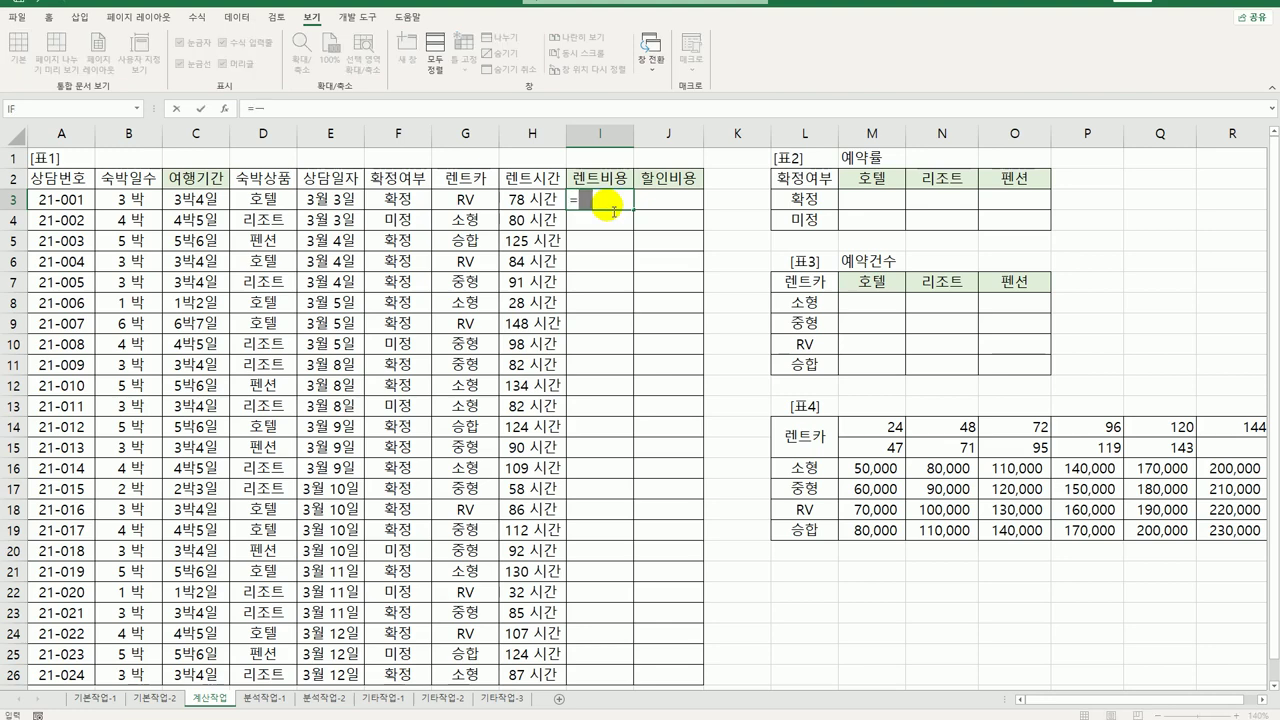
pyautogui.write('m')
pyautogui.press('Tab')
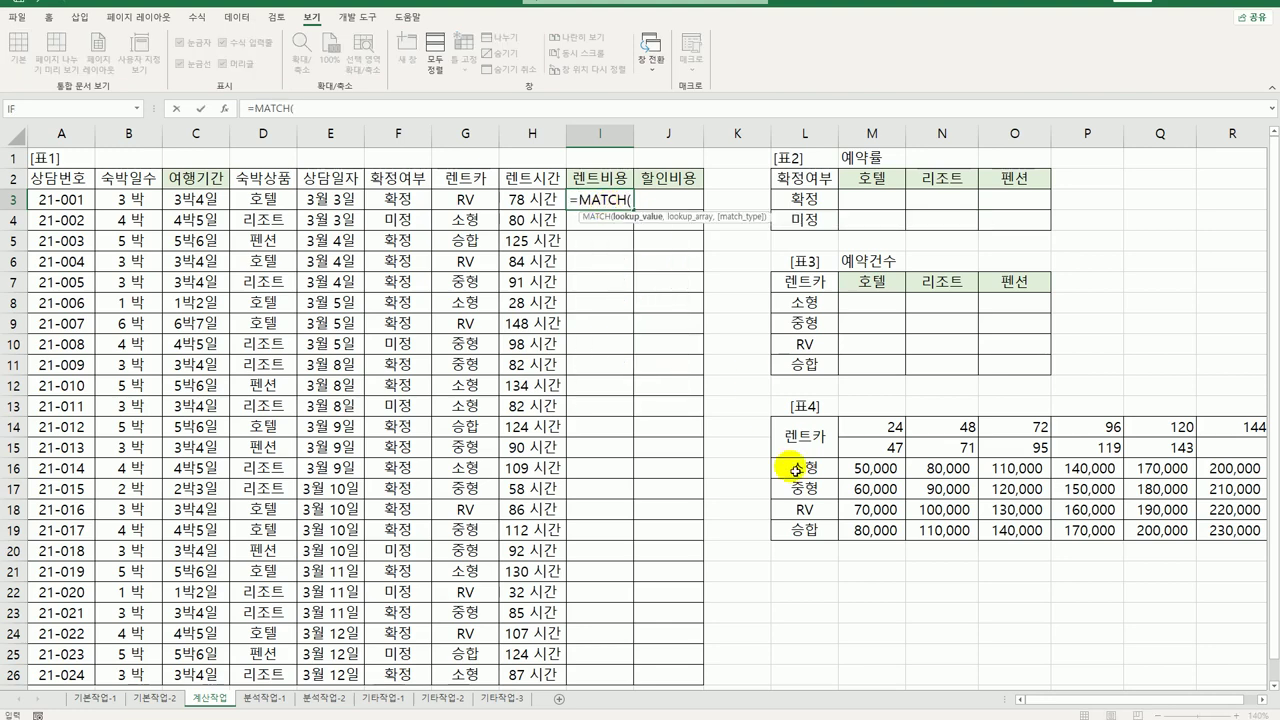
pyautogui.click(465, 199)
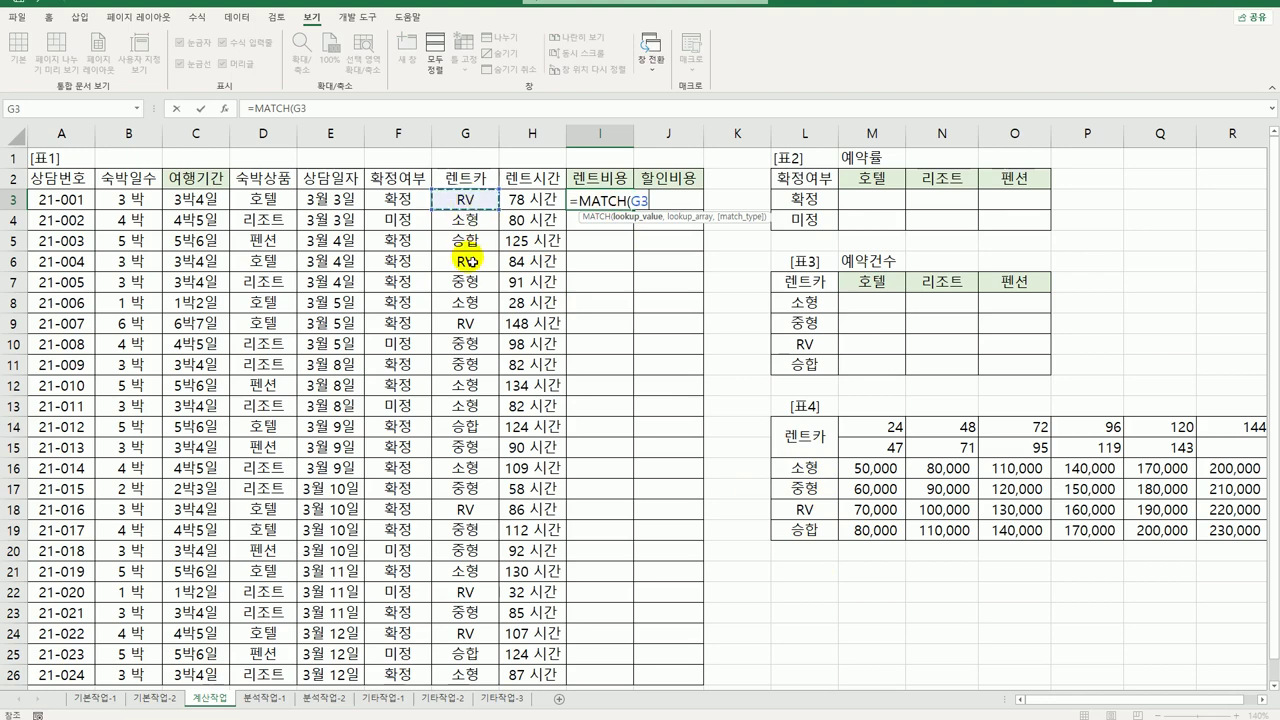
pyautogui.write(',')
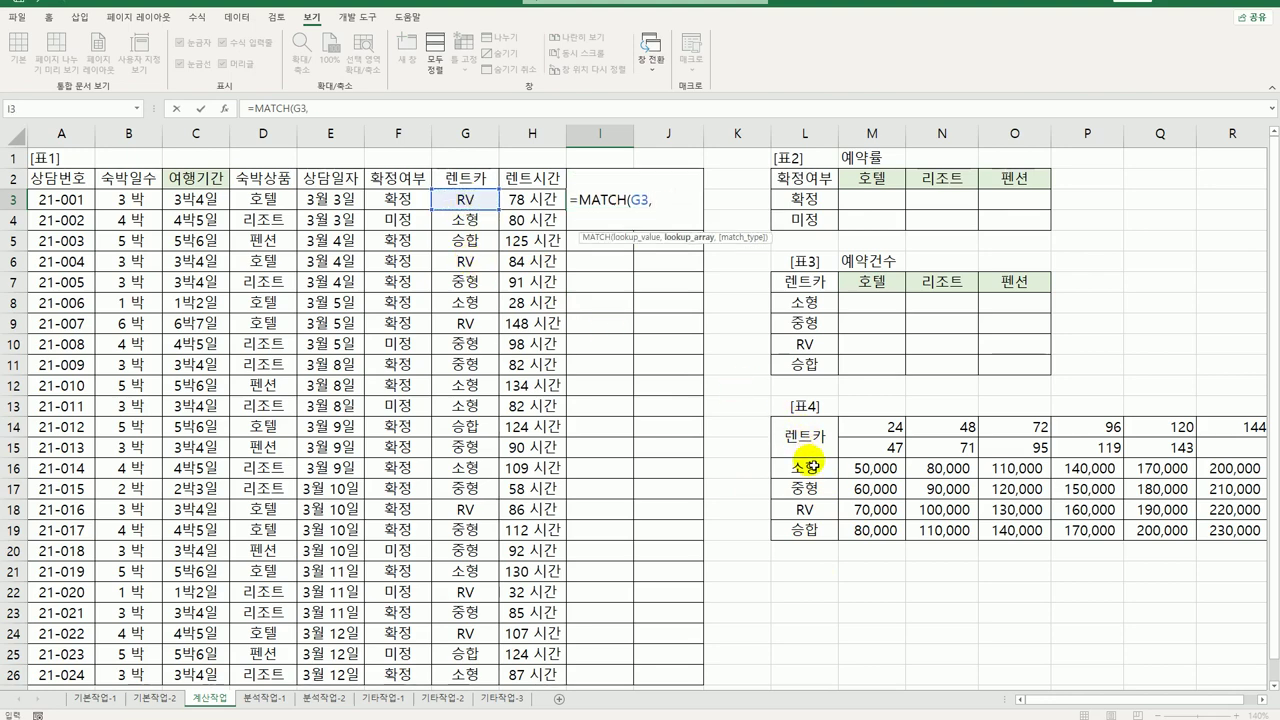
pyautogui.moveTo(806, 465); pyautogui.dragTo(812, 530)
pyautogui.press('F4')
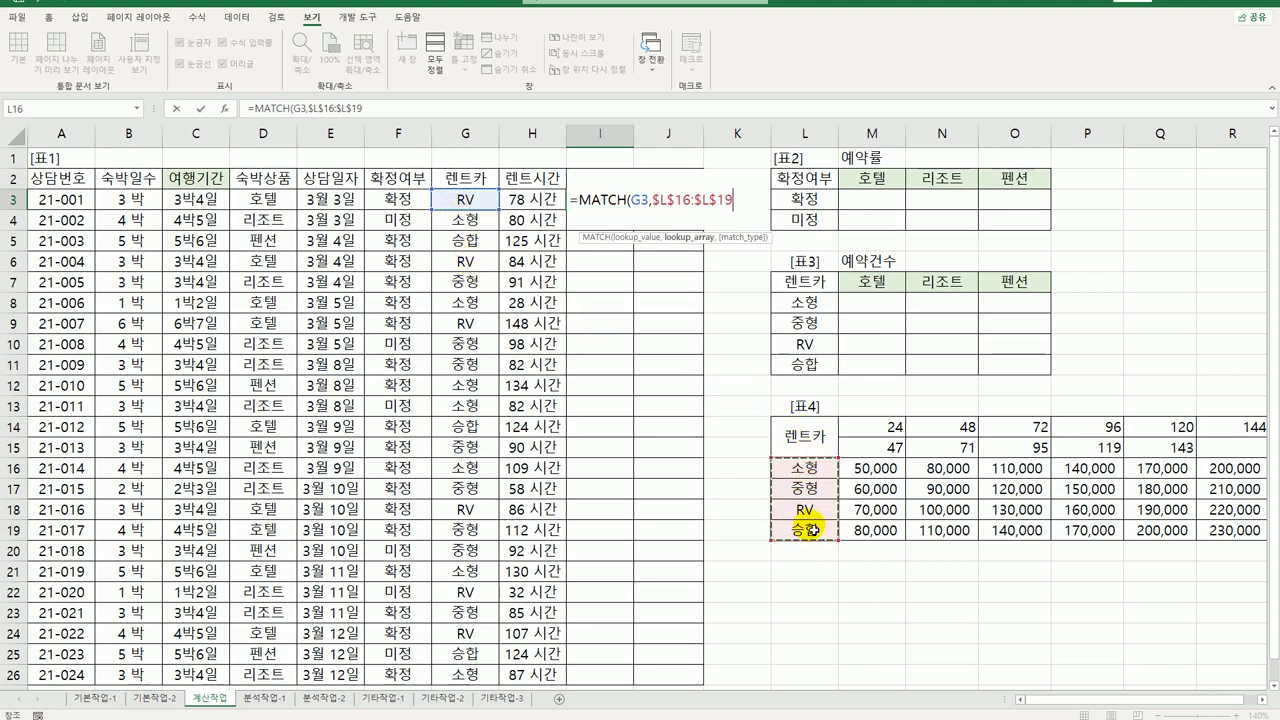
pyautogui.write(',')
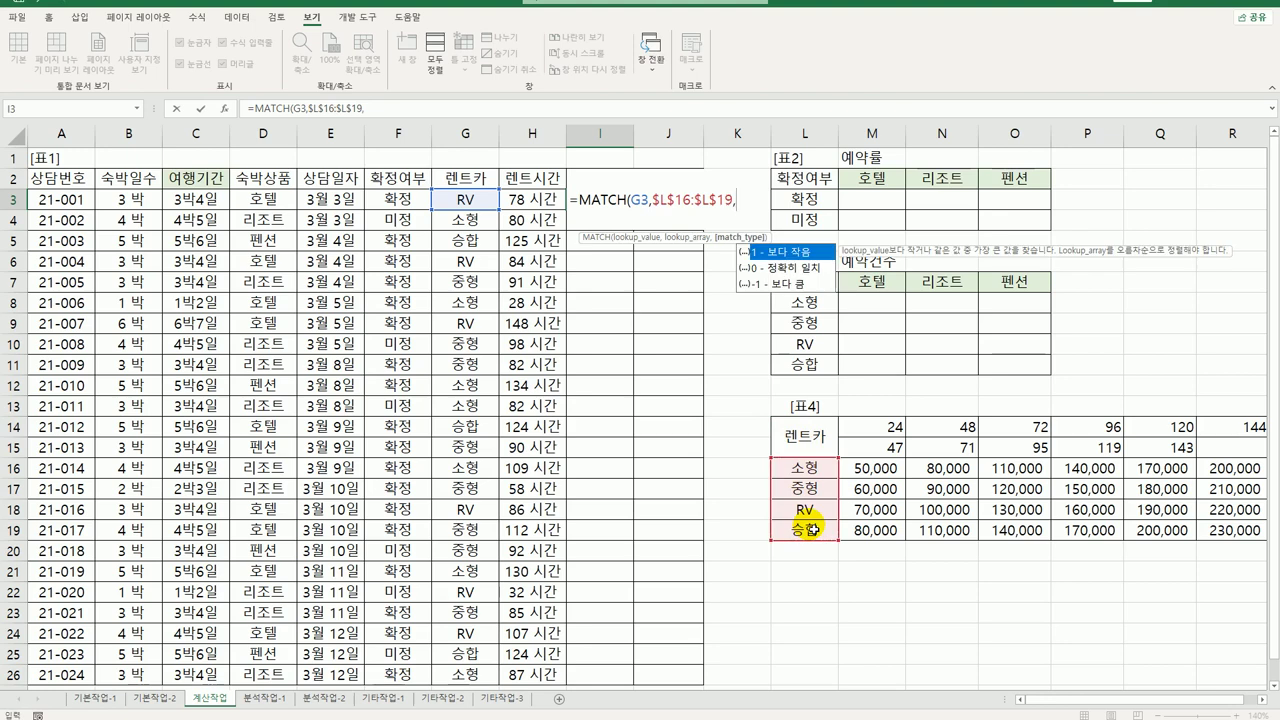
pyautogui.write('0)')
pyautogui.press('Return')
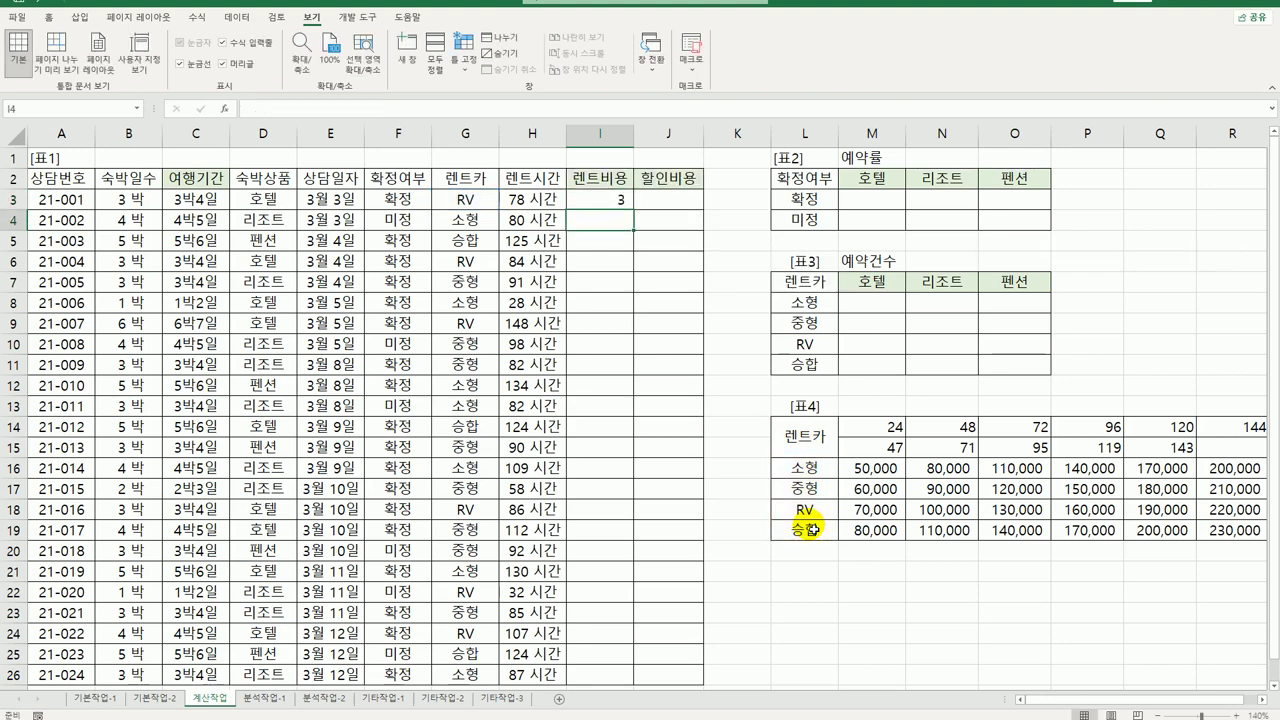
pyautogui.click(615, 200)
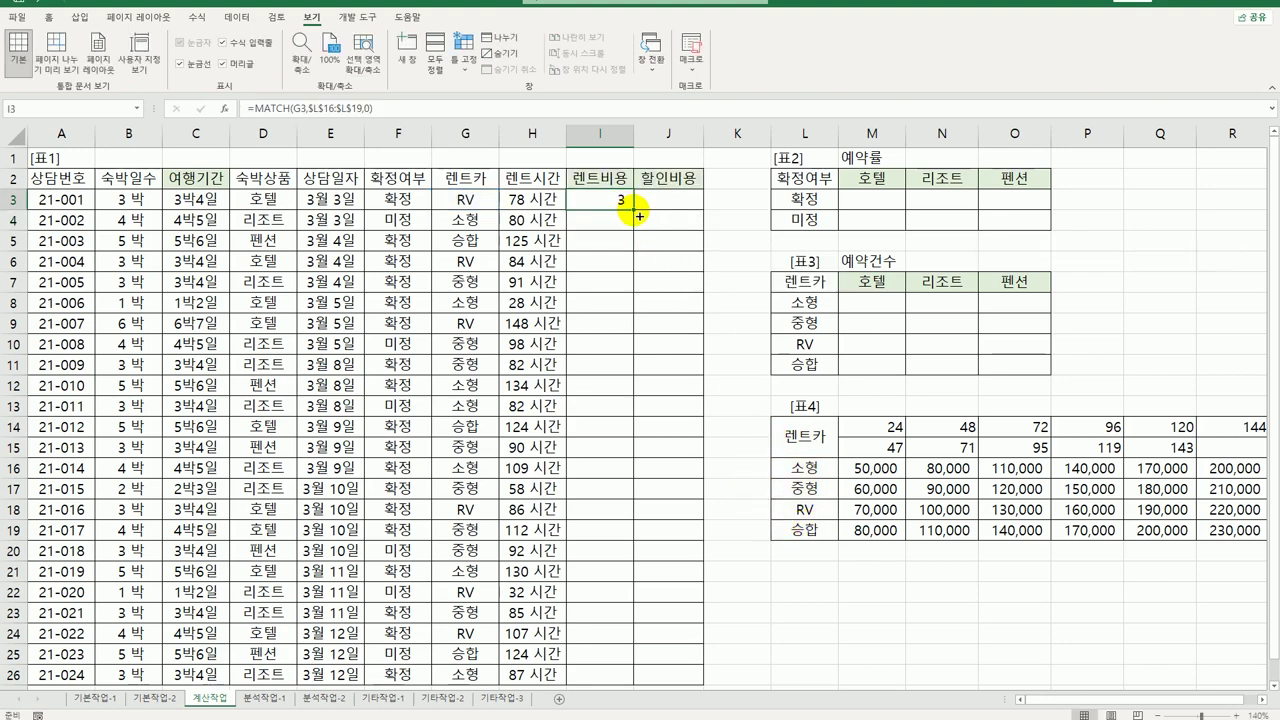
pyautogui.doubleClick(636, 212)
# Compare the MATCH positions with the car types in L16:L19, and review the hour thresholds and 소형 rates in [표4].
pyautogui.moveTo(805, 468); pyautogui.dragTo(811, 528)
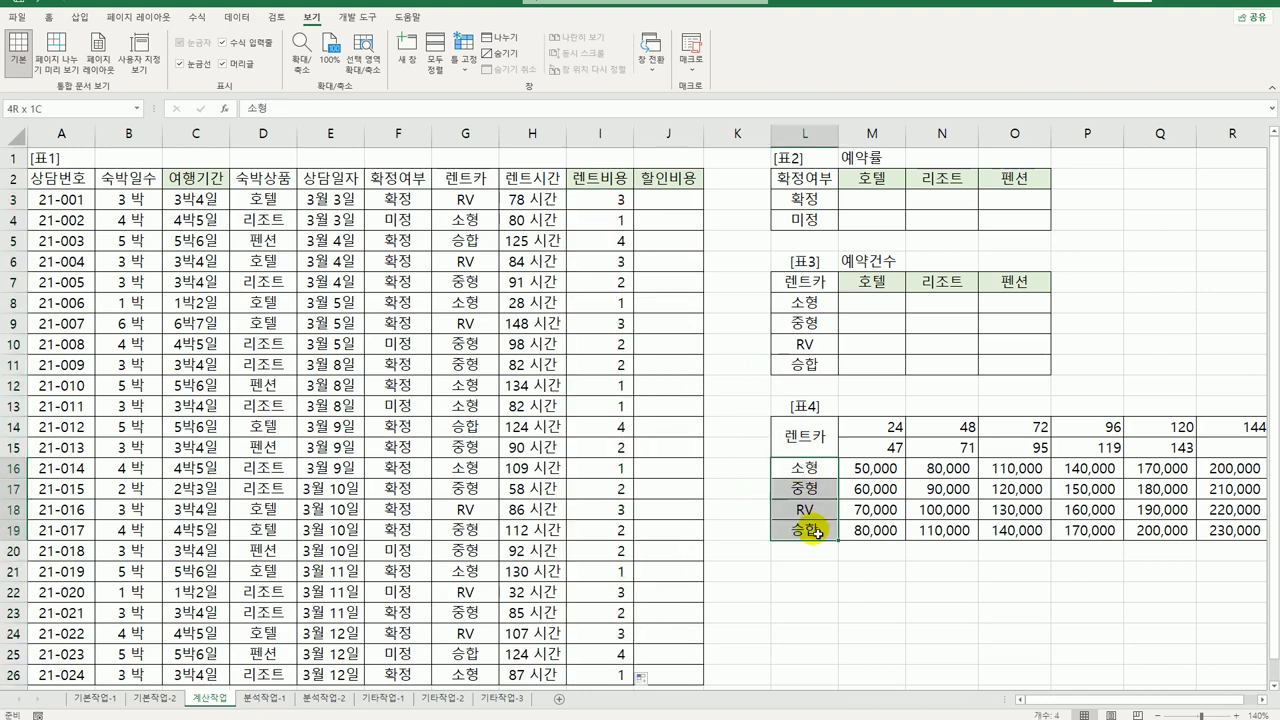
pyautogui.click(806, 468)
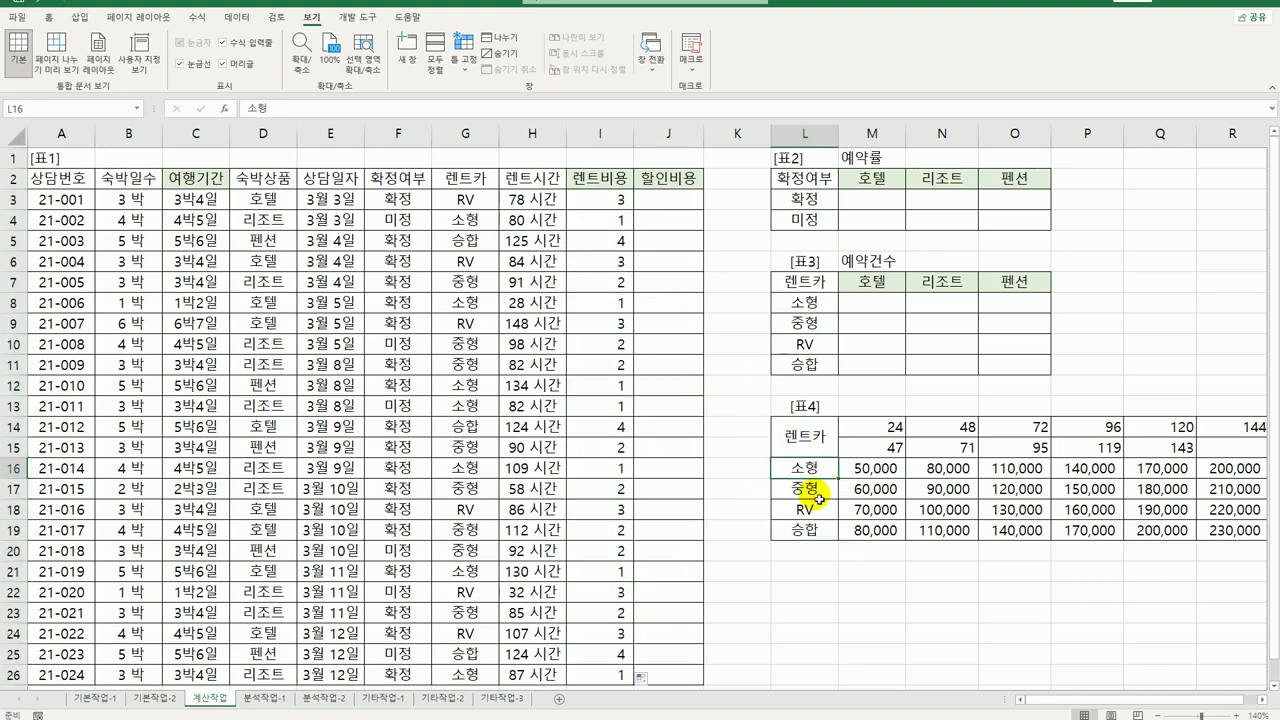
pyautogui.click(818, 495)
pyautogui.click(809, 512)
pyautogui.click(815, 537)
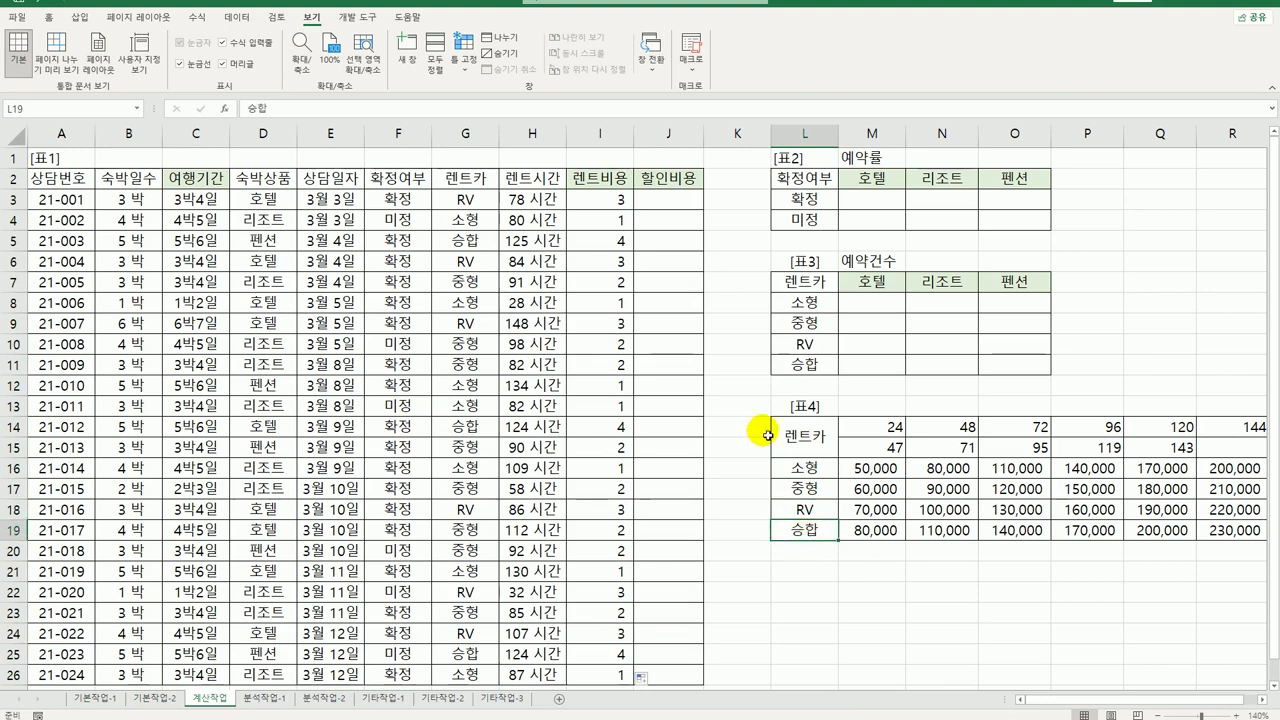
pyautogui.moveTo(855, 428); pyautogui.dragTo(1207, 426)
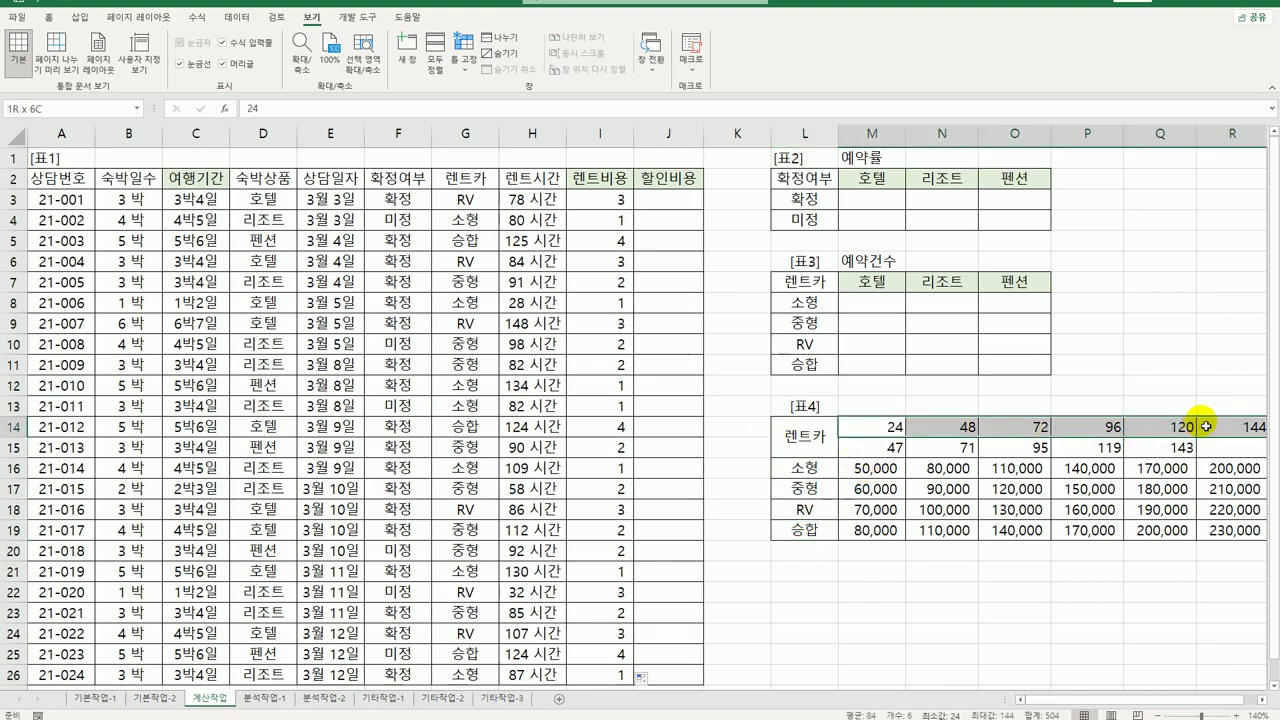
pyautogui.moveTo(818, 468); pyautogui.dragTo(1205, 477)
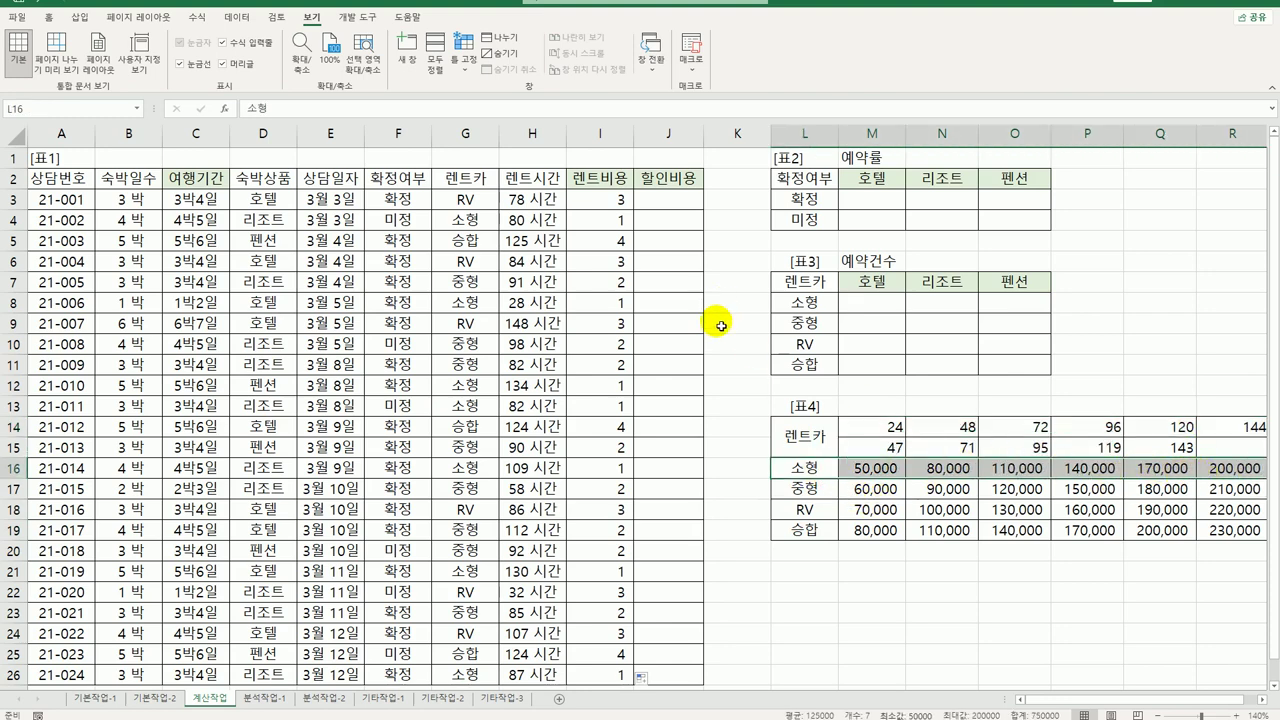
# Add +2 to the MATCH formula in I3 and fill it down the 렌트비용 column.
pyautogui.doubleClick(603, 200)
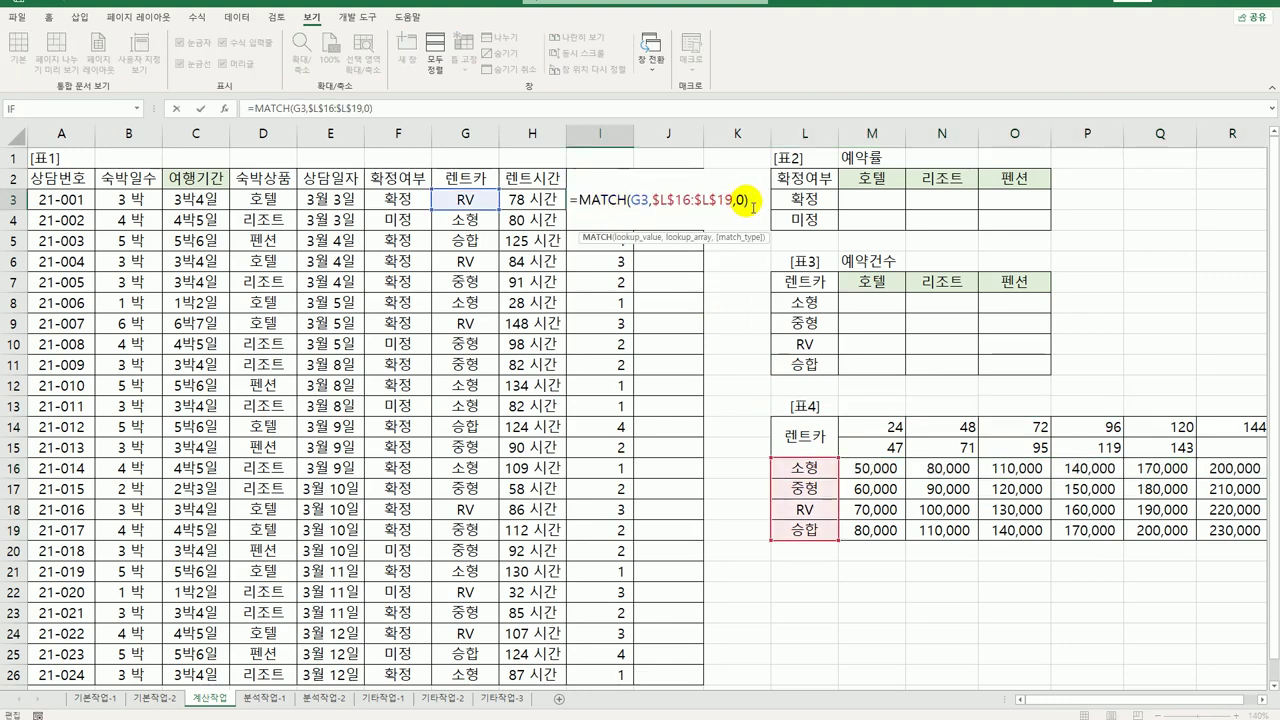
pyautogui.write('2')
pyautogui.press('Return')
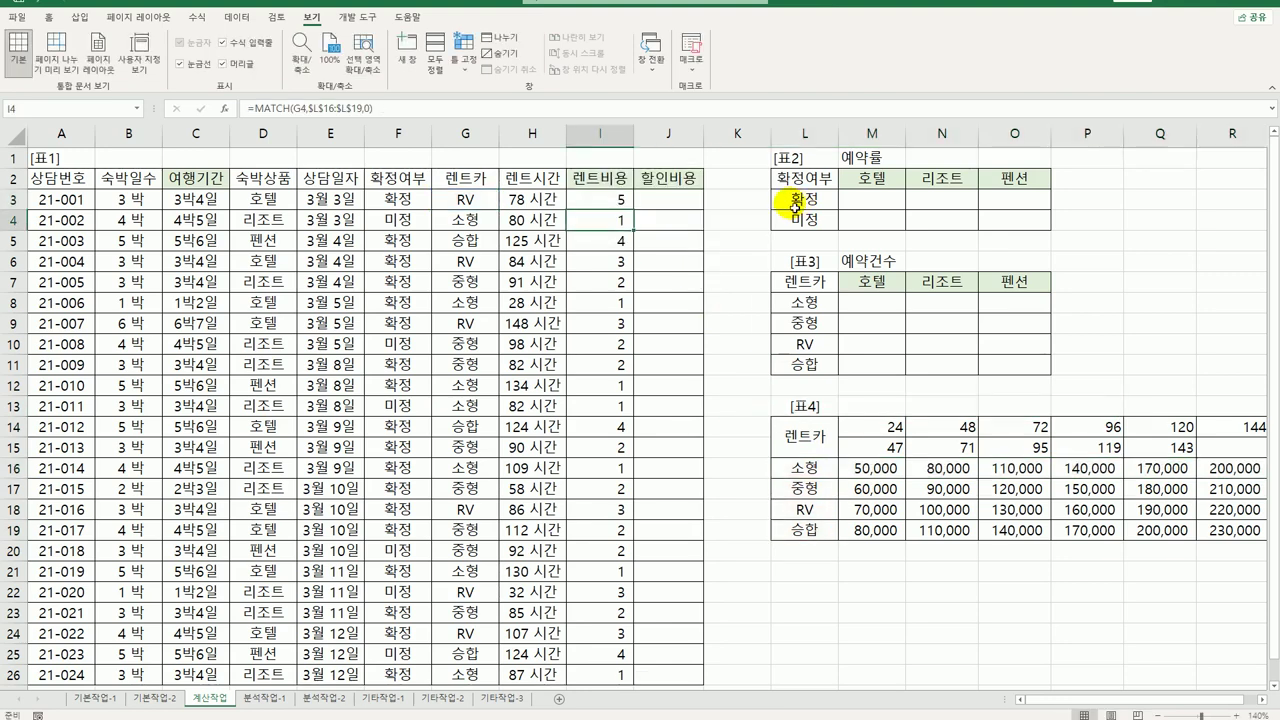
pyautogui.click(620, 200)
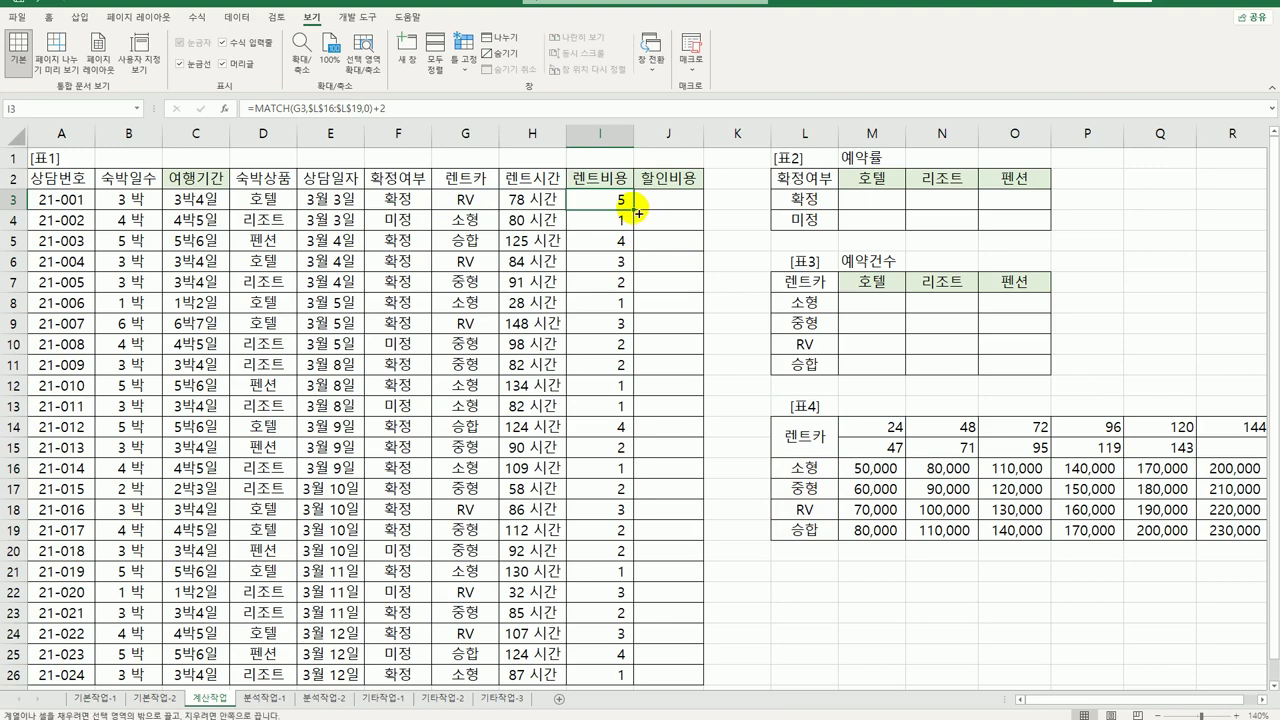
pyautogui.doubleClick(621, 204)
# Nest the MATCH expression in I3 inside an HLOOKUP function, with H3 as the lookup value.
pyautogui.click(601, 206)
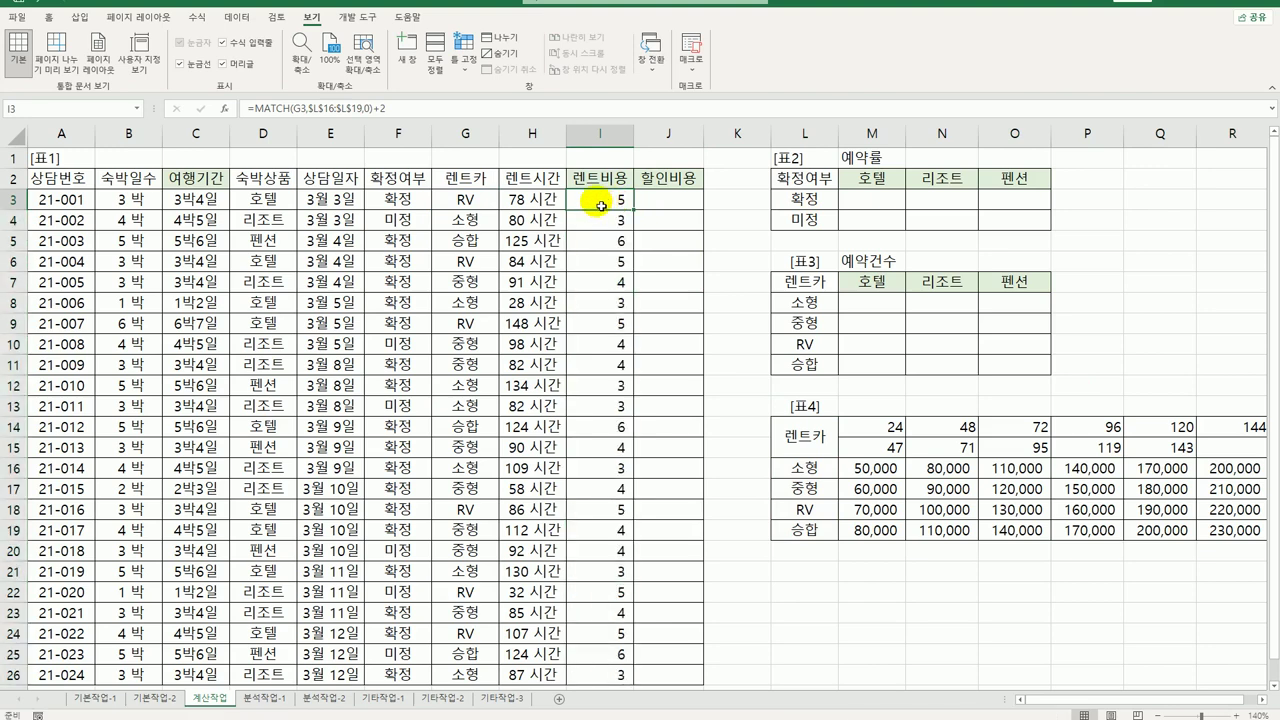
pyautogui.doubleClick(601, 206)
pyautogui.click(579, 200)
pyautogui.write('h')
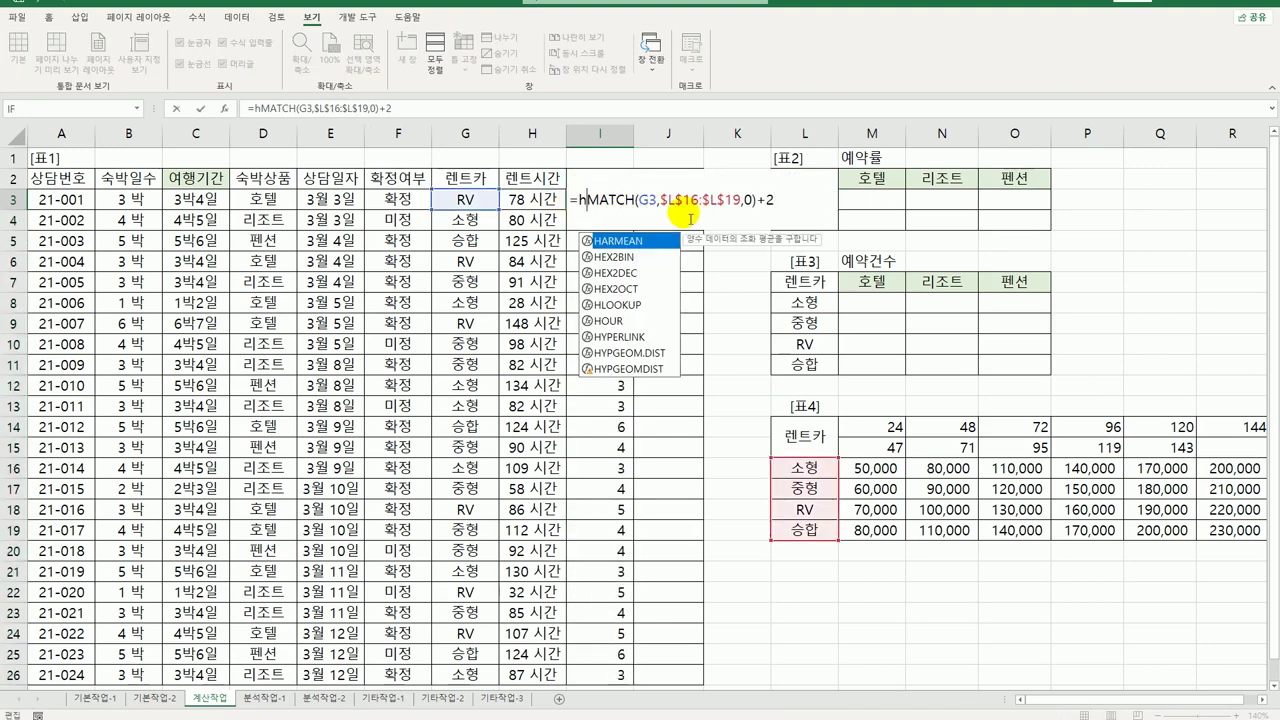
pyautogui.write('l')
pyautogui.press('Tab')
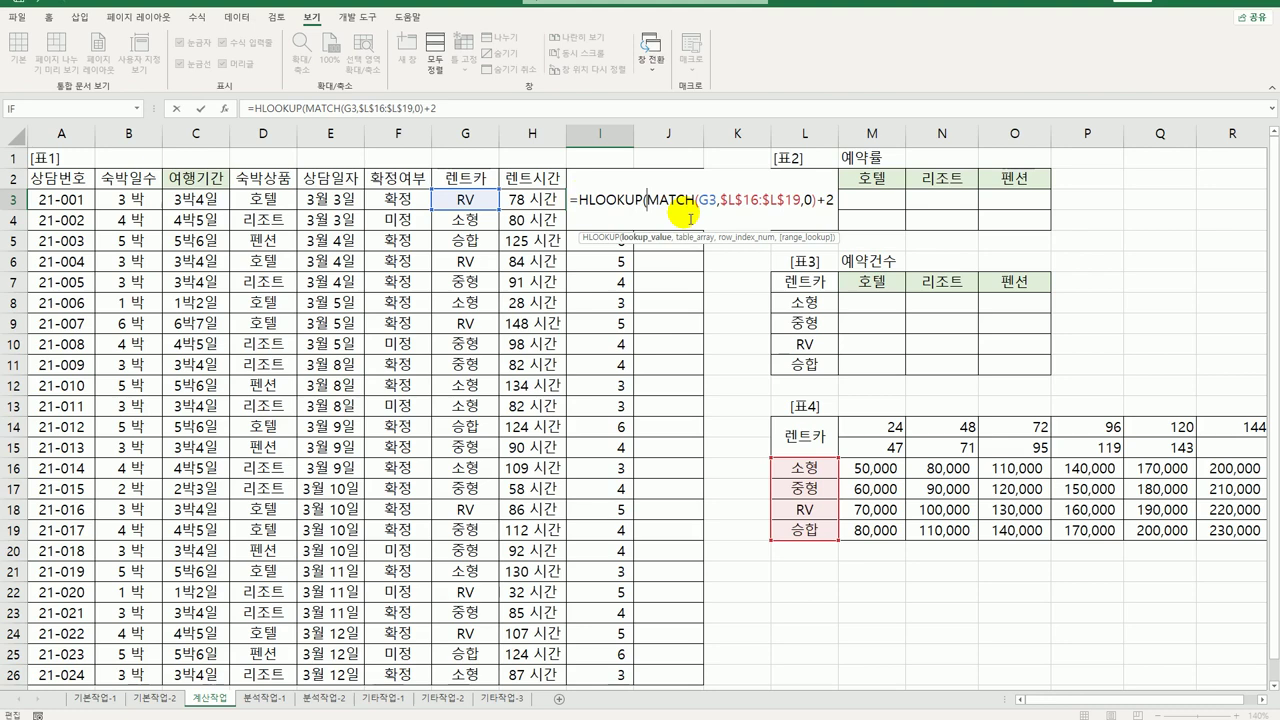
pyautogui.click(533, 200)
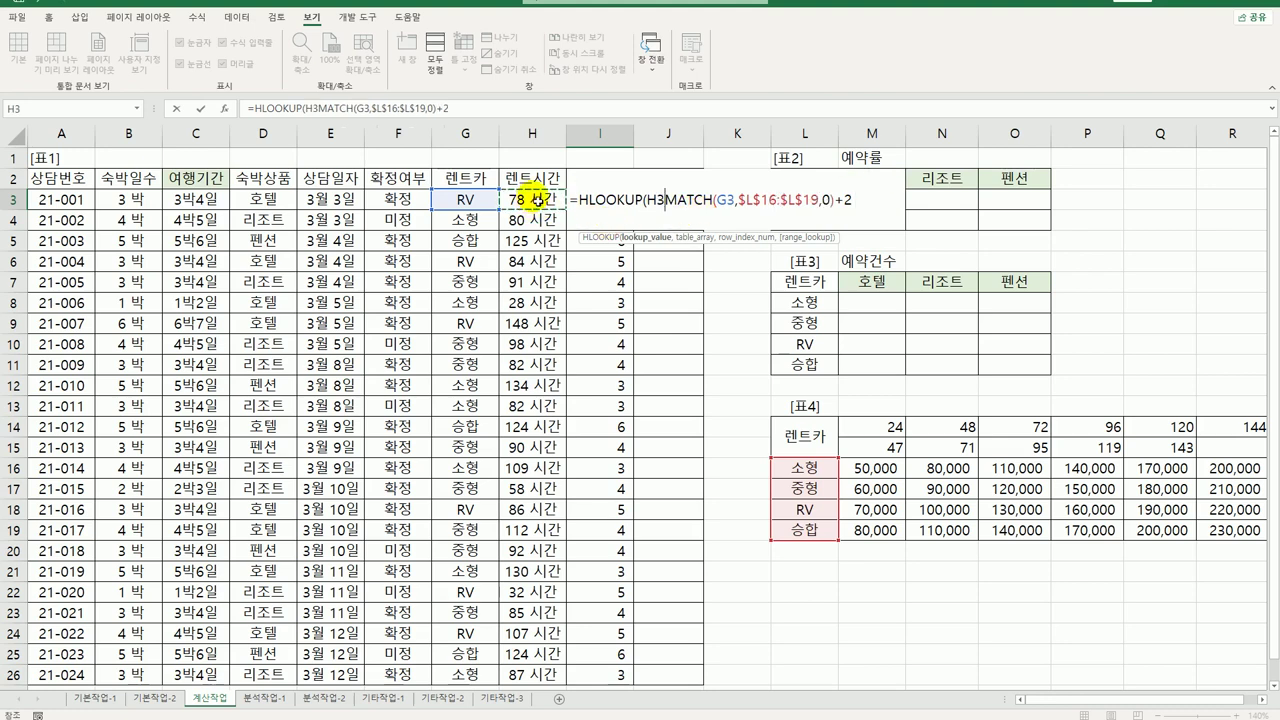
pyautogui.write(',')
# Use $M$14:$R$19 as the HLOOKUP table array in I3, complete the formula, and fill it down the 렌트비용 column.
pyautogui.moveTo(876, 436); pyautogui.dragTo(1221, 530)
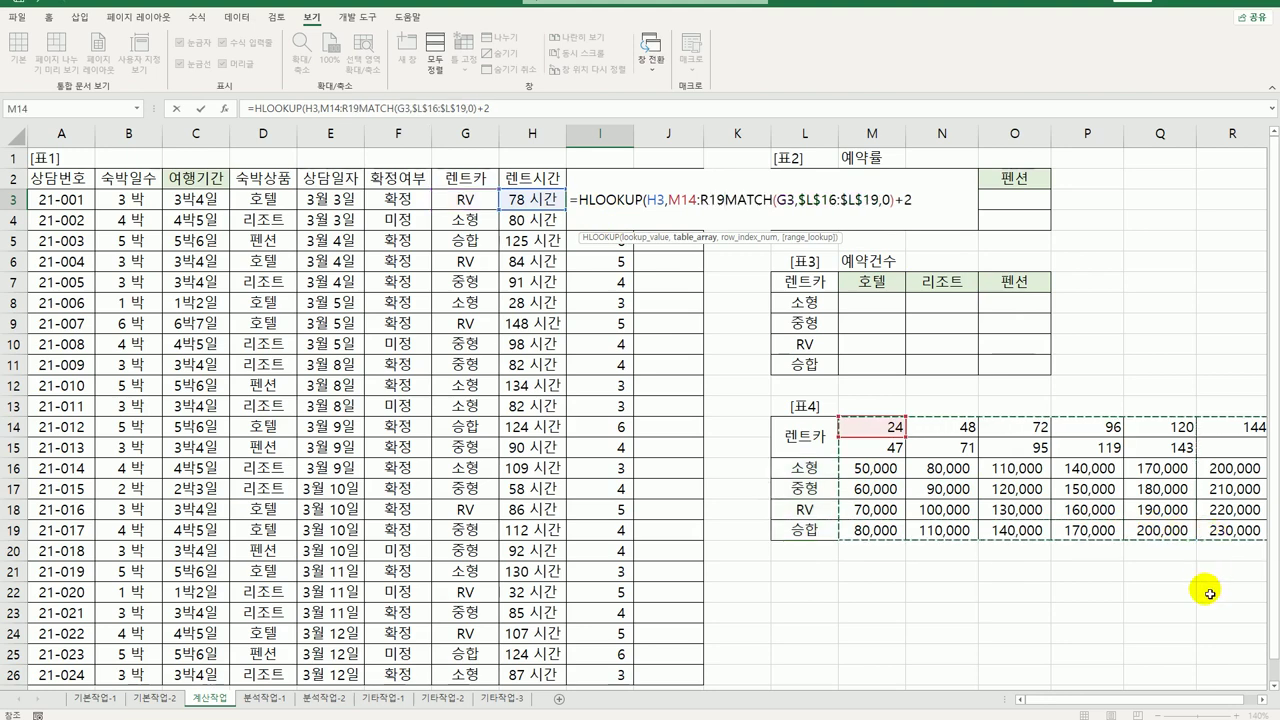
pyautogui.click(1262, 699)
pyautogui.press('F4')
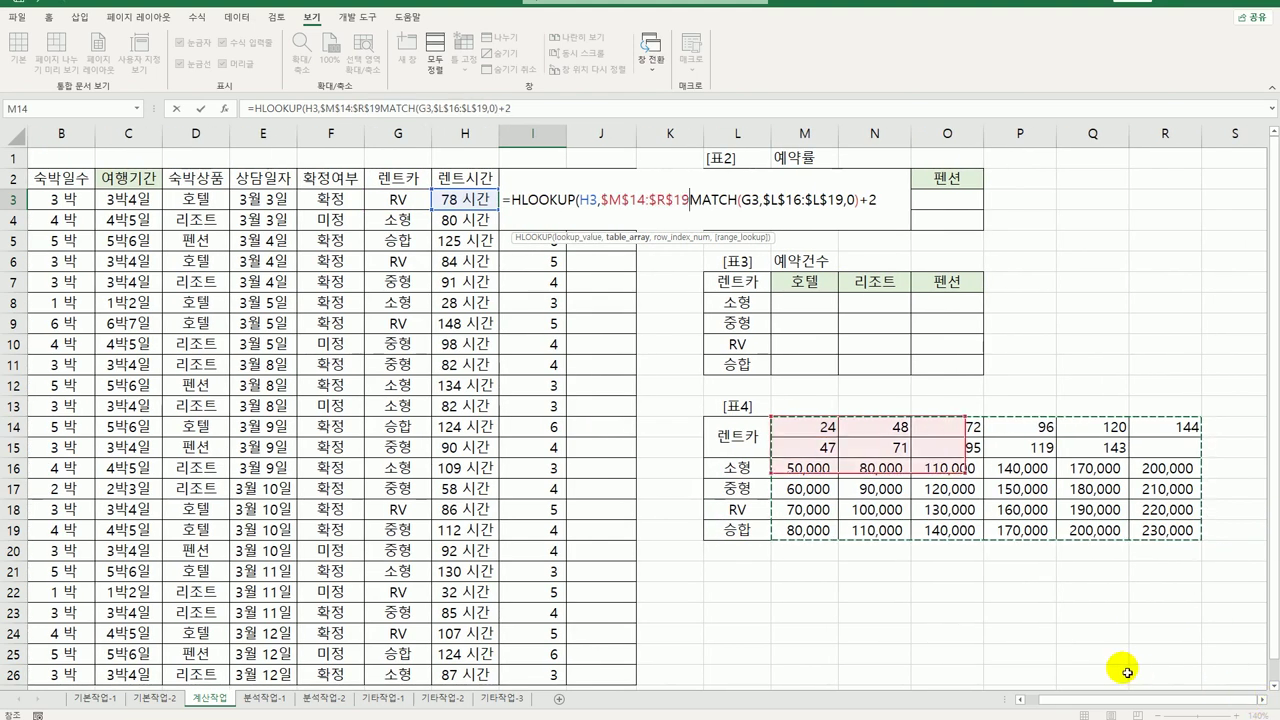
pyautogui.write(',')
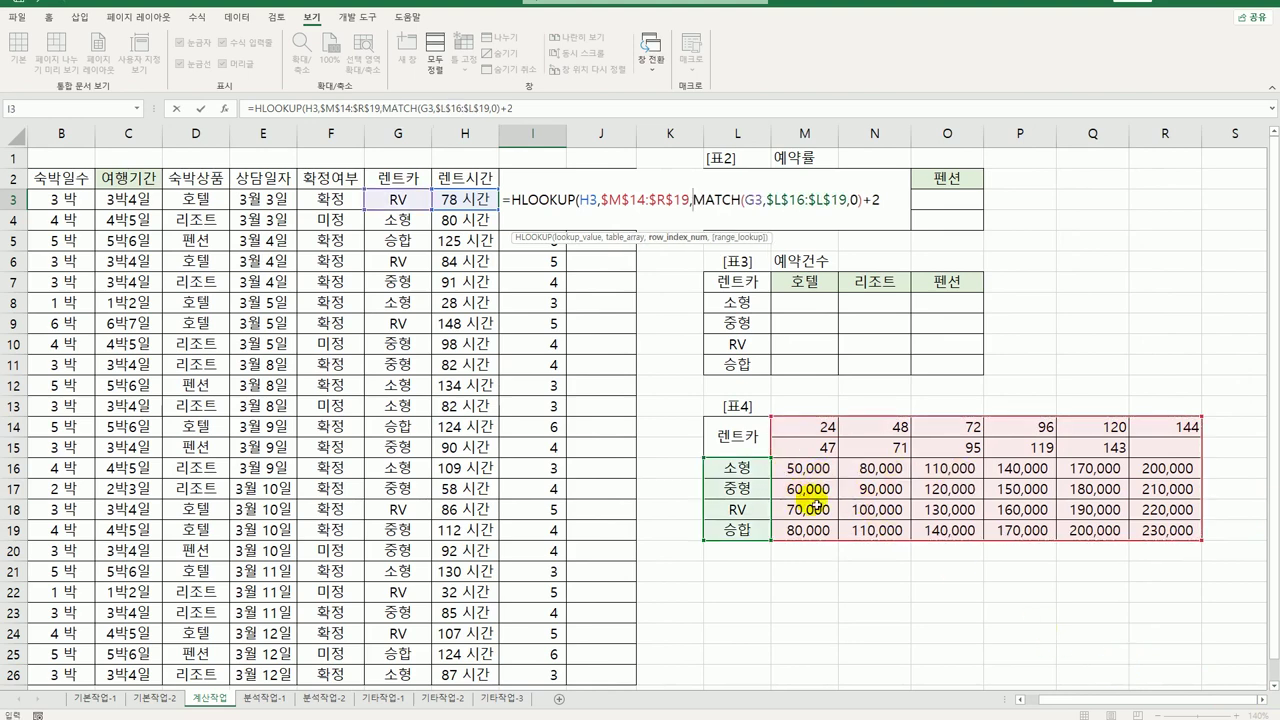
pyautogui.click(884, 201)
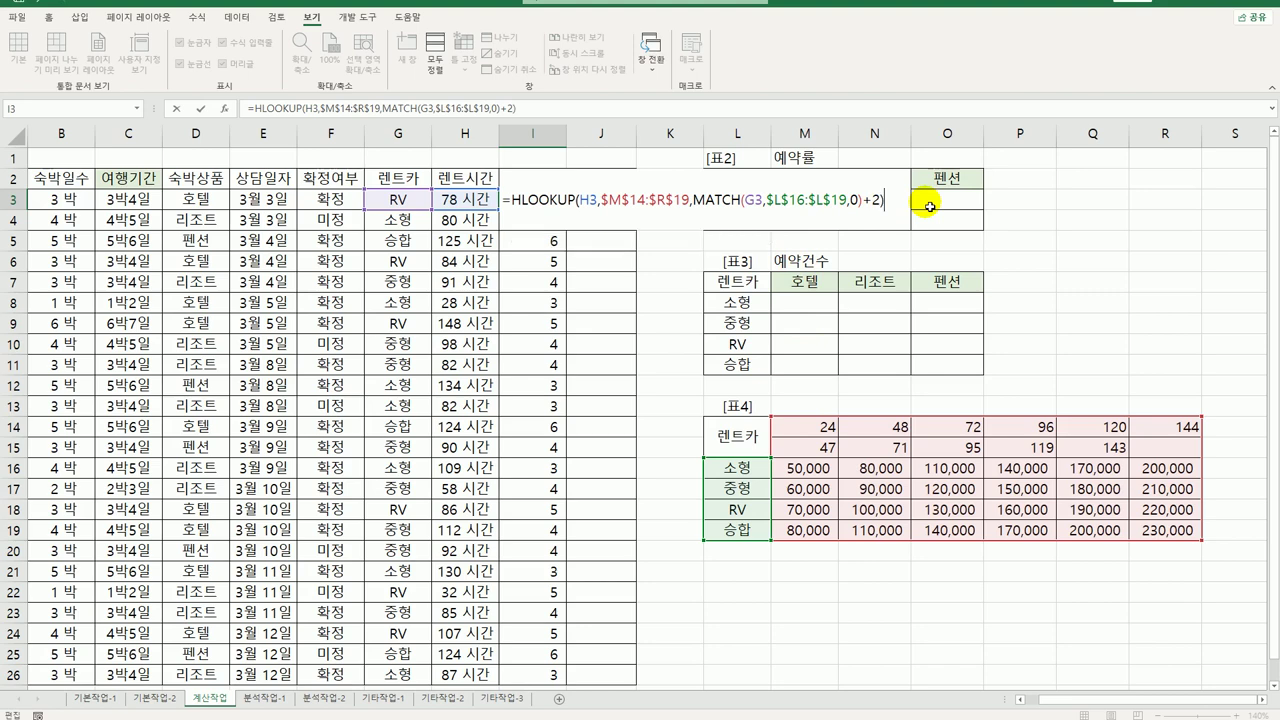
pyautogui.press('Return')
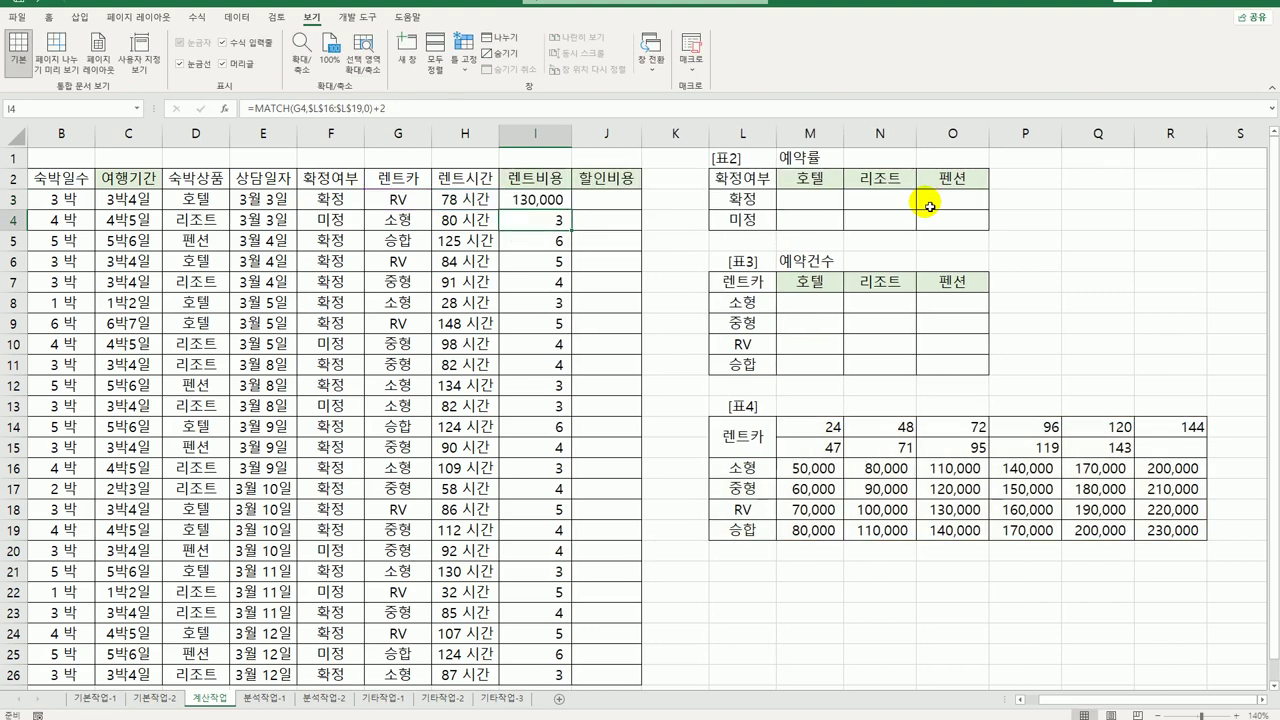
pyautogui.click(550, 199)
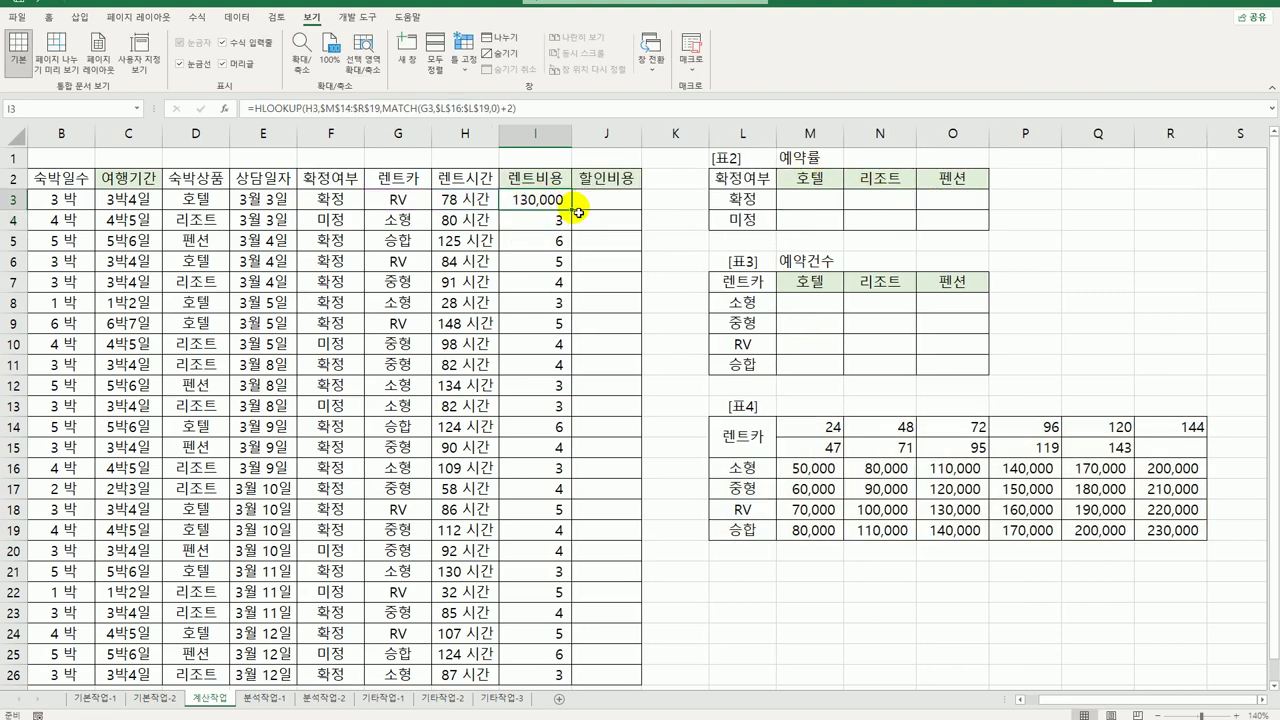
pyautogui.doubleClick(573, 209)
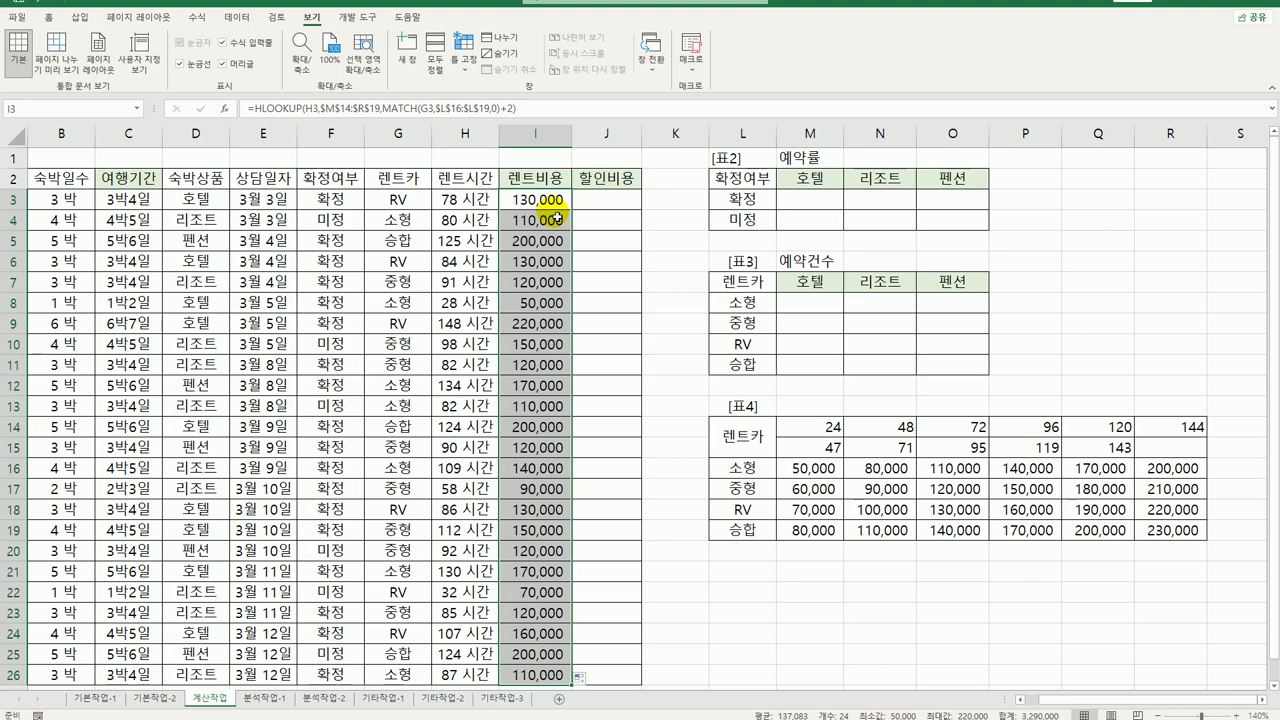
# Start a =SUM(IF(( formula in M8, the 소형/호텔 cell of [표3].
pyautogui.click(808, 207)
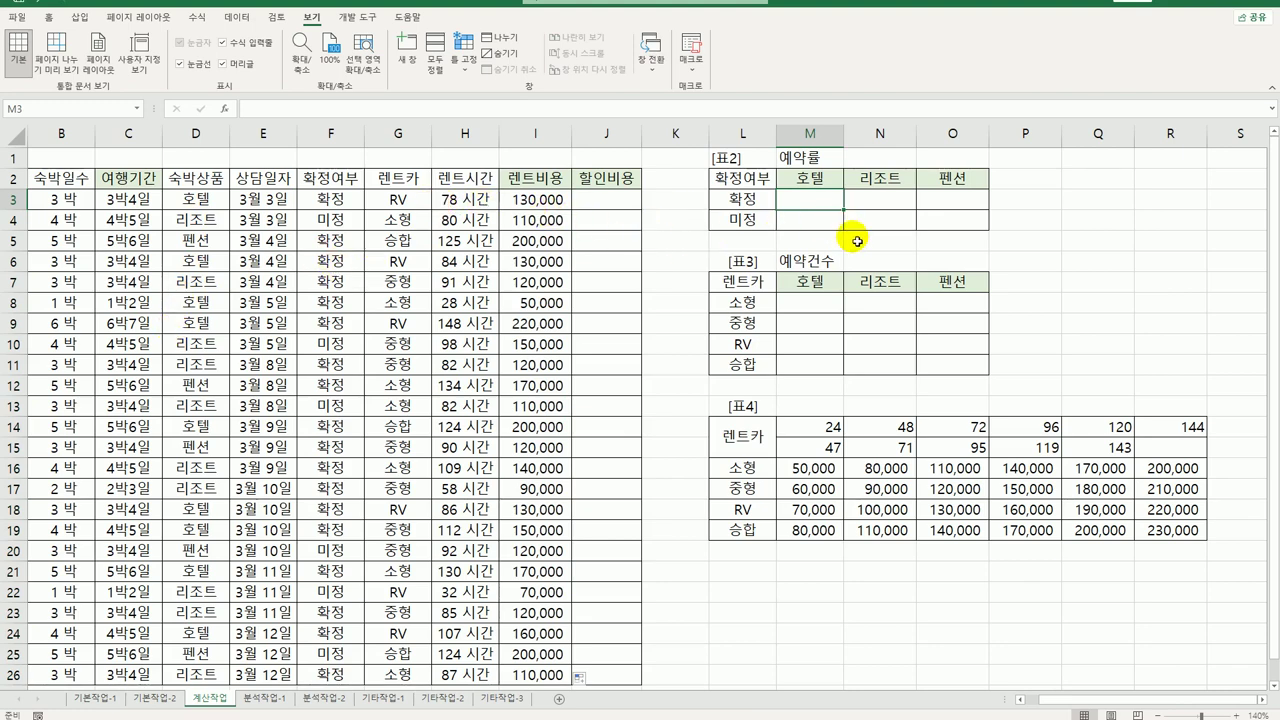
pyautogui.moveTo(812, 303); pyautogui.dragTo(972, 375)
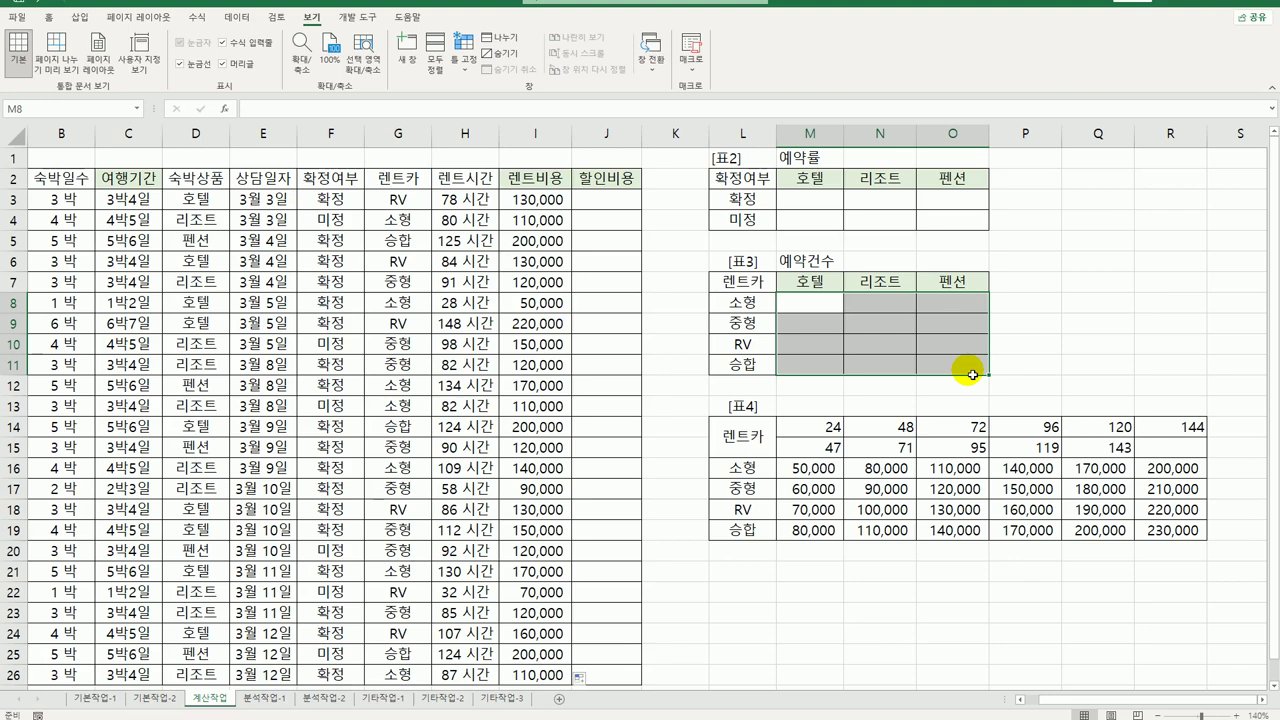
pyautogui.click(817, 313)
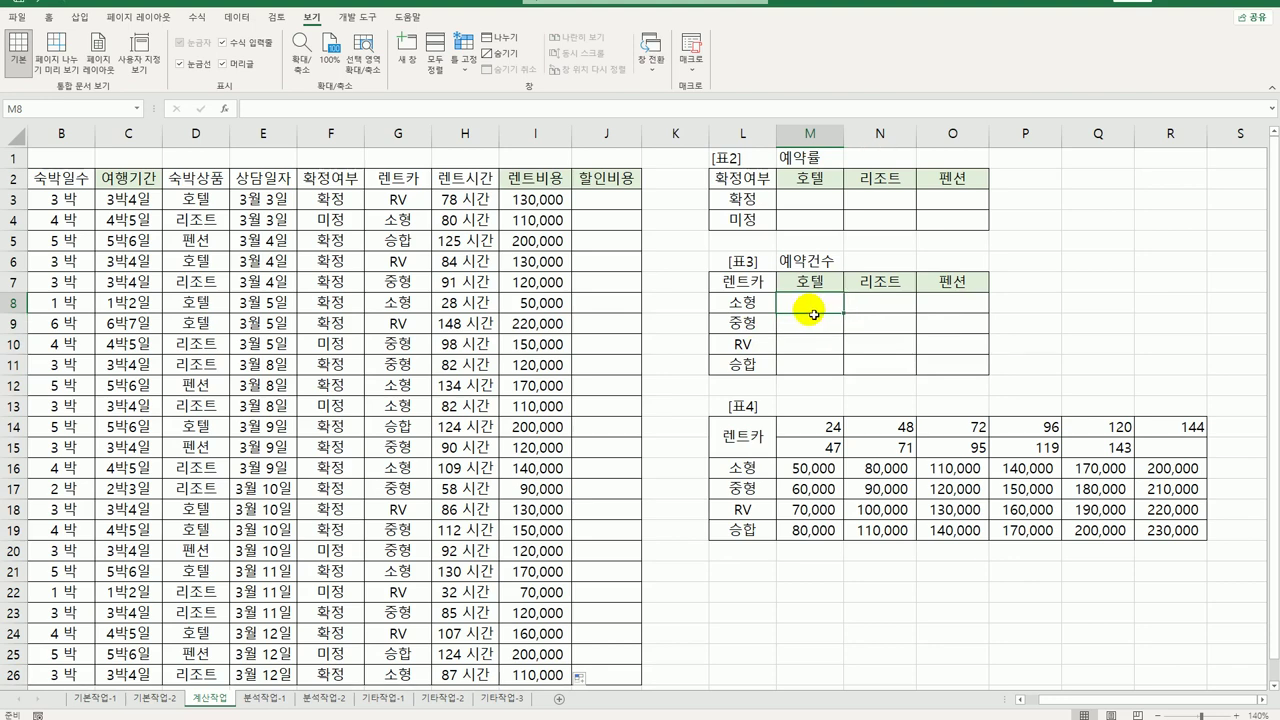
pyautogui.write('=s')
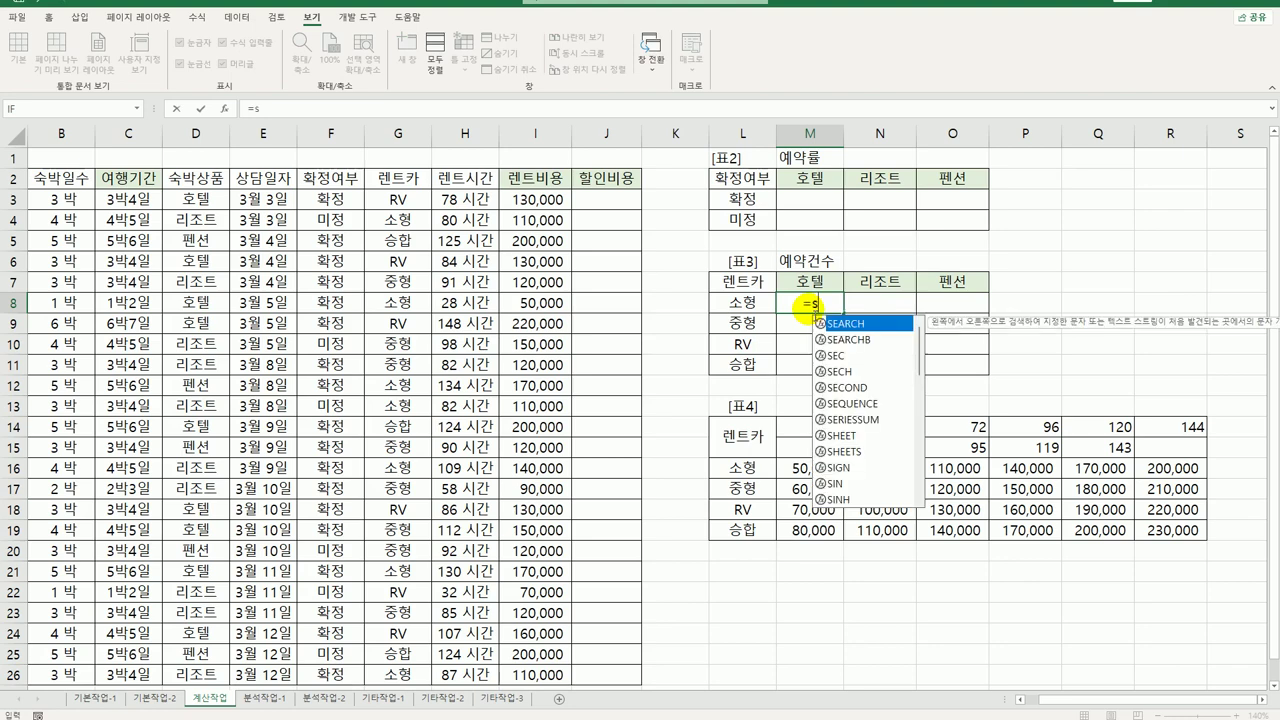
pyautogui.write('um(if(')
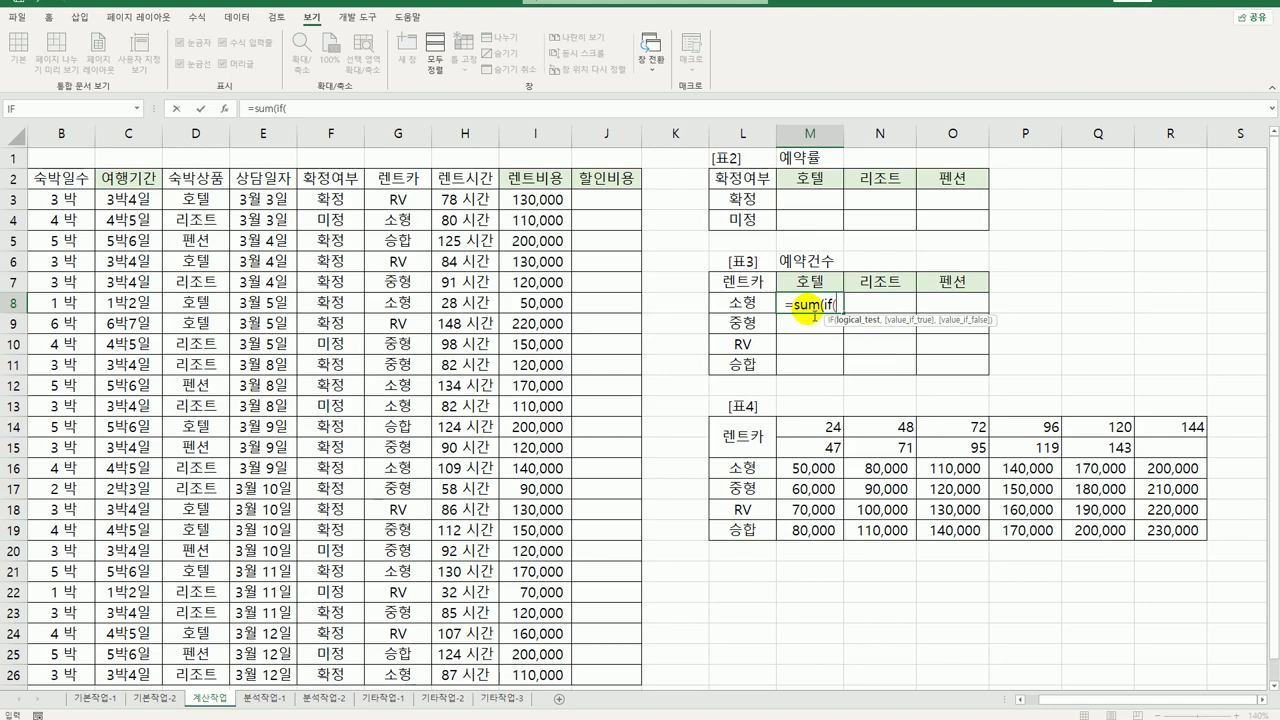
pyautogui.write('(')
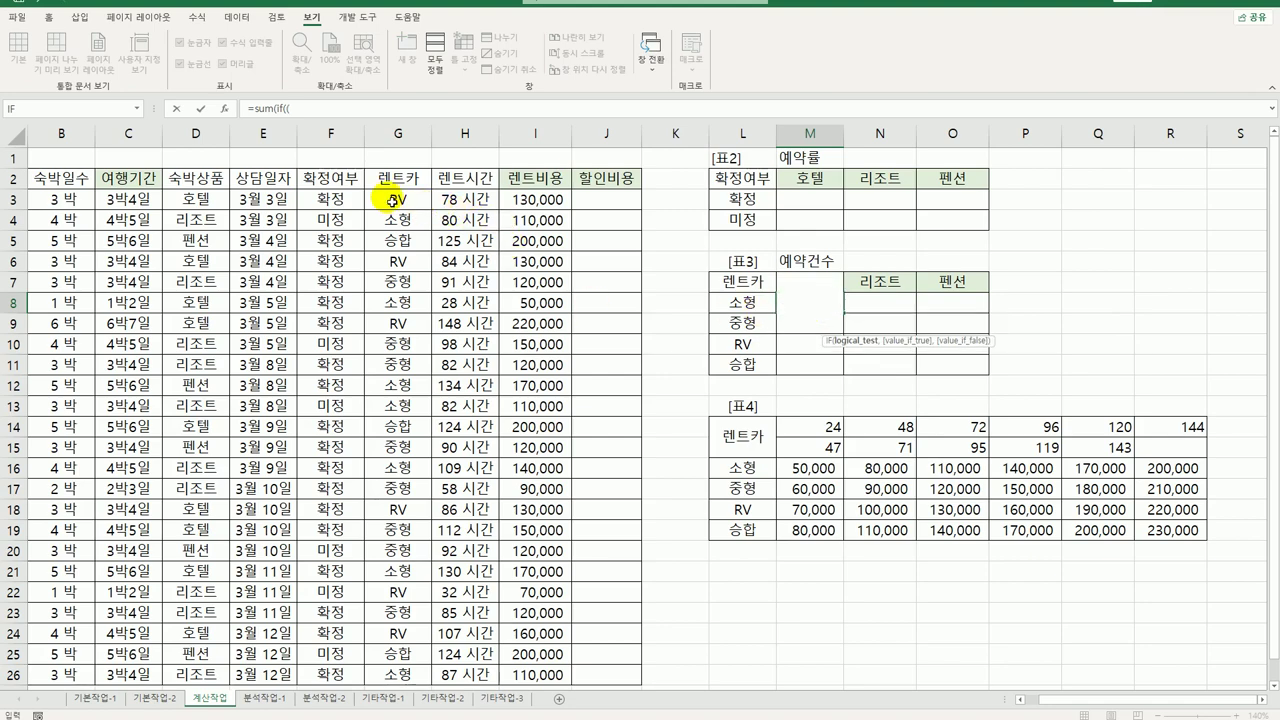
# Add the car-type condition $G$3:$G$26=$L8 to the IF test in M8 and follow it with a multiplication sign.
pyautogui.moveTo(395, 199); pyautogui.dragTo(400, 608)
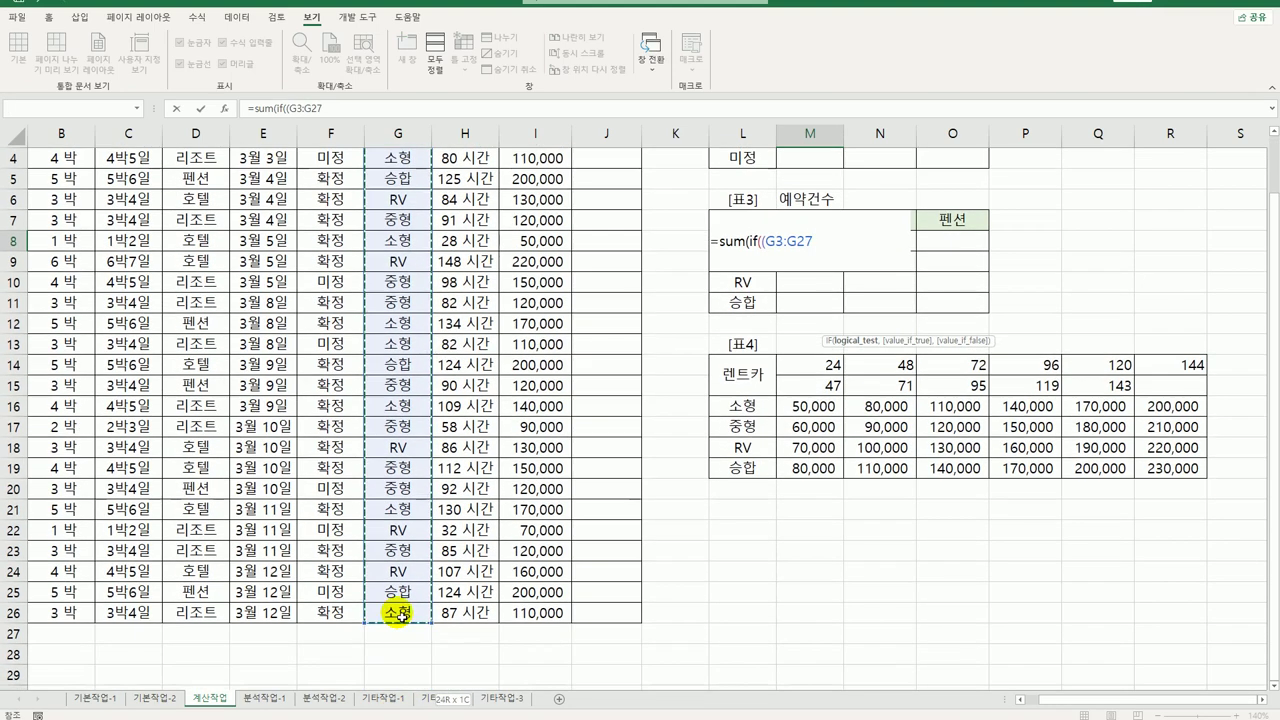
pyautogui.press('F4')
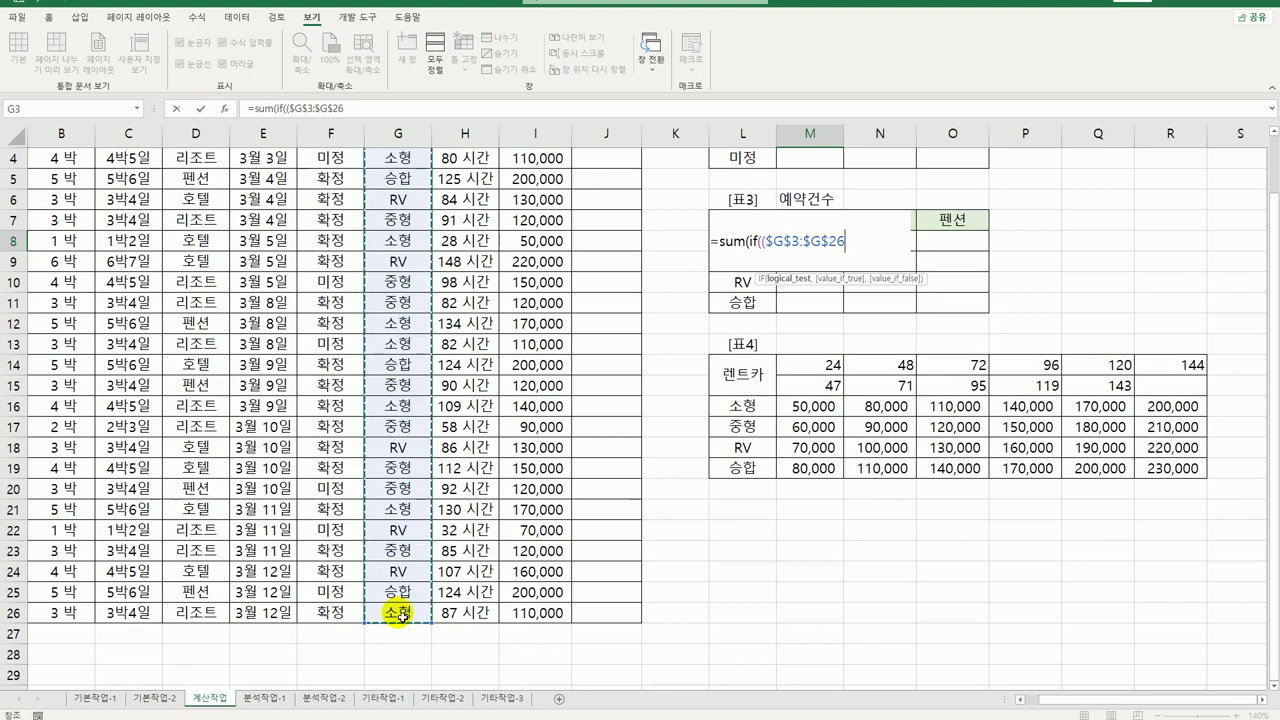
pyautogui.write('=')
pyautogui.press('Left')
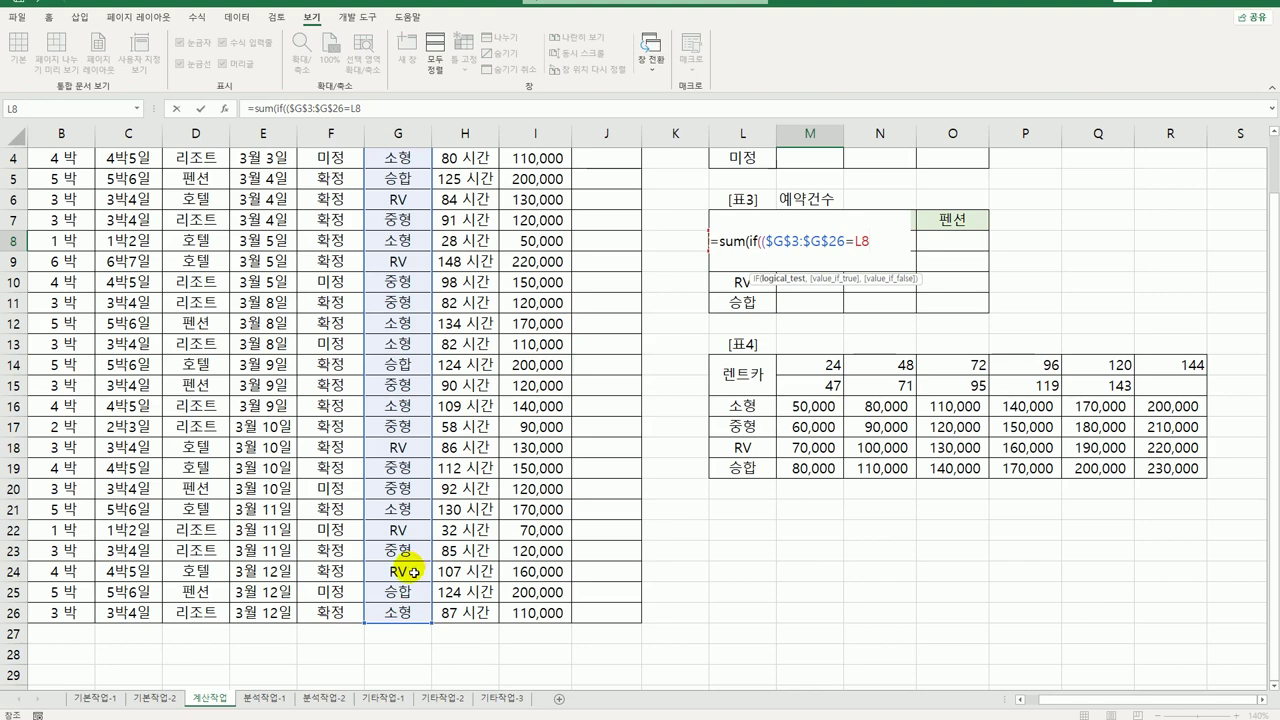
pyautogui.press('F4')
pyautogui.press('F4')
pyautogui.press('F4')
pyautogui.write(')*')
# Add the lodging-type condition ($D$3:$D$26=M$7) as the second factor of the IF test in M8.
pyautogui.scroll(1, 287, 625)
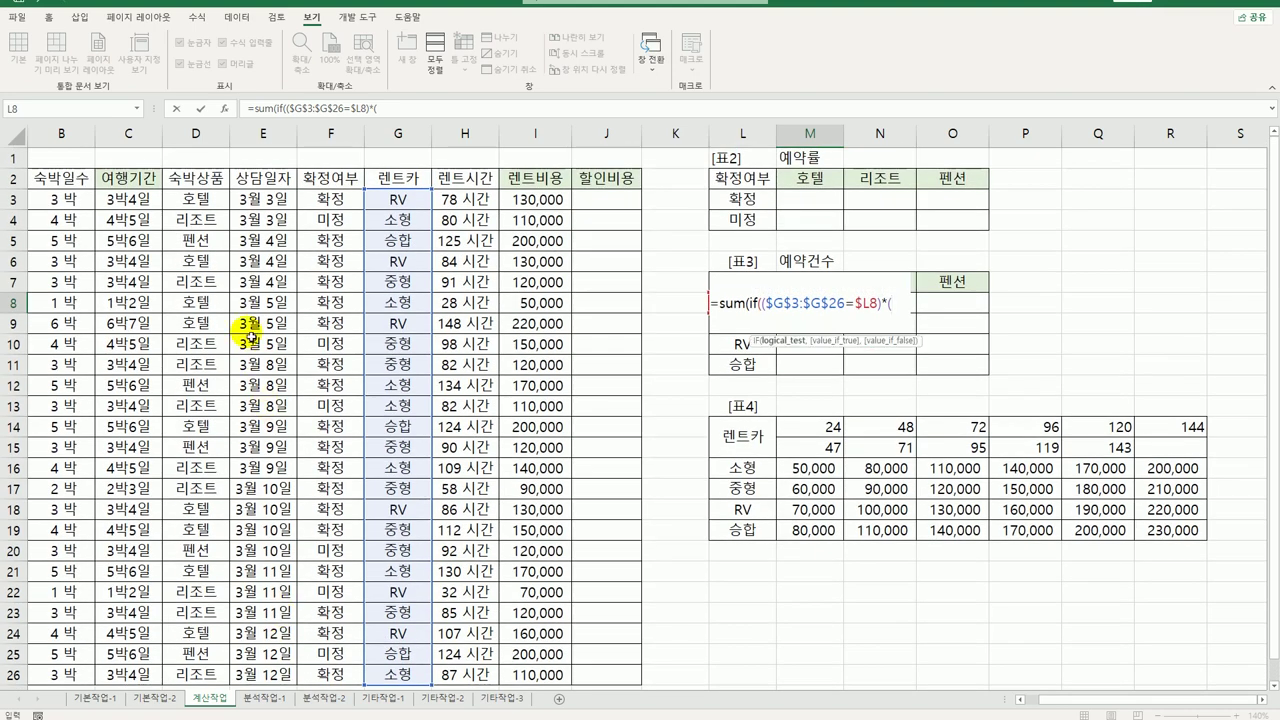
pyautogui.click(210, 202)
pyautogui.moveTo(210, 202); pyautogui.dragTo(205, 618)
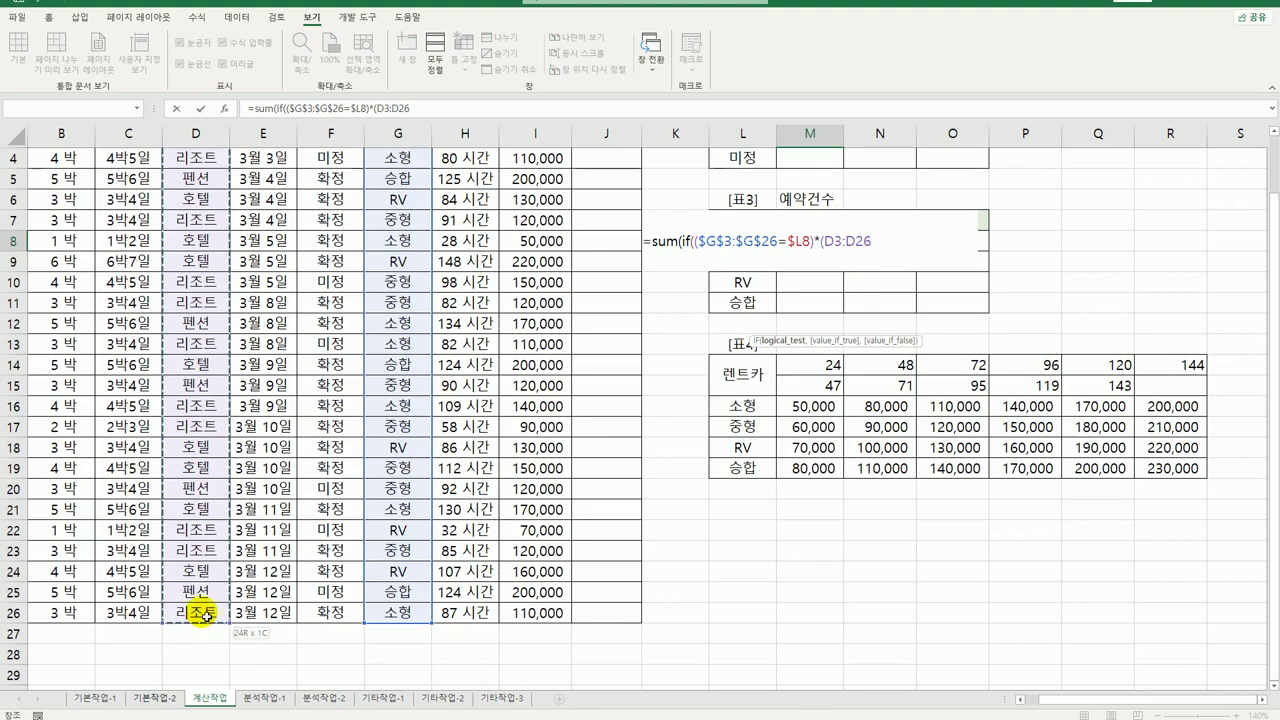
pyautogui.press('F4')
pyautogui.write('=M7')
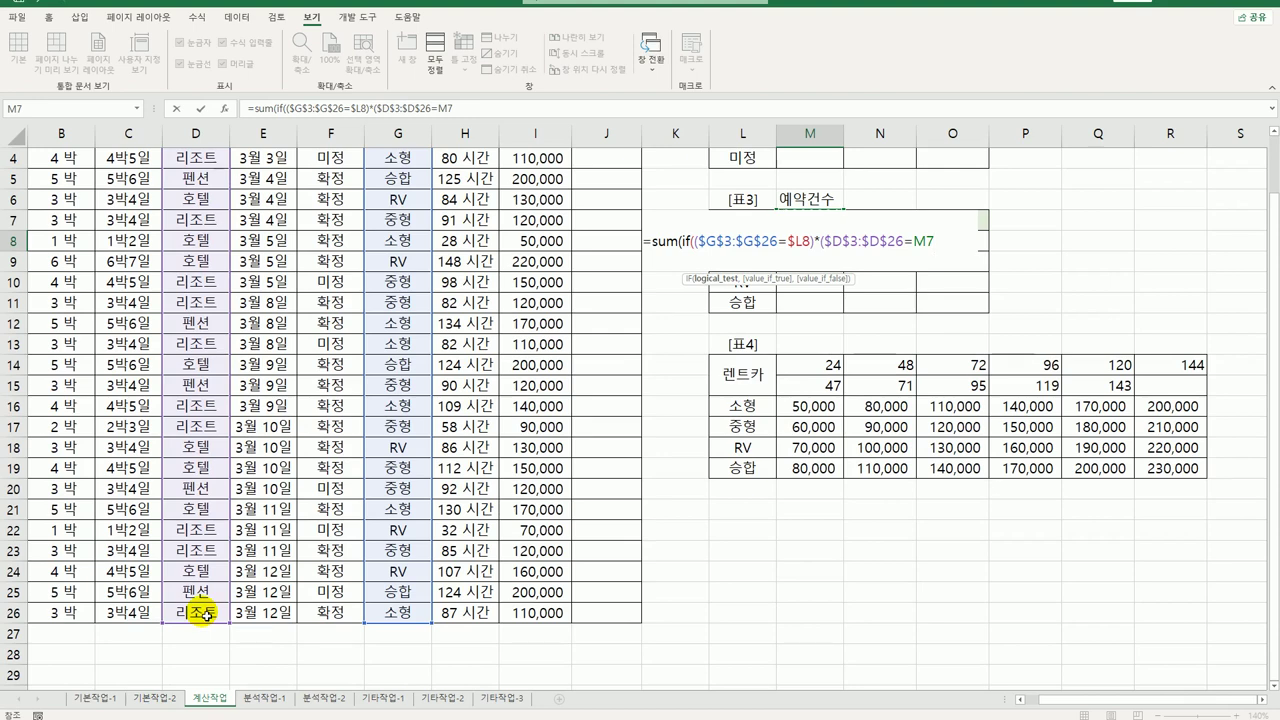
pyautogui.press('F4')
pyautogui.press('F4')
pyautogui.write(')')
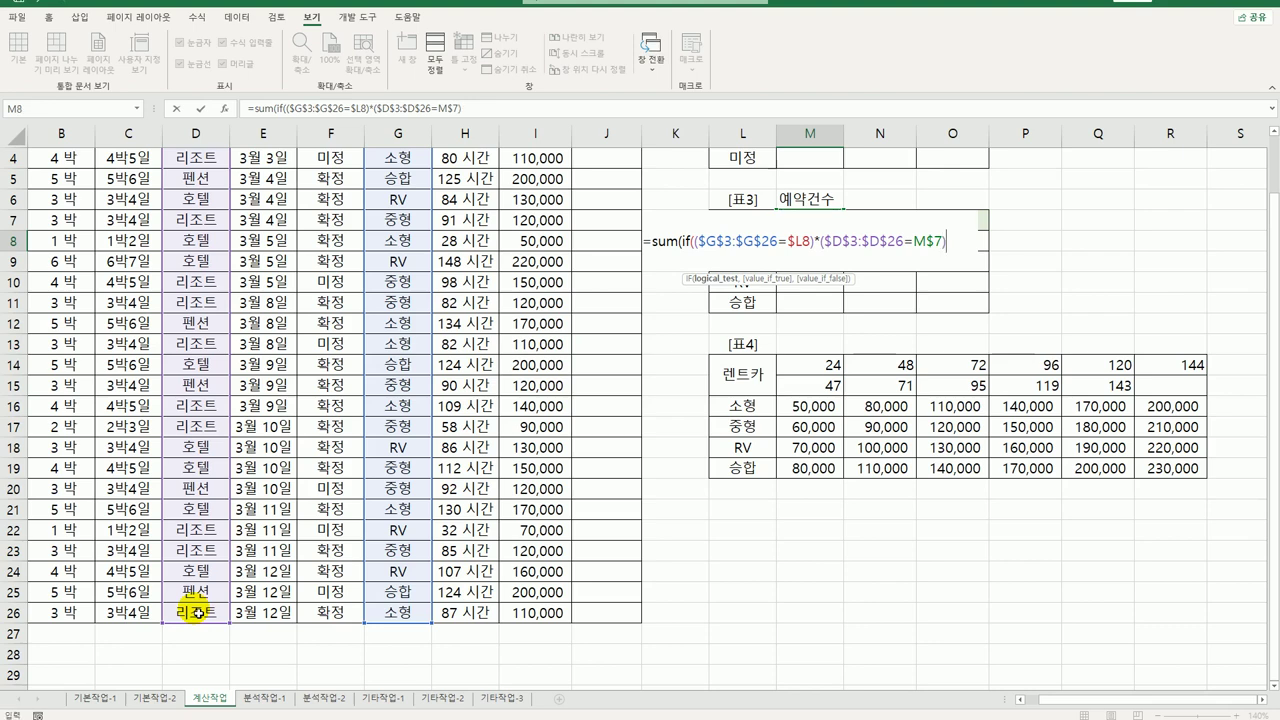
# Finish the M8 formula with ,1)&"건" and enter it as an array formula, accepting Excel's proposed correction.
pyautogui.write(',')
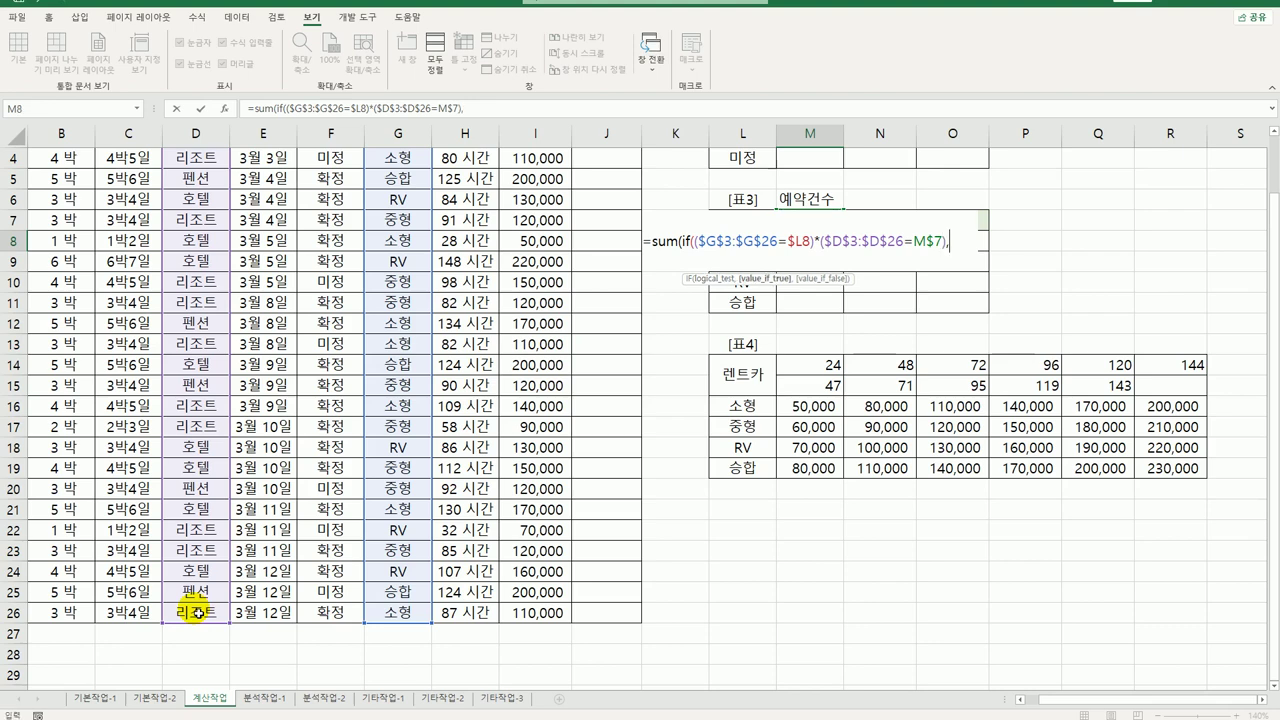
pyautogui.write('1)&')
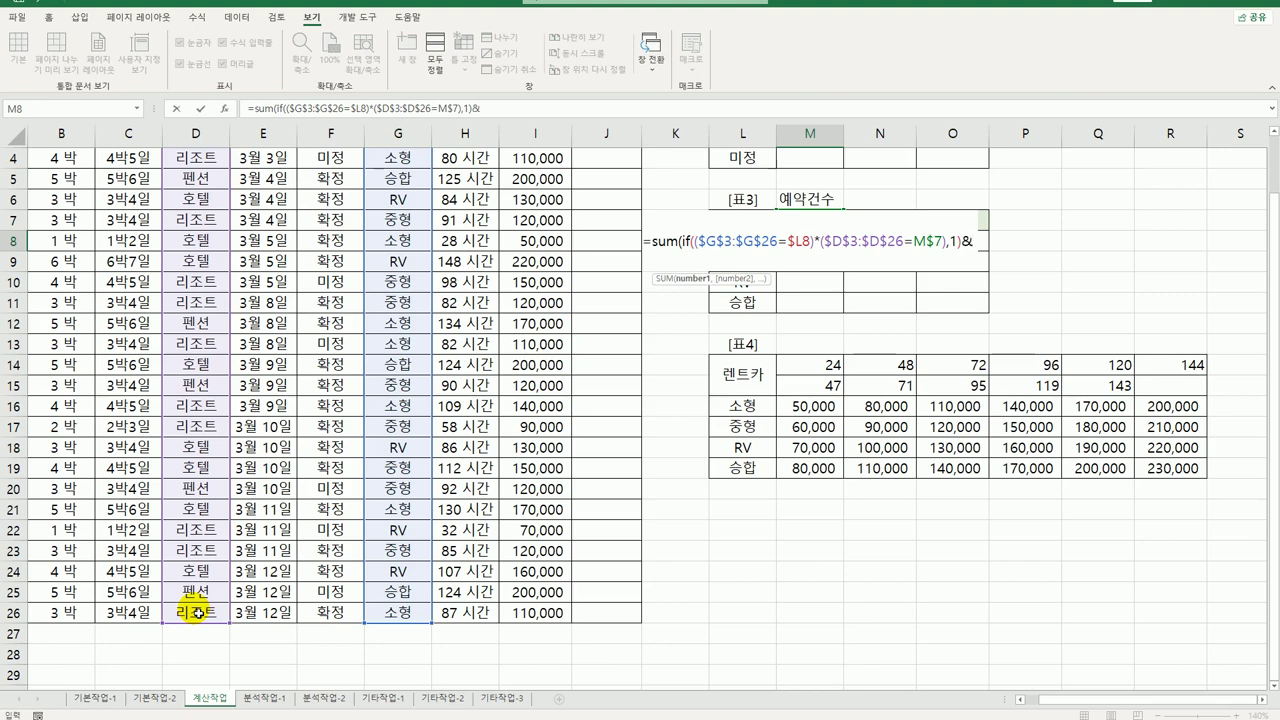
pyautogui.write('"건"')
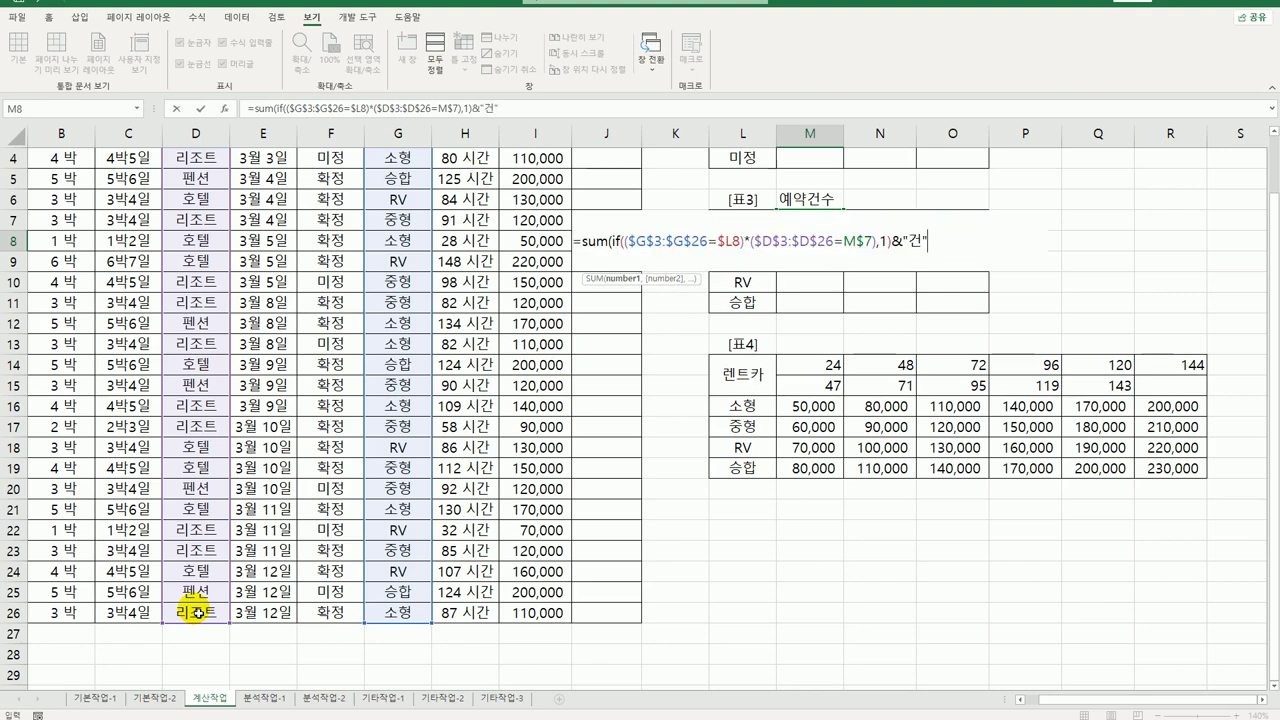
pyautogui.hotkey('ctrl', 'shift', 'Return')
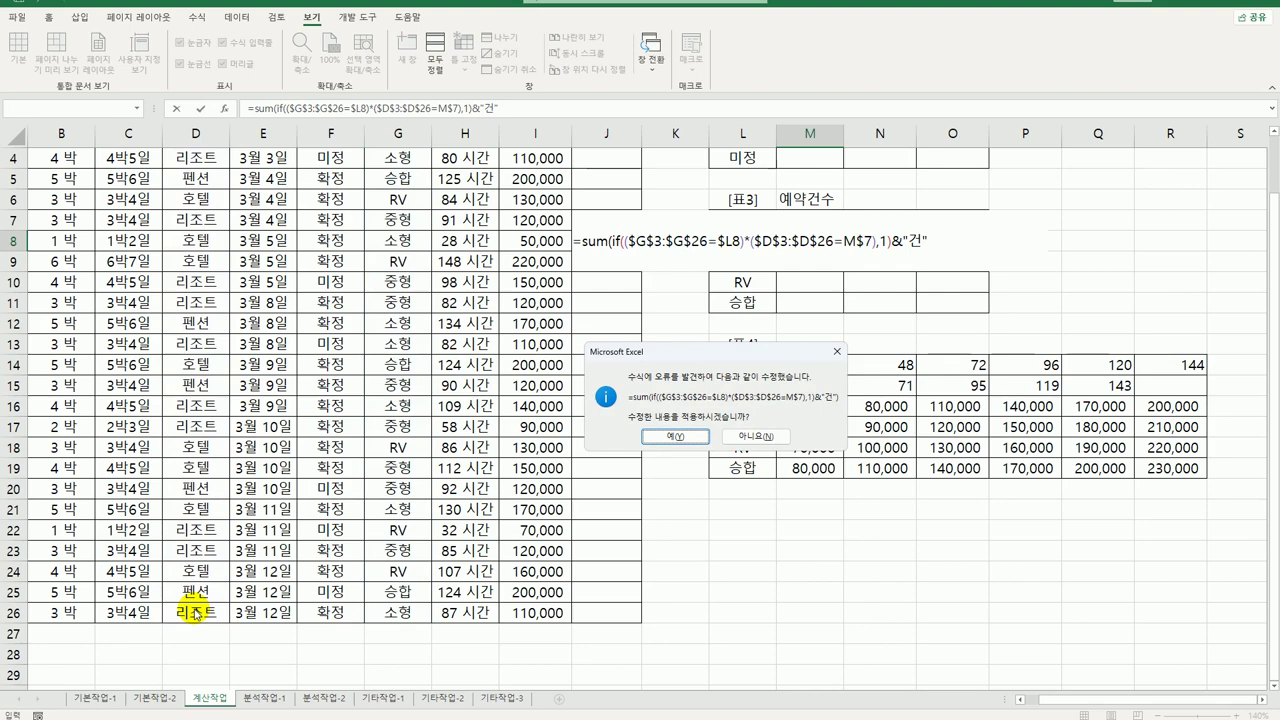
pyautogui.press('Return')
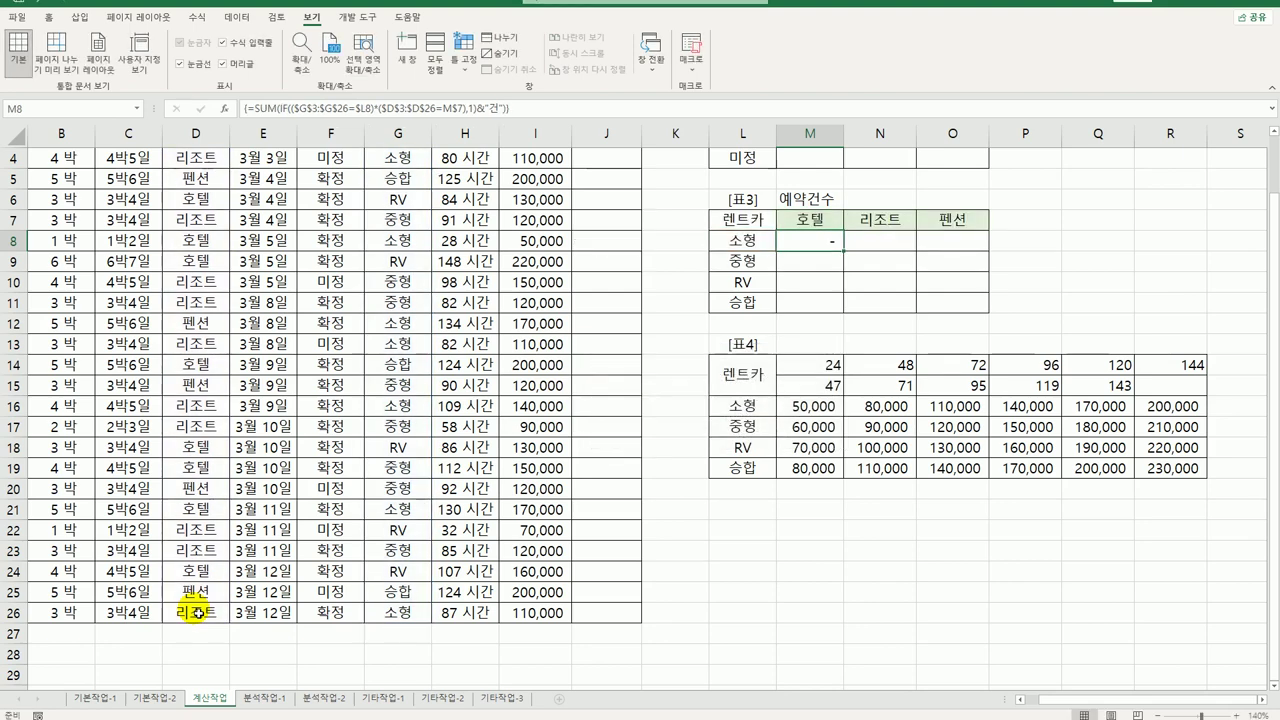
# Correct the M8 array formula so SUM closes before &"건", and fill it through M8:O11 of [표3].
pyautogui.doubleClick(820, 244)
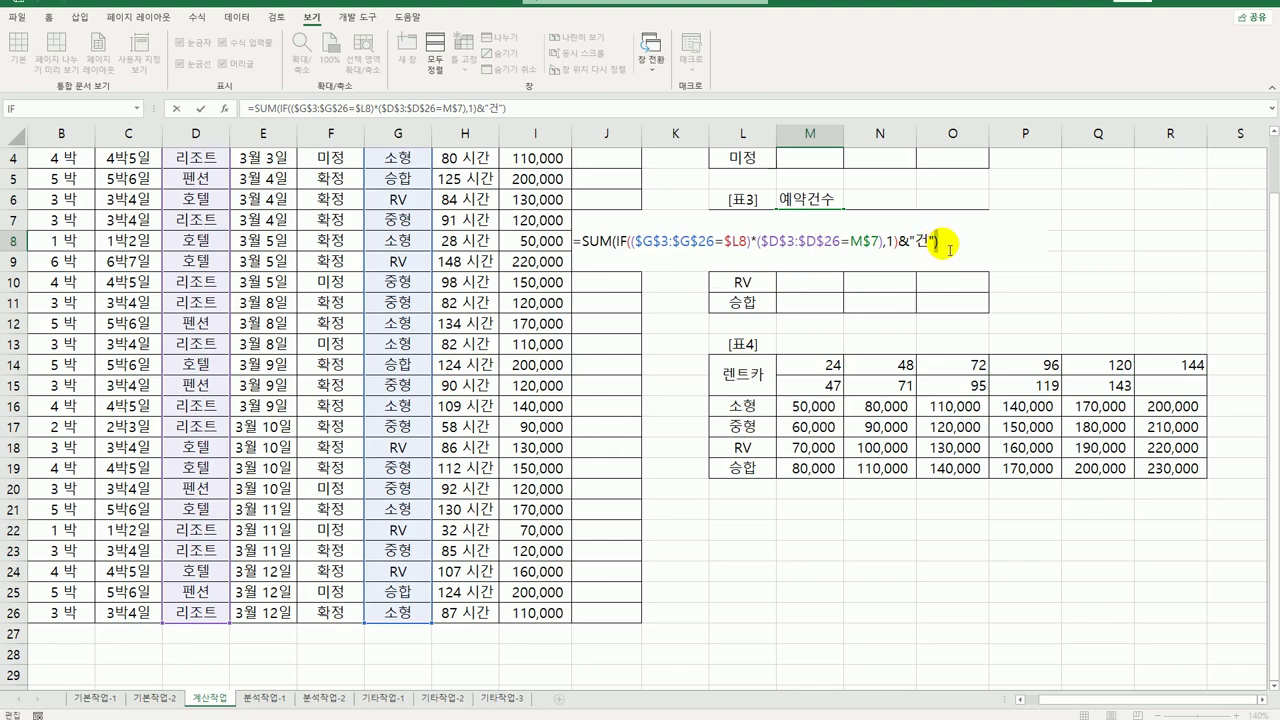
pyautogui.press('BackSpace')
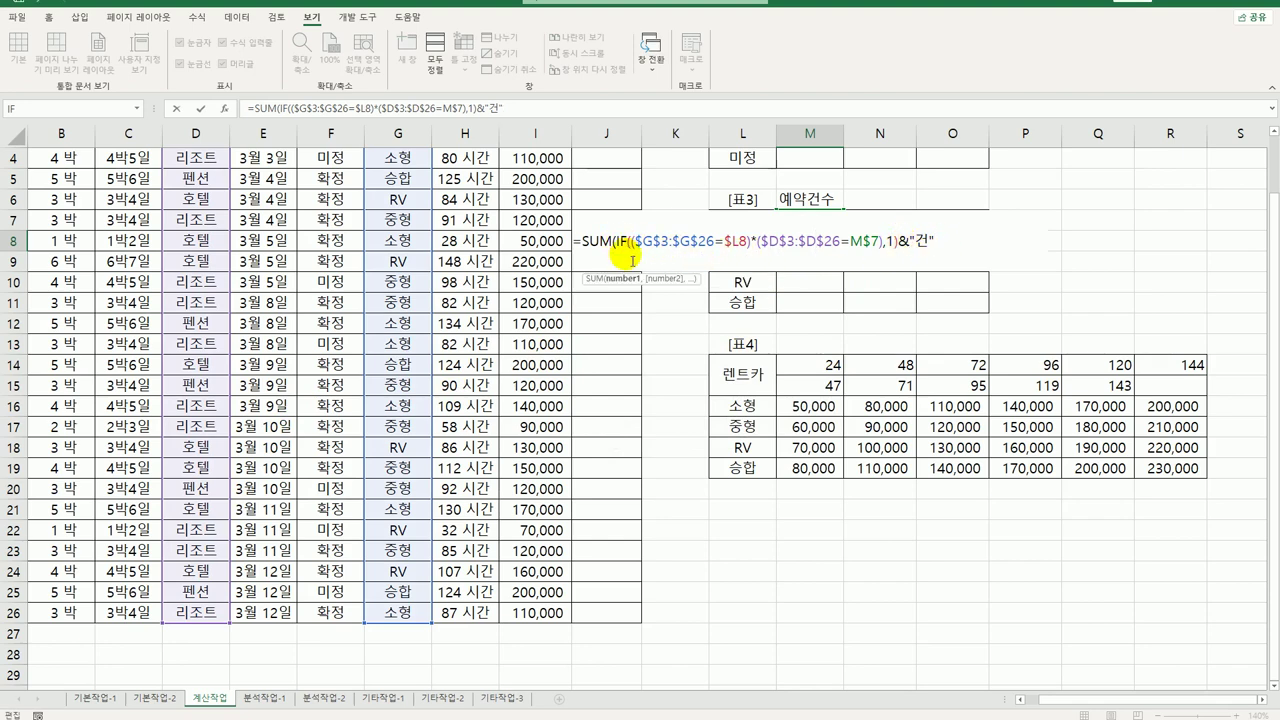
pyautogui.click(898, 242)
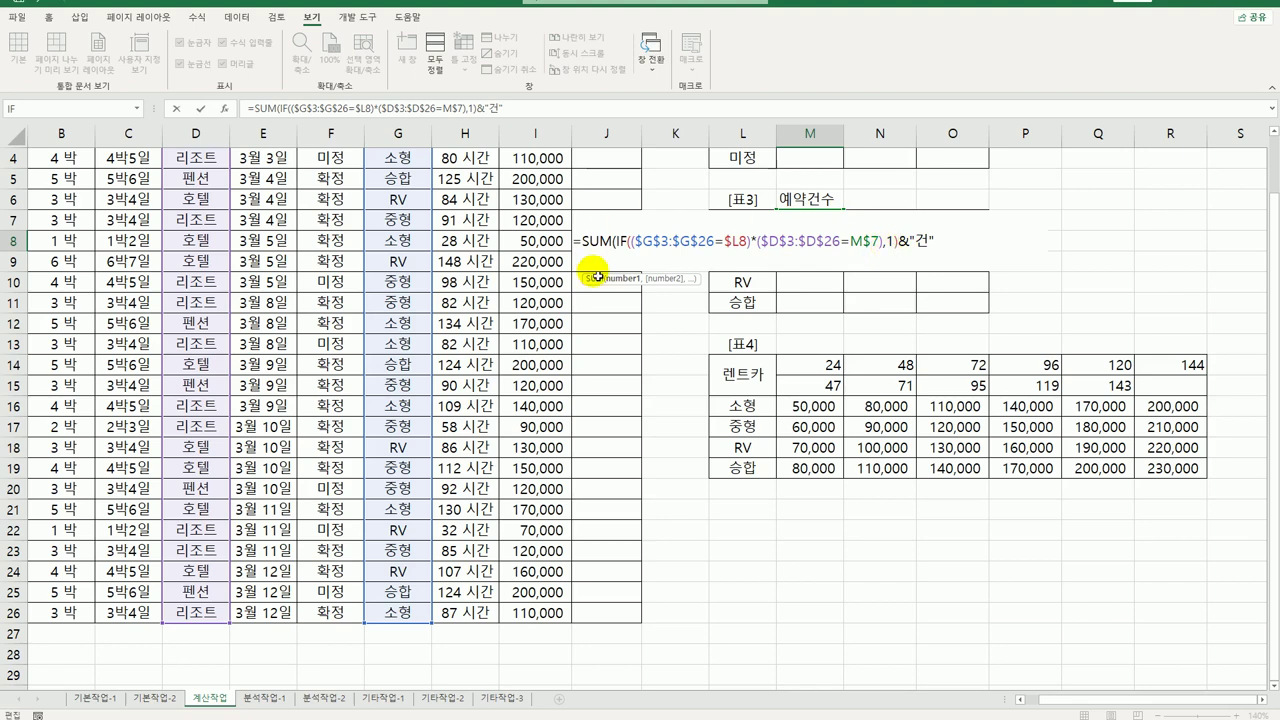
pyautogui.write(')')
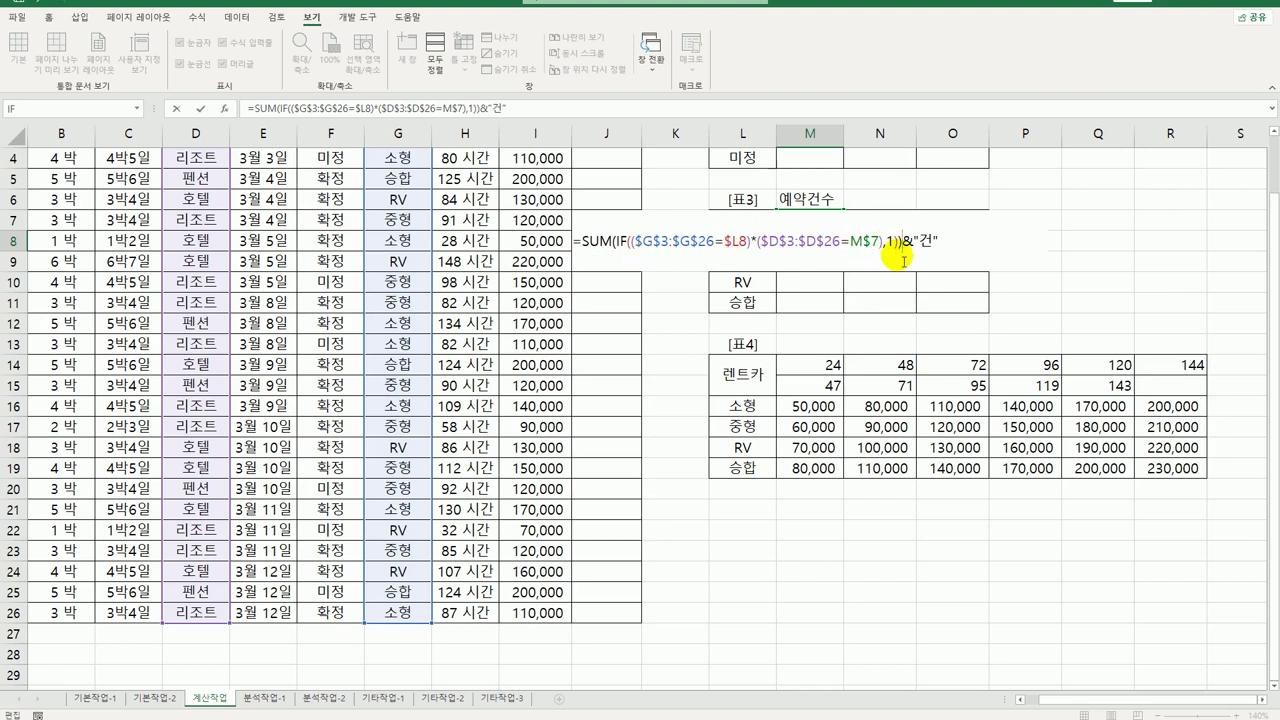
pyautogui.hotkey('ctrl', 'shift', 'Return')
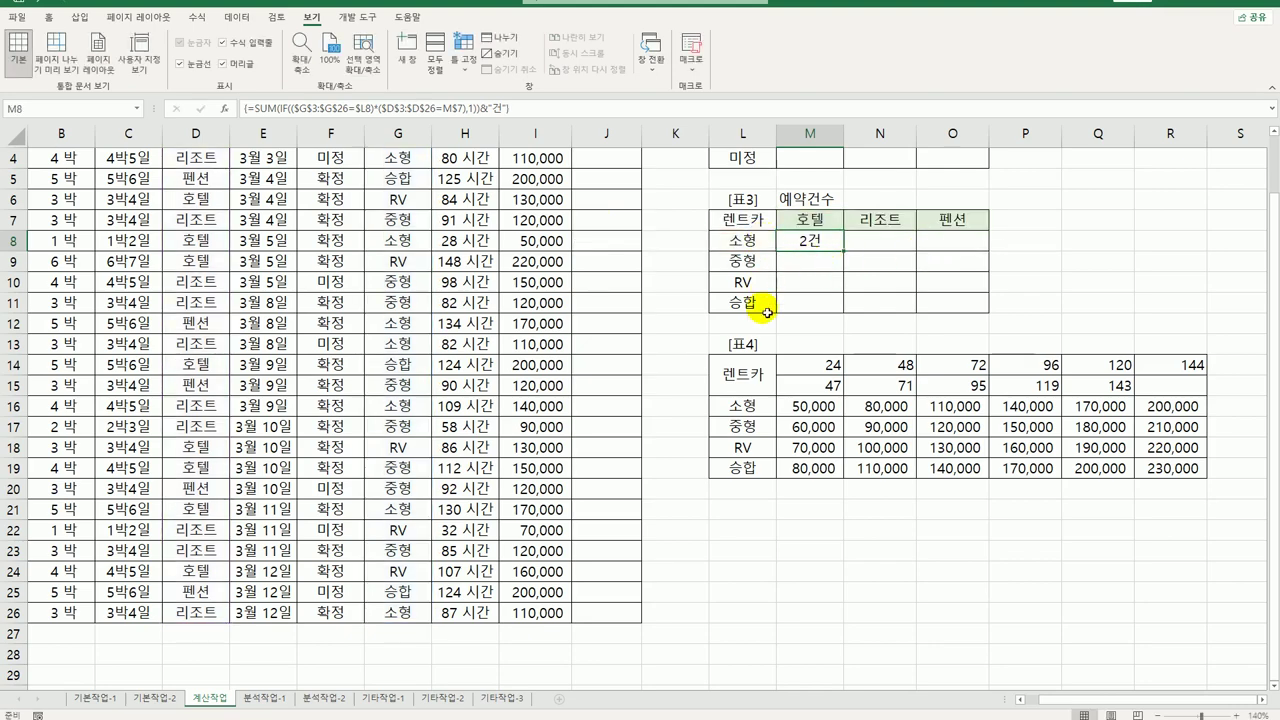
pyautogui.scroll(1, 813, 300)
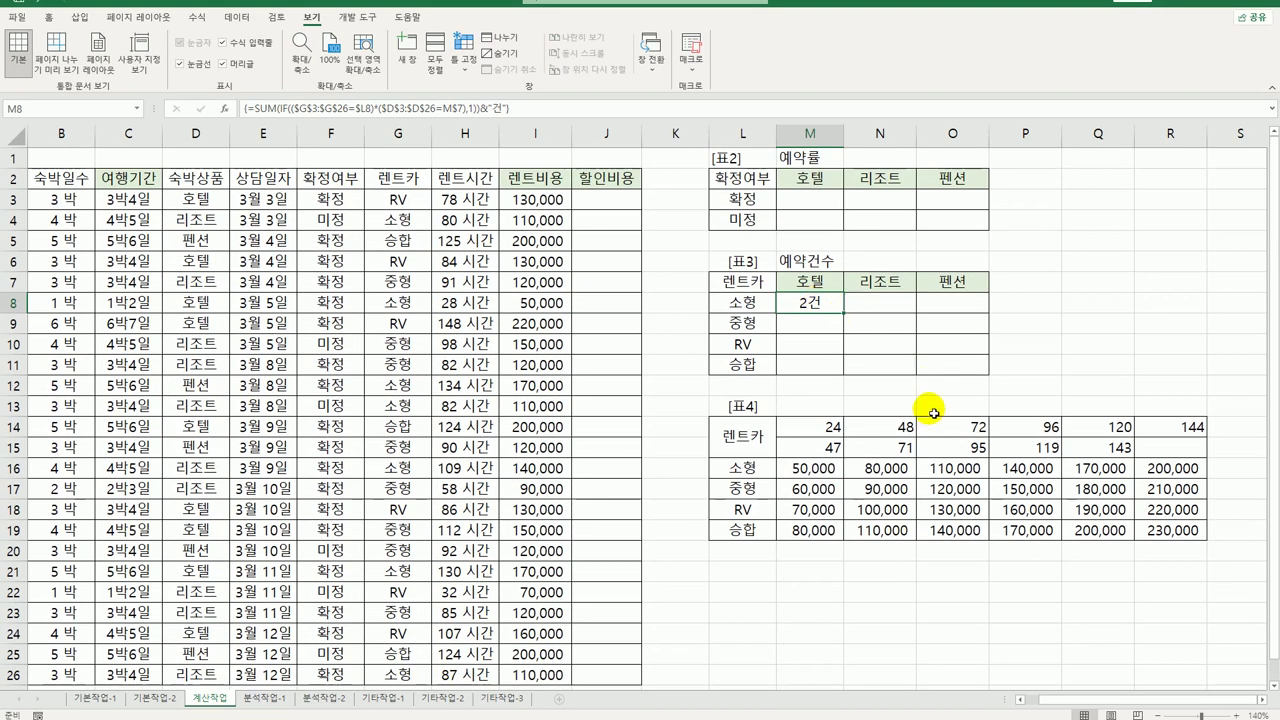
pyautogui.moveTo(845, 314); pyautogui.dragTo(977, 387)
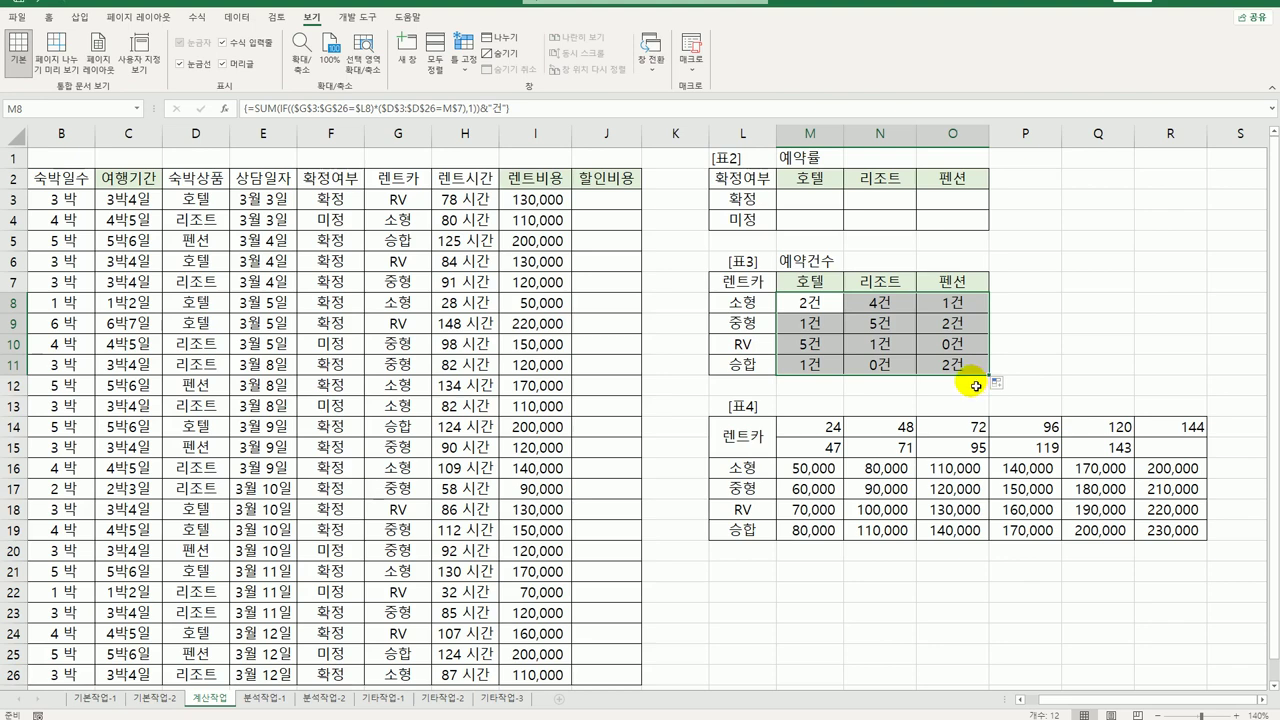
# Write =TEXT( ,"0%") in M3, the 확정/호텔 cell of [표2], leaving the value argument blank.
pyautogui.click(833, 205)
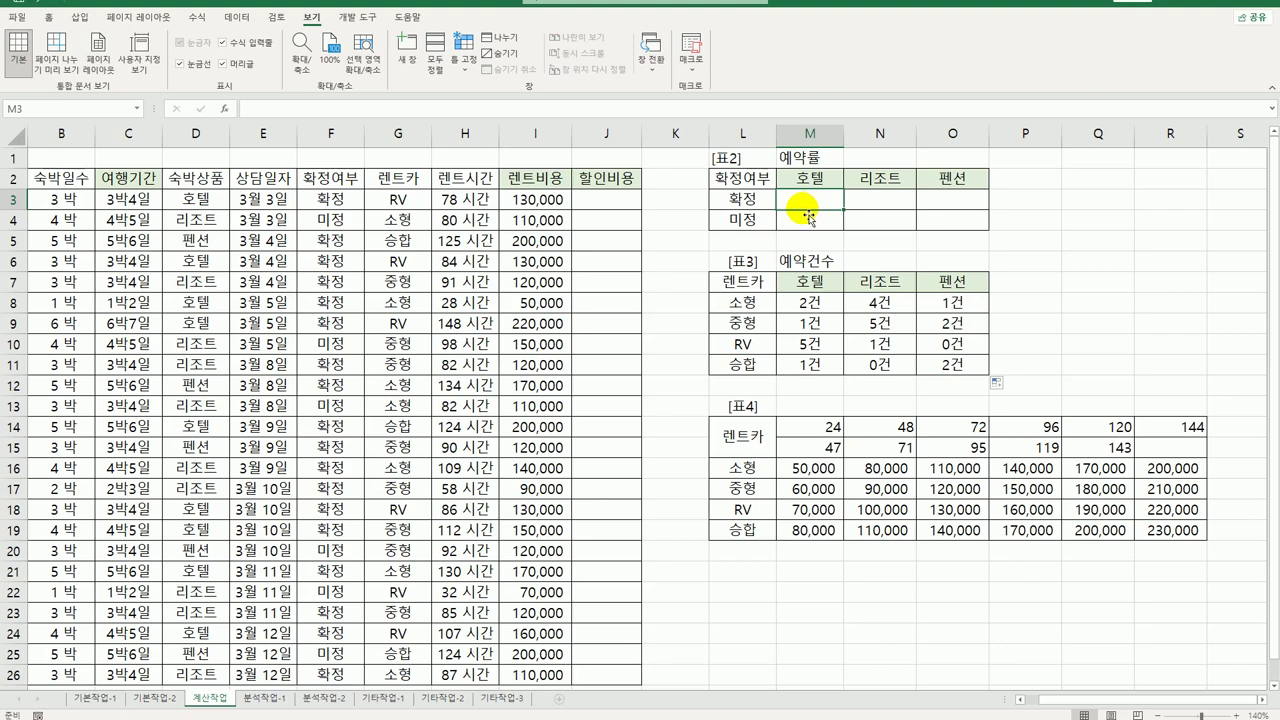
pyautogui.write('=')
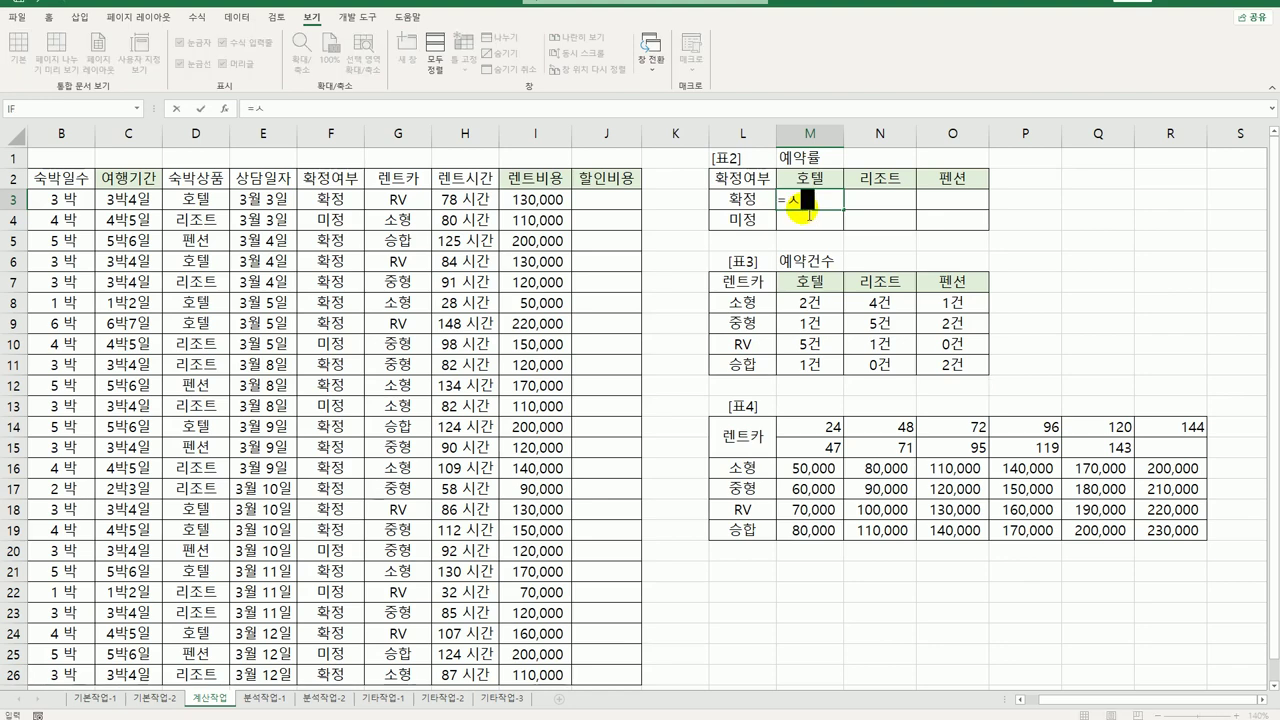
pyautogui.write('TEXT(')
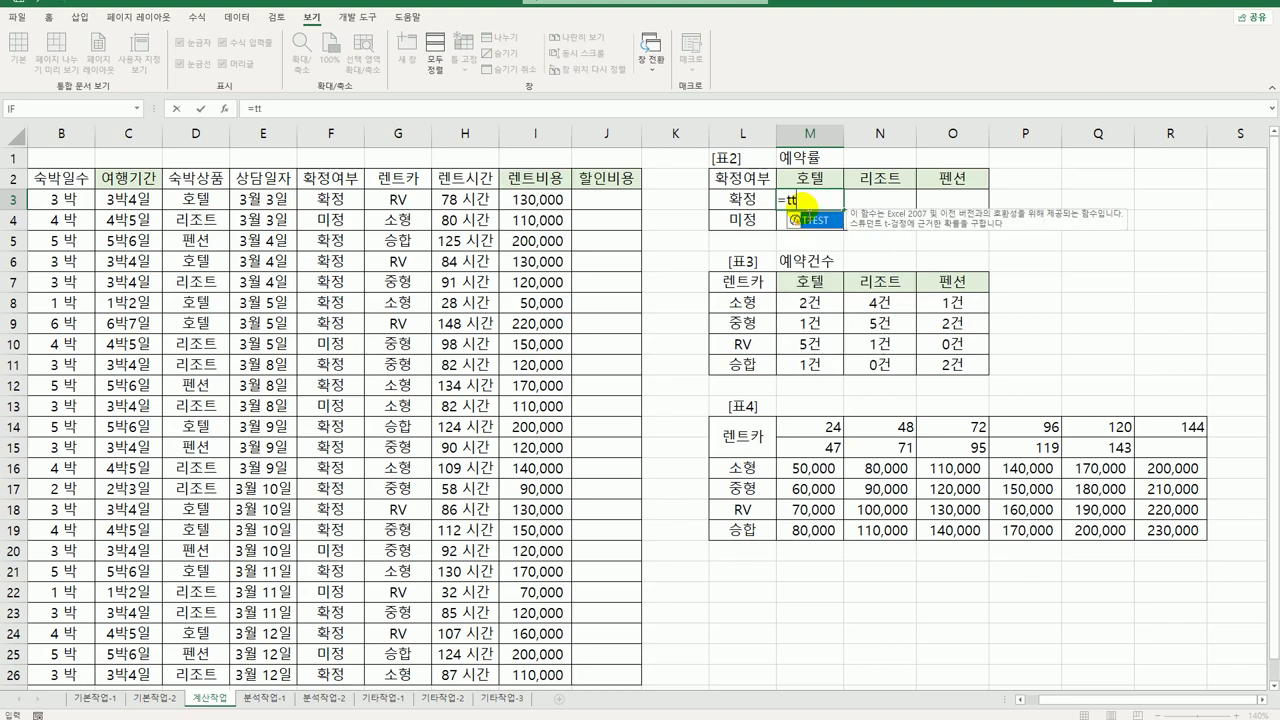
pyautogui.write(' ,')
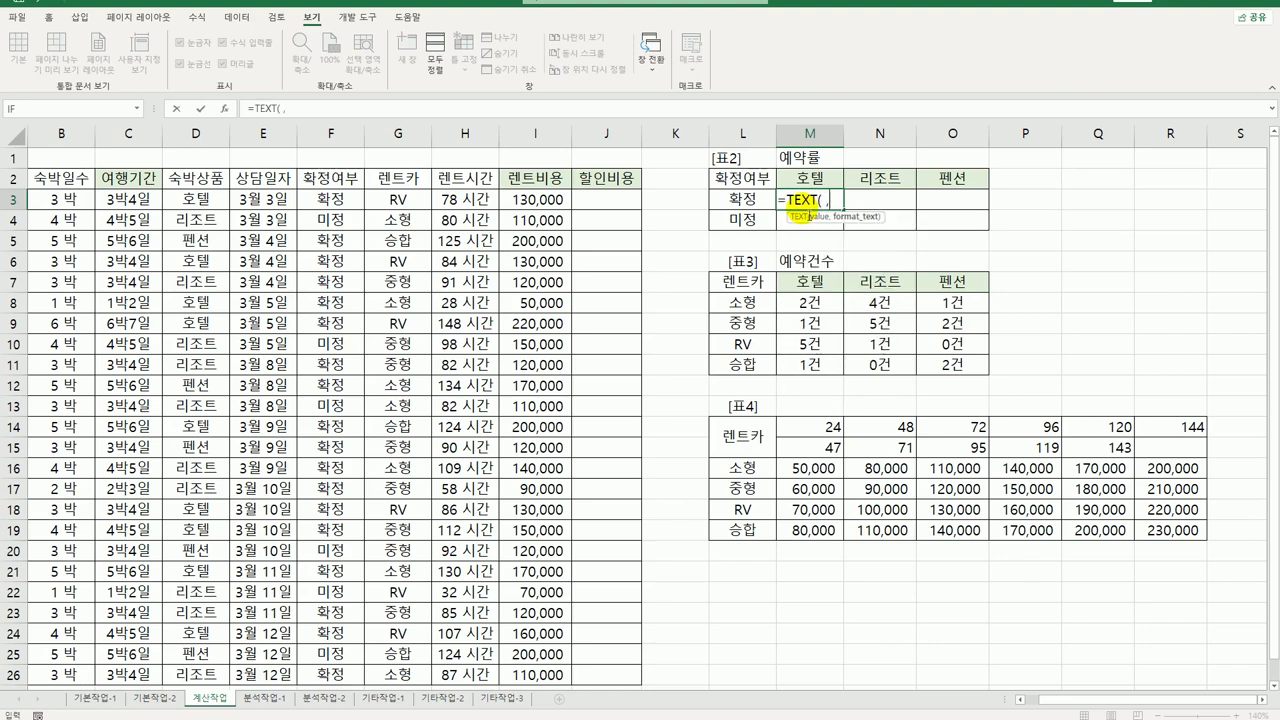
pyautogui.write('"0%"')
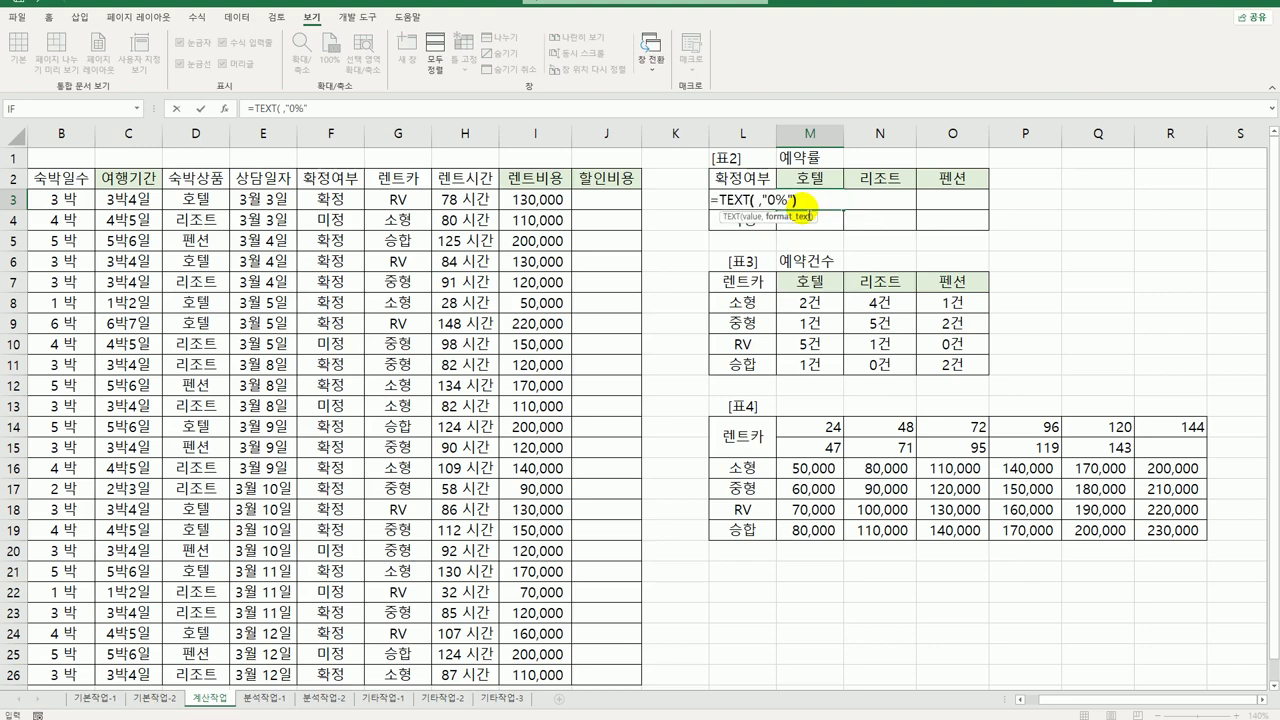
pyautogui.write(')')
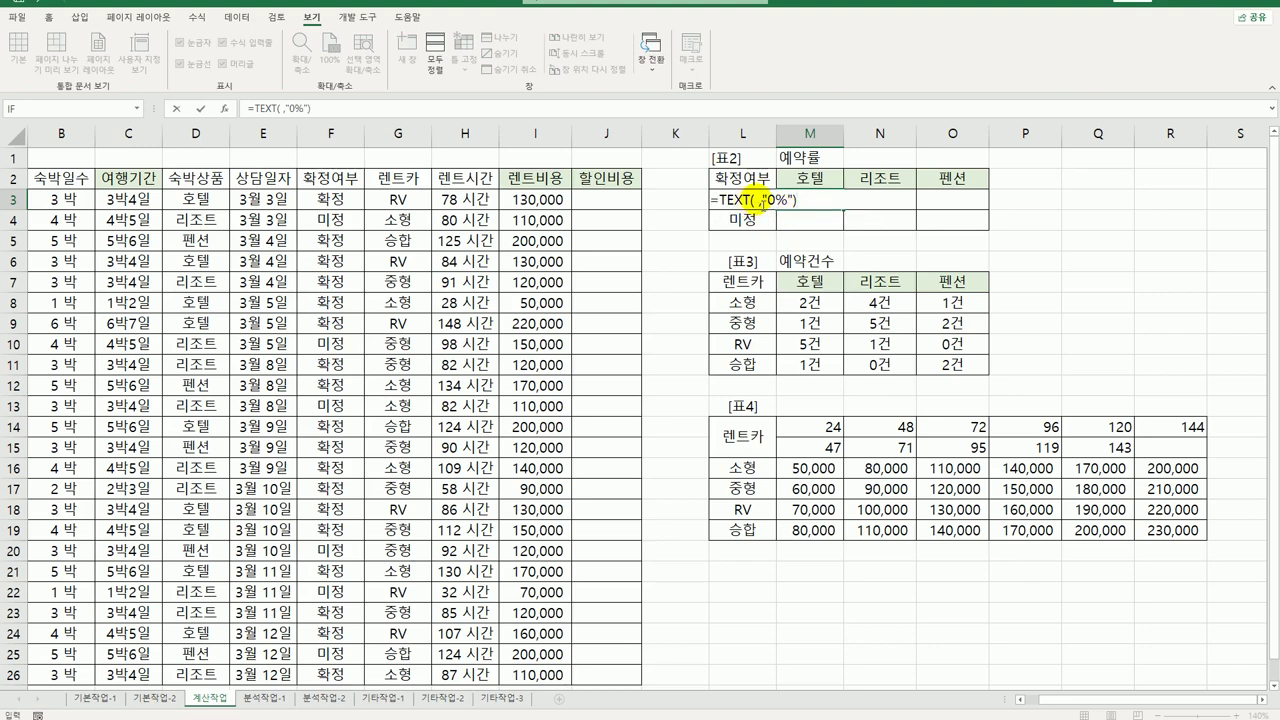
# Start a nested COUNT(IF(( expression in the blank value argument of M3's TEXT function.
pyautogui.click(757, 200)
pyautogui.click(757, 200)
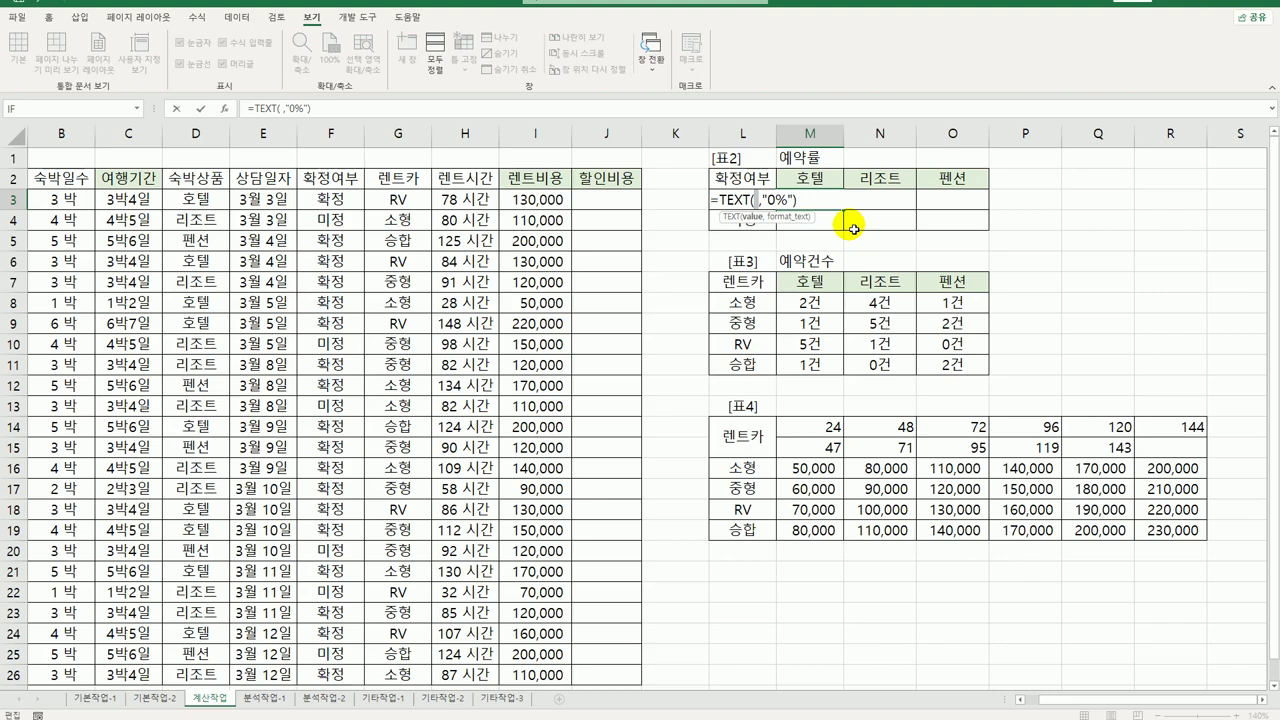
pyautogui.write('coun')
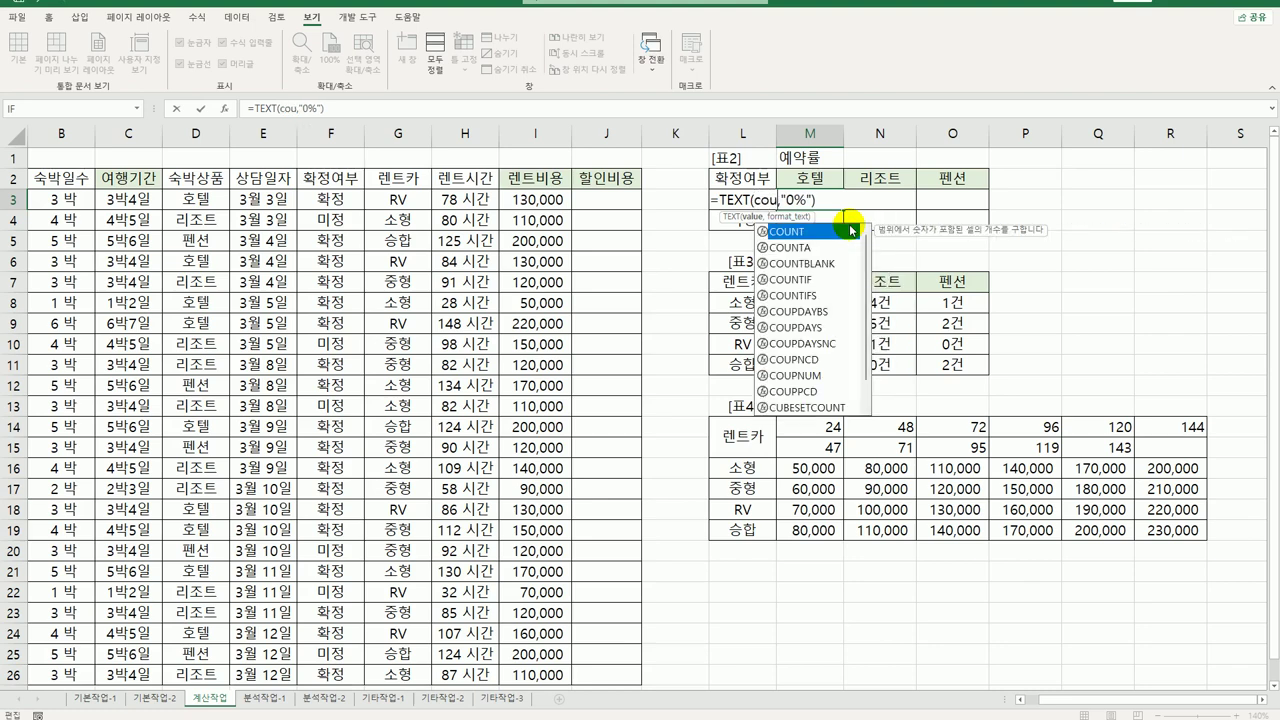
pyautogui.press('Tab')
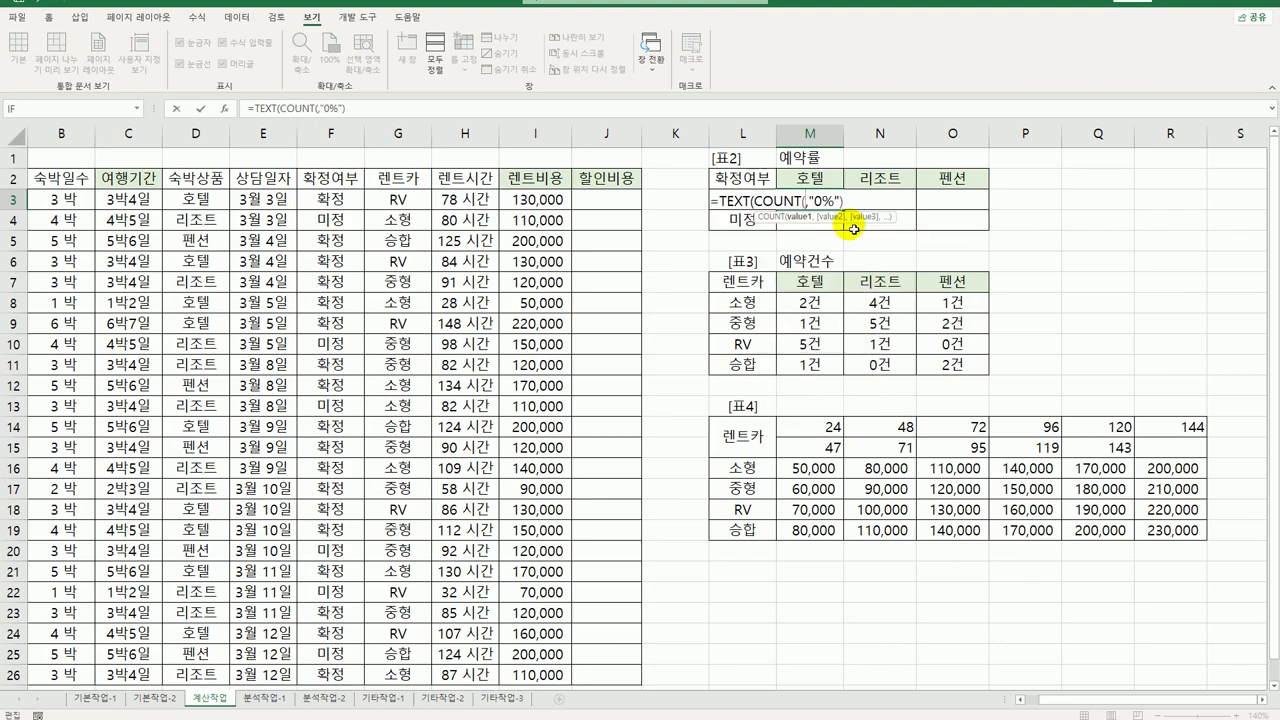
pyautogui.write('if(')
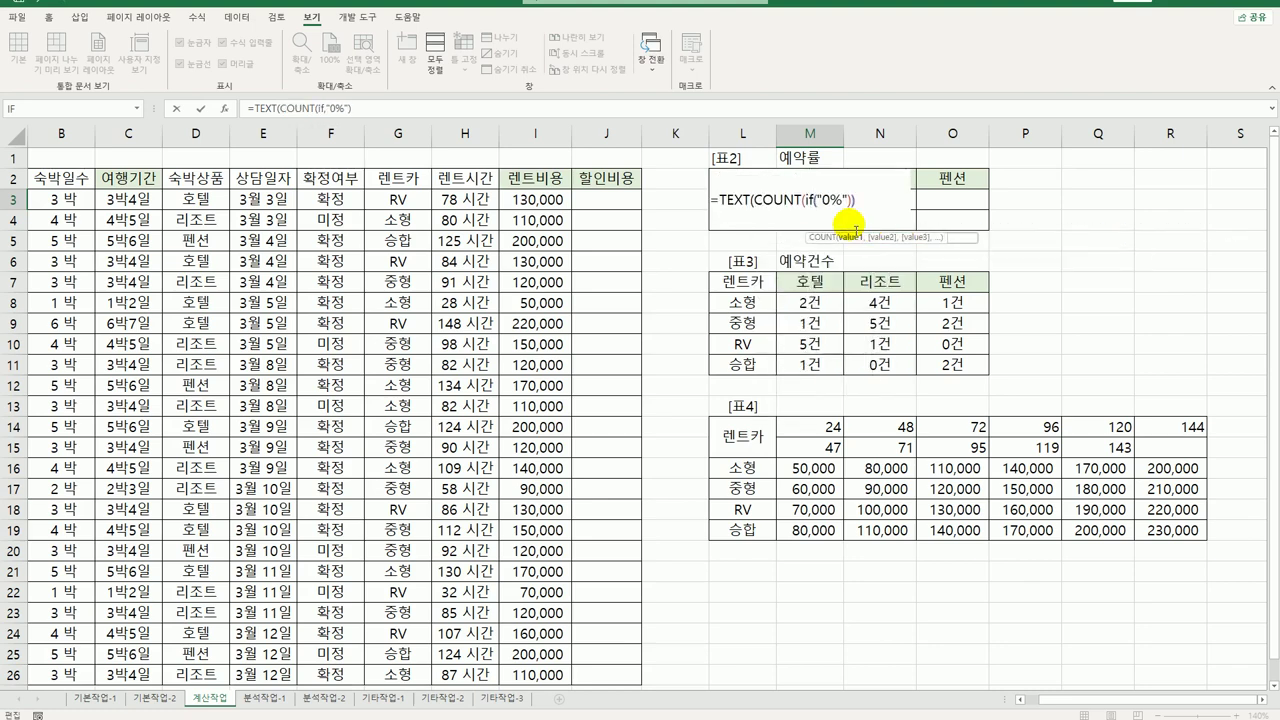
pyautogui.write('(')
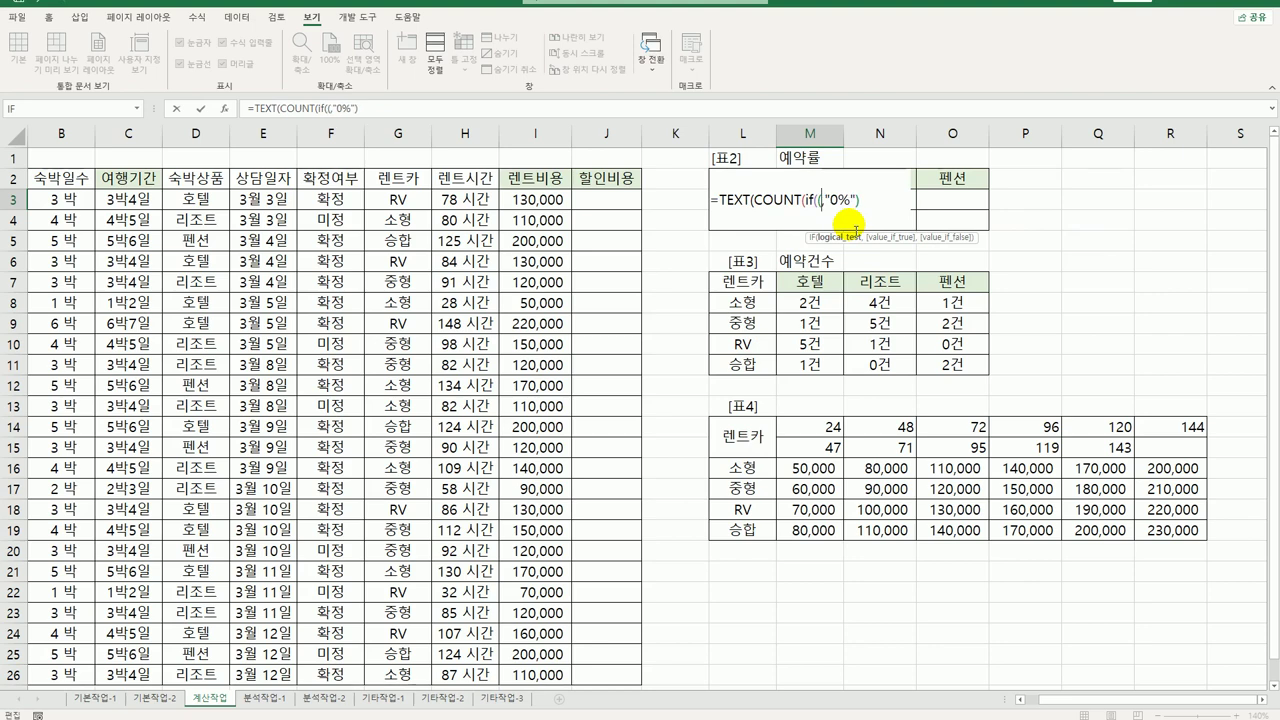
# Add the confirmation condition $F$3:$F$26=$L3 to the IF test in M3 and follow it with )*( for a second factor.
pyautogui.click(325, 199)
pyautogui.moveTo(325, 199); pyautogui.dragTo(318, 606)
pyautogui.scroll(1, 391, 560)
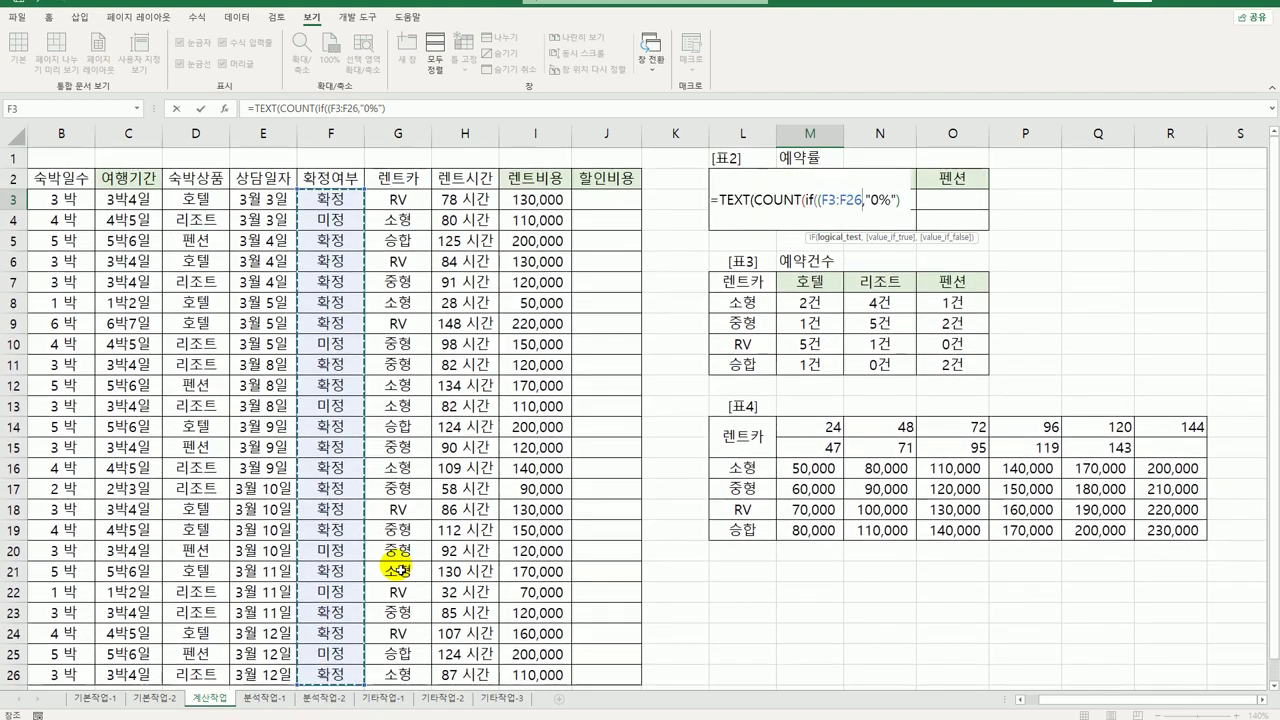
pyautogui.press('F4')
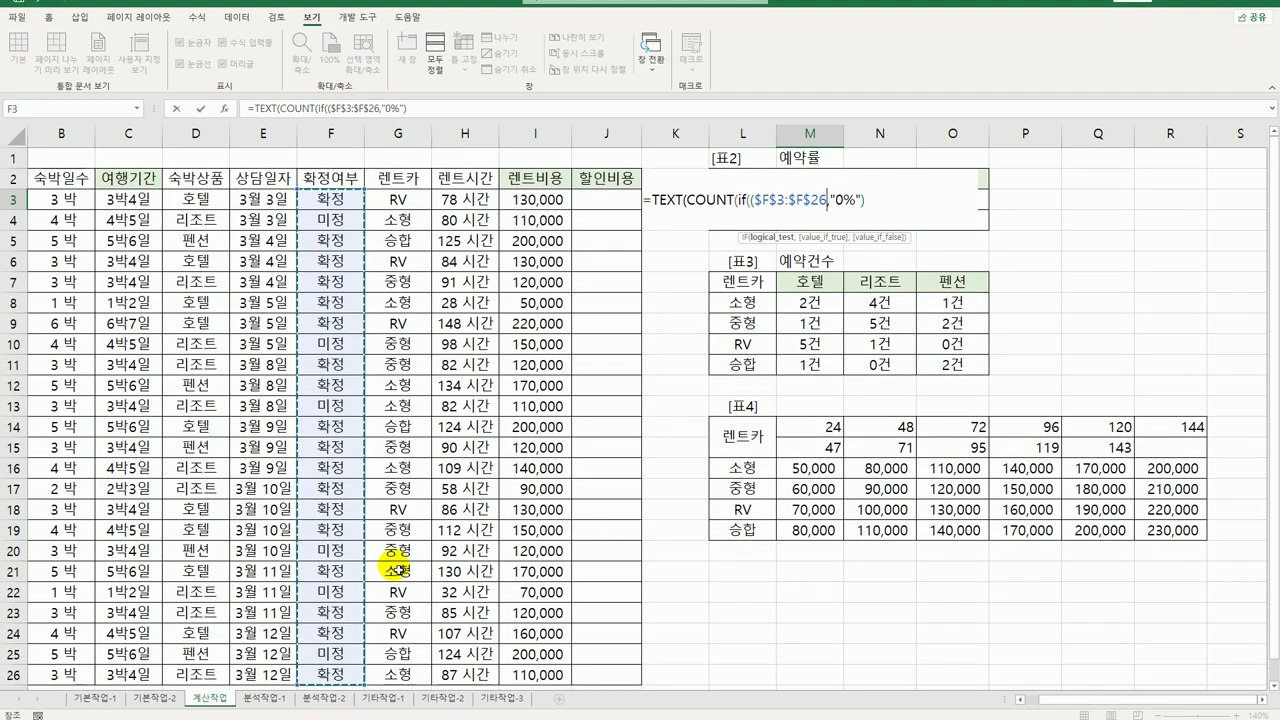
pyautogui.write('=')
pyautogui.press('Left')
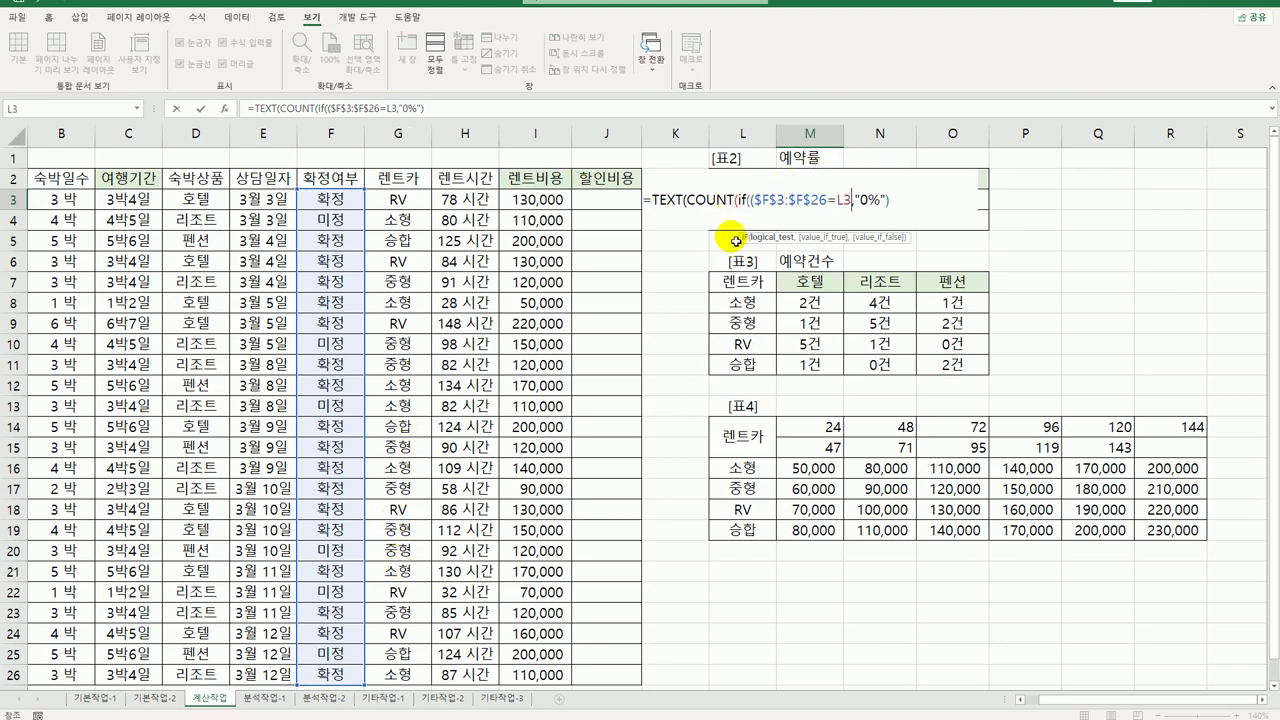
pyautogui.press('F4')
pyautogui.press('F4')
pyautogui.press('F4')
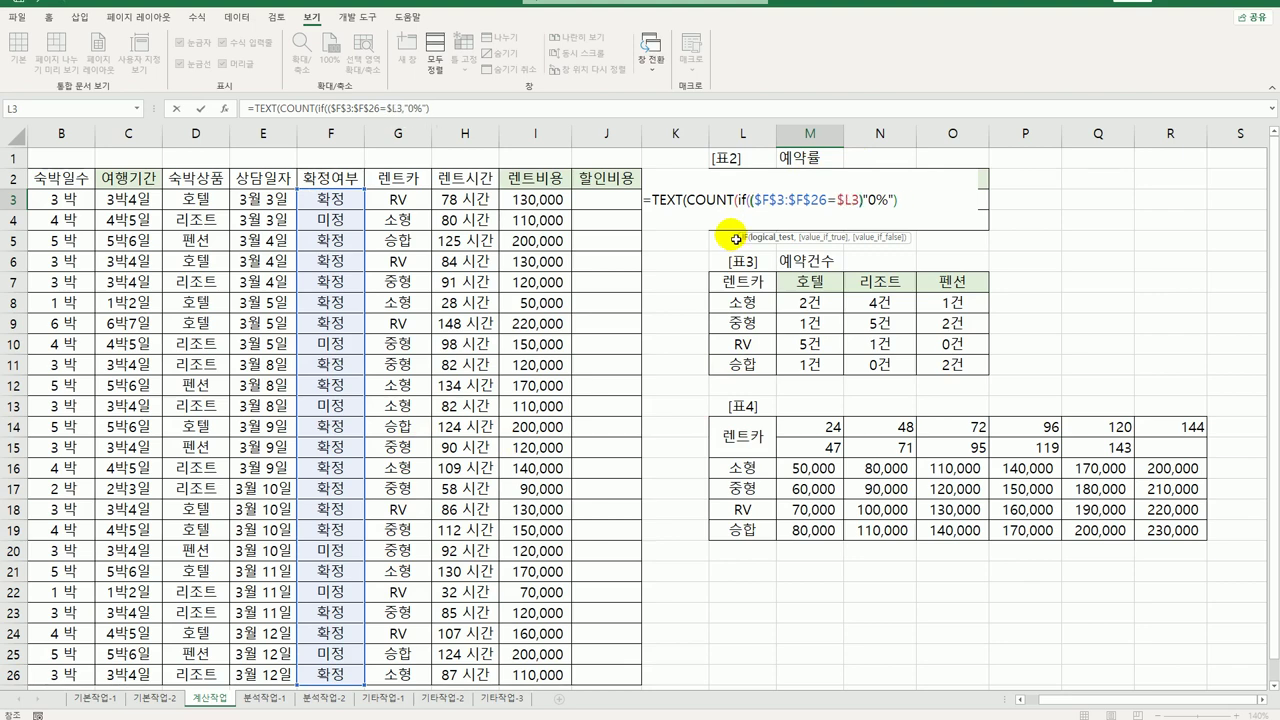
pyautogui.write(')*(')
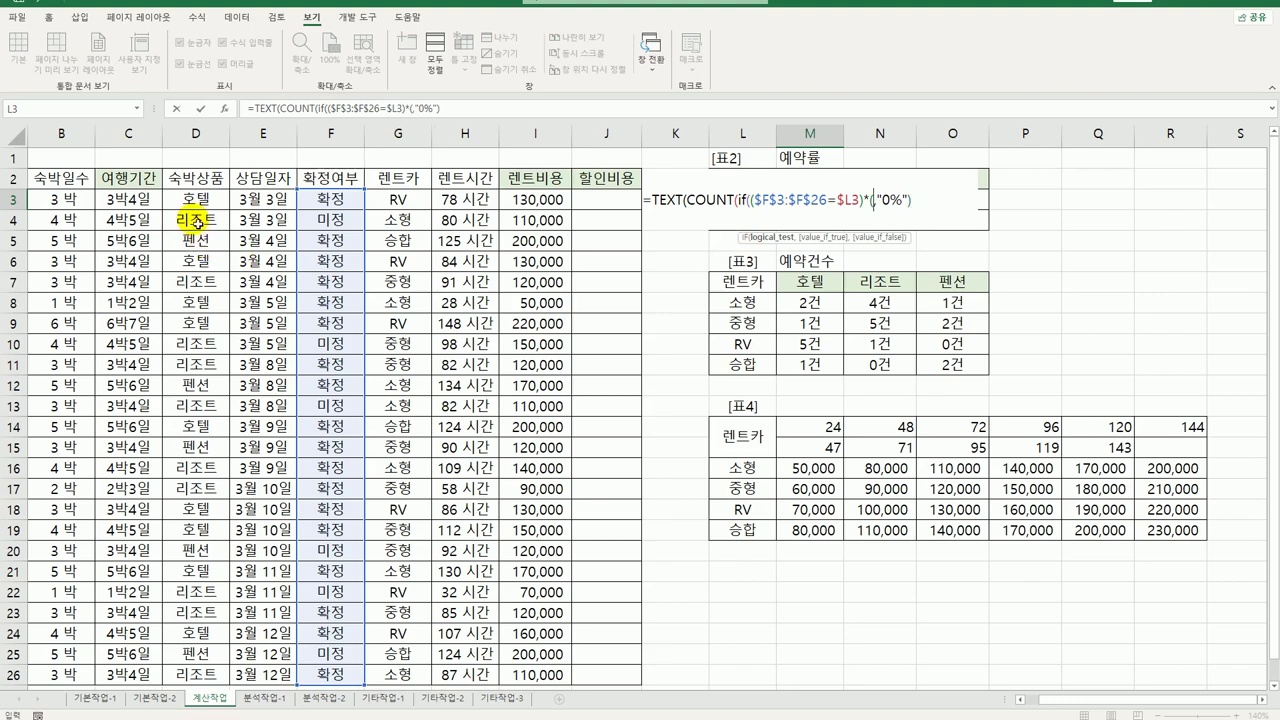
# Add the lodging-type condition $D$3:$D$26=M$2 as the second factor of the IF test in M3.
pyautogui.moveTo(185, 199); pyautogui.dragTo(198, 690)
pyautogui.press('F4')
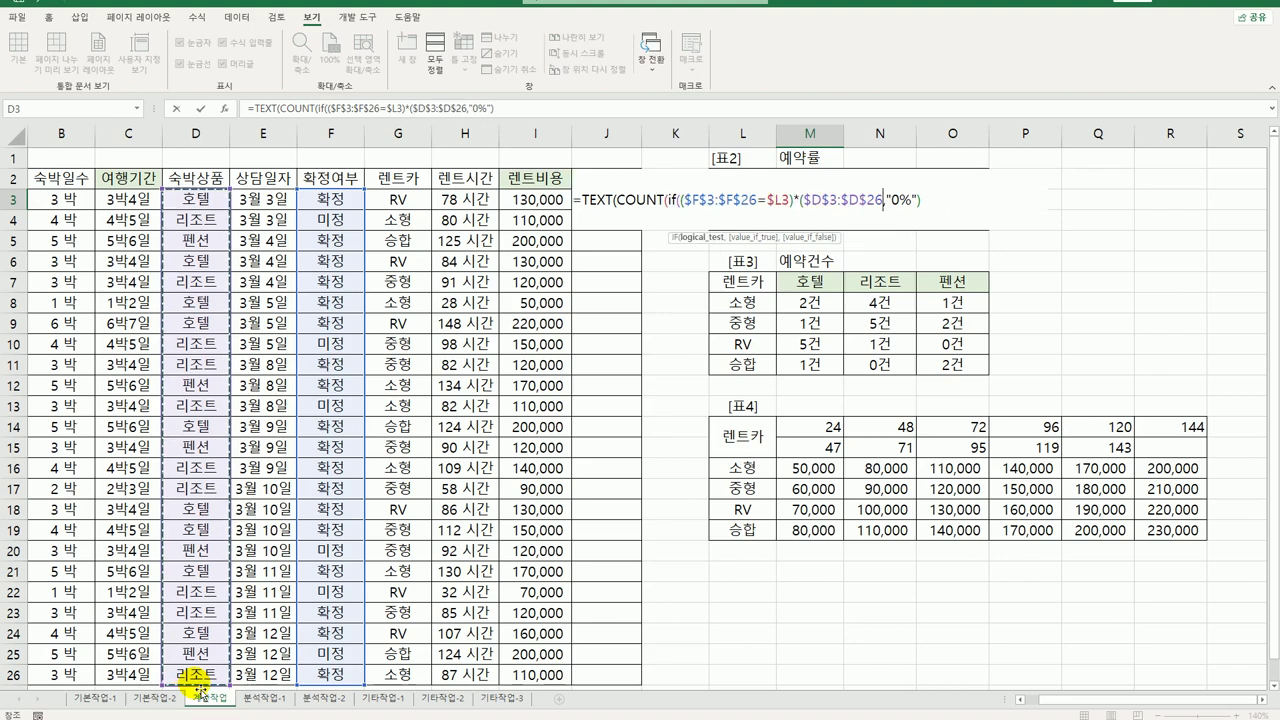
pyautogui.write('=')
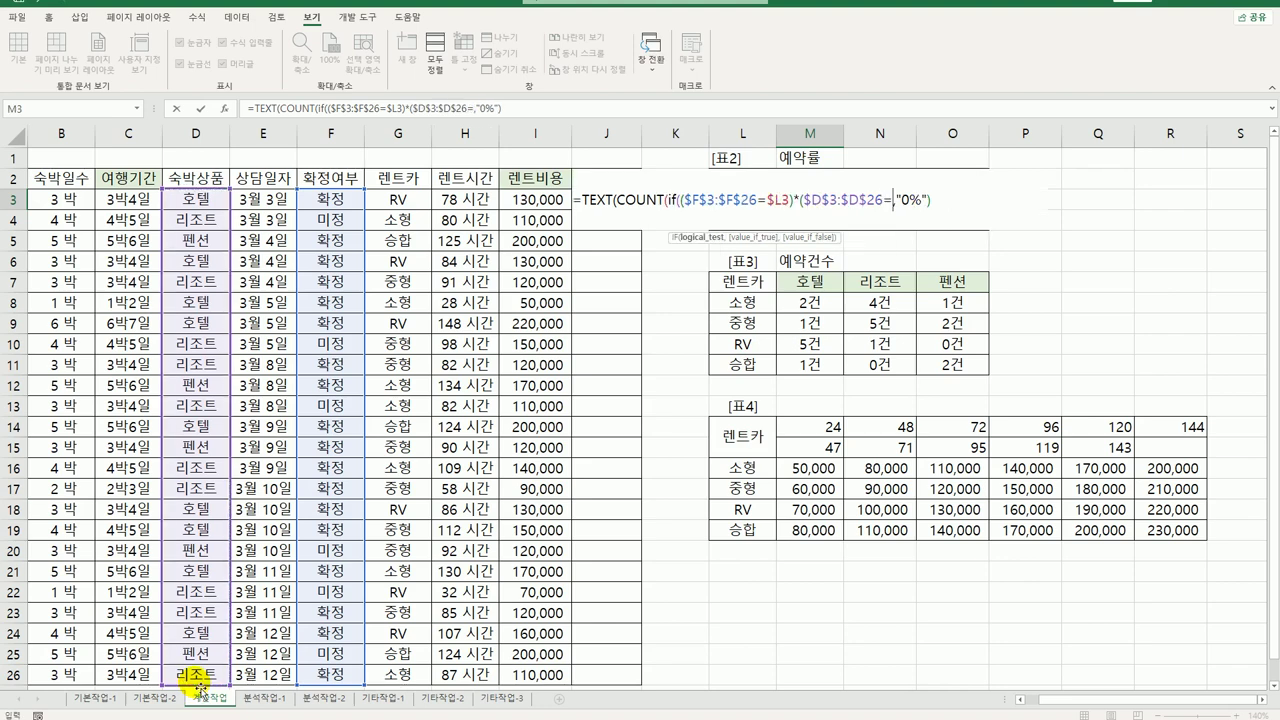
pyautogui.press('Up')
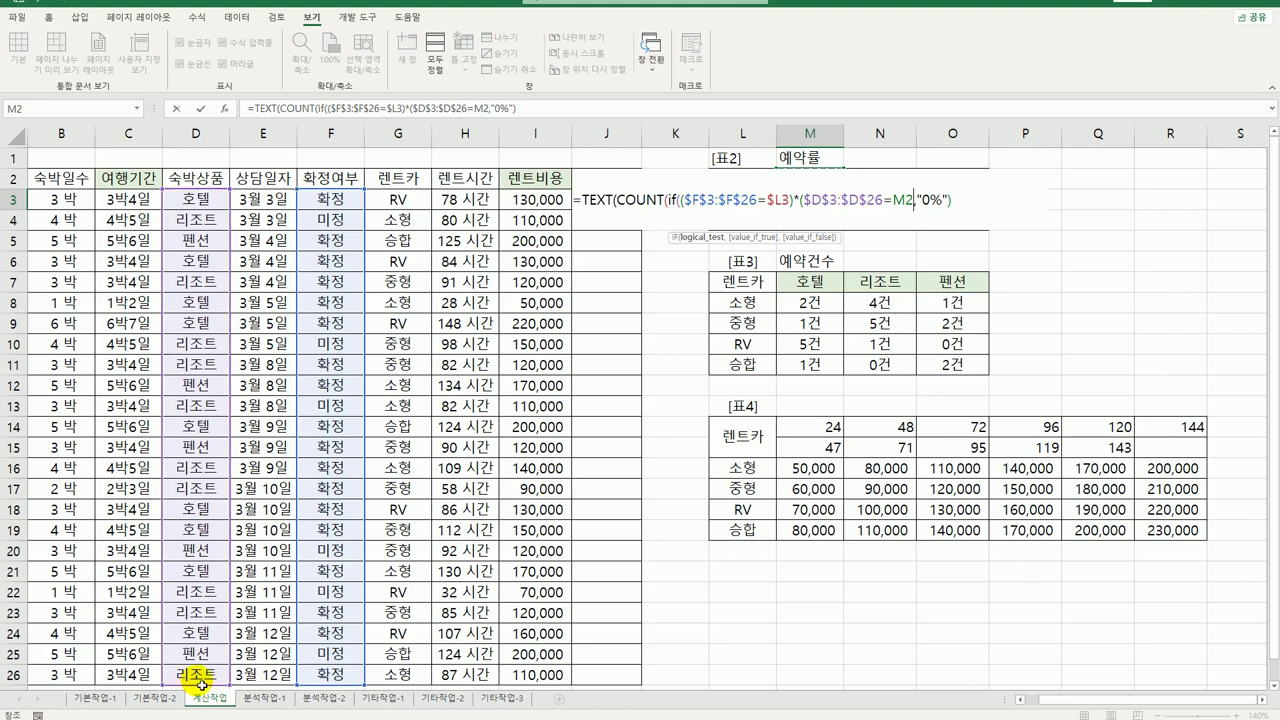
pyautogui.press('F4')
pyautogui.press('F4')
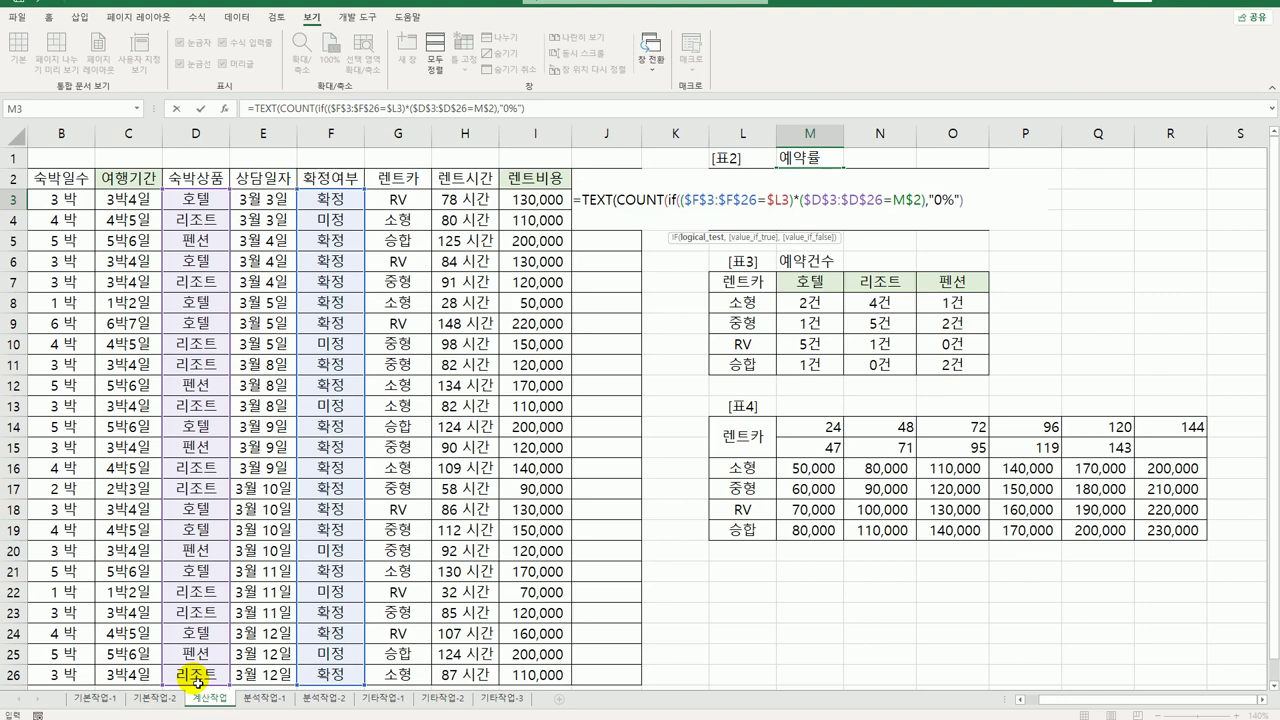
# Set the IF's true value to 1 in M3 and close both the IF and COUNT functions.
pyautogui.write(',')
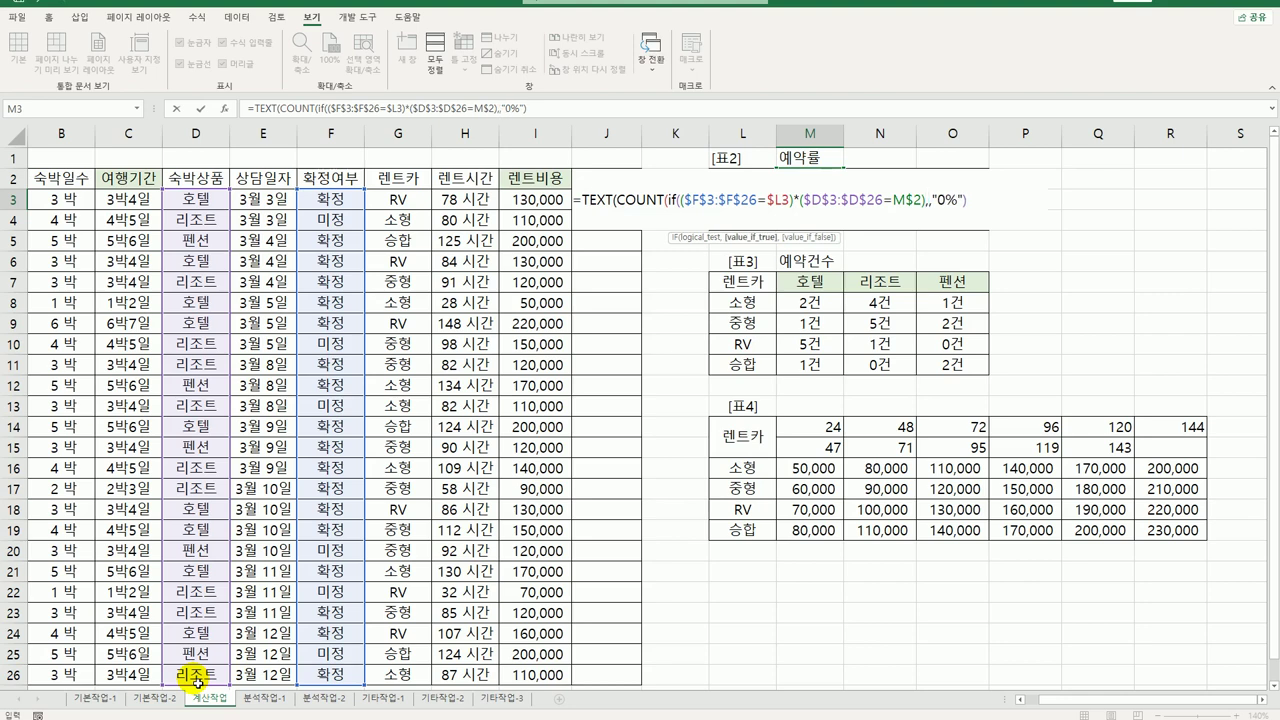
pyautogui.write('1)')
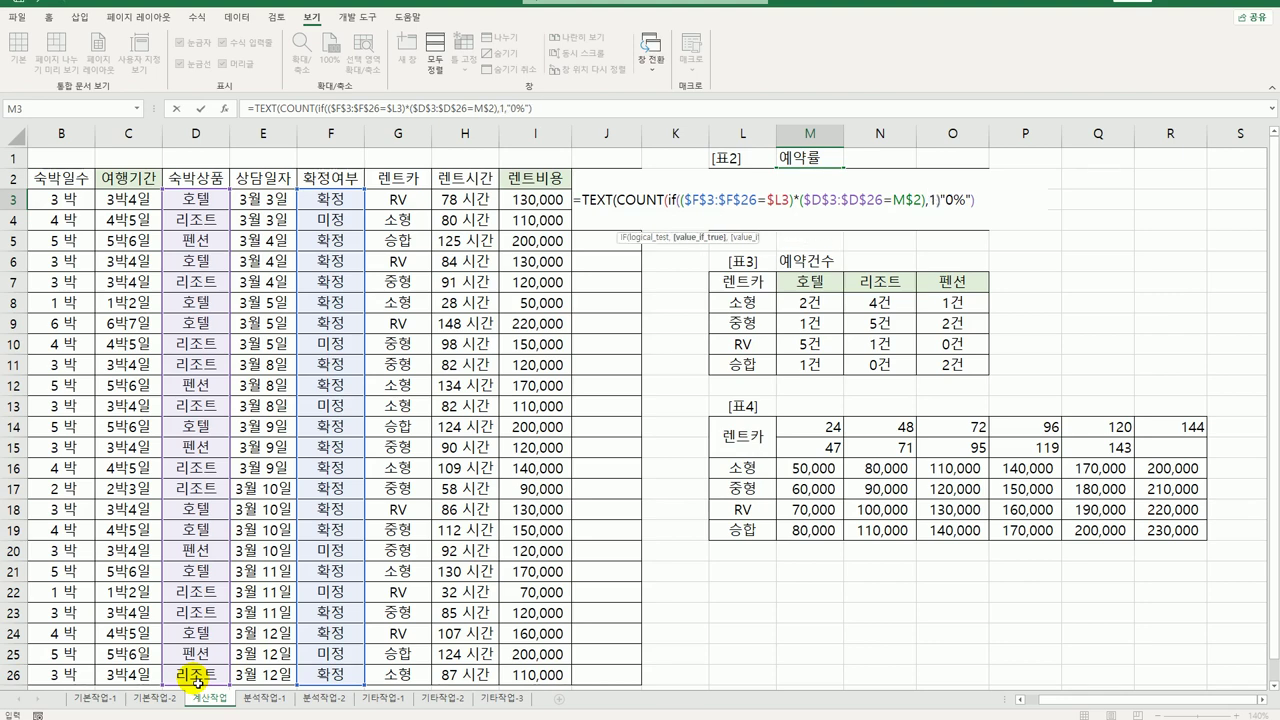
pyautogui.write(')')
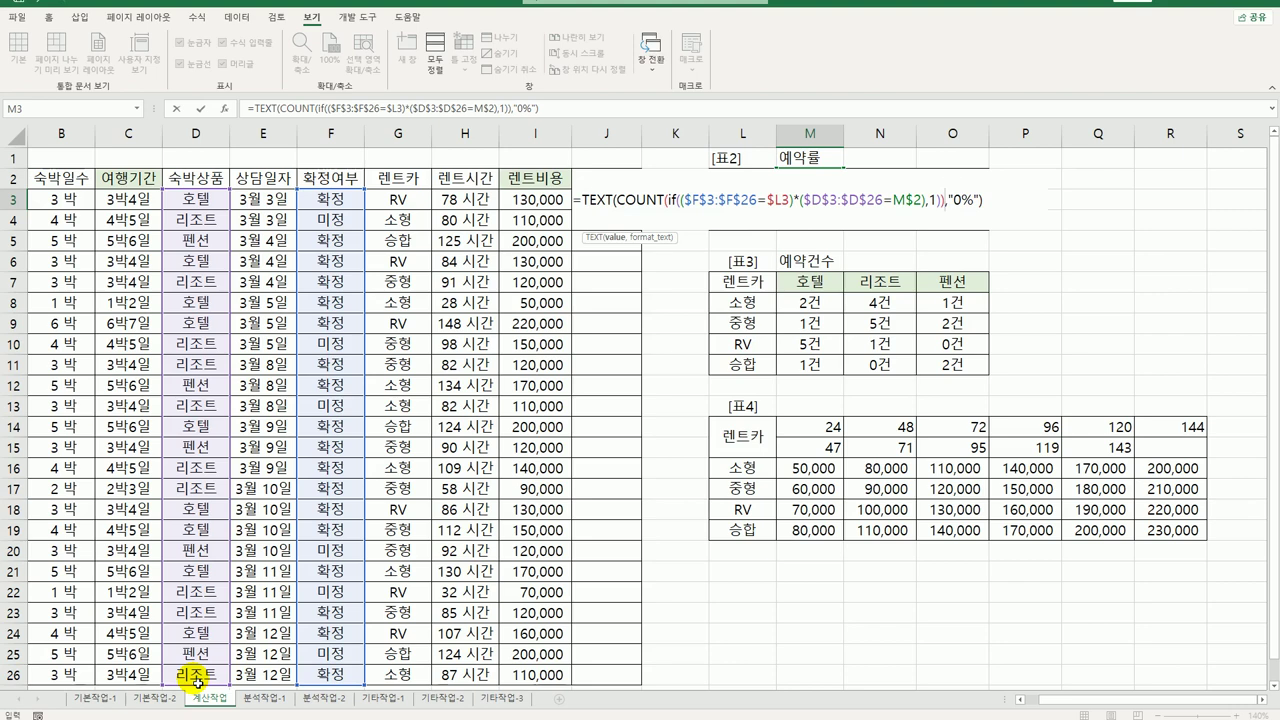
# Divide the COUNT result in M3 by COUNTA($D$3:$D$26), keeping the division inside TEXT's value argument.
pyautogui.write('/count')
pyautogui.press('Down')
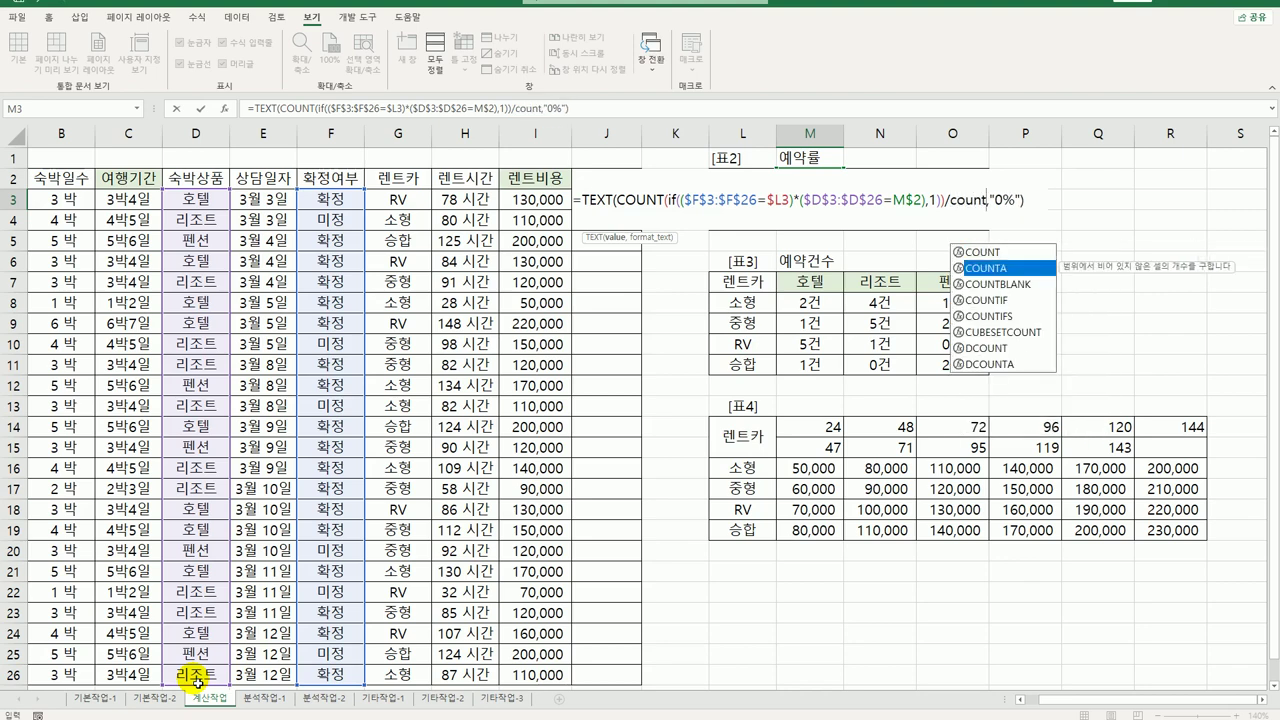
pyautogui.press('Tab')
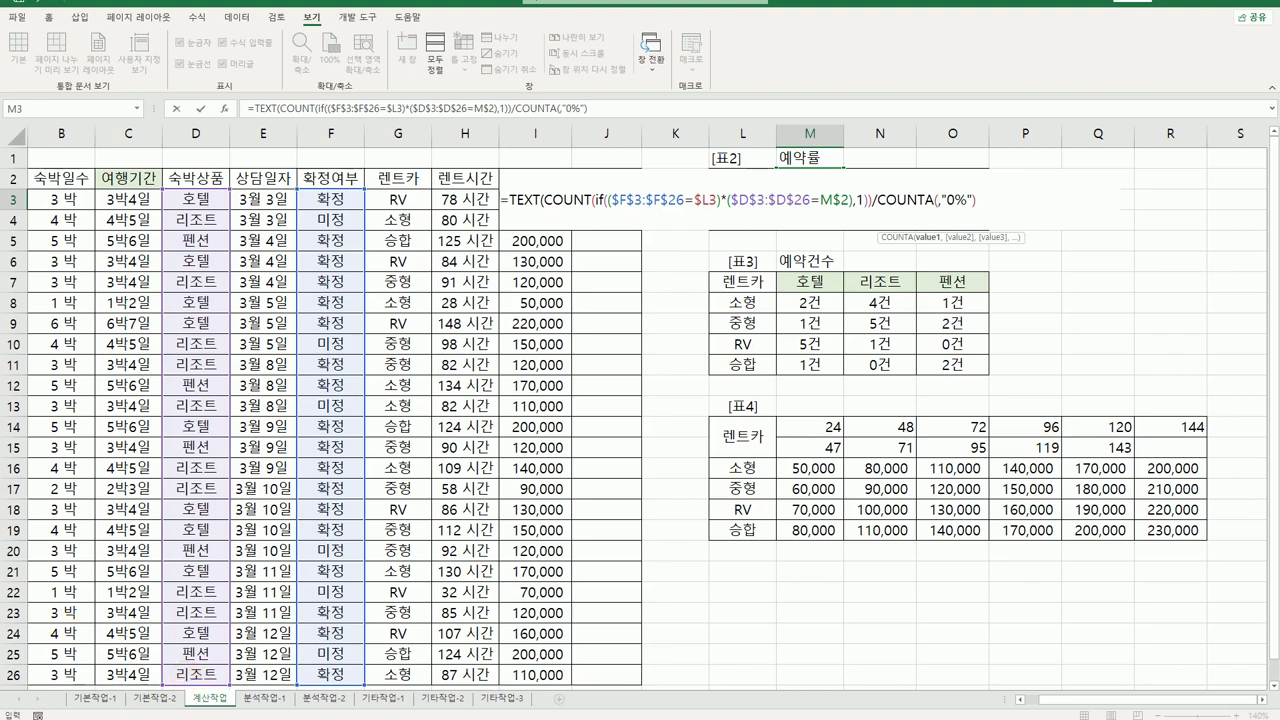
pyautogui.click(193, 203)
pyautogui.moveTo(193, 203); pyautogui.dragTo(203, 683)
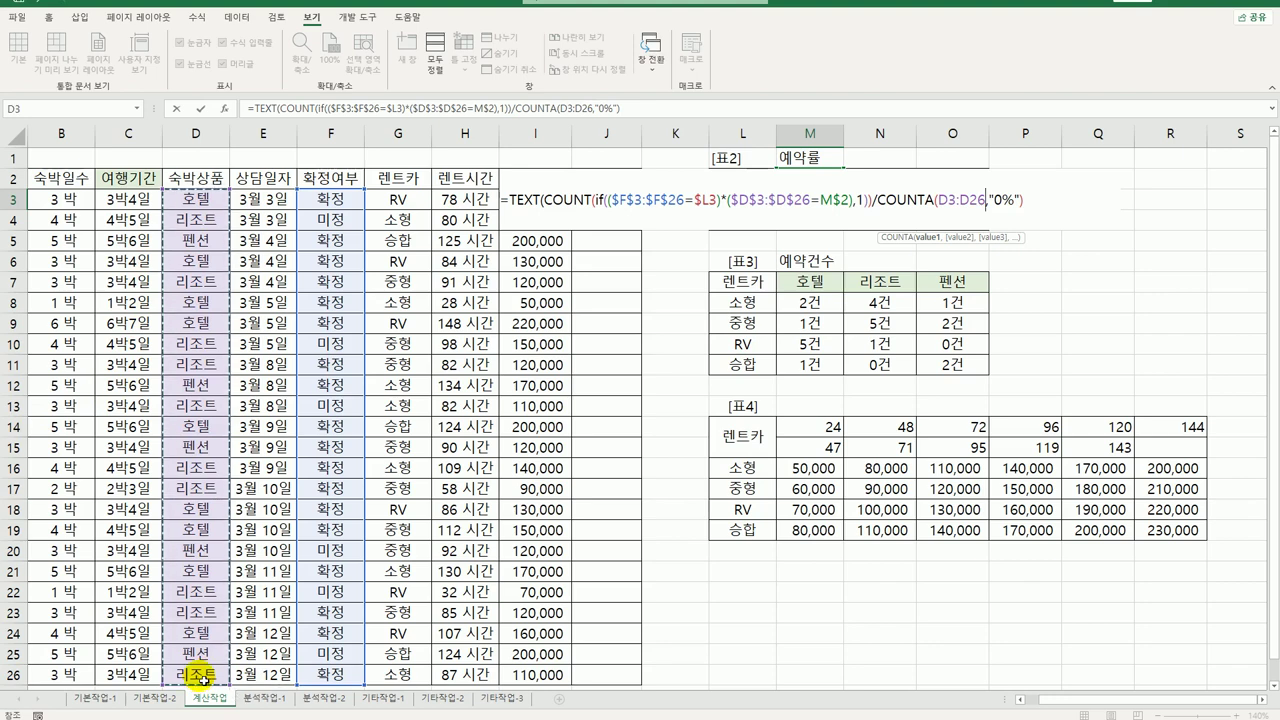
pyautogui.press('F4')
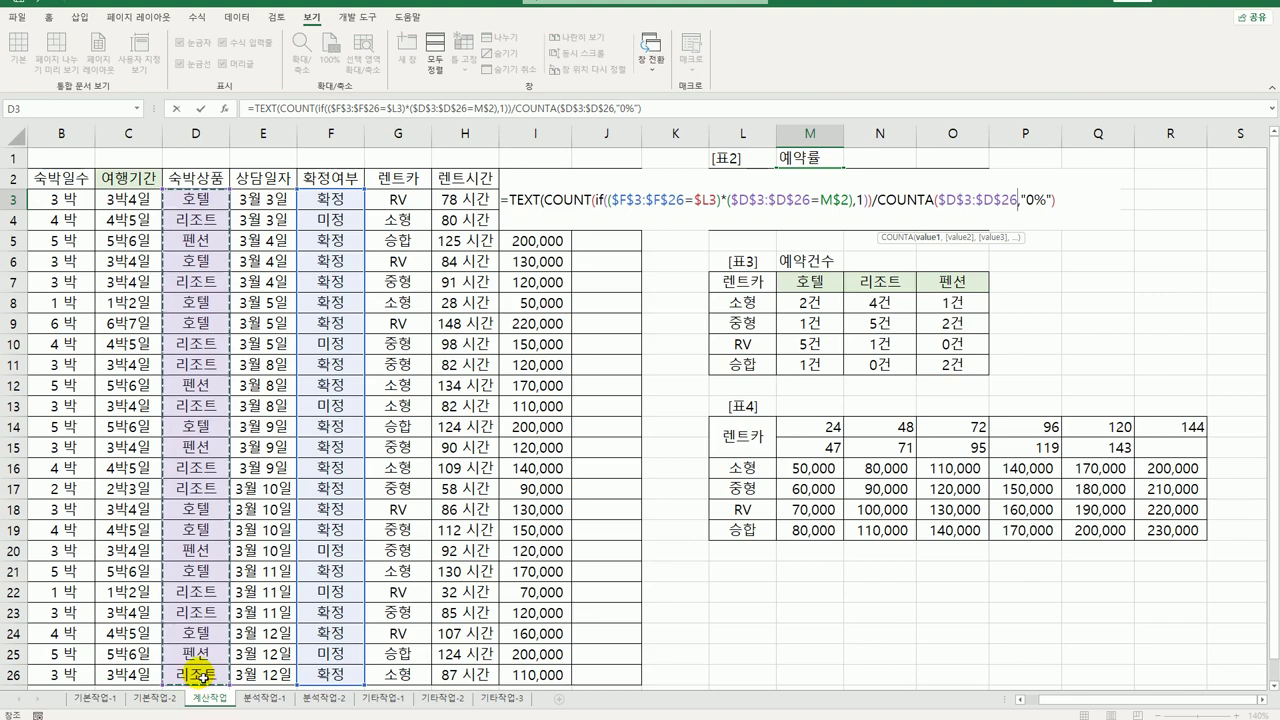
pyautogui.write(')')
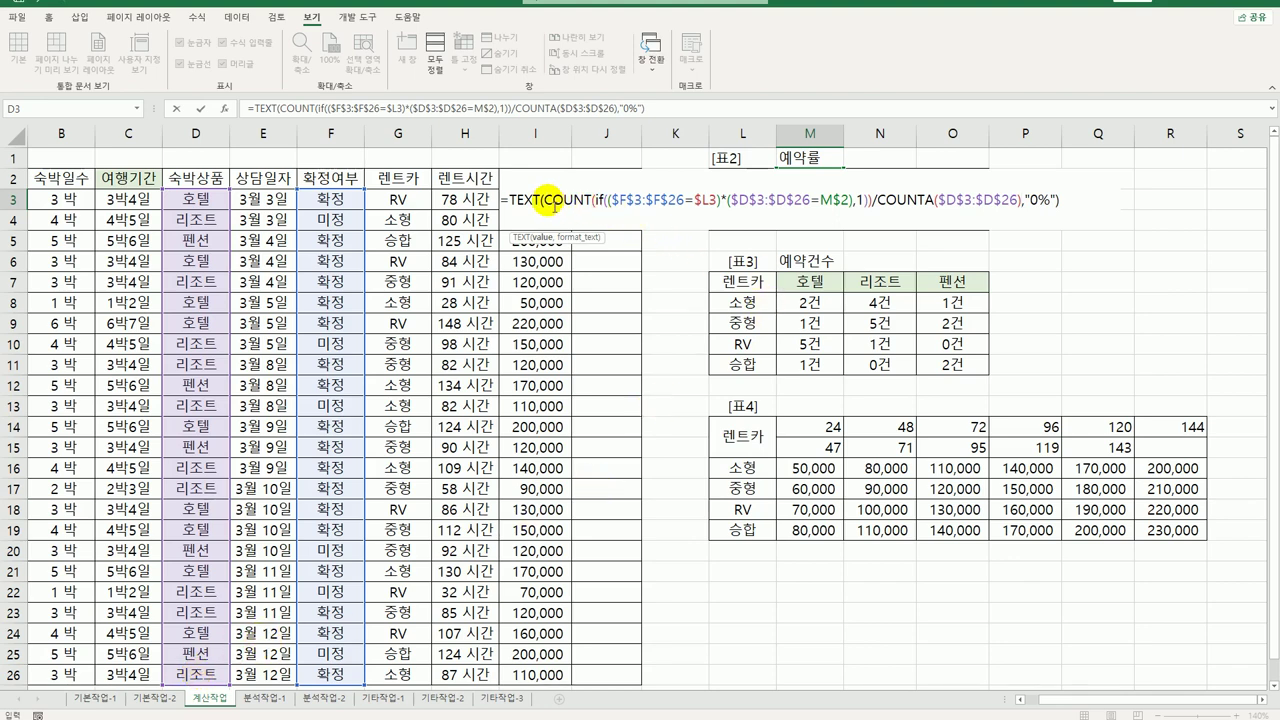
# Enter the booking-rate formula in M3 as an array formula and fill it across M3:O4.
pyautogui.moveTo(545, 200); pyautogui.dragTo(1025, 211)
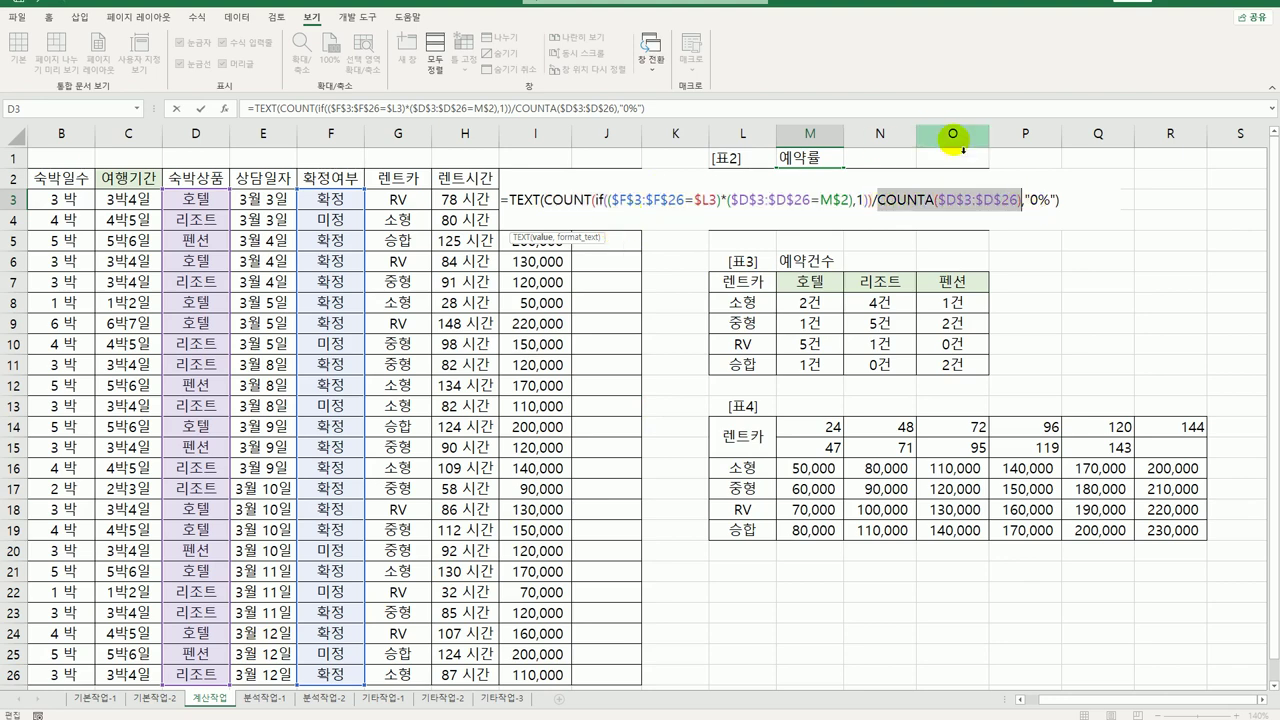
pyautogui.click(1065, 206)
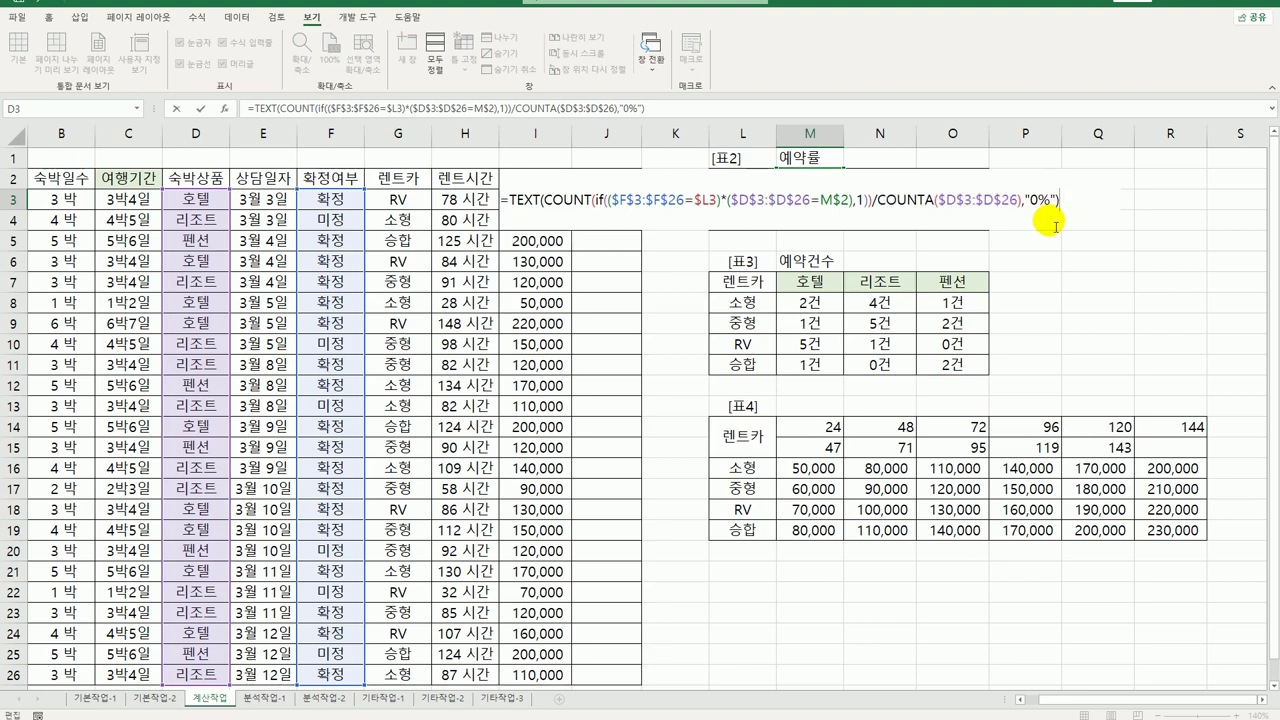
pyautogui.hotkey('ctrl', 'shift', 'Return')
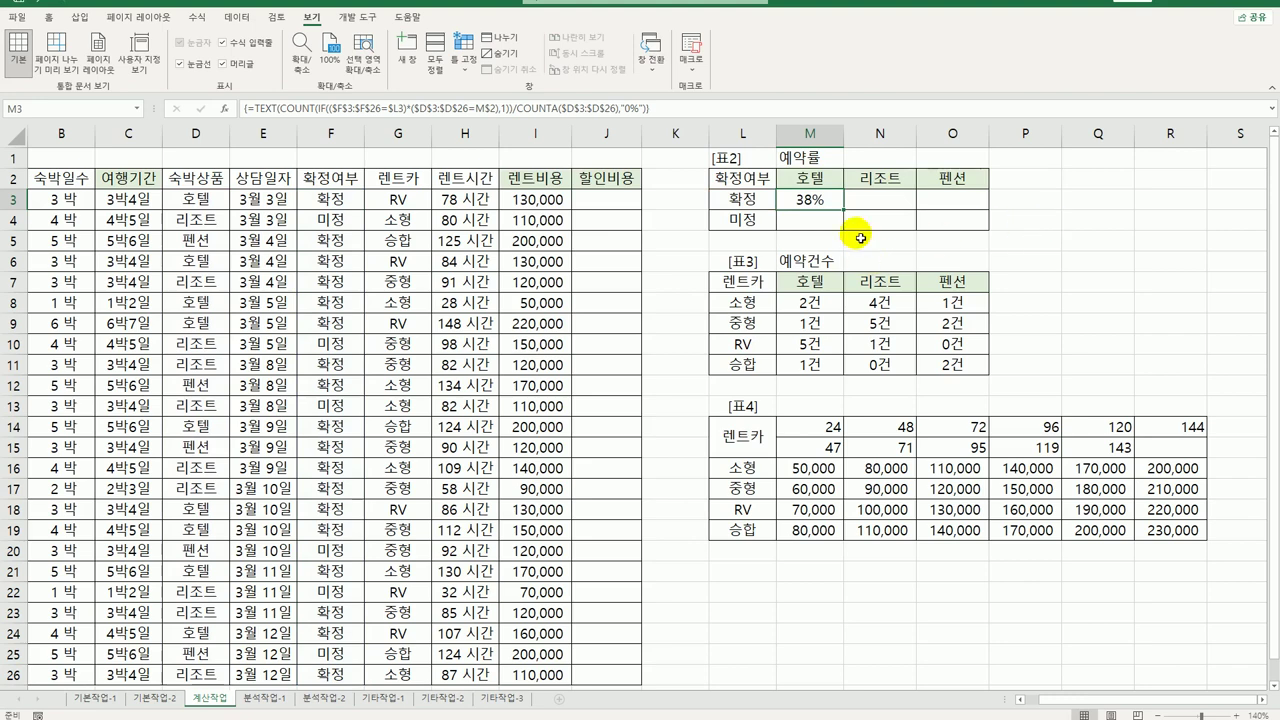
pyautogui.moveTo(843, 209); pyautogui.dragTo(959, 240)
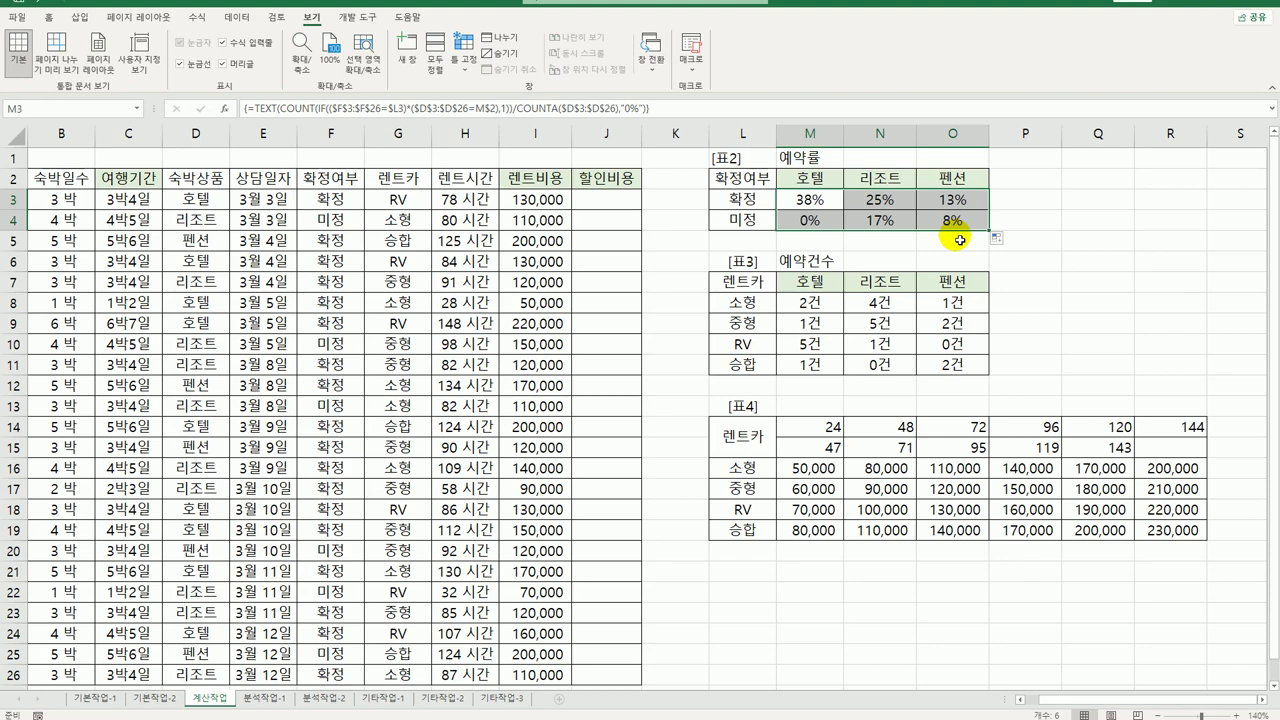
# Select J3, open the Visual Basic editor and insert a new code module in the workbook's project.
pyautogui.click(596, 203)
pyautogui.click(352, 17)
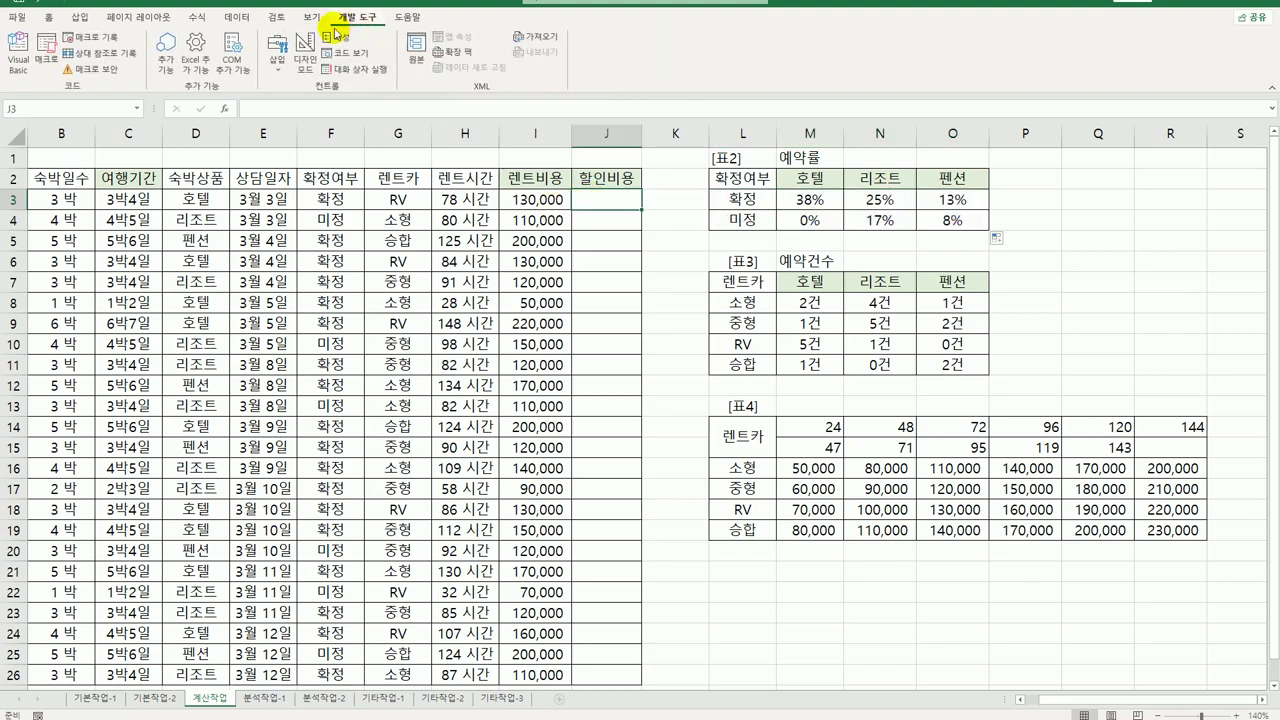
pyautogui.click(20, 66)
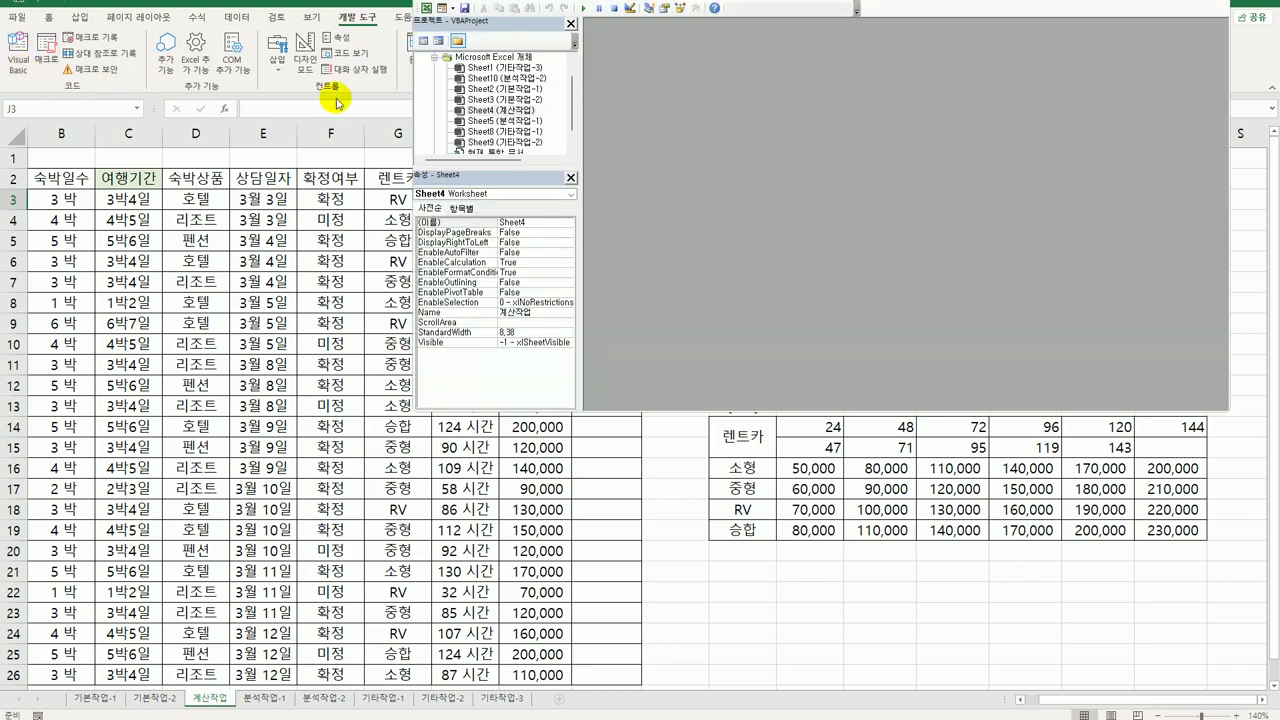
pyautogui.click(546, 1)
pyautogui.click(571, 36)
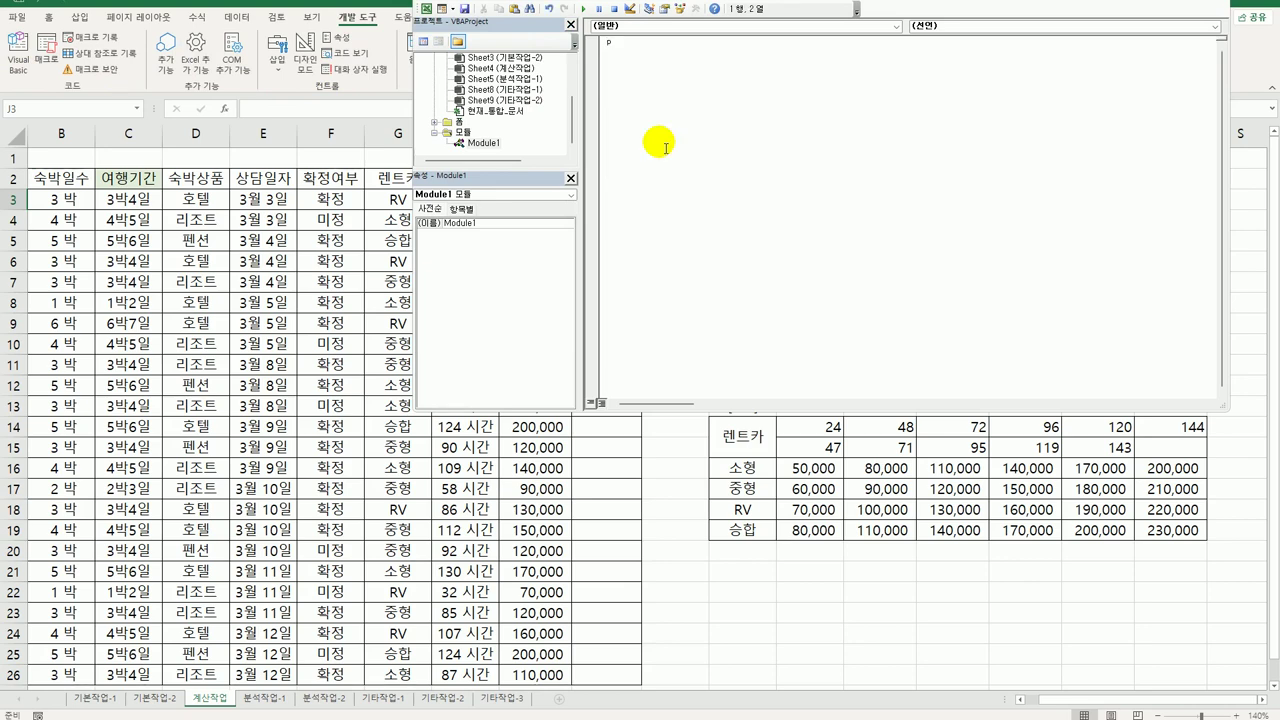
# Declare the public function fn할인비용(렌트비용) in the module and indent its first body line.
pyautogui.write('public functi')
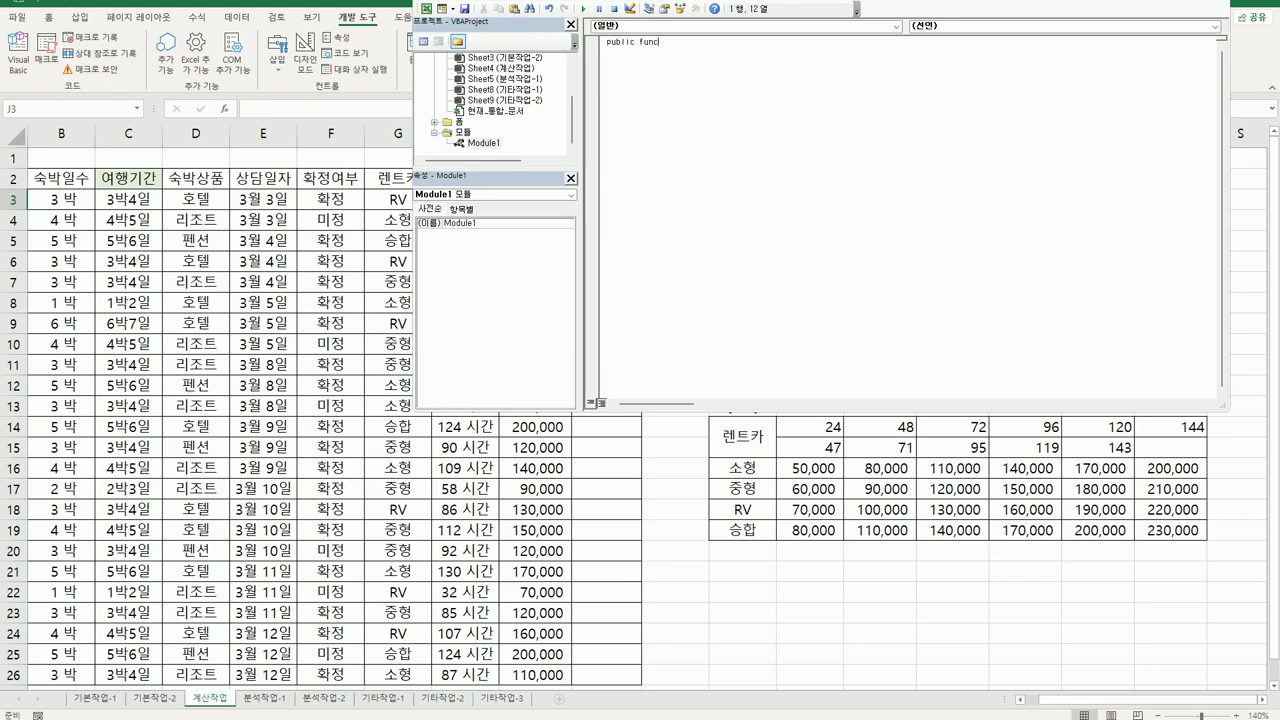
pyautogui.press('BackSpace')
pyautogui.press('BackSpace')
pyautogui.press('BackSpace')
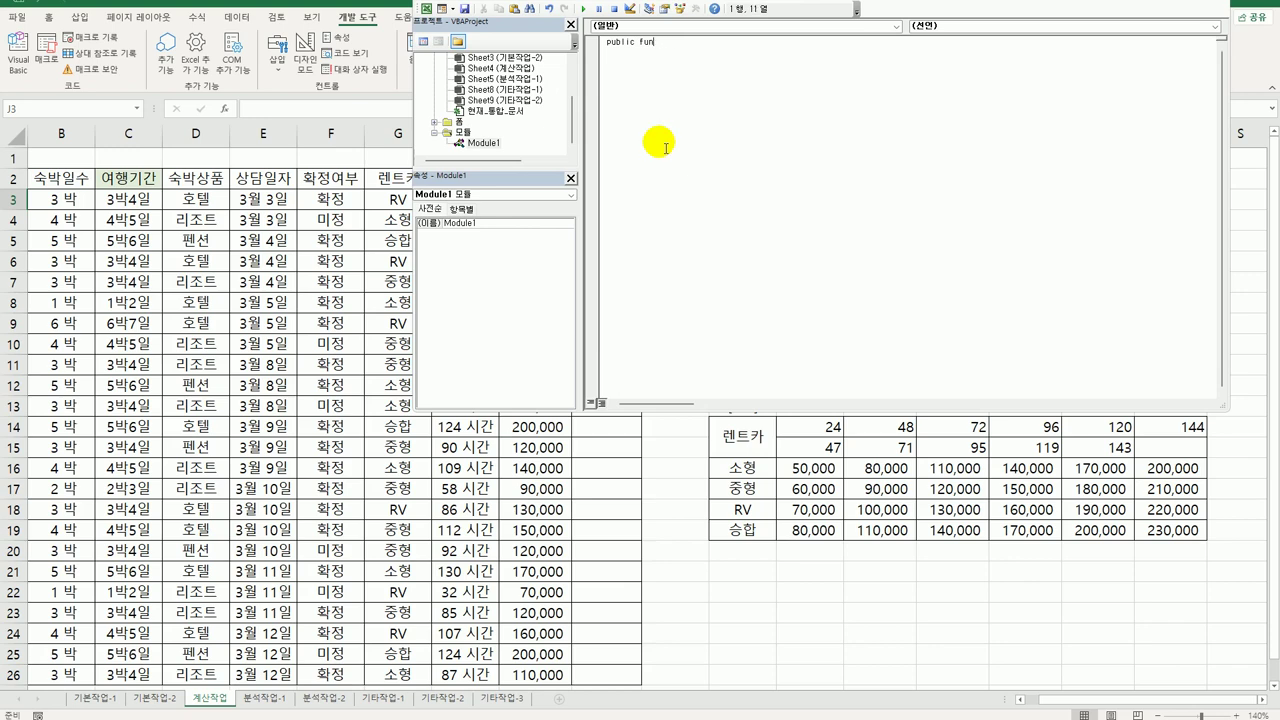
pyautogui.write('ction ')
pyautogui.write('fn')
pyautogui.write('할인')
pyautogui.write('비용')
pyautogui.write('(렌ㅌ')
pyautogui.write('트비용)')
pyautogui.press('Return')
pyautogui.press('Tab')
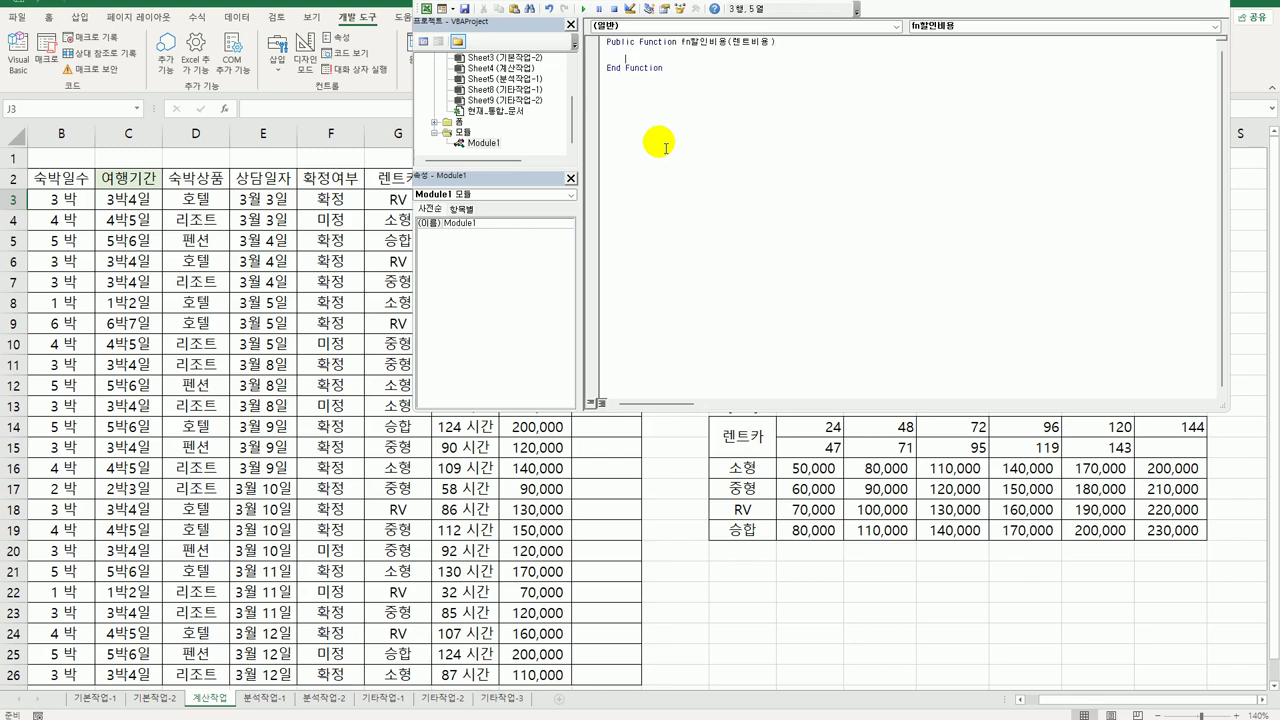
# Write the first branch, If 렌트비용 >= 200000 Then, with fn할인비용 = 렌트비용 * 0.9 beneath it.
pyautogui.press('Return')
pyautogui.press('Up')
pyautogui.write('if 렌트비용')
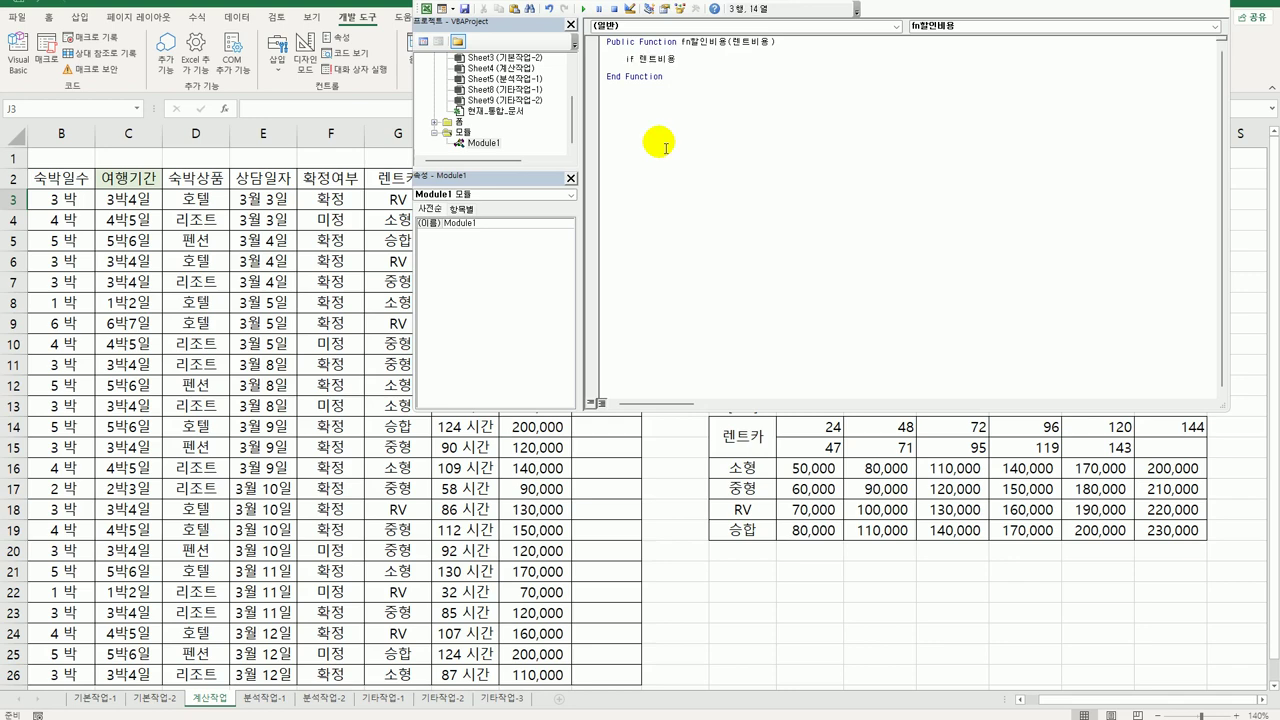
pyautogui.write('   >=200000 ㅅ')
pyautogui.press('BackSpace')
pyautogui.press('Hangul')
pyautogui.write('Then')
pyautogui.press('Return')
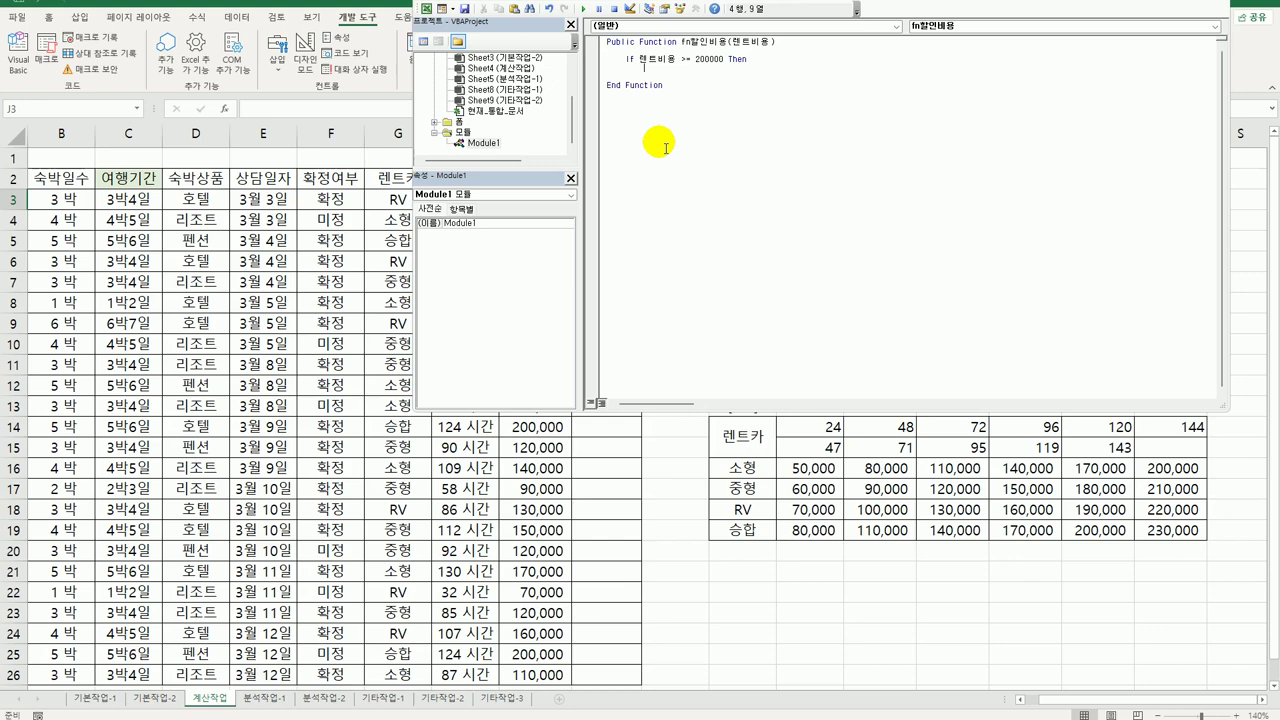
pyautogui.write('fn할인비용 = 렌트비용 * 0.9')
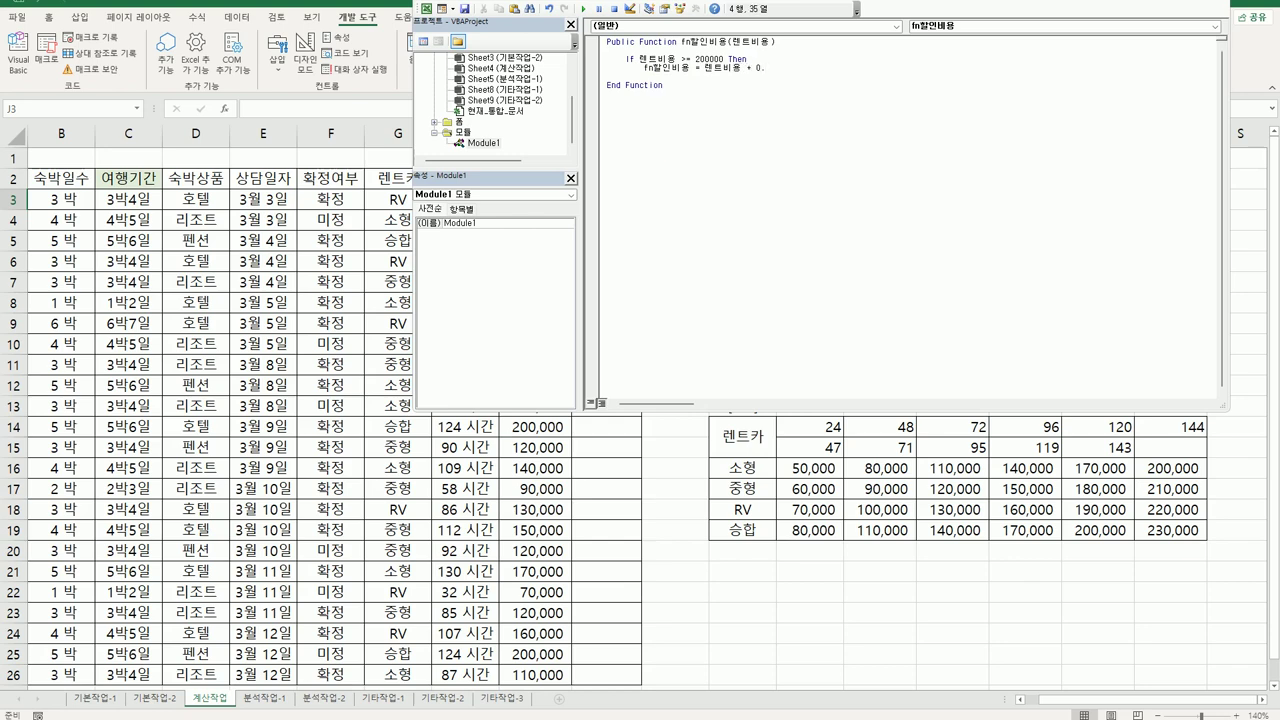
pyautogui.press('Return')
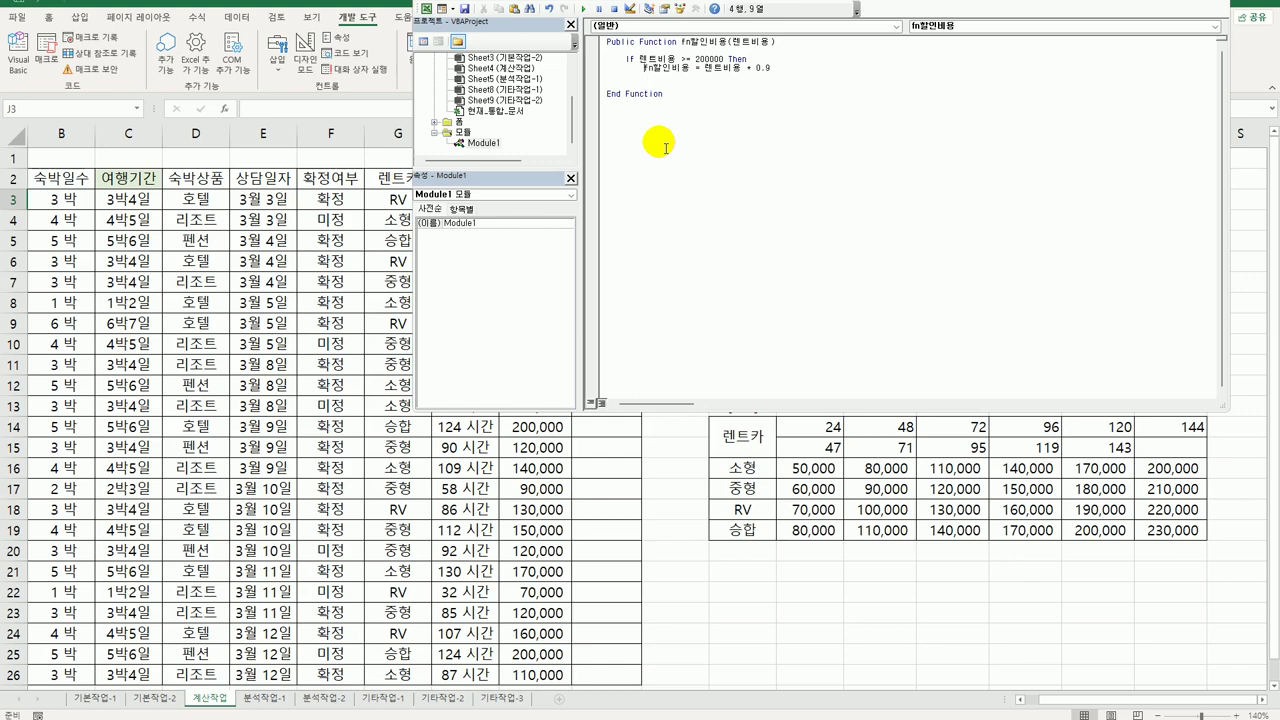
# Duplicate the If condition line and its assignment line directly below the first branch.
pyautogui.hotkey('shift', 'Down')
pyautogui.hotkey('shift', 'End')
pyautogui.hotkey('ctrl', 'c')
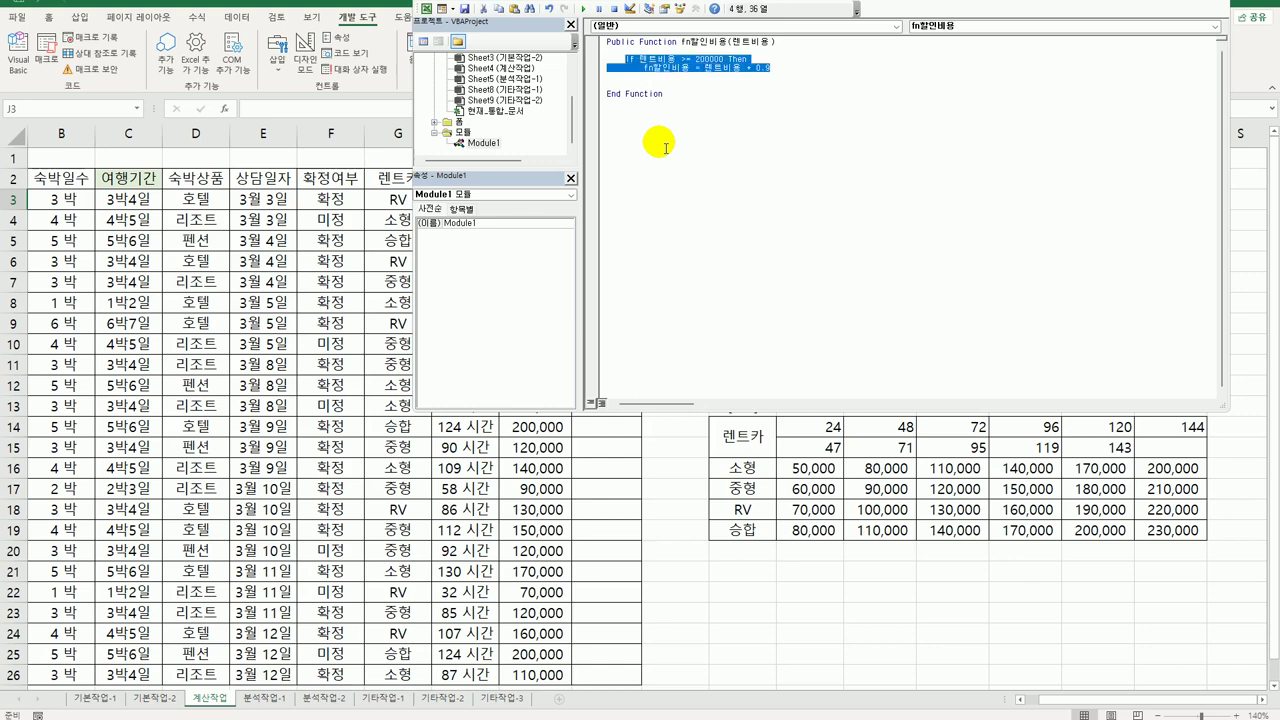
pyautogui.press('Down')
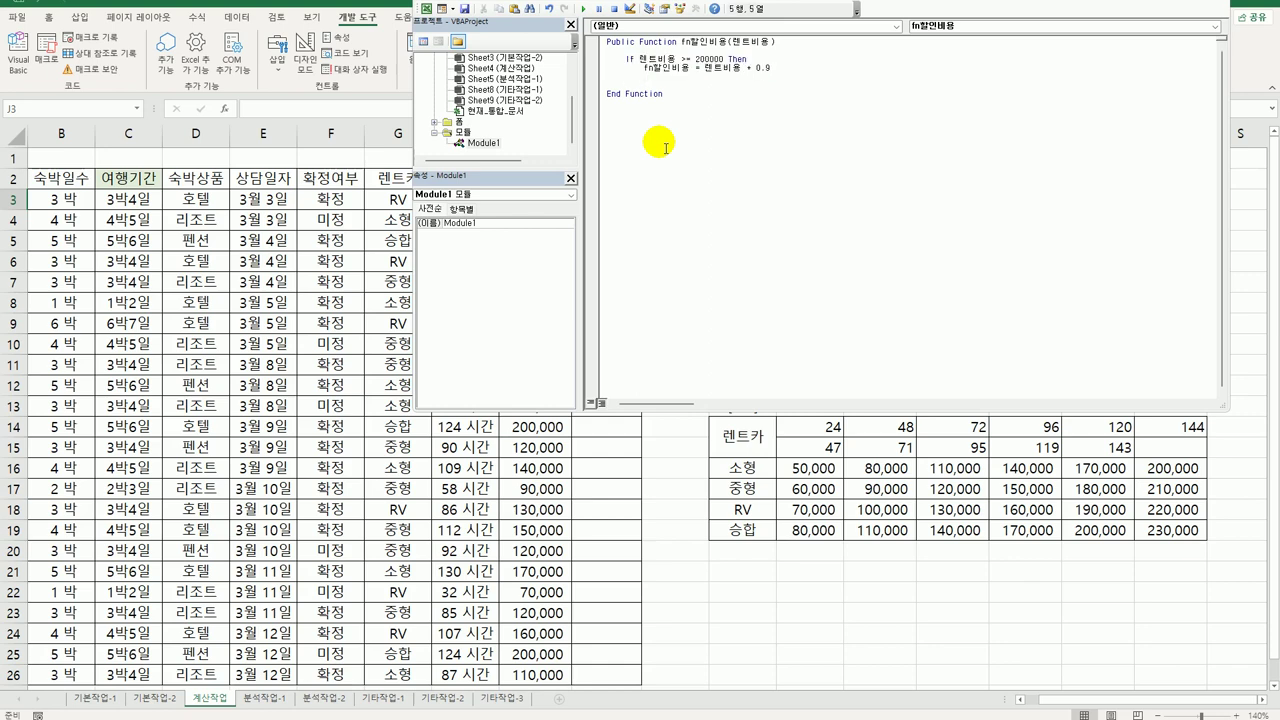
pyautogui.hotkey('ctrl', 'v')
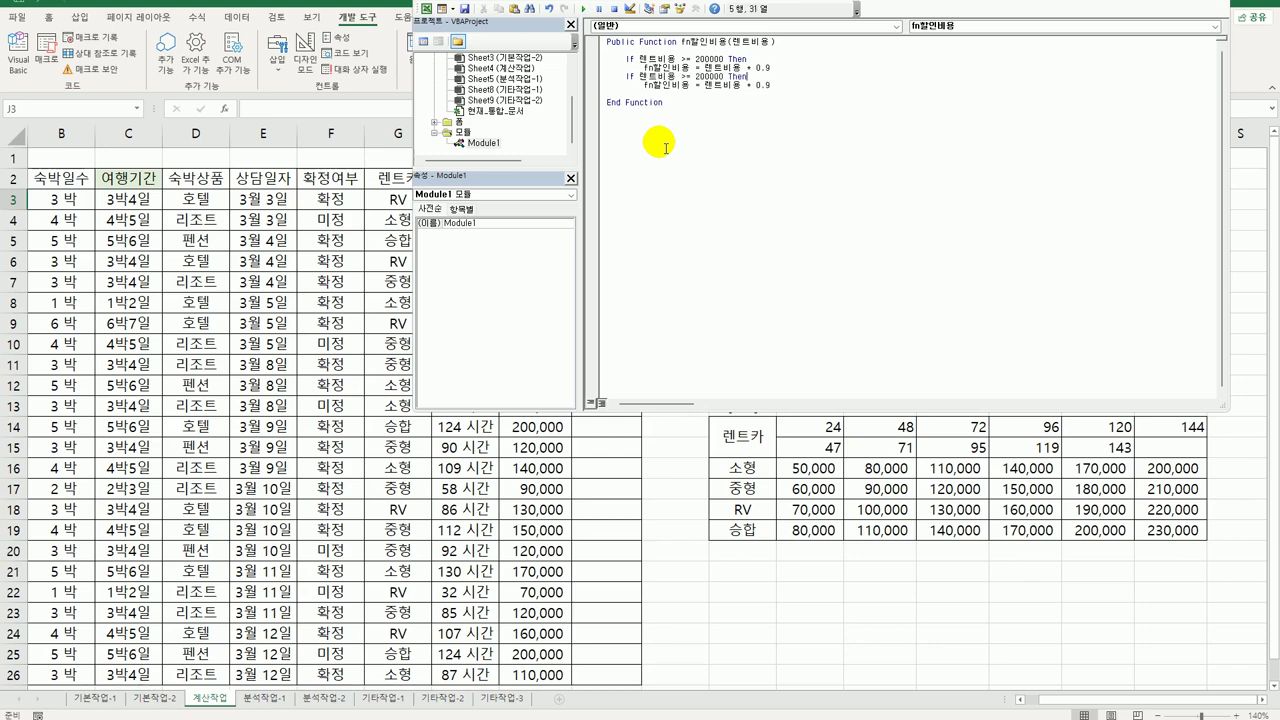
# Turn the duplicated branch into ElseIf 렌트비용 >= 100000 Then with the multiplier 0.95.
pyautogui.press('Home')
pyautogui.write('else')
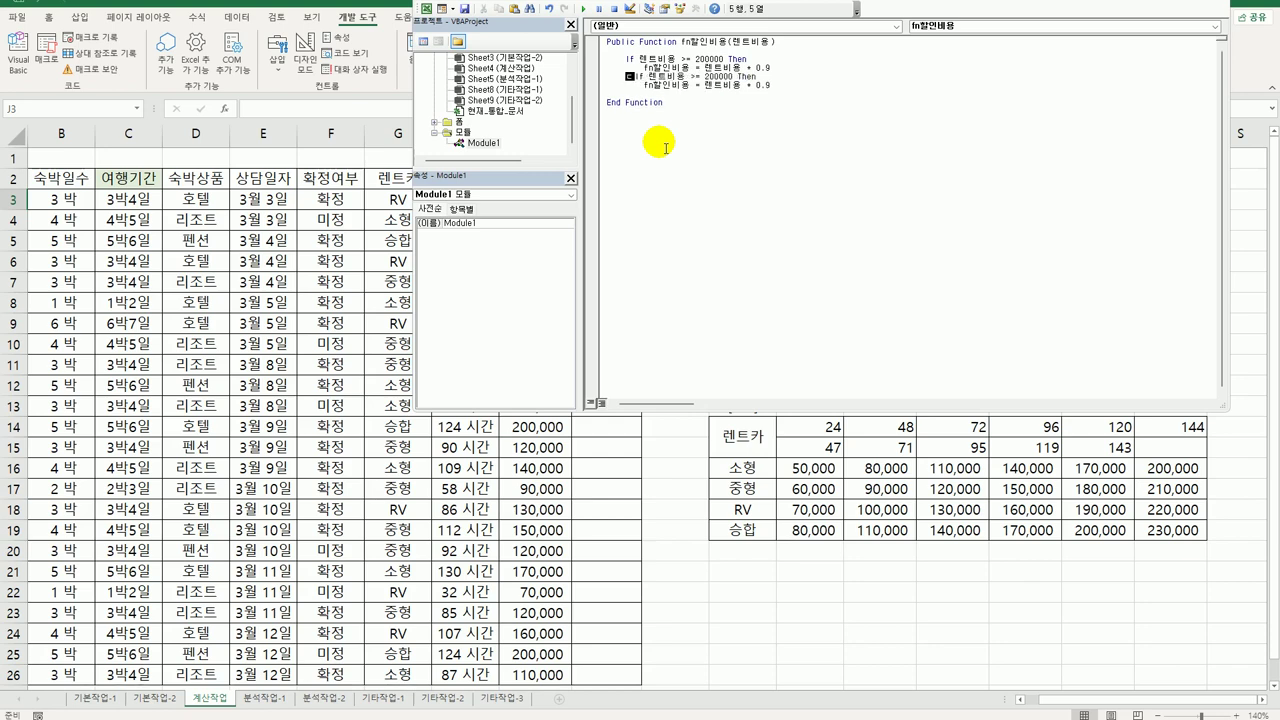
pyautogui.press('Right')
pyautogui.press('Right')
pyautogui.press('Right')
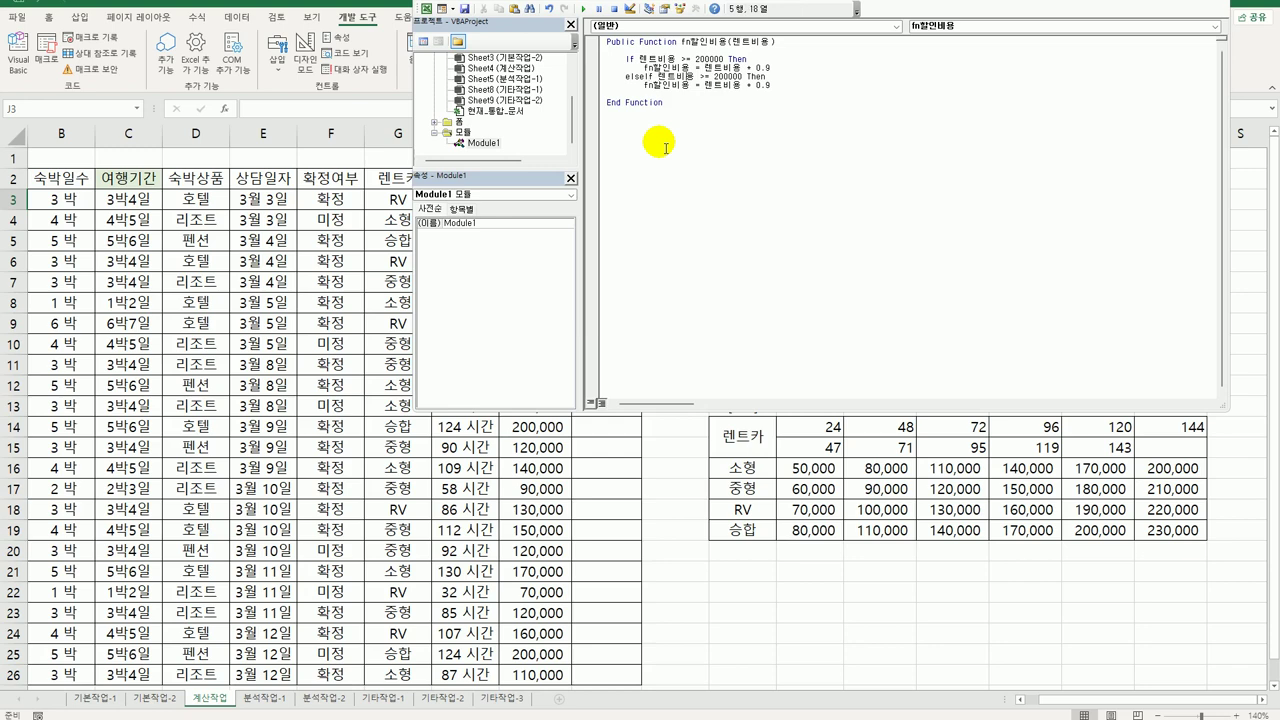
pyautogui.press('Right')
pyautogui.press('Right')
pyautogui.press('Delete')
pyautogui.write('1')
pyautogui.press('BackSpace')
pyautogui.write('95')
# Add an Else branch by copying the assignment line under it and setting its multiplier to 0.97.
pyautogui.press('Return')
pyautogui.press('BackSpace')
pyautogui.write('el')
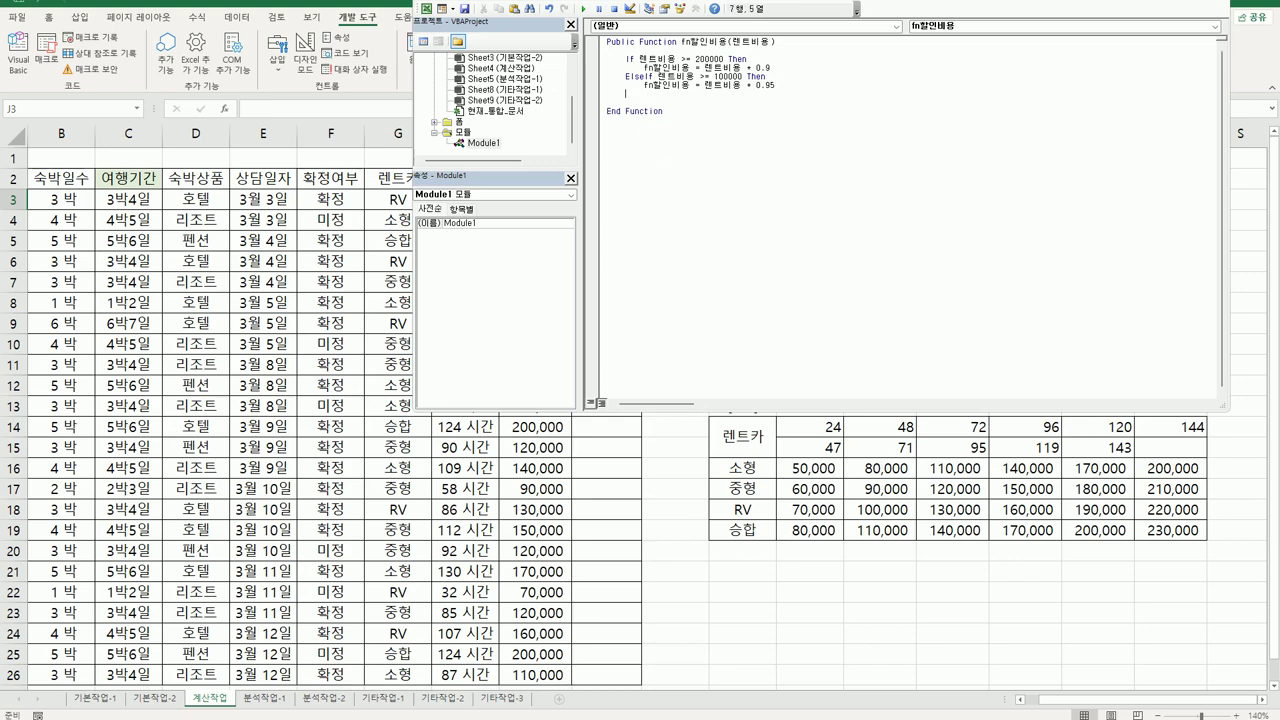
pyautogui.write('se')
pyautogui.press('Up')
pyautogui.press('Home')
pyautogui.hotkey('shift', 'End')
pyautogui.hotkey('ctrl', 'c')
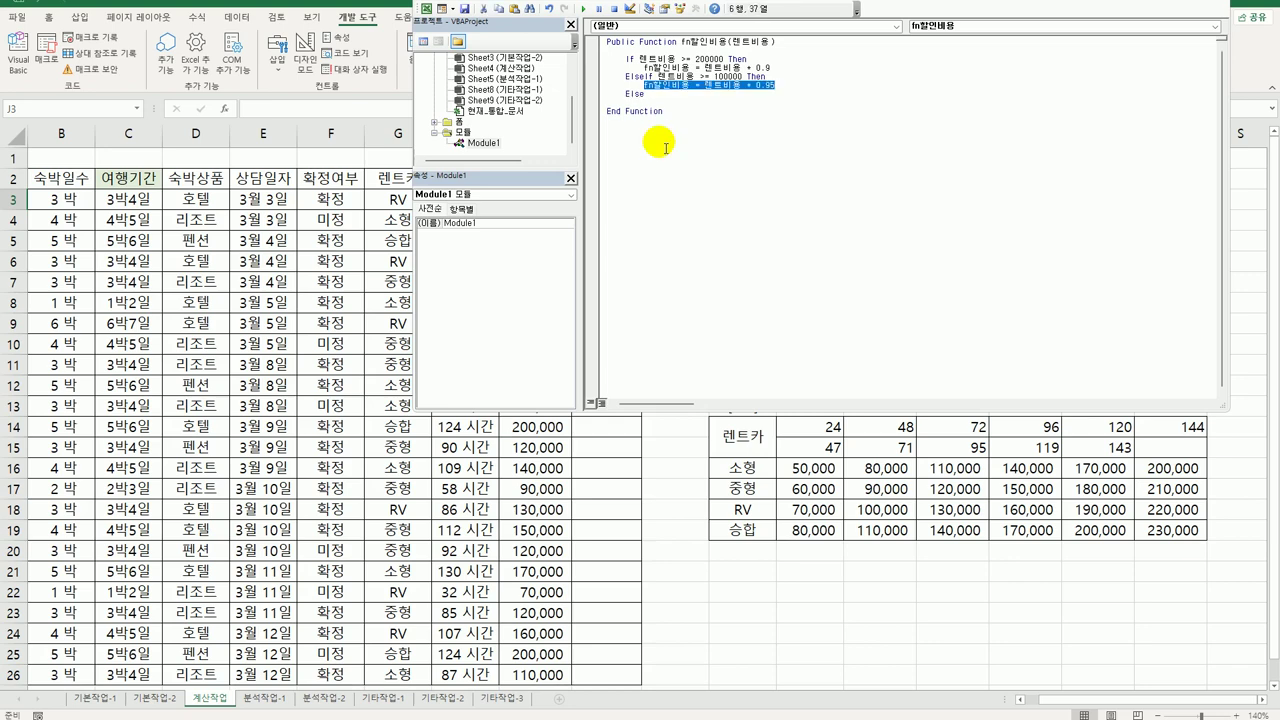
pyautogui.press('Down')
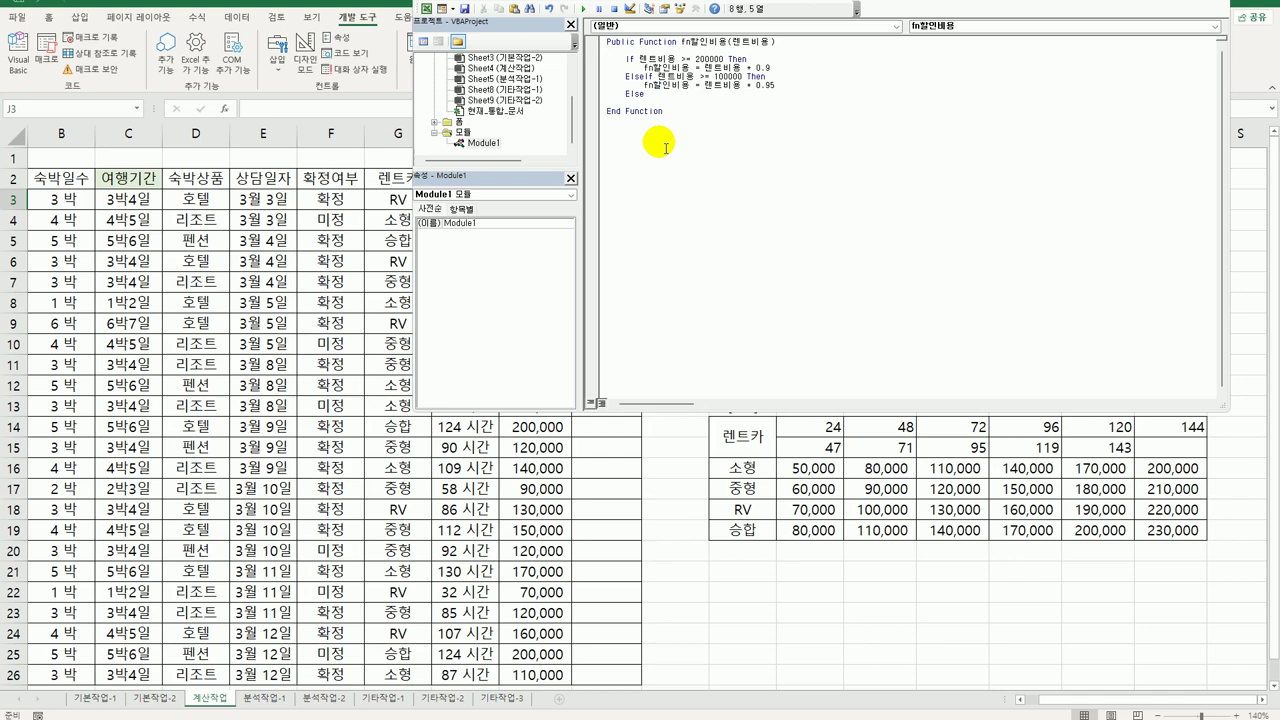
pyautogui.hotkey('ctrl', 'v')
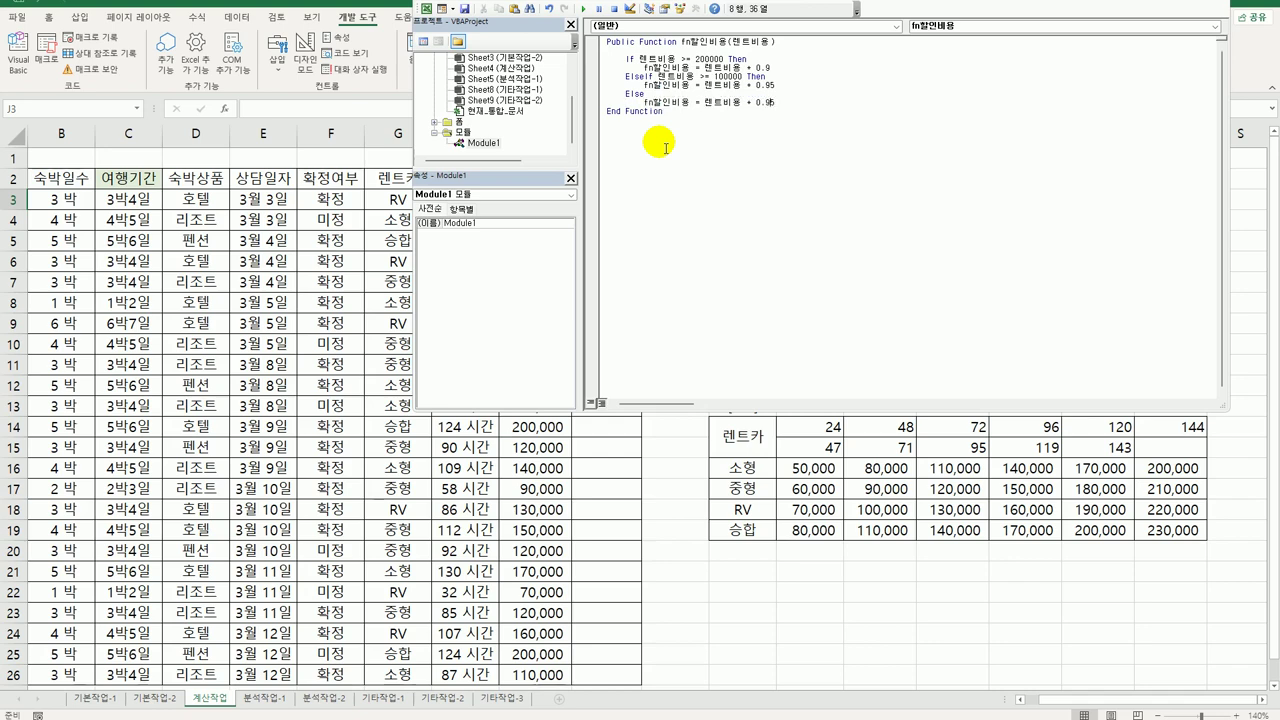
pyautogui.press('Delete')
pyautogui.write('7')
# Close the conditional block with End If, leaving a blank line before End Function.
pyautogui.press('Return')
pyautogui.press('BackSpace')
pyautogui.press('Hangul')
pyautogui.write('end if')
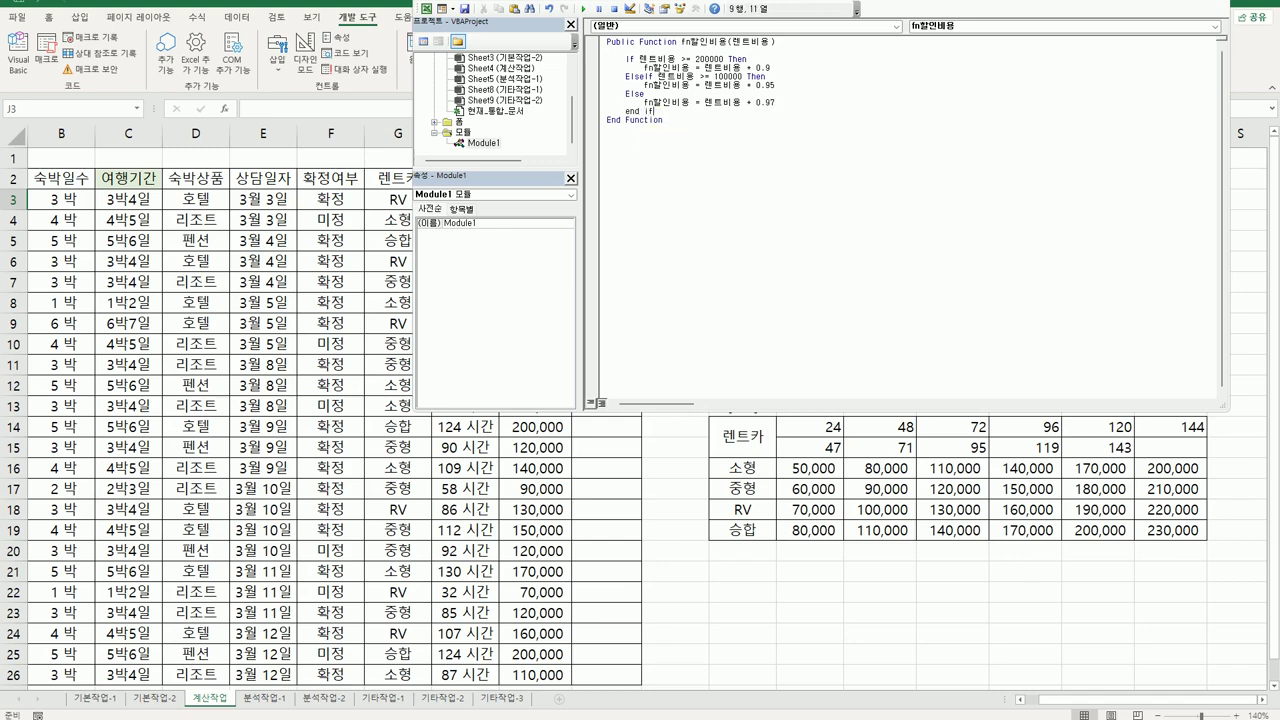
pyautogui.press('Return')
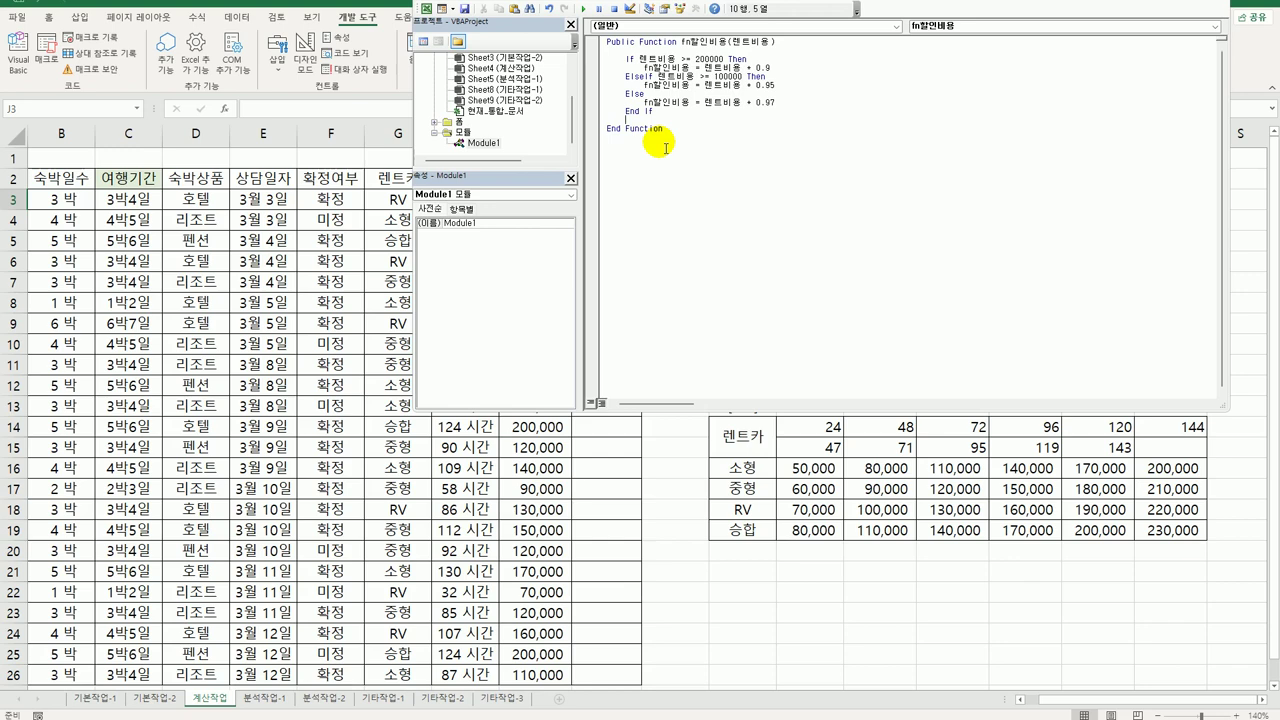
pyautogui.click(681, 136)
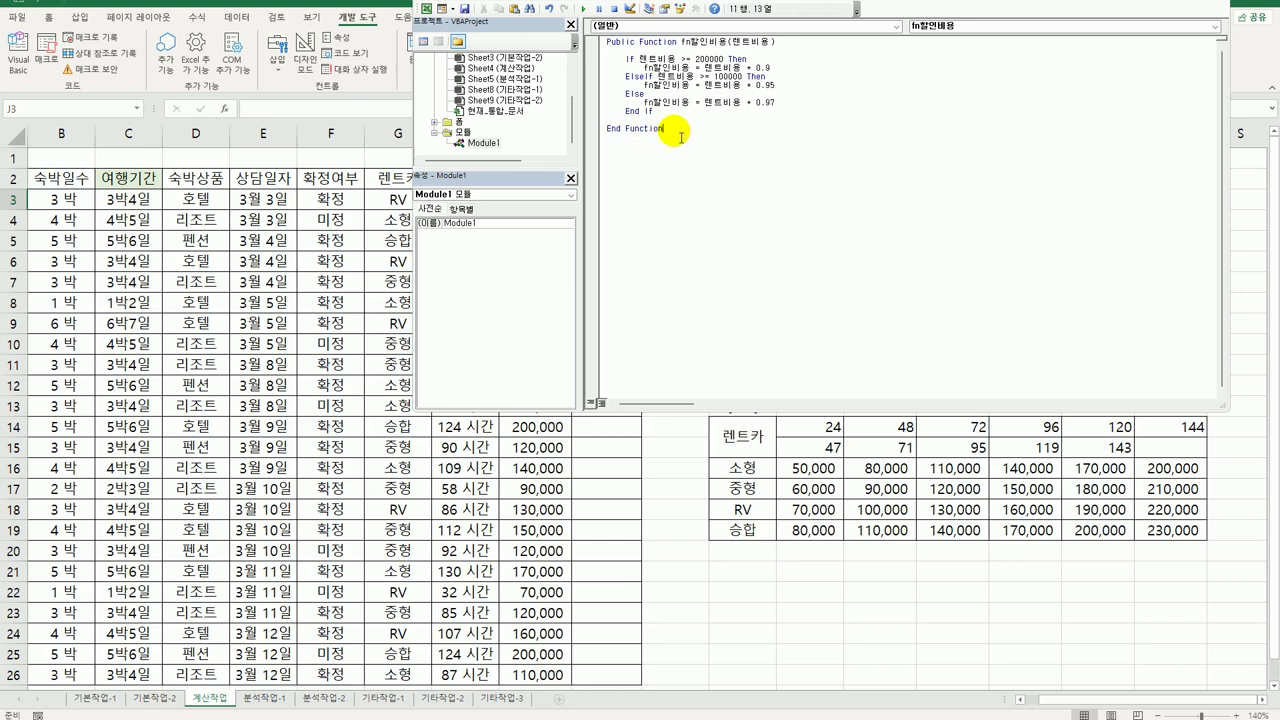
# Return to the worksheet, insert the user-defined function fn할인비용 in J3 with I3 as its argument, and fill it down to J26.
pyautogui.hotkey('alt', 'F11')
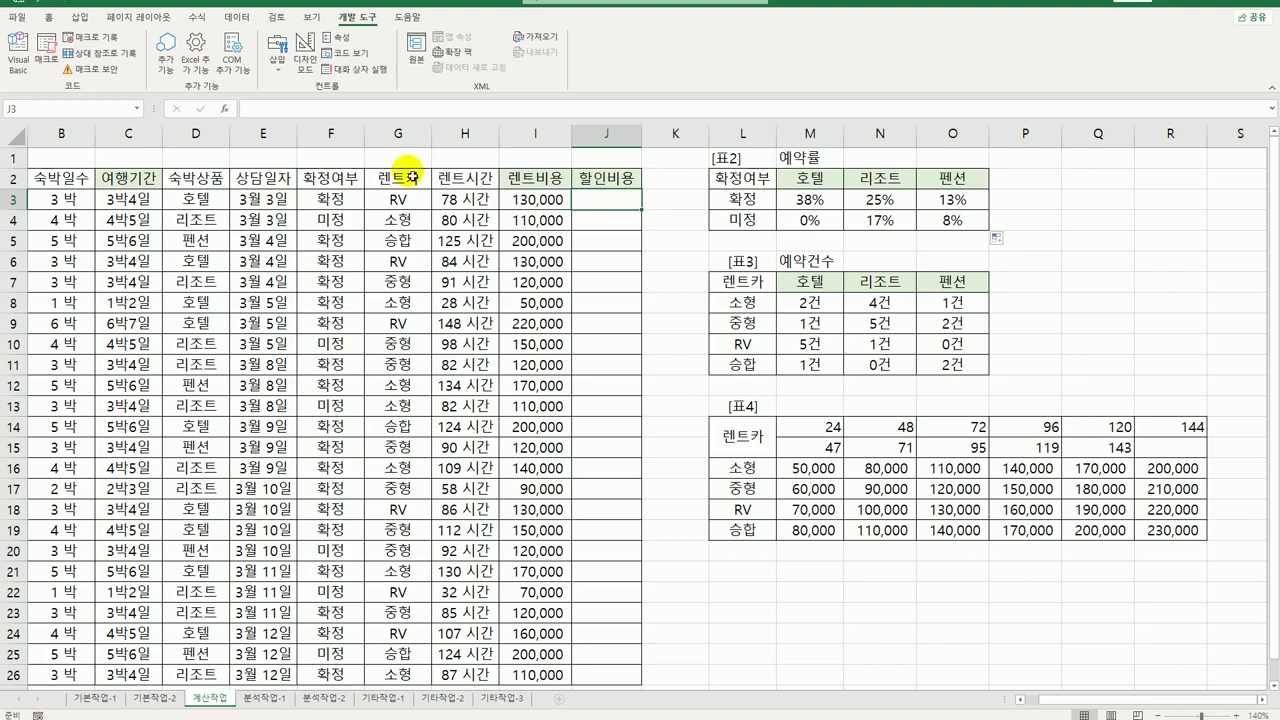
pyautogui.click(226, 108)
pyautogui.click(785, 207)
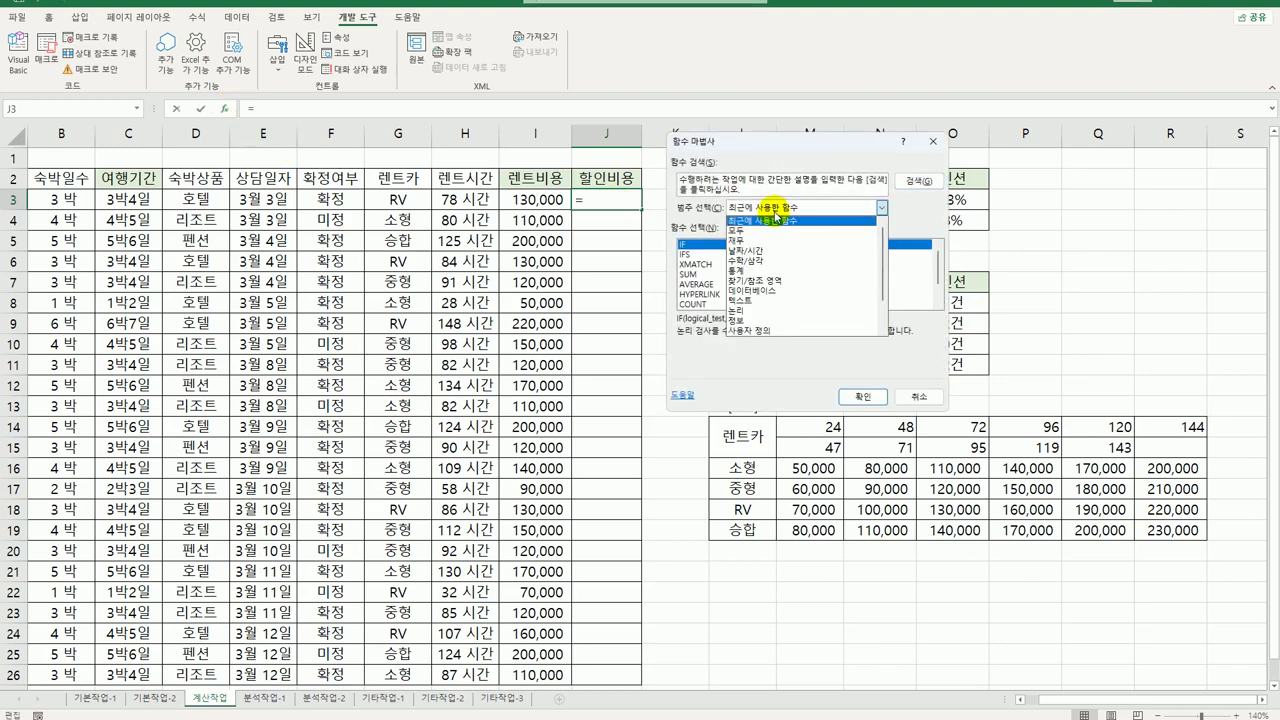
pyautogui.click(768, 330)
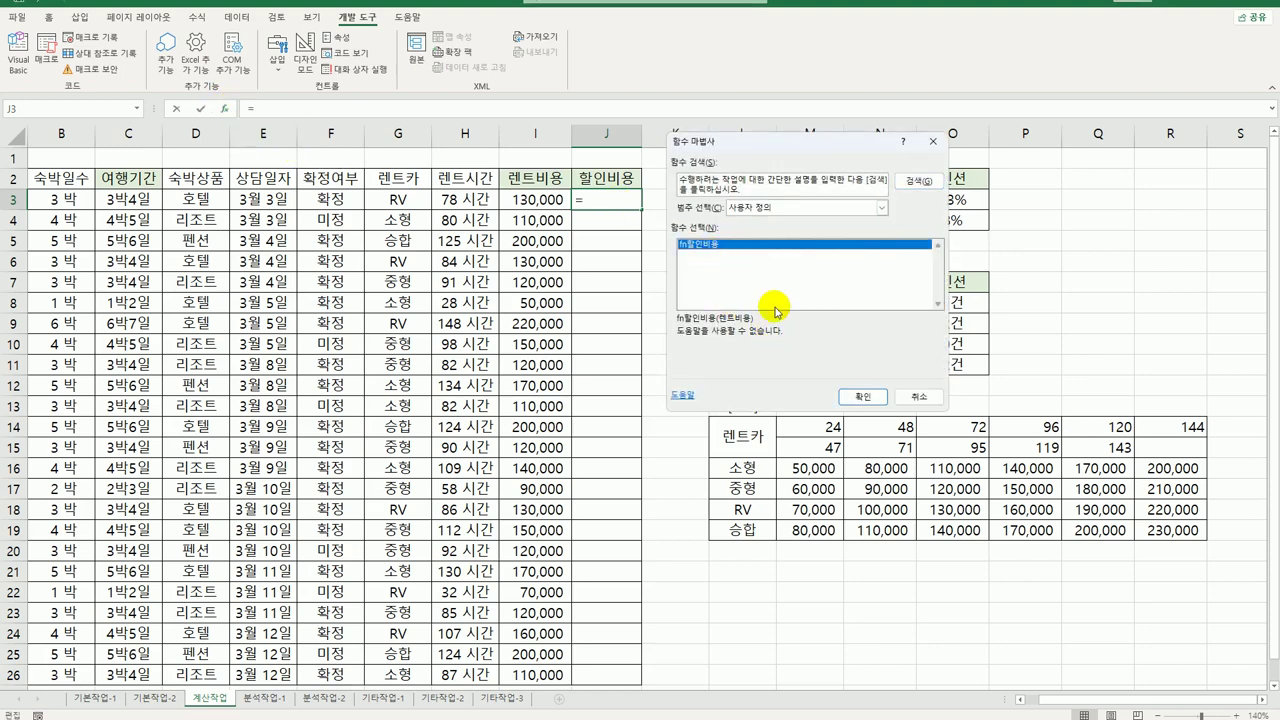
pyautogui.click(857, 398)
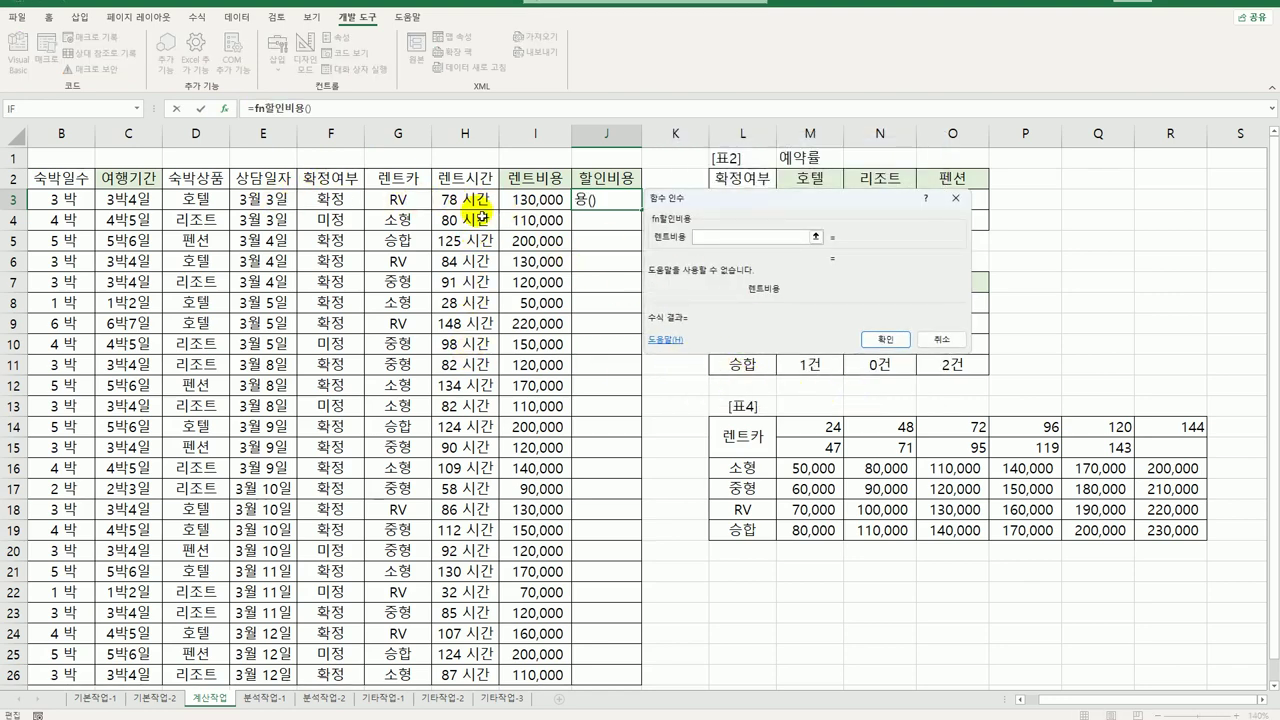
pyautogui.click(515, 200)
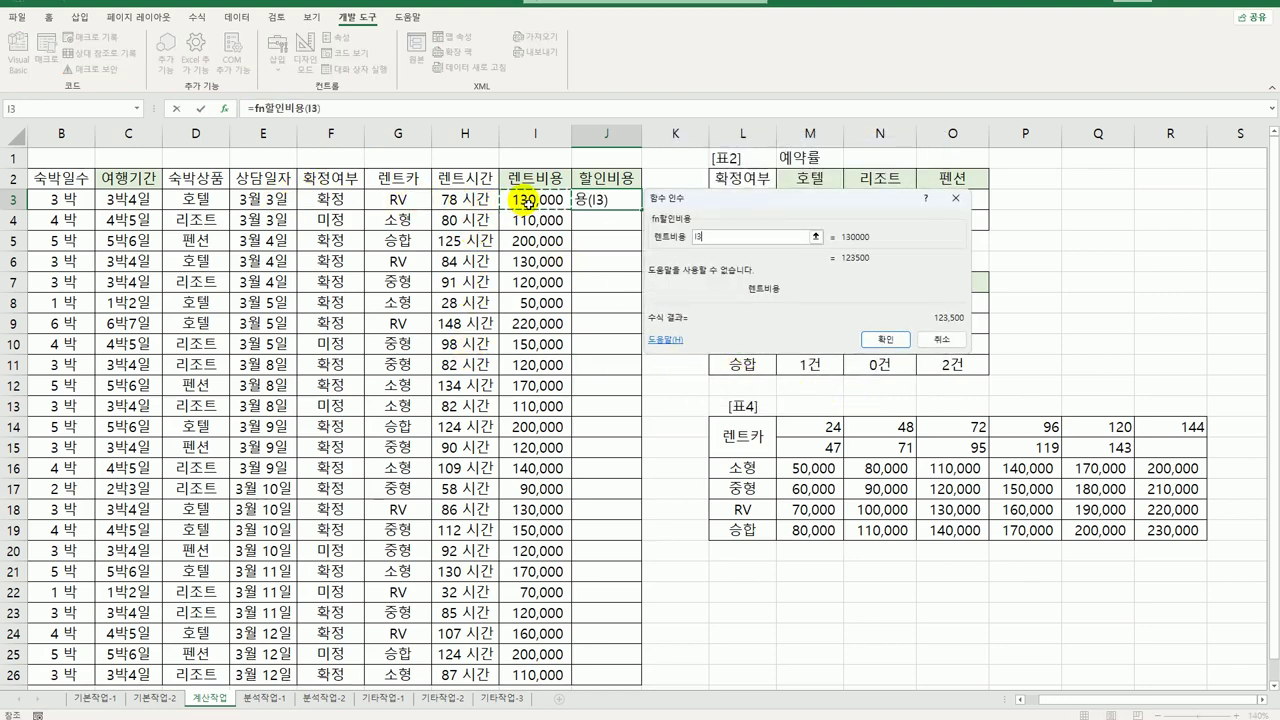
pyautogui.click(885, 340)
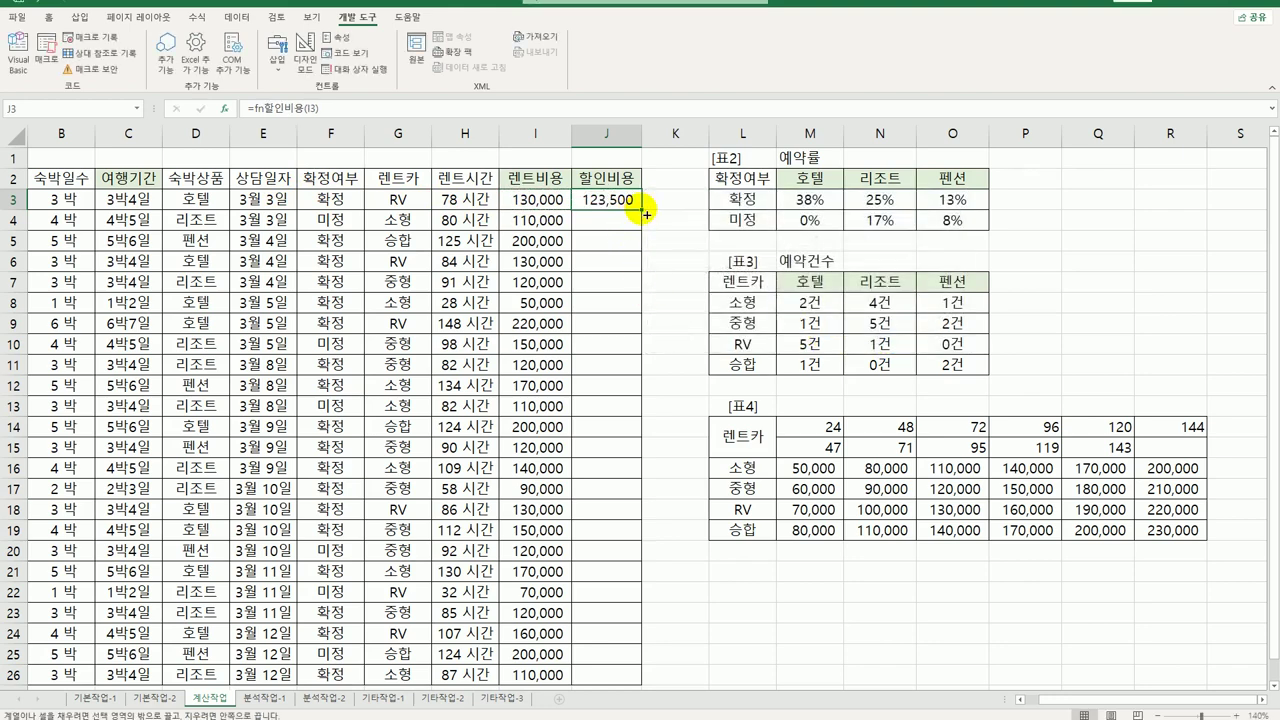
pyautogui.doubleClick(641, 209)
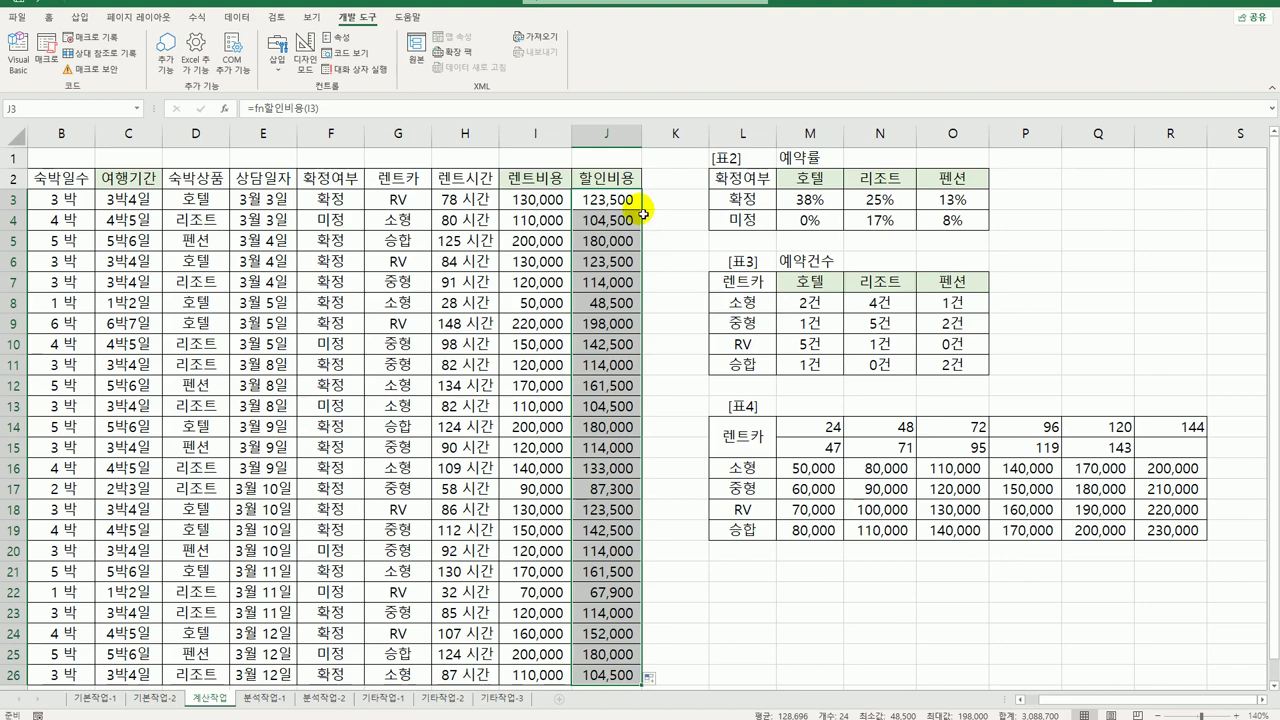
# On the 분석작업-1 sheet, start a pivot table at cell A3 that uses an external data source.
pyautogui.click(266, 699)
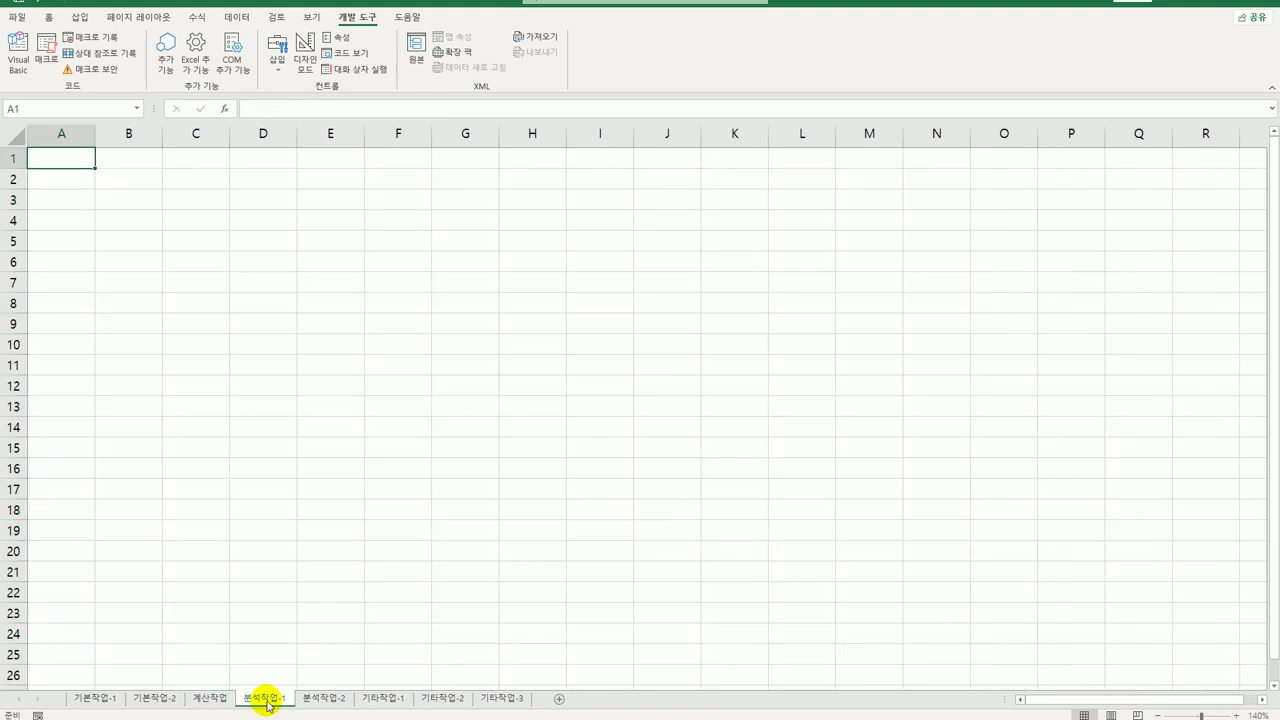
pyautogui.click(81, 17)
pyautogui.click(244, 17)
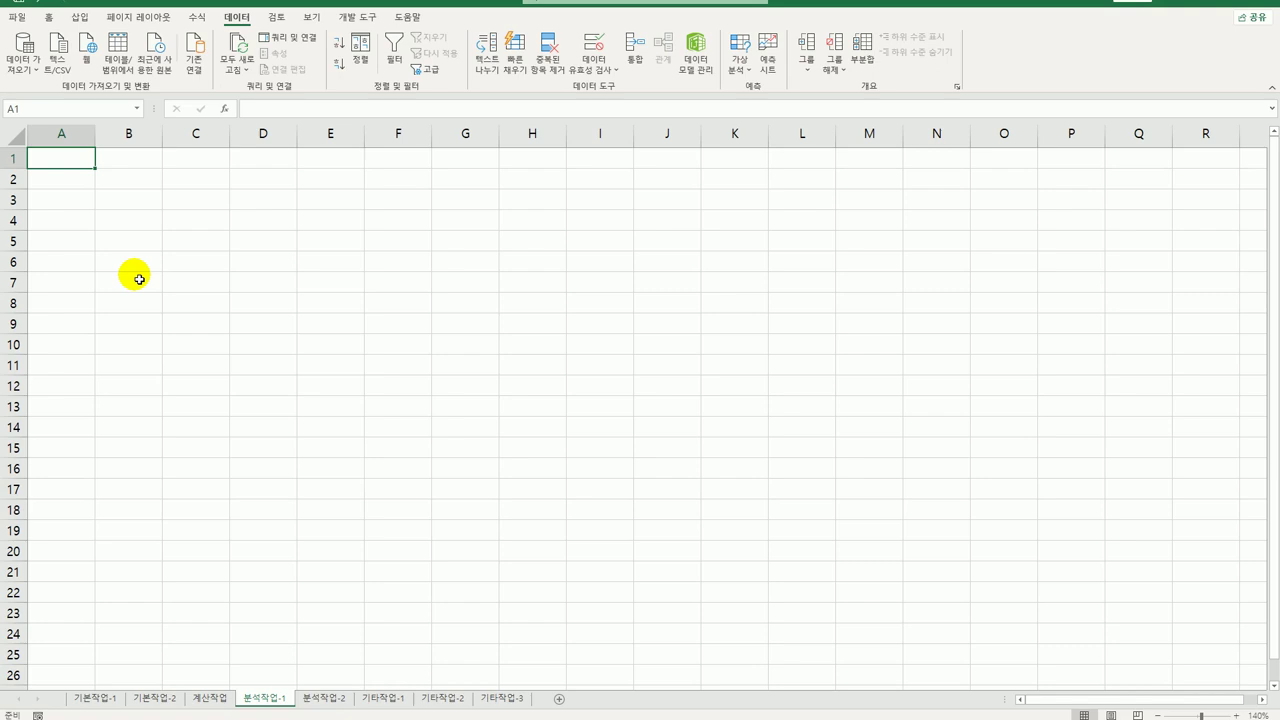
pyautogui.click(64, 207)
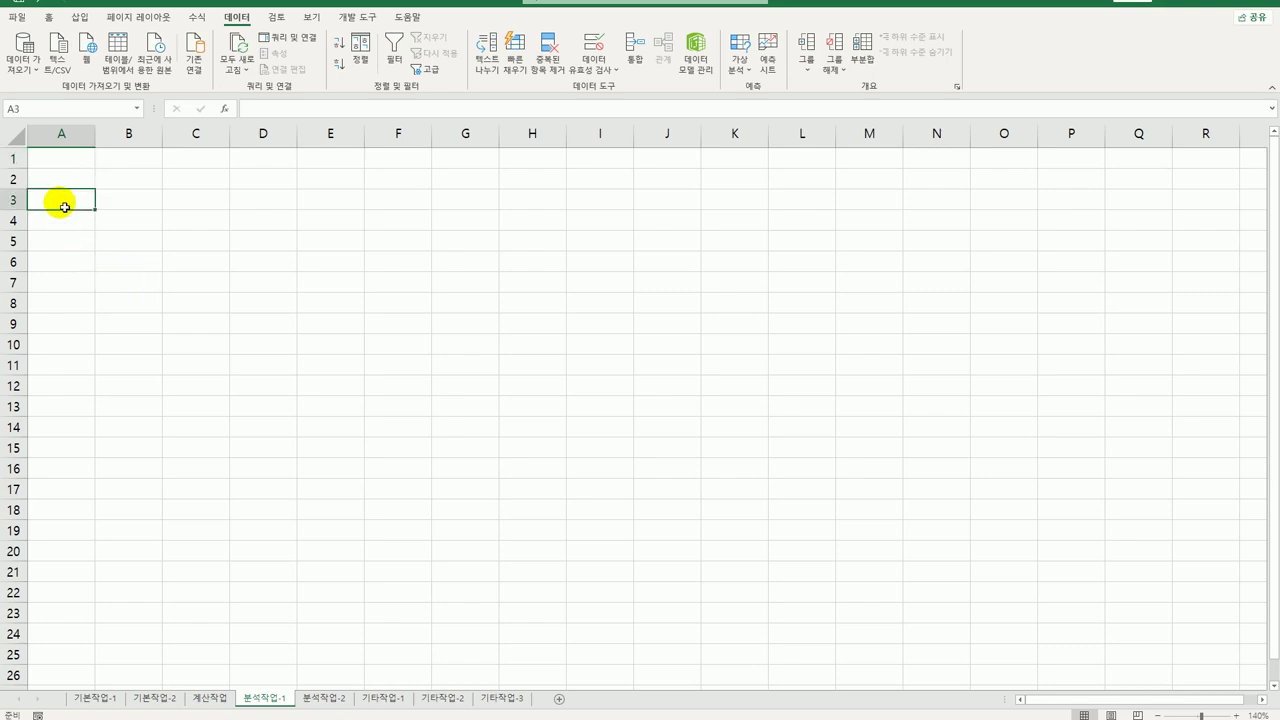
pyautogui.click(79, 17)
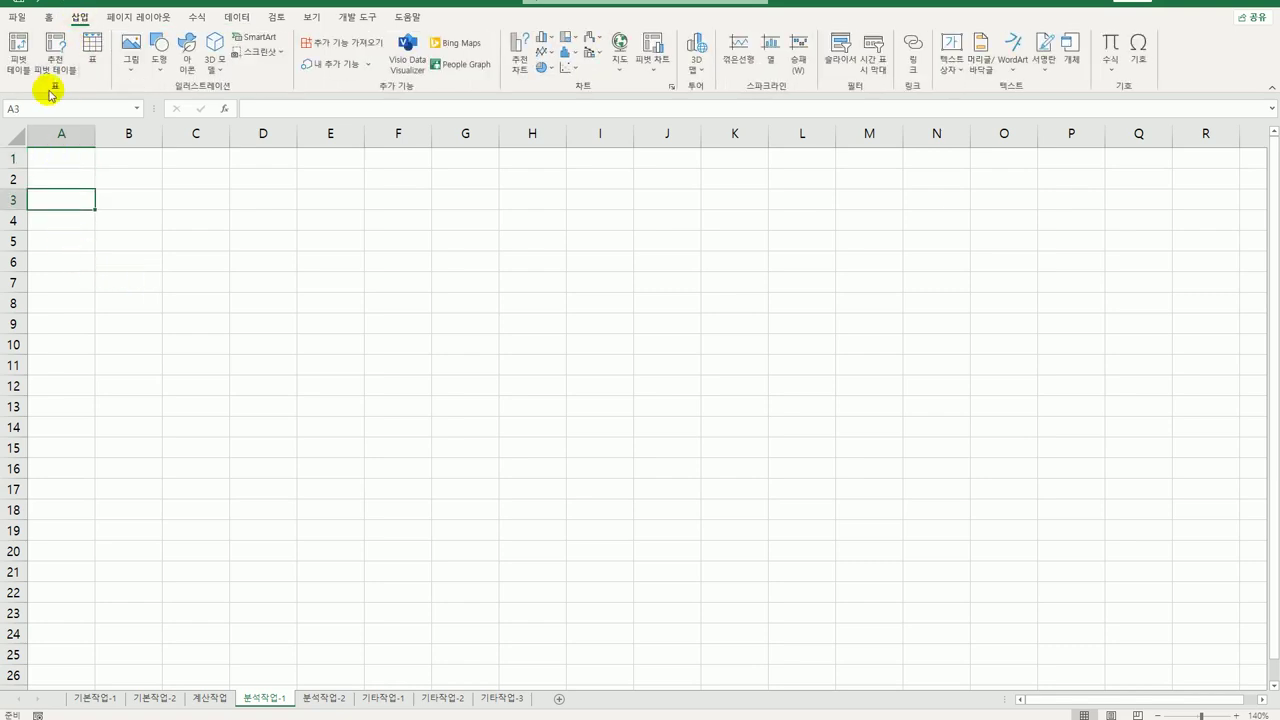
pyautogui.click(20, 55)
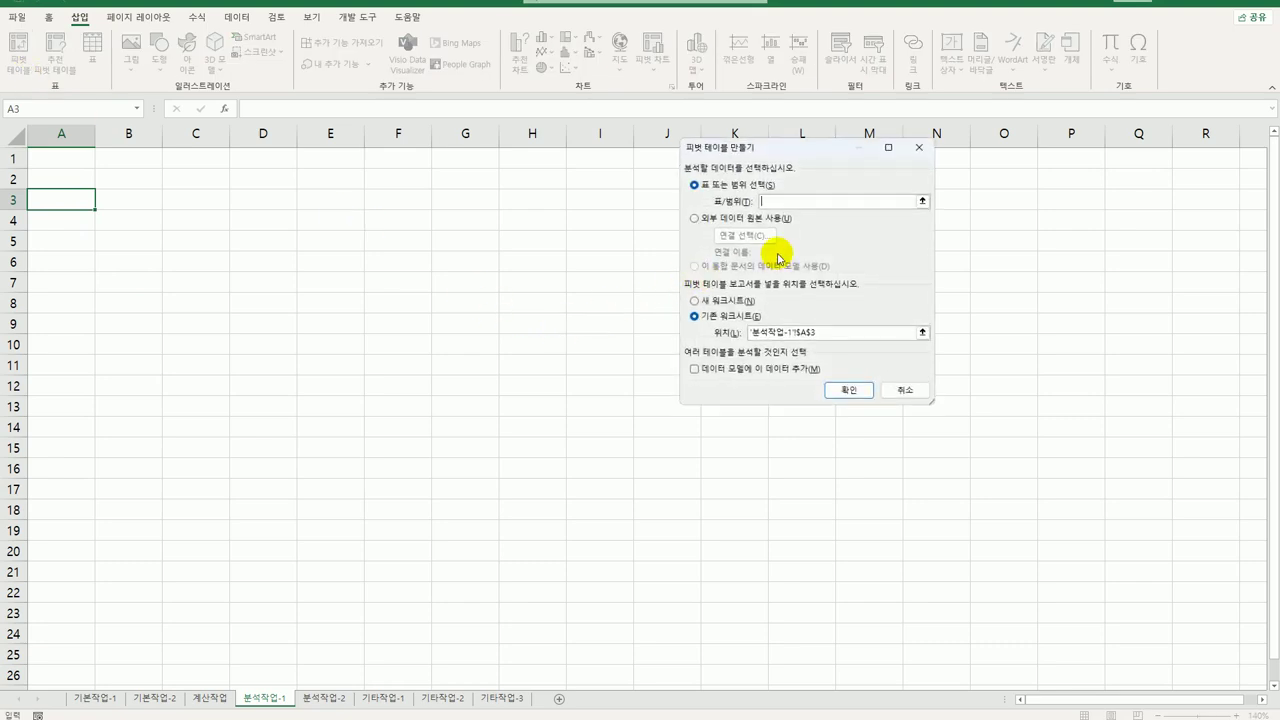
pyautogui.click(697, 218)
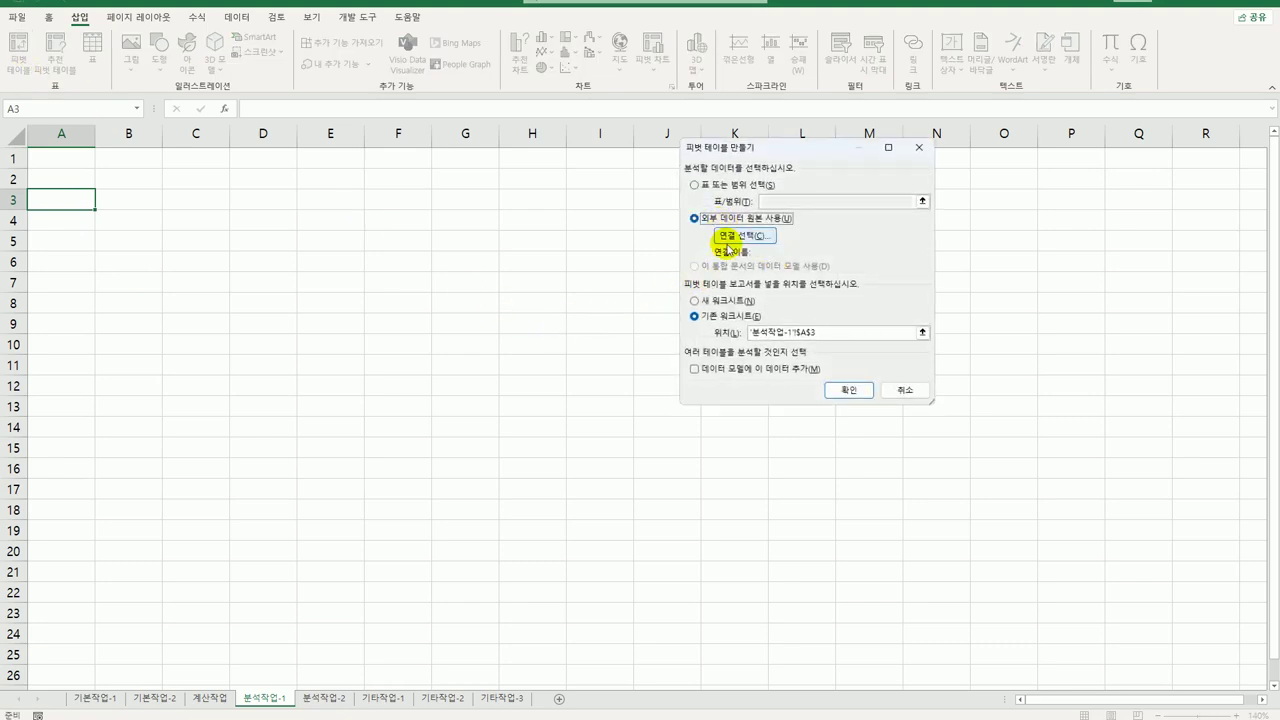
# Choose the Access file 꽃집청년매출 from C:\컴활1급(상시)\스프레드시트\상시공략문제 as the connection and create the pivot table.
pyautogui.click(729, 242)
pyautogui.click(674, 417)
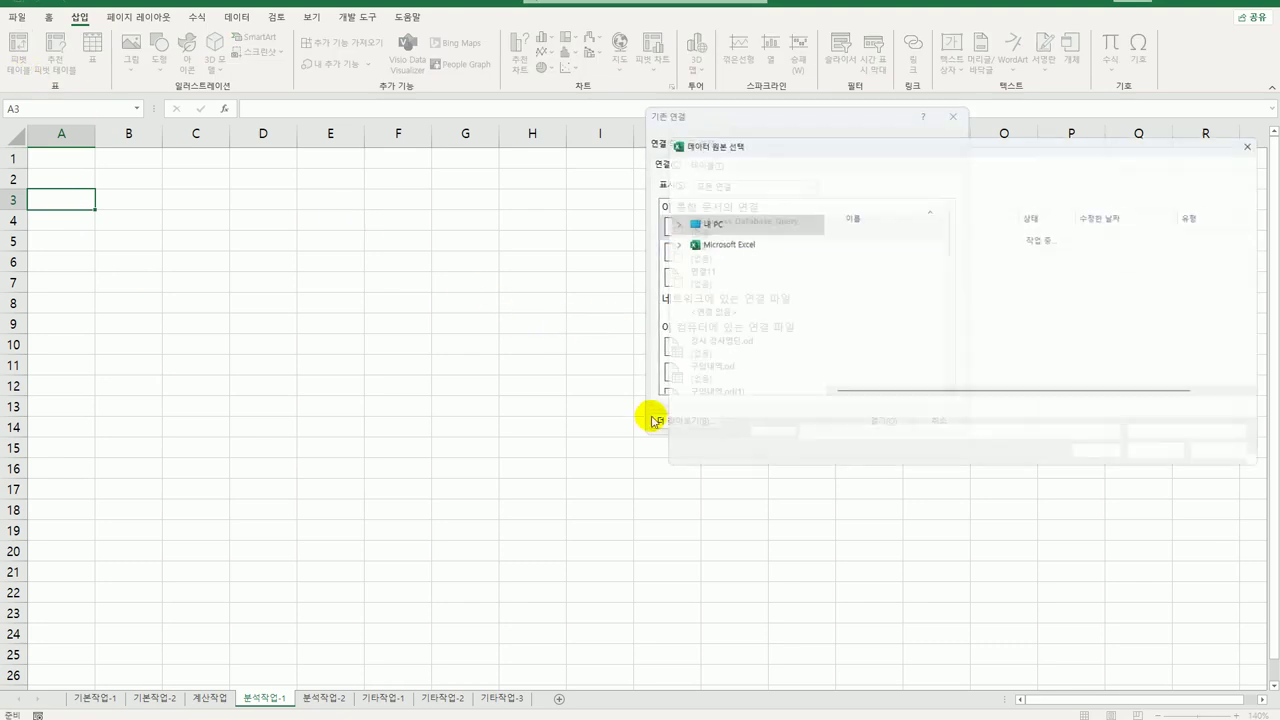
pyautogui.moveTo(745, 138); pyautogui.dragTo(488, 136)
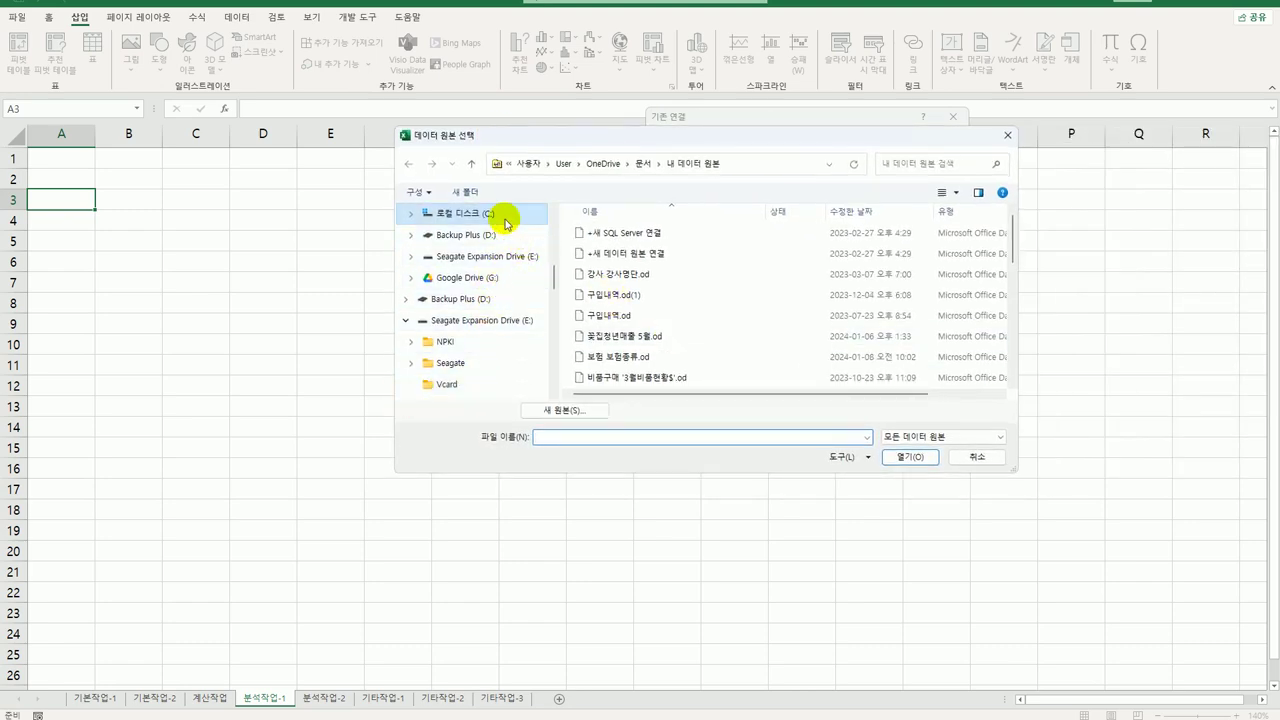
pyautogui.click(499, 214)
pyautogui.scroll(-1, 790, 290)
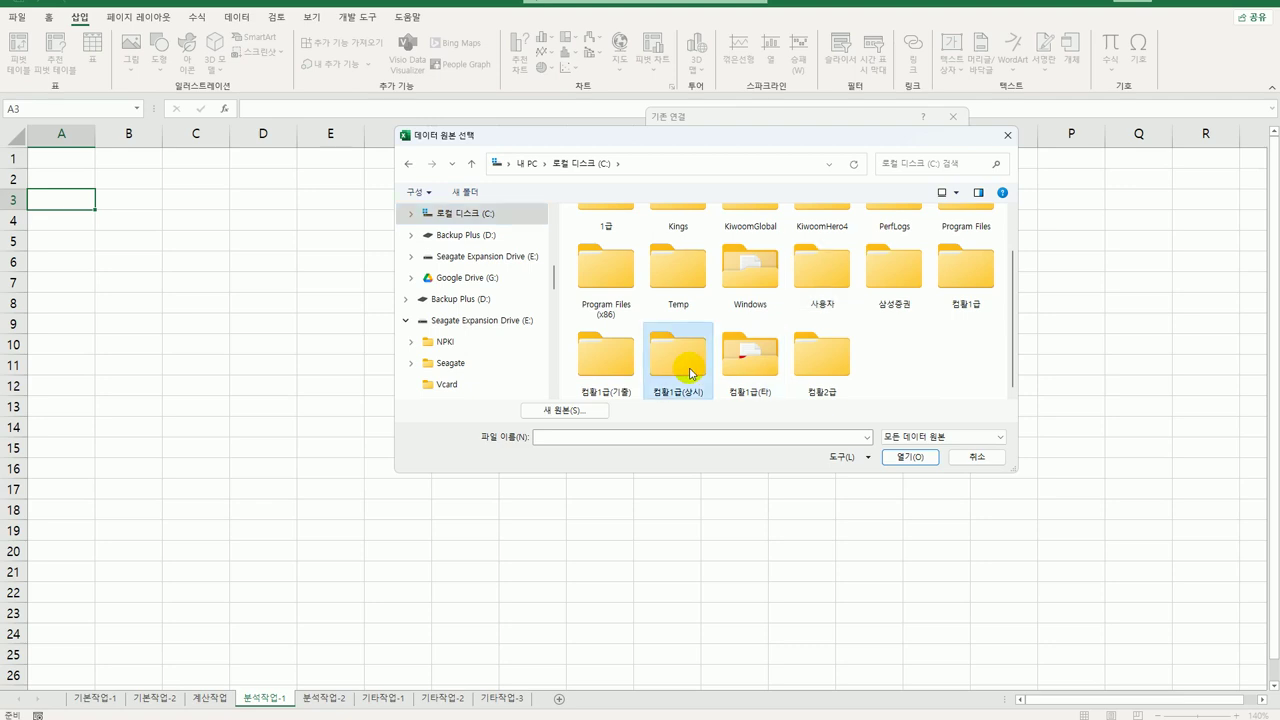
pyautogui.doubleClick(678, 355)
pyautogui.doubleClick(637, 253)
pyautogui.doubleClick(636, 254)
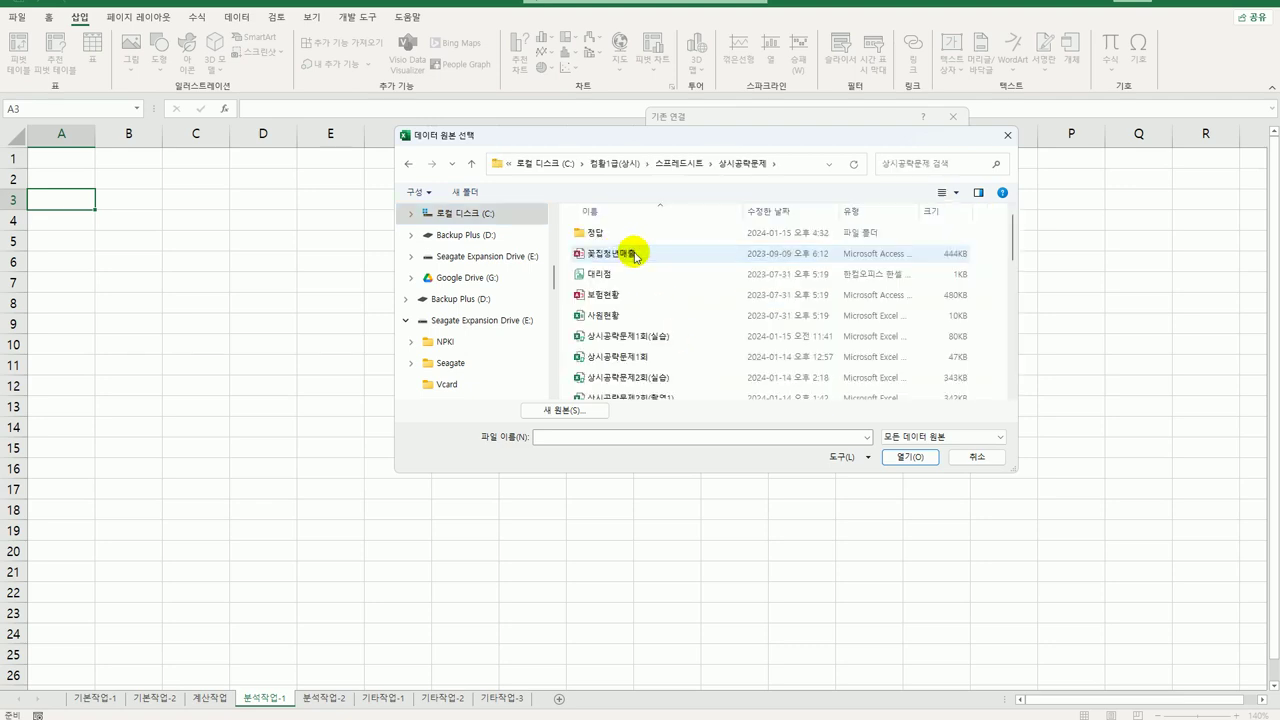
pyautogui.click(634, 255)
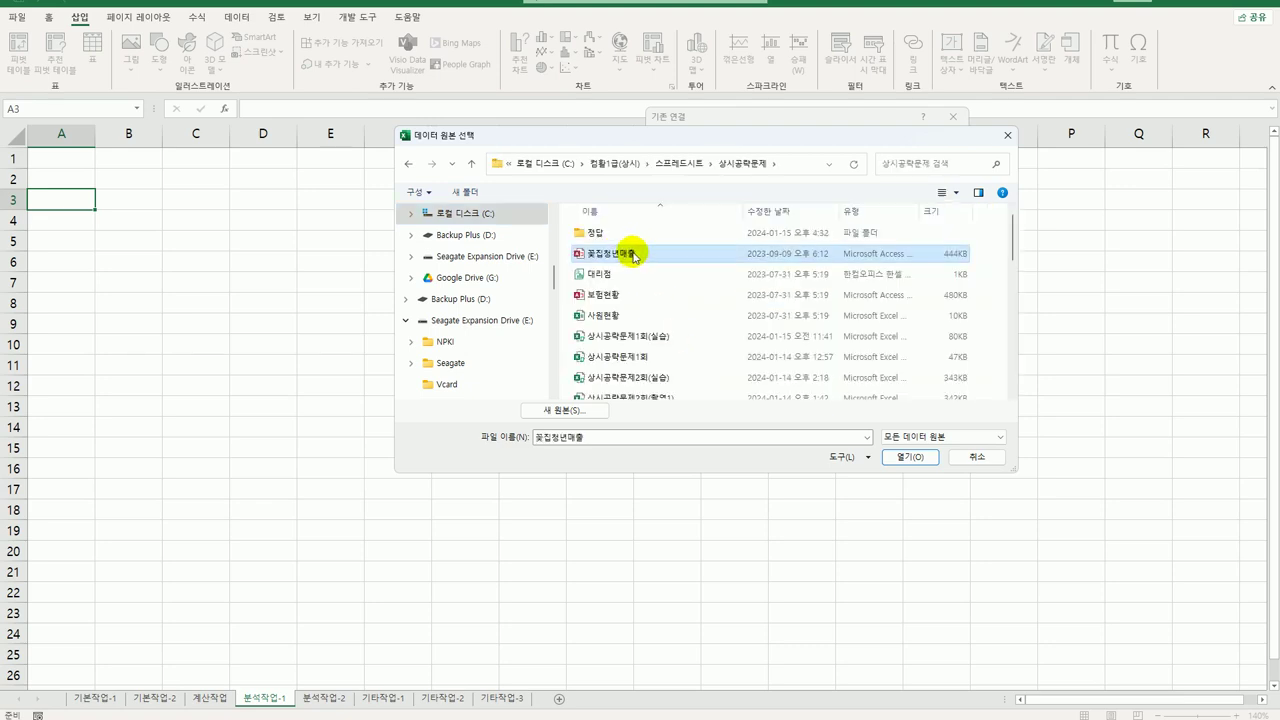
pyautogui.click(909, 457)
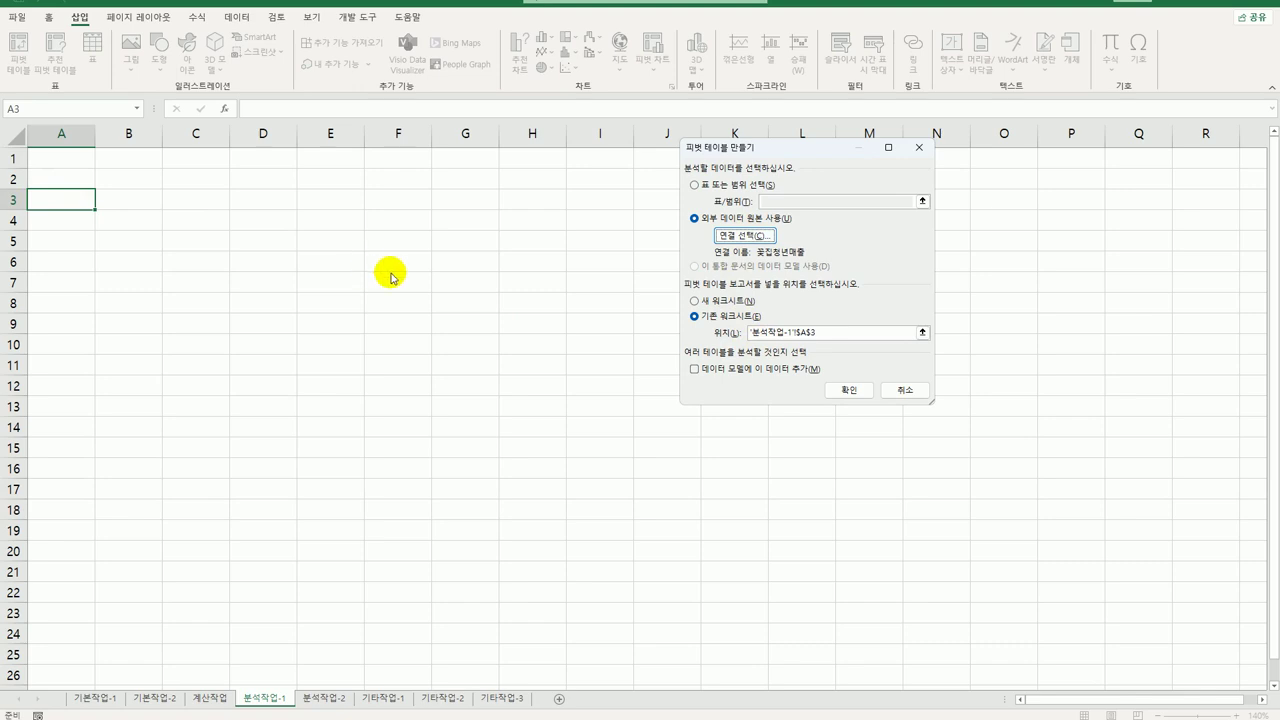
pyautogui.click(848, 392)
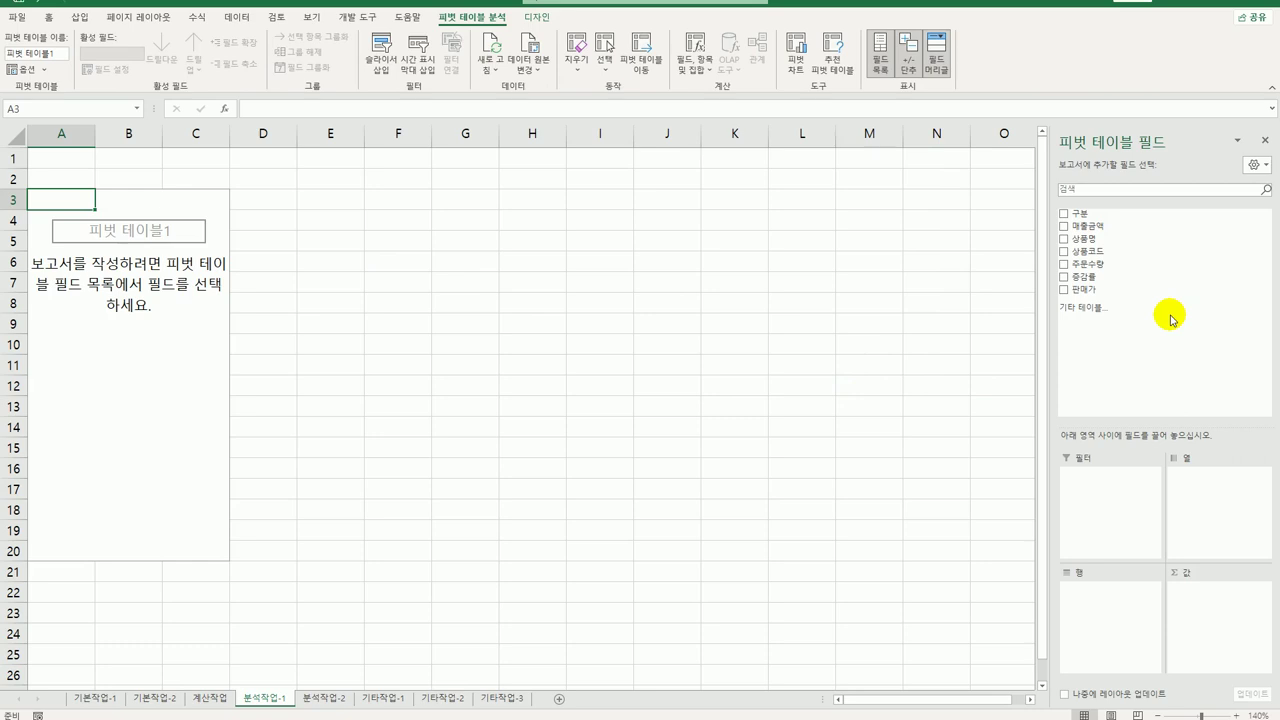
# Lay out the pivot table with 구분 as rows and 주문수량 and 매출금액 as values.
pyautogui.moveTo(1085, 213); pyautogui.dragTo(1082, 598)
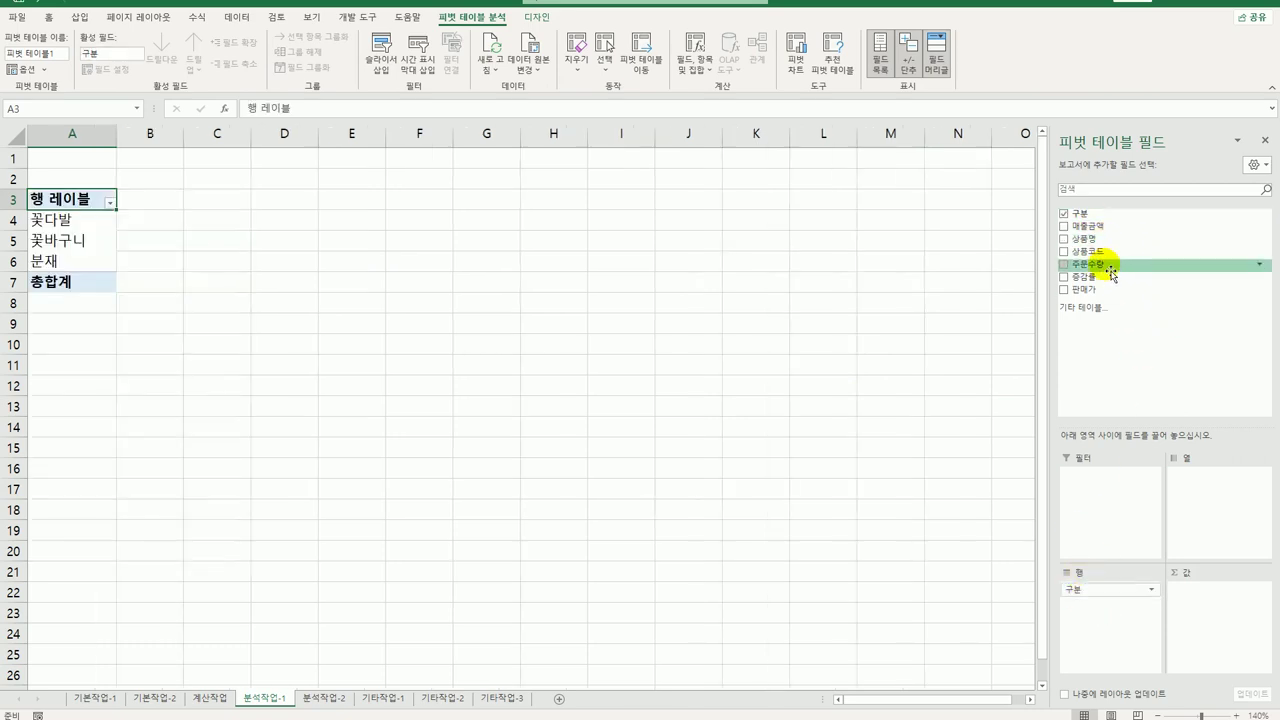
pyautogui.moveTo(1111, 273); pyautogui.dragTo(1217, 630)
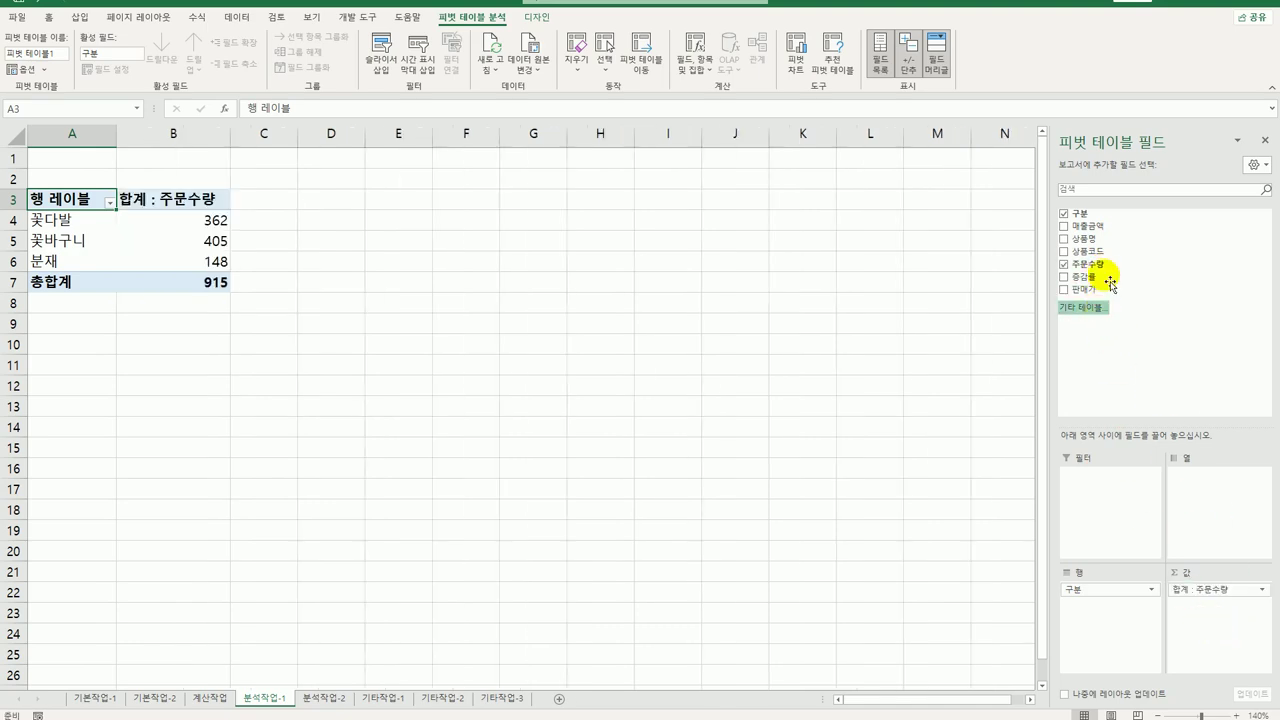
pyautogui.moveTo(1112, 227); pyautogui.dragTo(1199, 621)
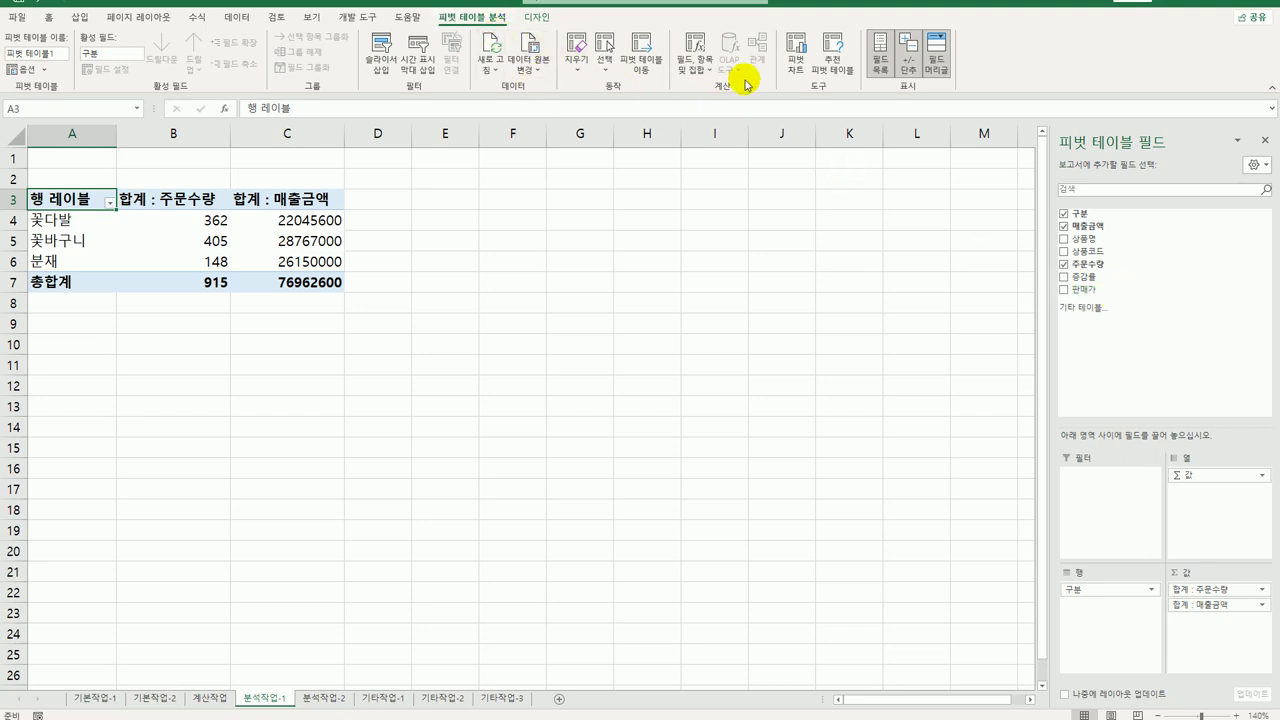
# Add a calculated field named 부가가치세 with the formula = 매출금액*0.1 to the pivot table.
pyautogui.click(697, 70)
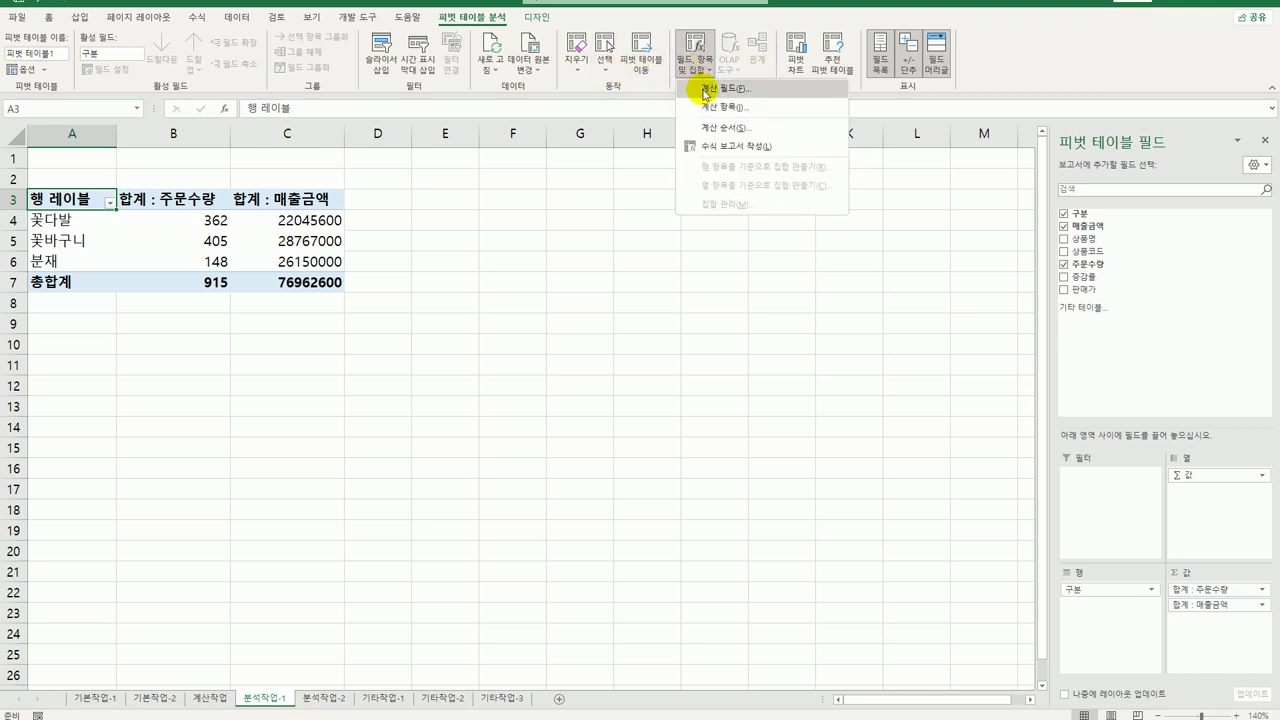
pyautogui.click(702, 88)
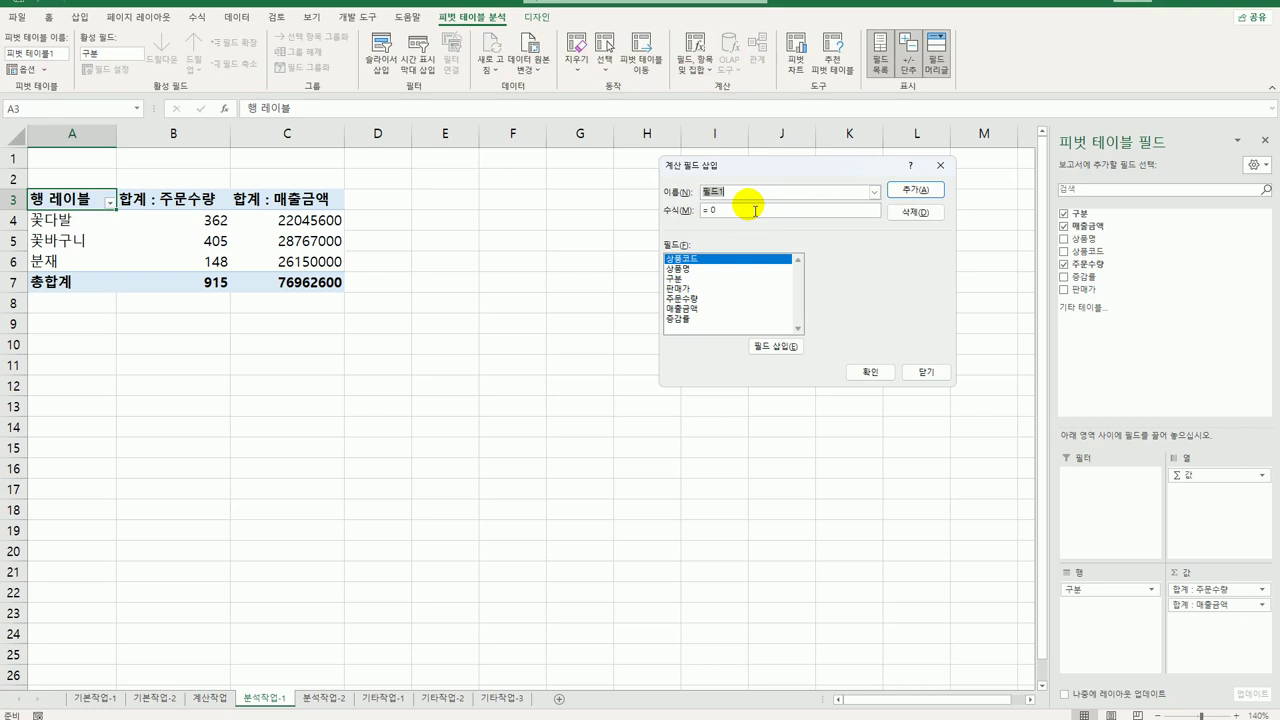
pyautogui.write('ㅇ')
pyautogui.press('BackSpace')
pyautogui.press('BackSpace')
pyautogui.write('부가가치세')
pyautogui.press('Tab')
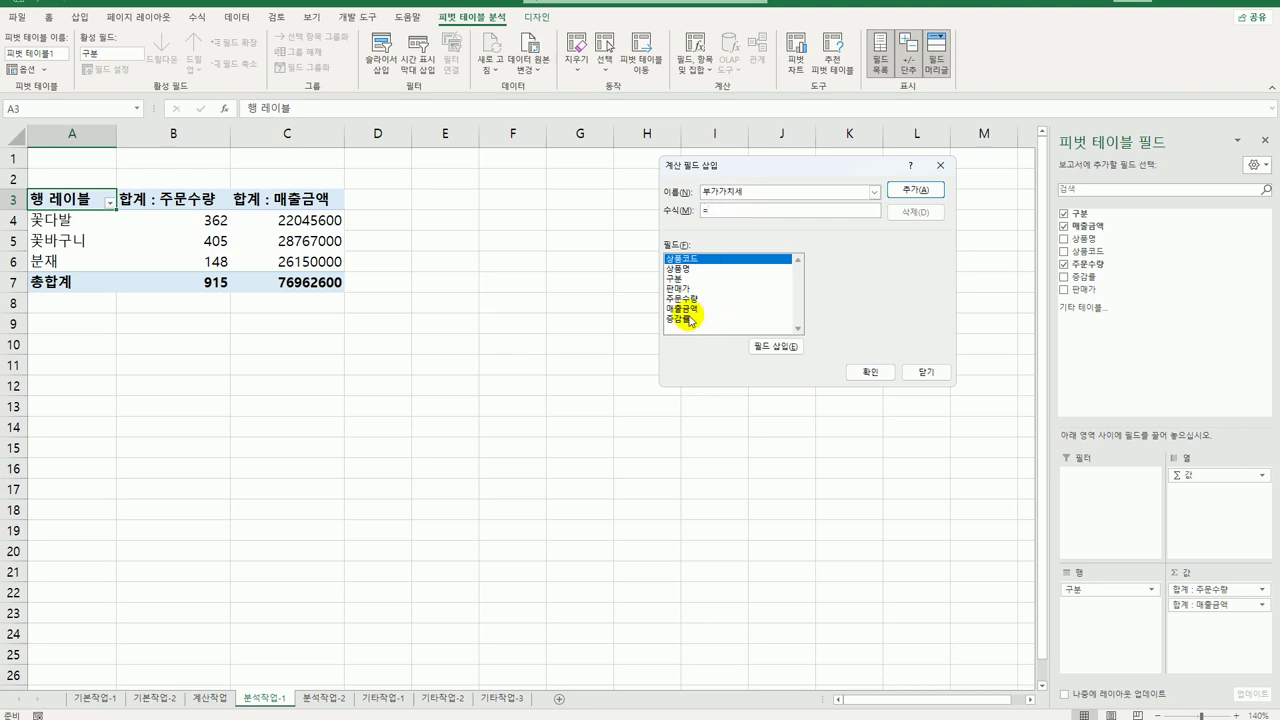
pyautogui.doubleClick(690, 308)
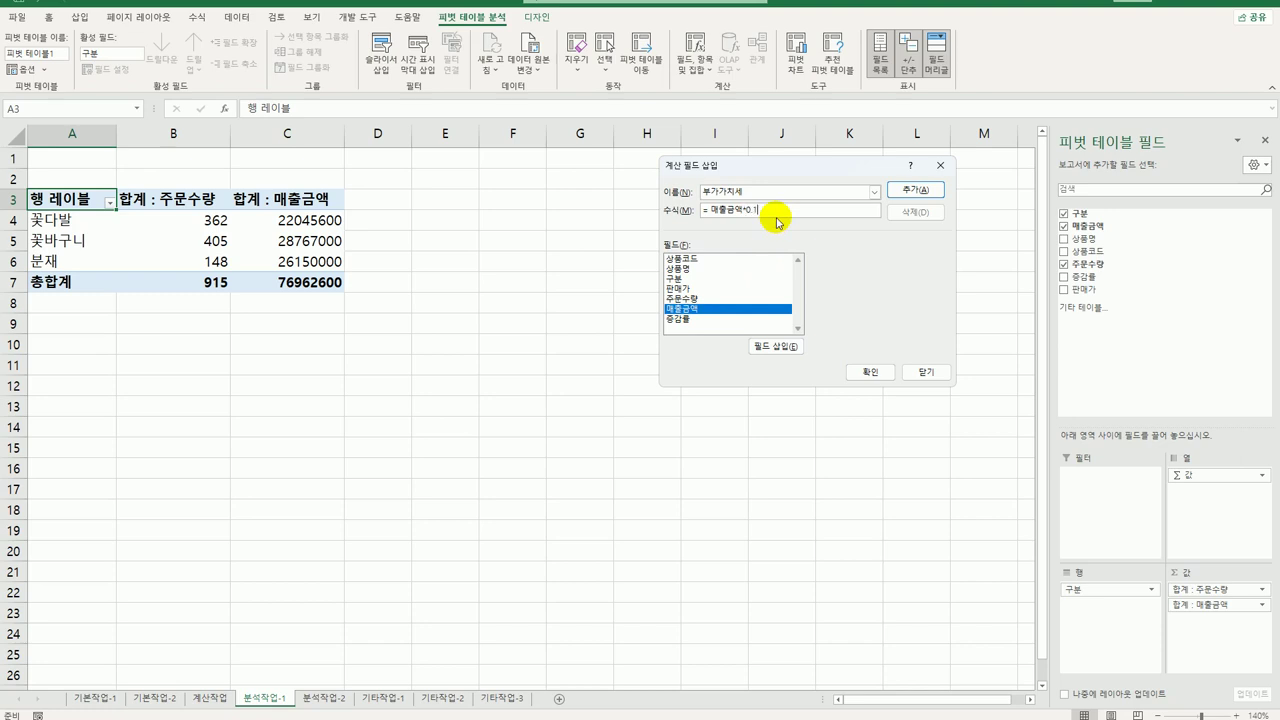
pyautogui.click(900, 189)
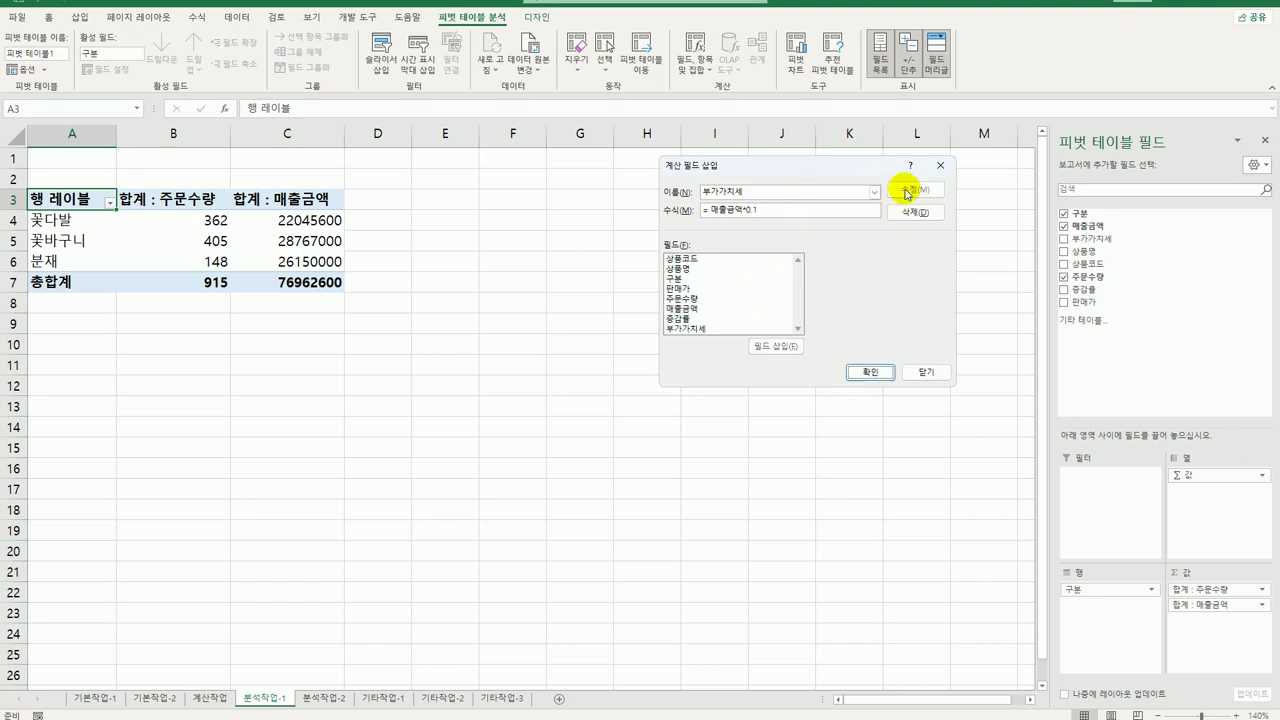
# Insert the calculated field 부가가치세 (매출금액*0.1) into the pivot table and set the report layout to outline form.
pyautogui.click(866, 371)
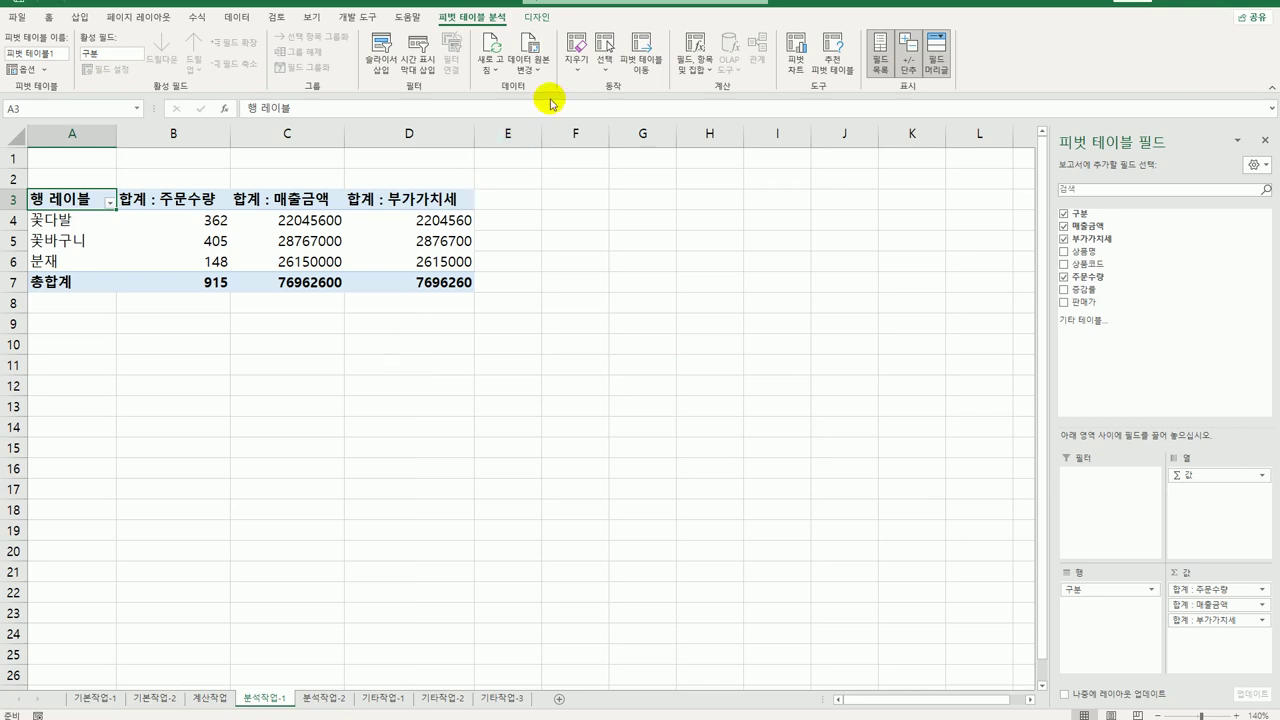
pyautogui.click(527, 22)
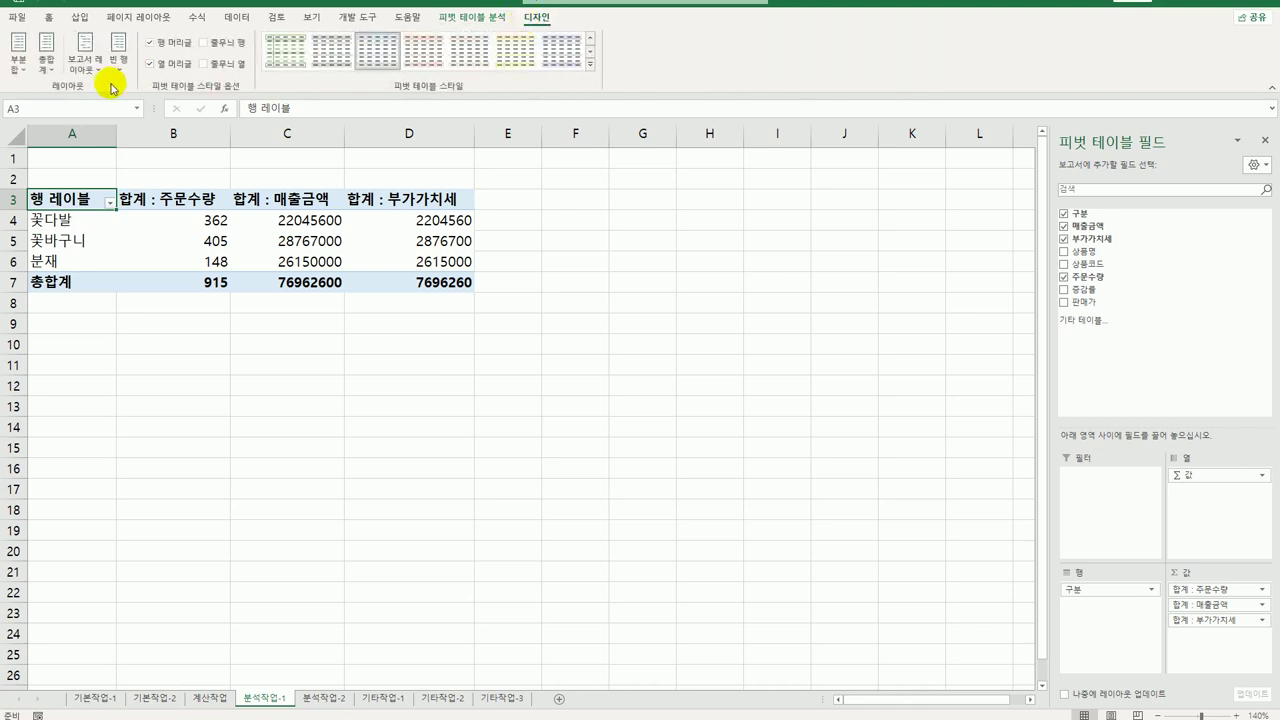
pyautogui.click(85, 62)
pyautogui.click(133, 128)
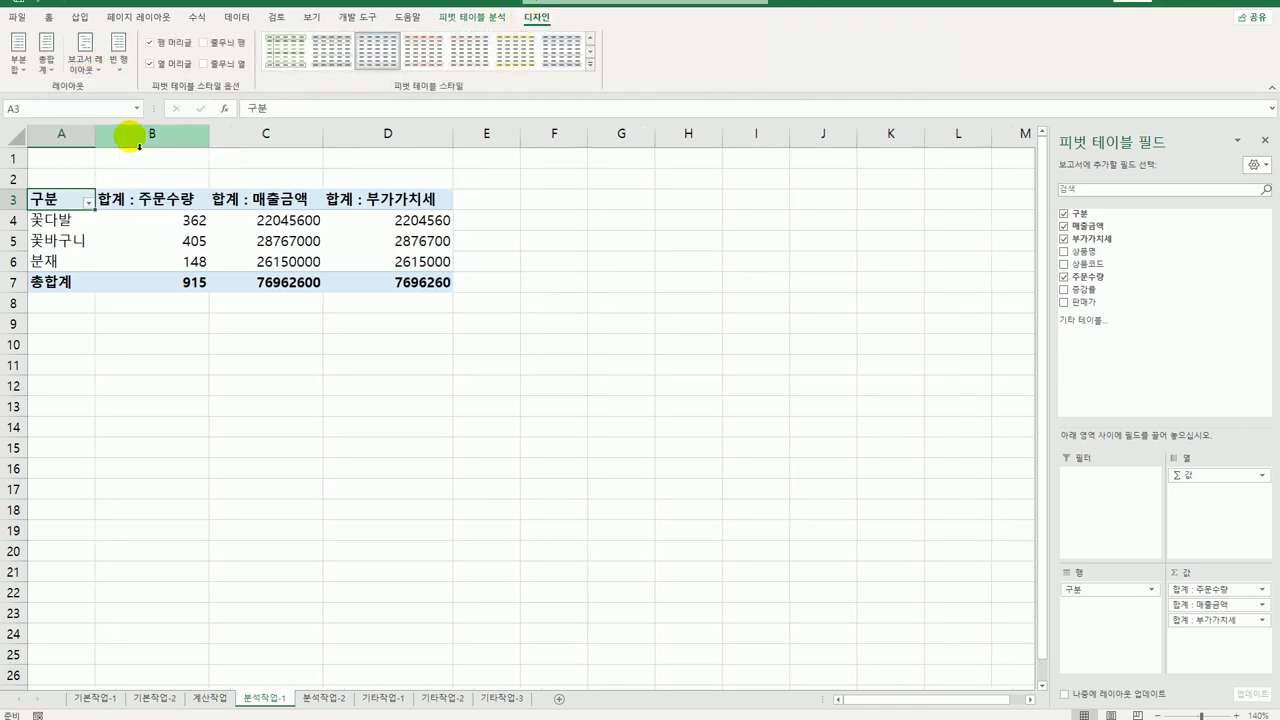
# Sort the 구분 row labels in descending order and apply the light yellow style, Pivot Style Light 19, to the pivot table.
pyautogui.click(89, 203)
pyautogui.click(86, 238)
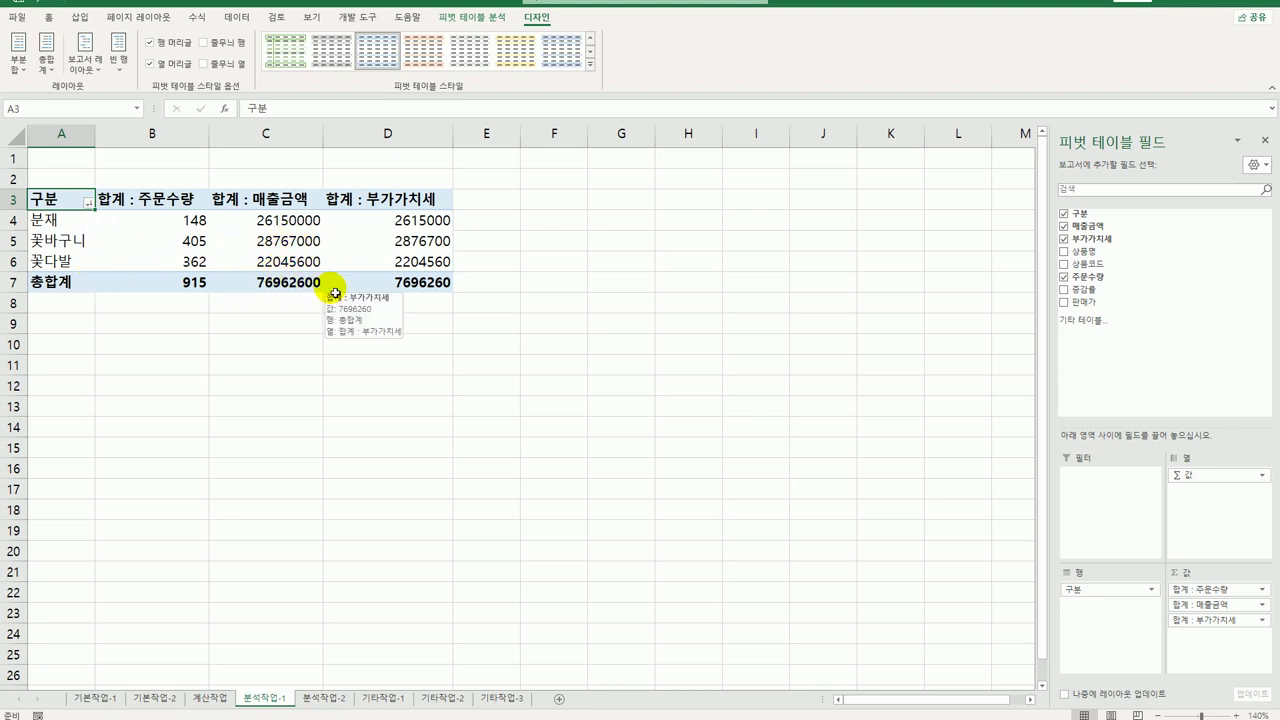
pyautogui.click(591, 64)
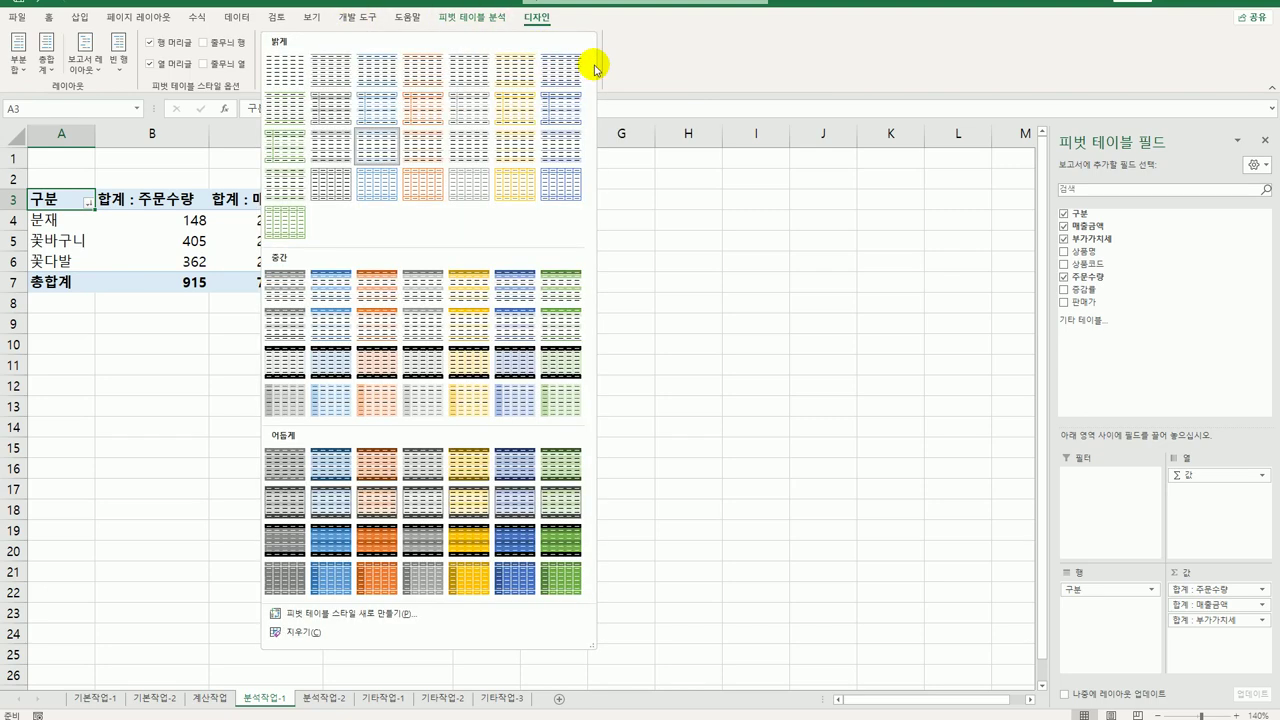
pyautogui.click(512, 147)
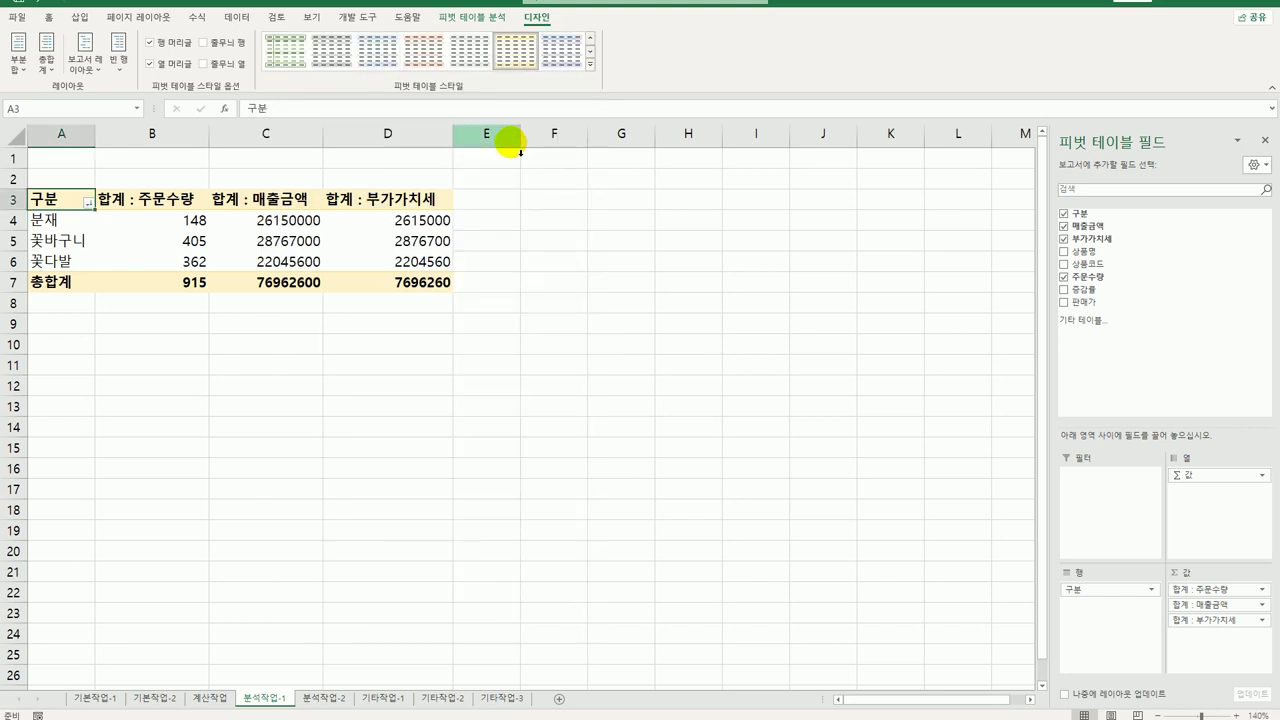
# Format the 매출금액 sum field as currency with the ₩ symbol and 0 decimal places.
pyautogui.click(273, 201)
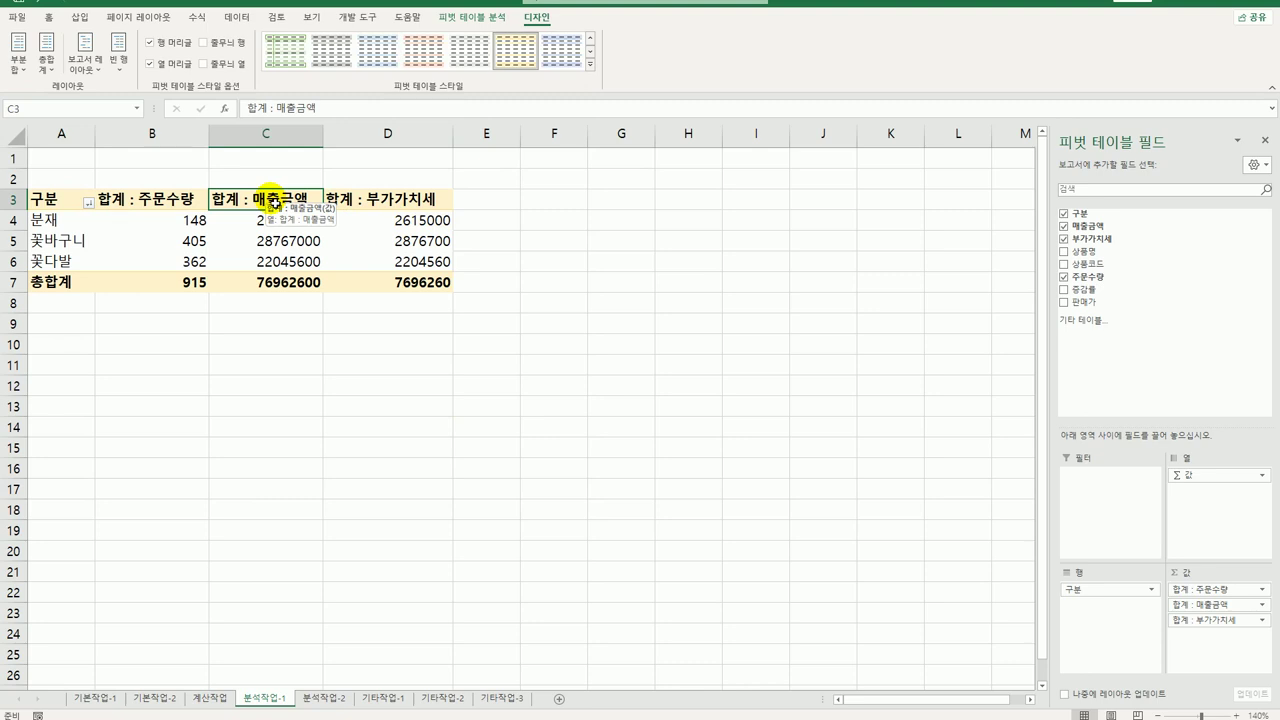
pyautogui.doubleClick(273, 201)
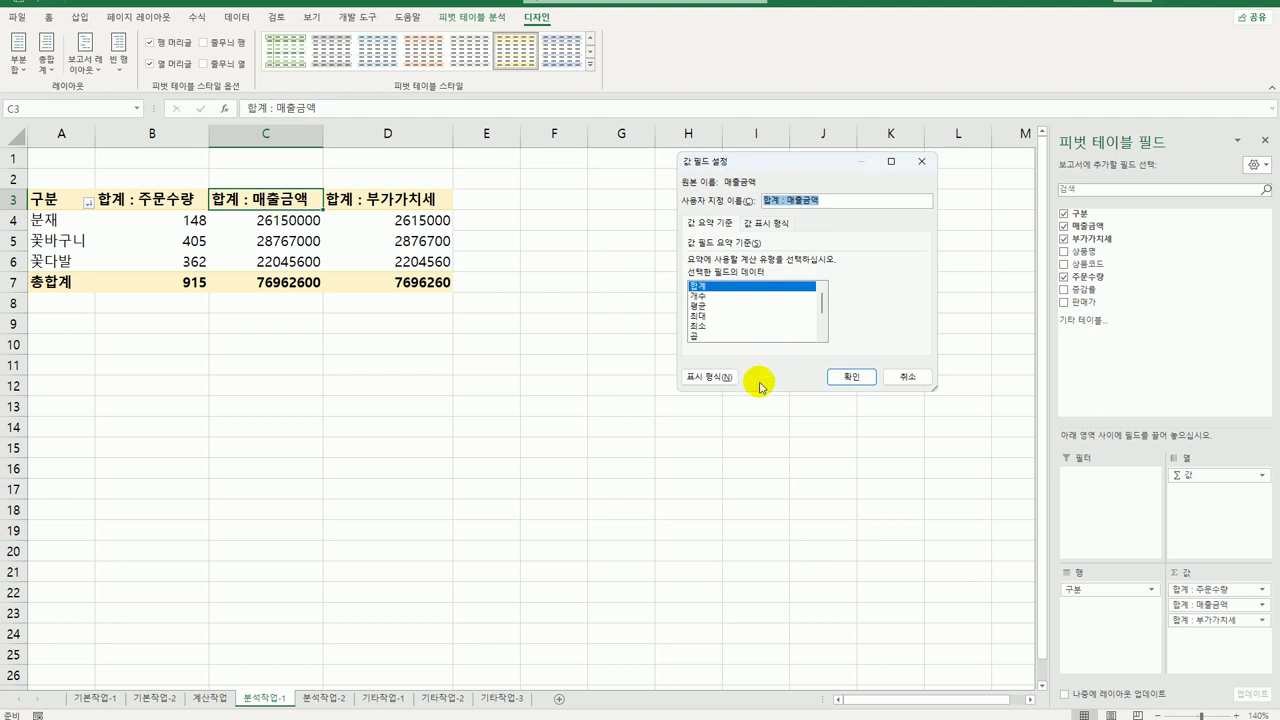
pyautogui.click(728, 378)
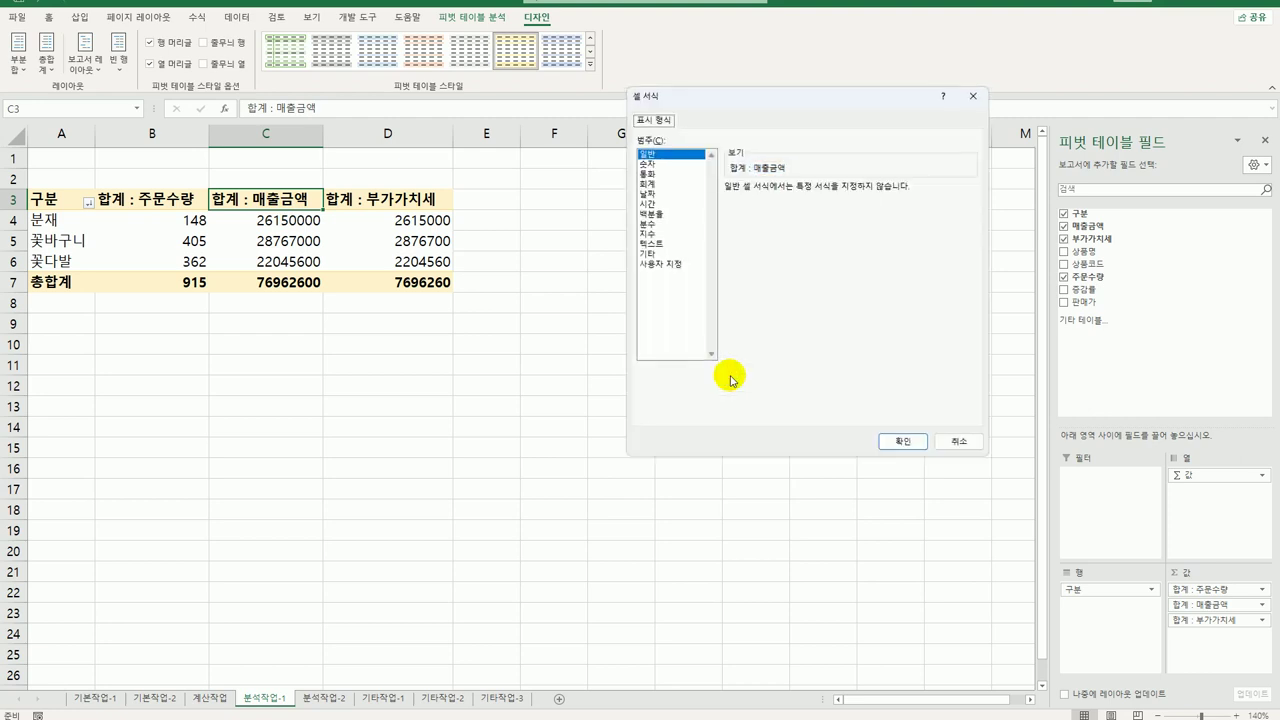
pyautogui.click(659, 175)
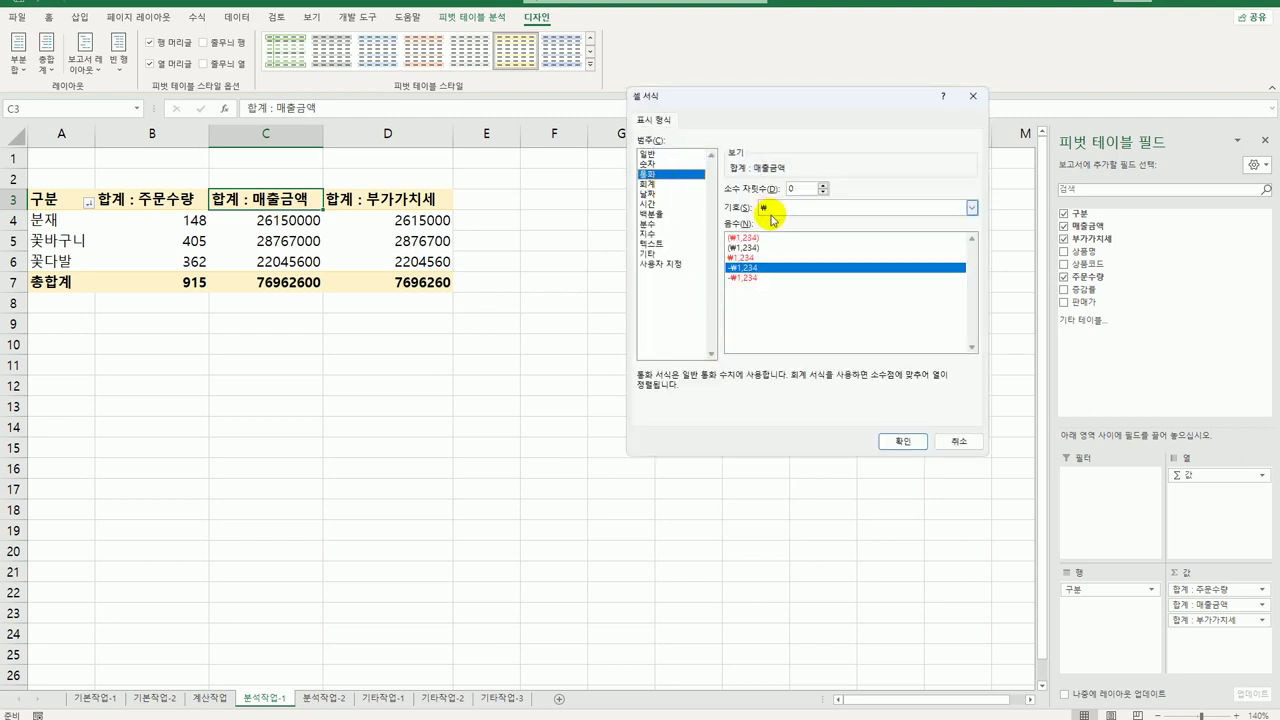
pyautogui.click(900, 441)
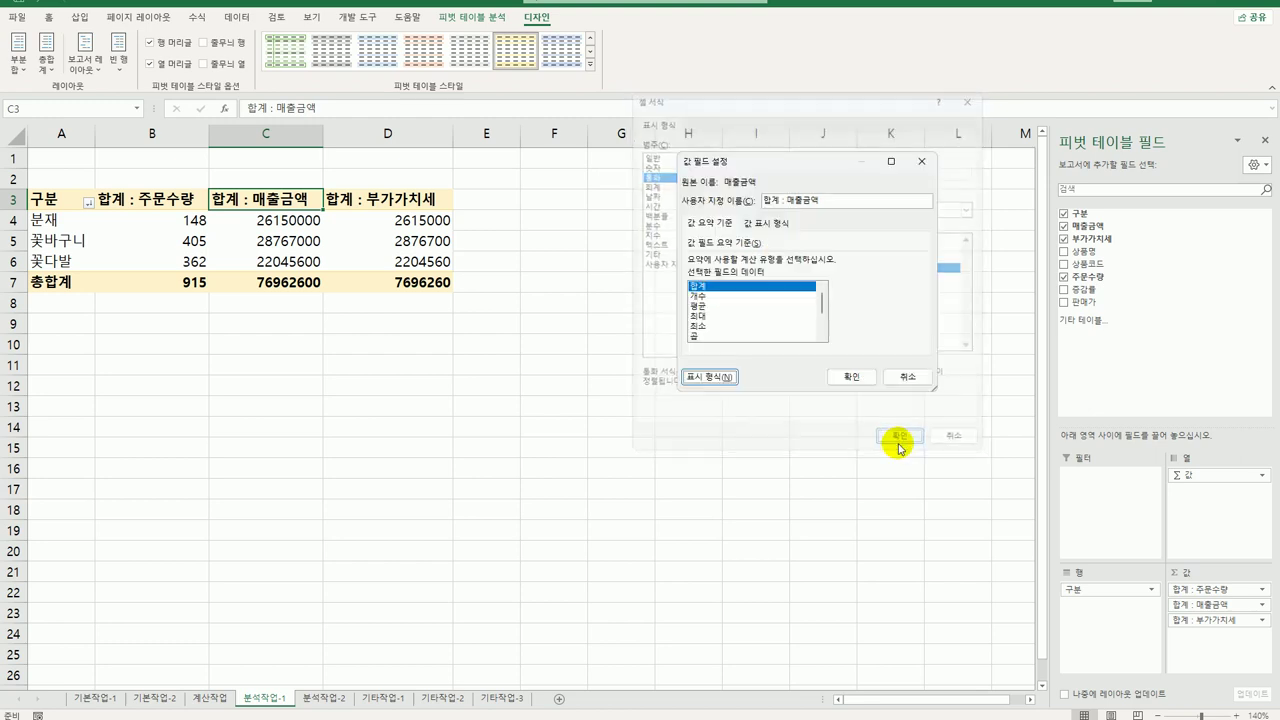
pyautogui.click(855, 375)
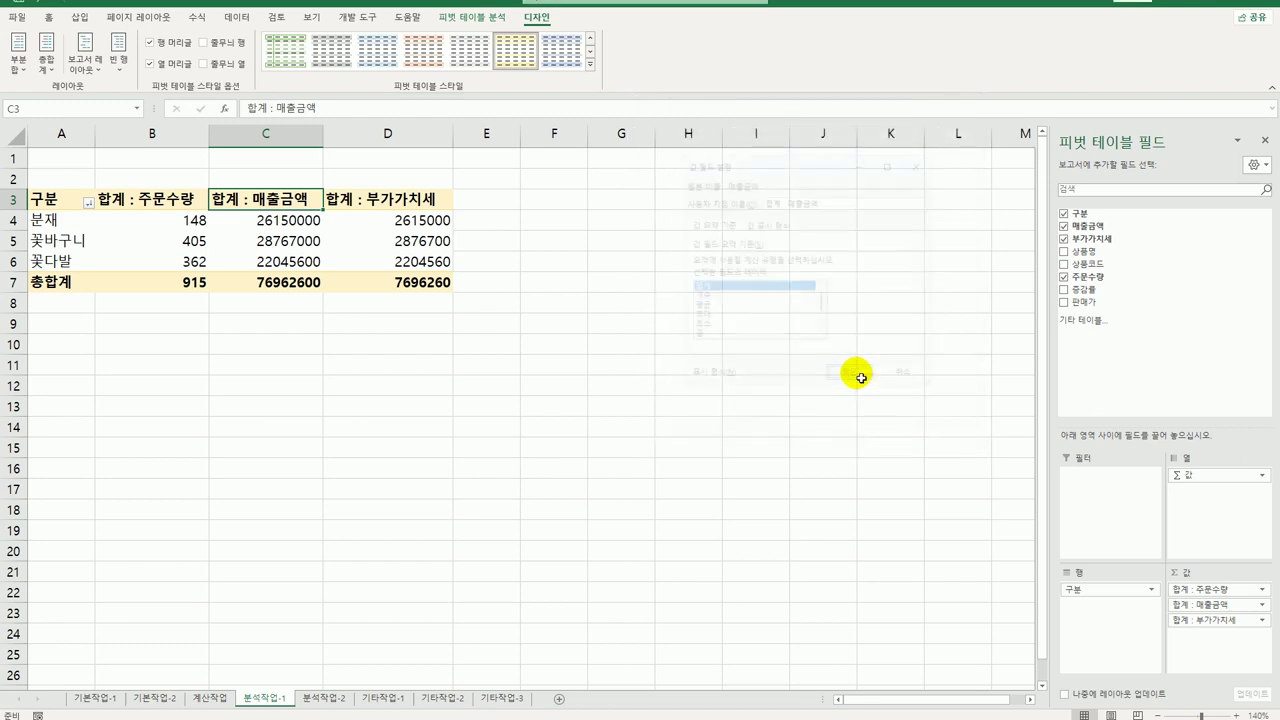
# Apply the currency (통화) number format to the 부가가치세 sum field through its value field settings.
pyautogui.click(405, 204)
pyautogui.doubleClick(400, 204)
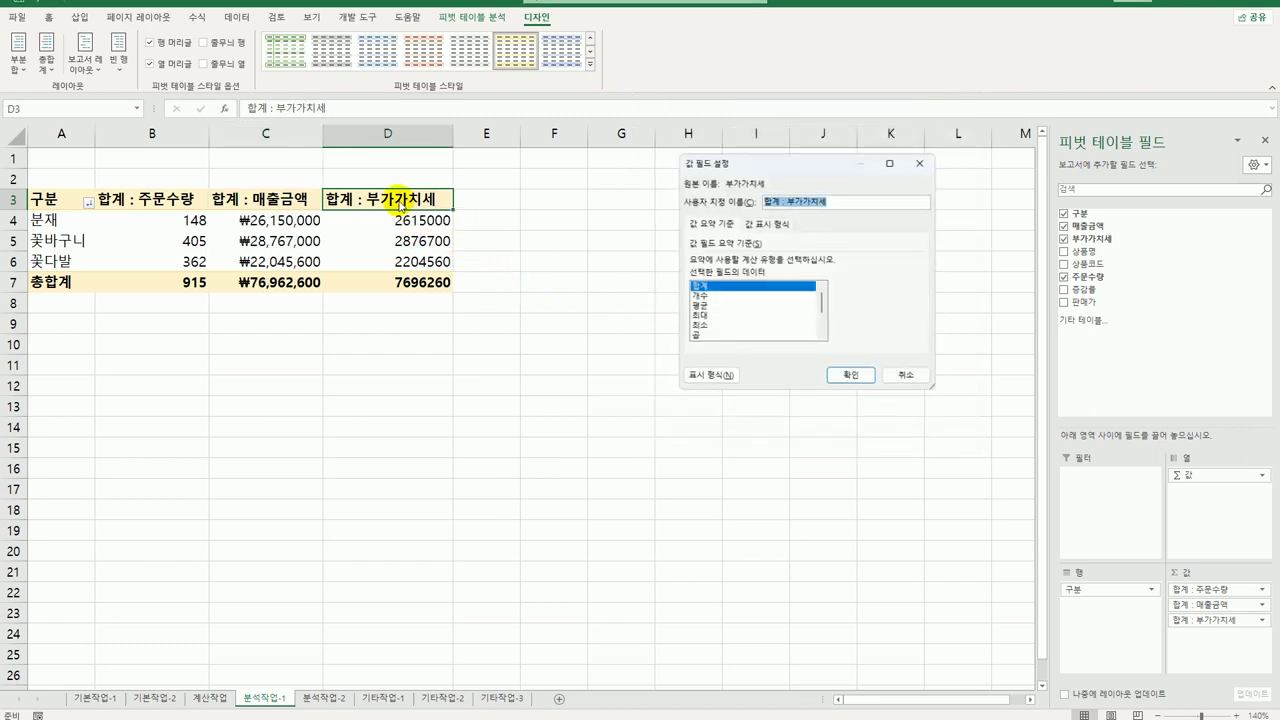
pyautogui.click(716, 378)
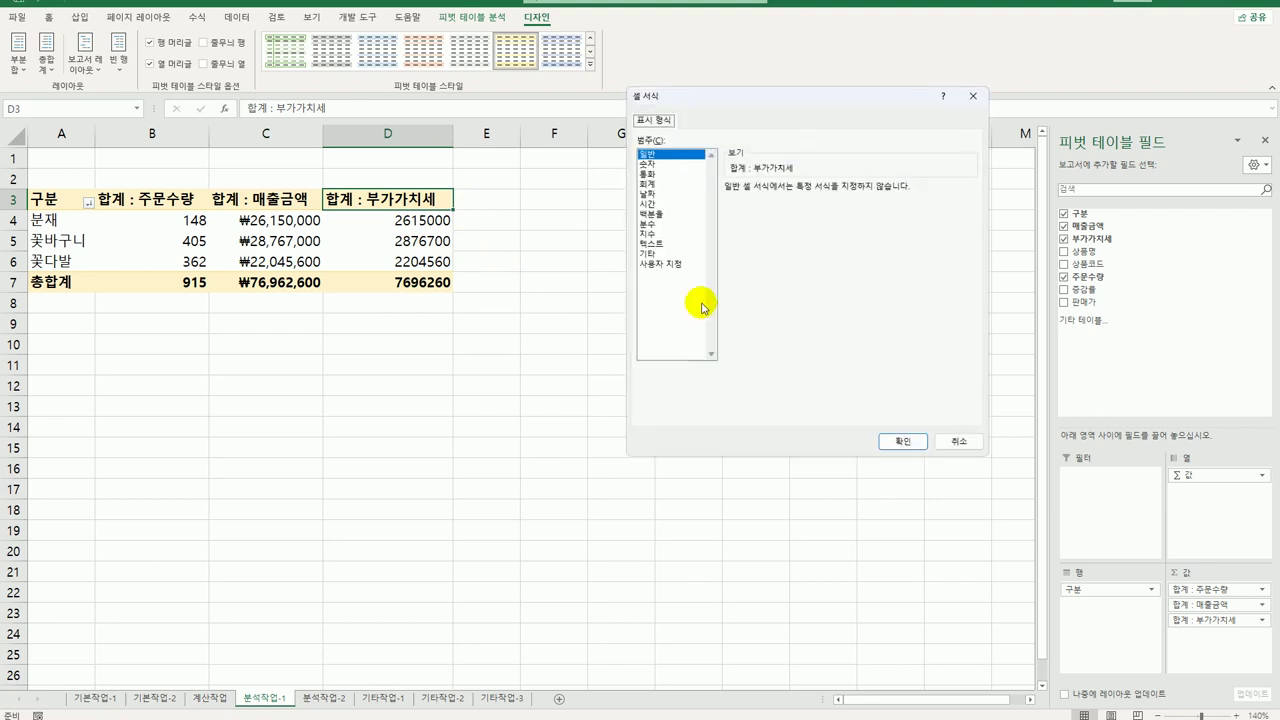
pyautogui.click(668, 175)
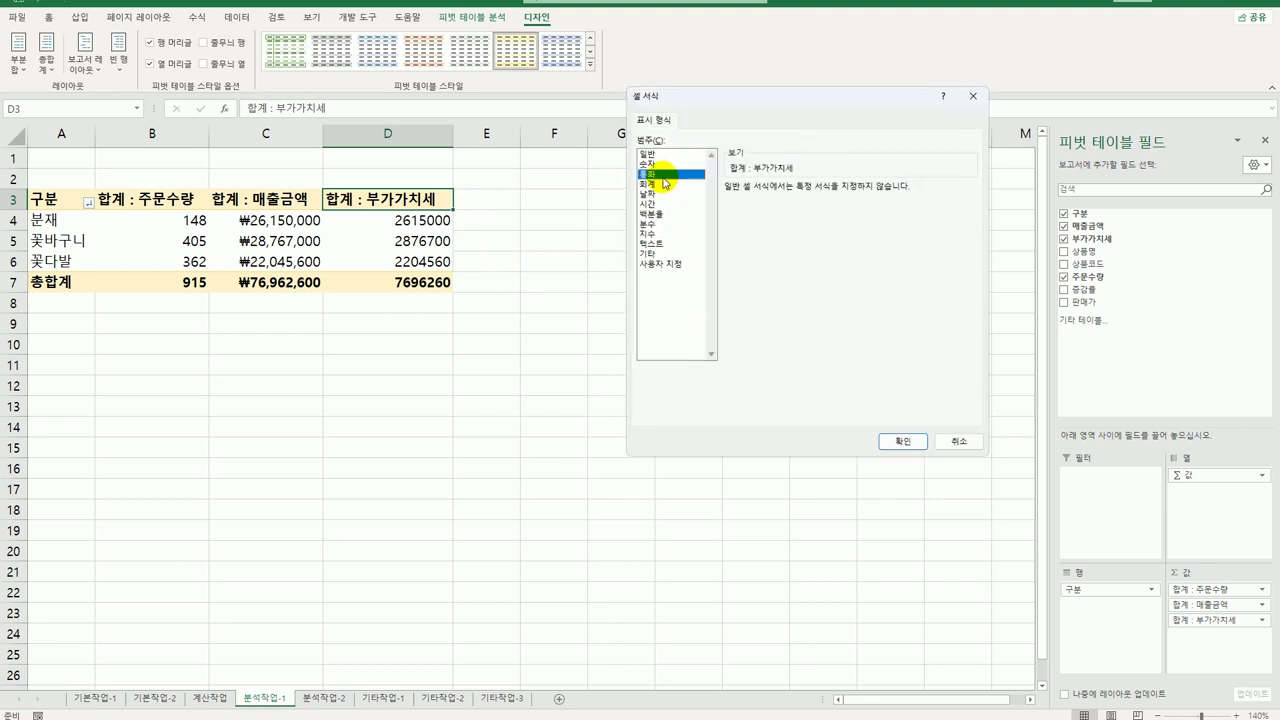
pyautogui.click(903, 441)
pyautogui.click(849, 380)
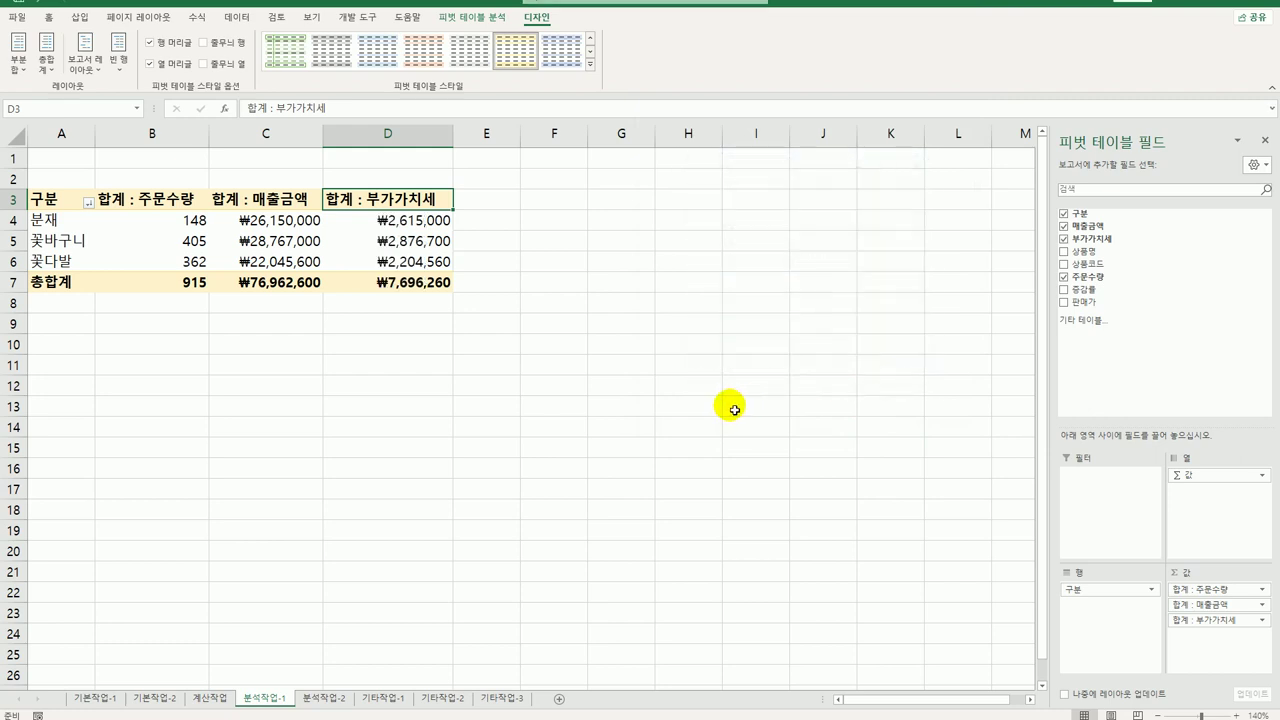
# Extract the detail records behind the 꽃바구니 주문수량 value onto a new sheet.
pyautogui.click(80, 246)
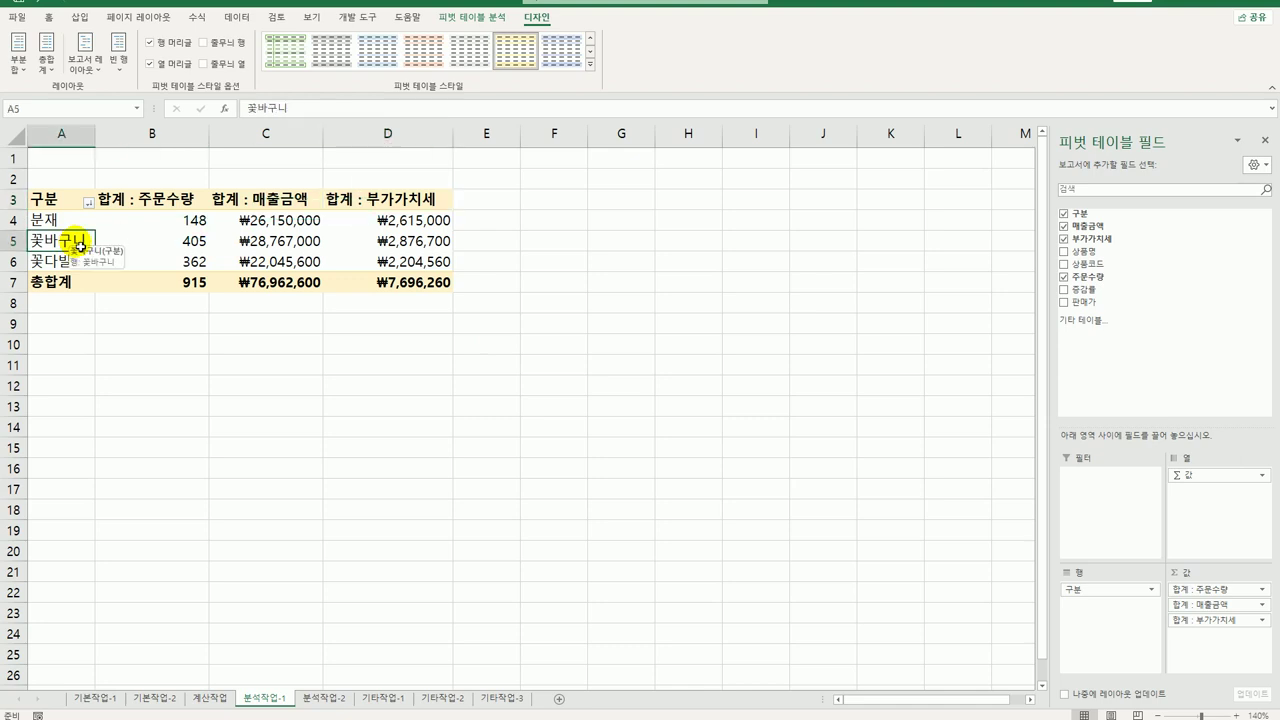
pyautogui.click(141, 247)
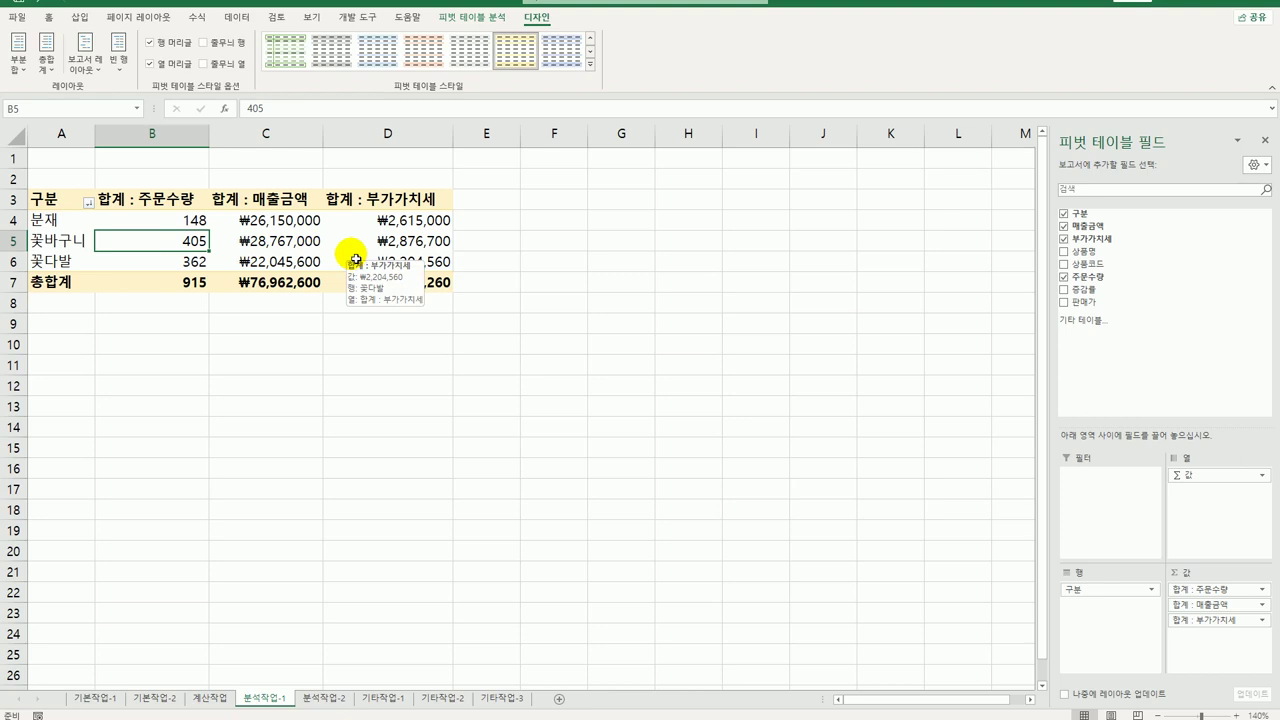
pyautogui.doubleClick(140, 241)
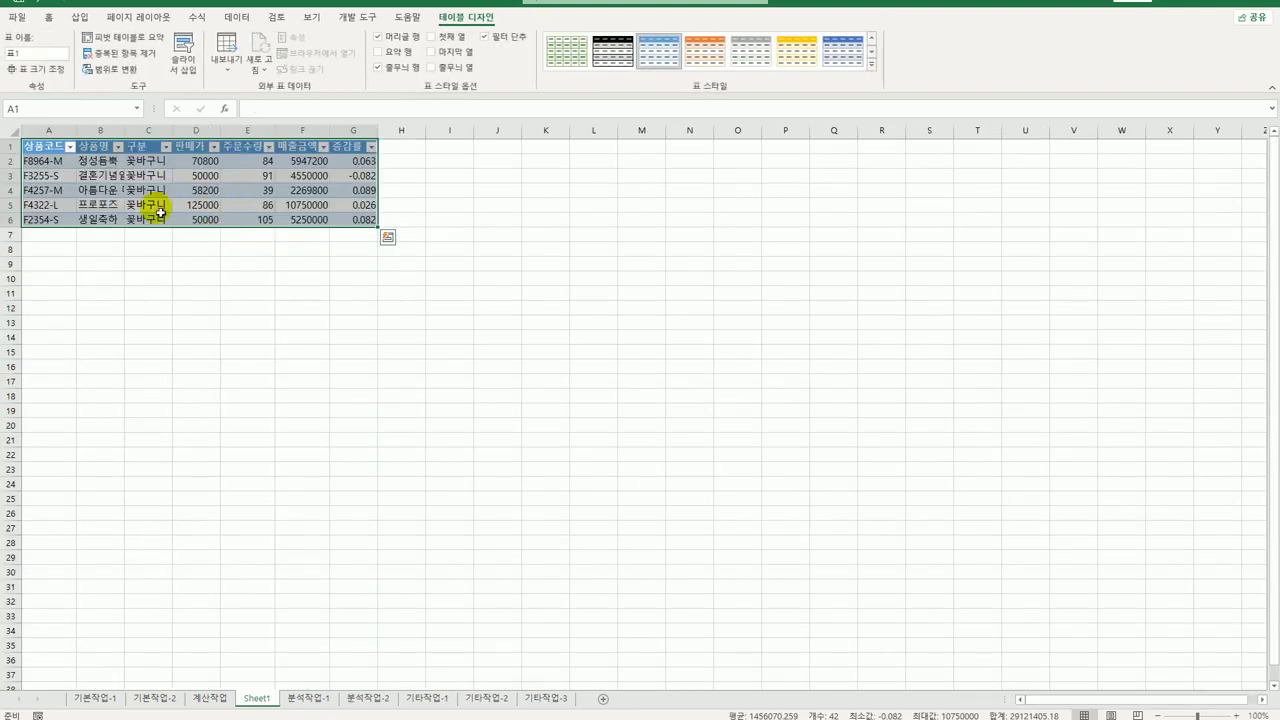
# Widen the 상품명 column of the extracted detail table so the full product names fit.
pyautogui.moveTo(176, 138); pyautogui.dragTo(176, 138)
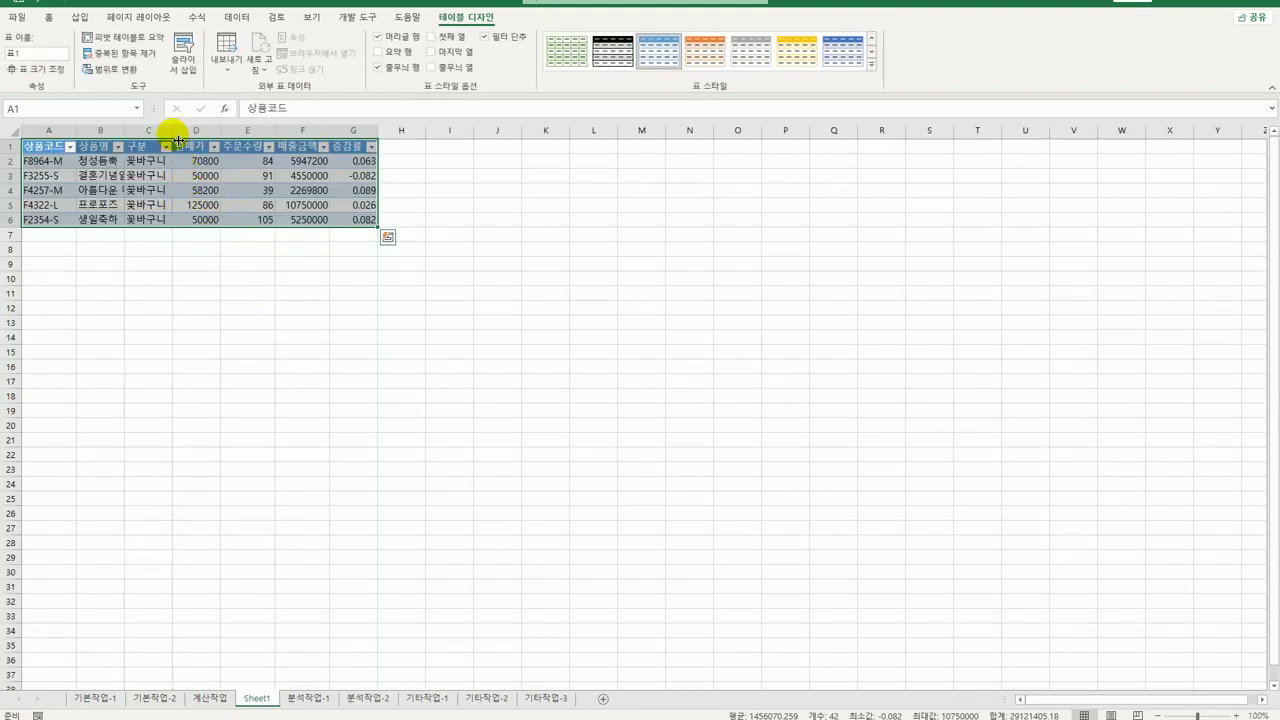
pyautogui.click(1237, 715)
pyautogui.click(1237, 715)
pyautogui.click(1237, 715)
pyautogui.click(1237, 715)
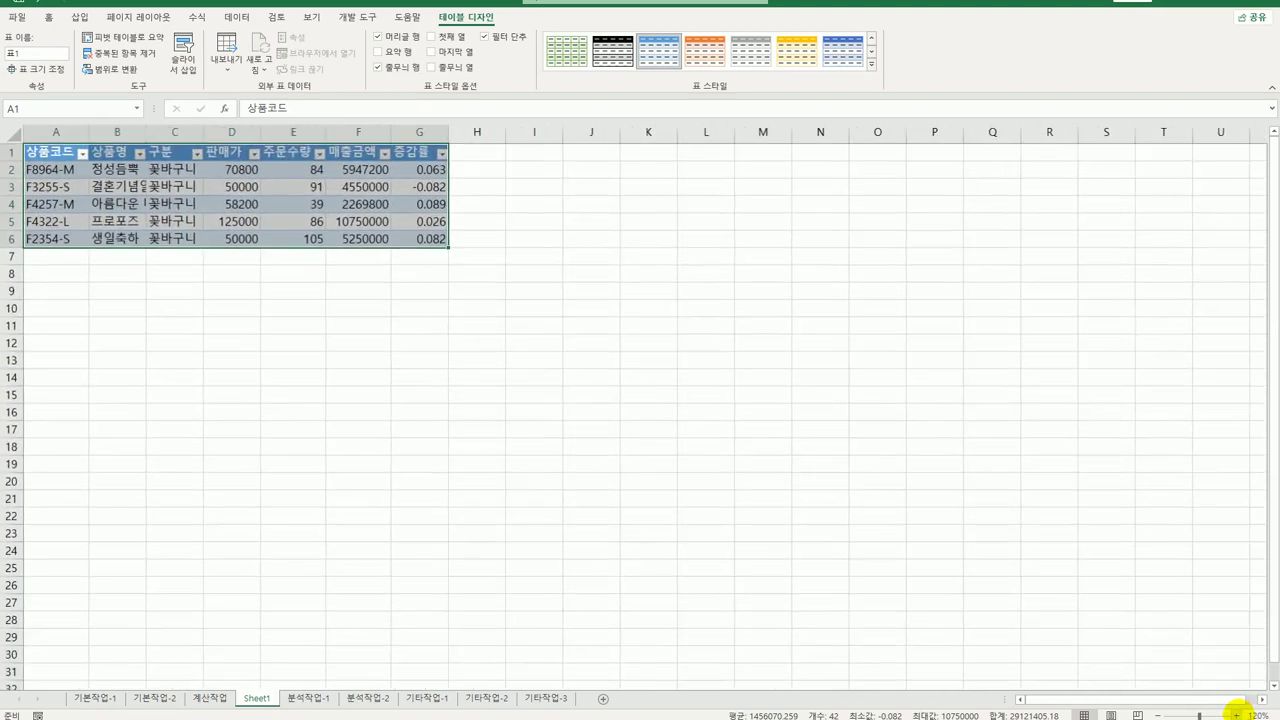
pyautogui.click(886, 543)
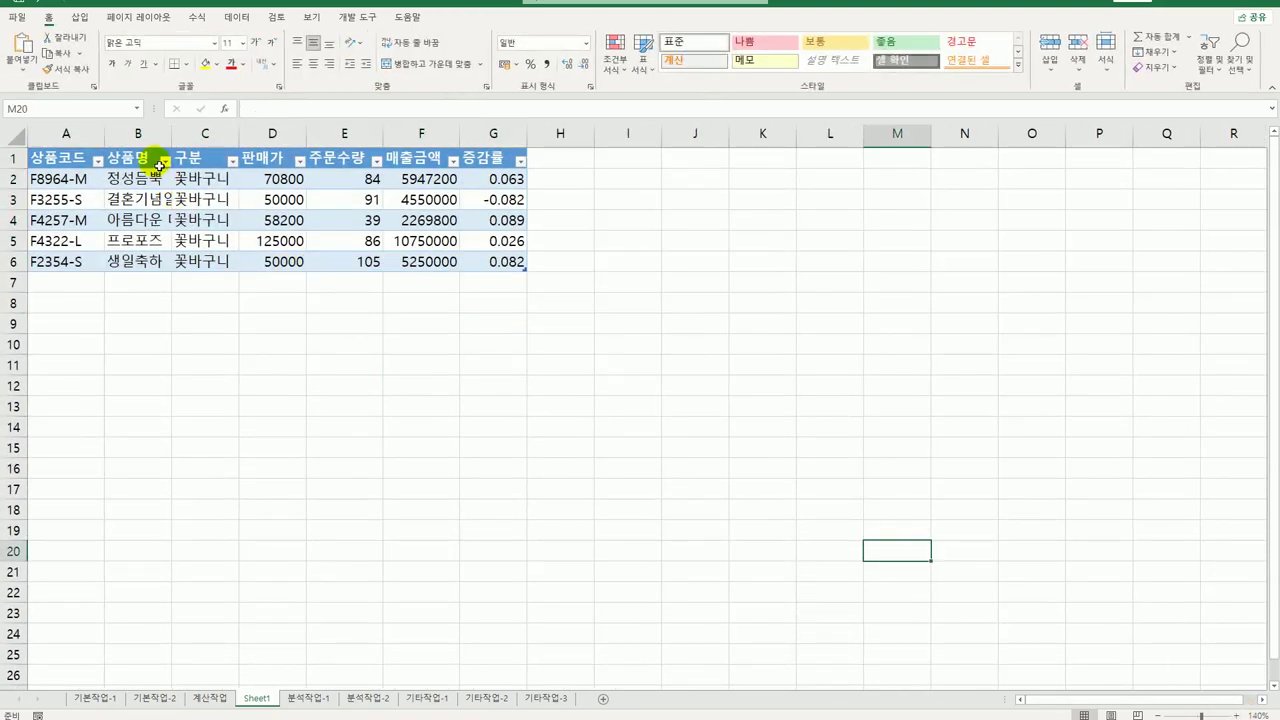
pyautogui.moveTo(171, 134); pyautogui.dragTo(207, 134)
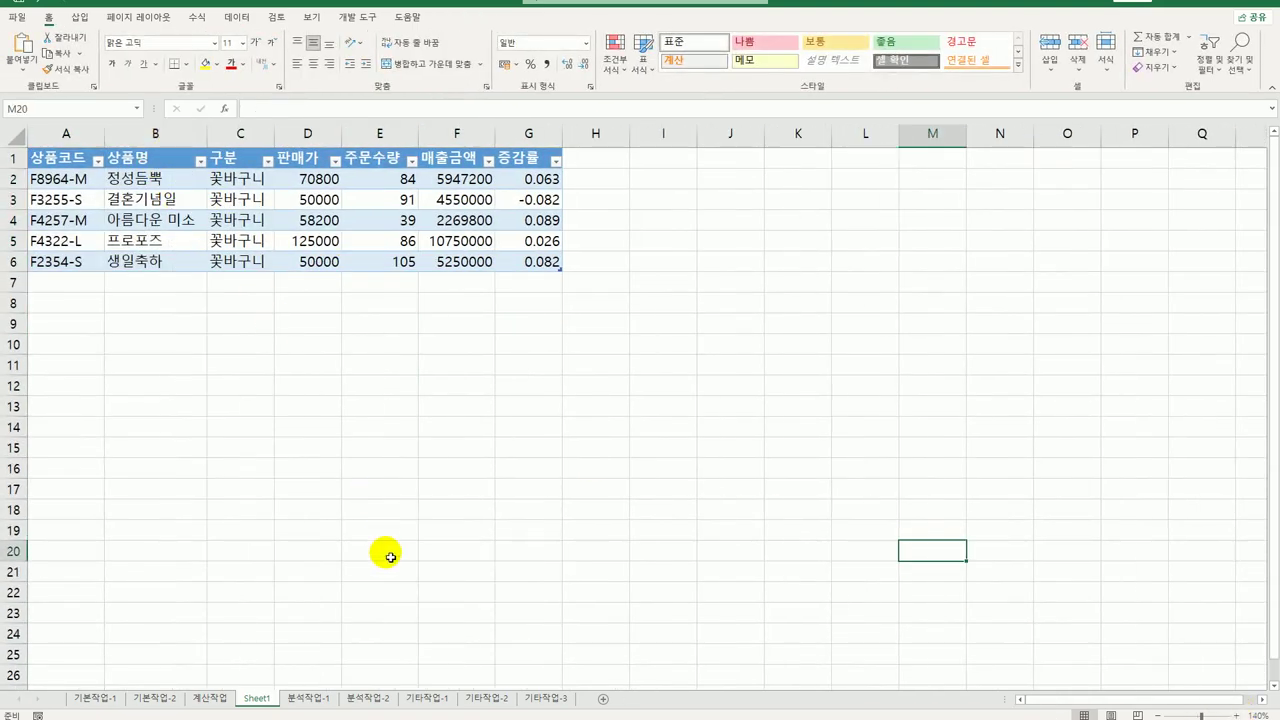
# Rename the extracted detail sheet 꽃바구니 and move it directly after the 분석작업-1 sheet.
pyautogui.doubleClick(262, 698)
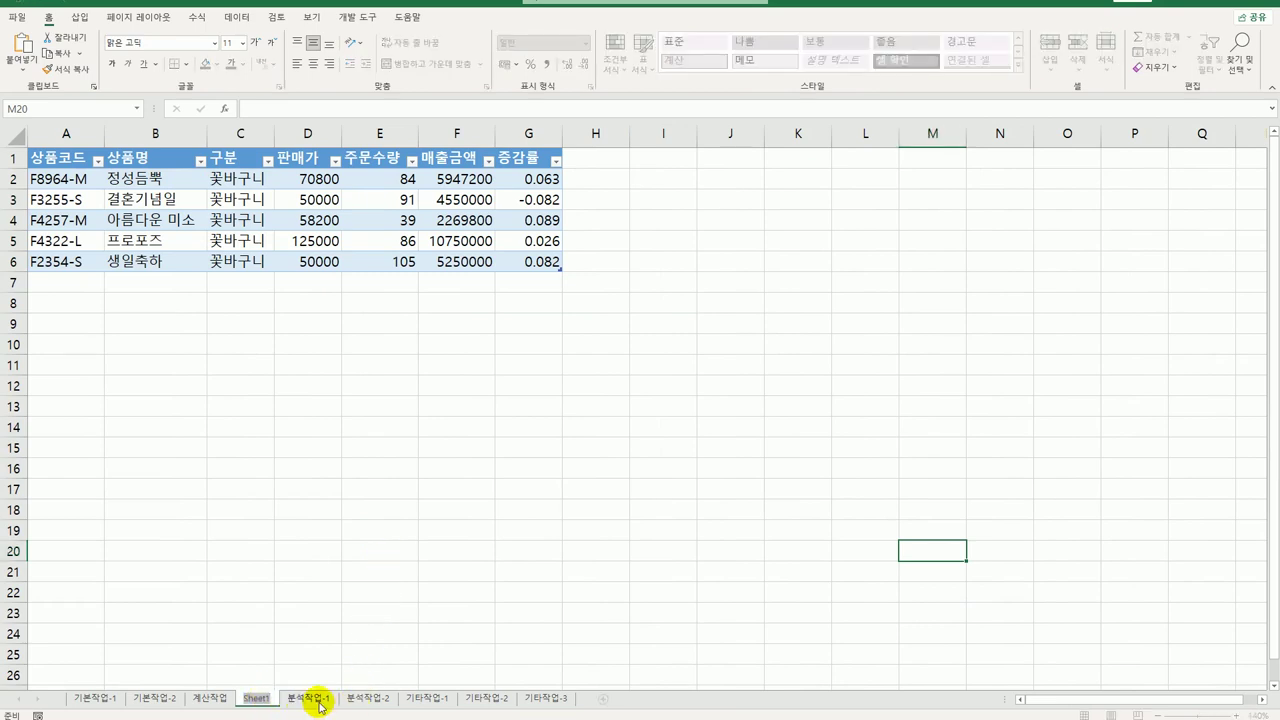
pyautogui.press('BackSpace')
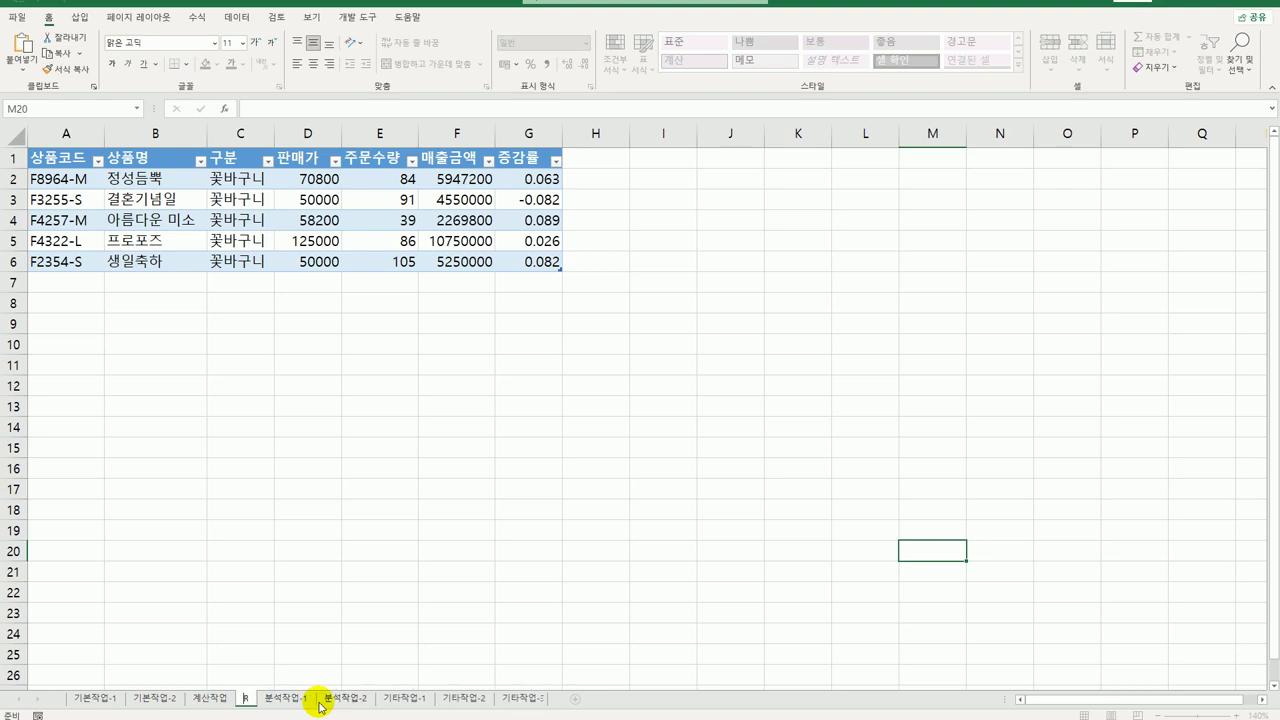
pyautogui.write('꽃바구니')
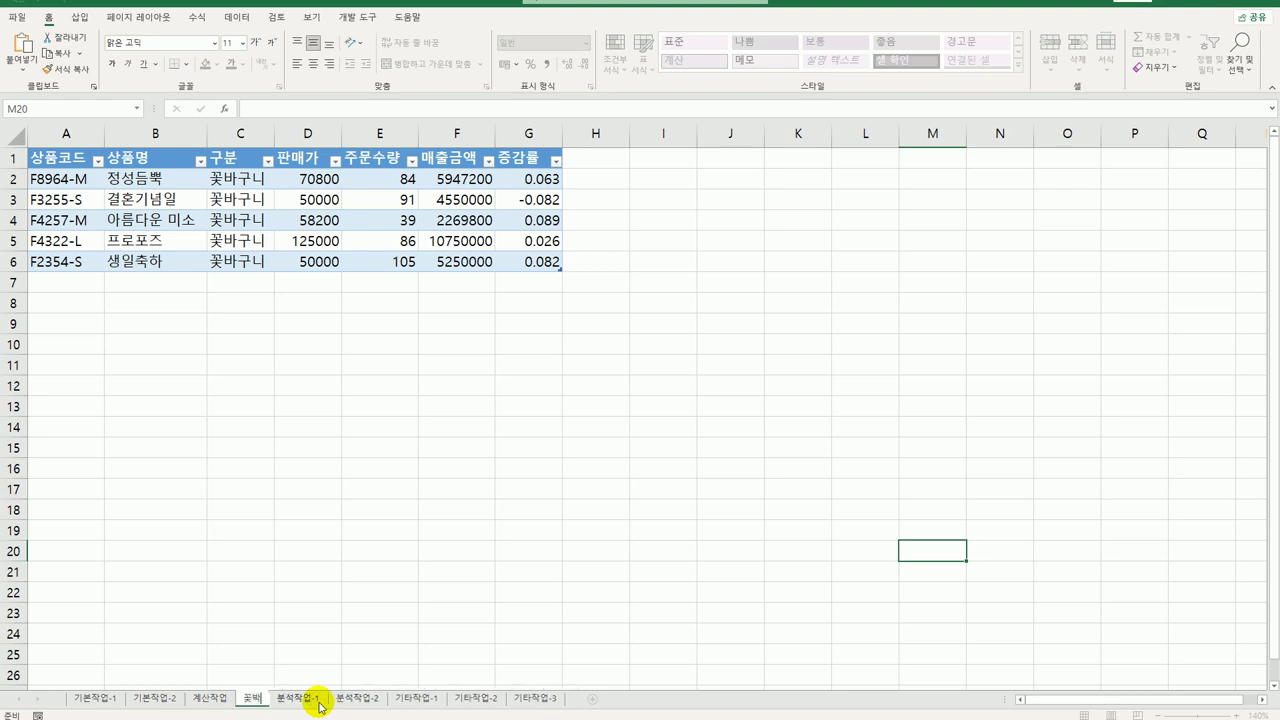
pyautogui.click(318, 658)
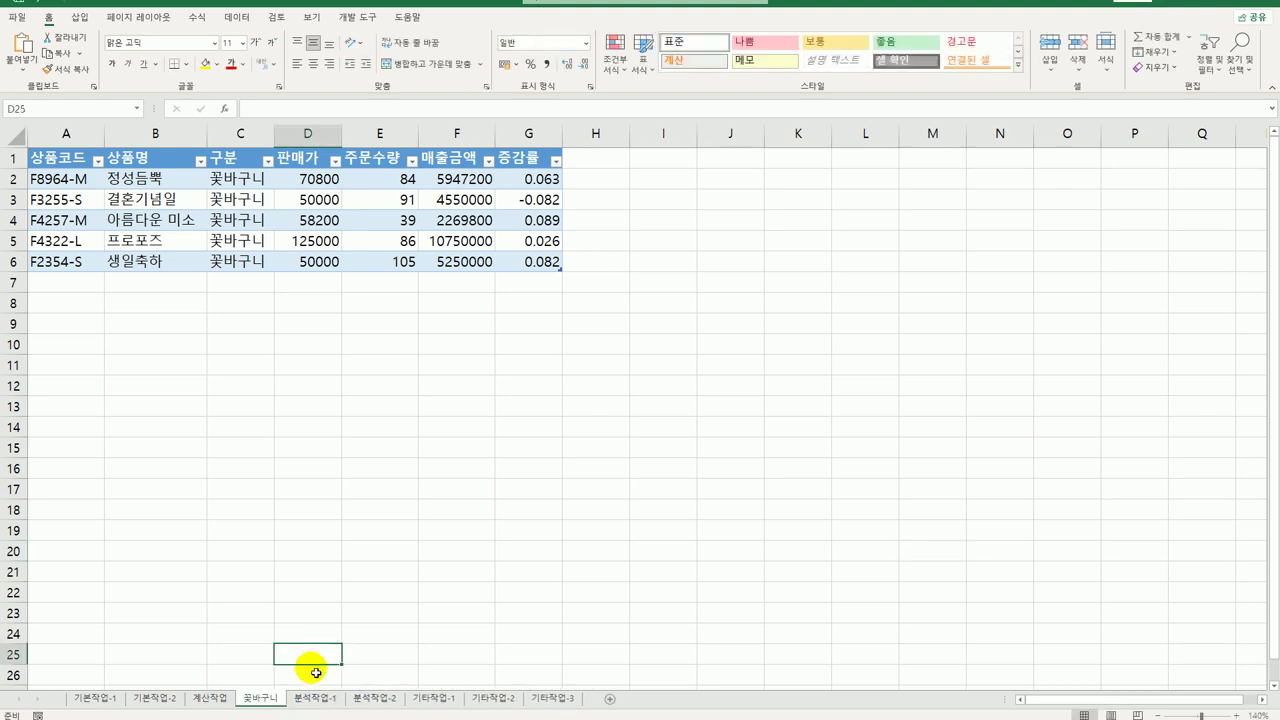
pyautogui.moveTo(275, 703); pyautogui.dragTo(371, 692)
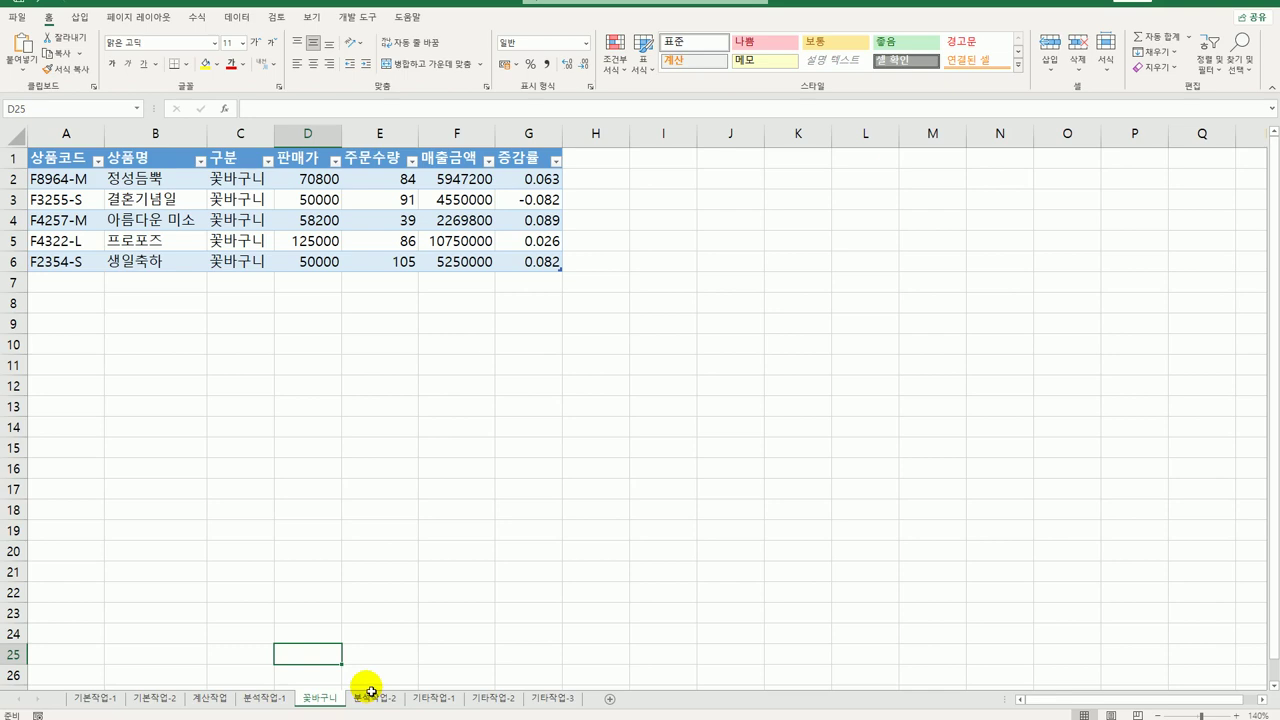
# Remove duplicate rows from the [표1] table on the 분석작업-2 sheet, comparing only the 사원코드 and 사원명 columns.
pyautogui.click(371, 697)
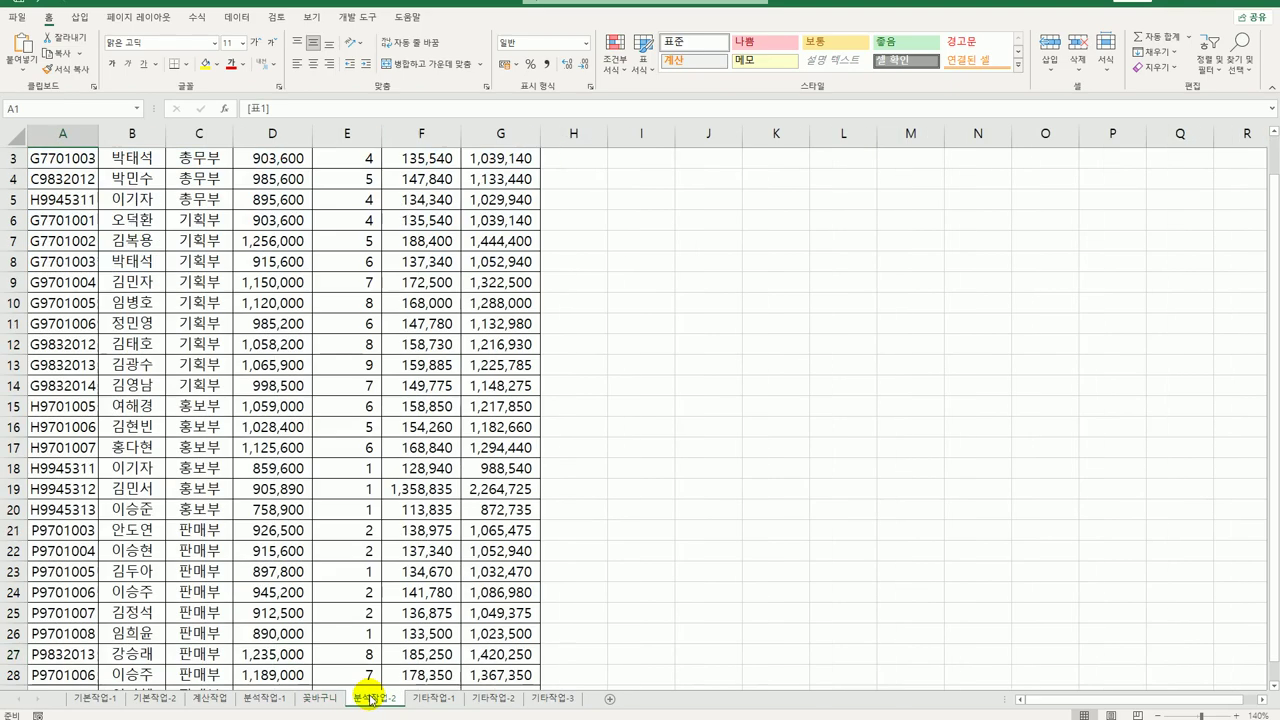
pyautogui.scroll(2, 455, 617)
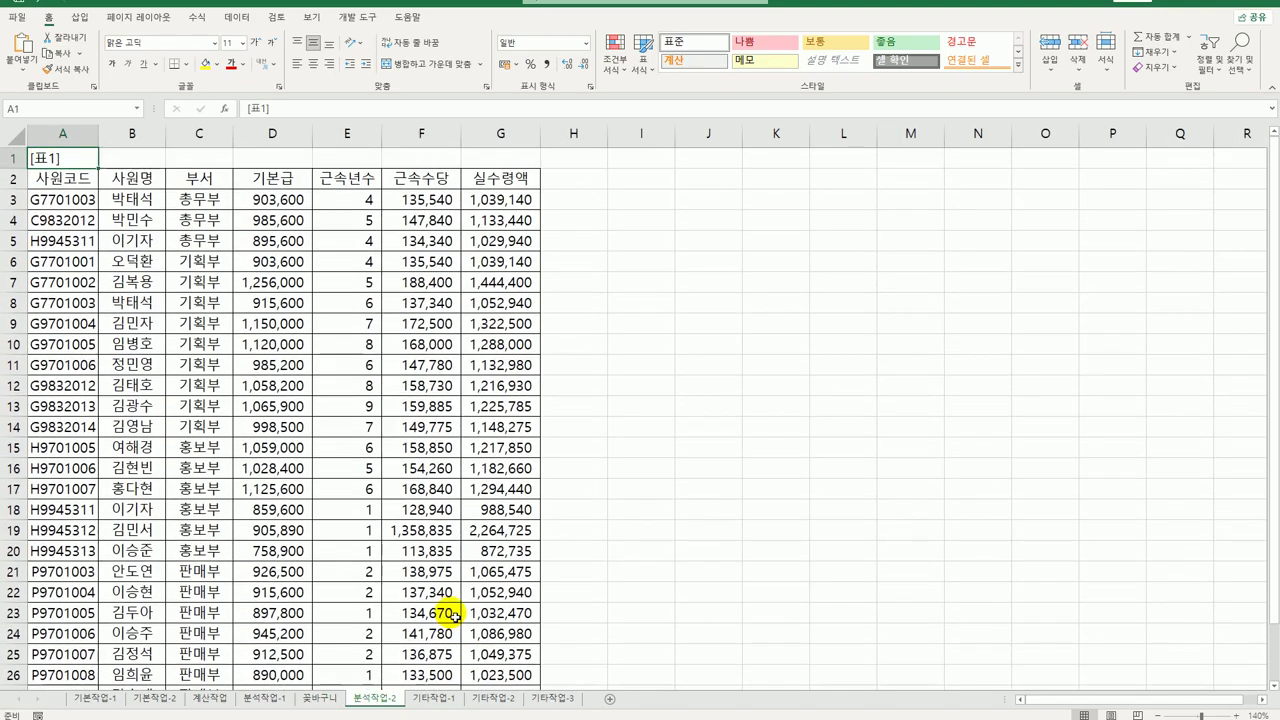
pyautogui.click(178, 220)
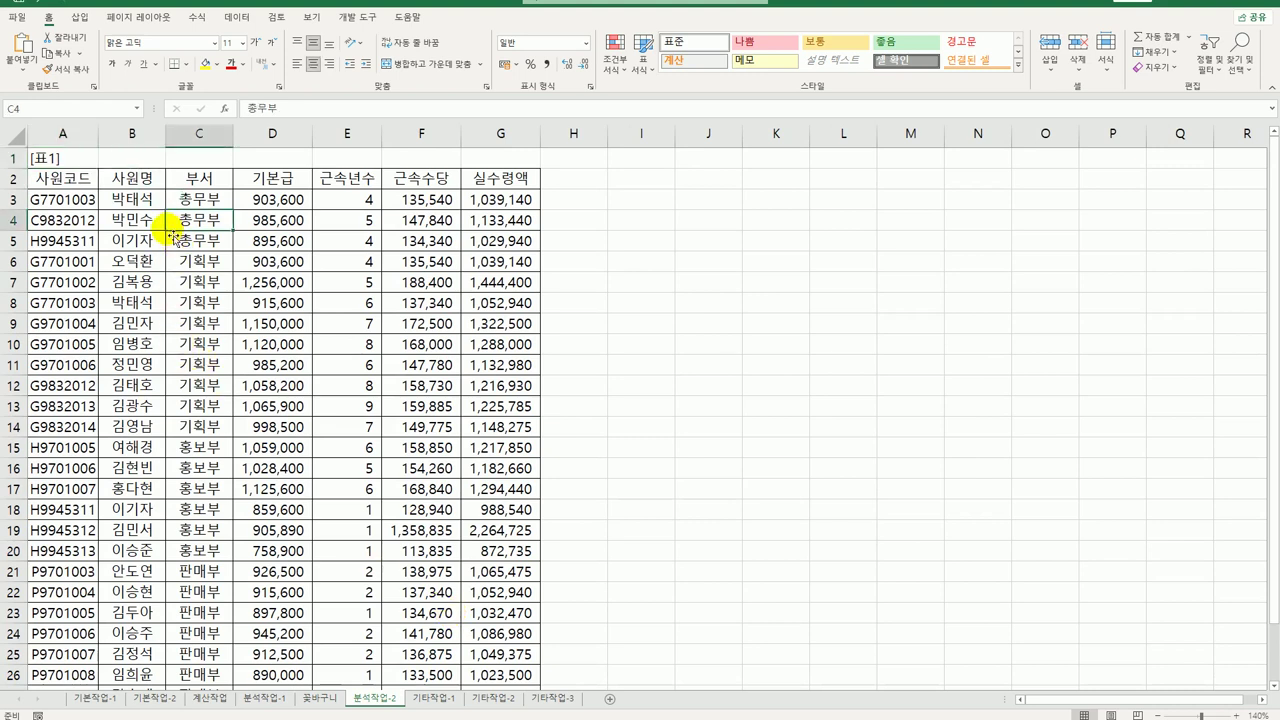
pyautogui.click(237, 17)
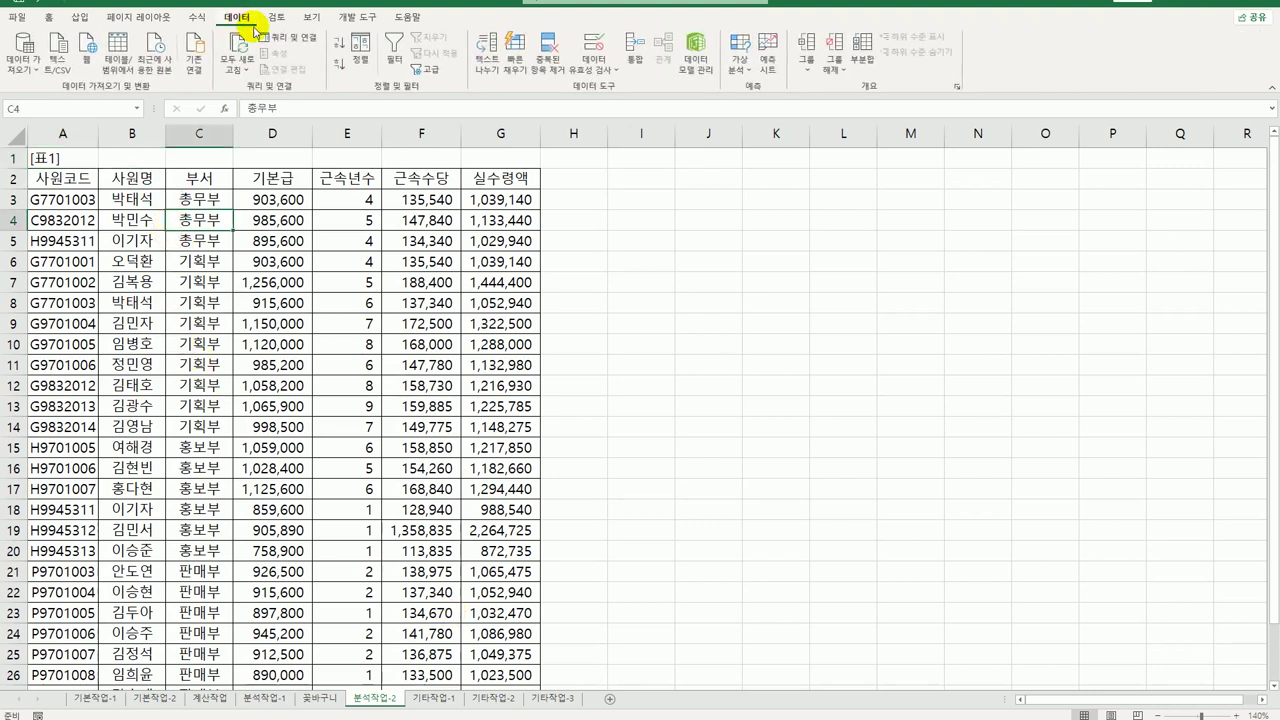
pyautogui.click(547, 50)
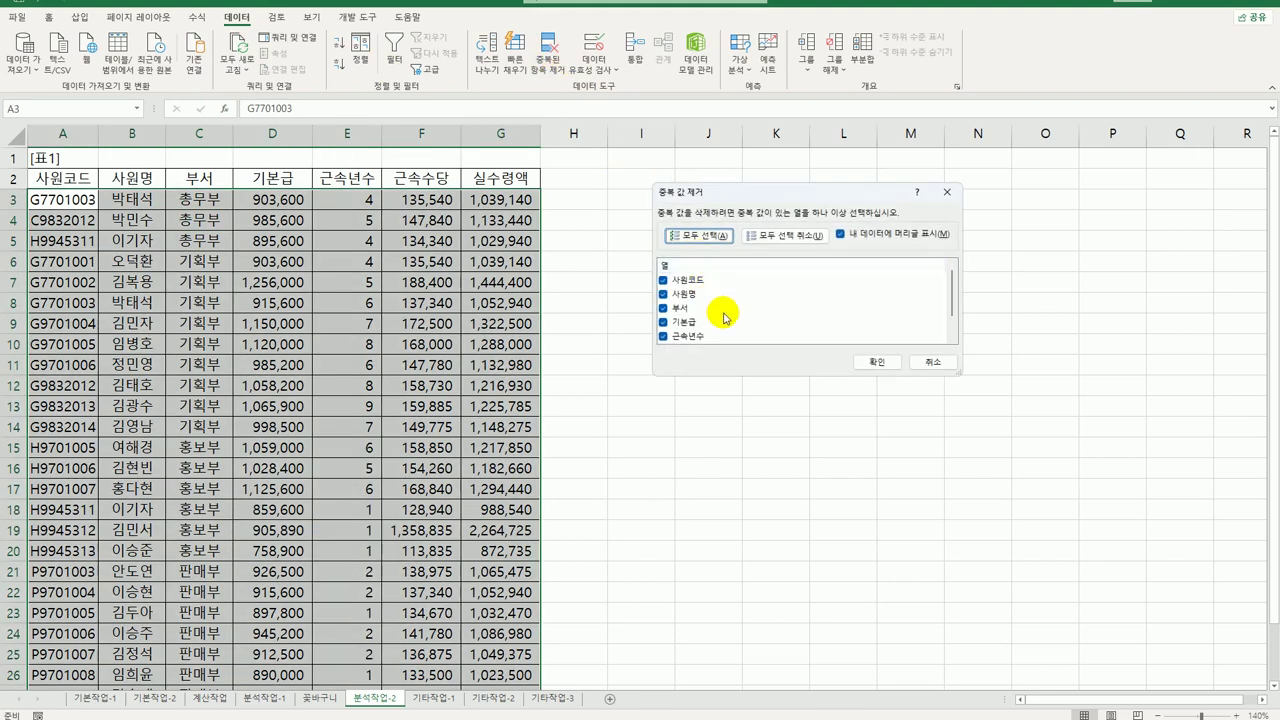
pyautogui.click(757, 237)
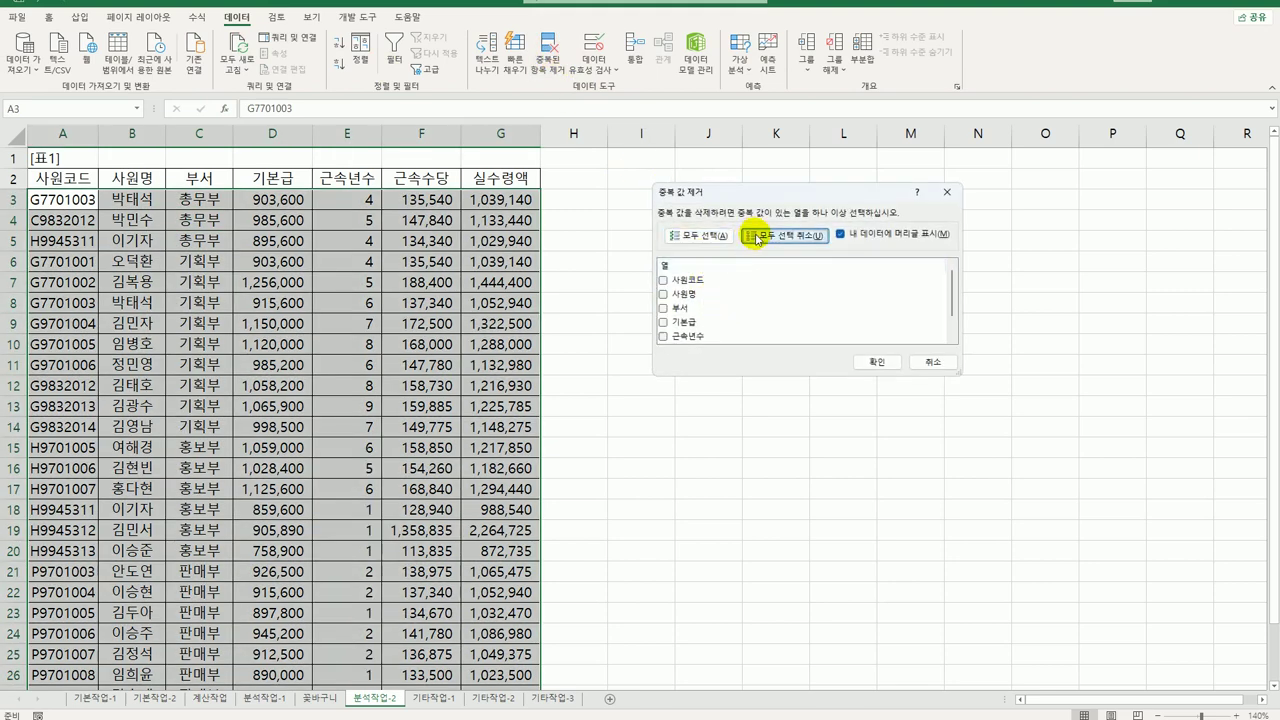
pyautogui.click(662, 280)
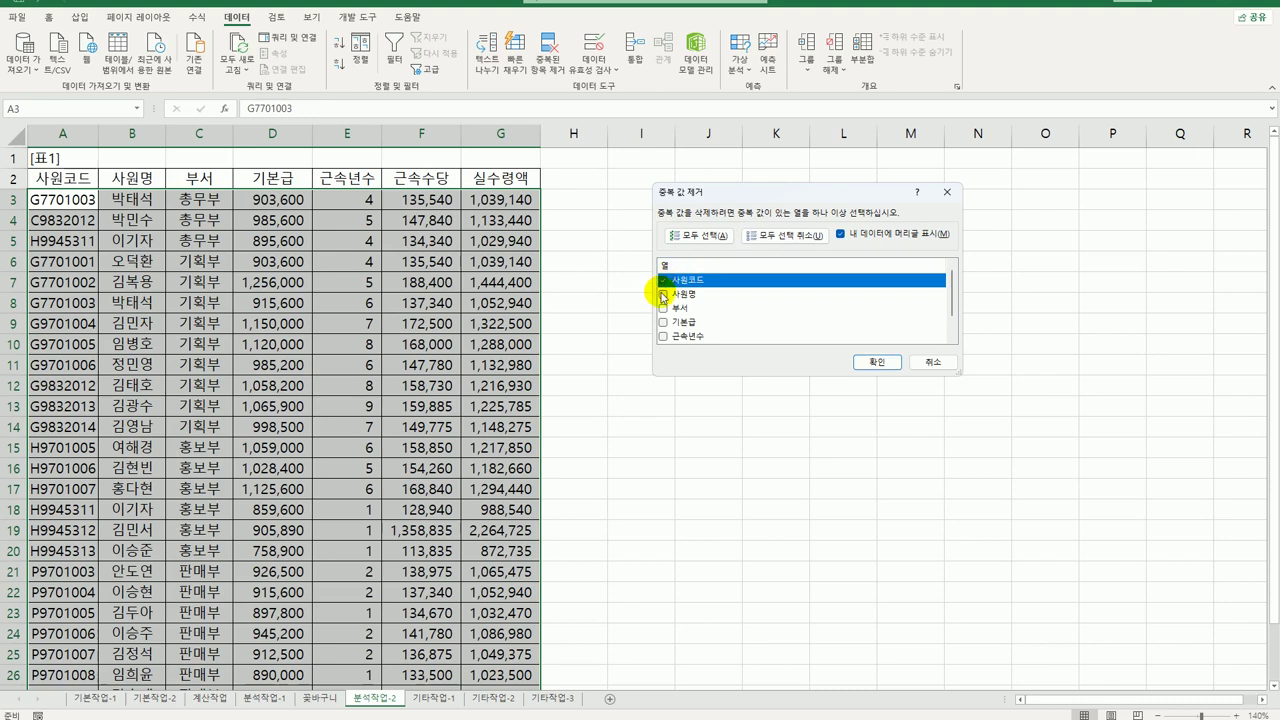
pyautogui.click(662, 295)
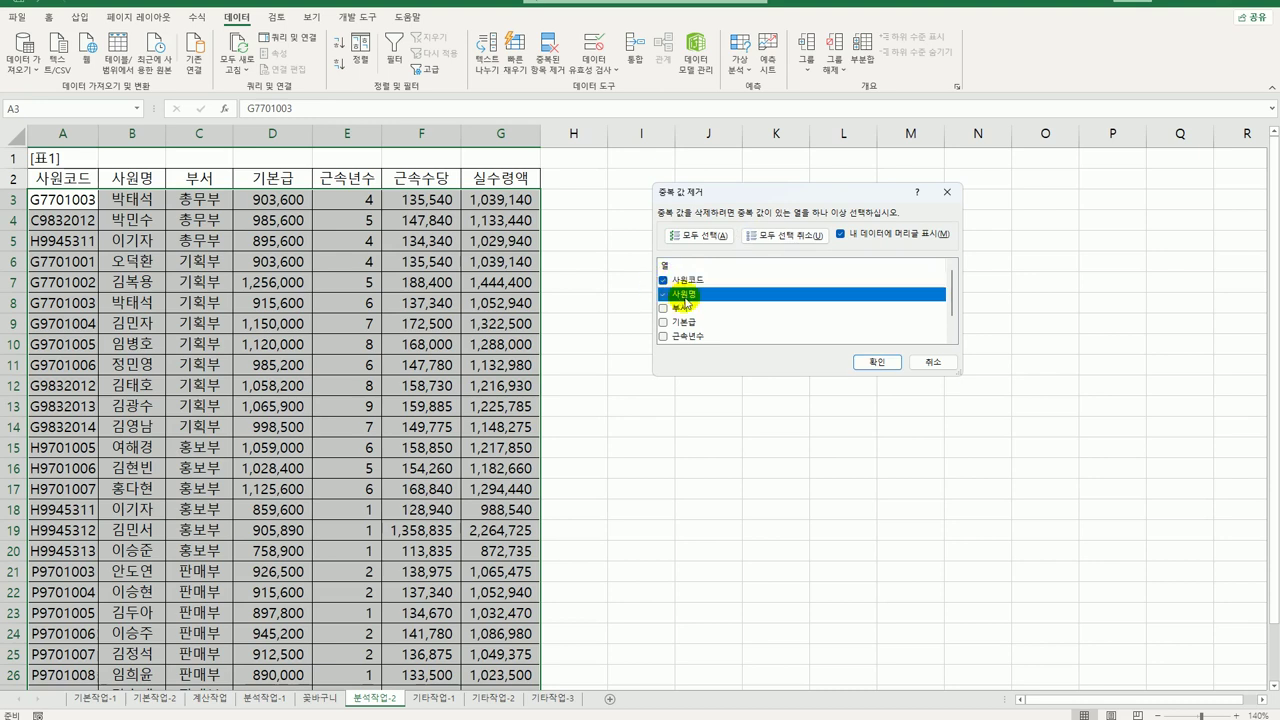
pyautogui.click(872, 366)
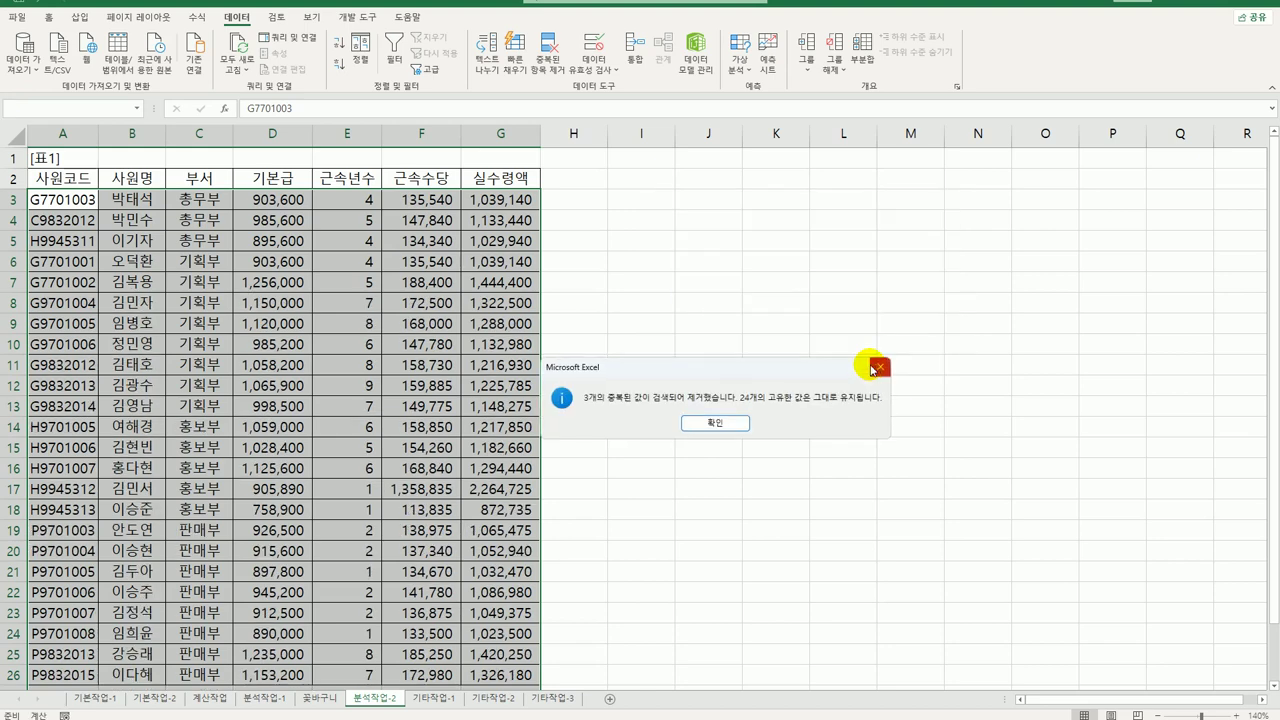
pyautogui.moveTo(717, 364); pyautogui.dragTo(753, 332)
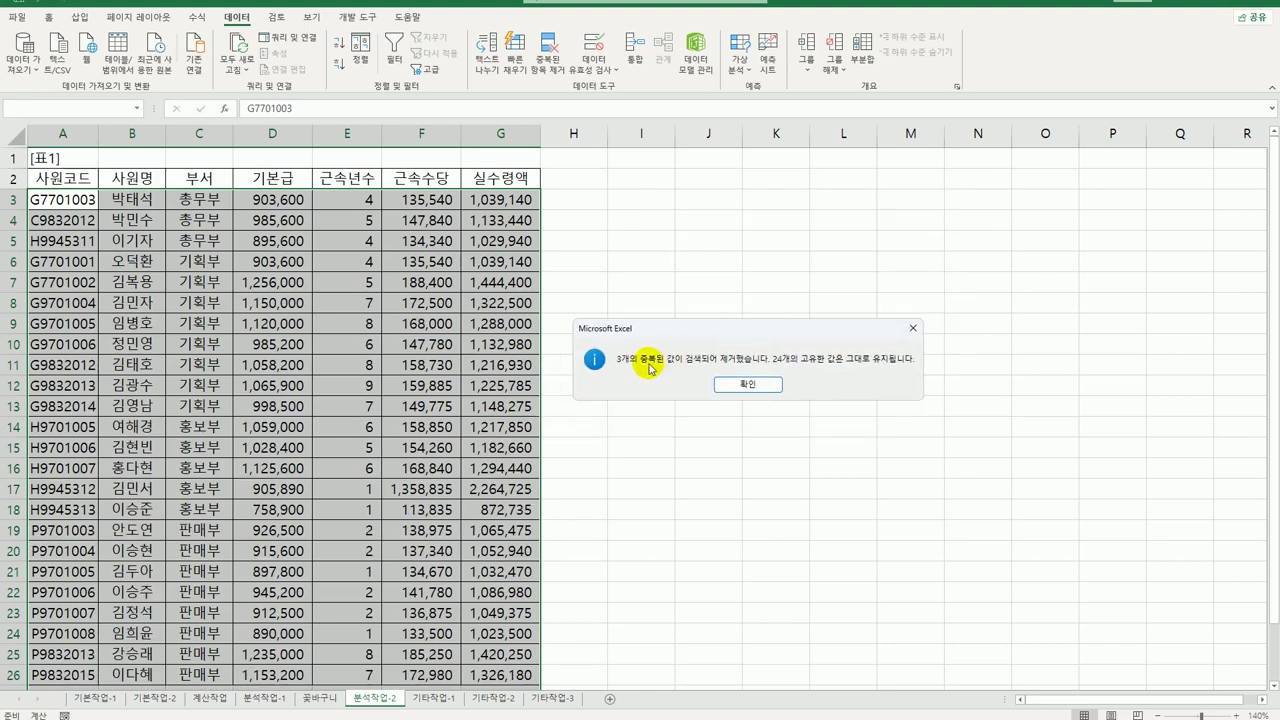
pyautogui.click(741, 386)
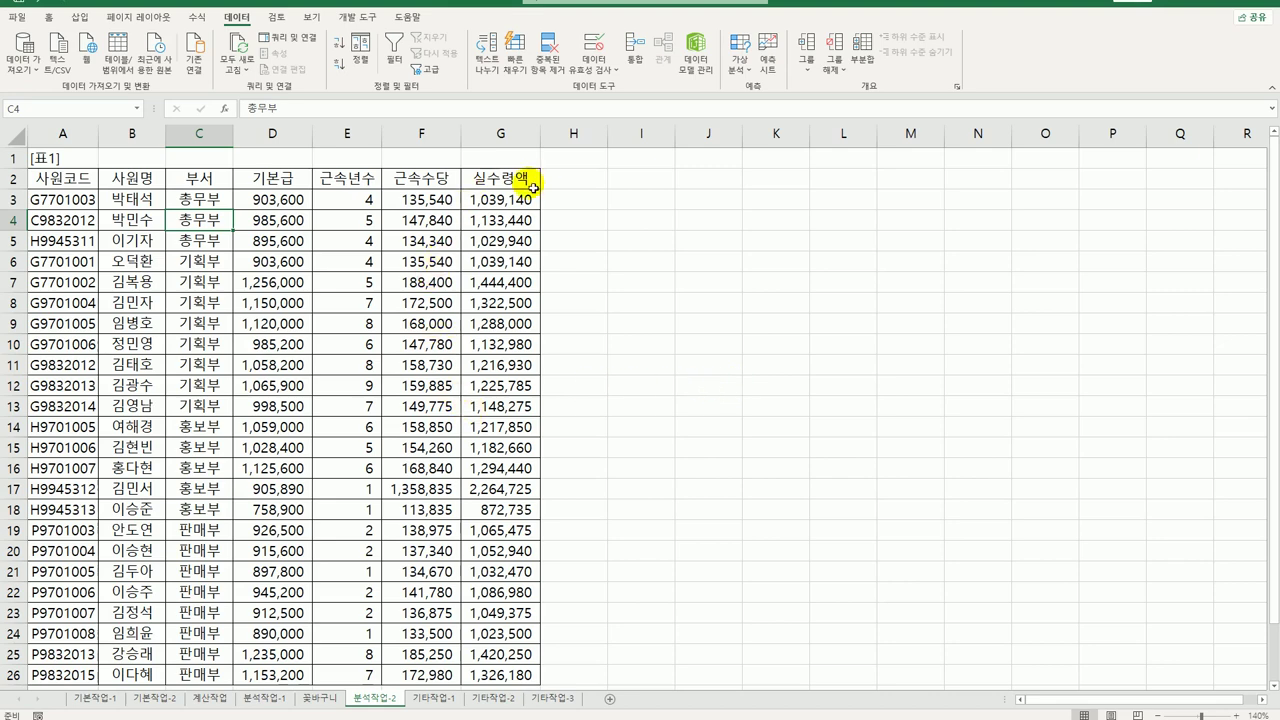
# Highlight the top 10 values in the 실수령액 column, G3:G26, with a conditional format of light red fill and dark red text.
pyautogui.moveTo(500, 199); pyautogui.dragTo(489, 606)
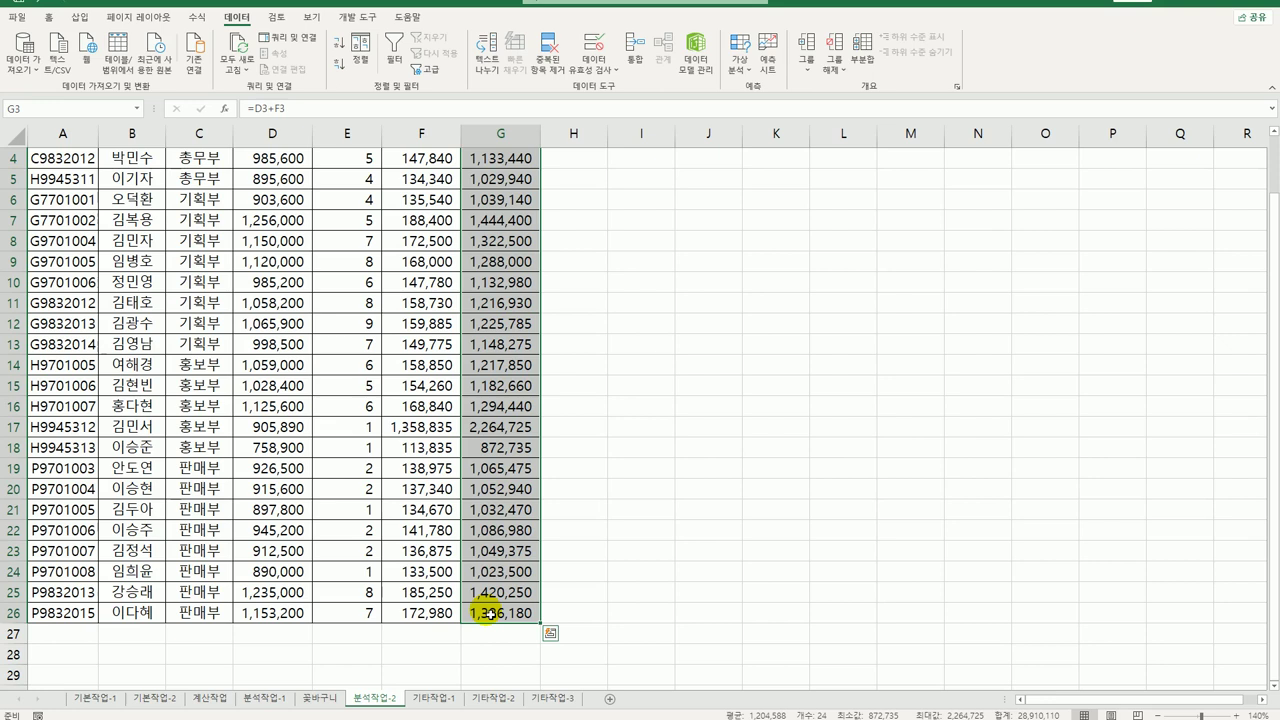
pyautogui.scroll(1, 487, 611)
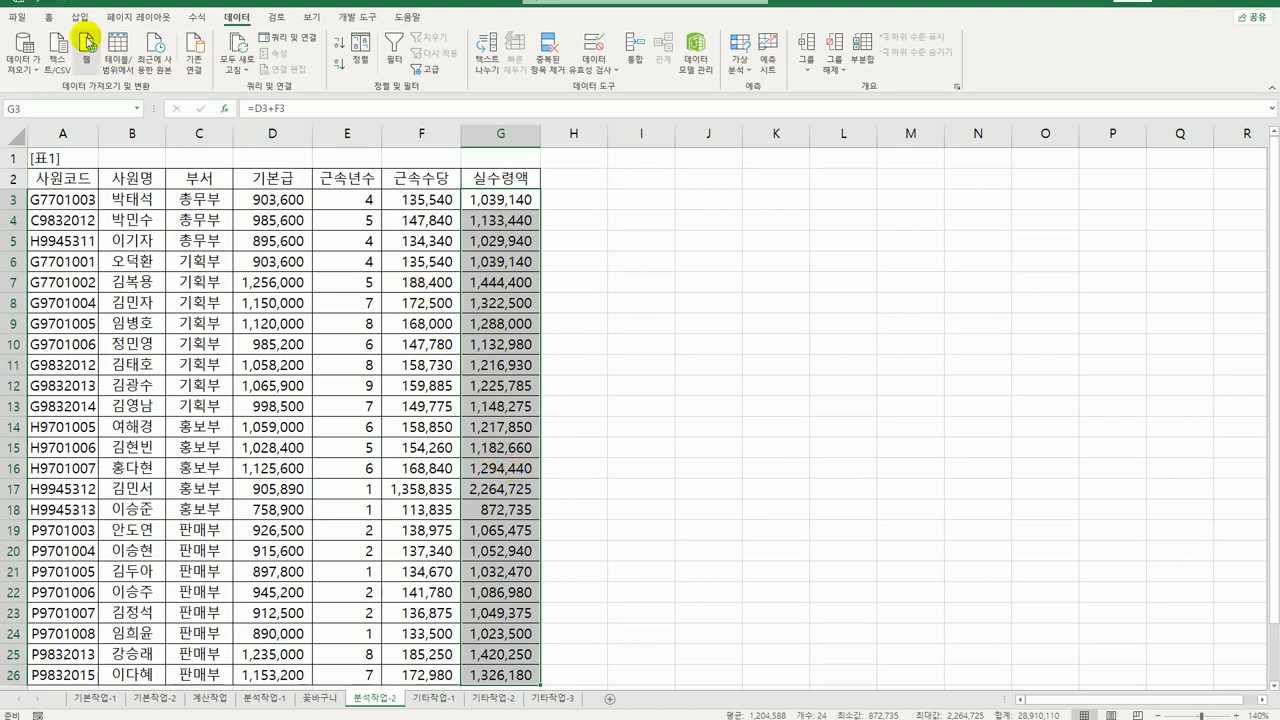
pyautogui.click(48, 17)
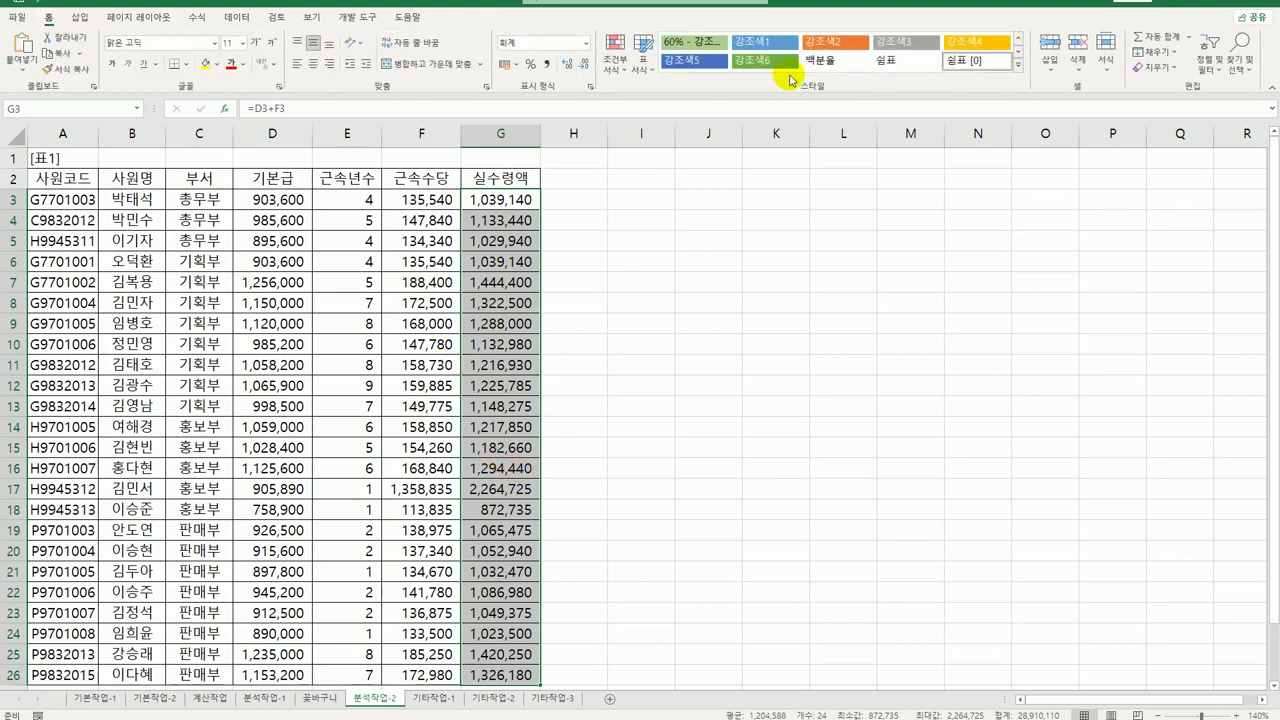
pyautogui.click(620, 76)
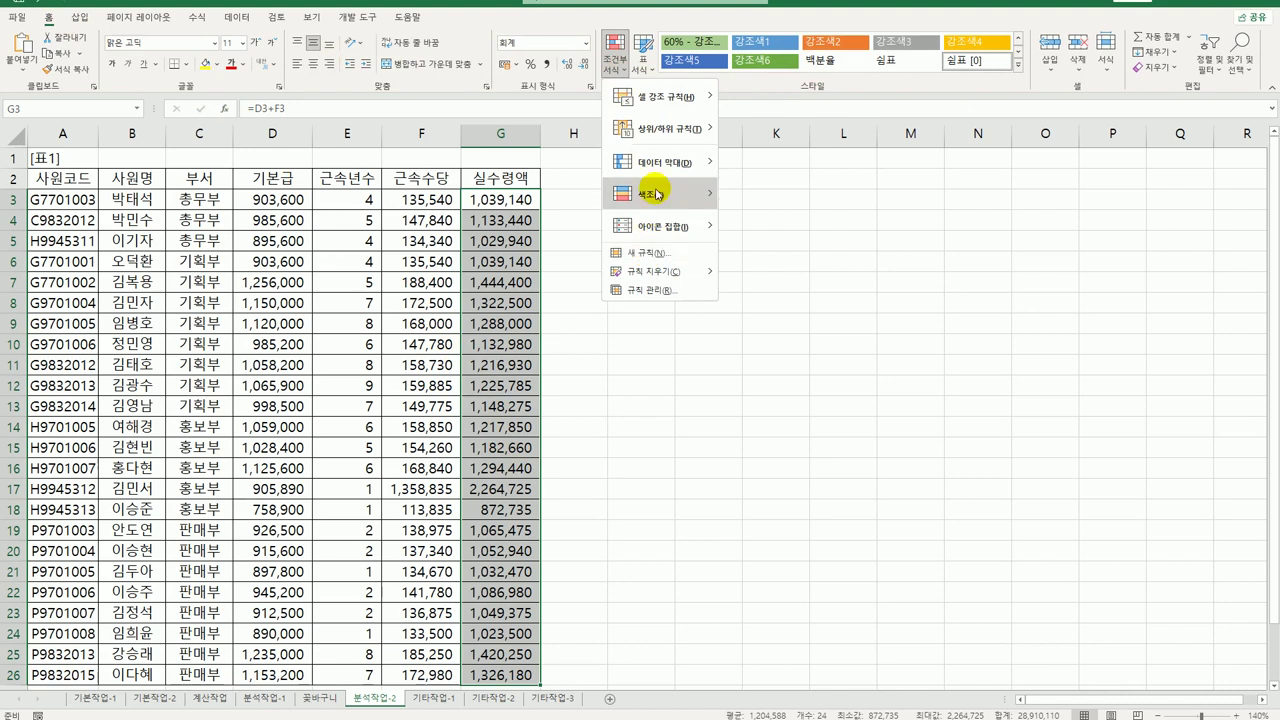
pyautogui.moveTo(662, 133)
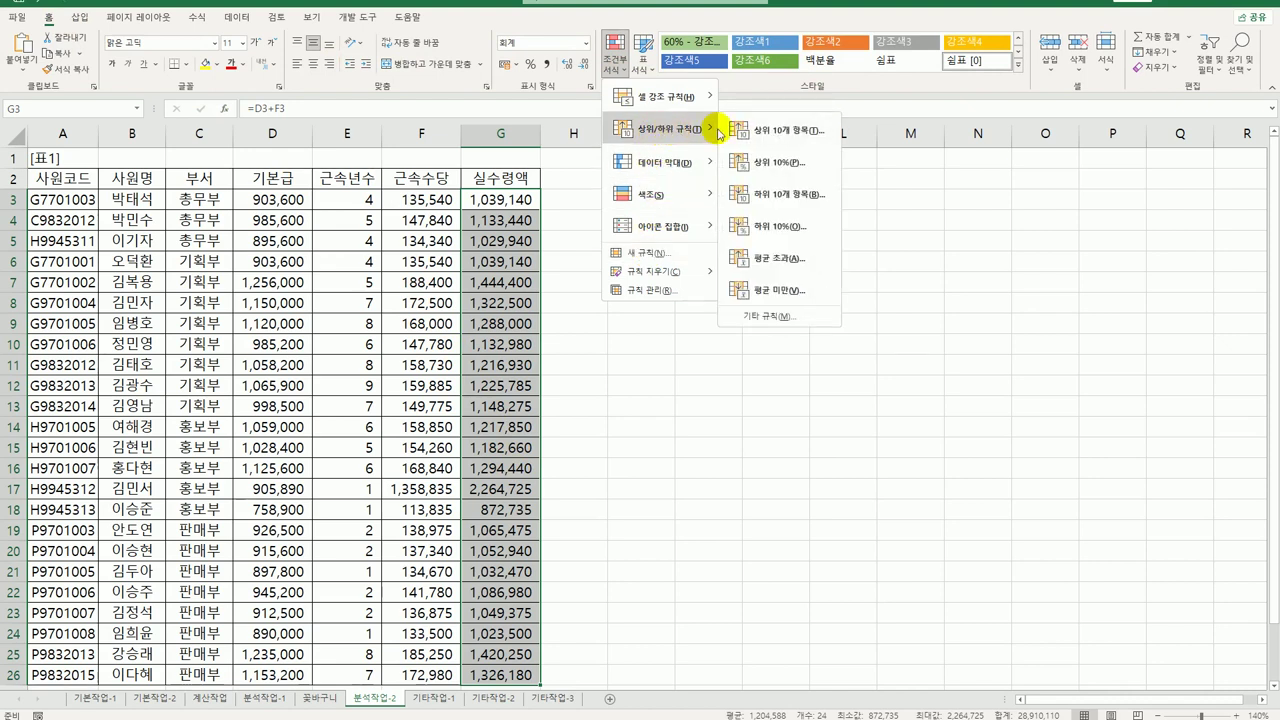
pyautogui.click(768, 139)
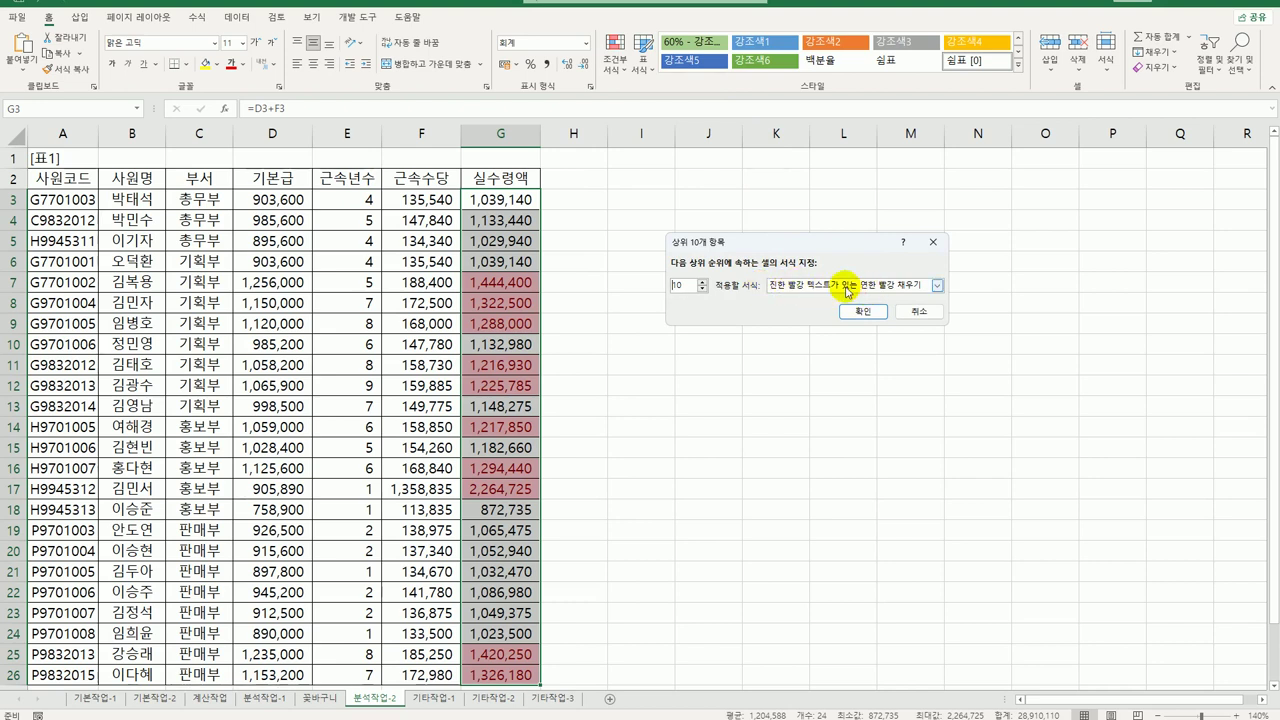
pyautogui.click(905, 285)
pyautogui.click(908, 288)
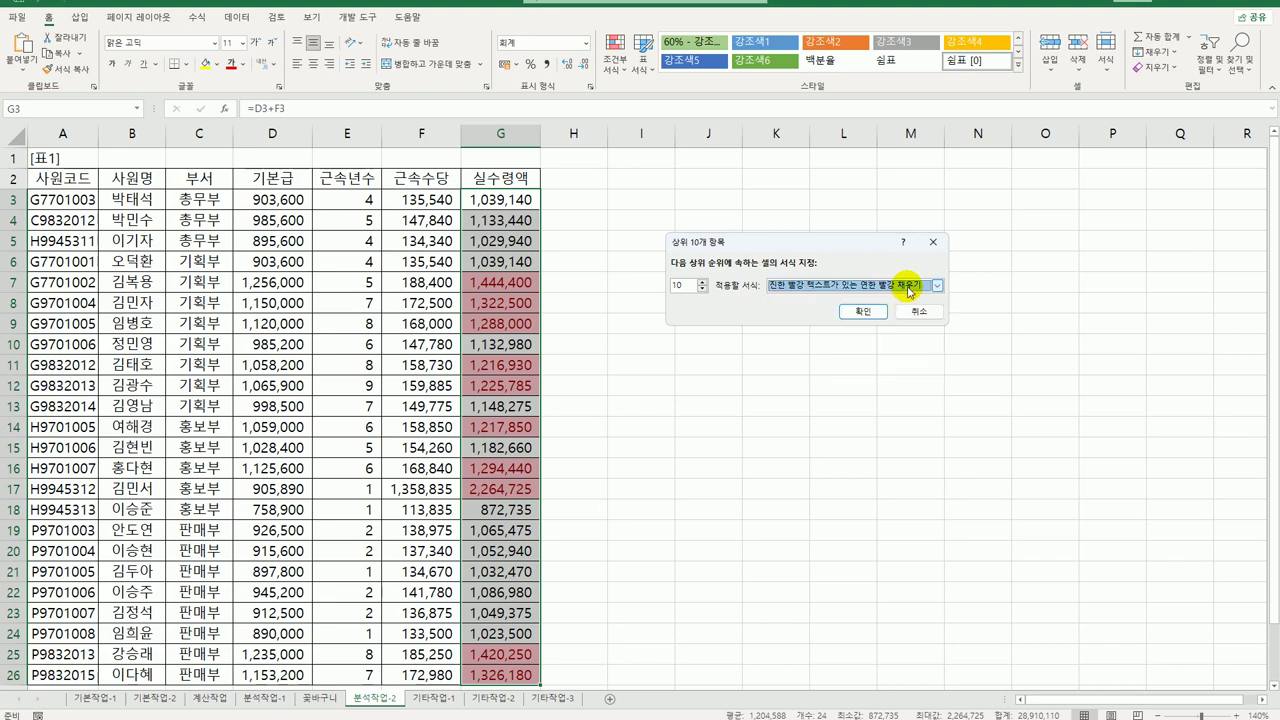
pyautogui.click(866, 311)
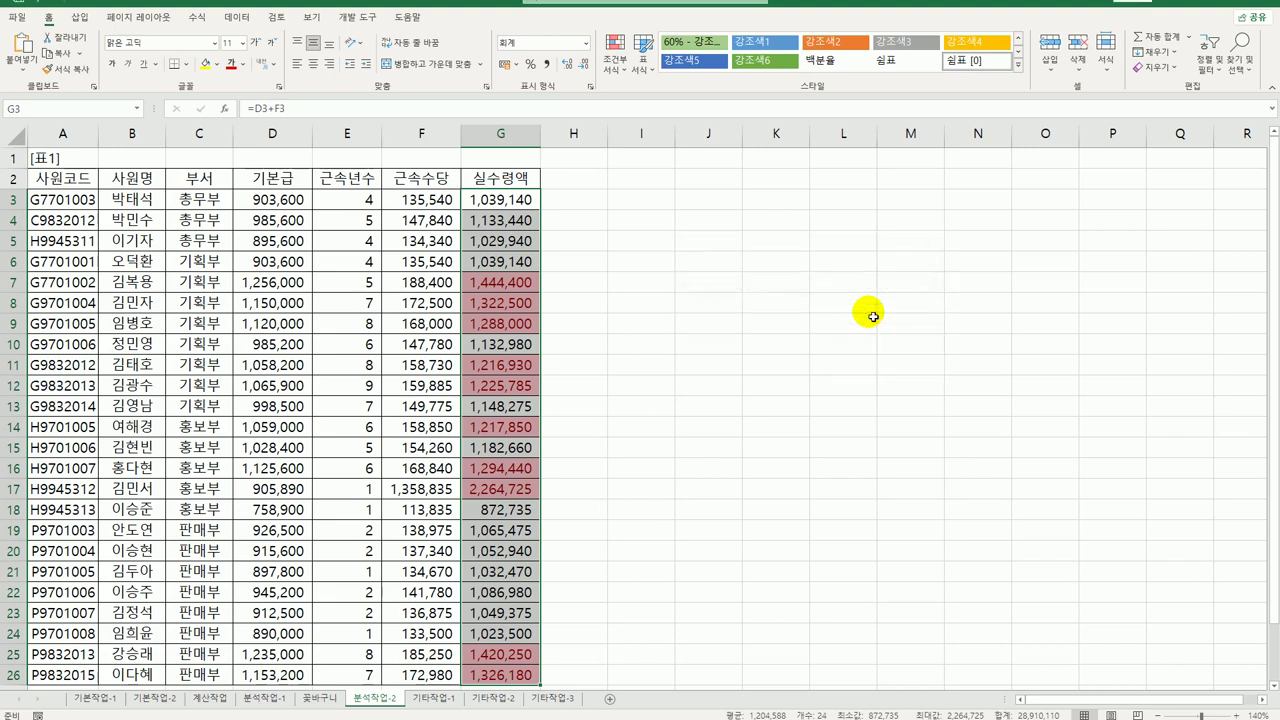
# Add filters to the table headers and filter the 실수령액 column by the light red cell color.
pyautogui.click(339, 181)
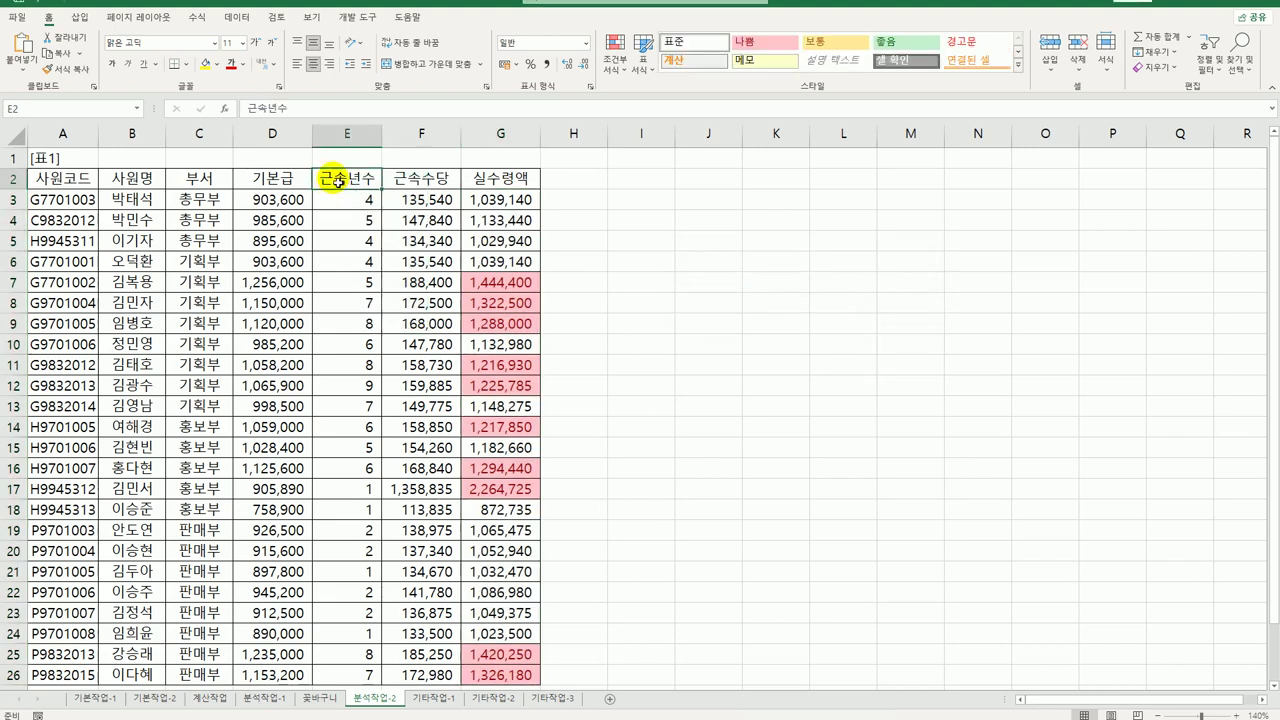
pyautogui.click(238, 20)
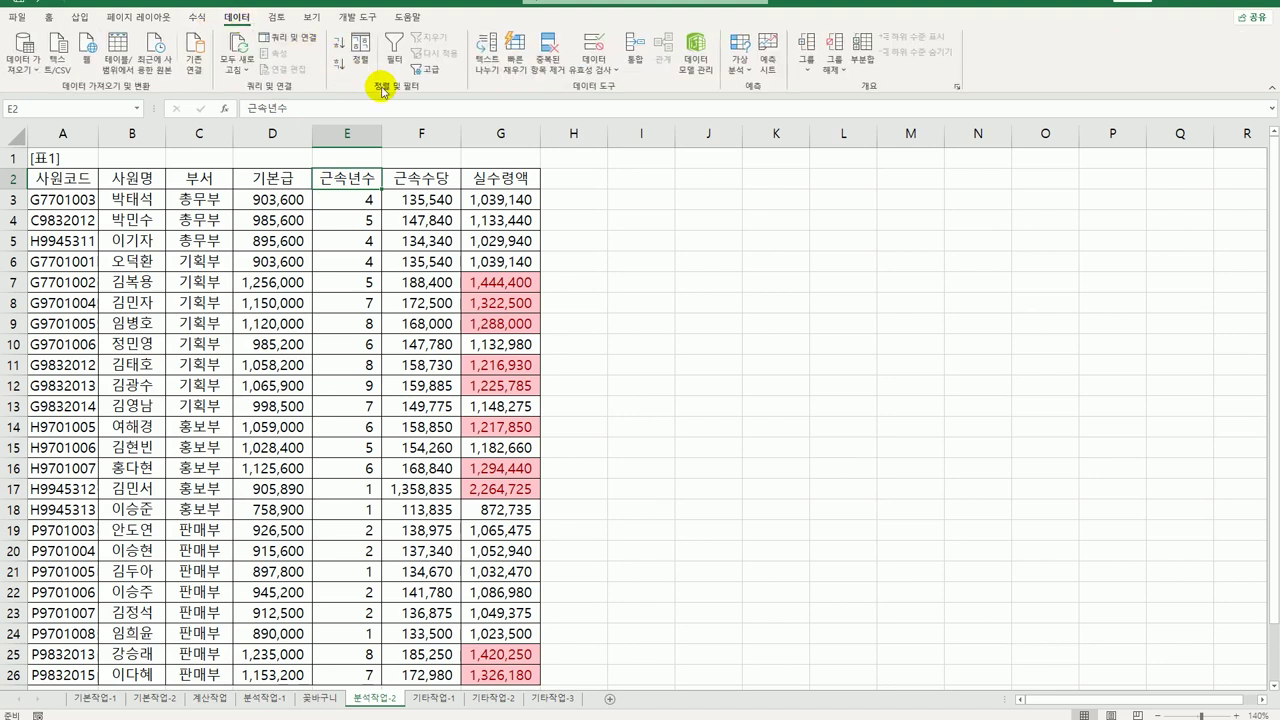
pyautogui.click(404, 68)
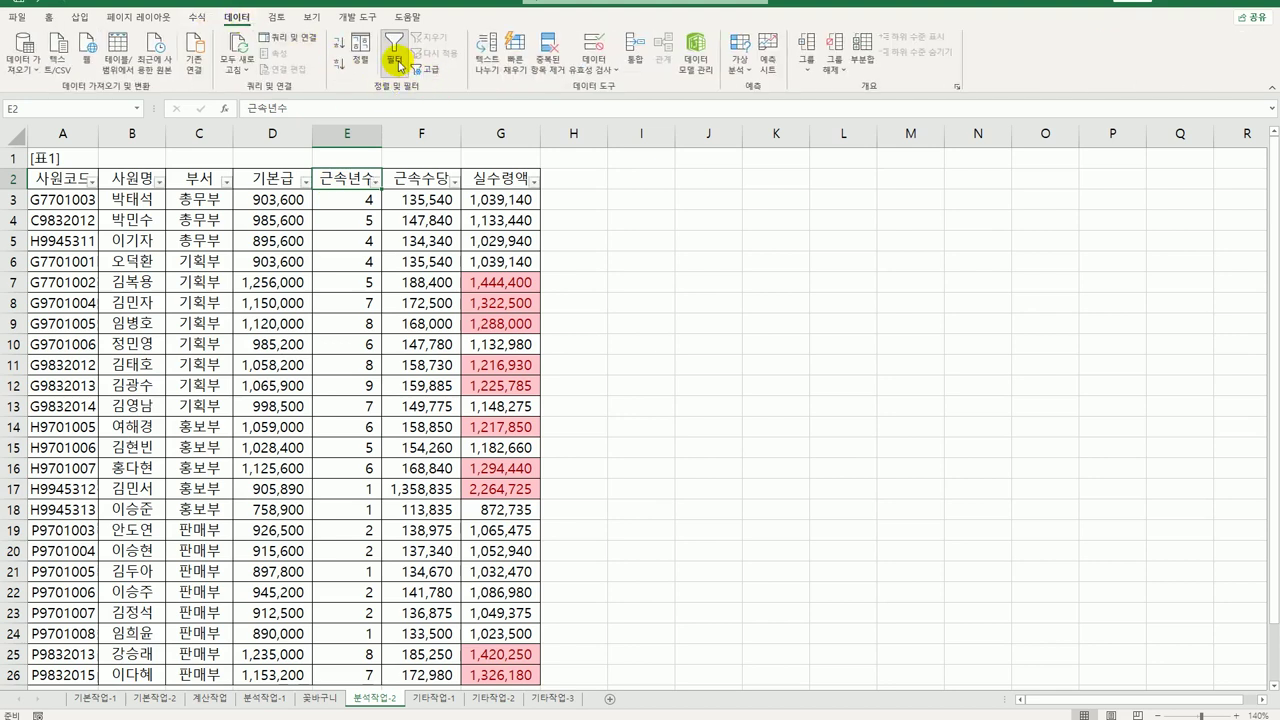
pyautogui.press('Right')
pyautogui.press('Right')
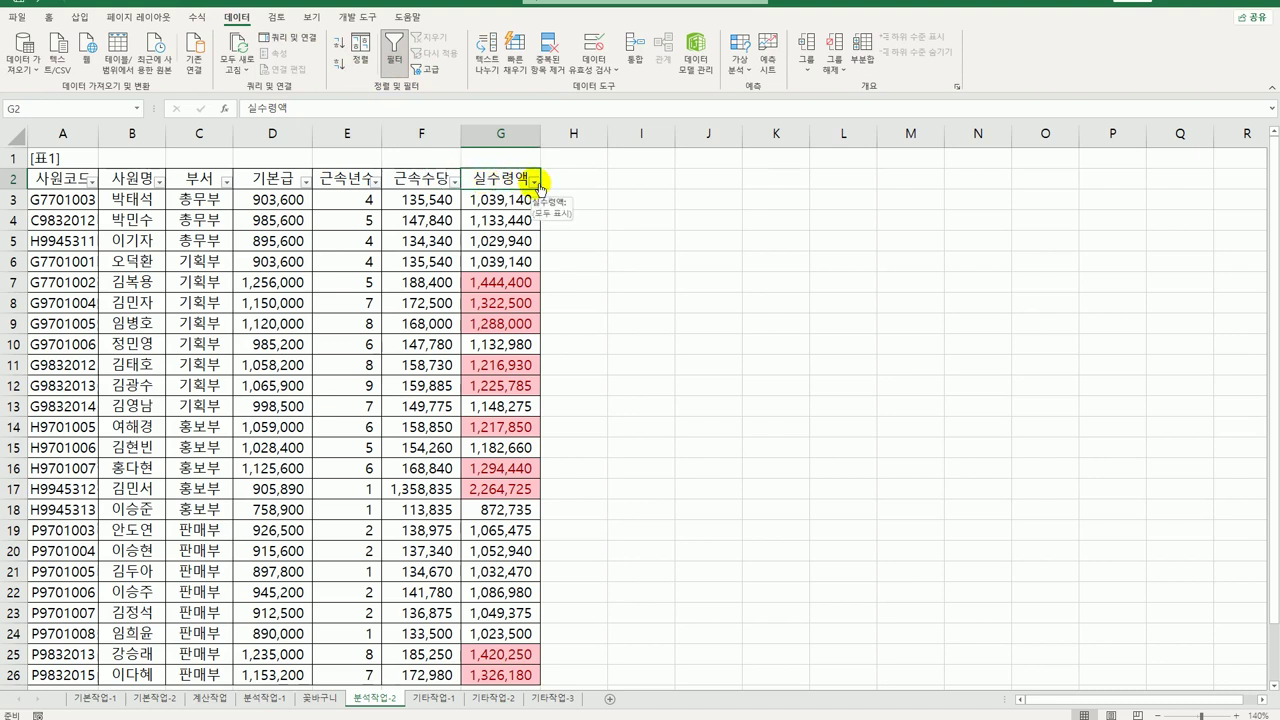
pyautogui.click(536, 181)
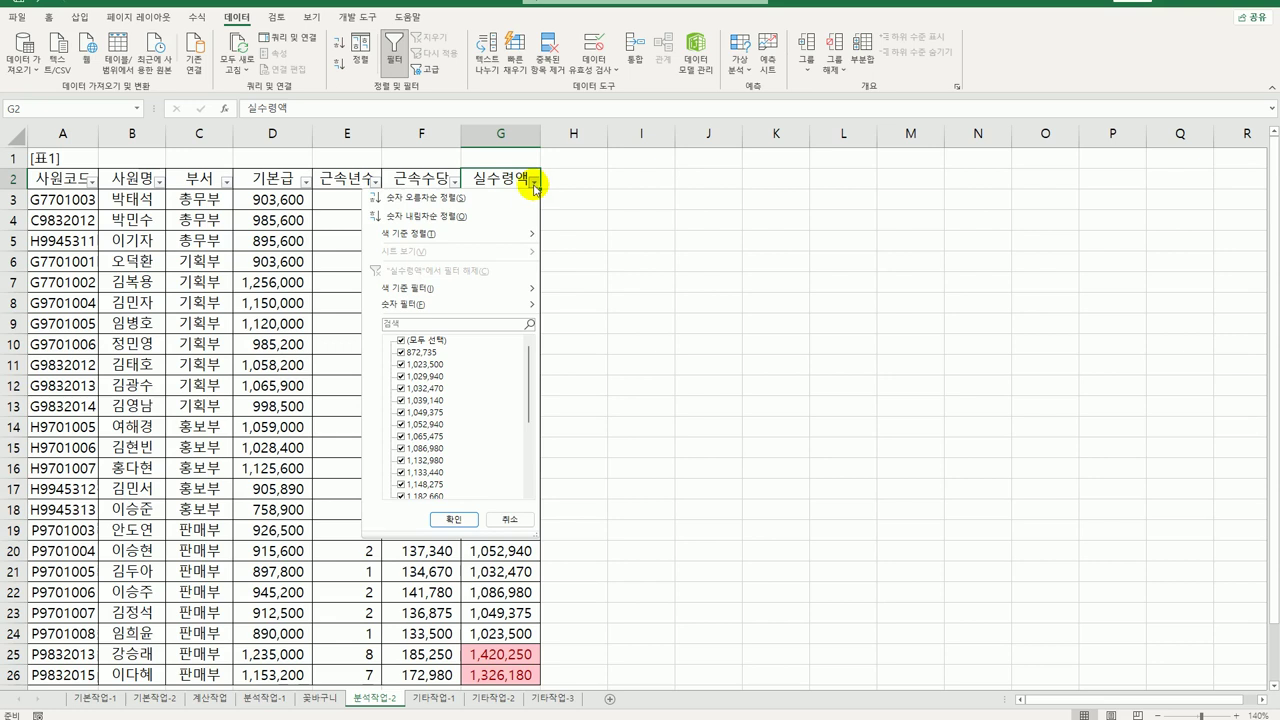
pyautogui.moveTo(494, 294)
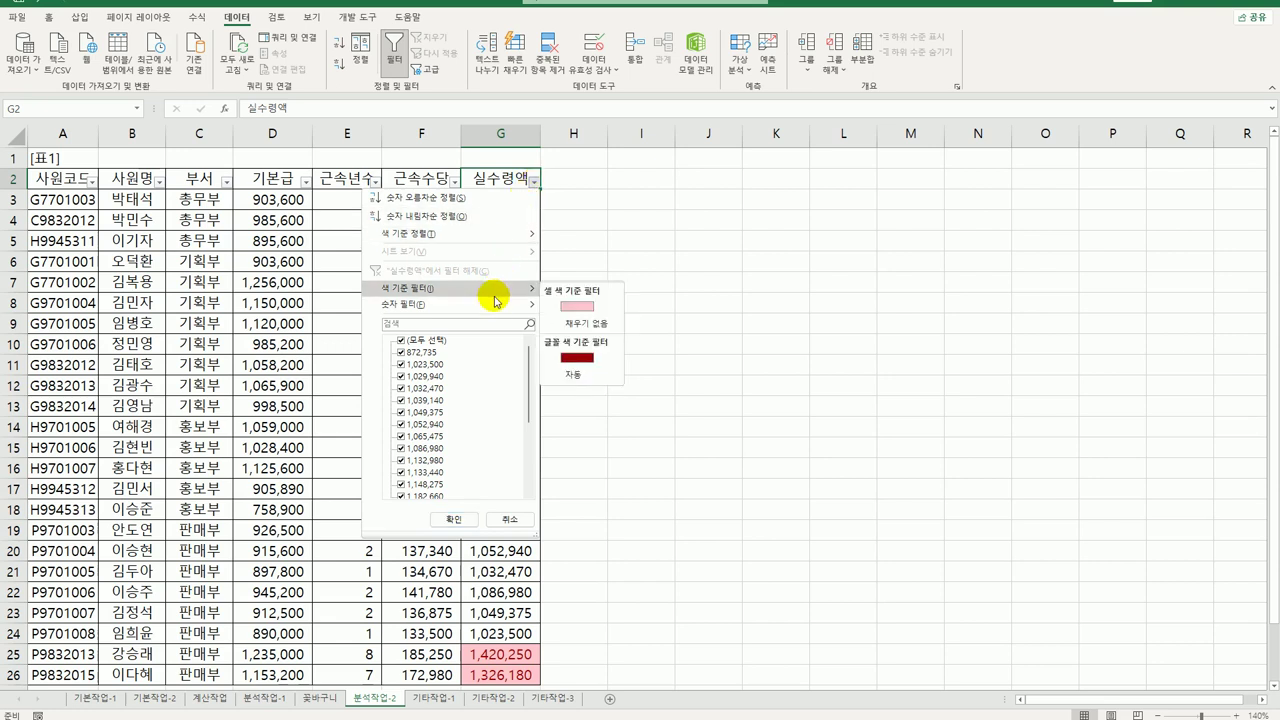
pyautogui.click(578, 307)
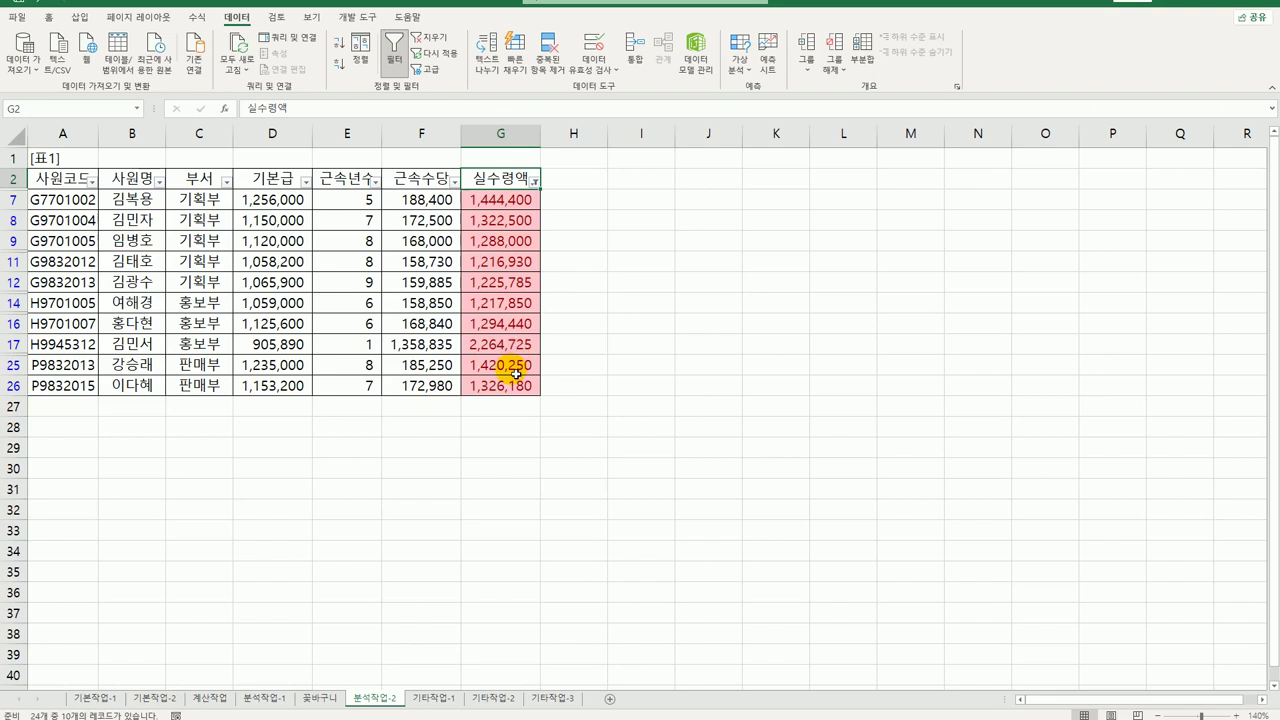
# Sort the filtered table by 실수령액 in descending order.
pyautogui.click(535, 181)
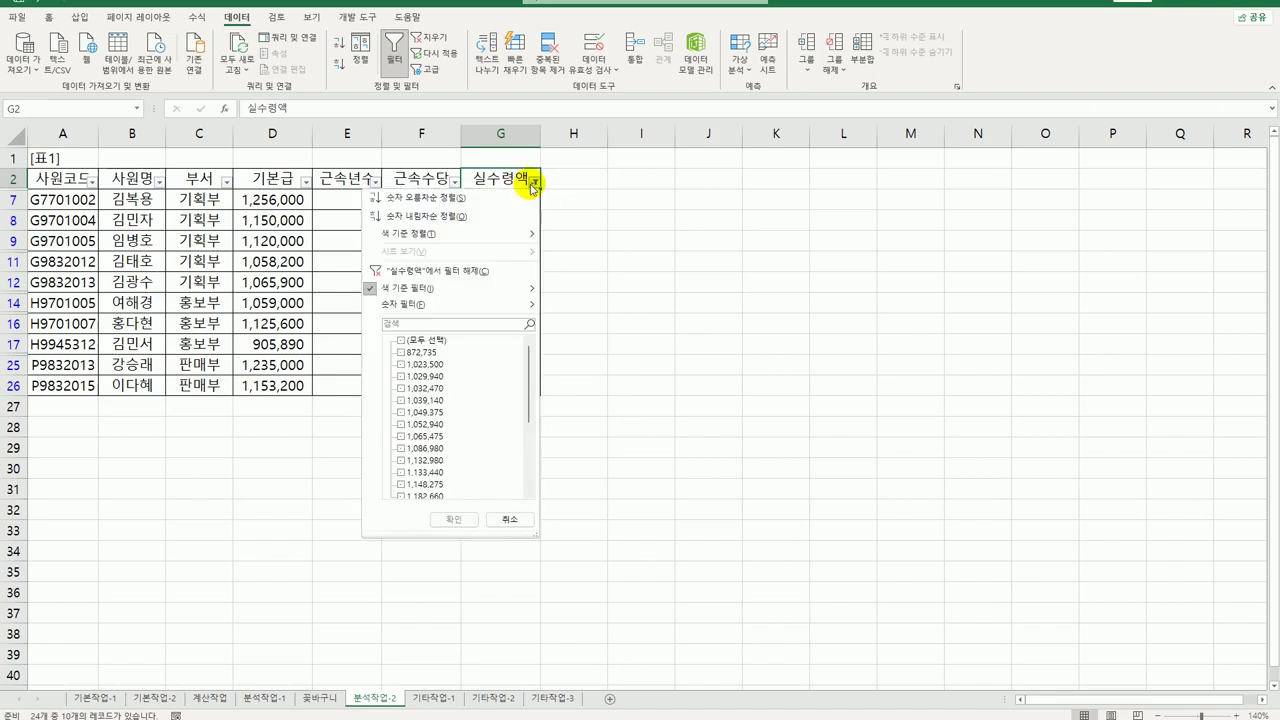
pyautogui.click(460, 219)
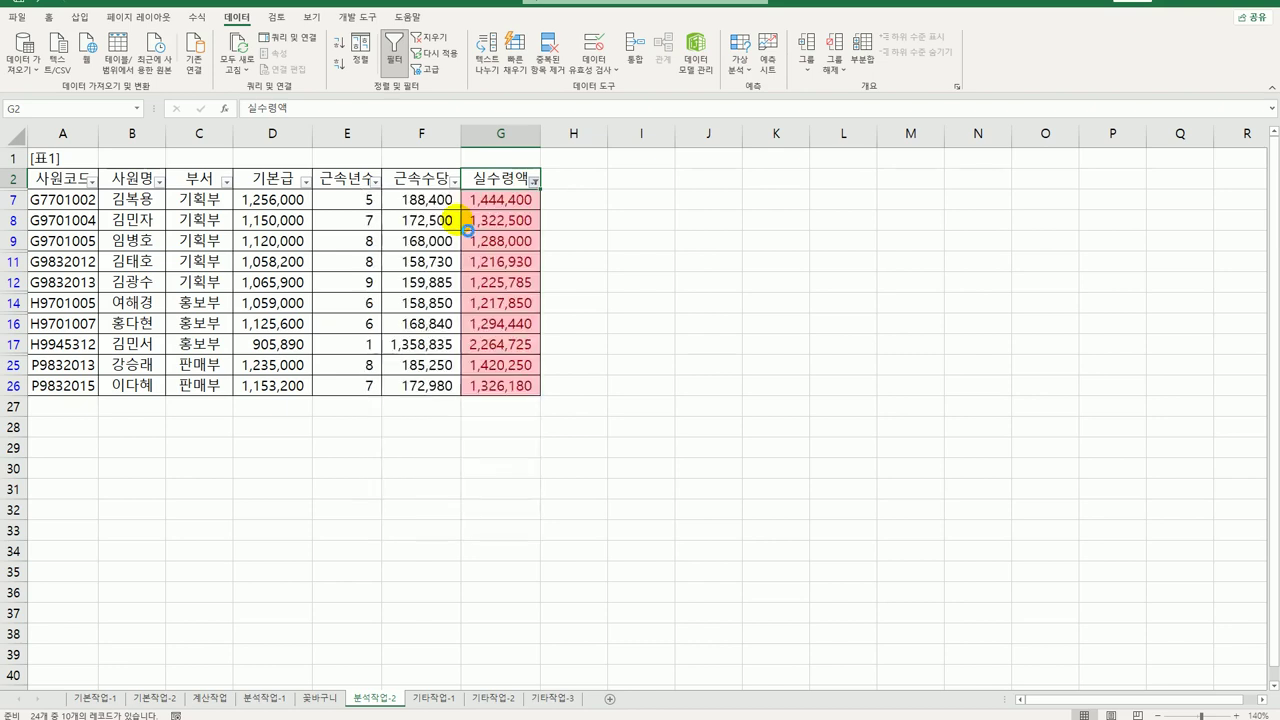
pyautogui.click(610, 402)
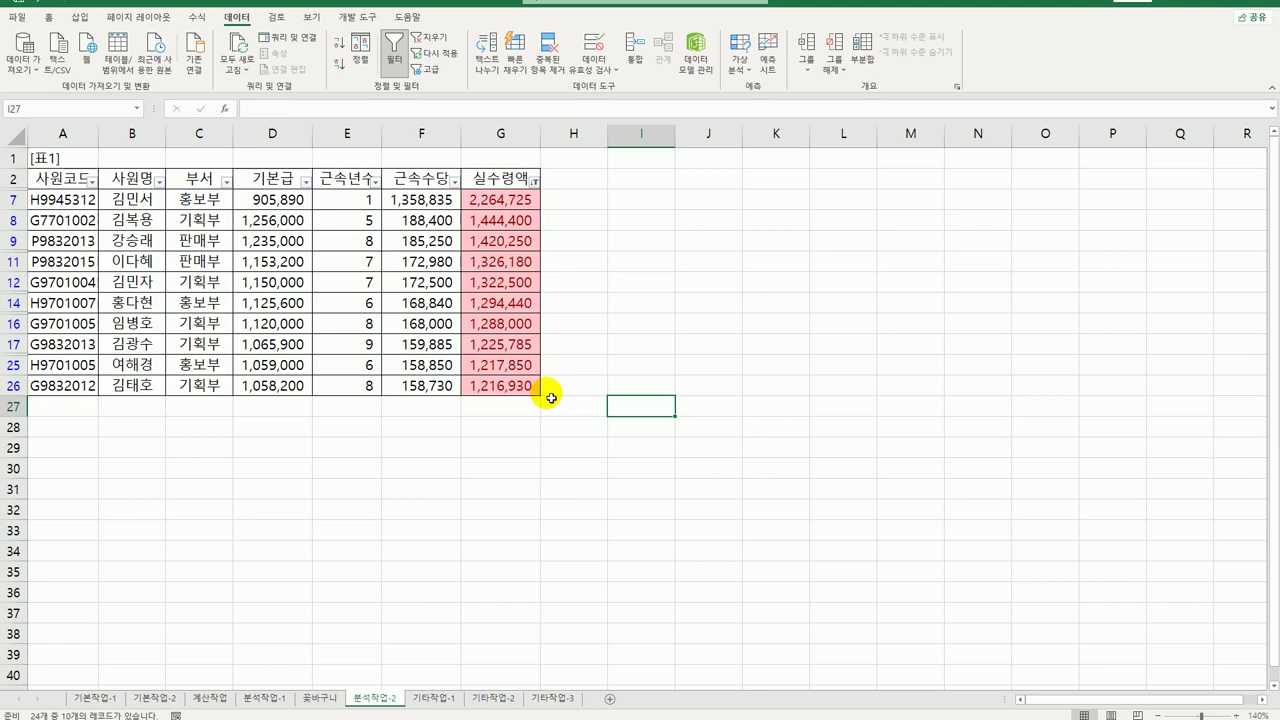
# Remove the 소비전력(W) series from the data source of the chart on the 기타작업-1 sheet.
pyautogui.click(436, 697)
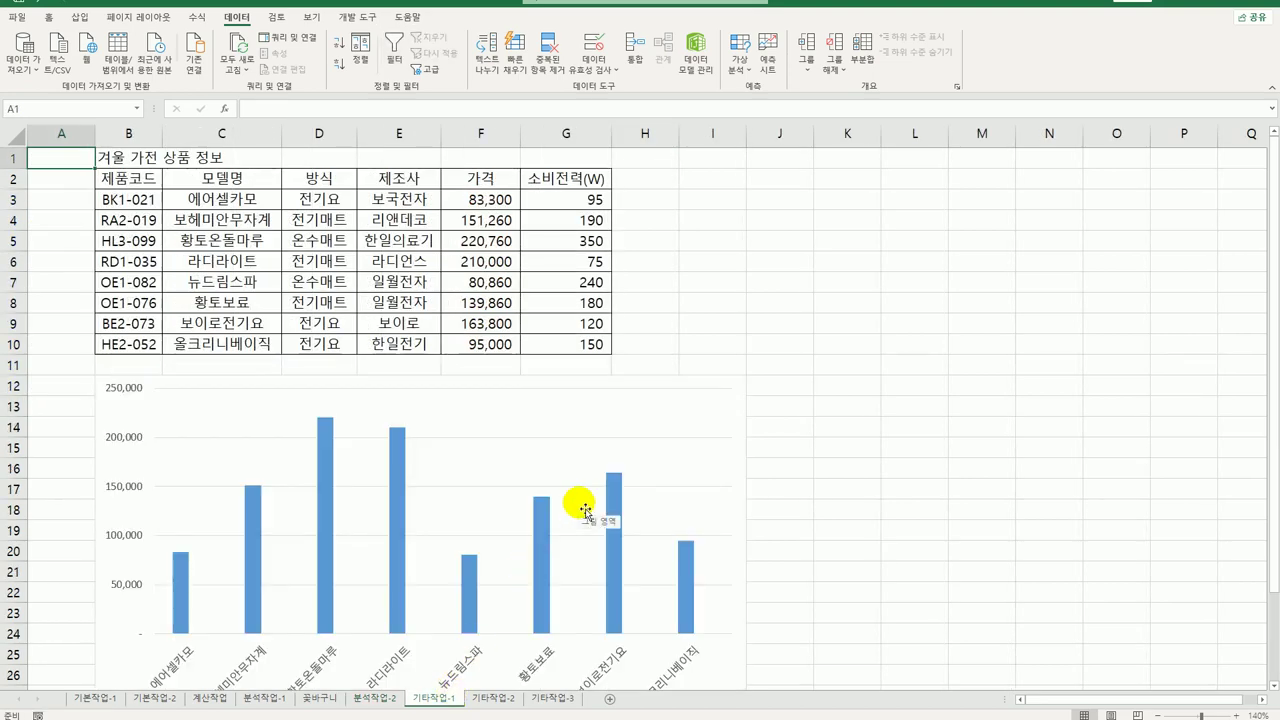
pyautogui.scroll(-3, 585, 510)
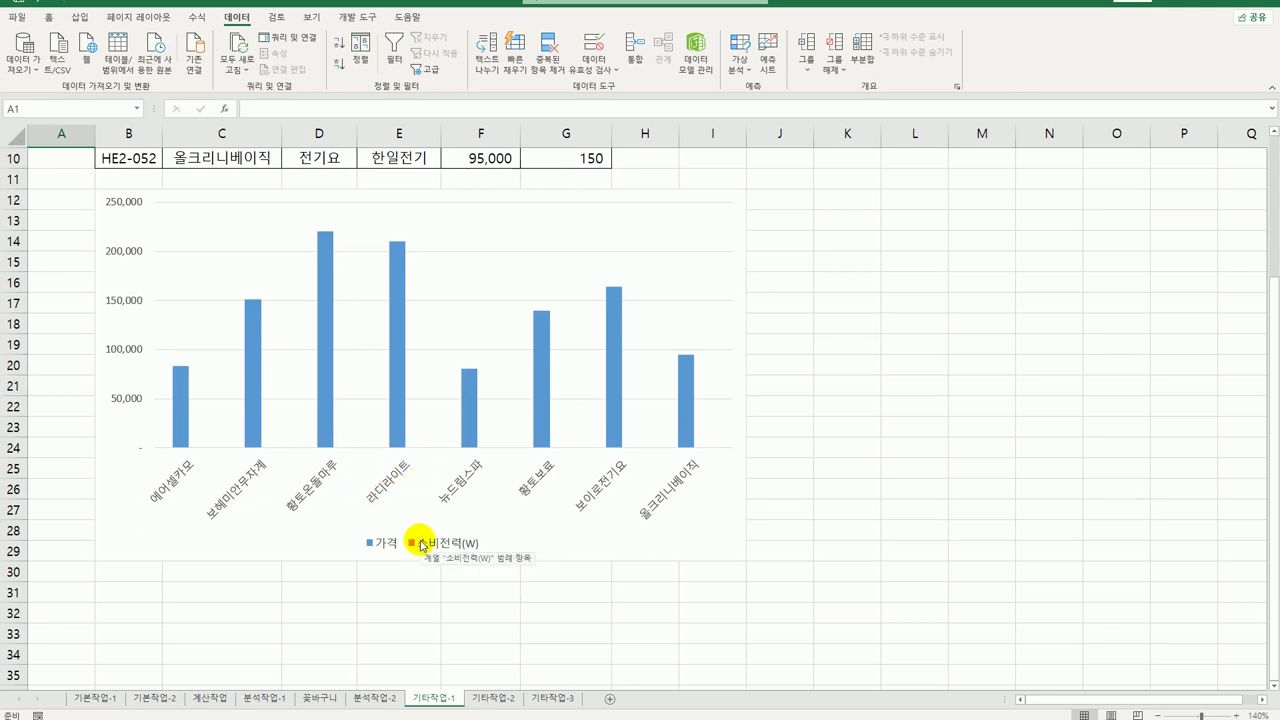
pyautogui.rightClick(470, 232)
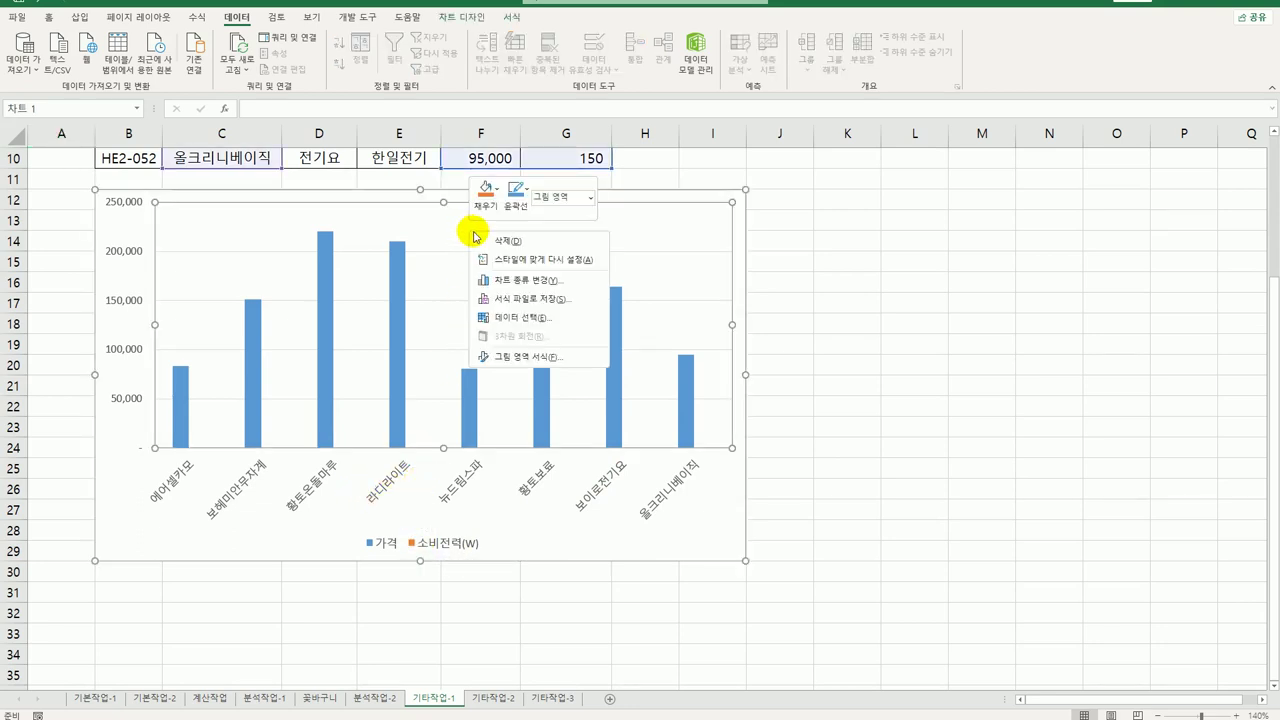
pyautogui.click(540, 318)
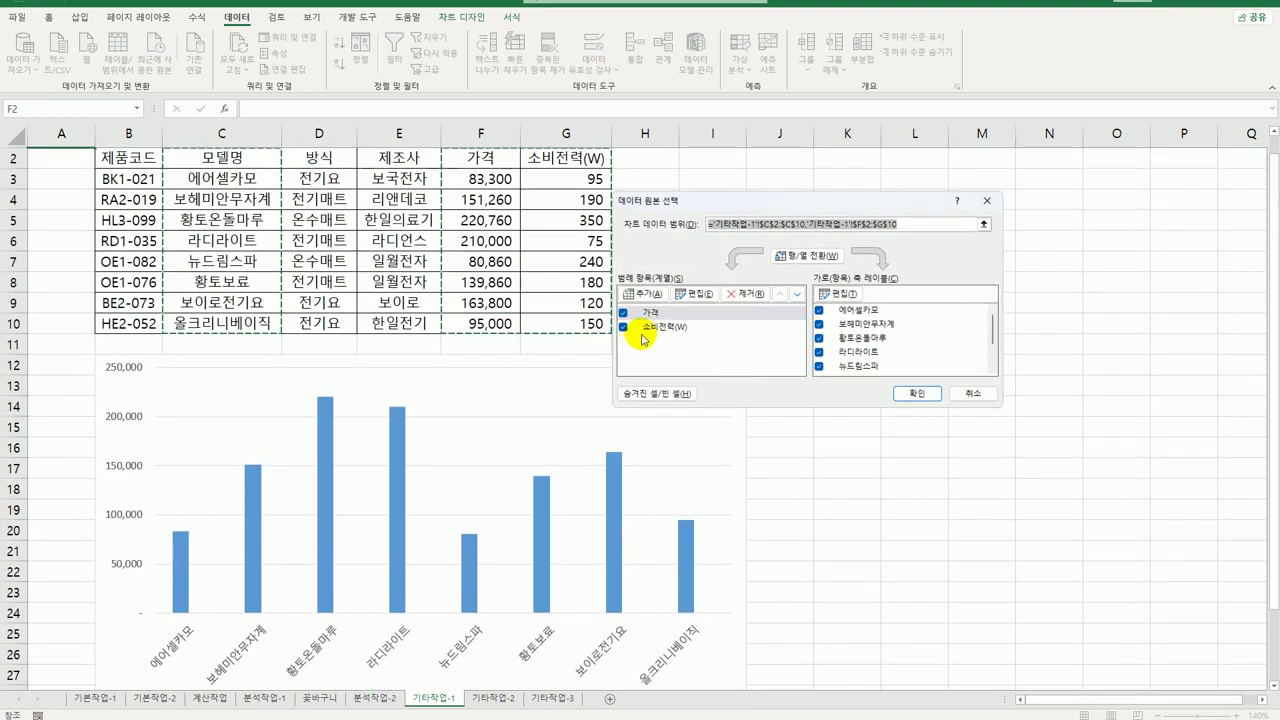
pyautogui.click(662, 328)
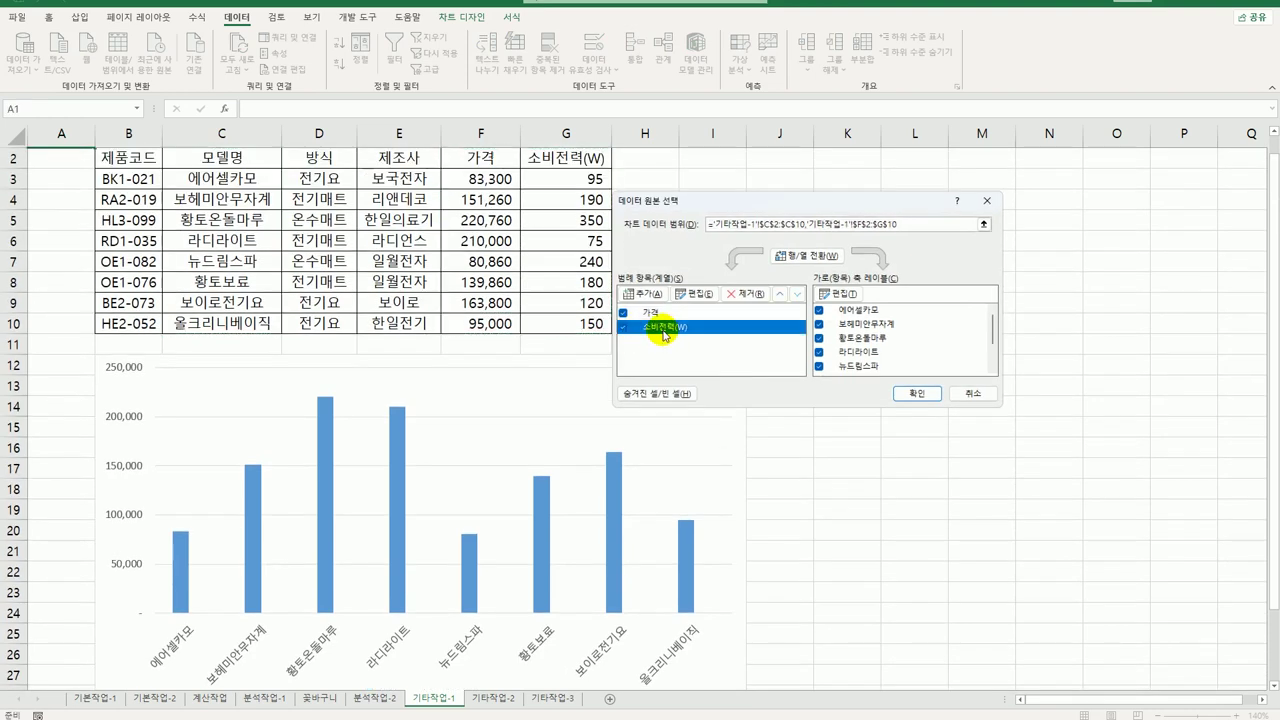
pyautogui.click(750, 294)
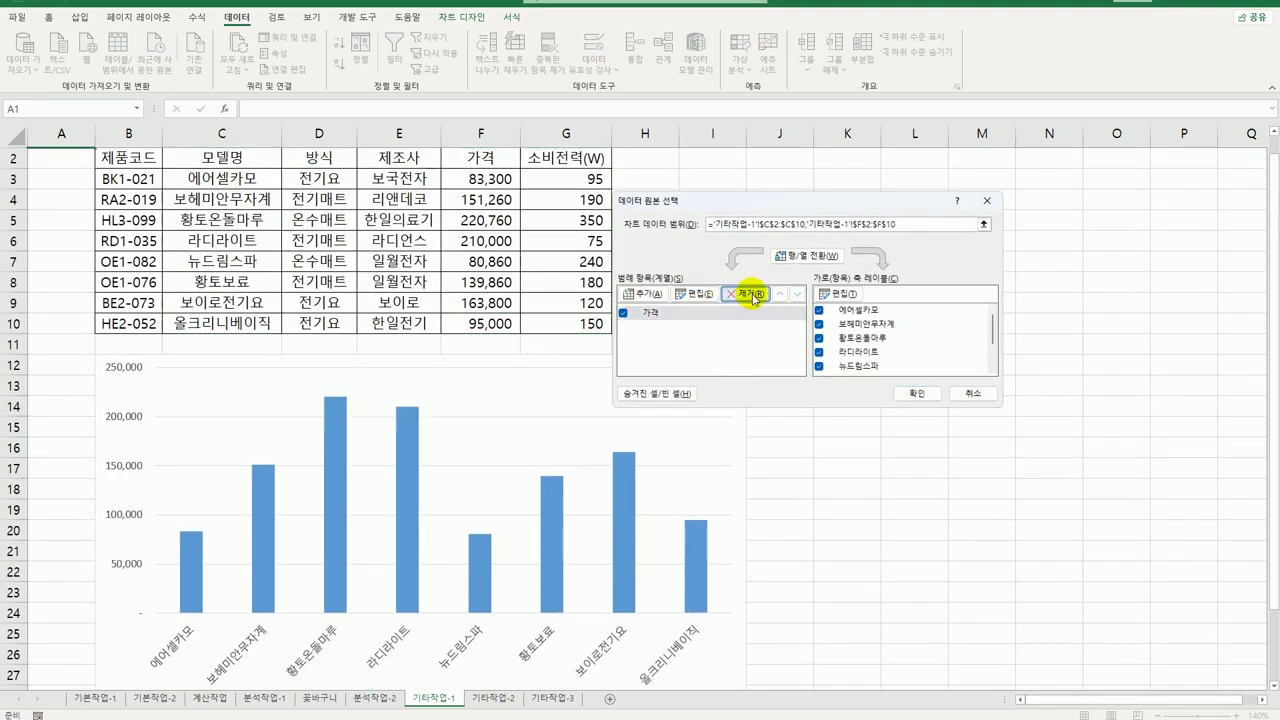
pyautogui.click(913, 394)
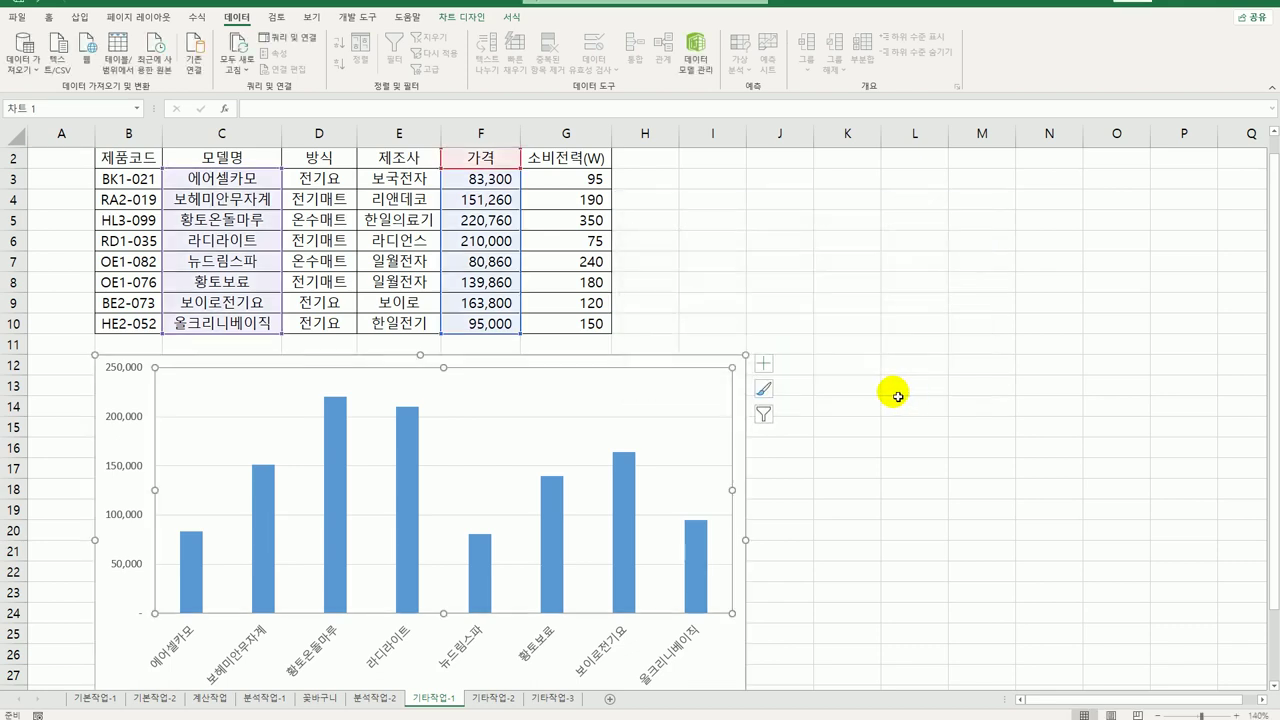
# Add a chart title and link it to cell B1 of the 기타작업-1 sheet.
pyautogui.click(766, 366)
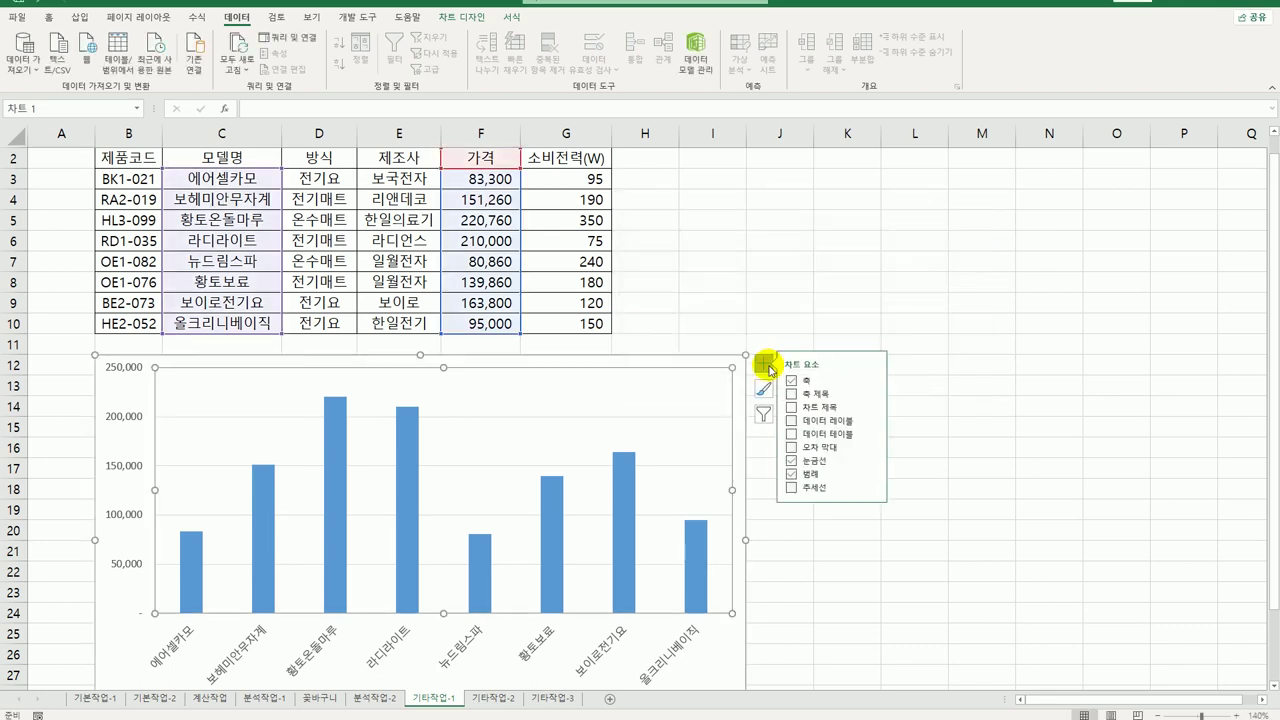
pyautogui.click(818, 407)
pyautogui.scroll(1, 369, 361)
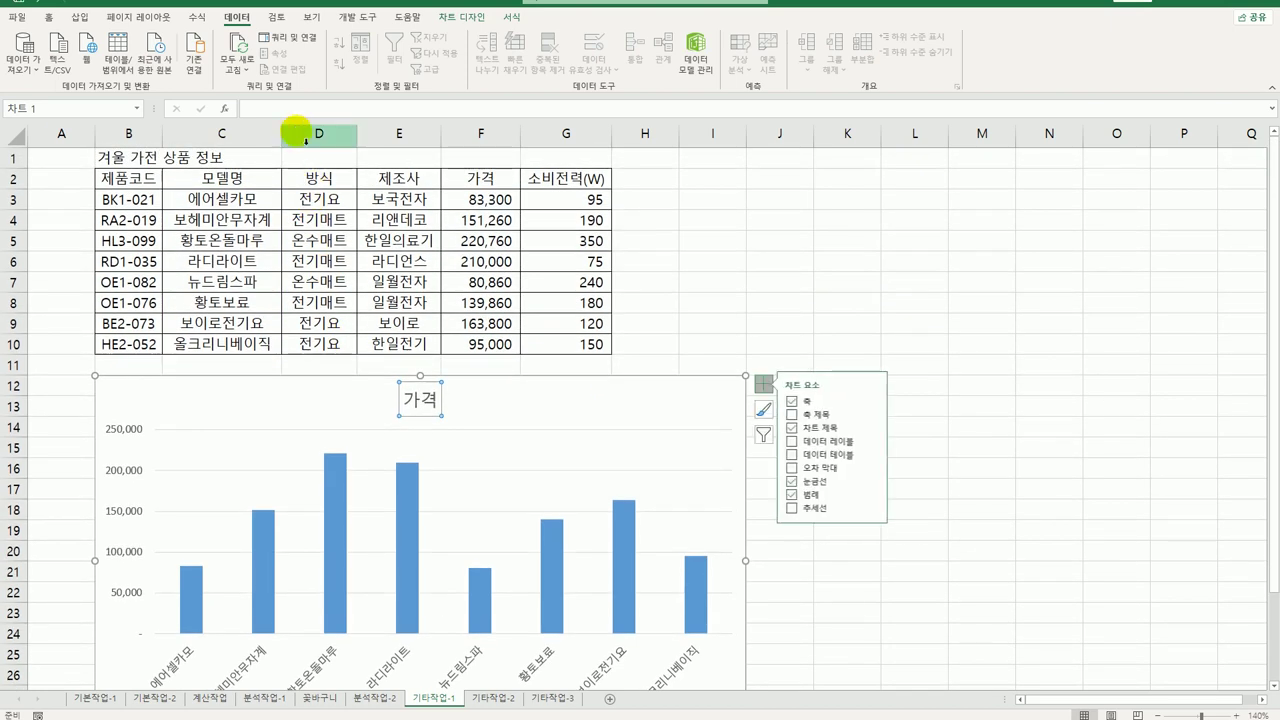
pyautogui.click(282, 116)
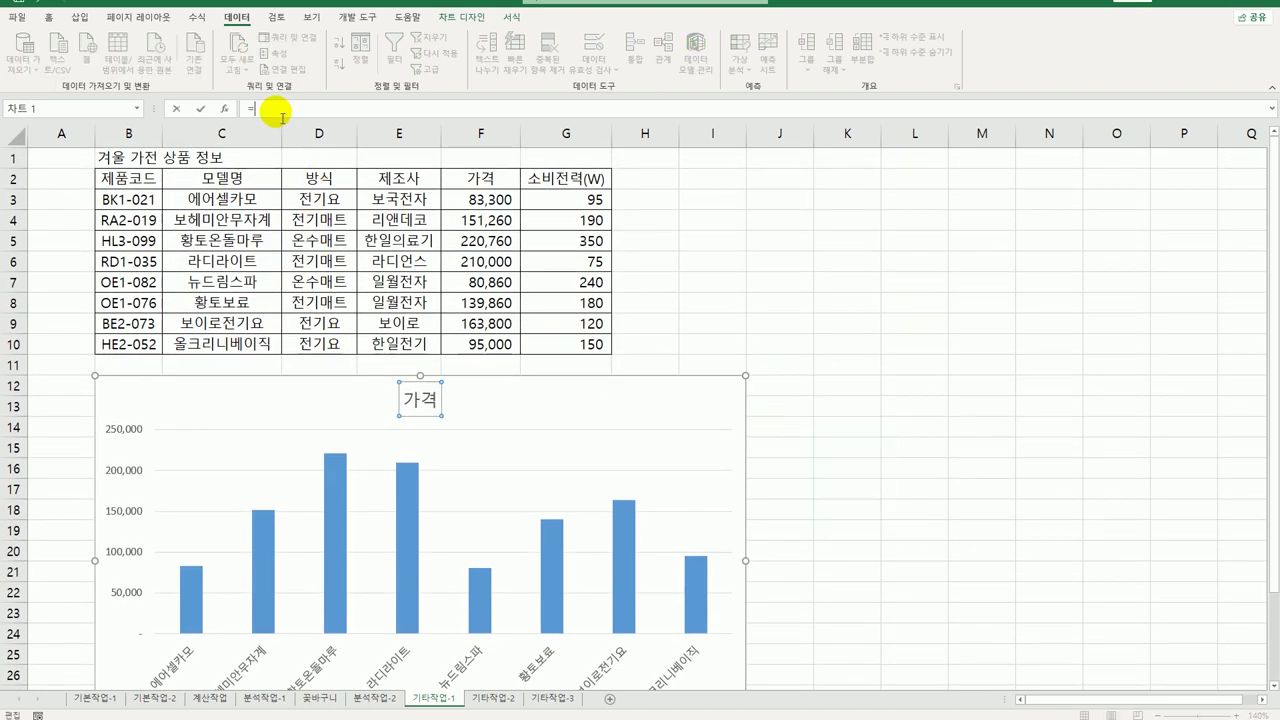
pyautogui.click(150, 165)
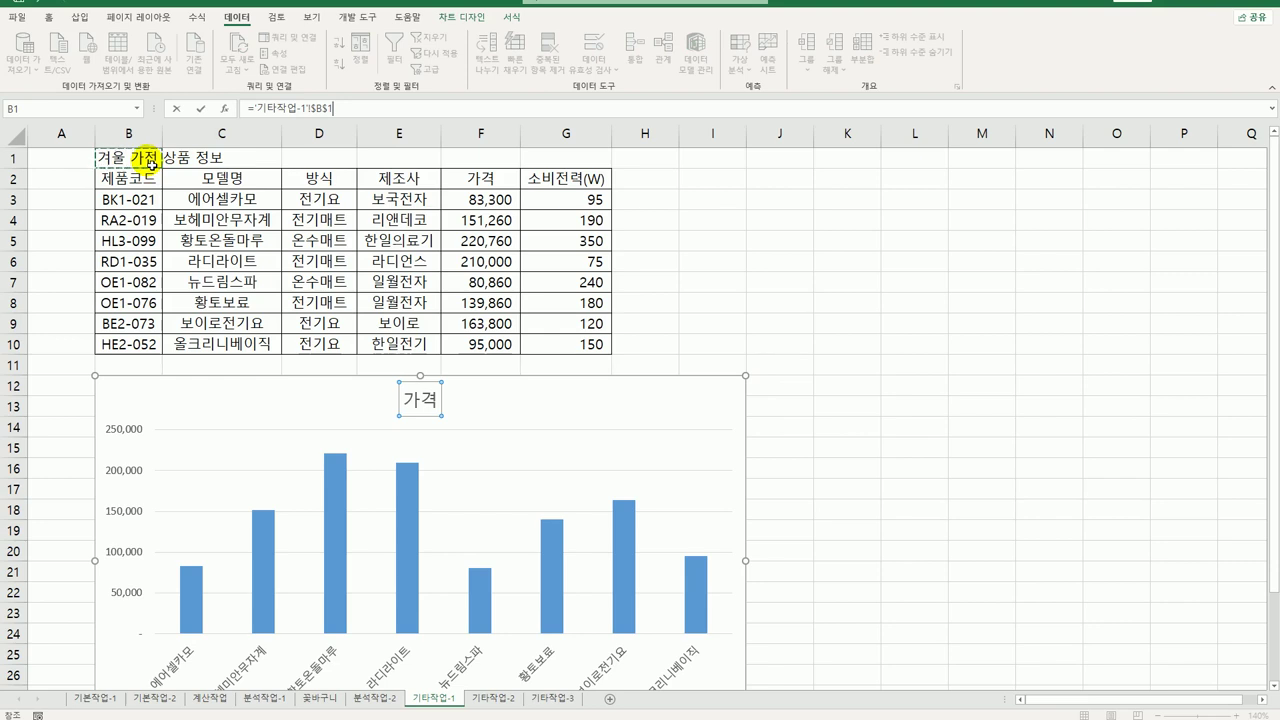
pyautogui.press('Return')
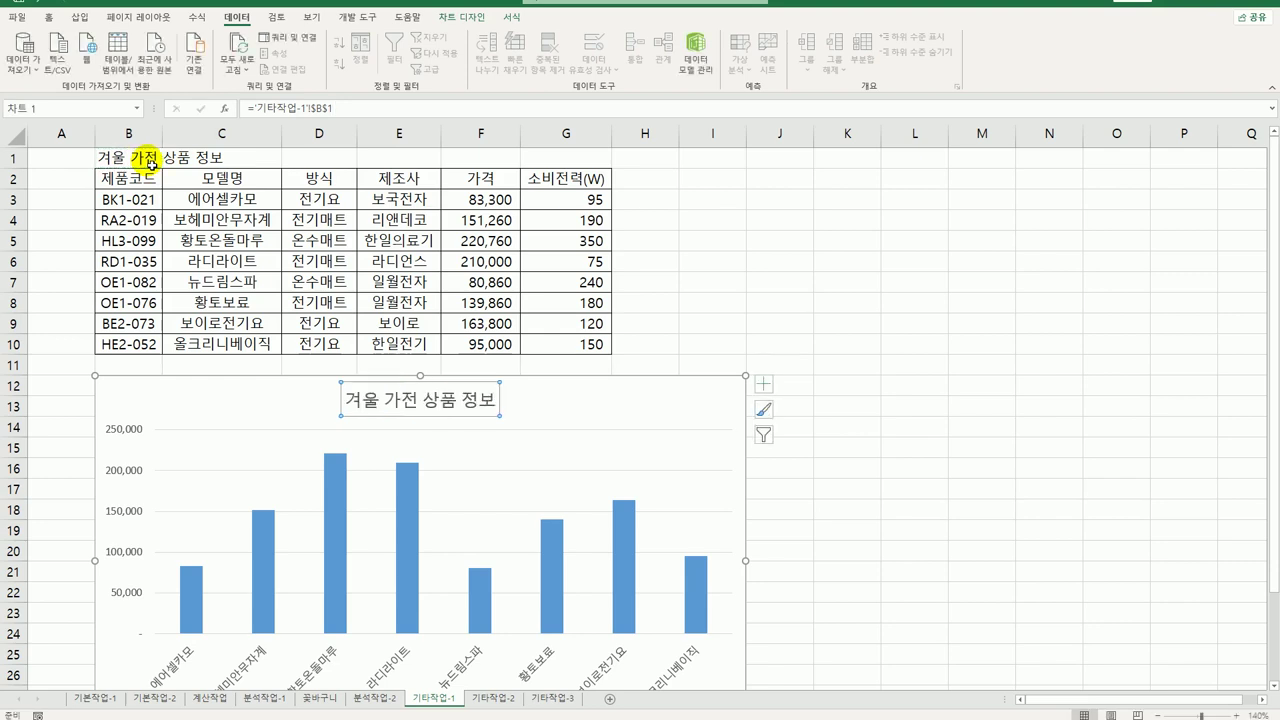
# Add a primary vertical axis title to the chart and link it to cell F2.
pyautogui.click(761, 389)
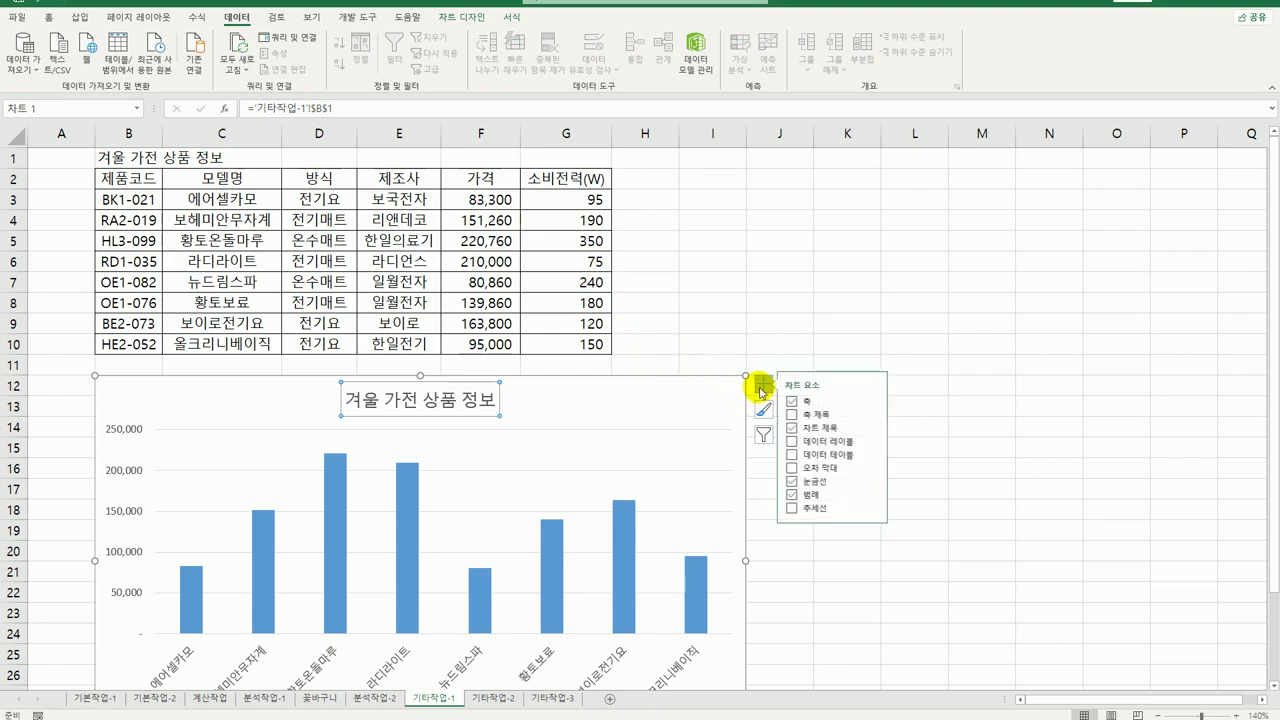
pyautogui.click(877, 417)
pyautogui.click(937, 431)
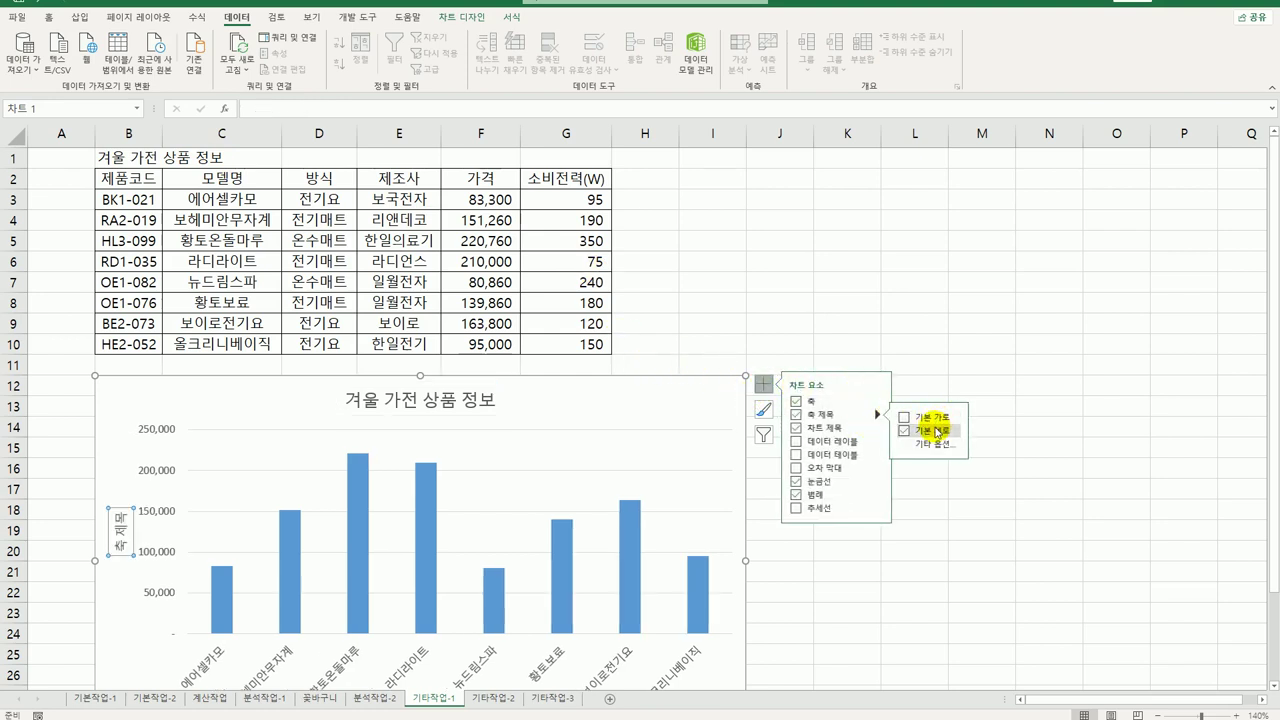
pyautogui.click(290, 112)
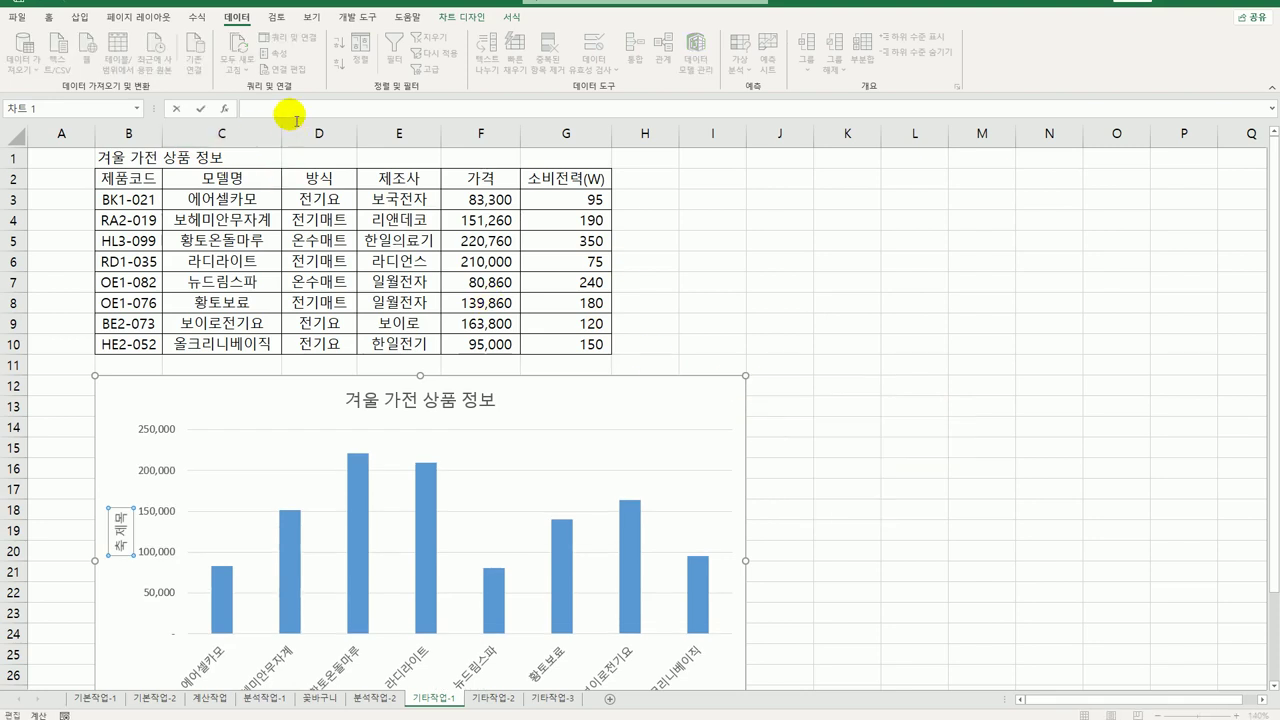
pyautogui.write('=')
pyautogui.click(474, 178)
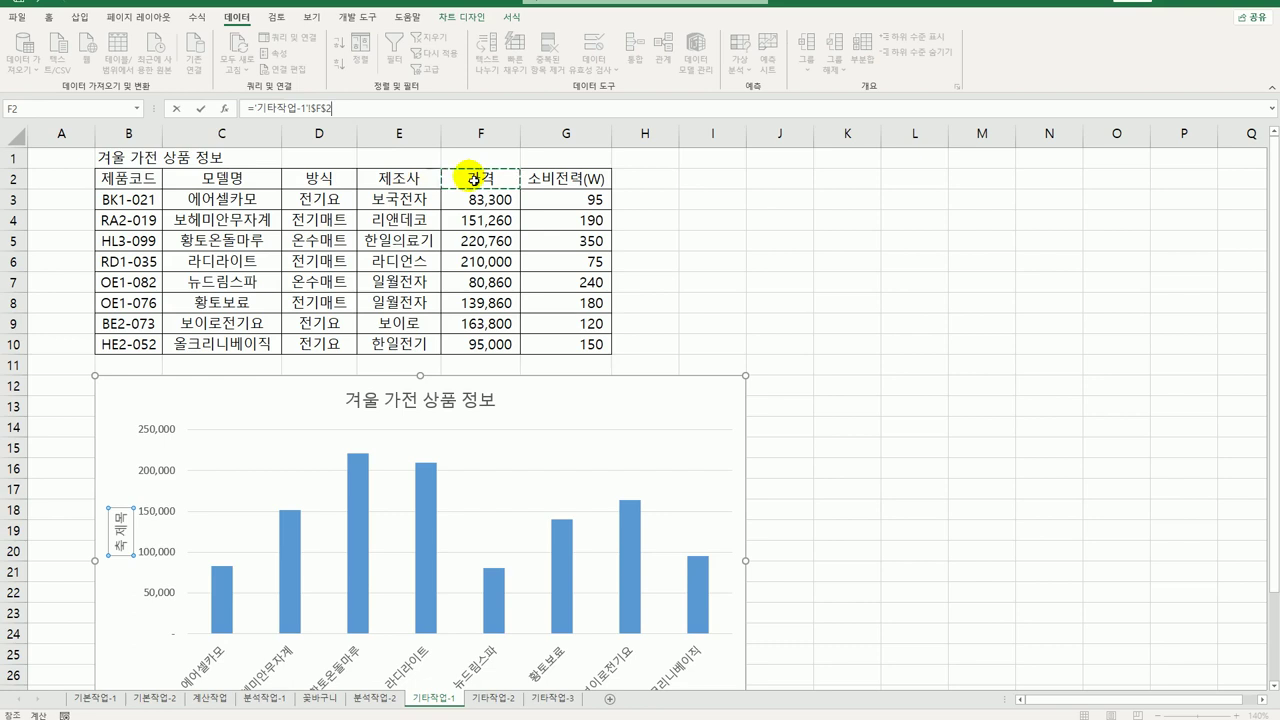
pyautogui.press('Return')
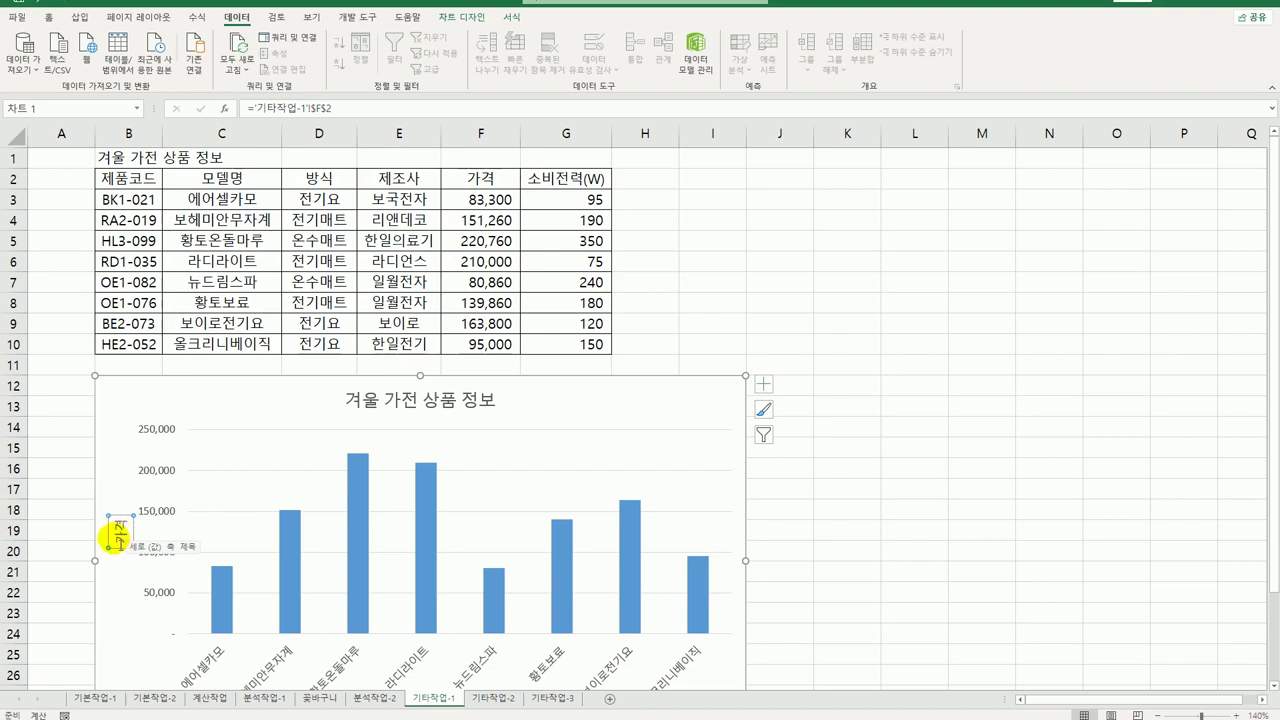
# Set the text direction of the vertical axis title to stacked (스택형).
pyautogui.rightClick(117, 540)
pyautogui.click(170, 684)
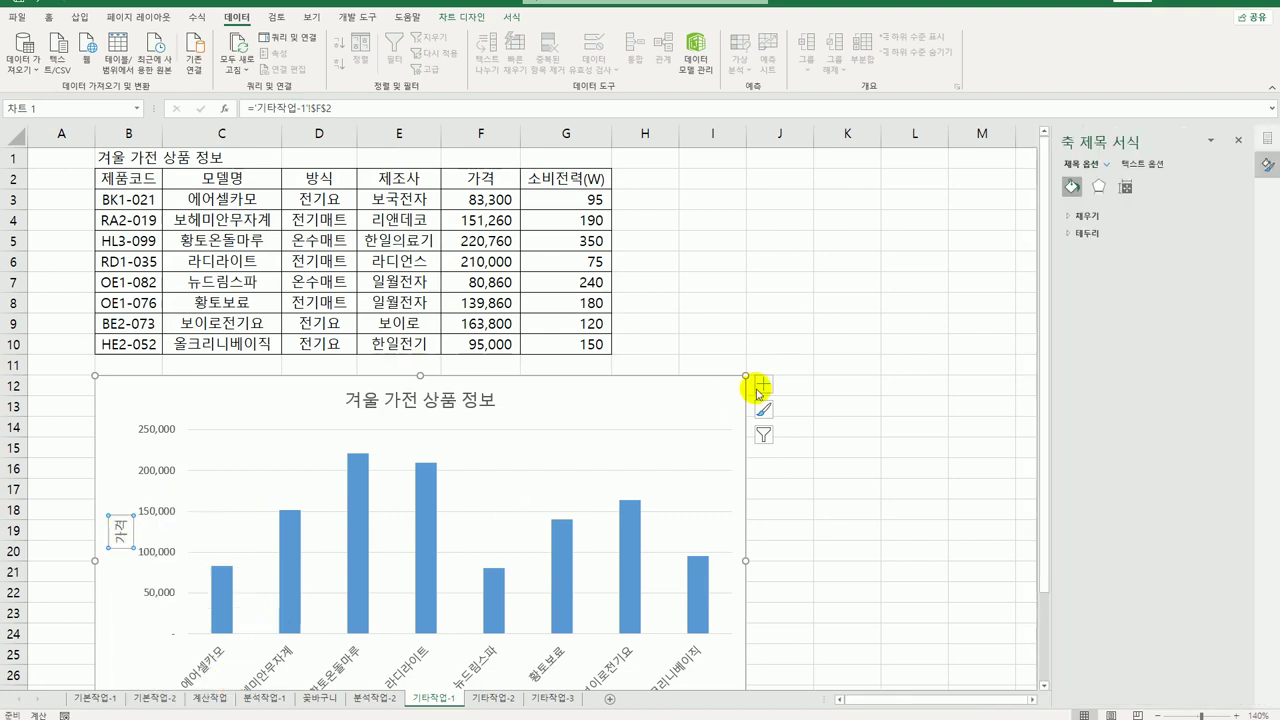
pyautogui.click(1125, 187)
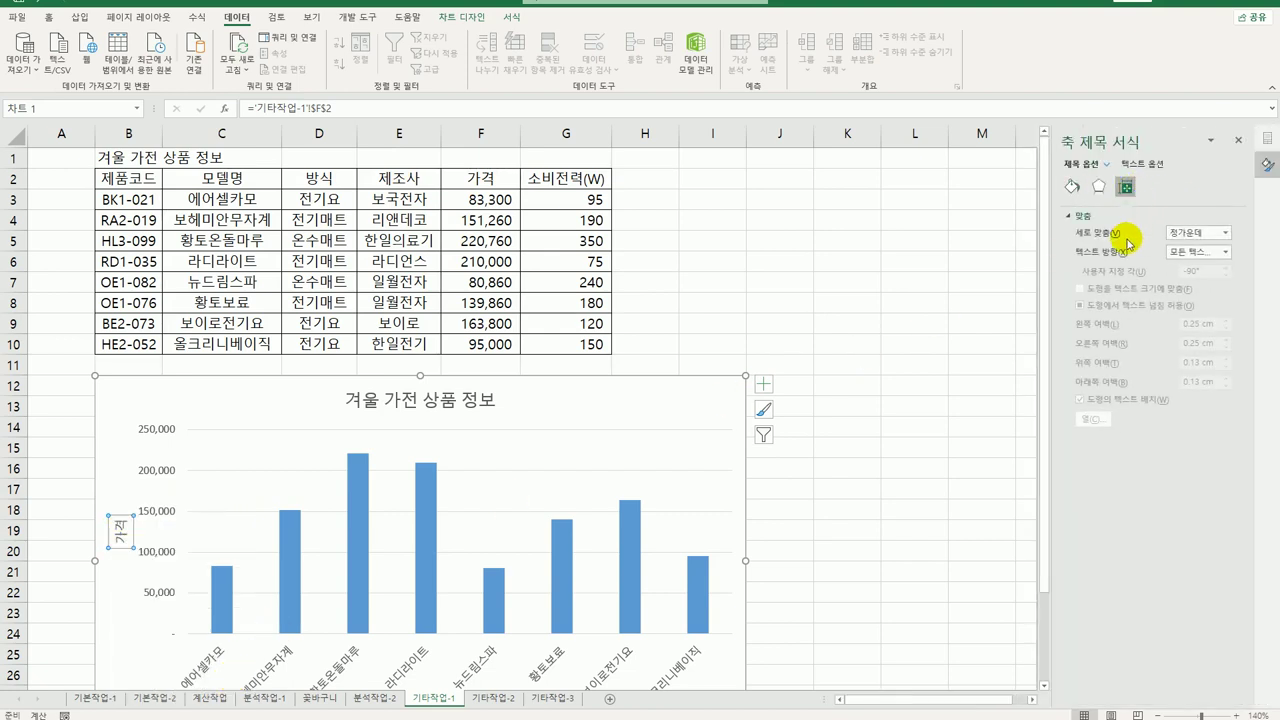
pyautogui.click(1192, 252)
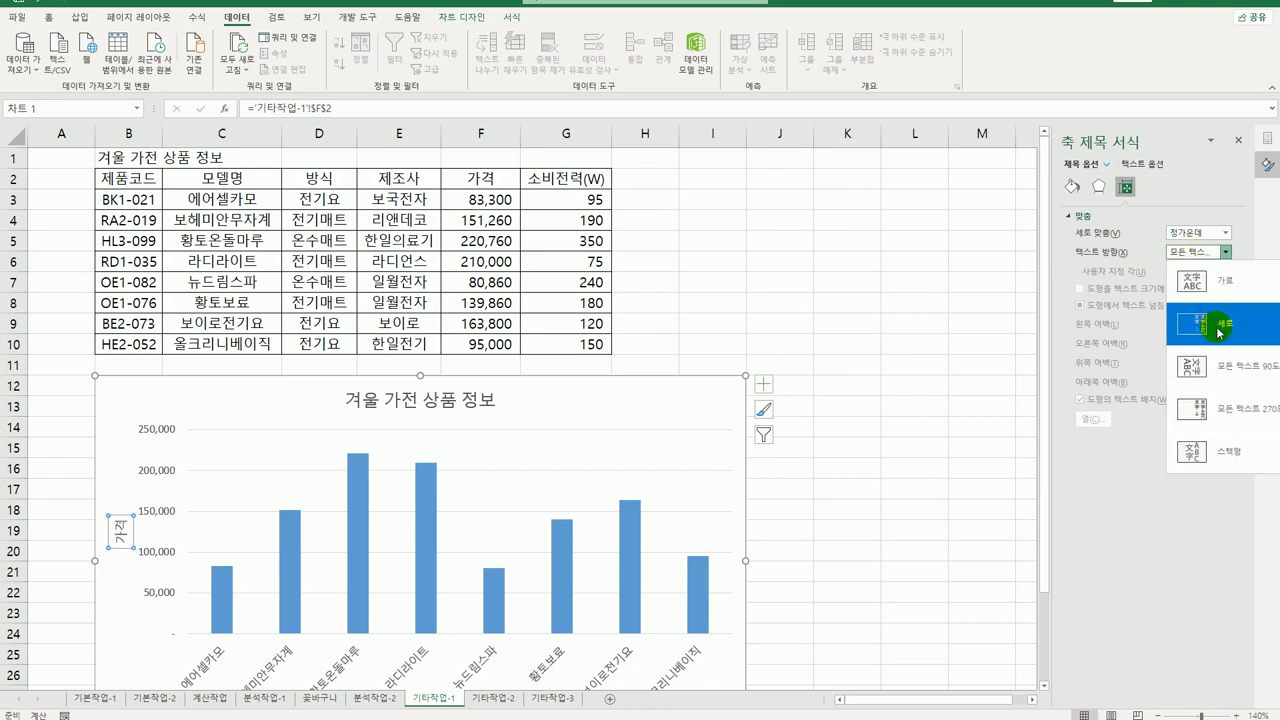
pyautogui.click(1208, 451)
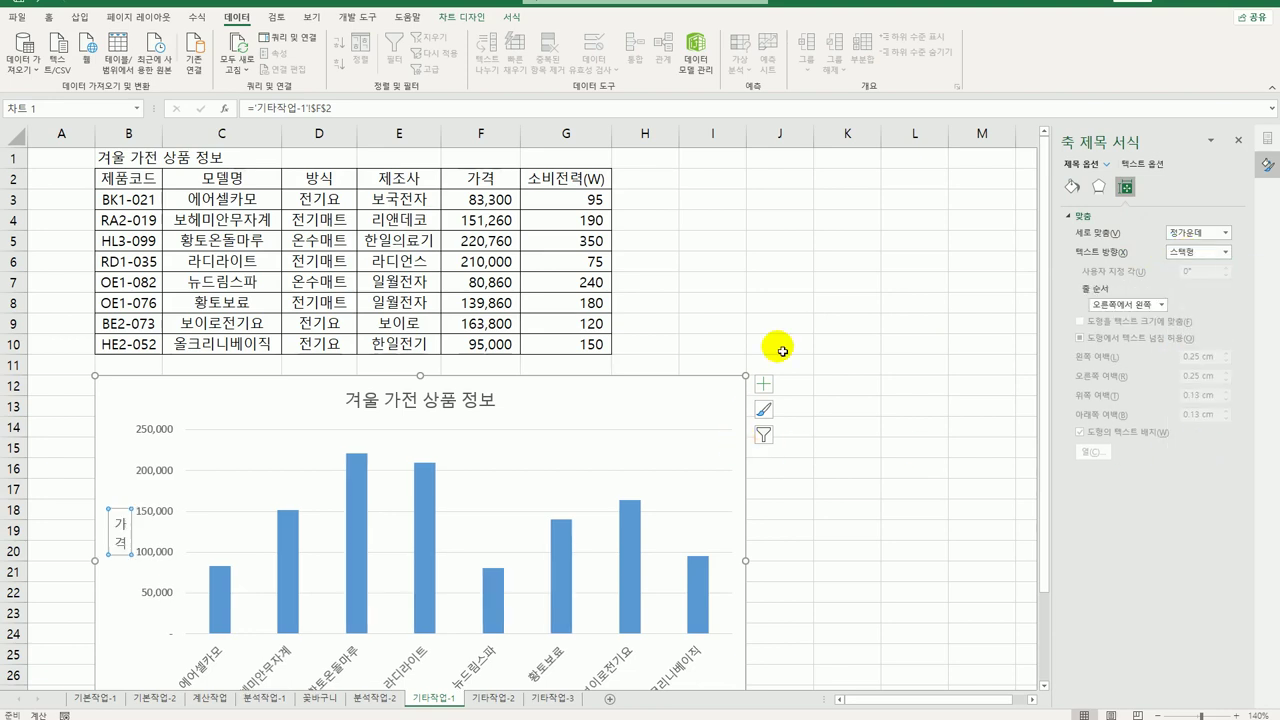
pyautogui.click(804, 325)
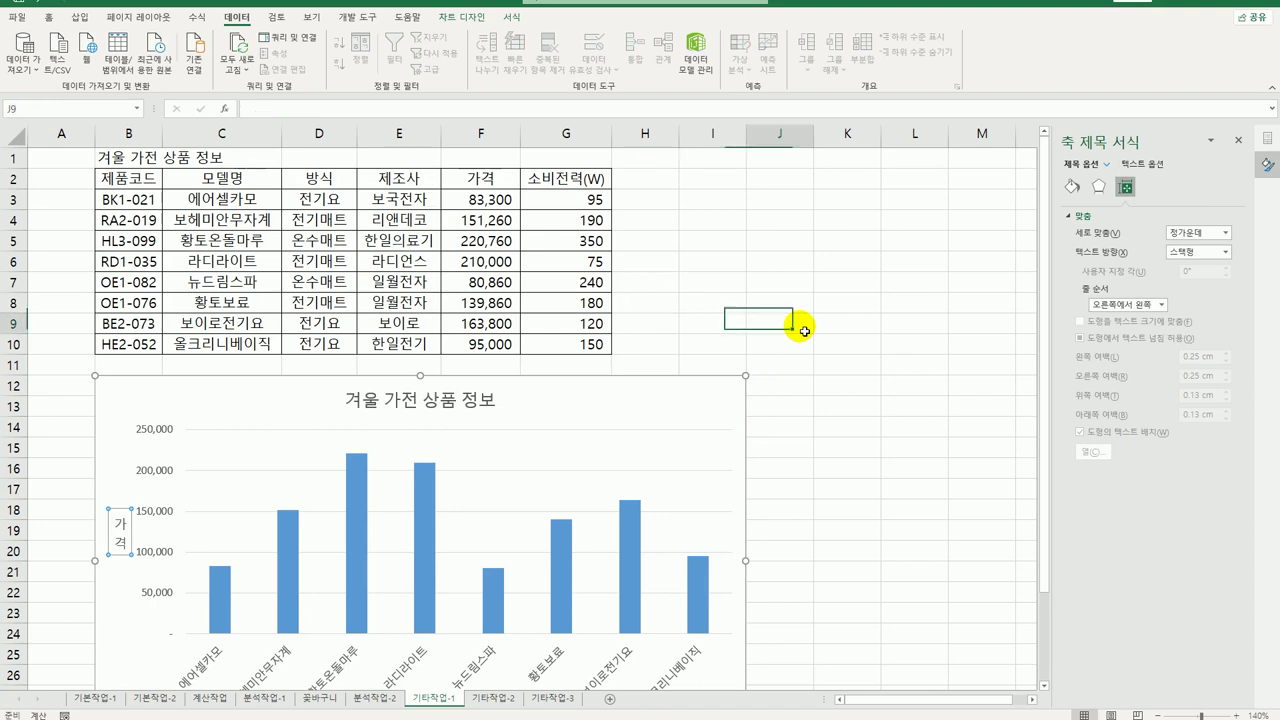
# Change the chart colors to the monochromatic palette 단색 색상표 12.
pyautogui.click(680, 388)
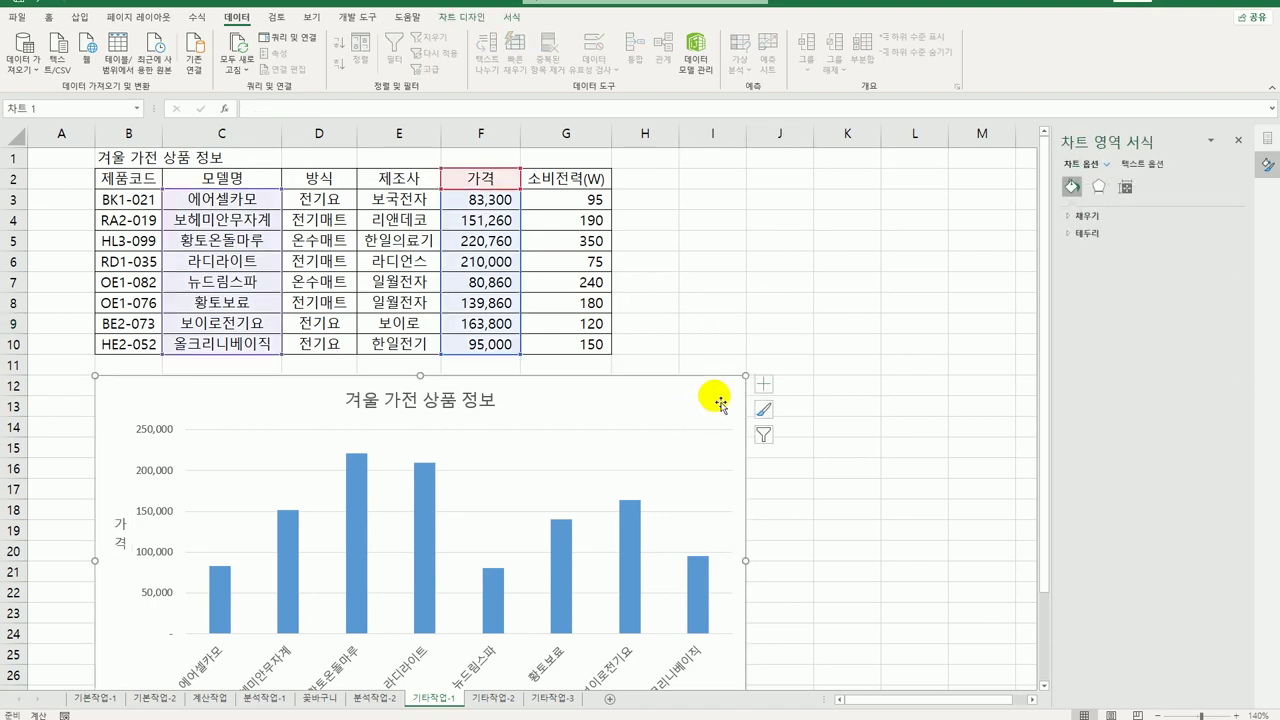
pyautogui.click(472, 22)
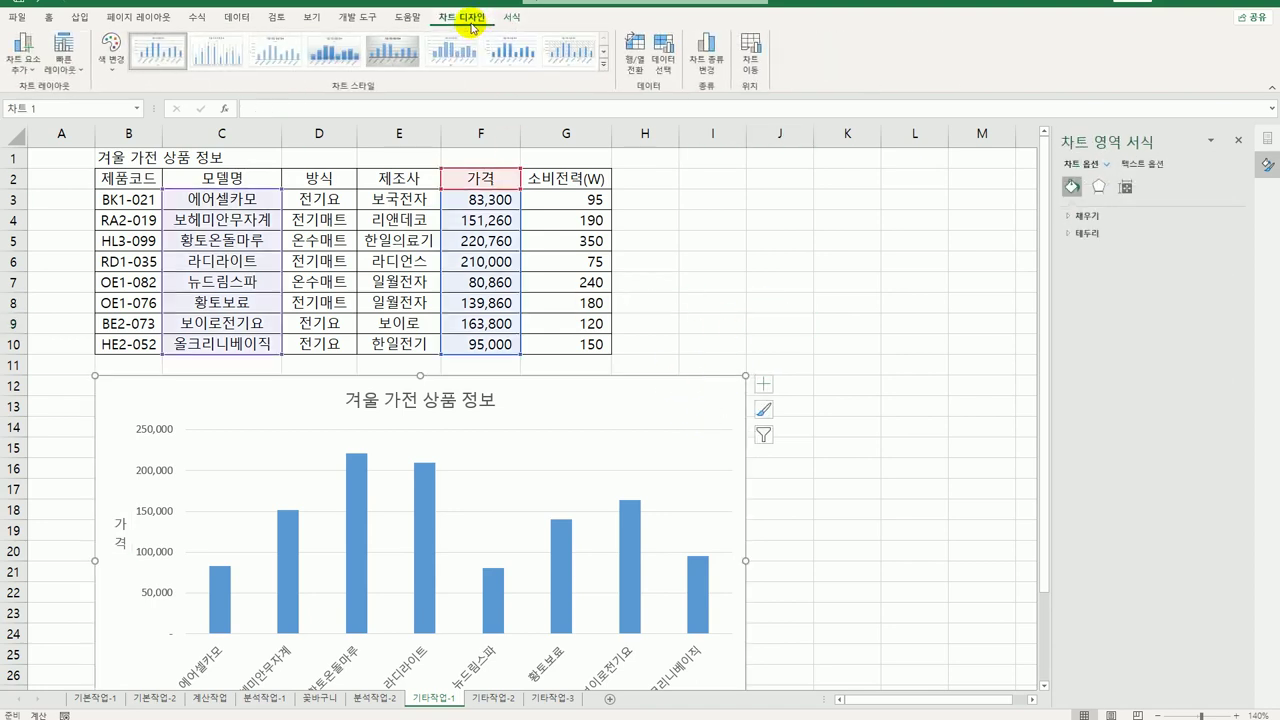
pyautogui.click(106, 72)
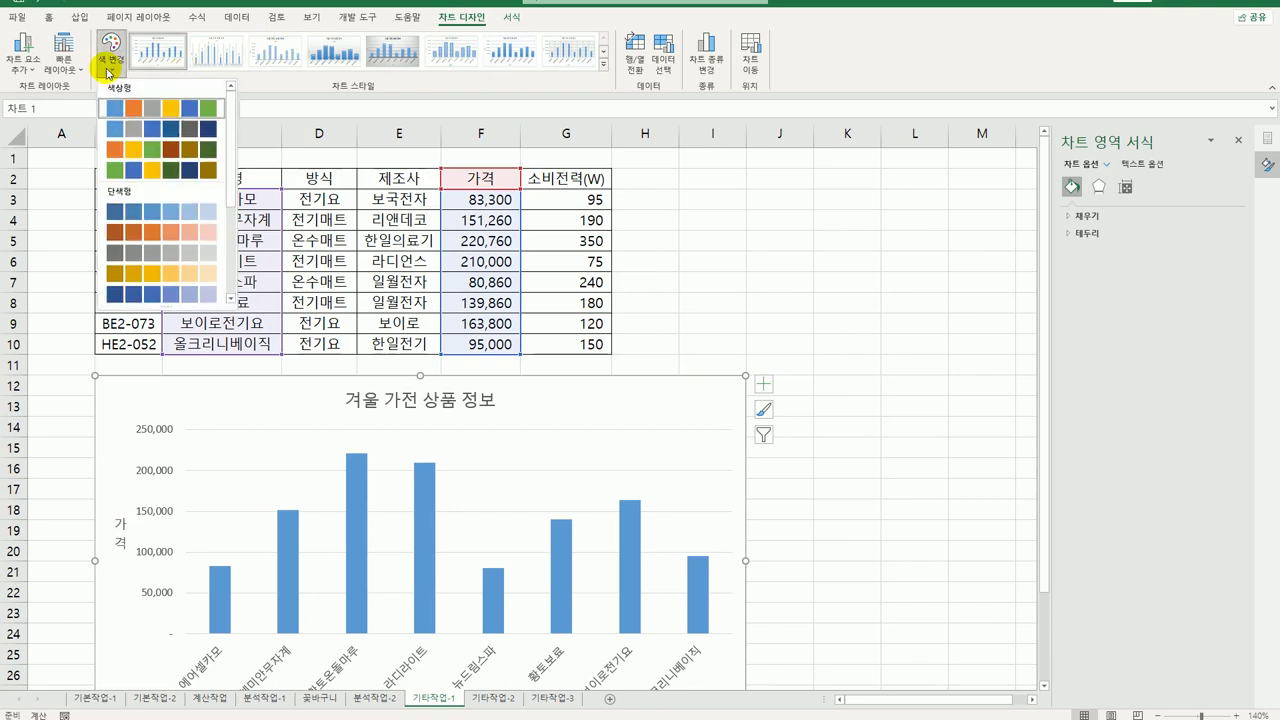
pyautogui.scroll(-3, 153, 240)
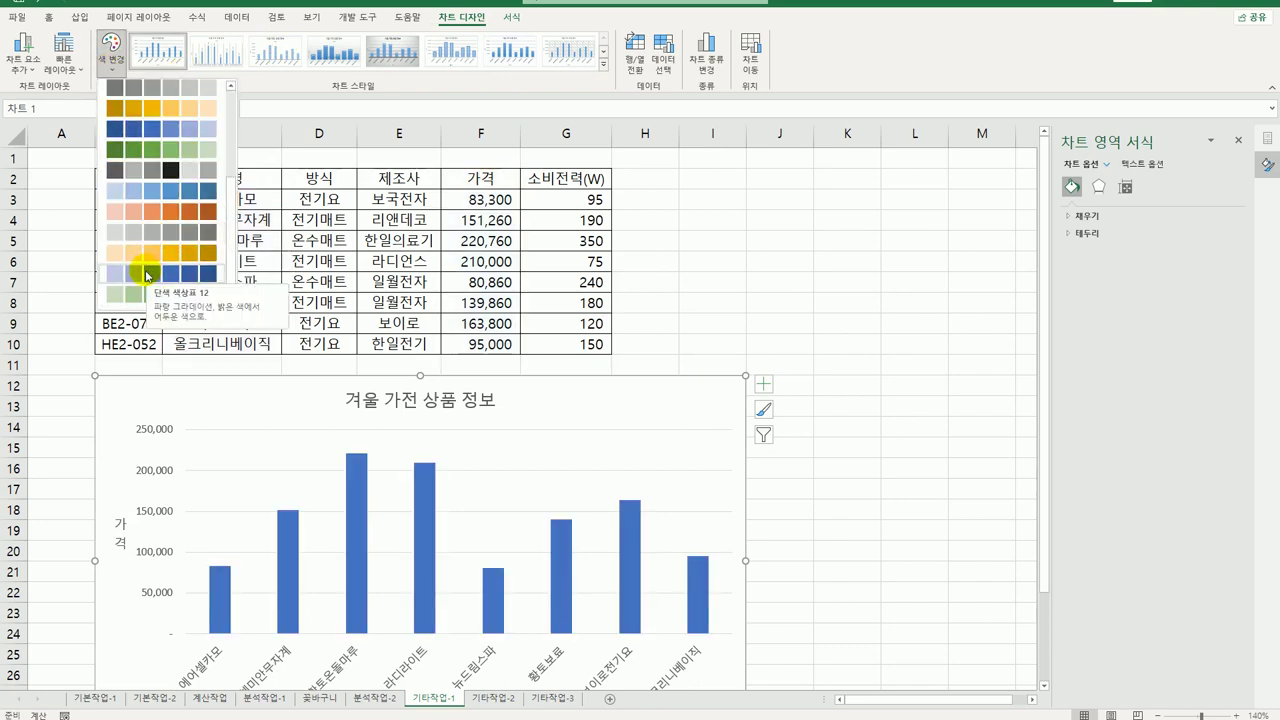
pyautogui.click(147, 275)
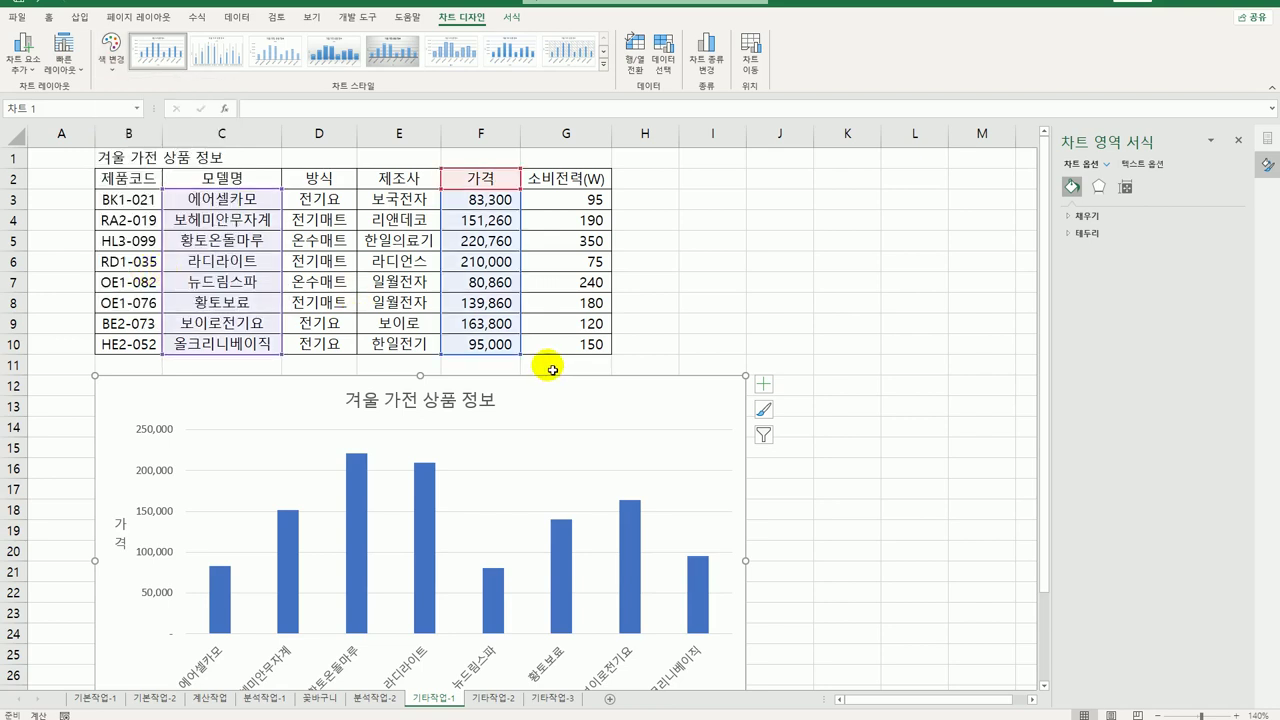
# Make the horizontal axis cross the chart's vertical value axis at the axis value 50000.
pyautogui.click(150, 551)
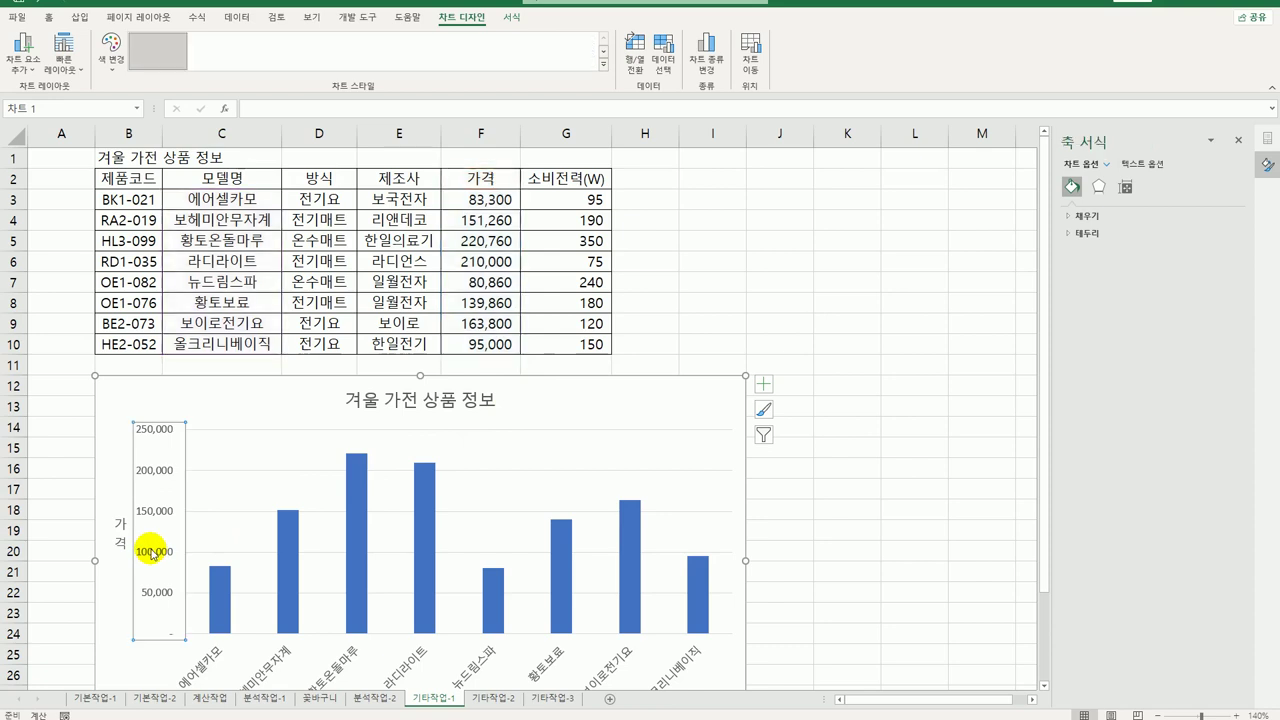
pyautogui.click(1153, 188)
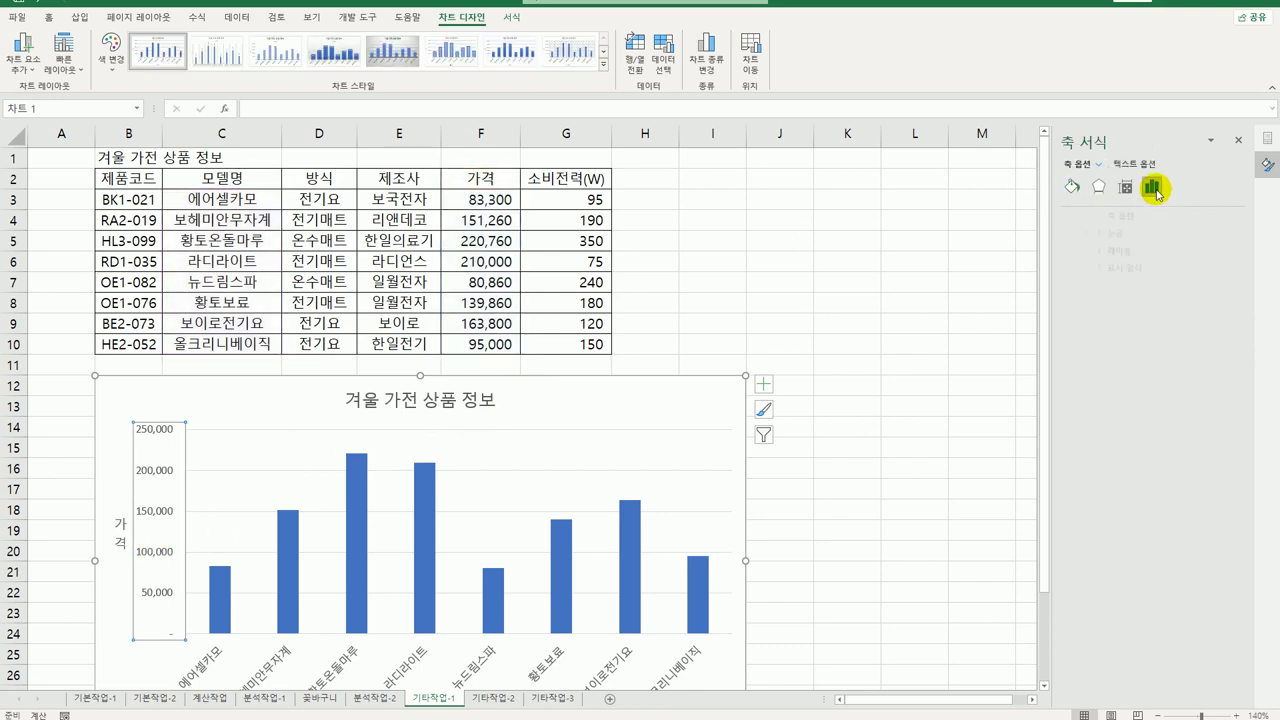
pyautogui.click(1082, 215)
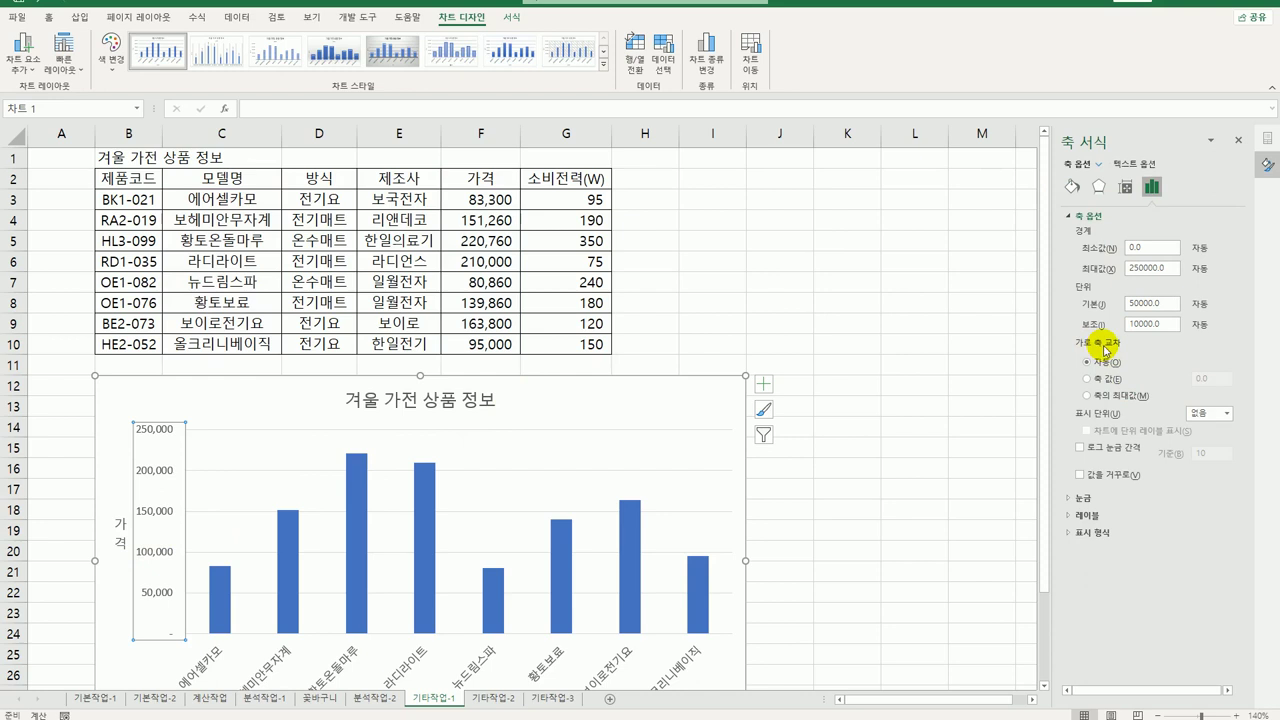
pyautogui.click(1106, 380)
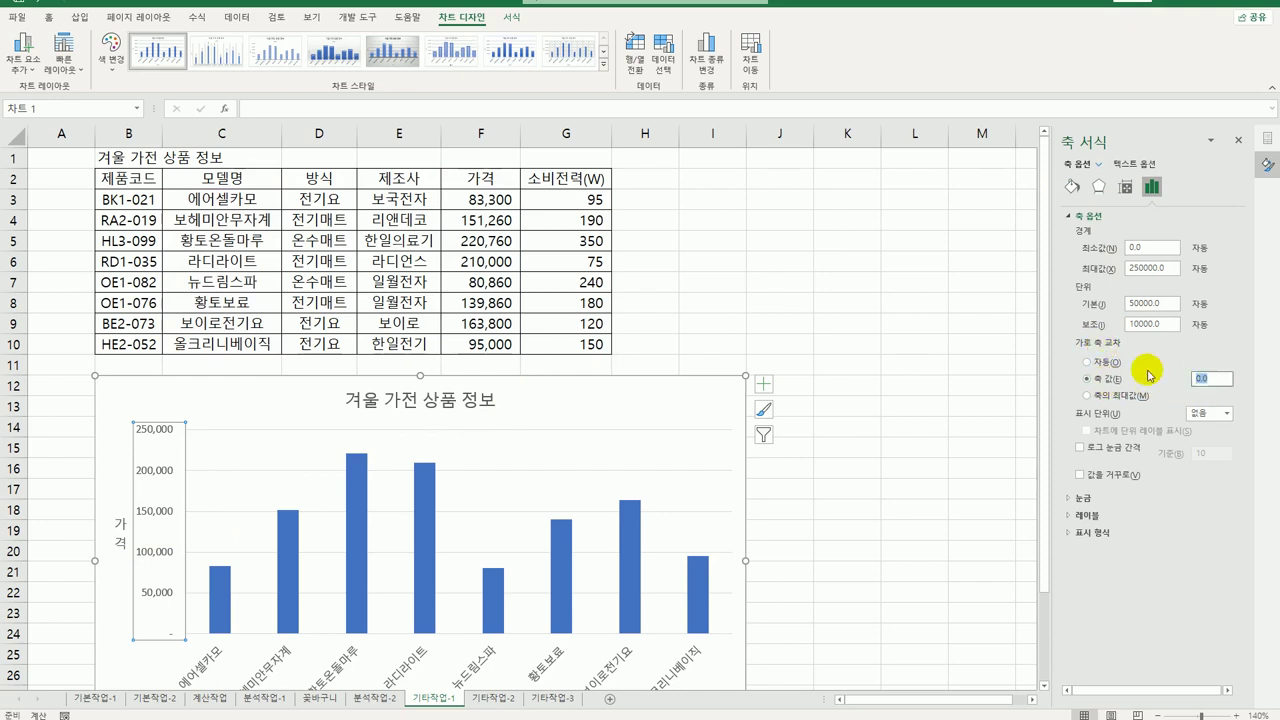
pyautogui.write('500')
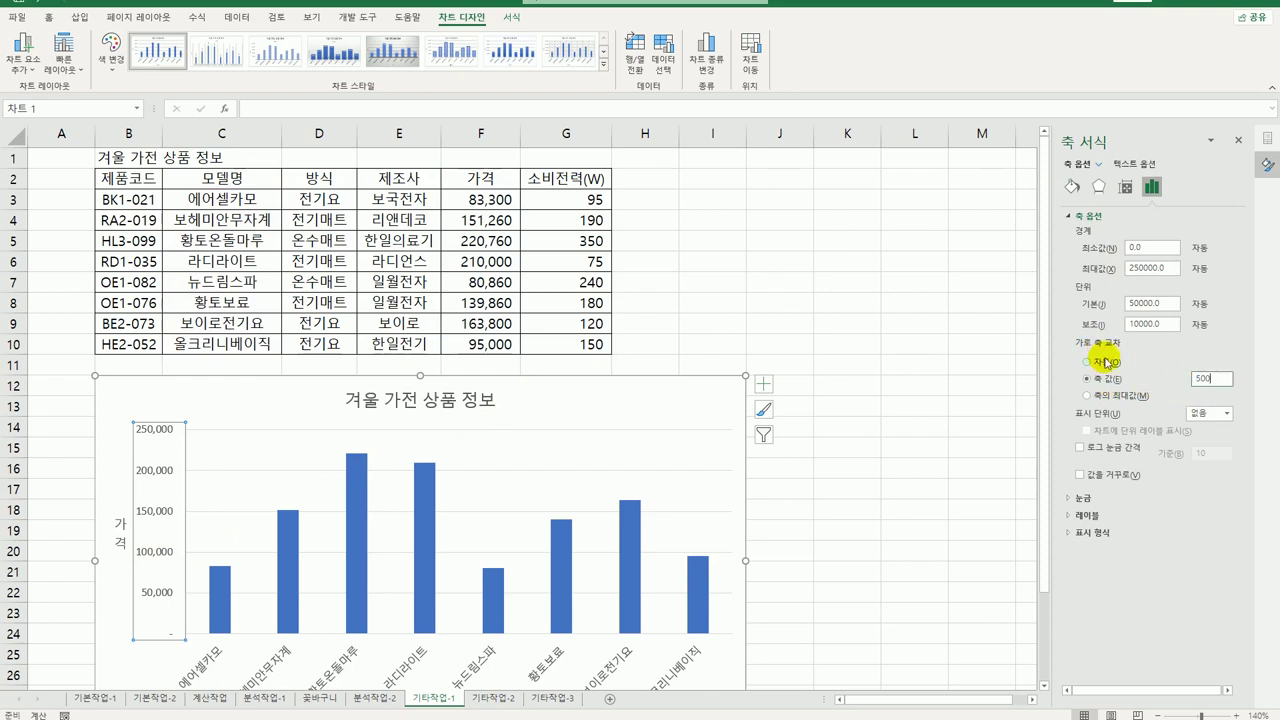
pyautogui.write('00')
# Set the major tick marks of the vertical value axis to cross (교차).
pyautogui.click(1080, 497)
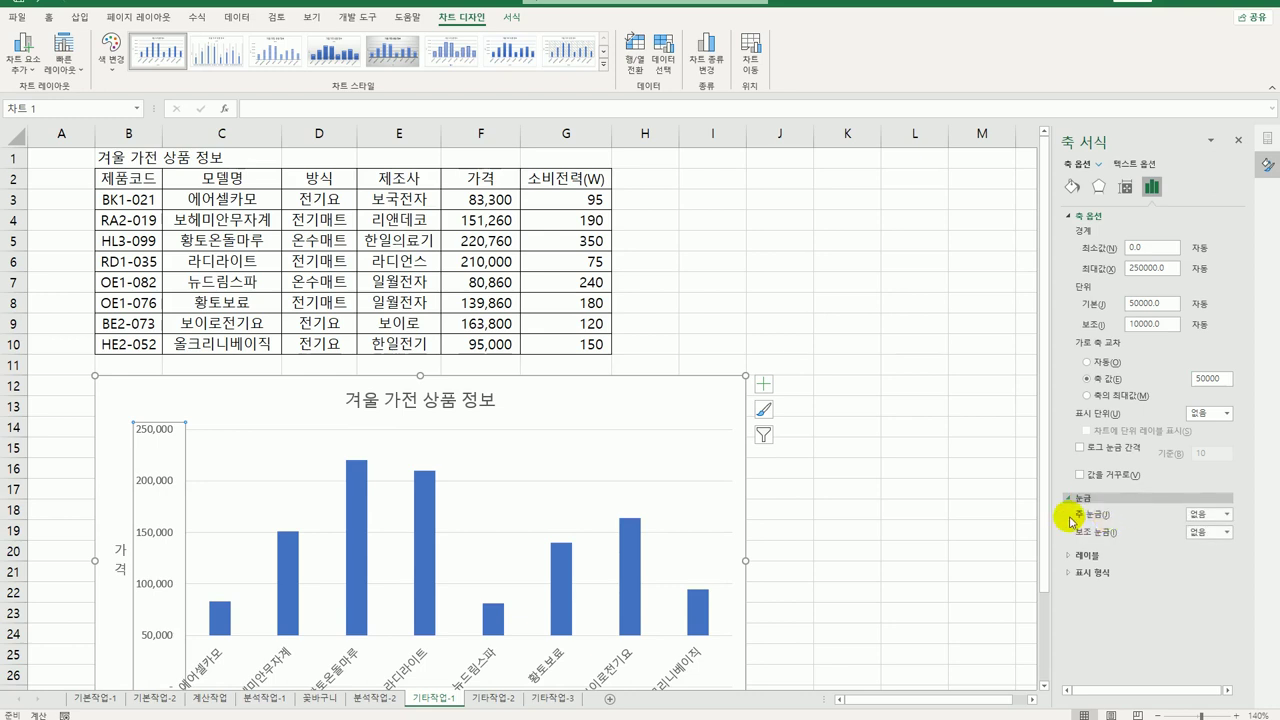
pyautogui.click(1212, 514)
pyautogui.click(1205, 562)
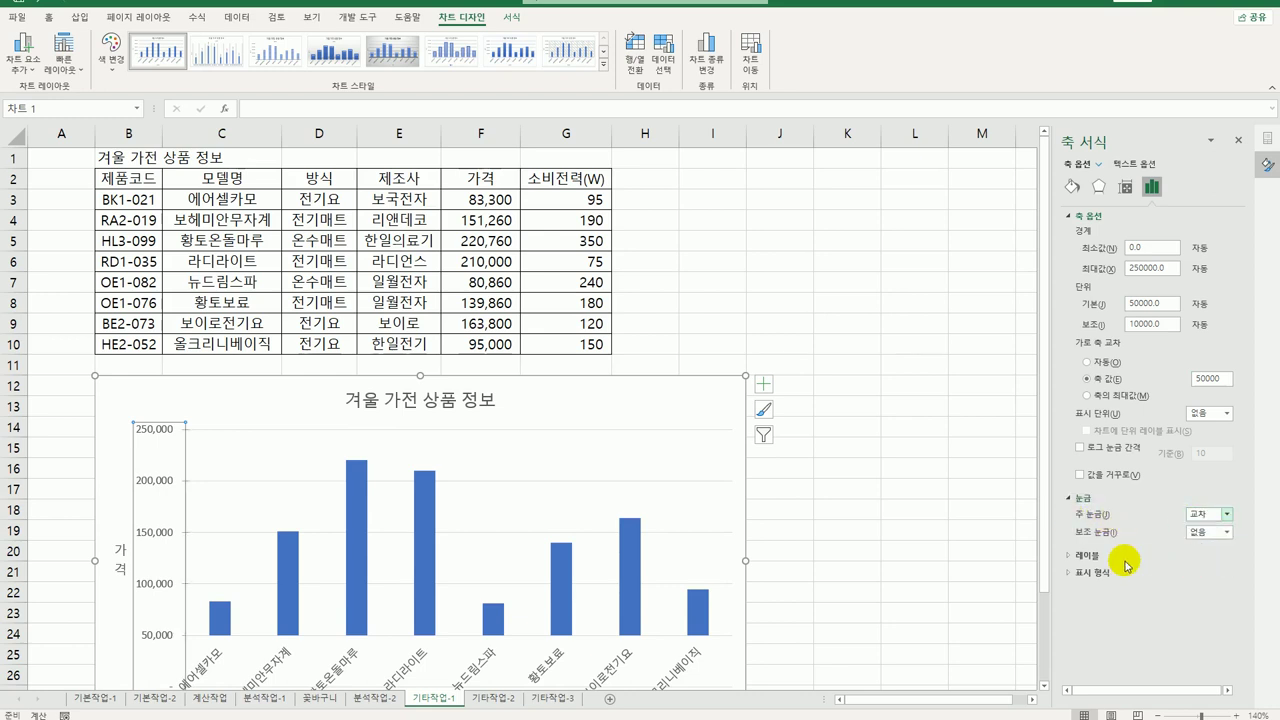
pyautogui.click(875, 508)
pyautogui.scroll(-3, 870, 505)
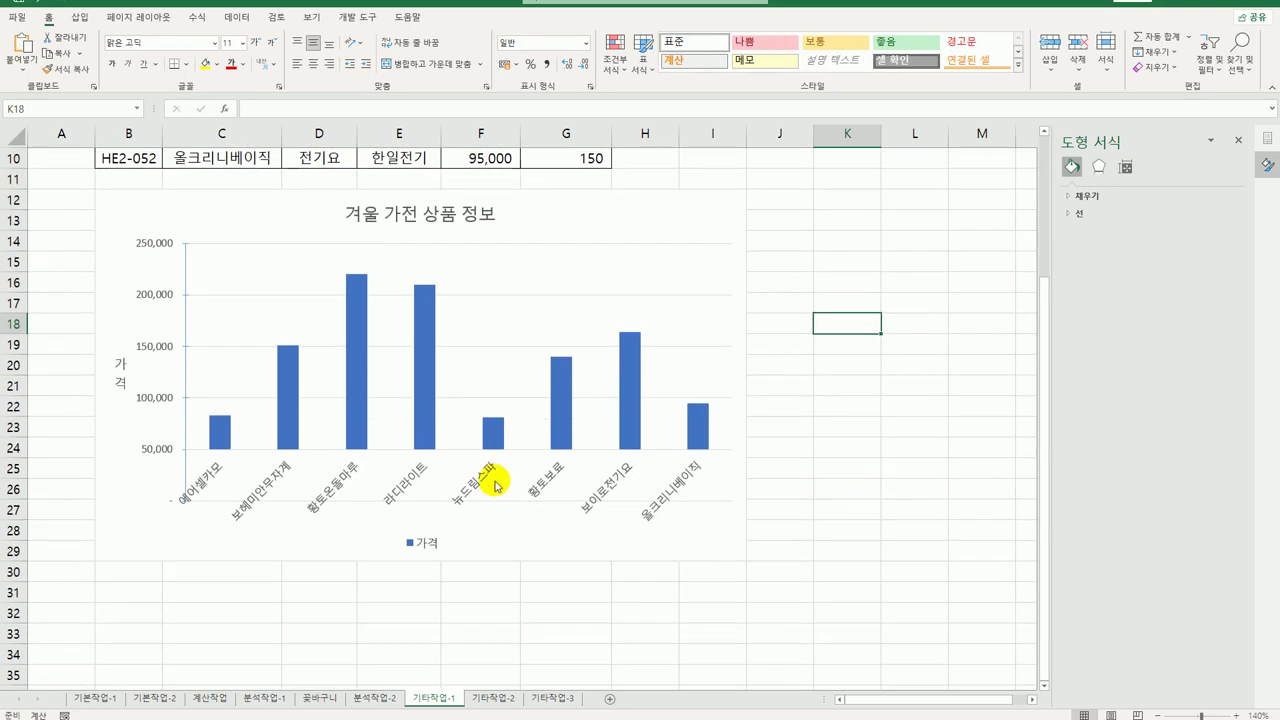
# Add a third-order polynomial (다항식) trendline to the 가격 series with a forward forecast of 1 period.
pyautogui.click(425, 325)
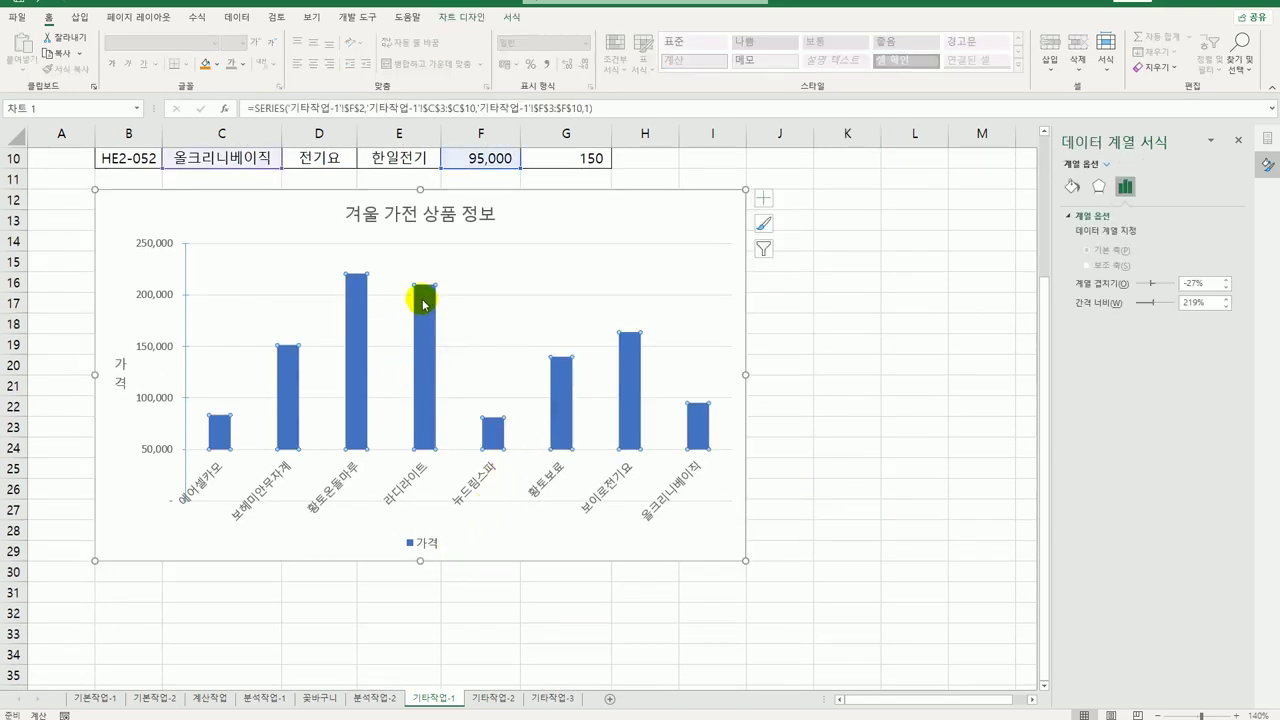
pyautogui.rightClick(422, 296)
pyautogui.click(500, 434)
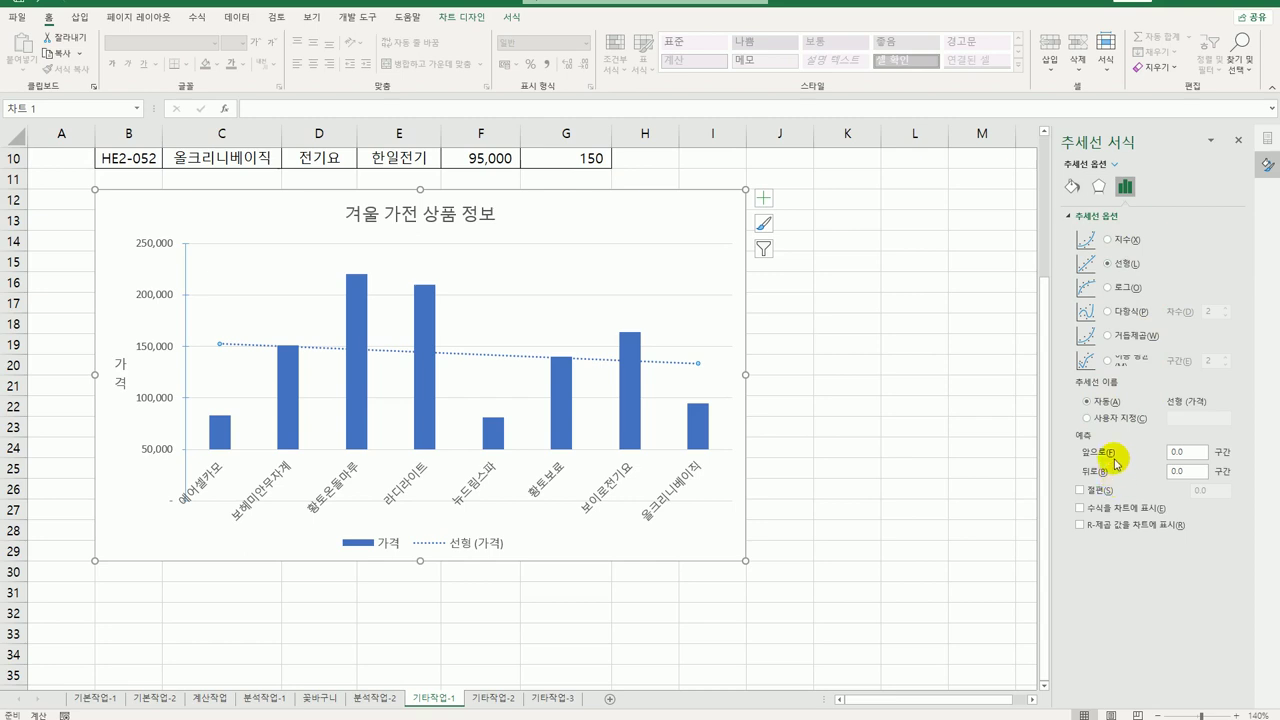
pyautogui.click(1122, 314)
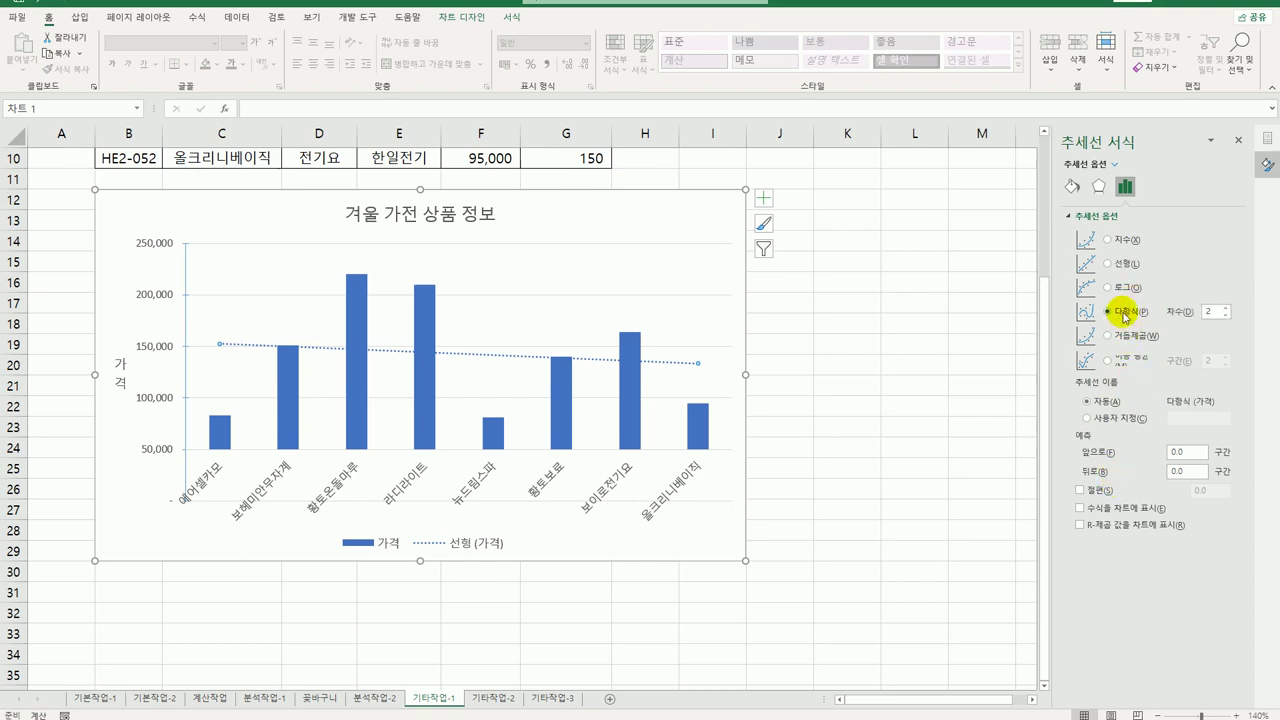
pyautogui.click(1208, 312)
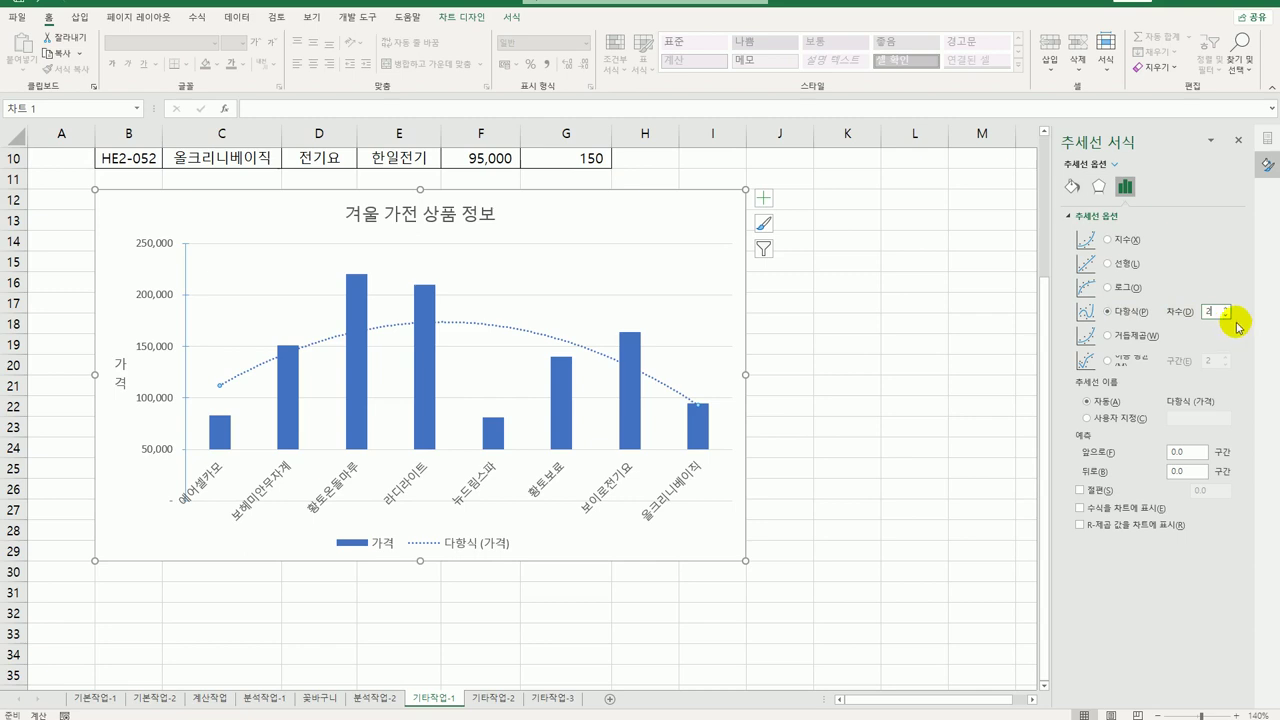
pyautogui.click(1227, 308)
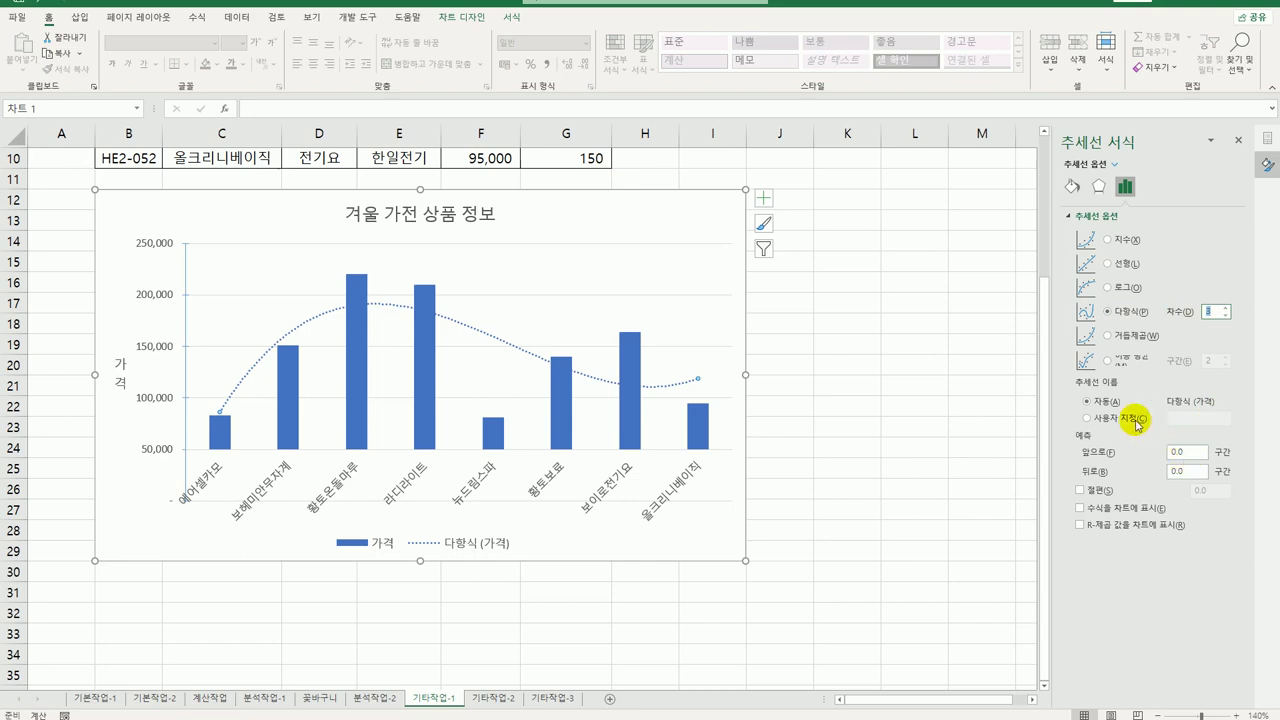
pyautogui.click(1182, 452)
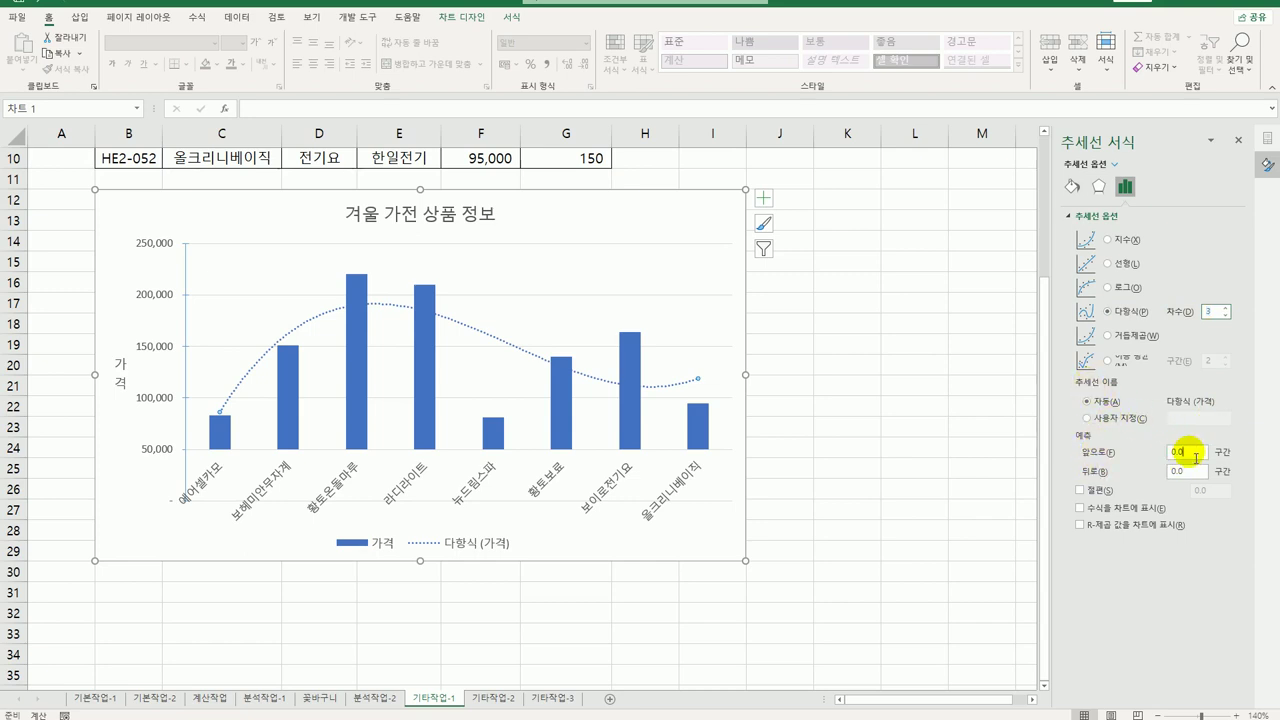
pyautogui.write('1')
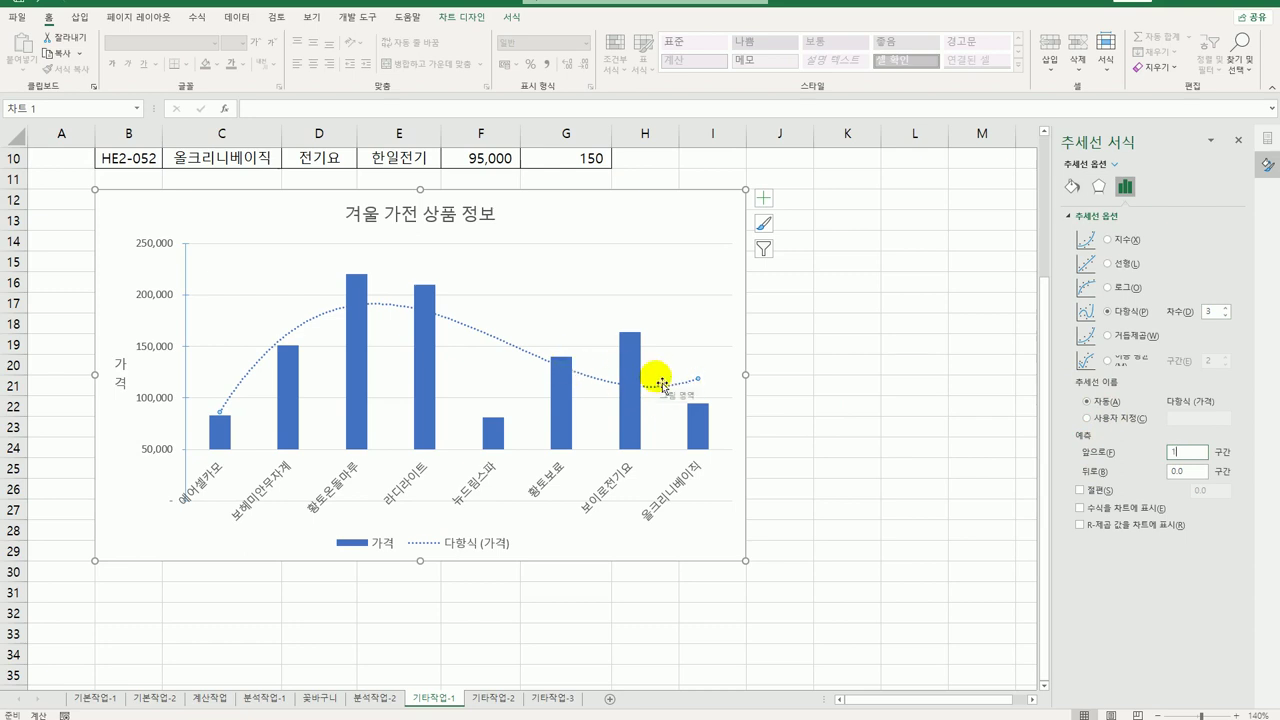
# Apply the thick solid gold theme line style to the 가격 trendline.
pyautogui.click(508, 16)
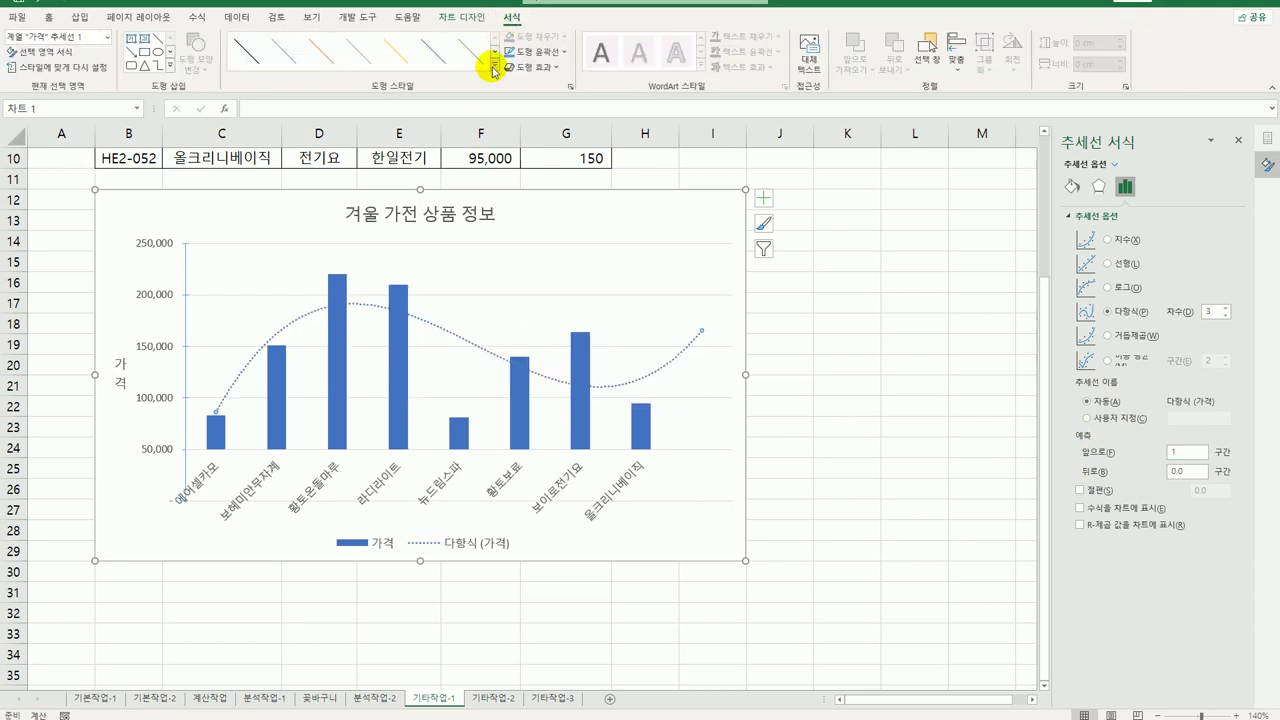
pyautogui.click(493, 68)
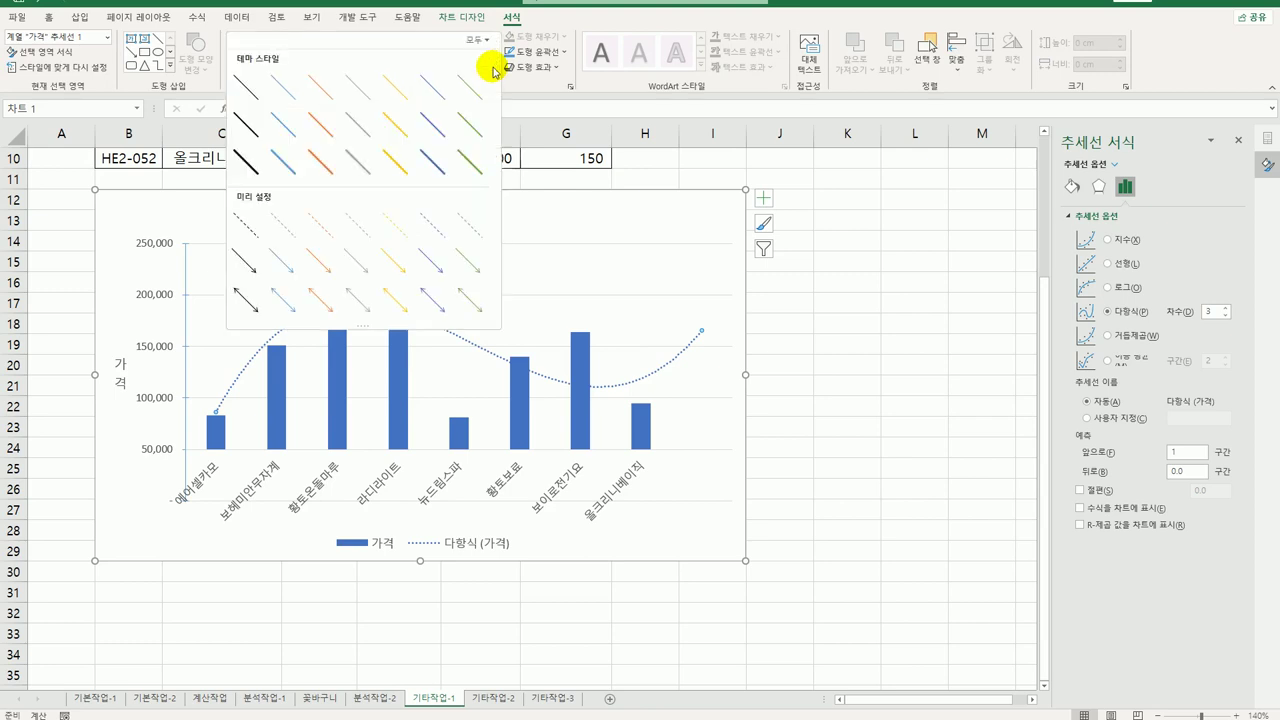
pyautogui.click(403, 164)
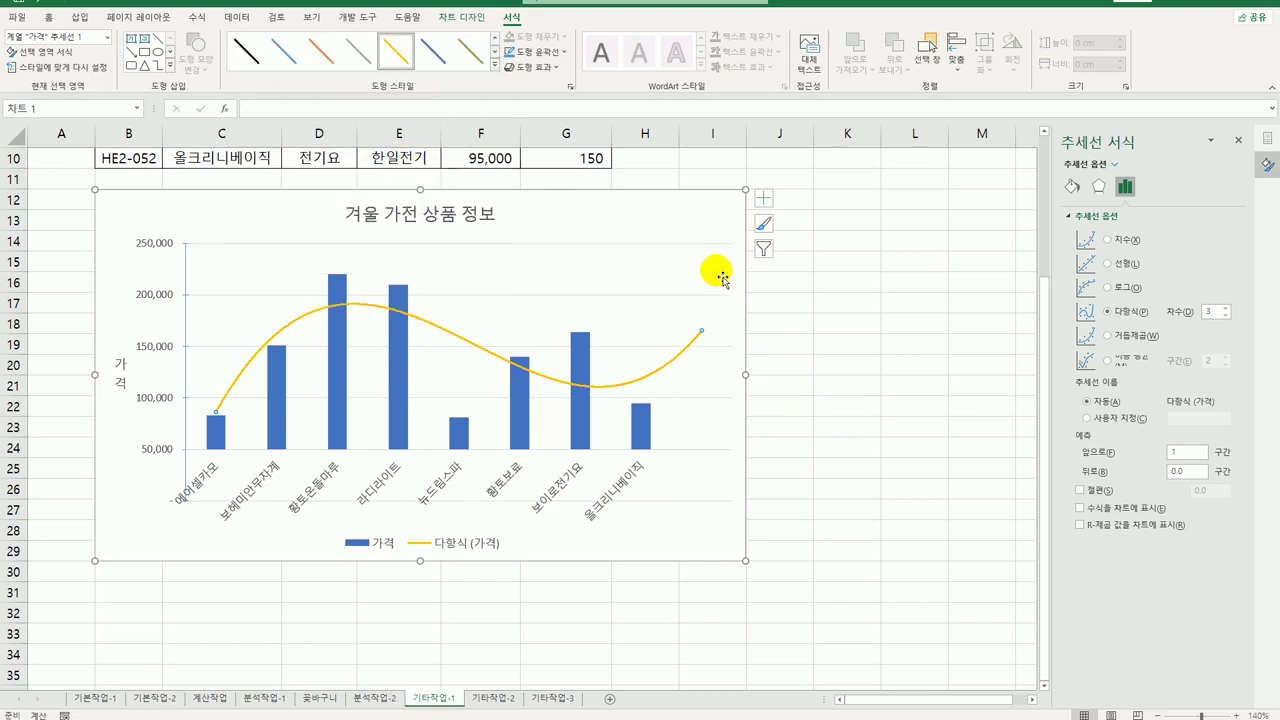
# Give the chart area a solid blue theme-color border (실선) with rounded corners (둥근 모서리).
pyautogui.click(704, 221)
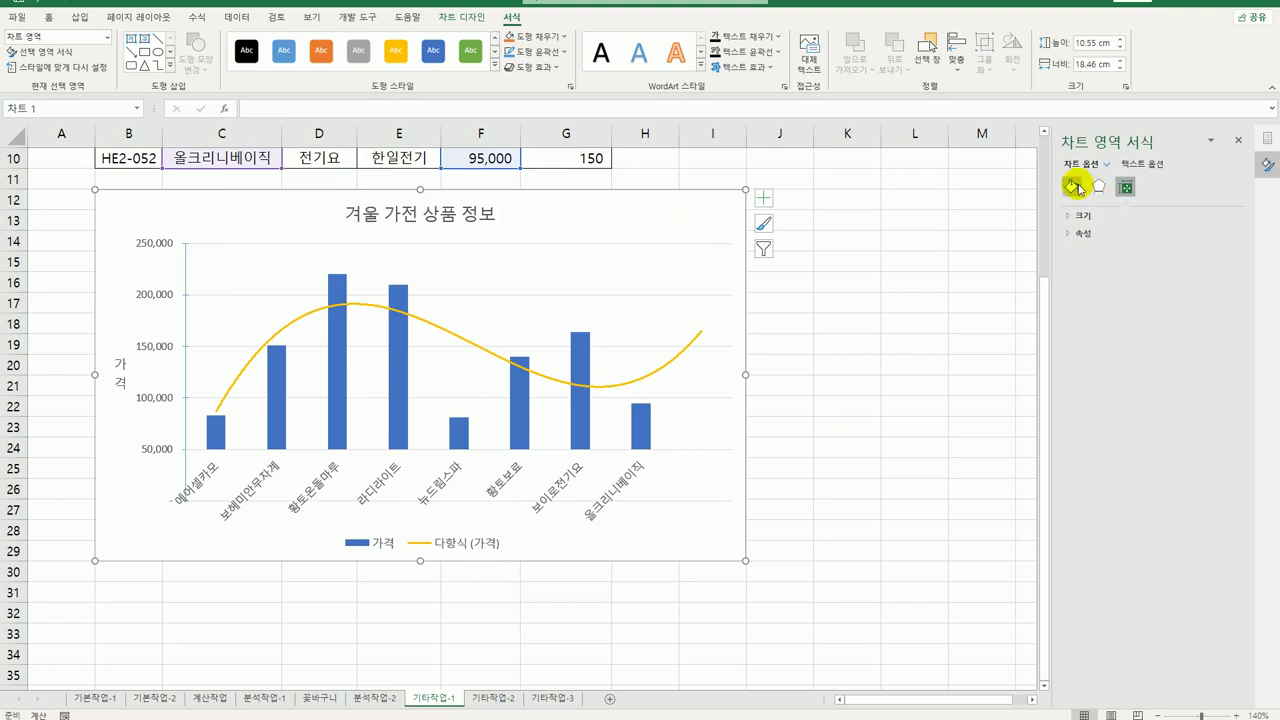
pyautogui.click(1073, 188)
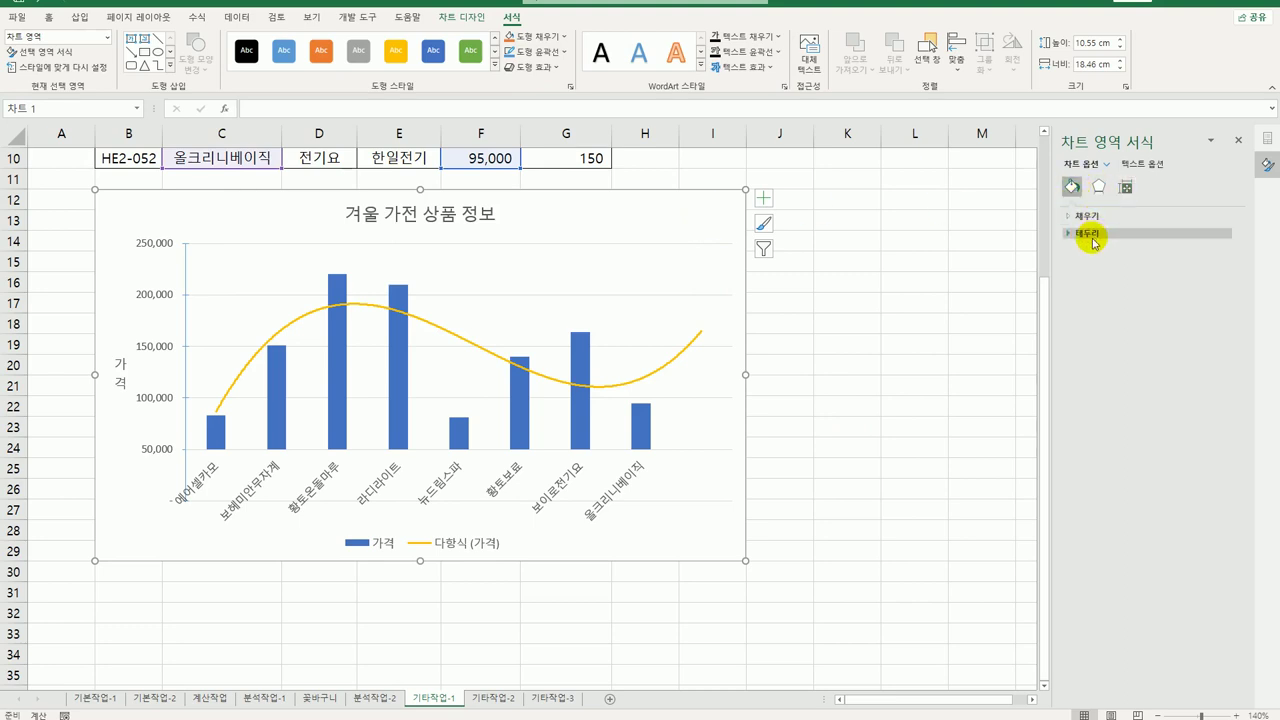
pyautogui.click(1091, 236)
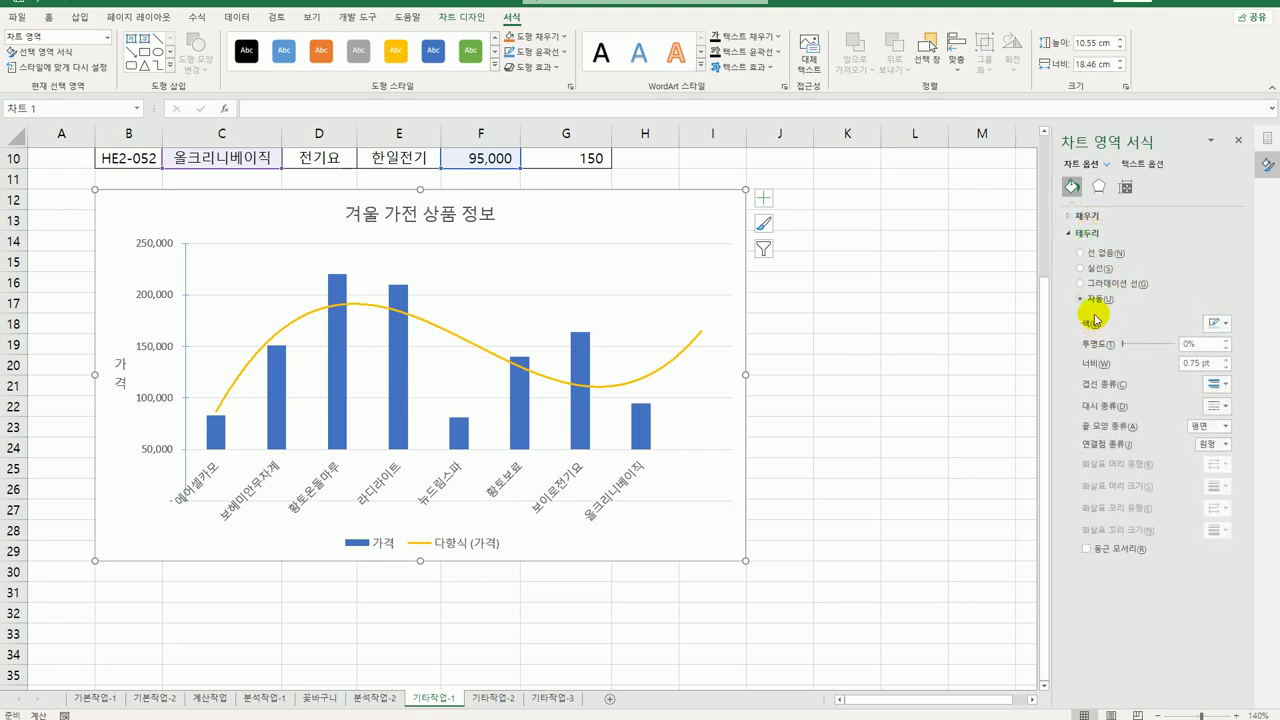
pyautogui.click(1090, 269)
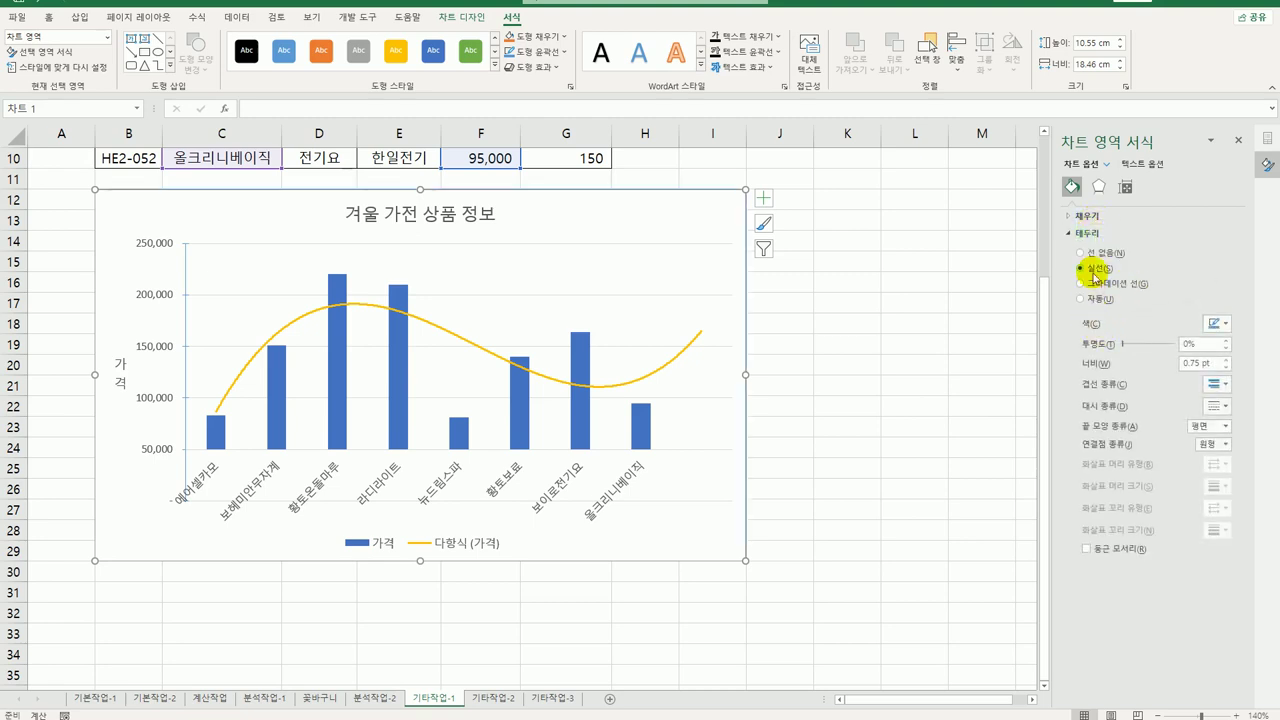
pyautogui.click(1217, 323)
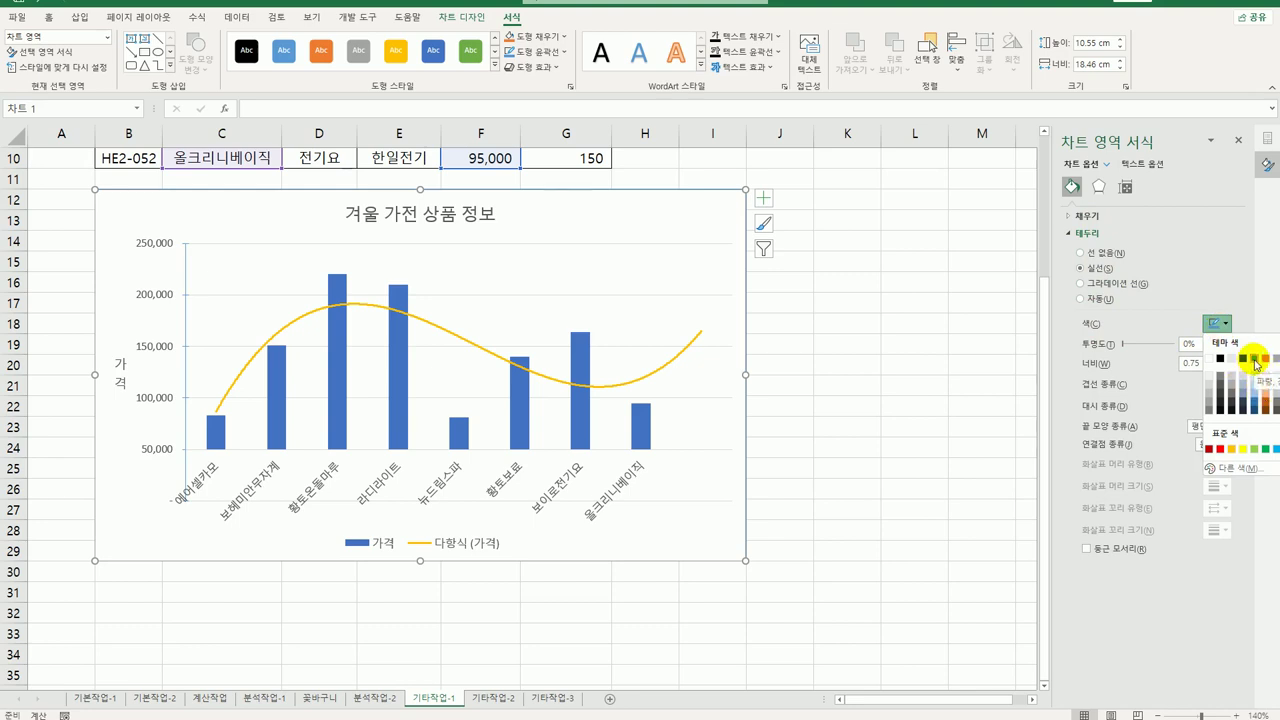
pyautogui.click(1255, 362)
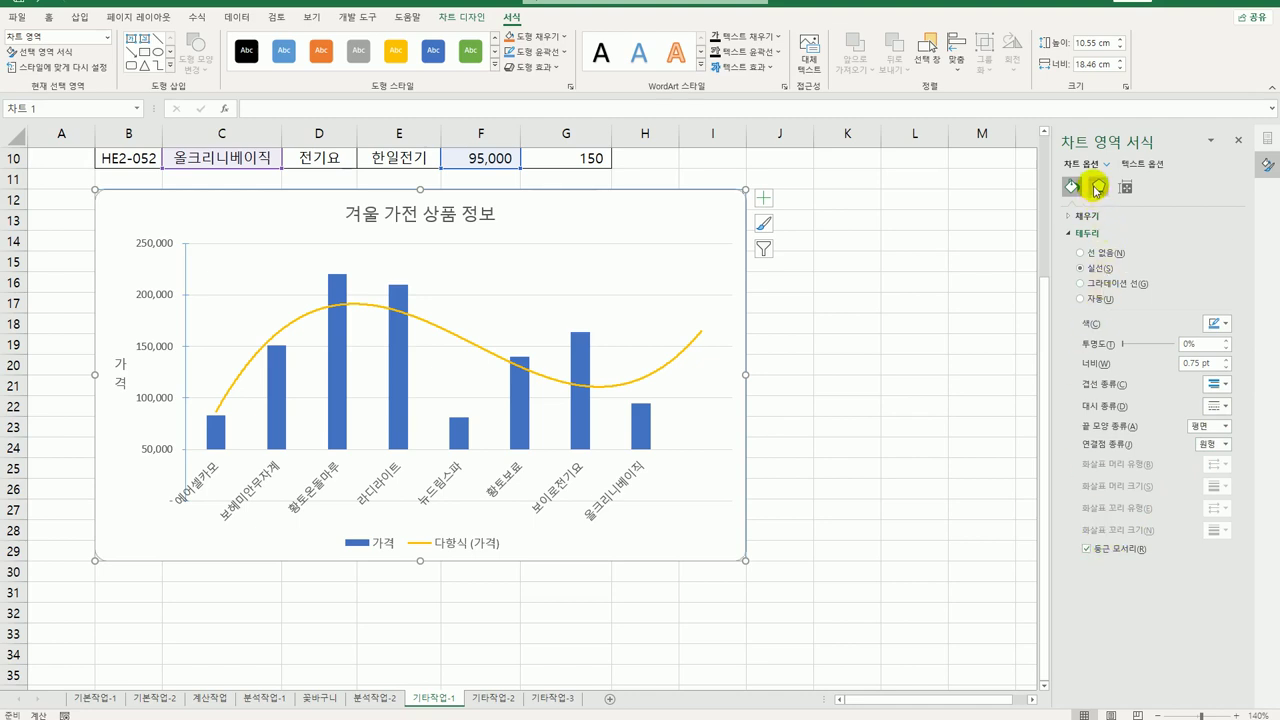
# Apply an outer (바깥쪽) offset shadow toward the right side to the chart area.
pyautogui.click(531, 66)
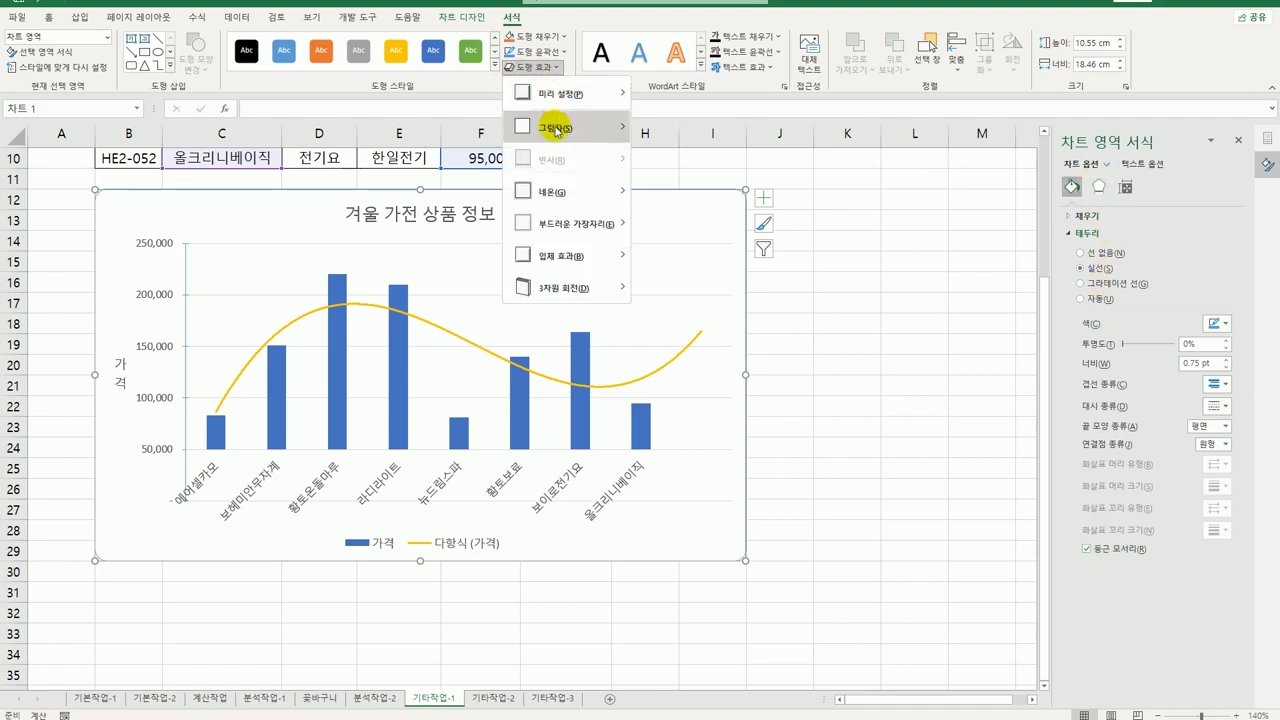
pyautogui.moveTo(556, 128)
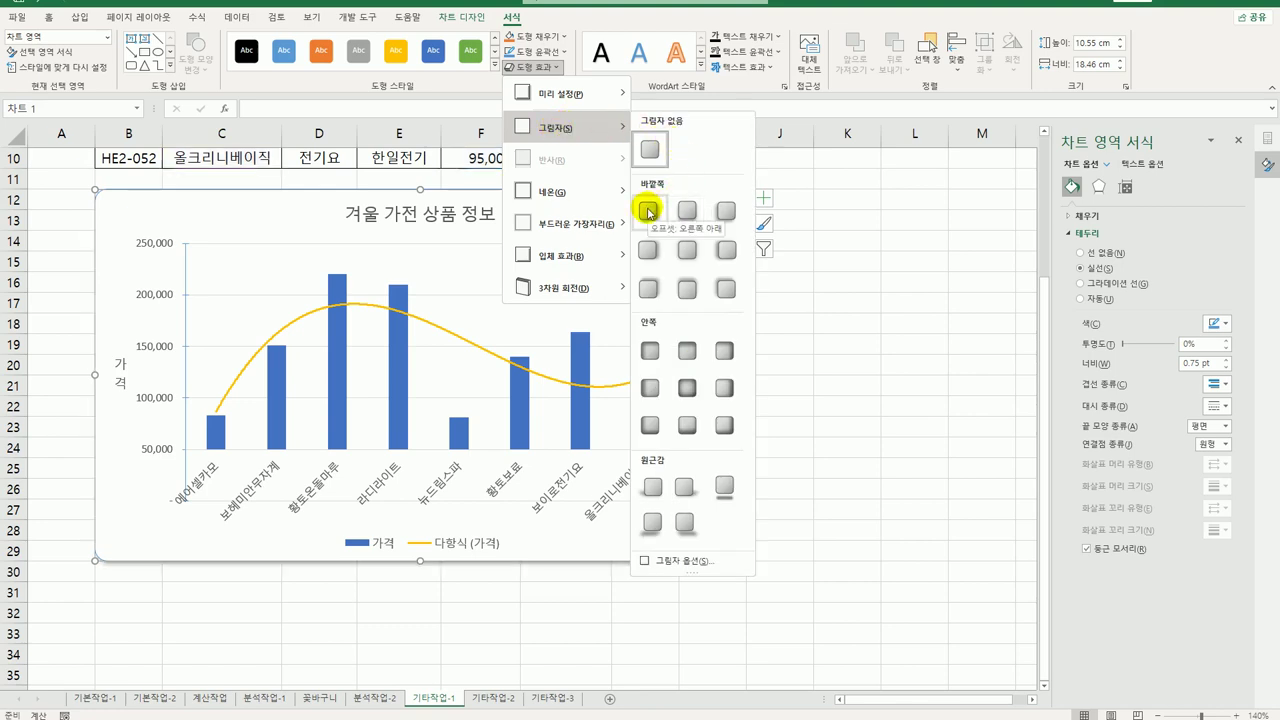
pyautogui.click(648, 258)
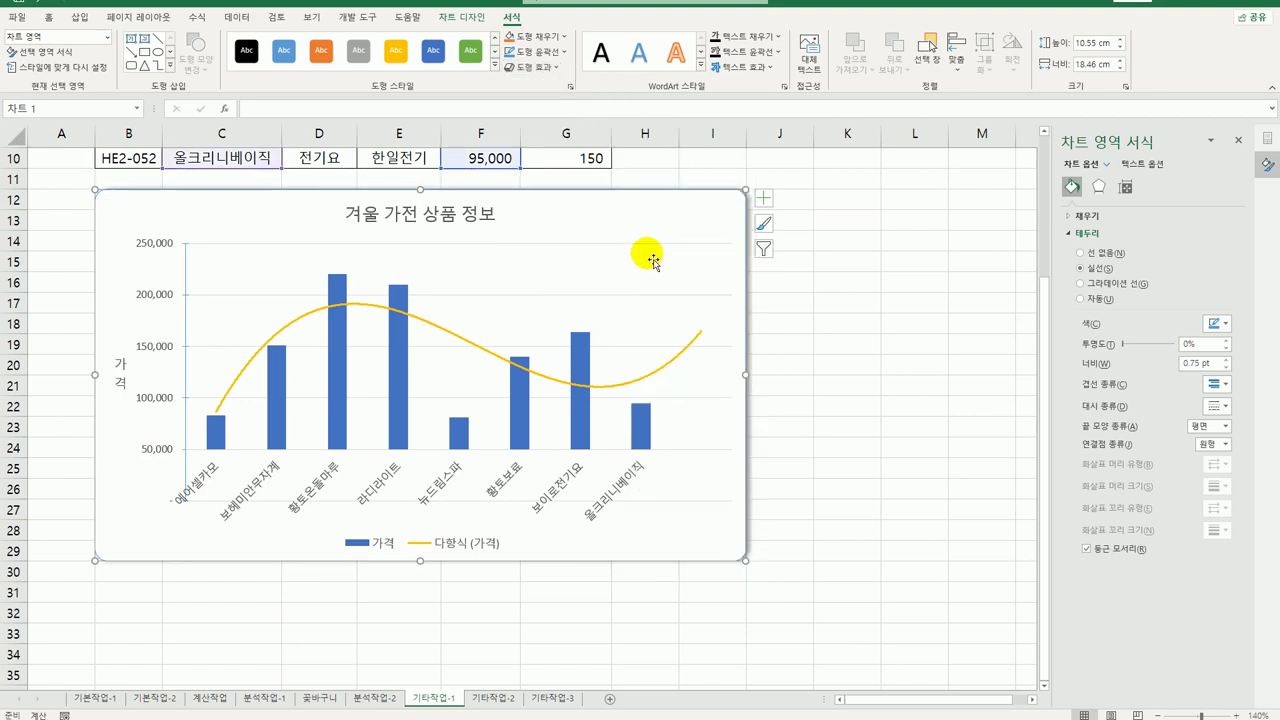
# Apply the preset shape effect 기본 설정 1 to the chart area and deselect the chart.
pyautogui.click(545, 70)
pyautogui.moveTo(548, 101)
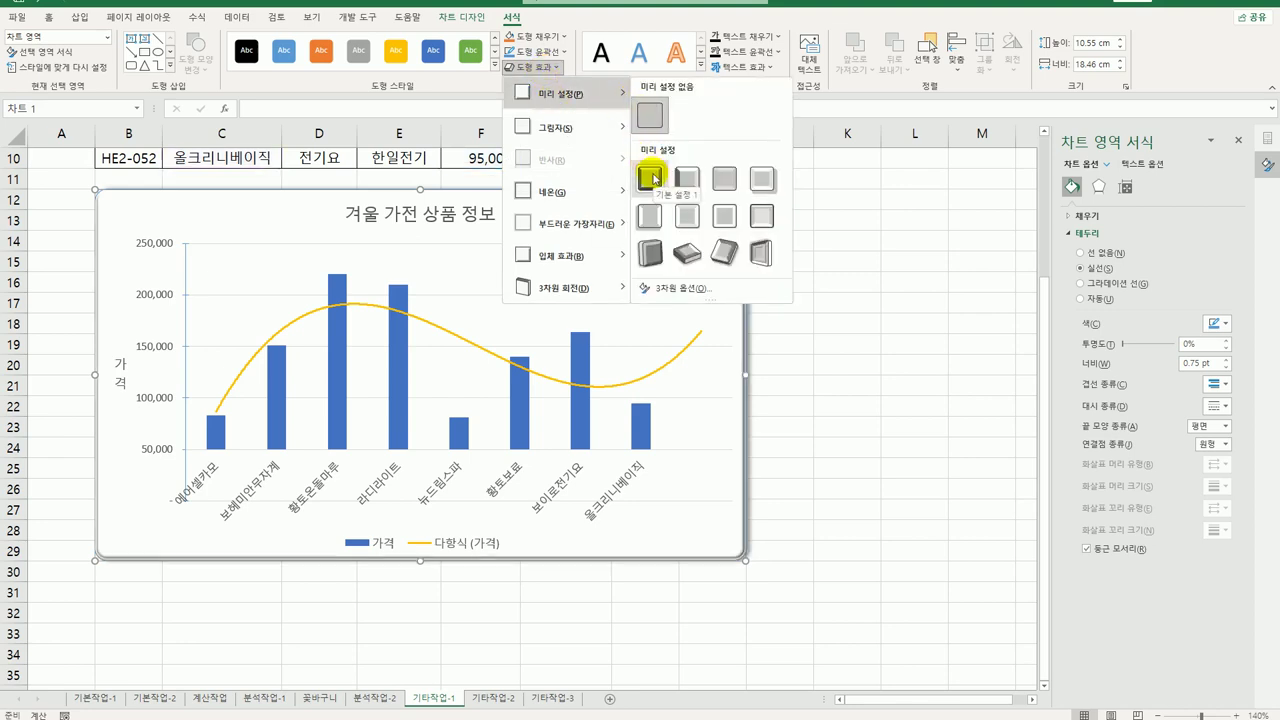
pyautogui.click(652, 178)
pyautogui.click(848, 366)
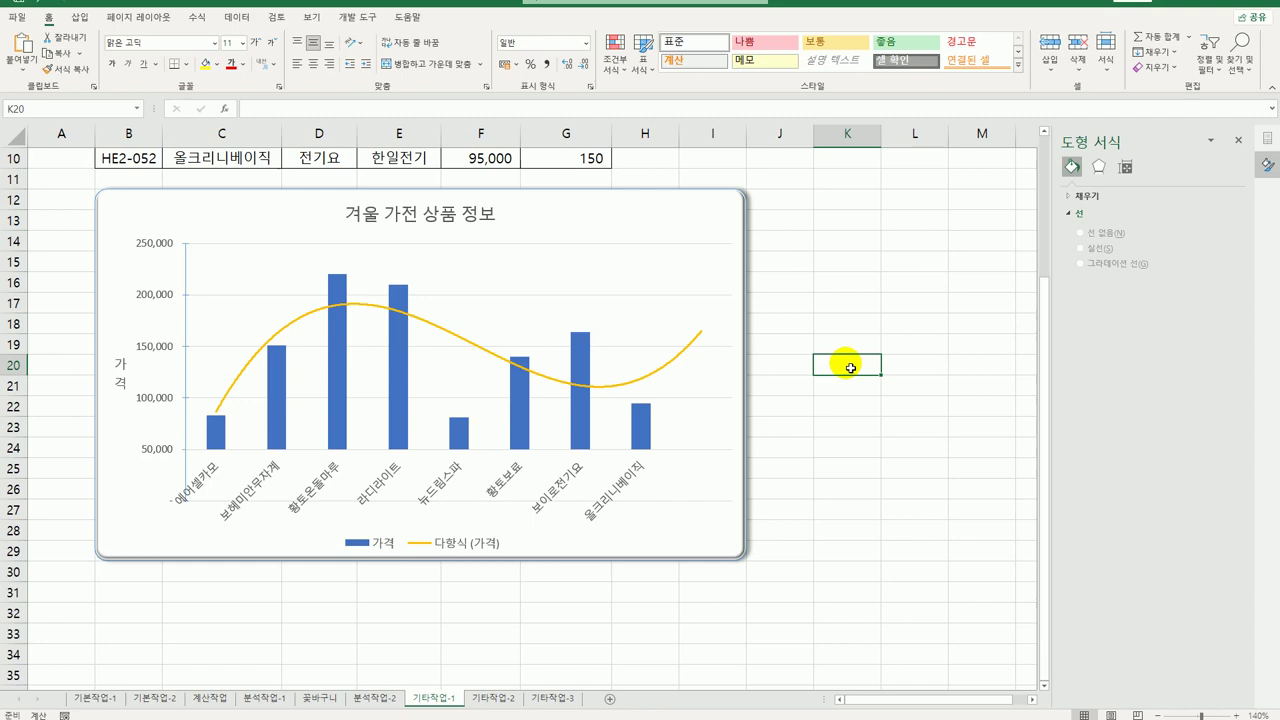
# On the 기타작업-2 sheet, draw a form-control button covering cells B2:C3 above the table.
pyautogui.click(490, 698)
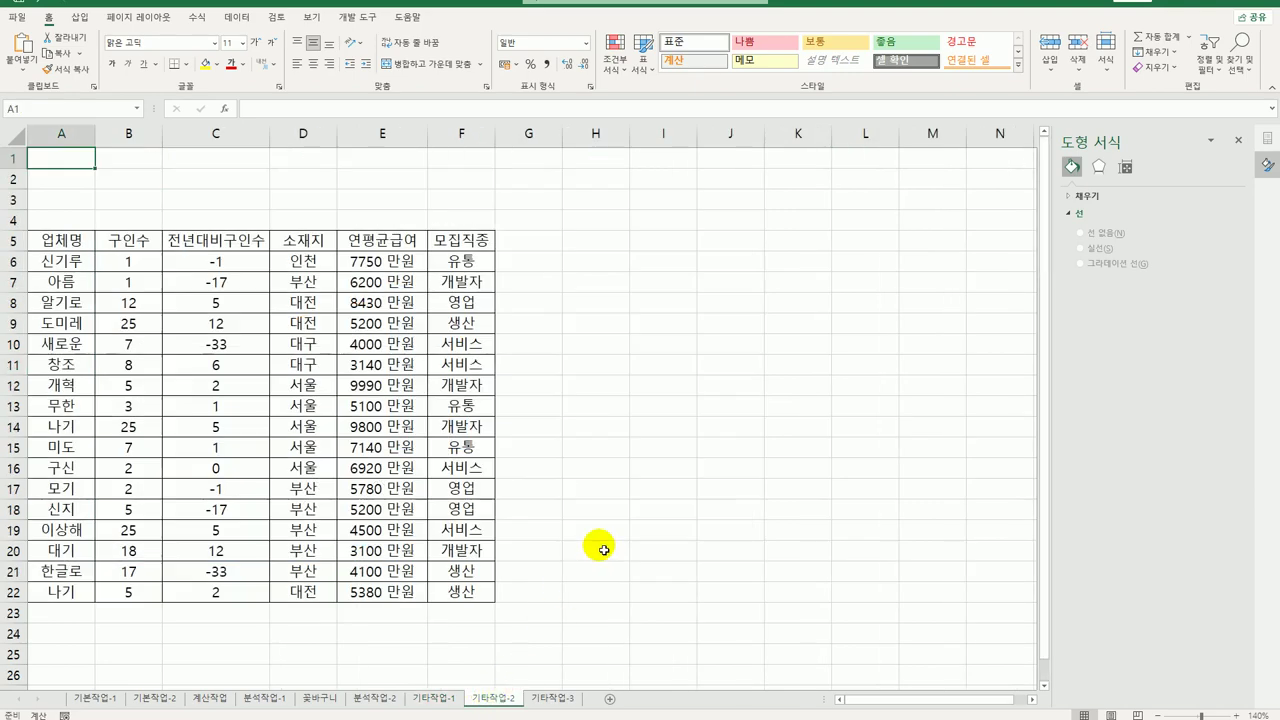
pyautogui.click(610, 510)
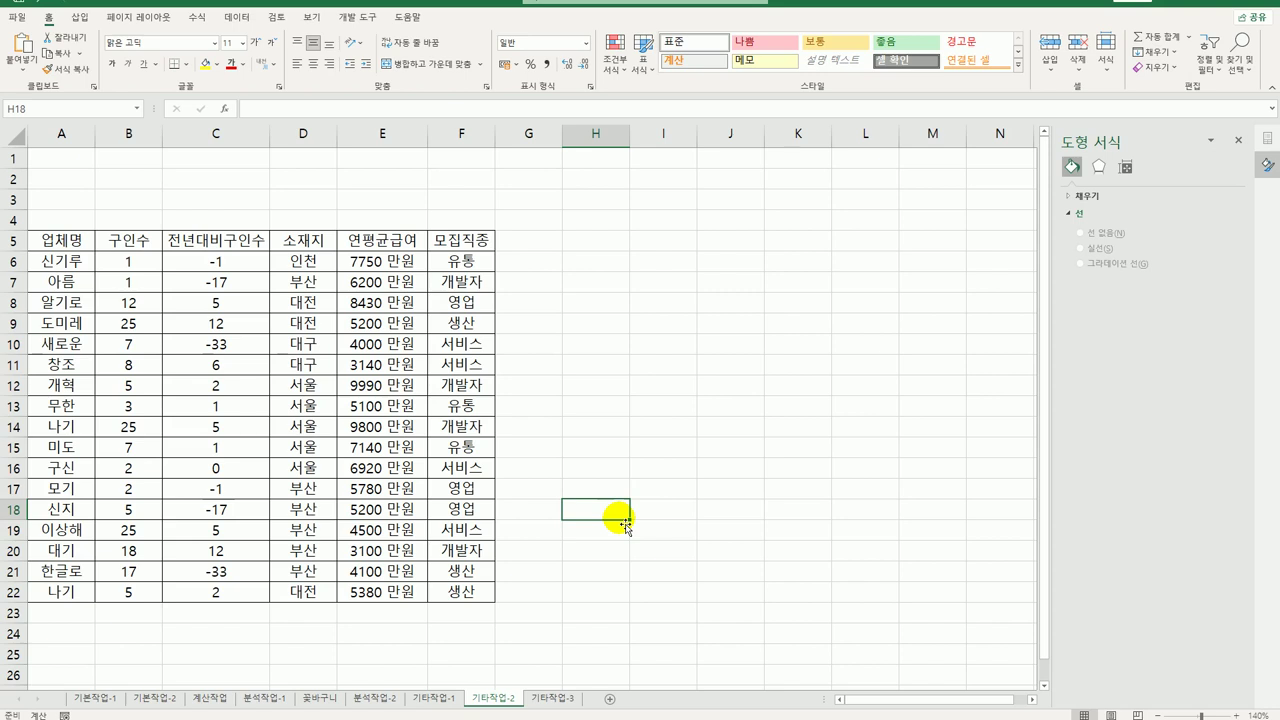
pyautogui.click(357, 17)
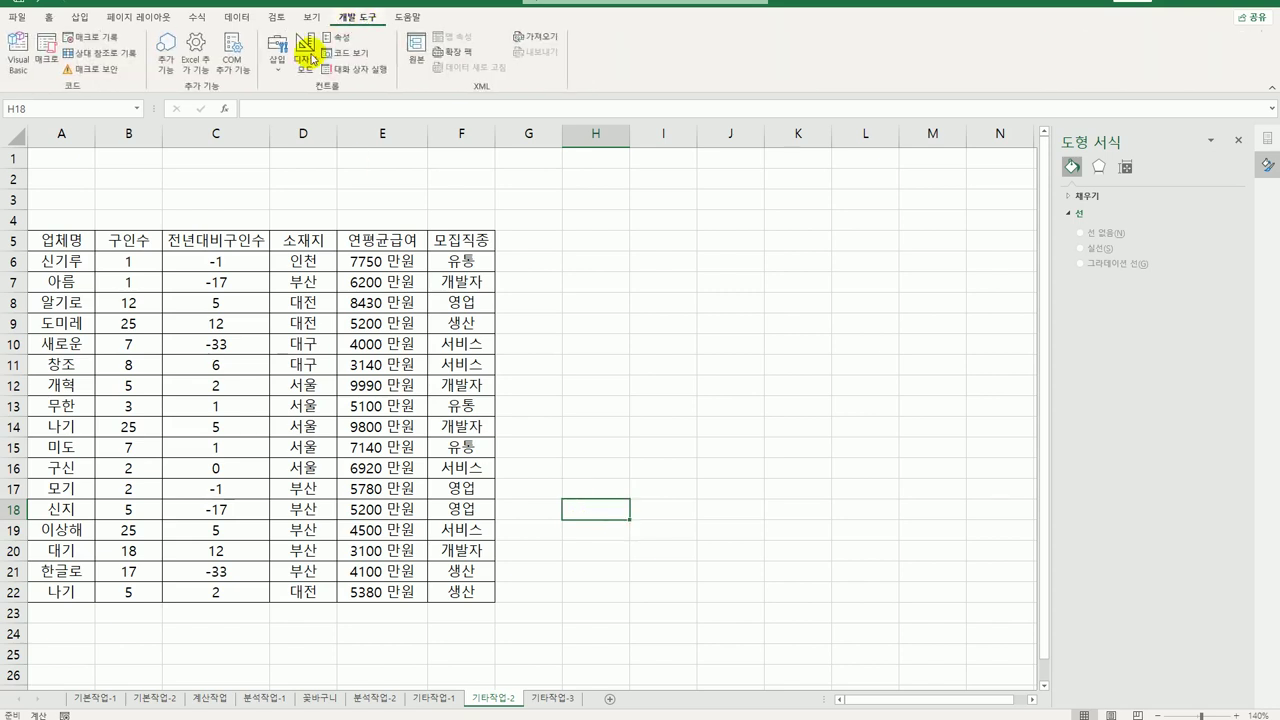
pyautogui.click(277, 52)
pyautogui.click(277, 111)
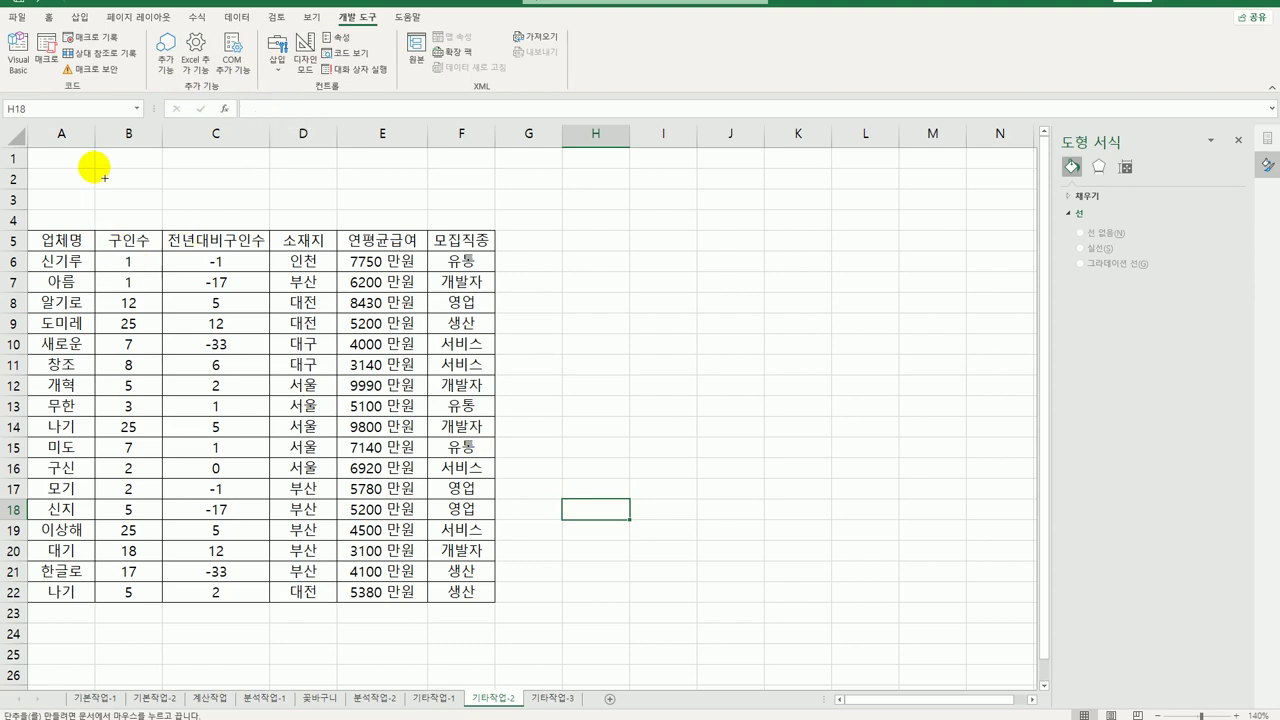
pyautogui.moveTo(93, 168); pyautogui.dragTo(244, 206)
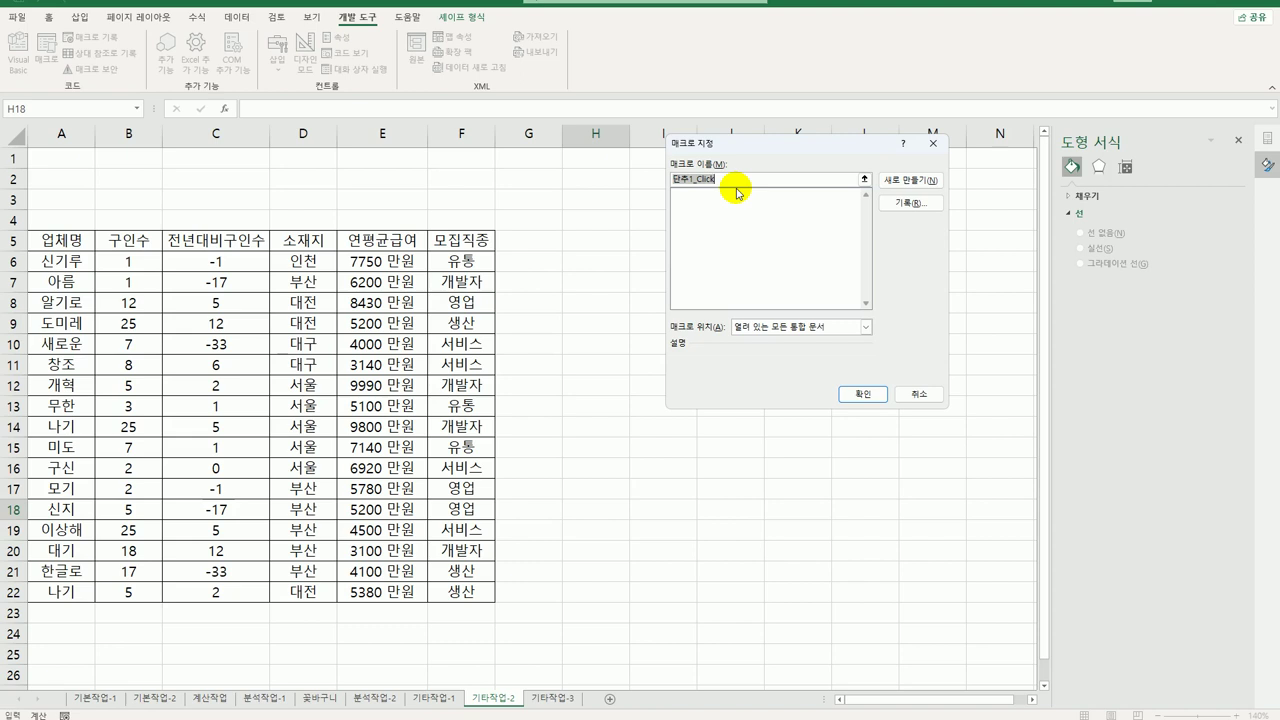
# Name the button's macro 서식적용 and start recording it in the current workbook.
pyautogui.write('ㅂ')
pyautogui.press('BackSpace')
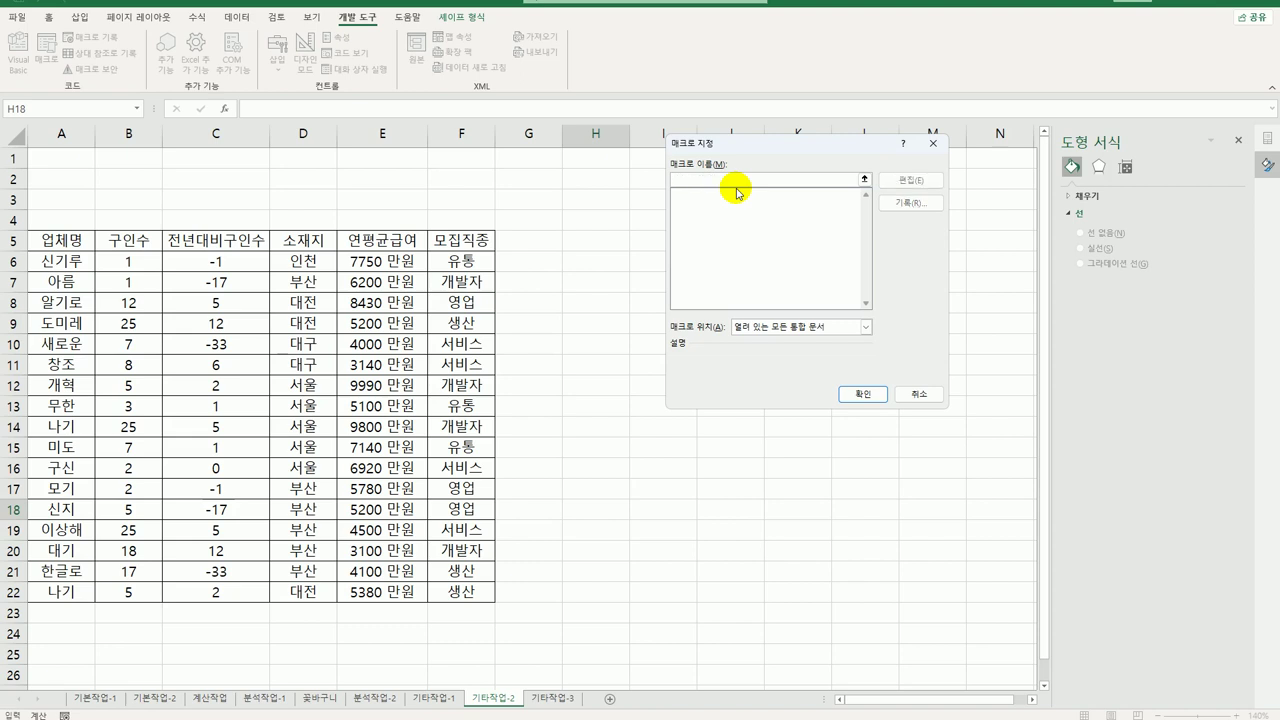
pyautogui.write('서ㅅ식저용')
pyautogui.press('BackSpace')
pyautogui.press('BackSpace')
pyautogui.write('적용')
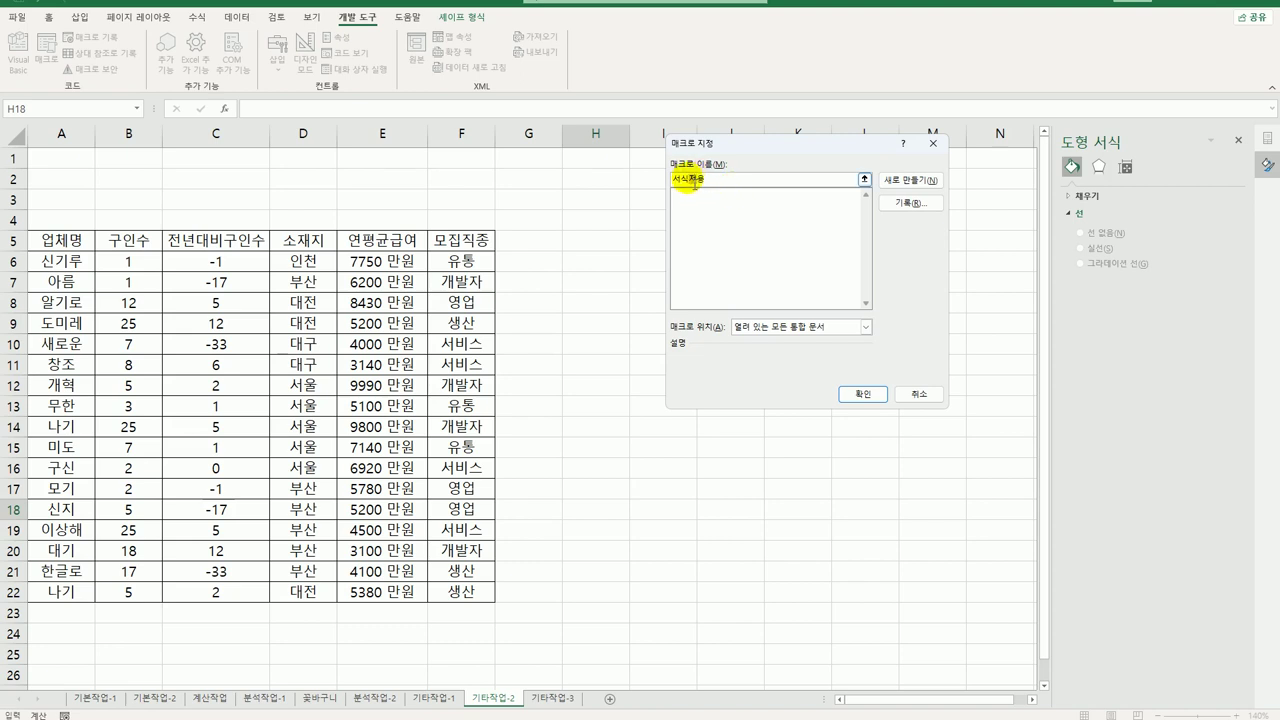
pyautogui.click(698, 180)
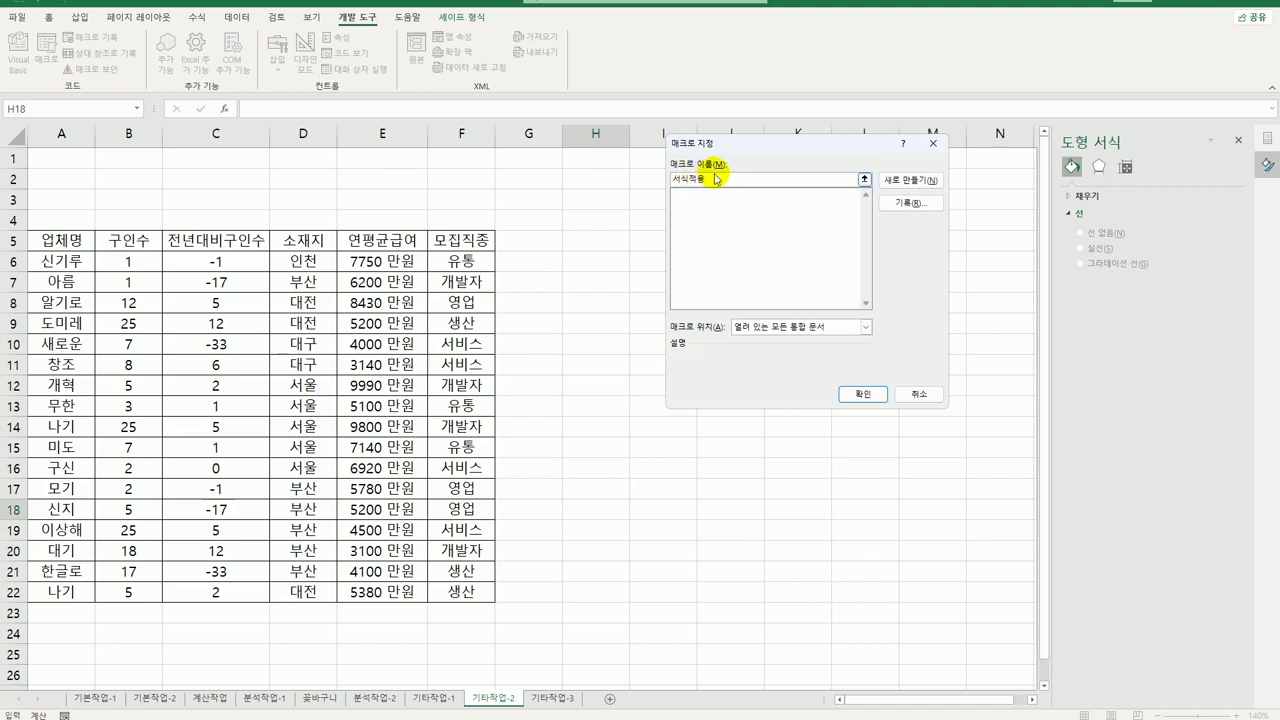
pyautogui.press('BackSpace')
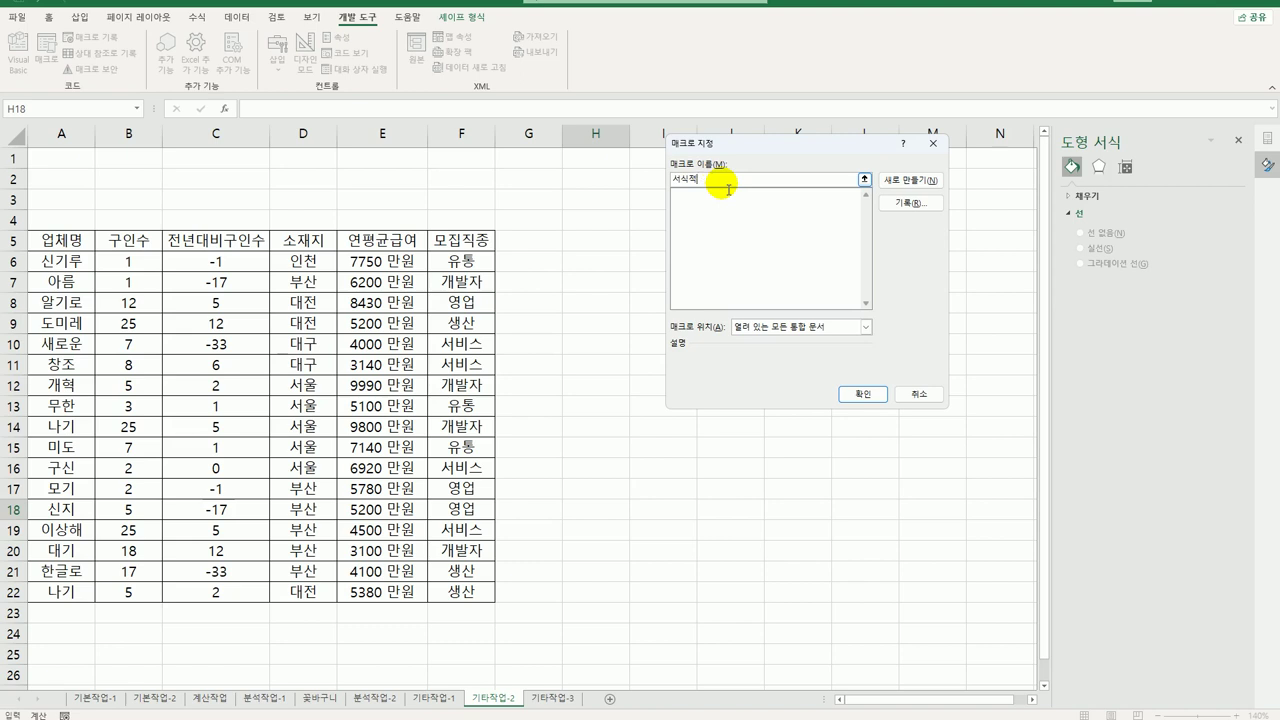
pyautogui.write('용')
pyautogui.click(905, 203)
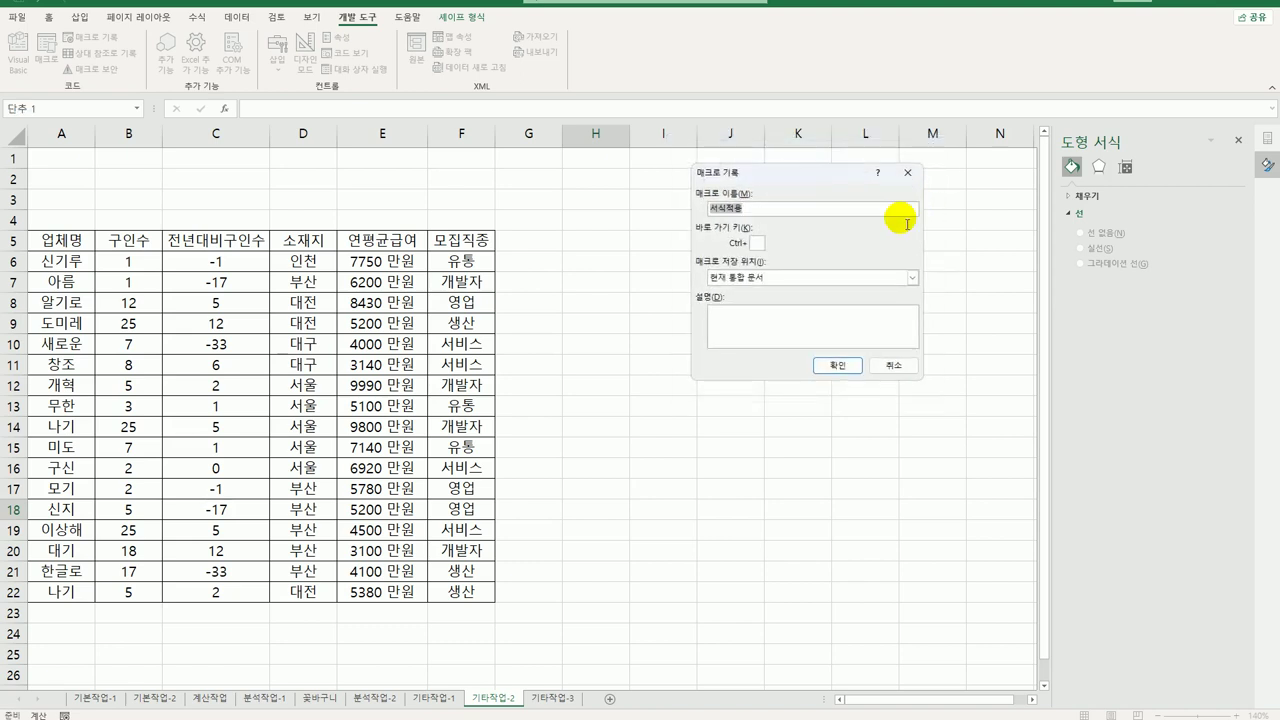
pyautogui.click(843, 368)
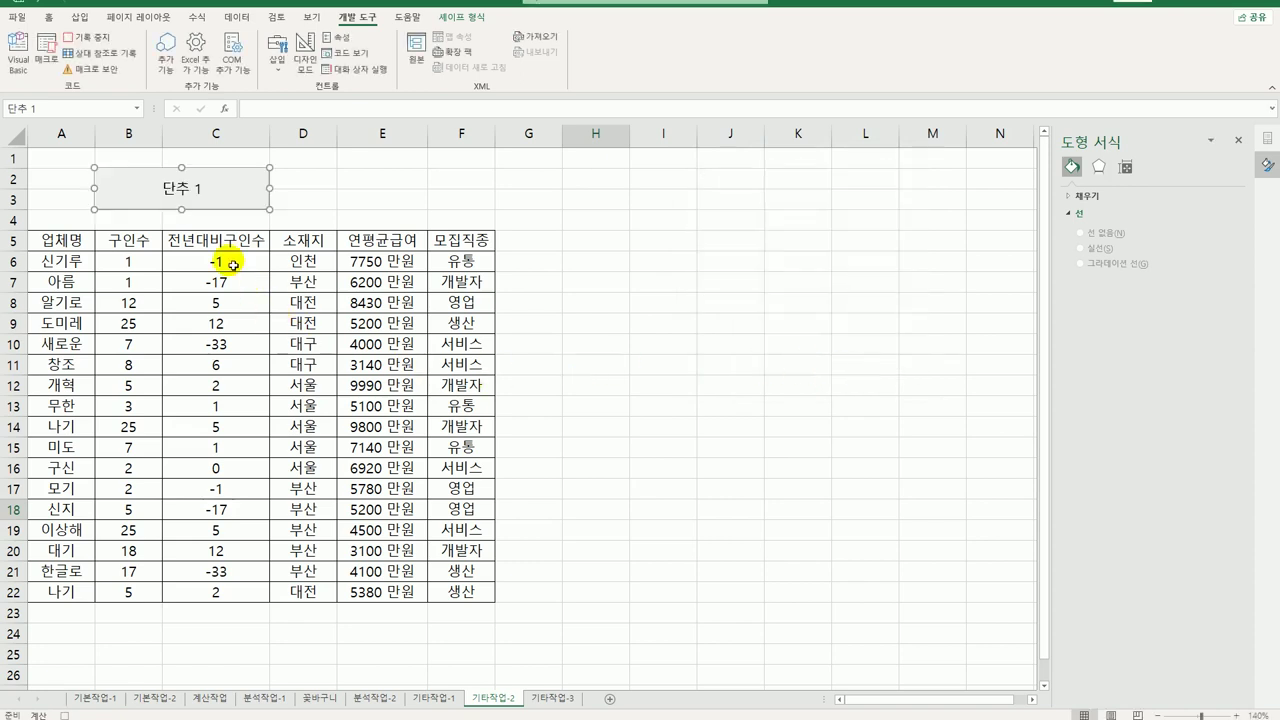
# Start a custom number format for cells C6:C22 with the colour and condition [파랑][>=1].
pyautogui.moveTo(215, 260); pyautogui.dragTo(216, 601)
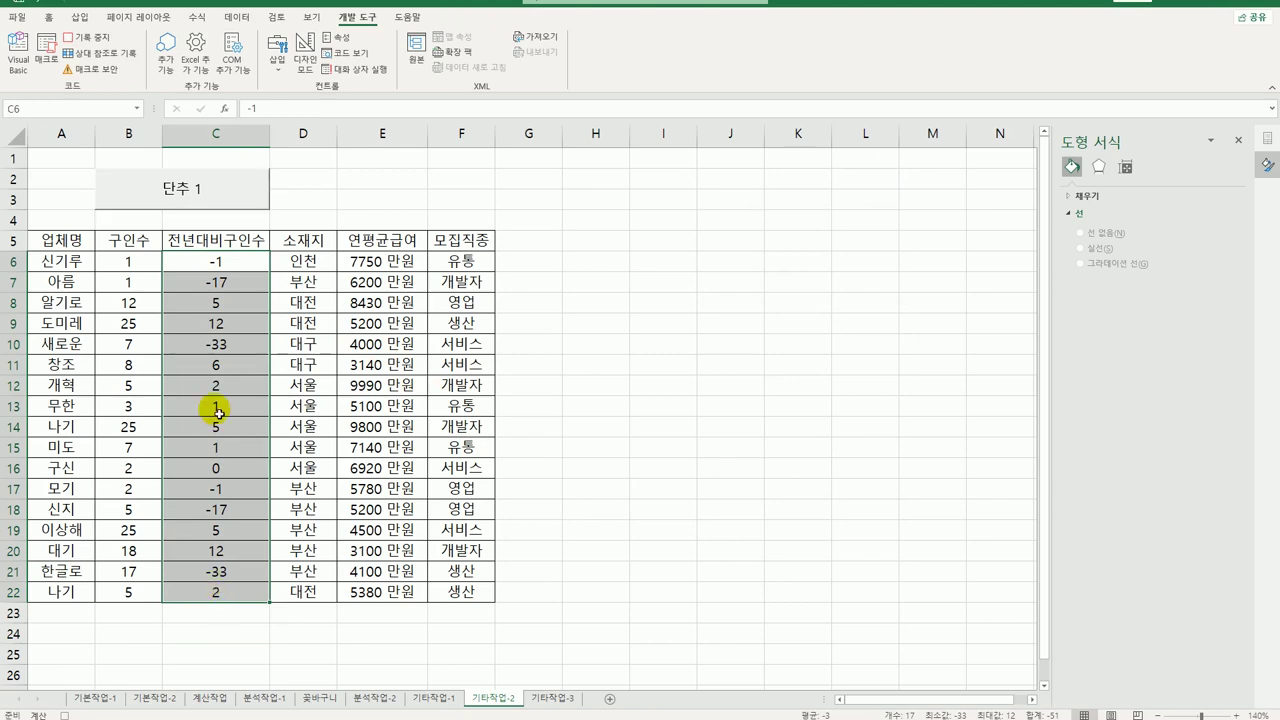
pyautogui.rightClick(220, 308)
pyautogui.click(290, 553)
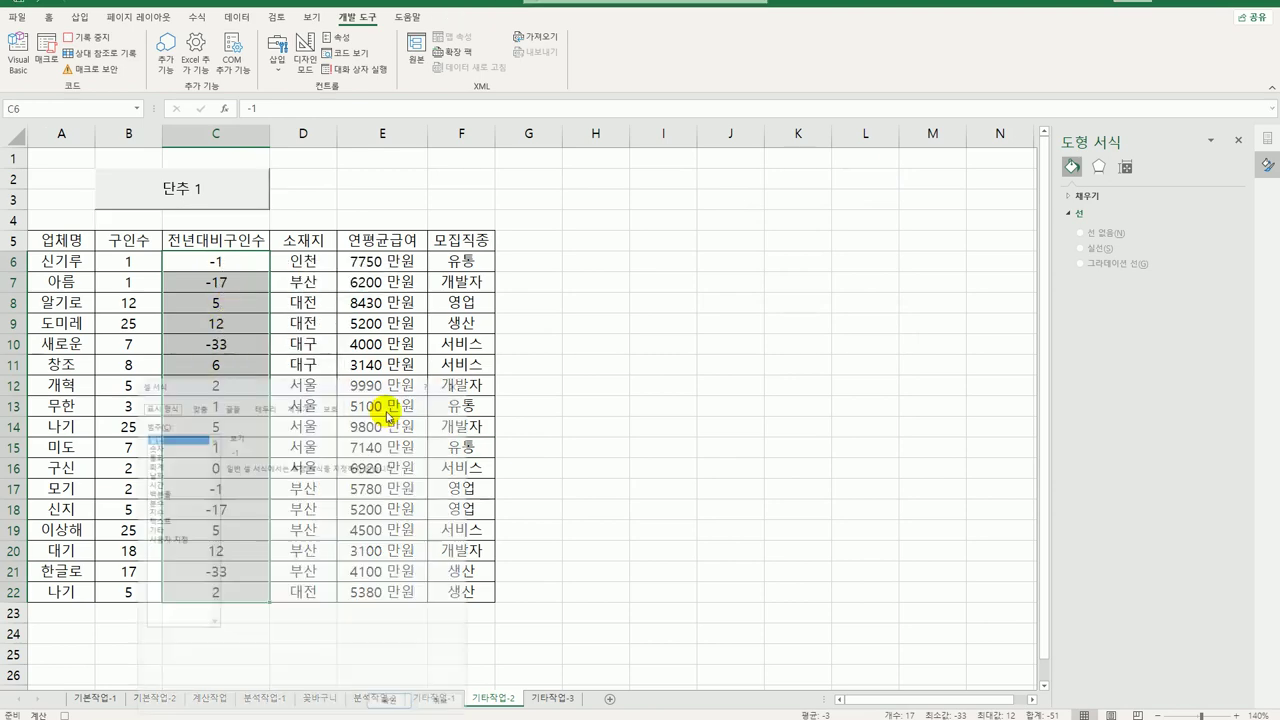
pyautogui.moveTo(334, 287); pyautogui.dragTo(792, 133)
pyautogui.click(640, 294)
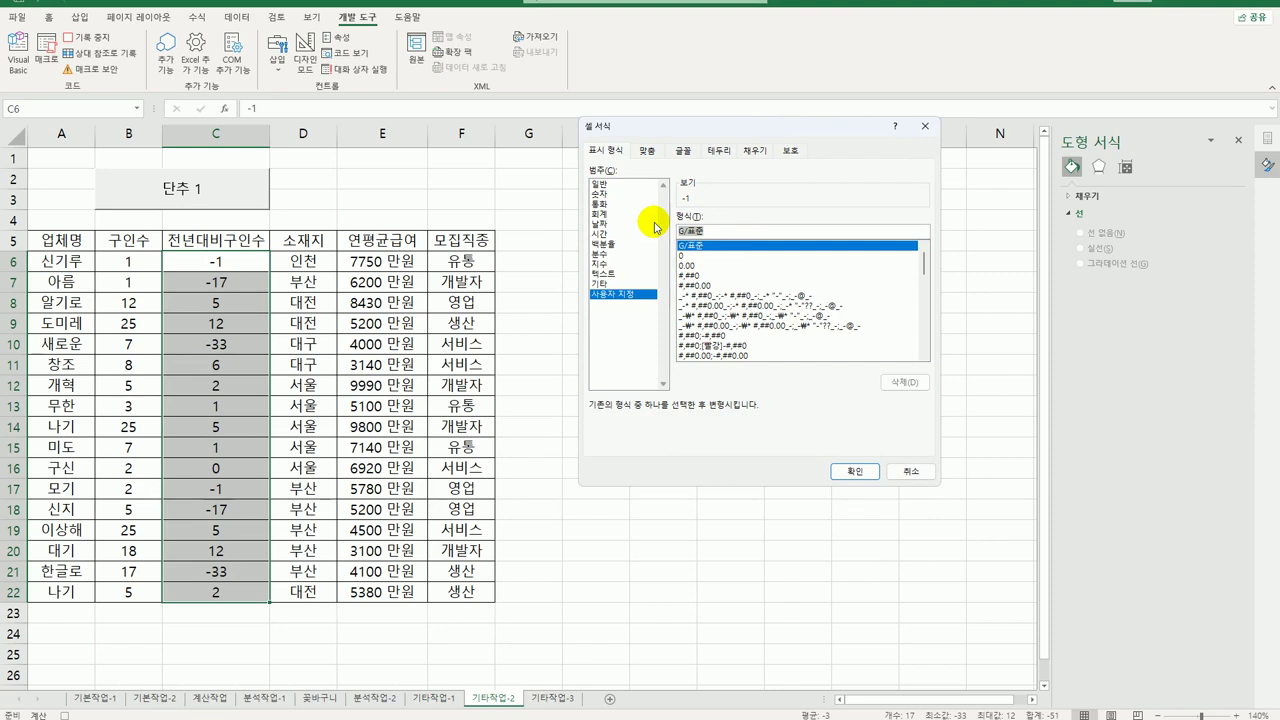
pyautogui.write('ㅁ')
pyautogui.write('파랑]')
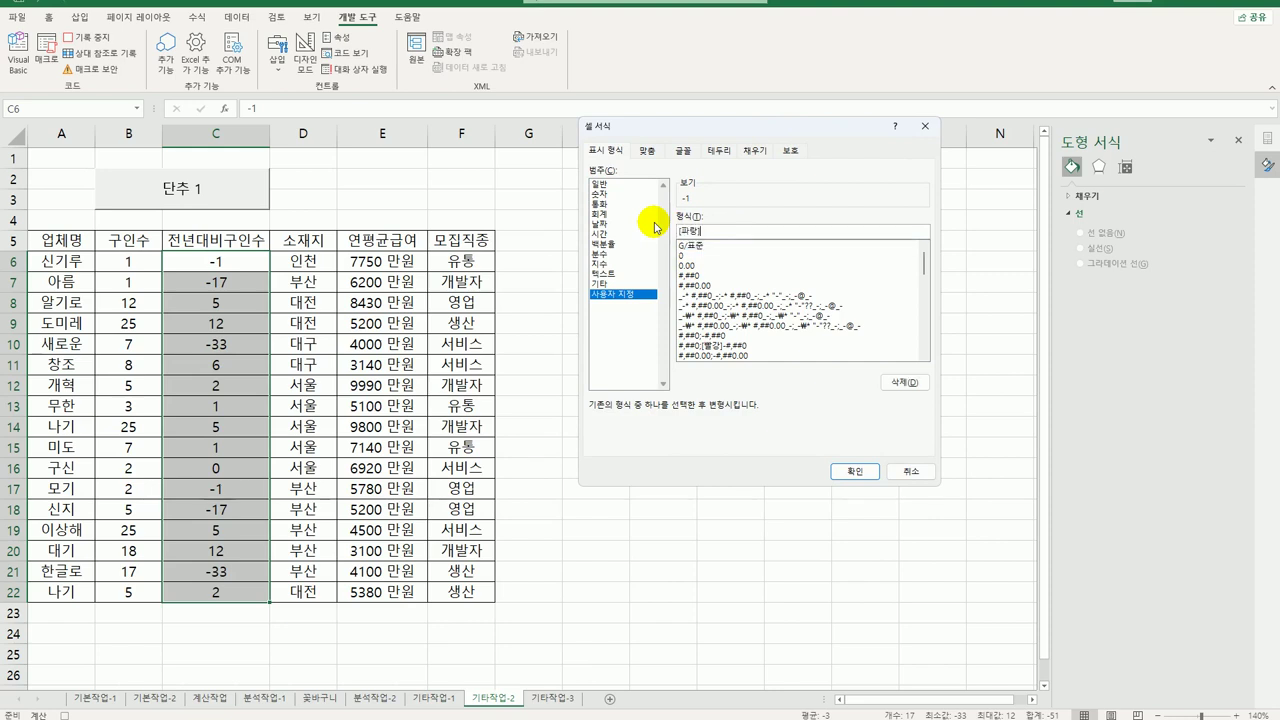
pyautogui.write('[>=1]')
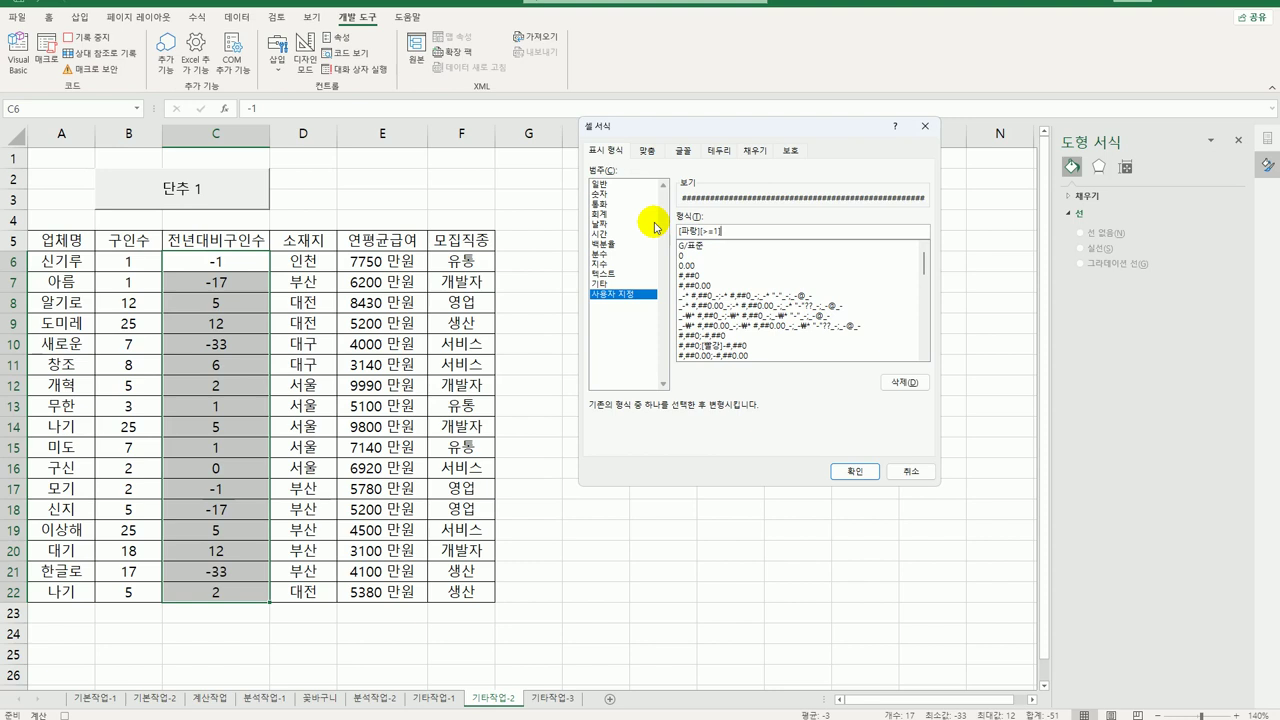
# Complete the format's first section with the quoted symbol "▲" followed by * 0;.
pyautogui.write('"ㅁ')
pyautogui.press('Hangul_Hanja')
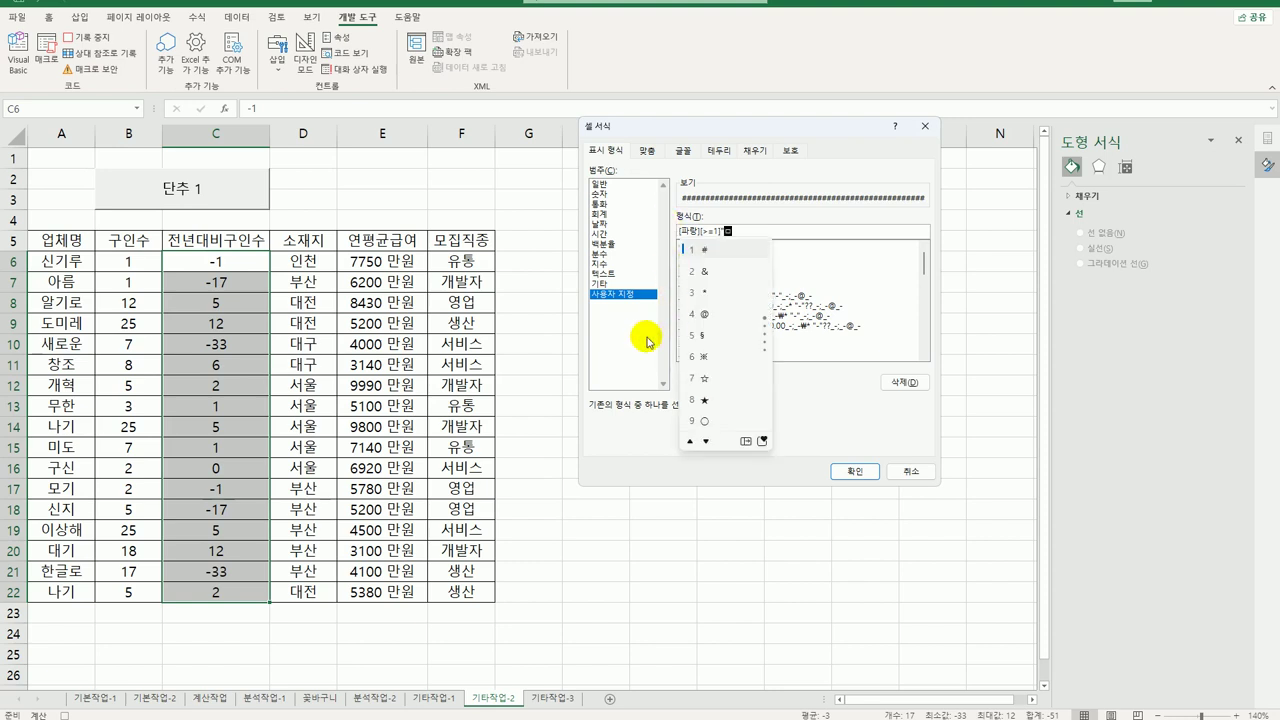
pyautogui.click(746, 441)
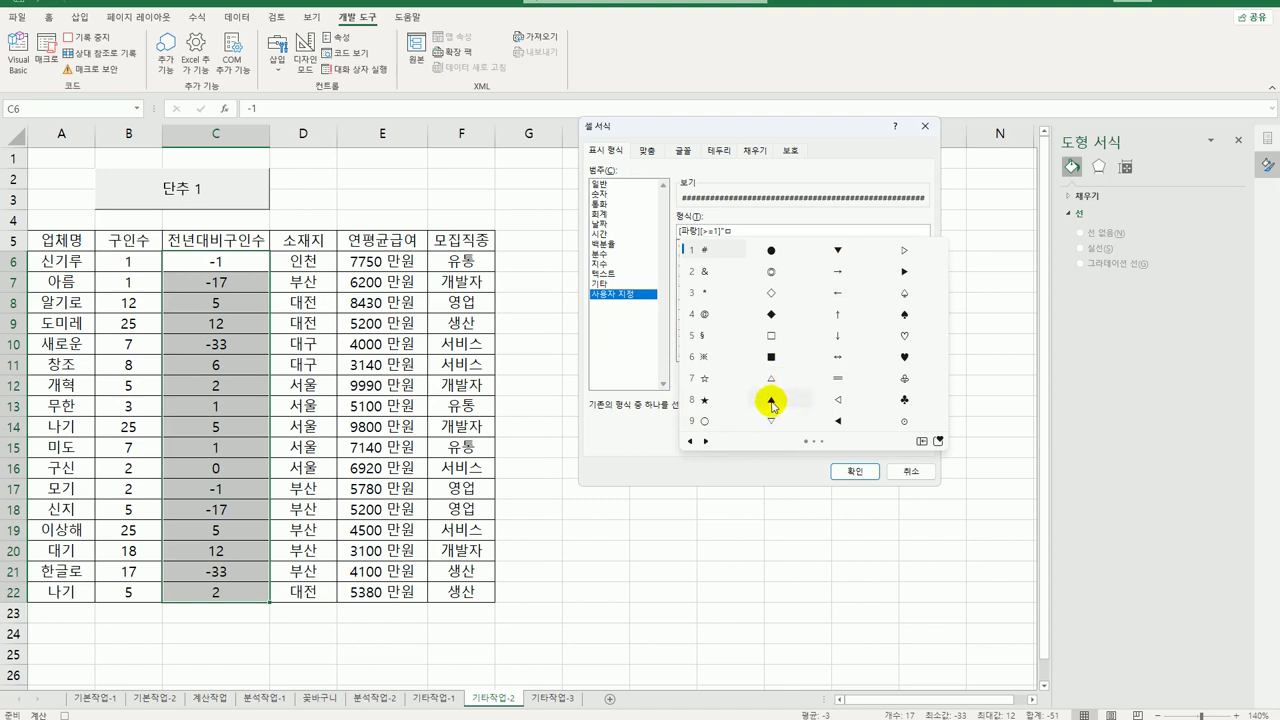
pyautogui.click(772, 402)
pyautogui.write('"')
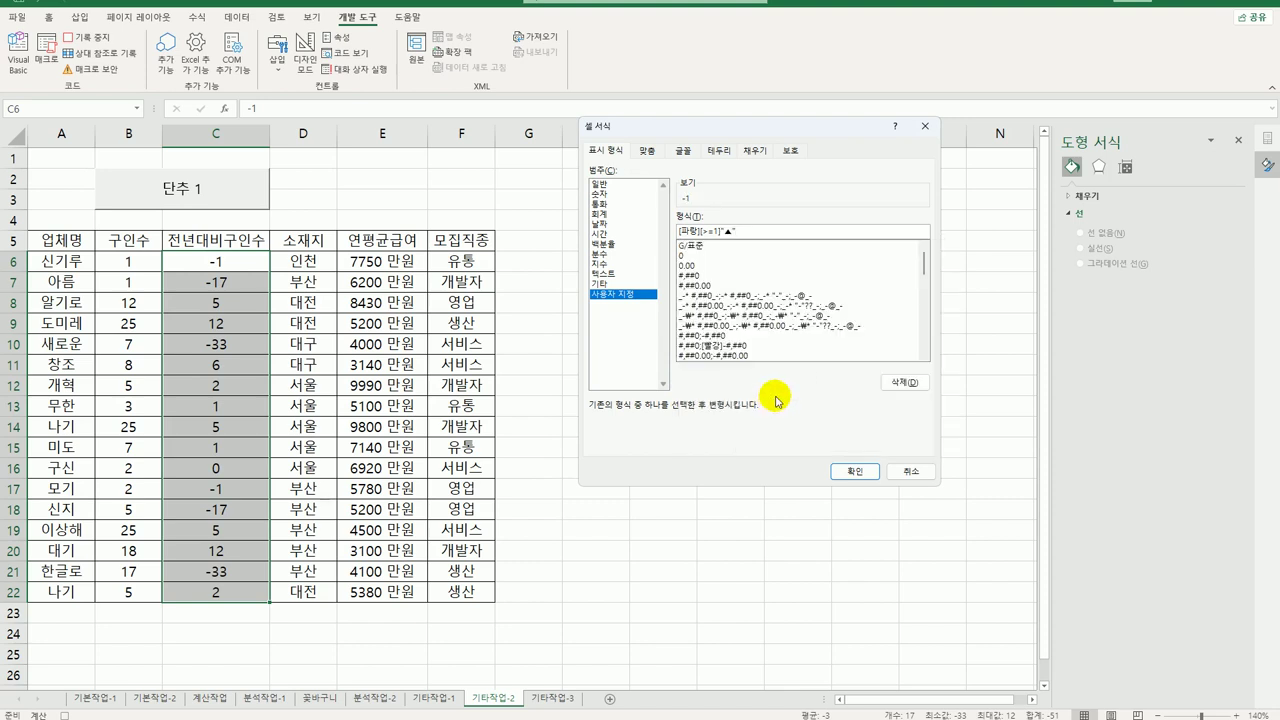
pyautogui.write('* 0;')
# Append the section [빨강][<0]"▼"* 0;; to the custom format and apply it to C6:C22.
pyautogui.write('ㅁ강][<0]"ㅁ')
pyautogui.press('Hangul_Hanja')
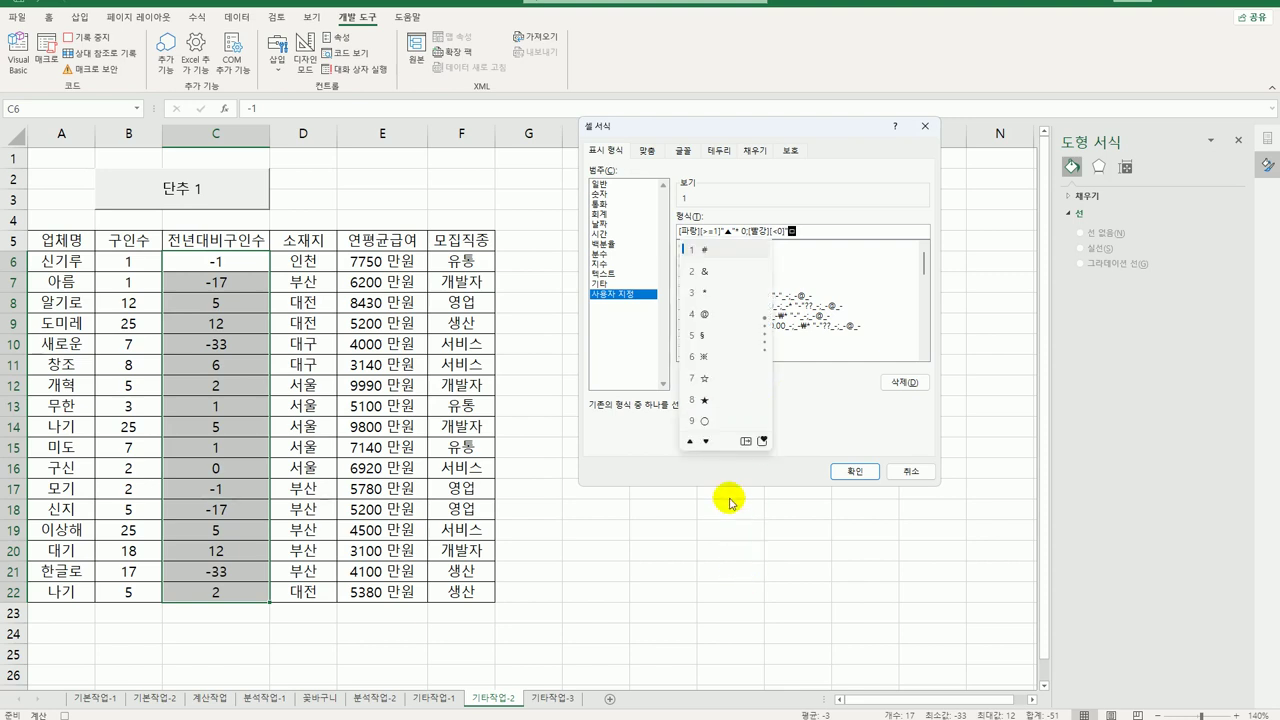
pyautogui.click(745, 441)
pyautogui.click(836, 253)
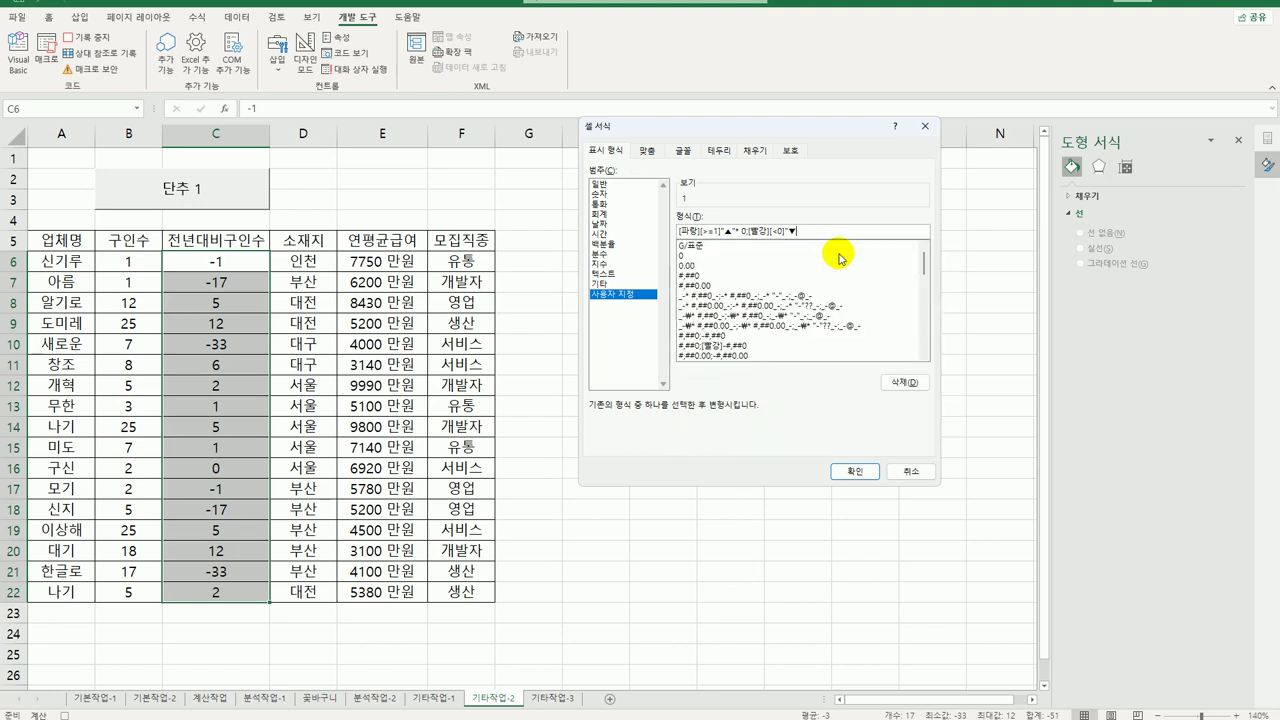
pyautogui.write('"* 0')
pyautogui.write(';')
pyautogui.click(848, 480)
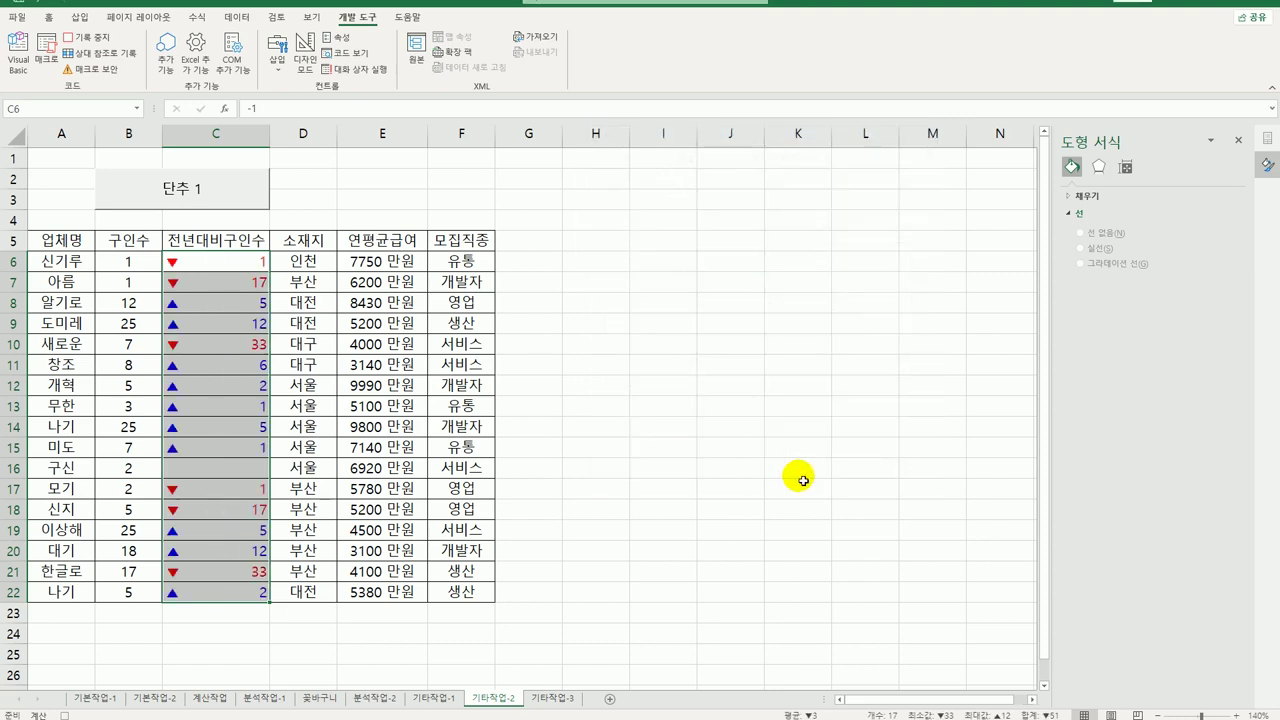
# Stop the macro recording and change the label of the button over B2:C3 to 서식적용.
pyautogui.click(230, 599)
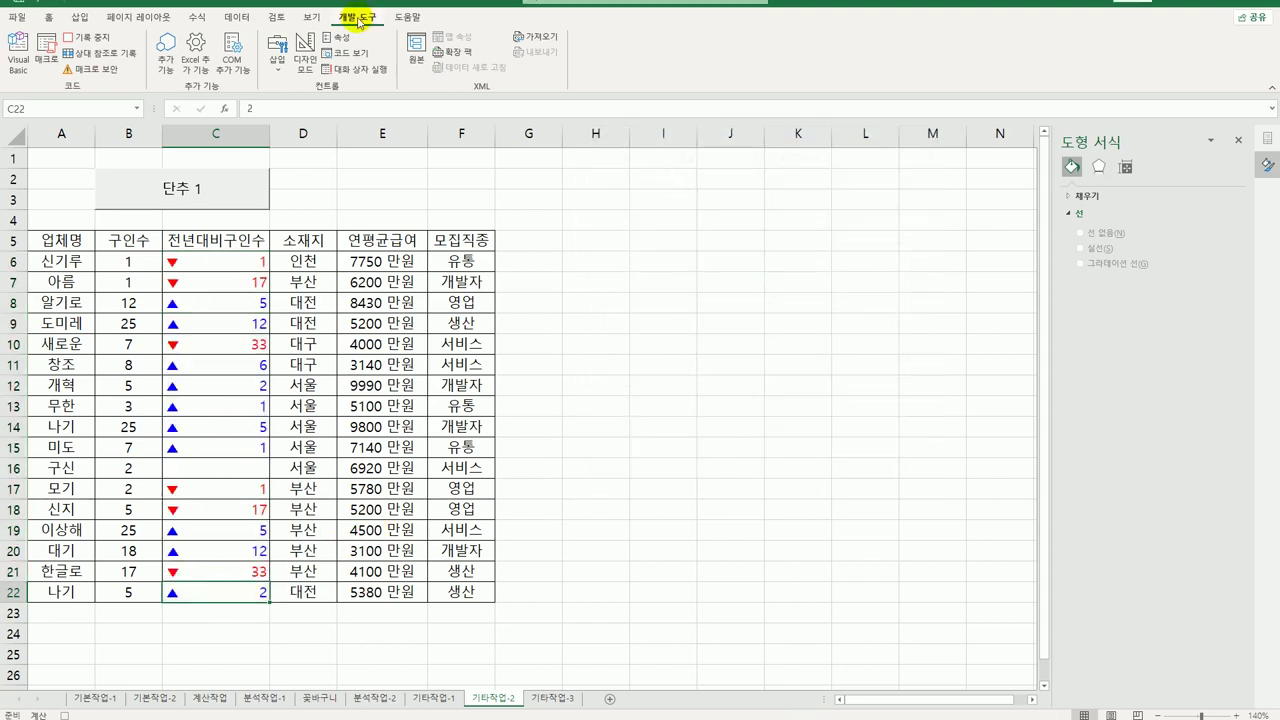
pyautogui.click(98, 37)
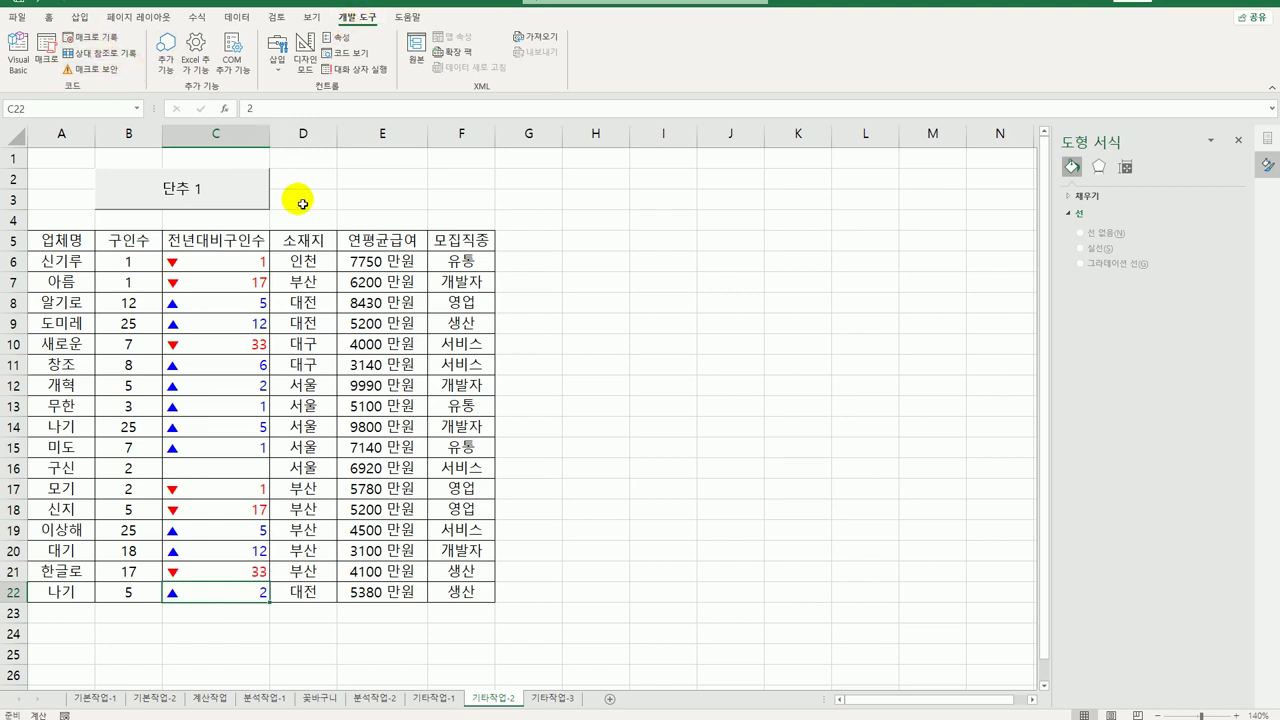
pyautogui.click(197, 192)
pyautogui.rightClick(200, 190)
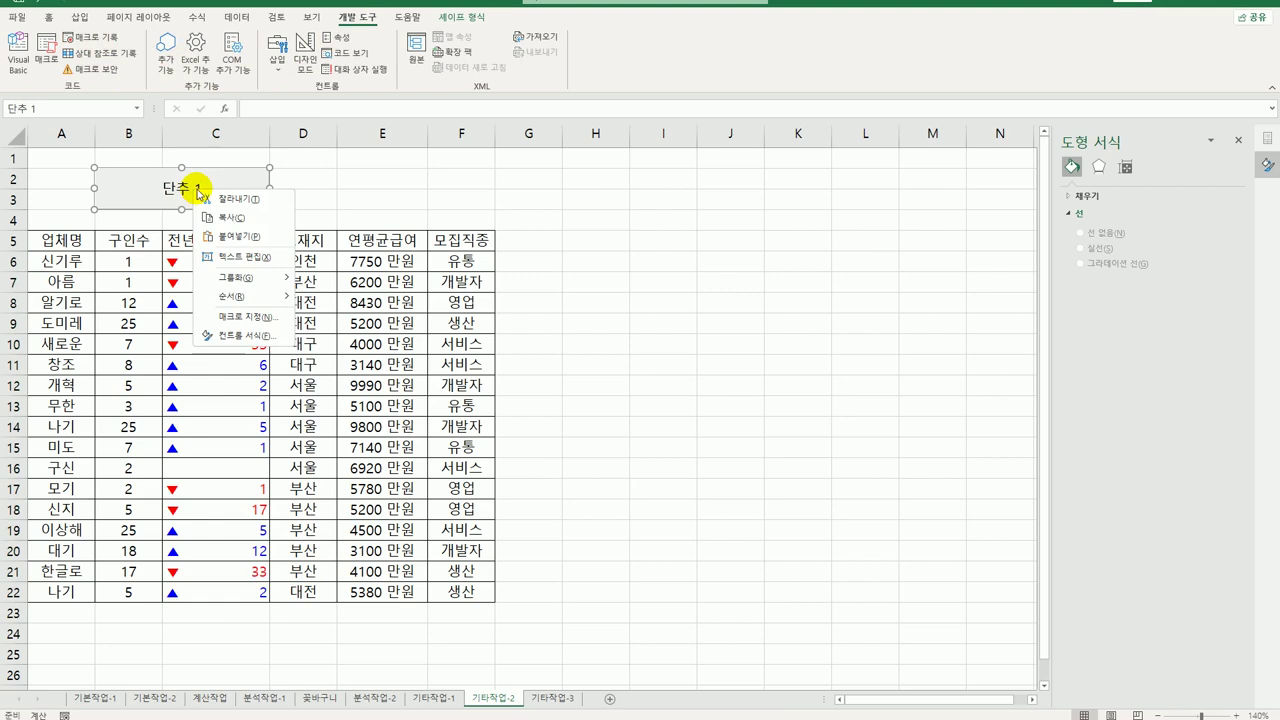
pyautogui.click(250, 251)
pyautogui.hotkey('ctrl', 'a')
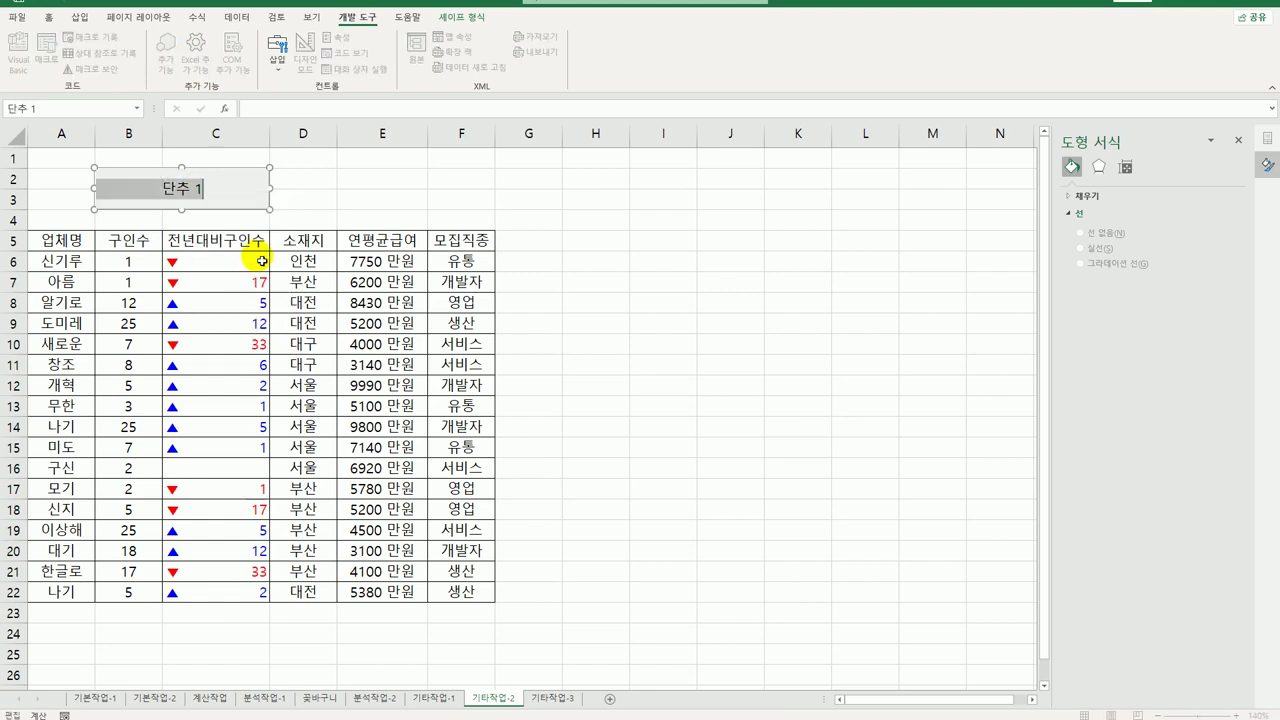
pyautogui.write('서')
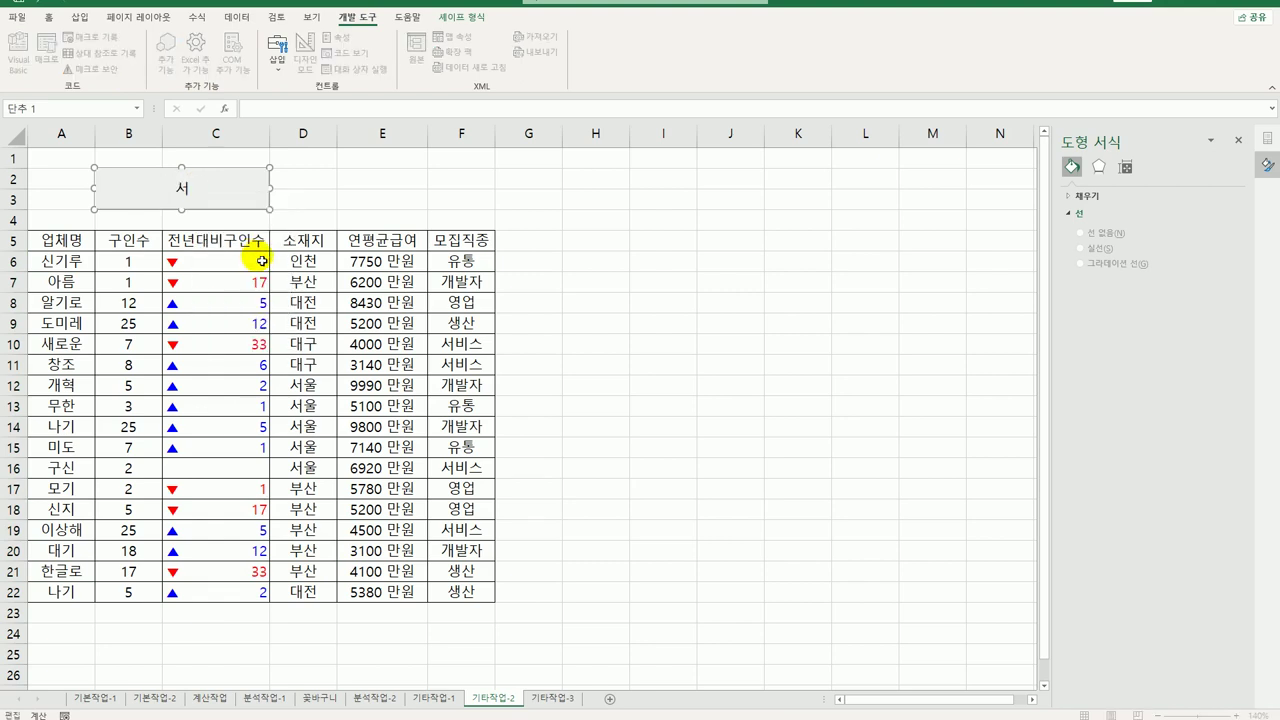
pyautogui.write('식적요ㅇ')
pyautogui.click(624, 260)
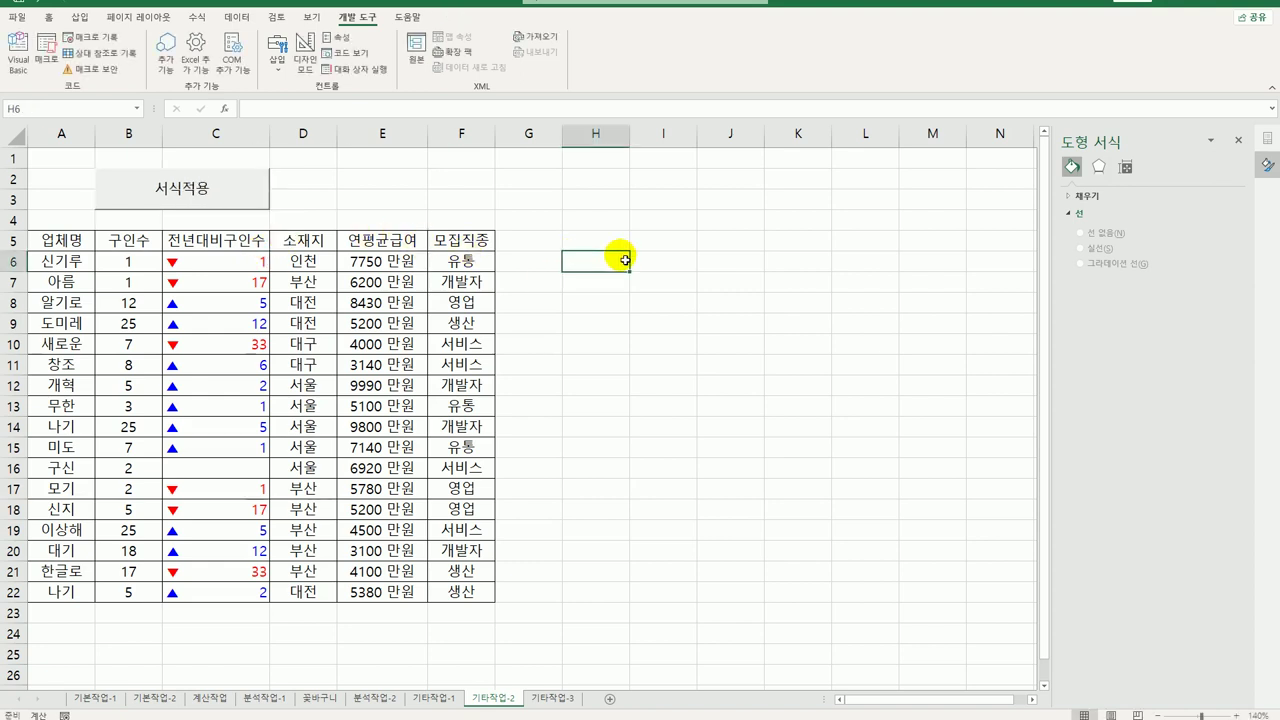
# Draw a form-control button covering cells E2:F3 and start recording its macro 서식해제 in the current workbook.
pyautogui.click(277, 60)
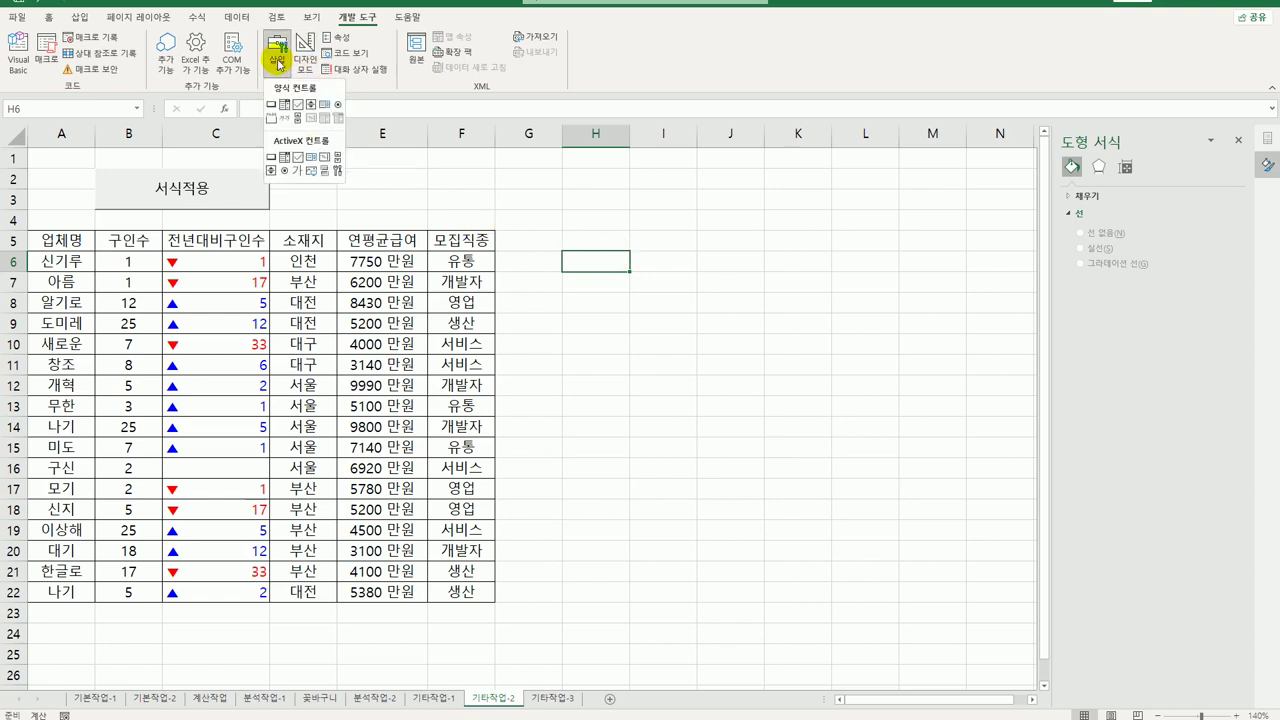
pyautogui.click(271, 104)
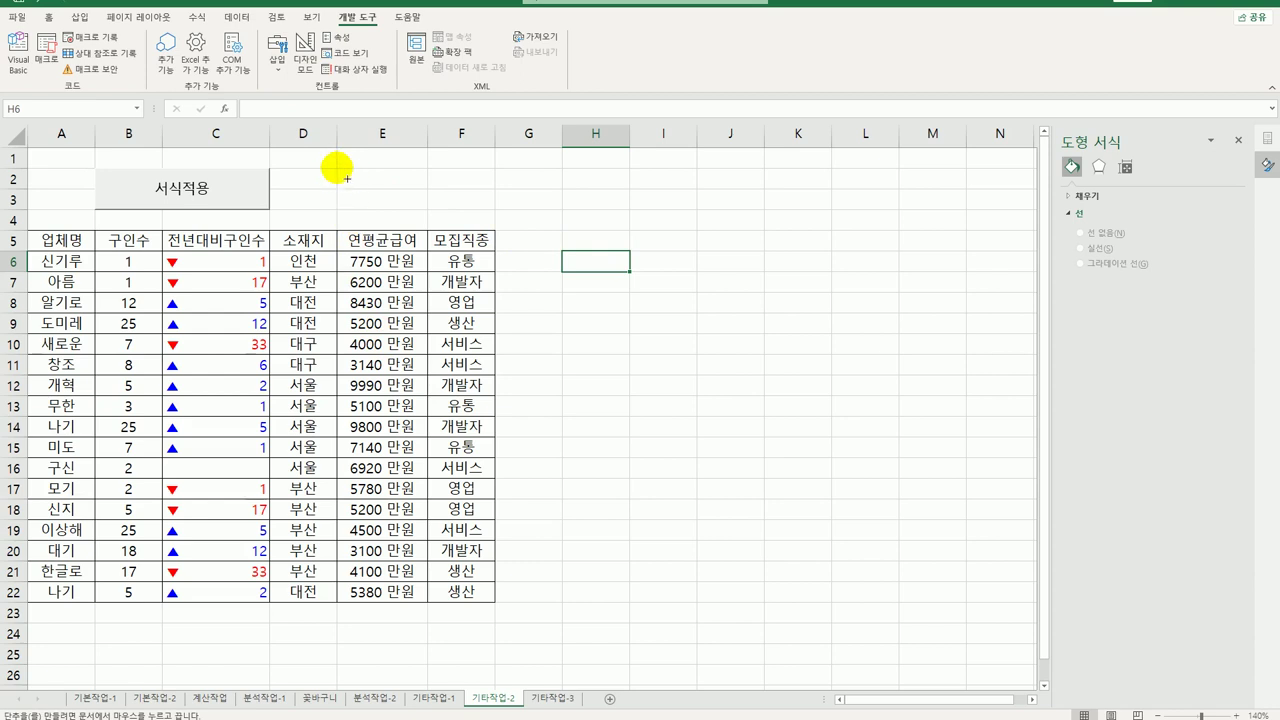
pyautogui.moveTo(414, 166); pyautogui.dragTo(483, 220)
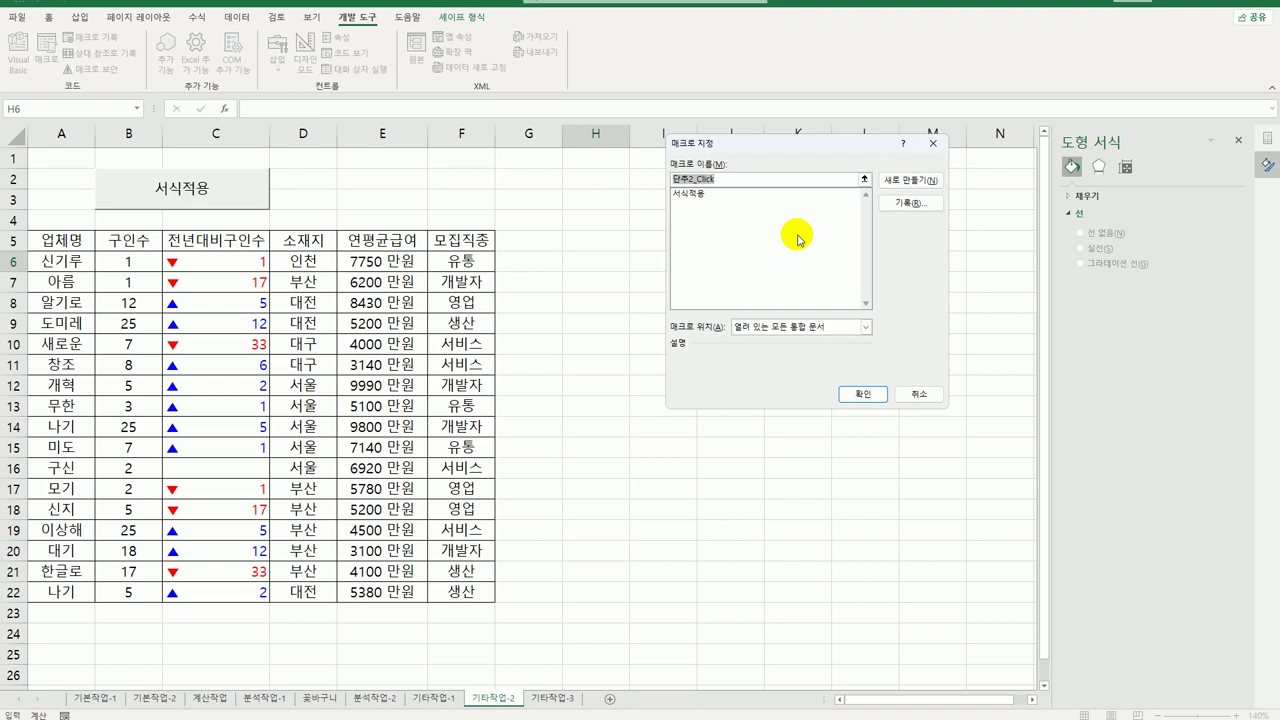
pyautogui.write('서식적용')
pyautogui.click(909, 202)
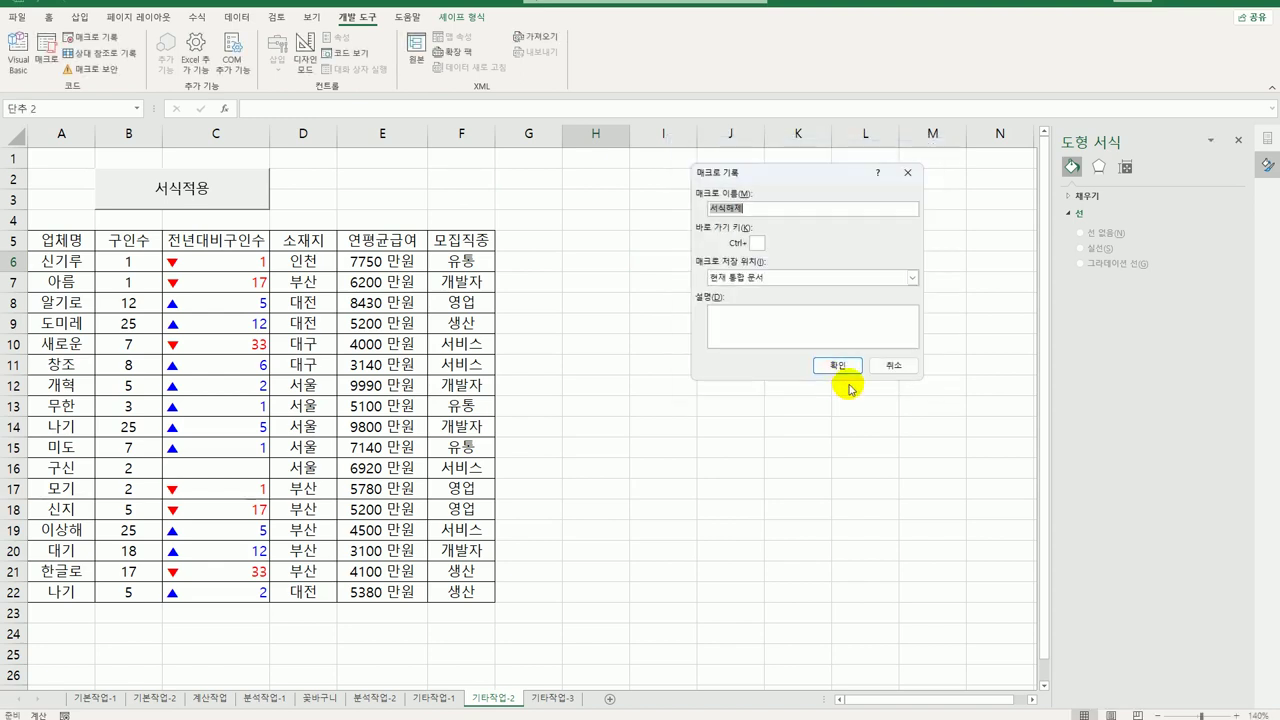
pyautogui.click(838, 365)
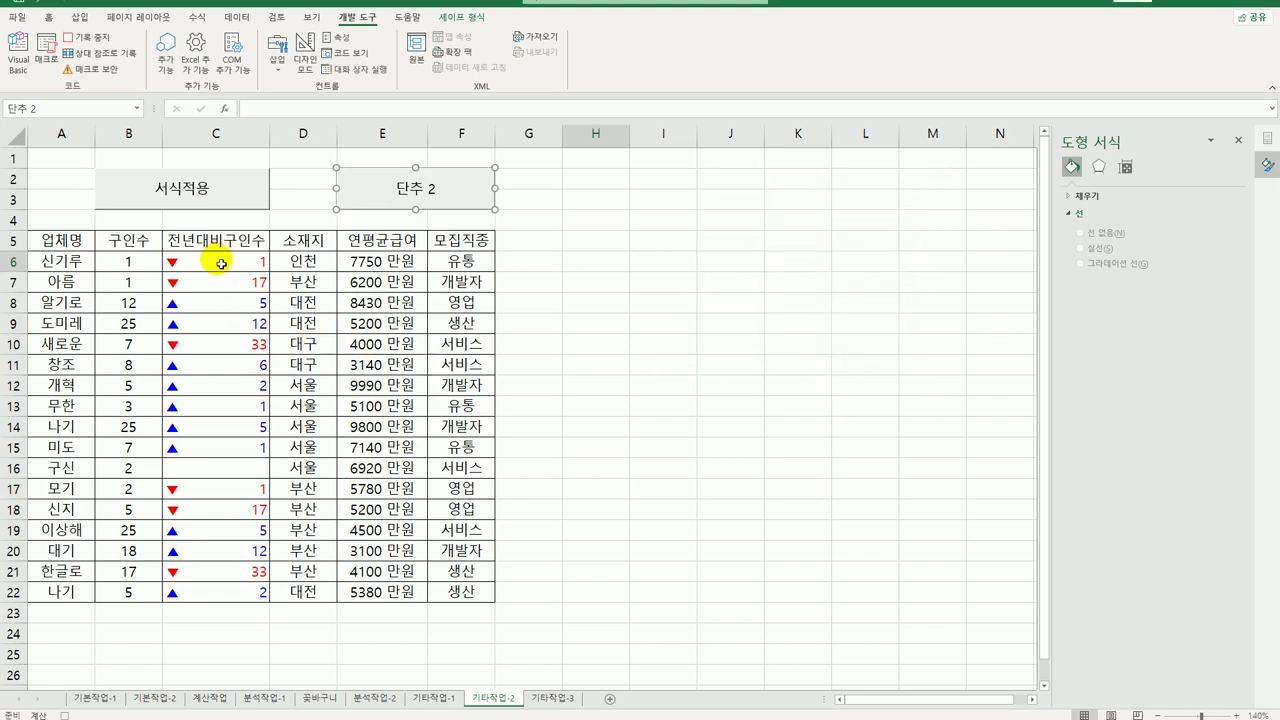
# Set the number format of cells C6:C22 to 일반 (General).
pyautogui.moveTo(220, 263); pyautogui.dragTo(240, 591)
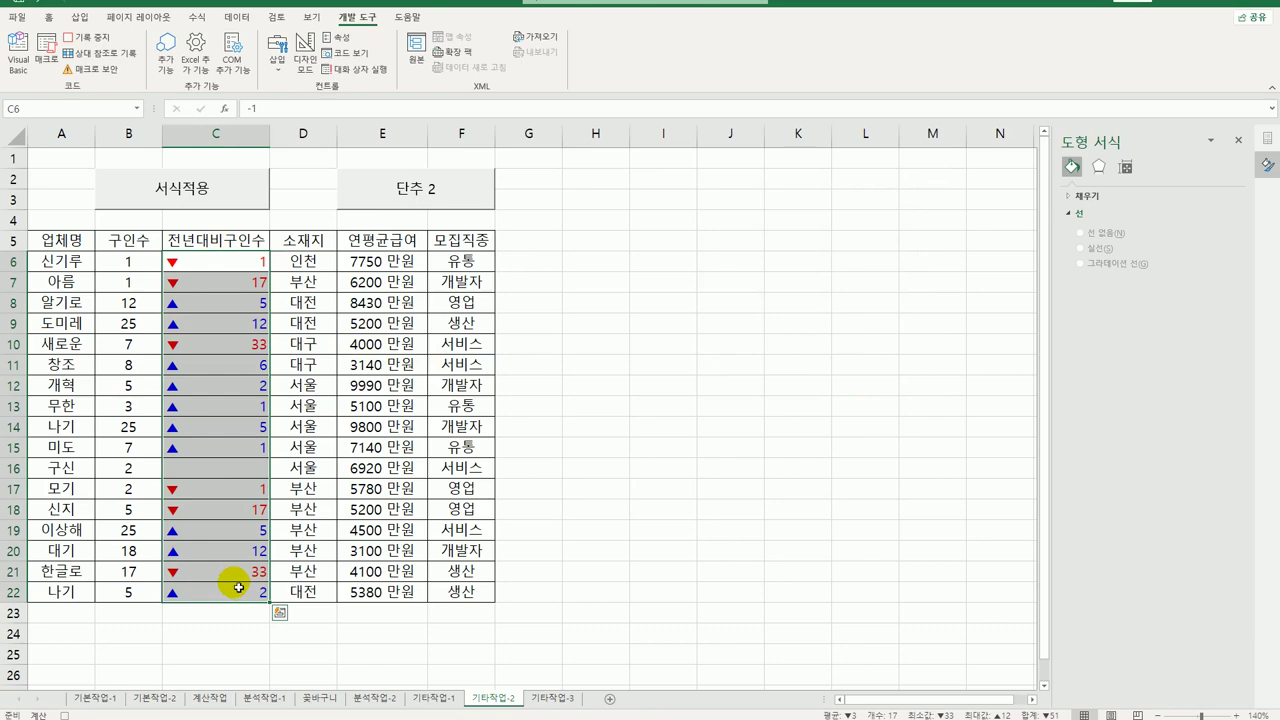
pyautogui.rightClick(251, 267)
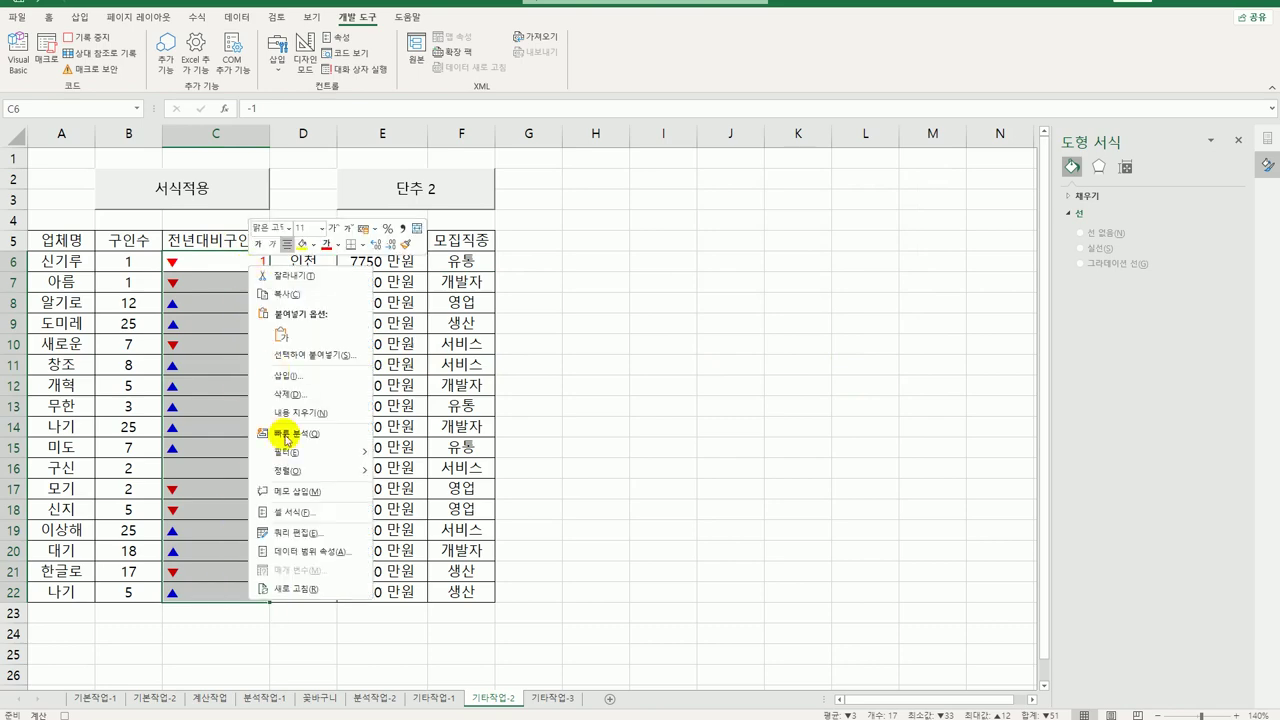
pyautogui.click(295, 512)
pyautogui.moveTo(650, 268); pyautogui.dragTo(892, 141)
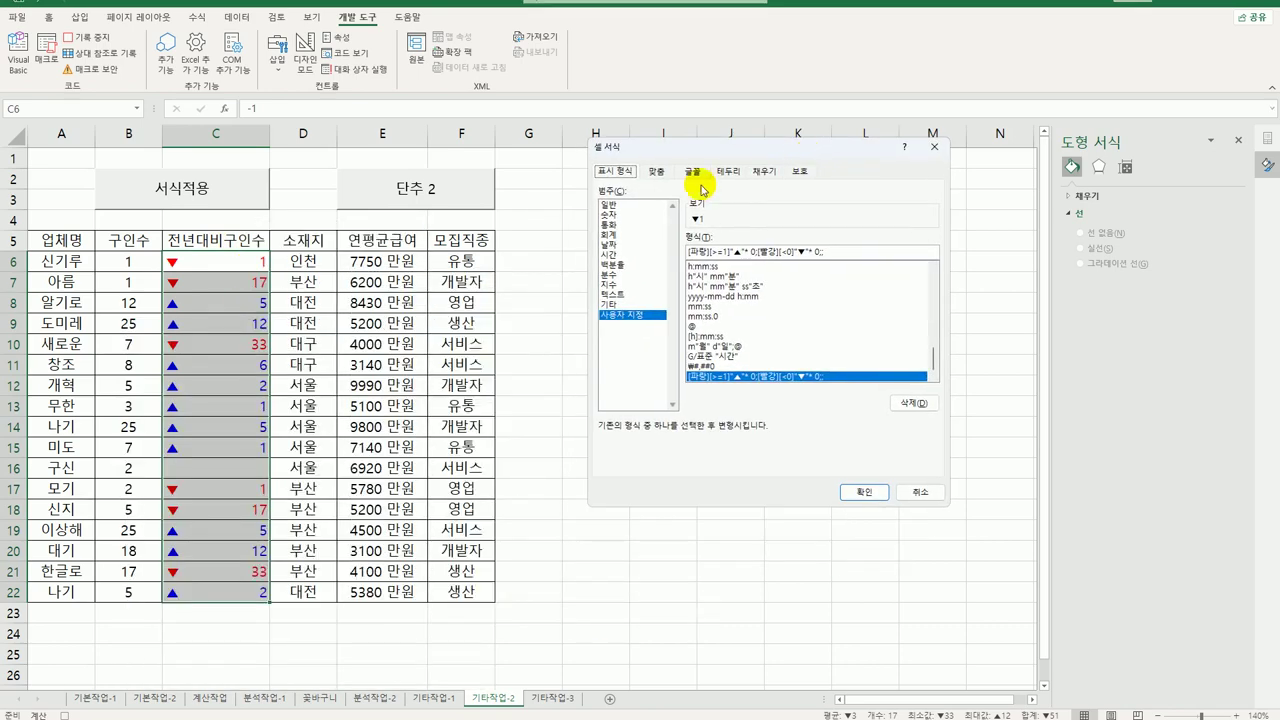
pyautogui.click(625, 207)
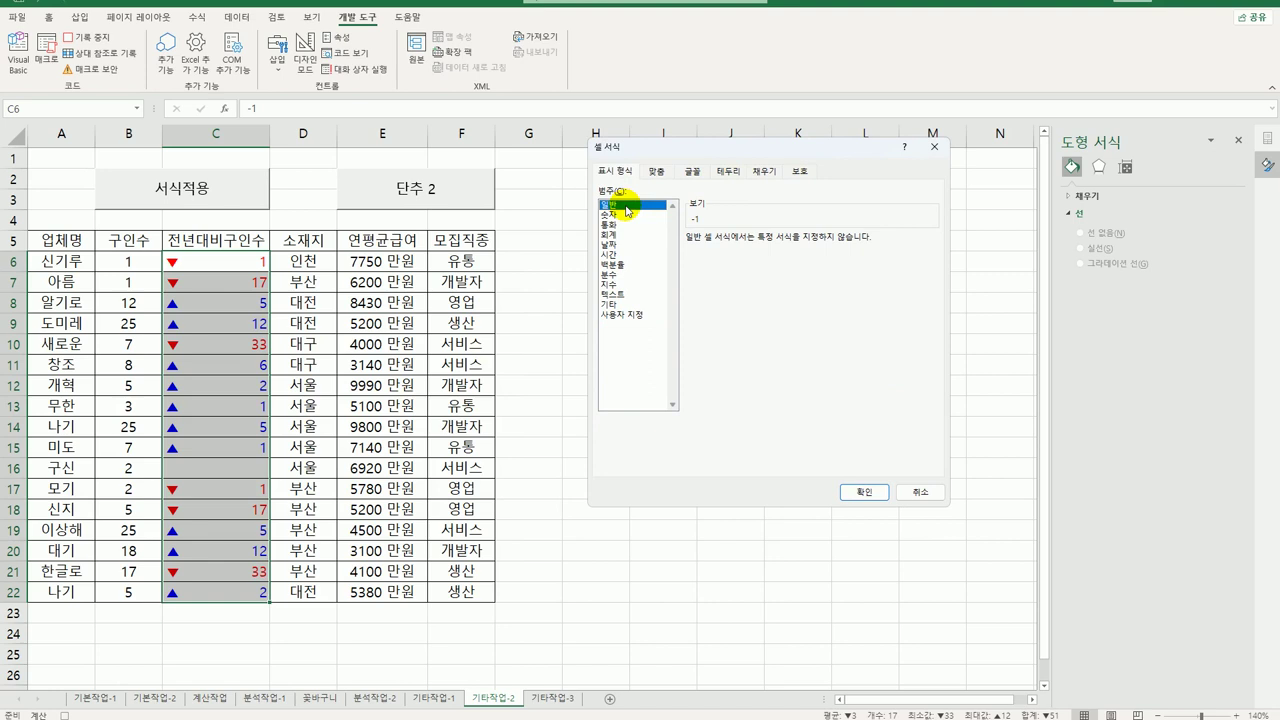
pyautogui.click(864, 492)
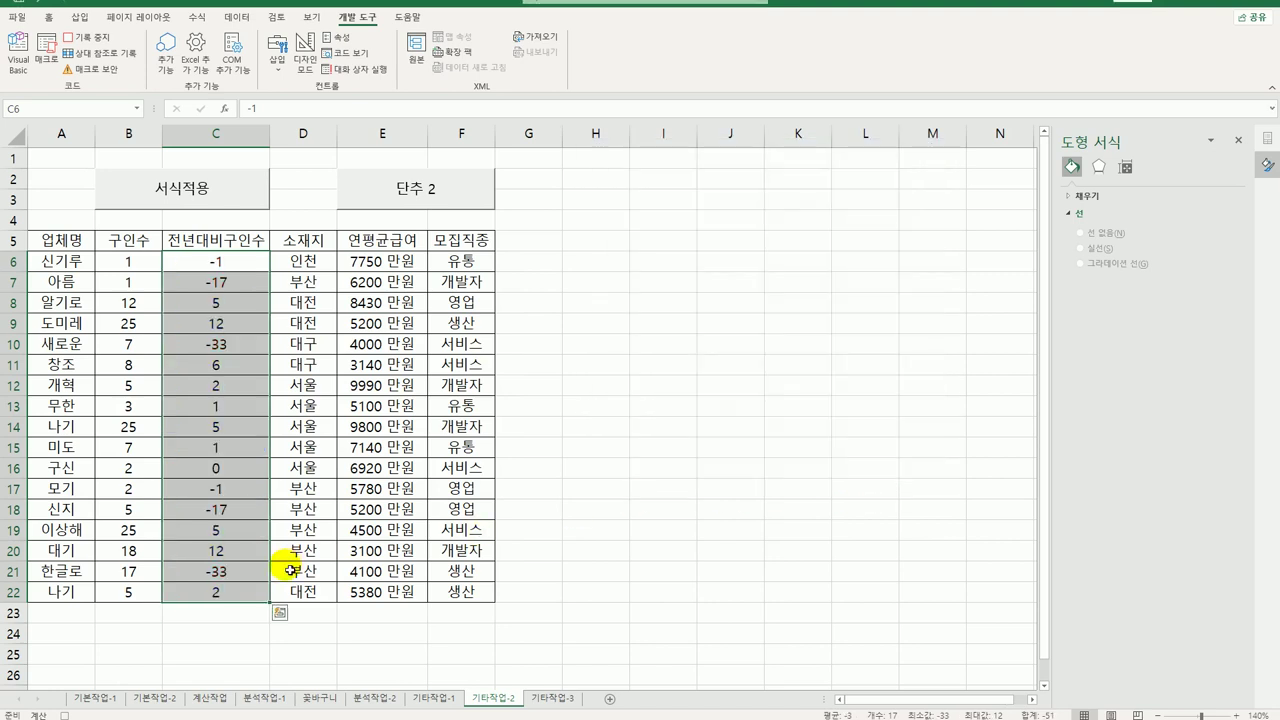
# Stop the macro recording and change the label of the button over E2:F3 to 서식해제.
pyautogui.click(250, 594)
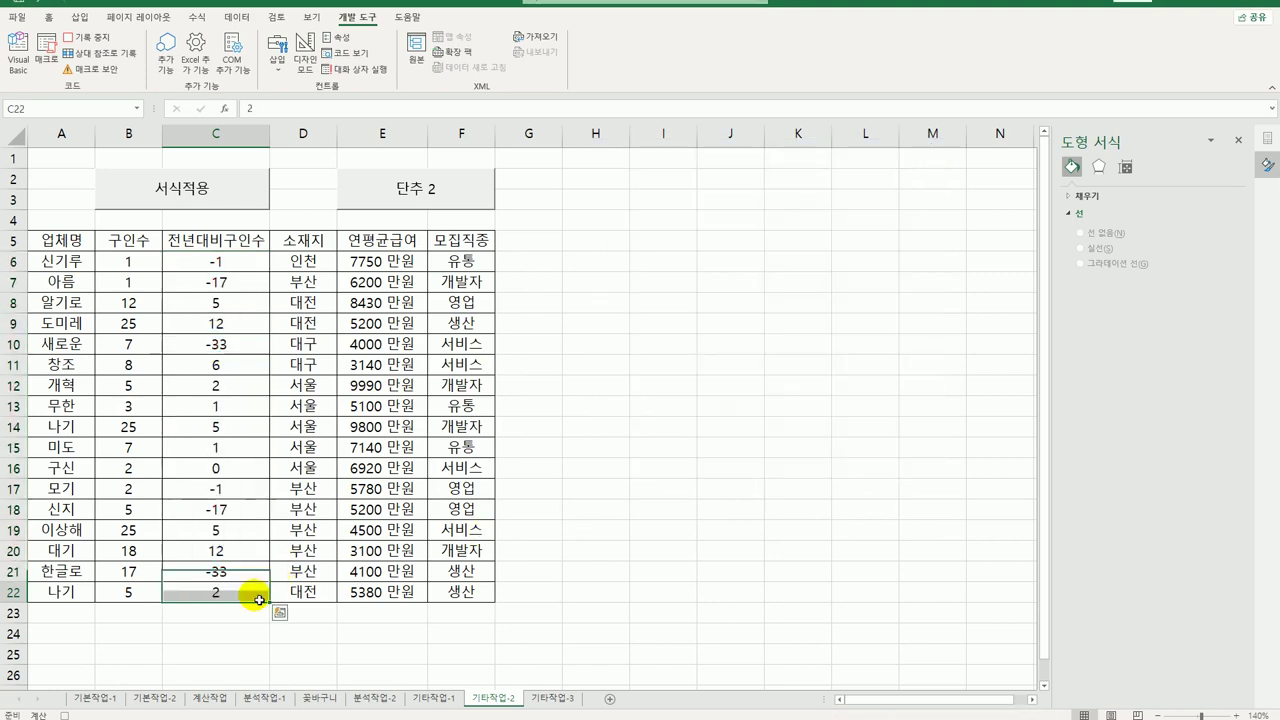
pyautogui.click(100, 44)
pyautogui.rightClick(432, 187)
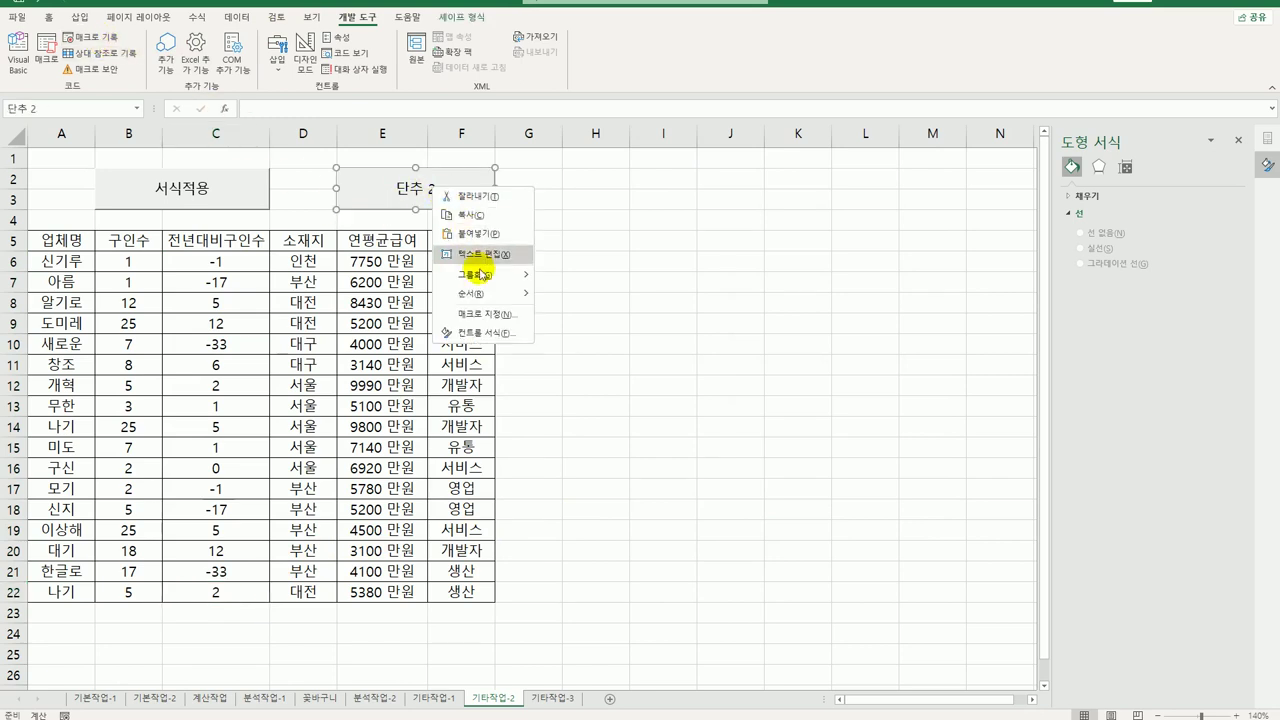
pyautogui.click(487, 255)
pyautogui.hotkey('ctrl', 'a')
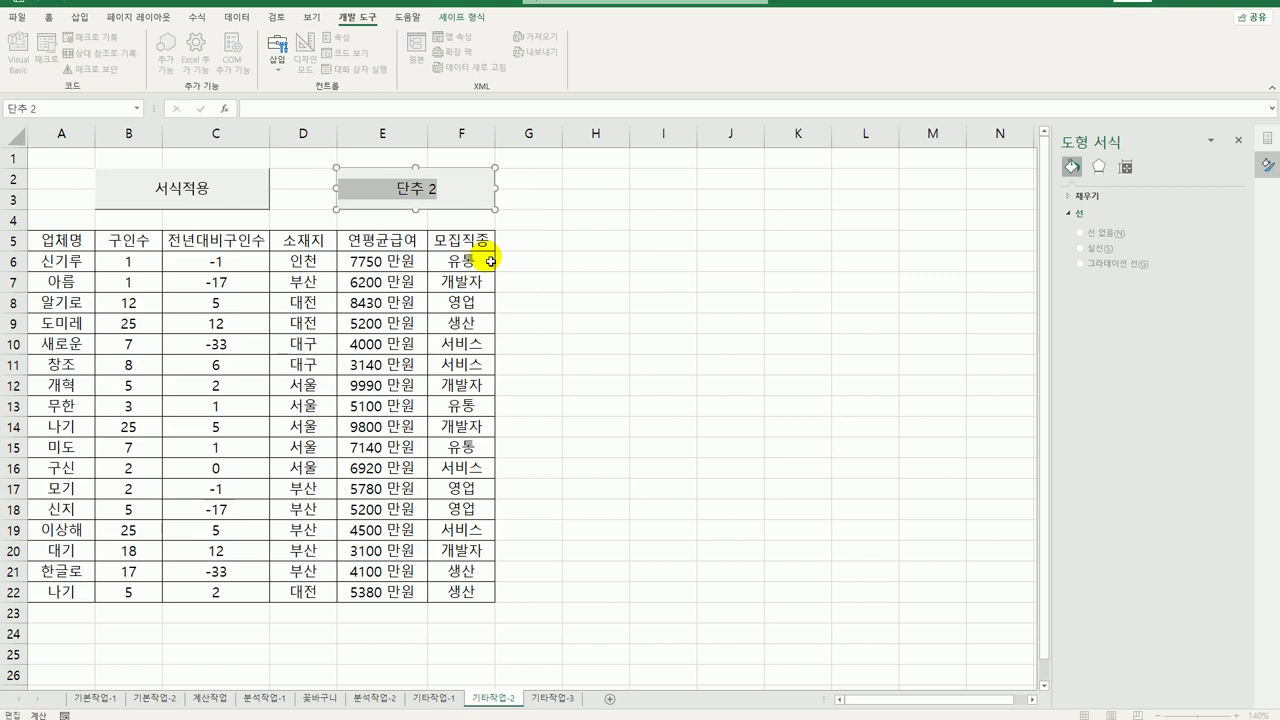
pyautogui.write('서식해제')
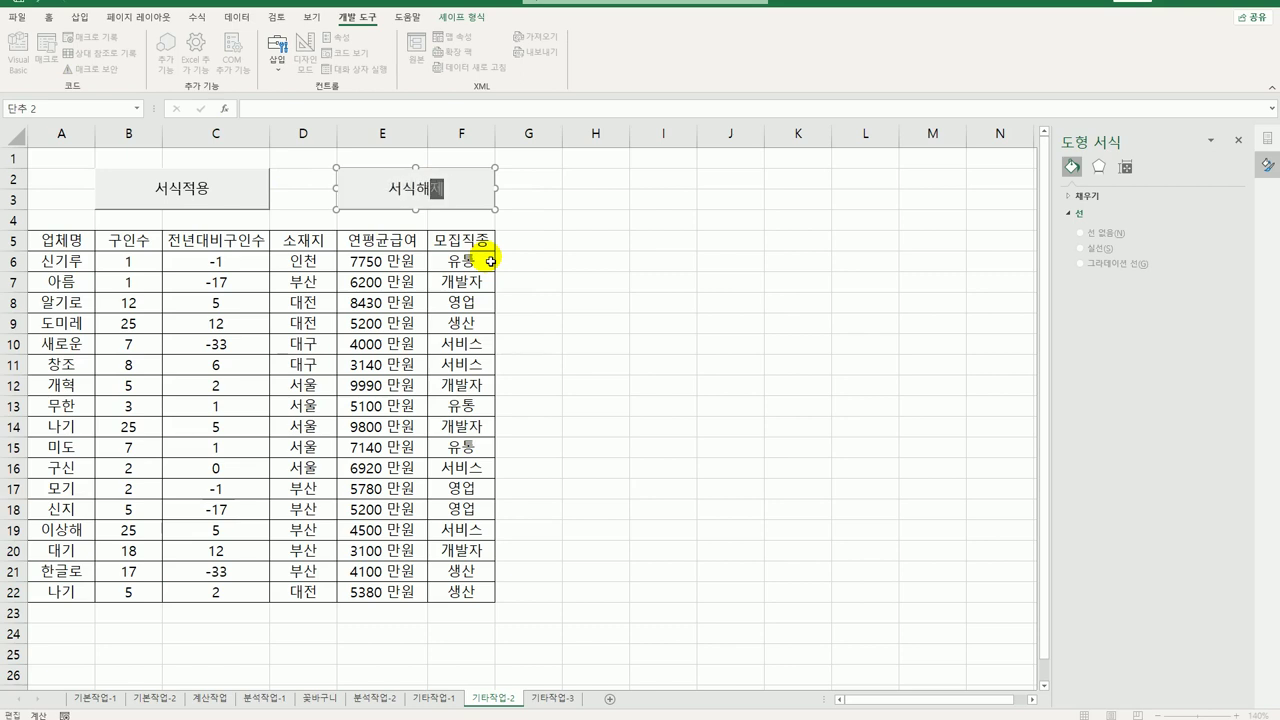
pyautogui.click(615, 260)
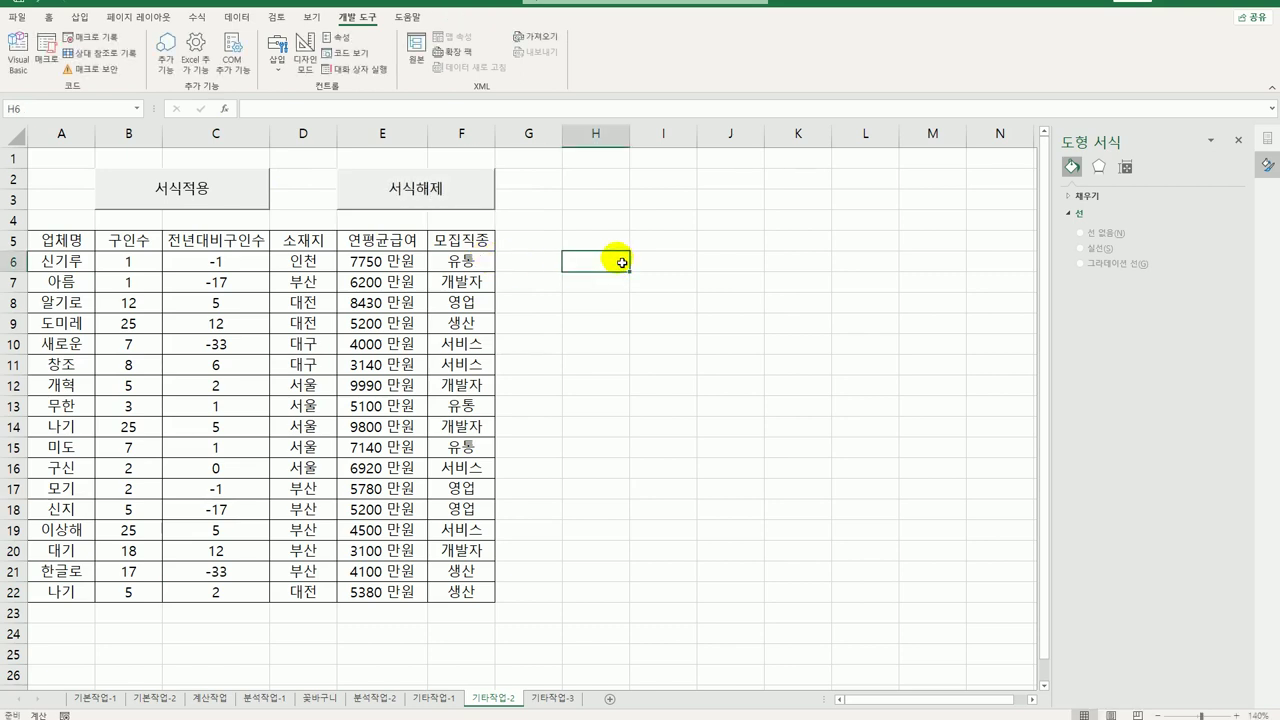
# Test both macros by running 서식적용 and 서식해제 from their buttons.
pyautogui.click(231, 204)
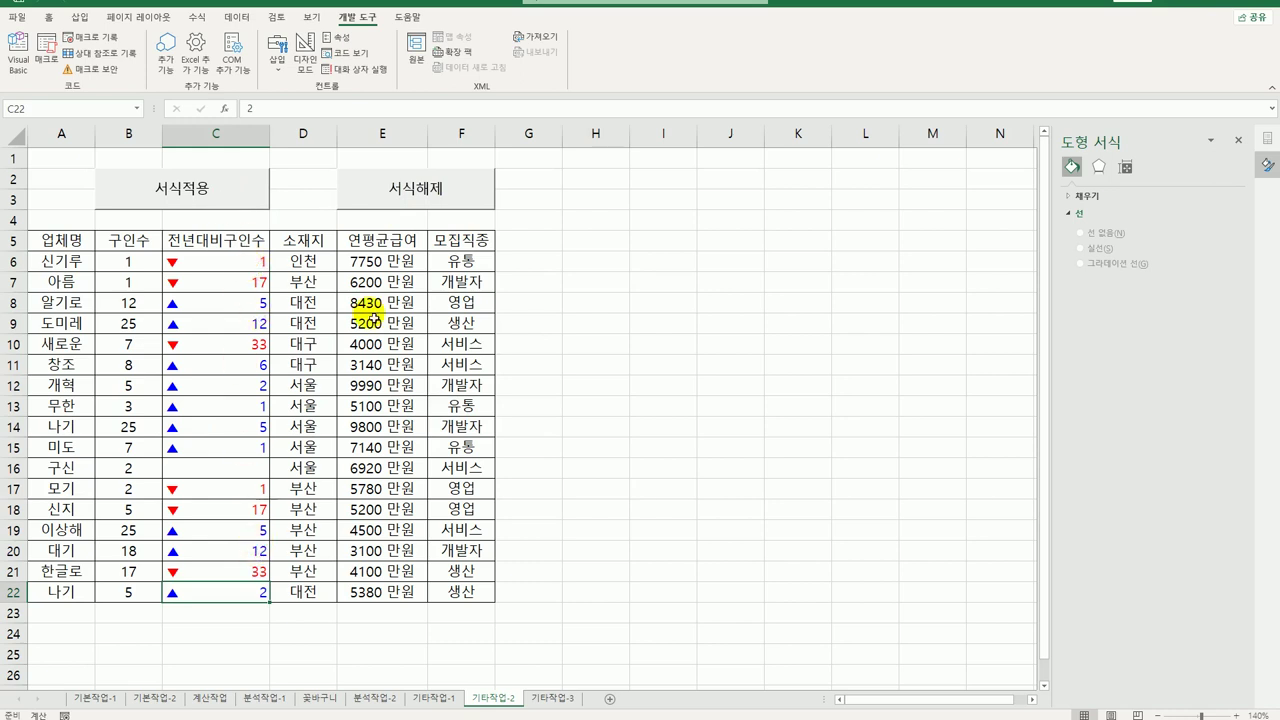
pyautogui.click(414, 189)
pyautogui.click(622, 317)
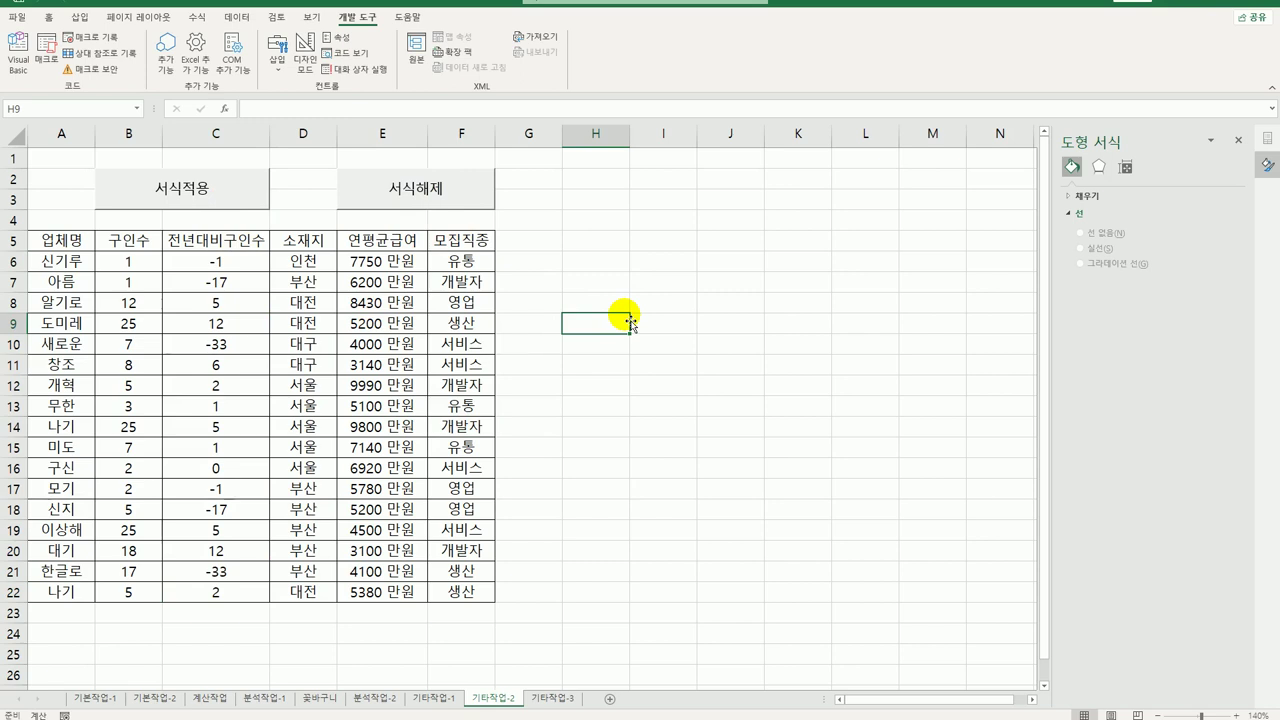
# Go to the 기타작업-3 sheet and, in design mode, open the click procedure of the 업체검색 button.
pyautogui.click(560, 698)
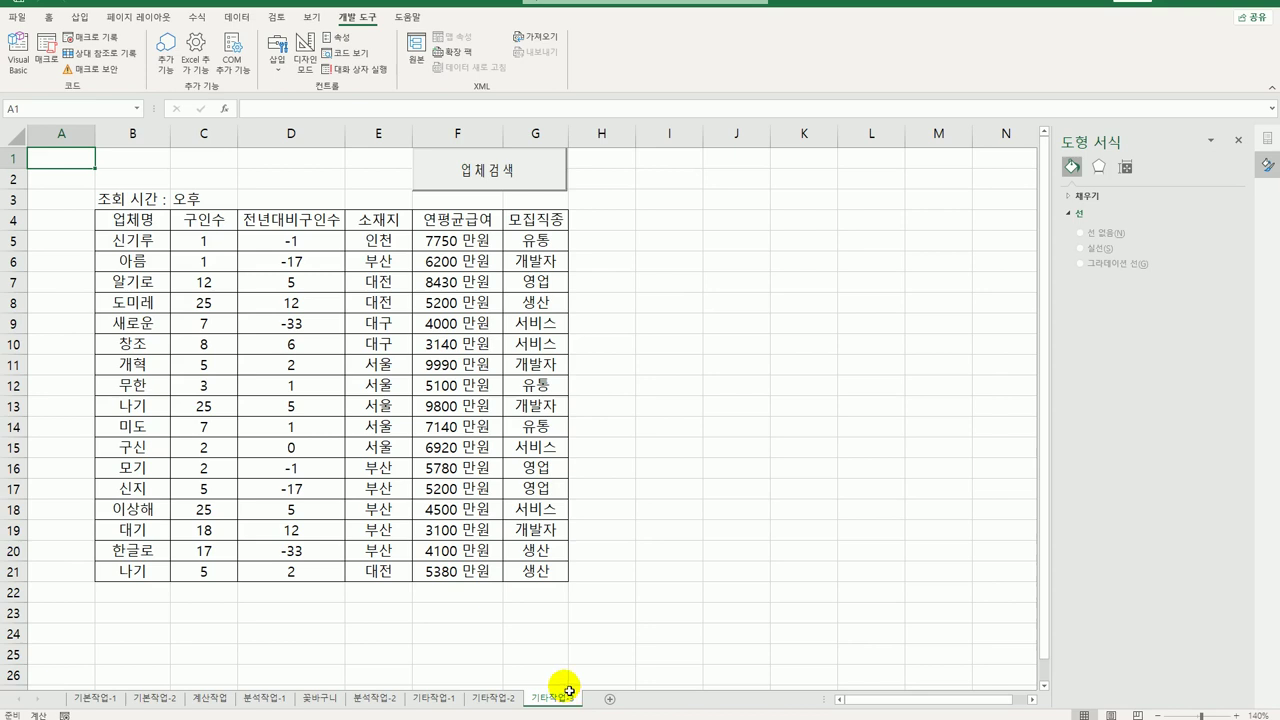
pyautogui.click(305, 60)
pyautogui.click(522, 185)
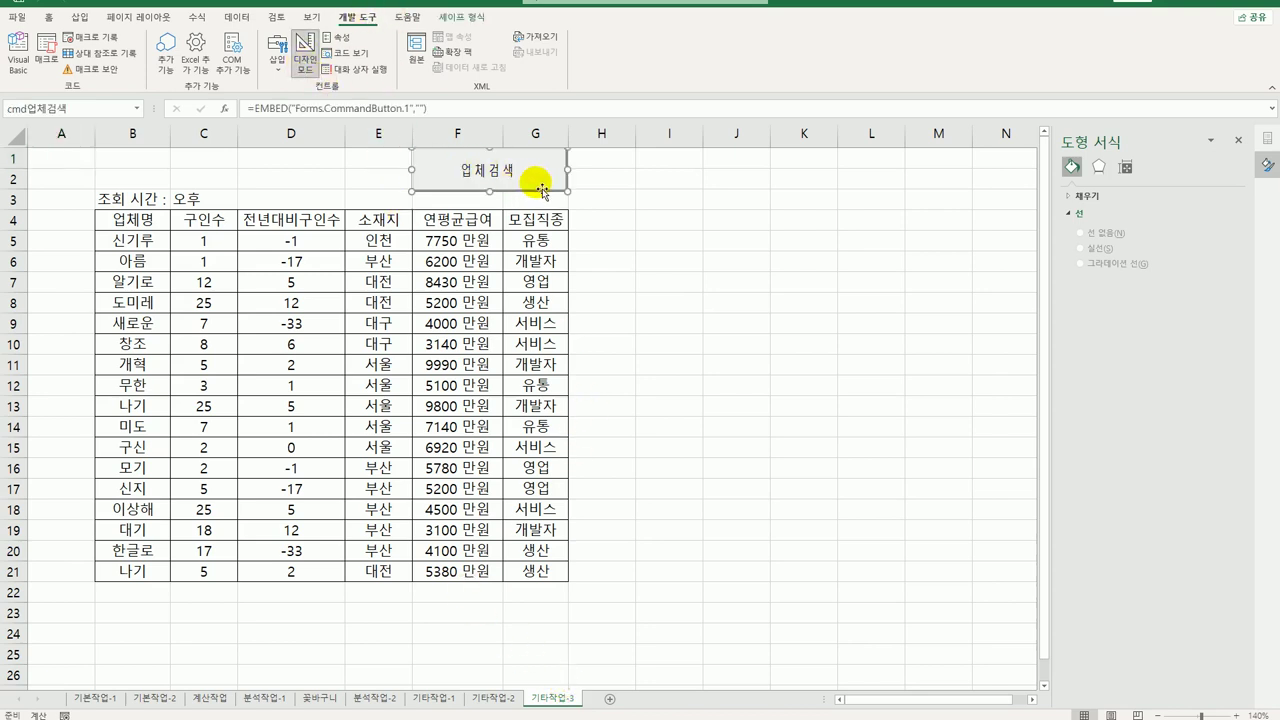
pyautogui.doubleClick(543, 188)
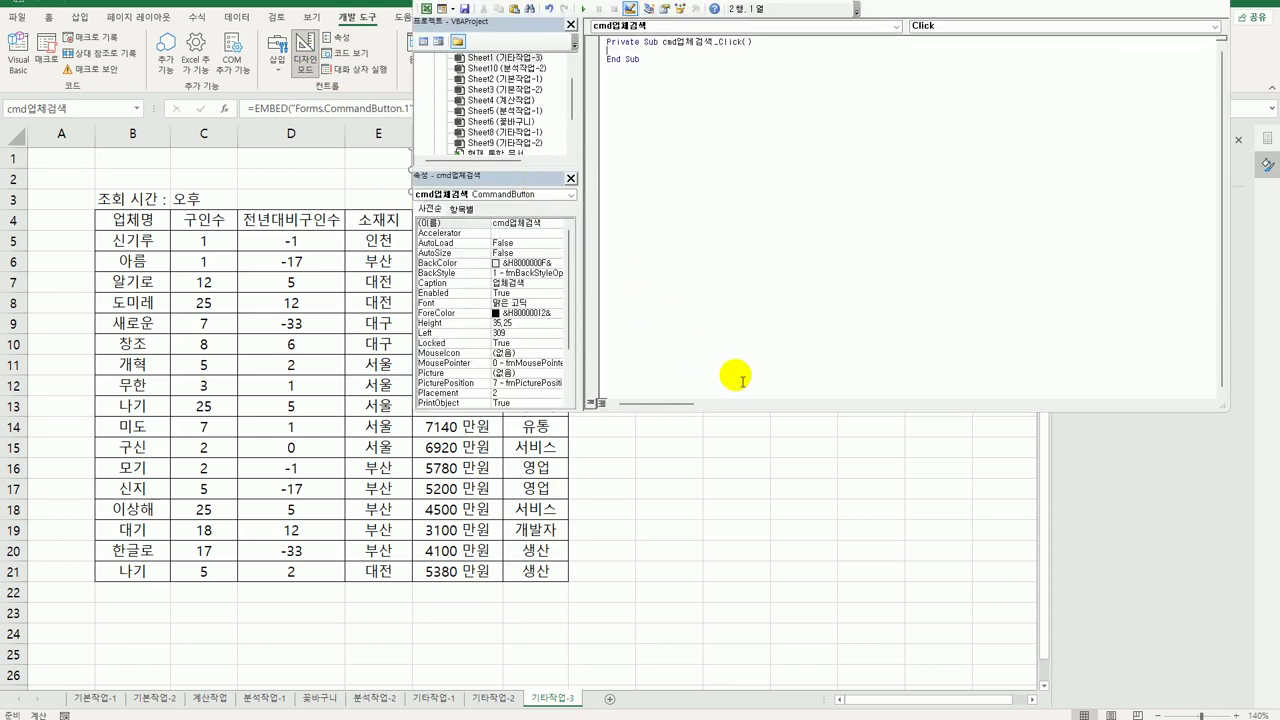
# Add the statement 업체검색.Show to the cmd업체검색_Click procedure.
pyautogui.press('Tab')
pyautogui.write('업체검색.sh')
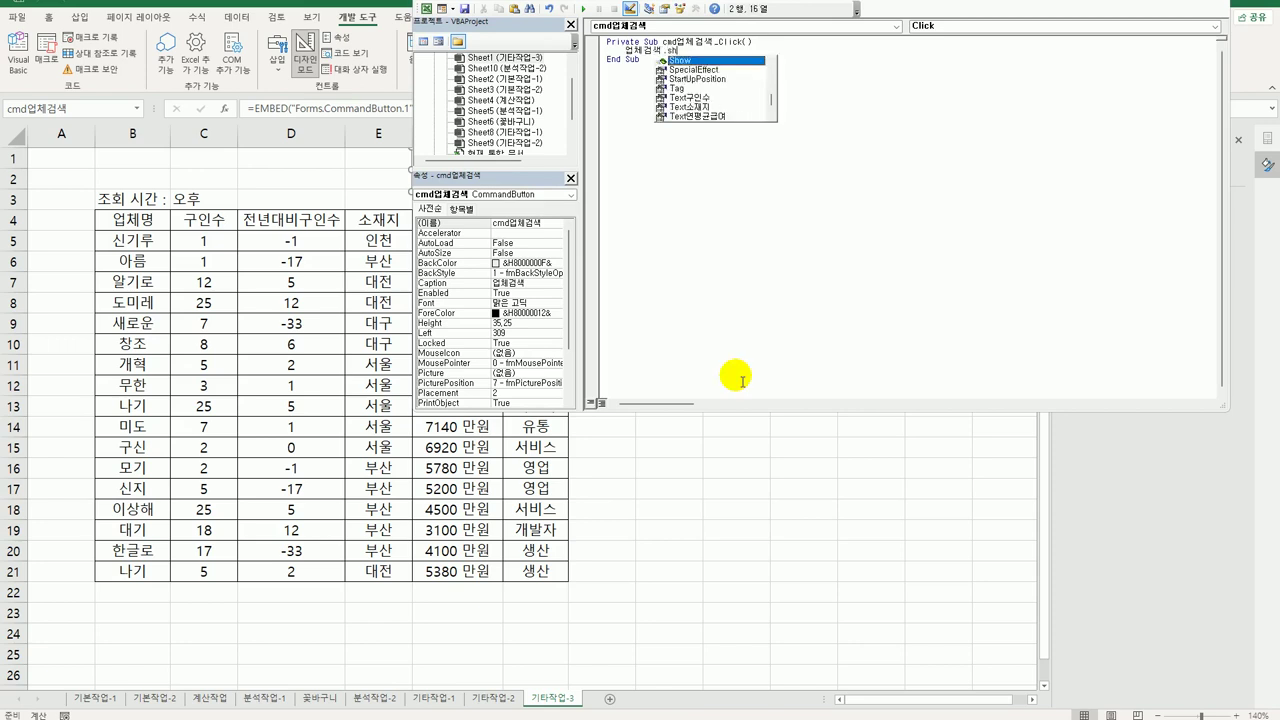
pyautogui.press('Tab')
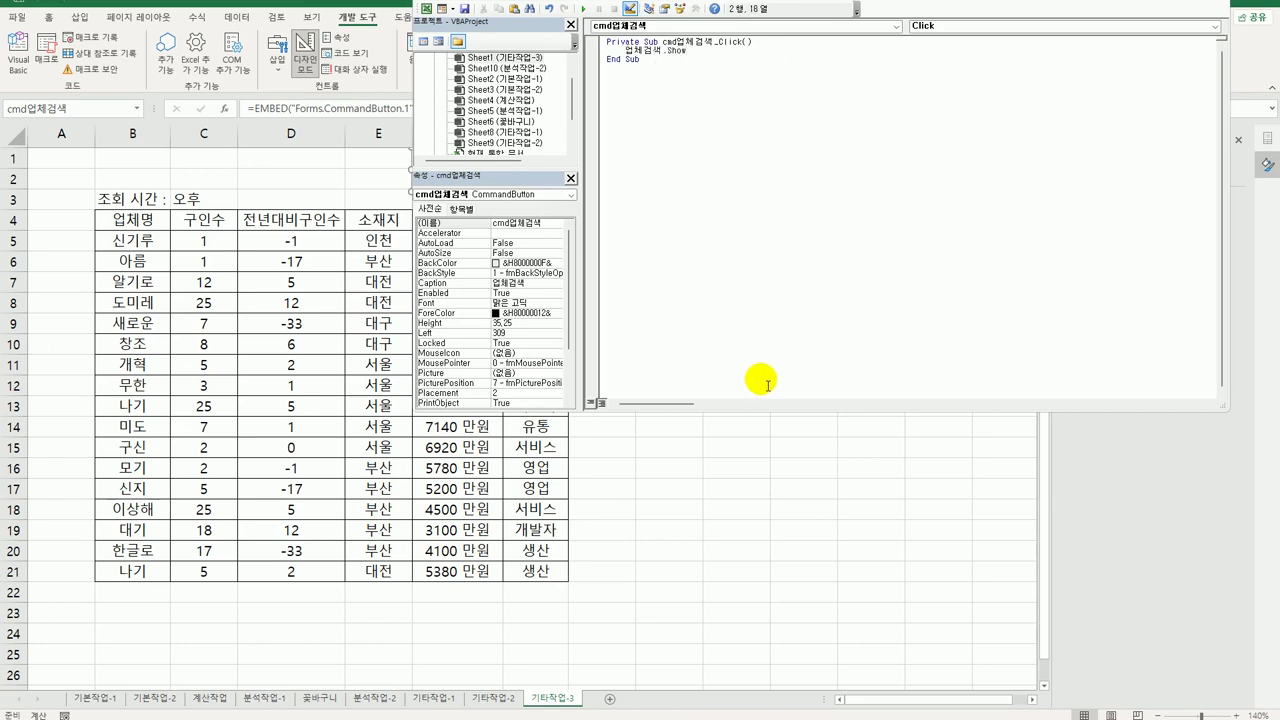
# Open the code of the 업체검색 form and create its UserForm_Initialize procedure.
pyautogui.moveTo(570, 101); pyautogui.dragTo(570, 126)
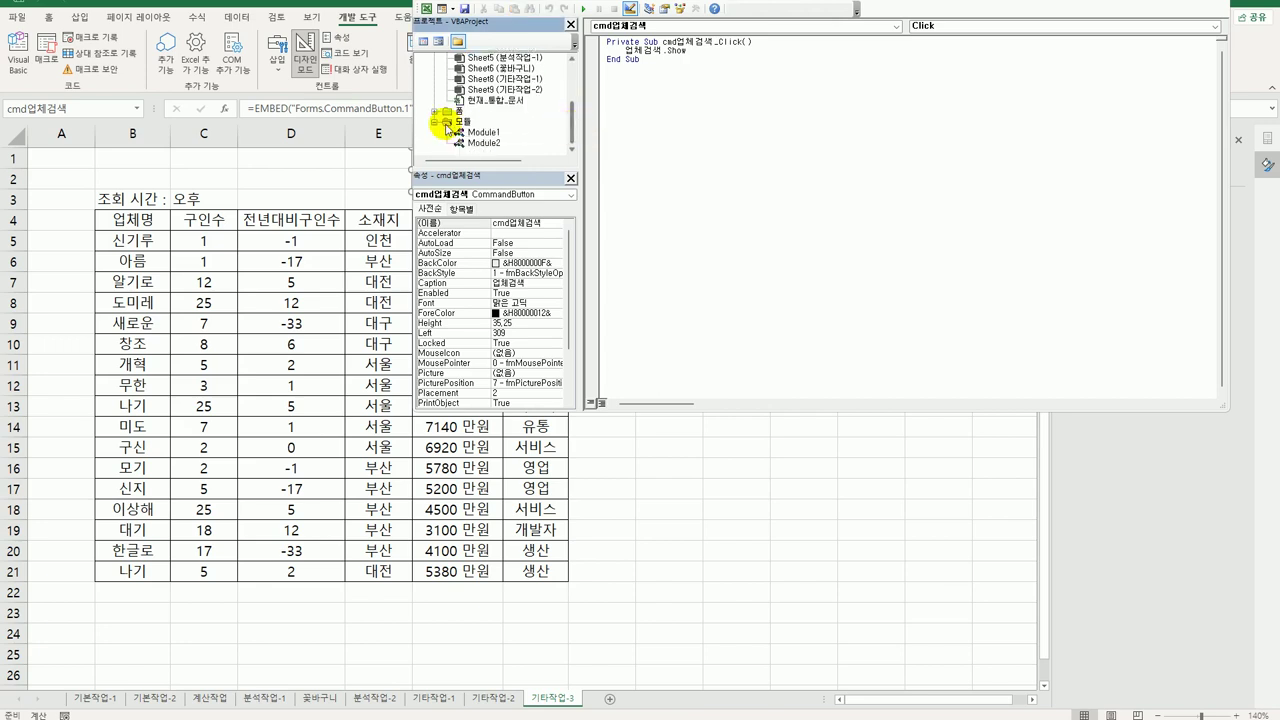
pyautogui.doubleClick(458, 111)
pyautogui.click(483, 121)
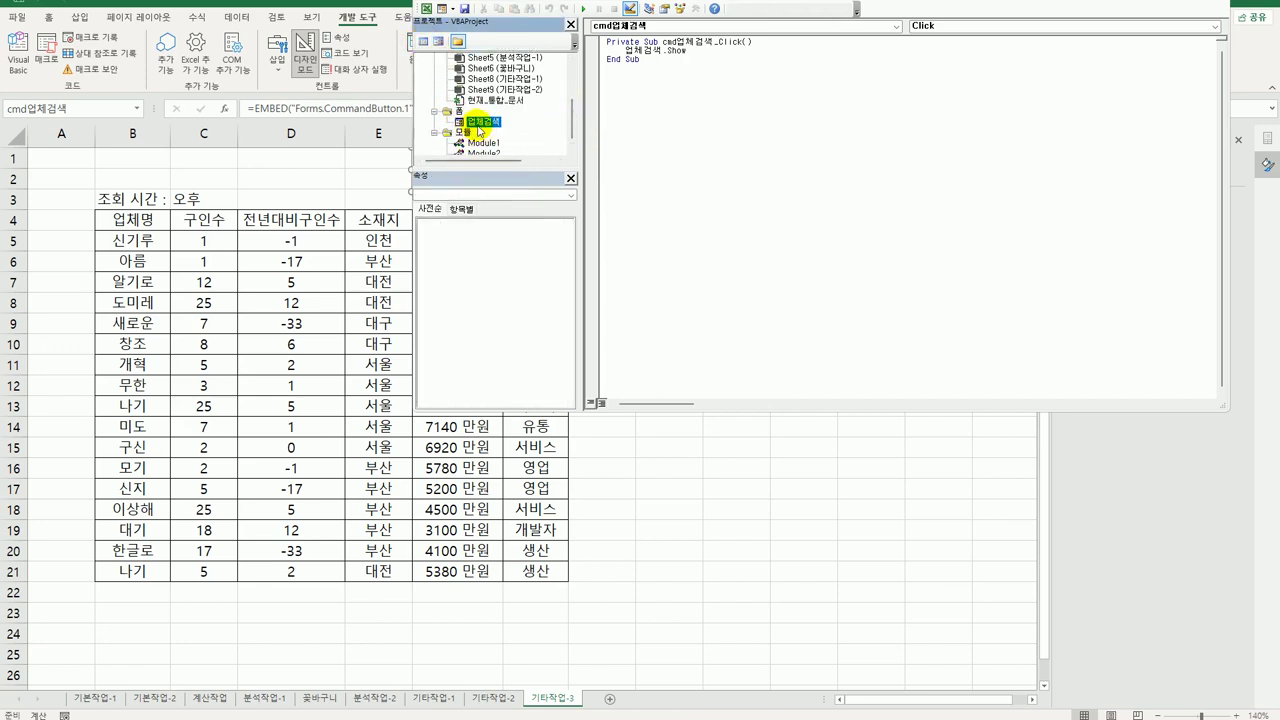
pyautogui.doubleClick(481, 123)
pyautogui.click(423, 41)
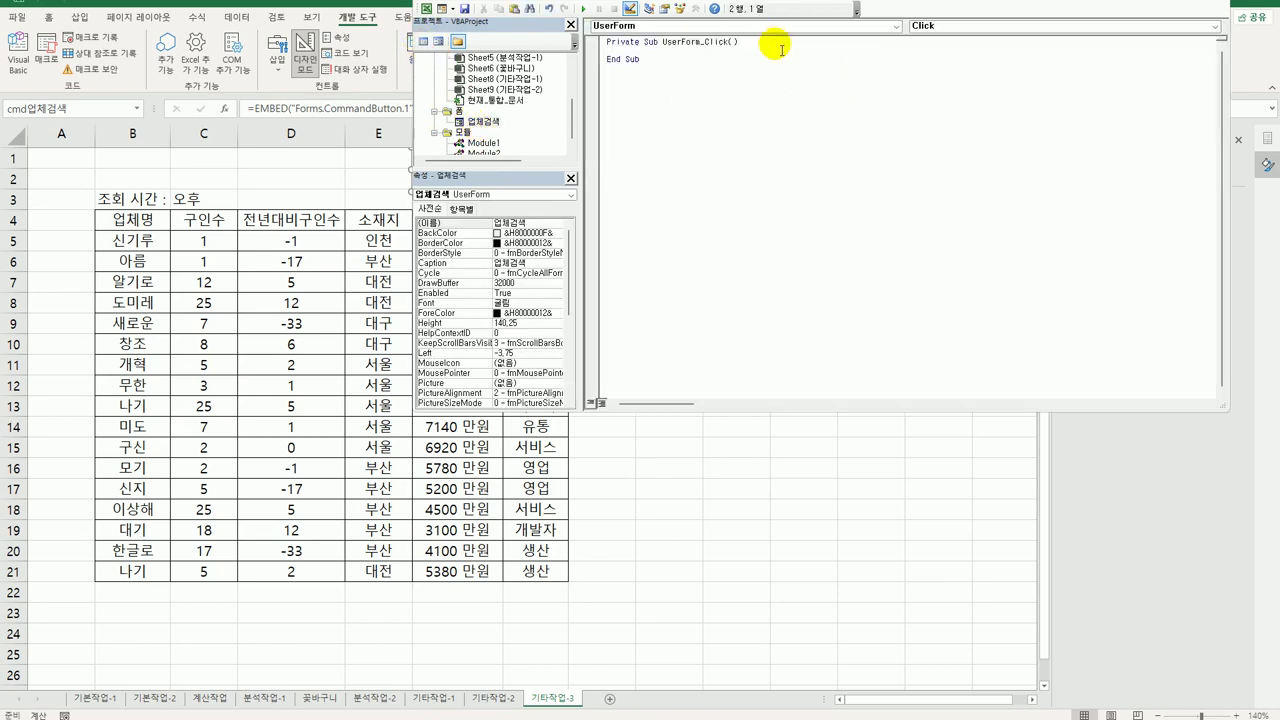
pyautogui.click(963, 25)
pyautogui.click(963, 112)
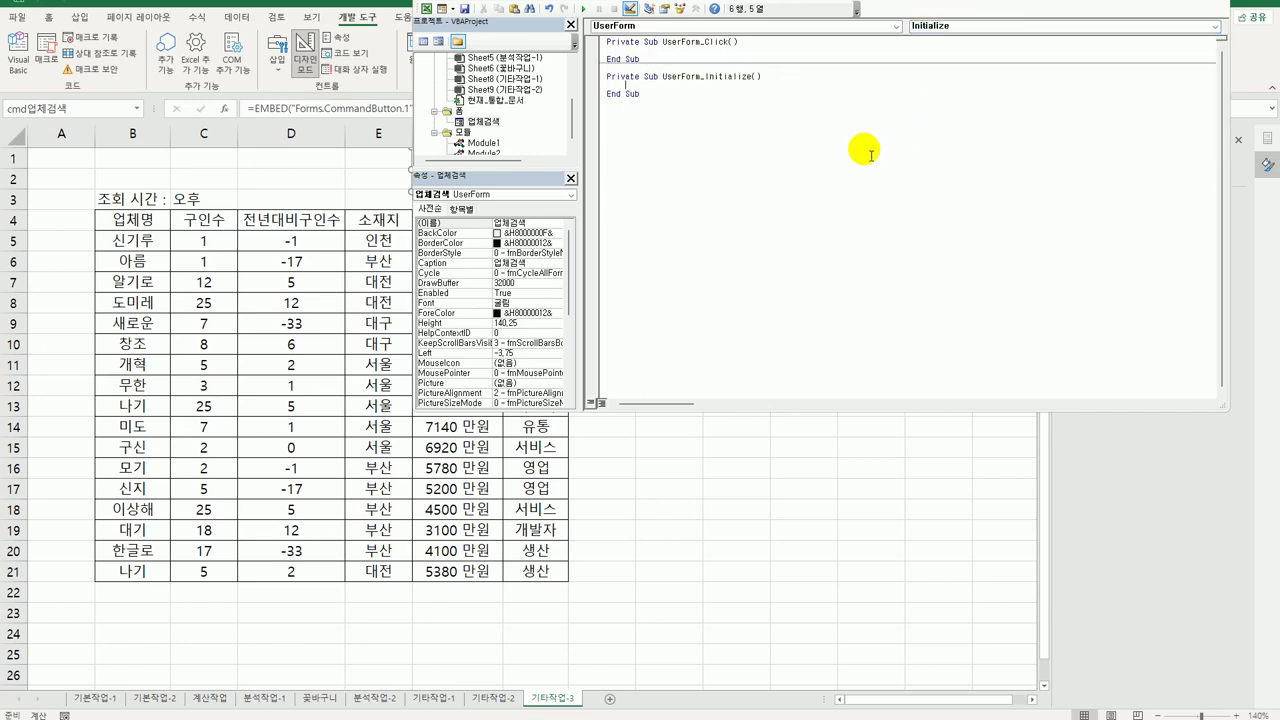
# In UserForm_Initialize, set cmb업체명.RowSource to "B5:B21".
pyautogui.press('Tab')
pyautogui.write('cmb업체명.Row')
pyautogui.write('Source = "B5:B21')
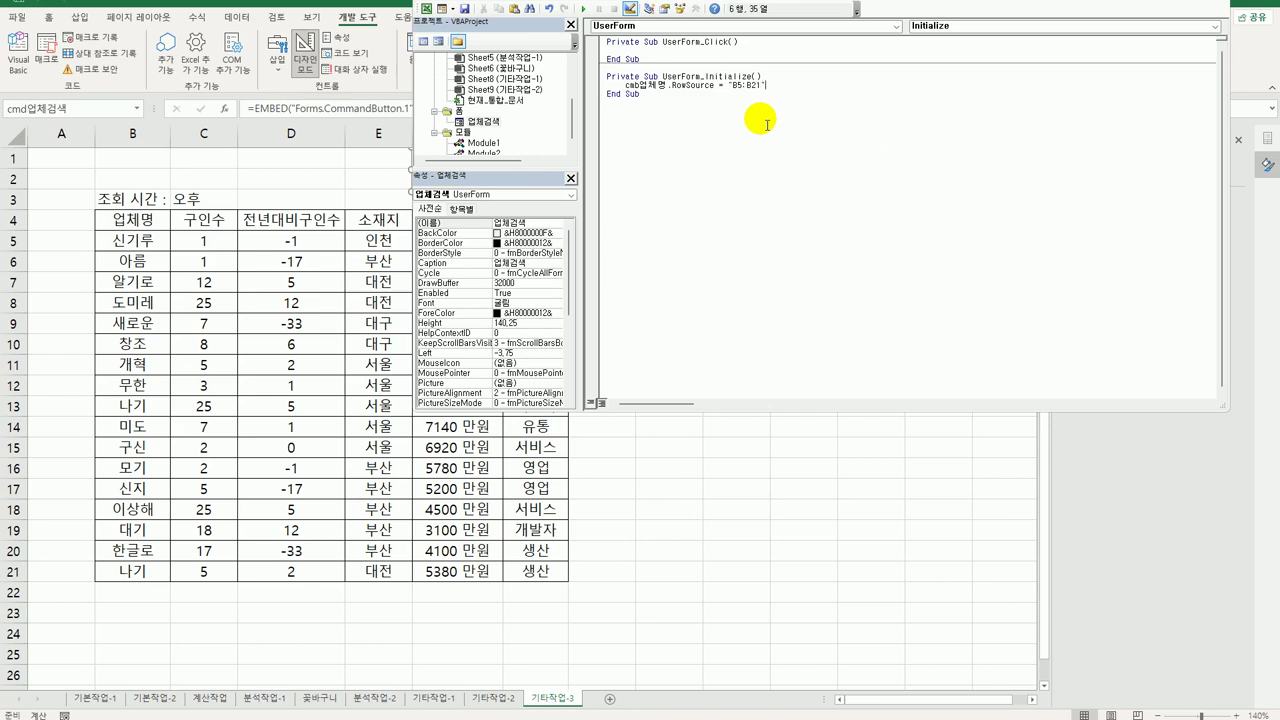
# Open the code of Sheet1 (기타작업-3) and create its Worksheet_Activate procedure.
pyautogui.moveTo(570, 128); pyautogui.dragTo(568, 104)
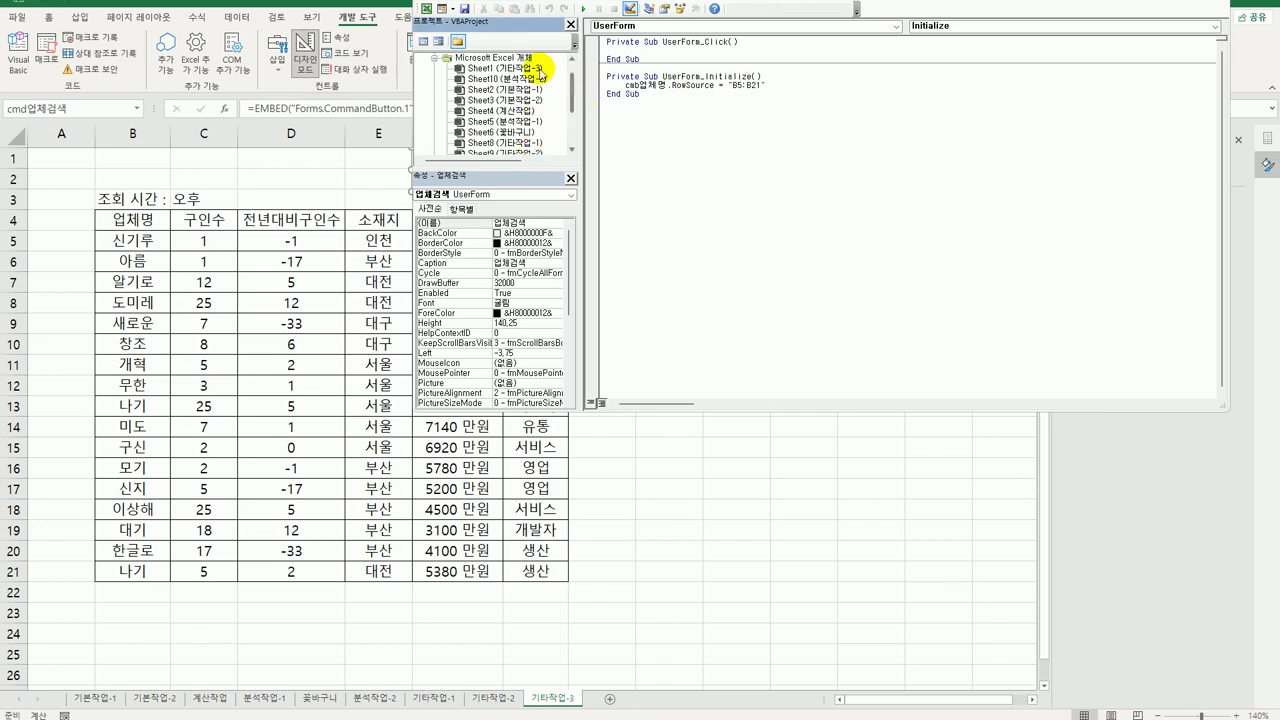
pyautogui.click(538, 68)
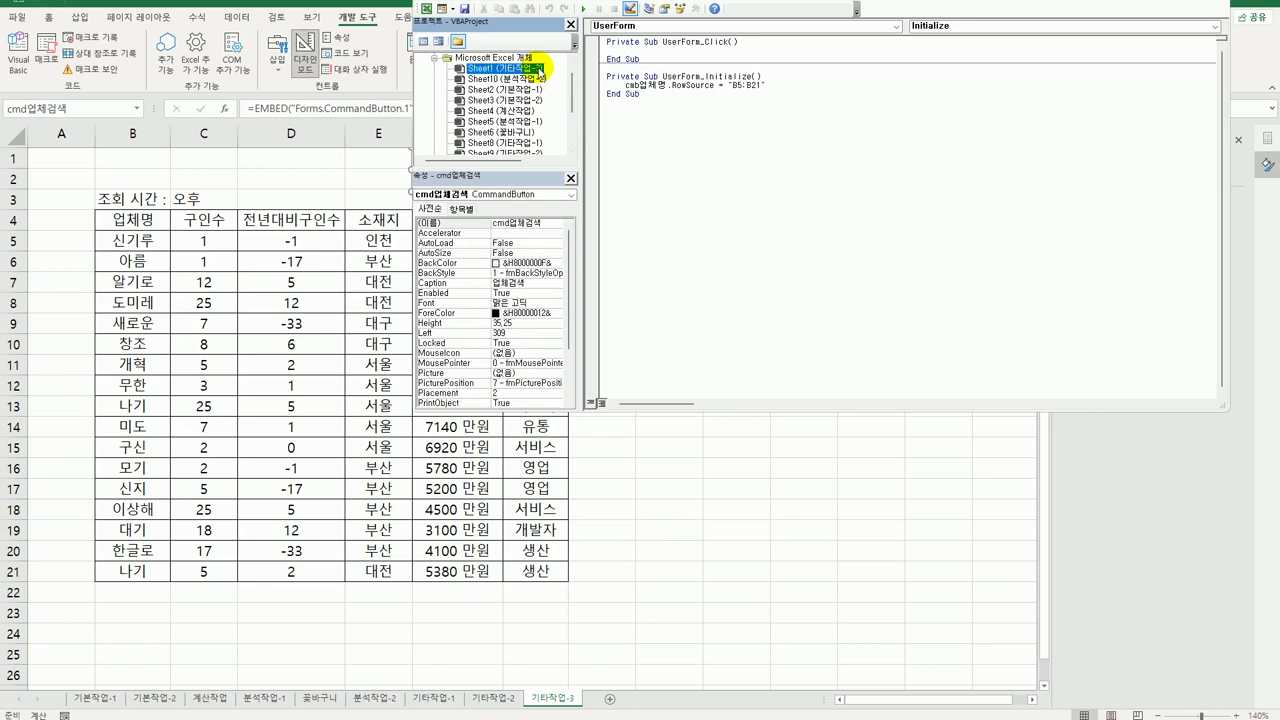
pyautogui.doubleClick(538, 68)
pyautogui.click(652, 27)
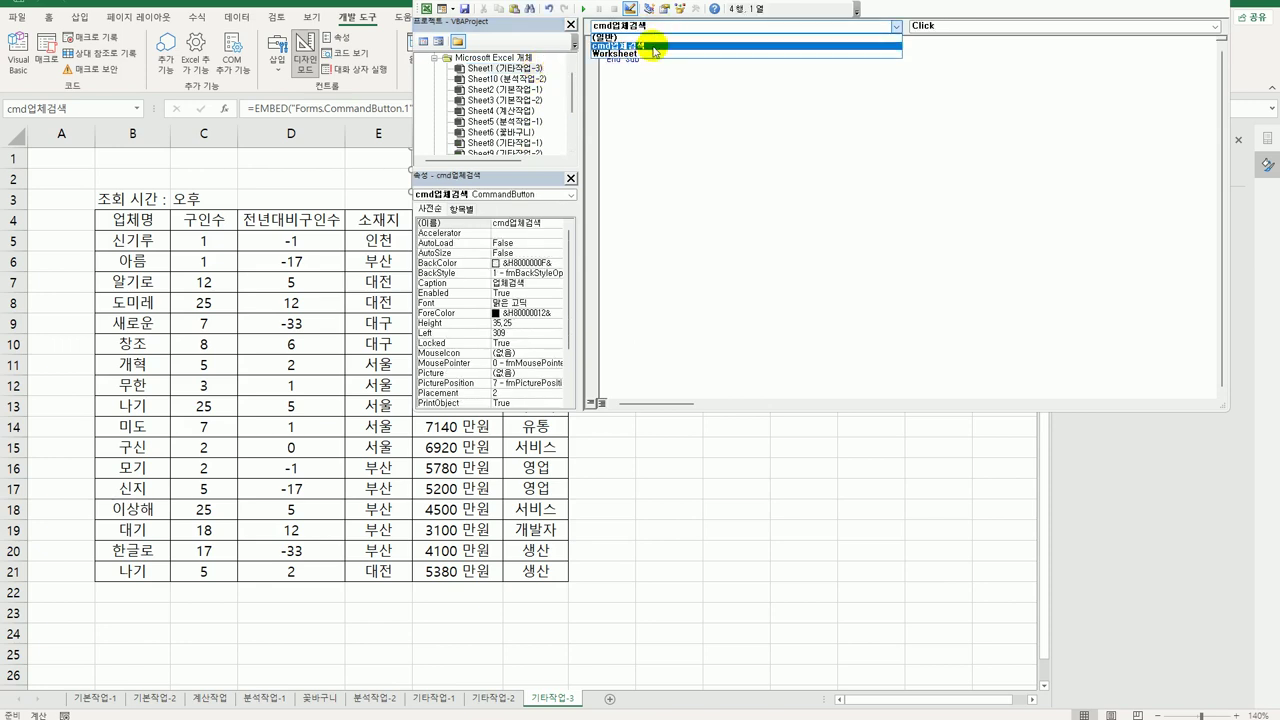
pyautogui.click(653, 53)
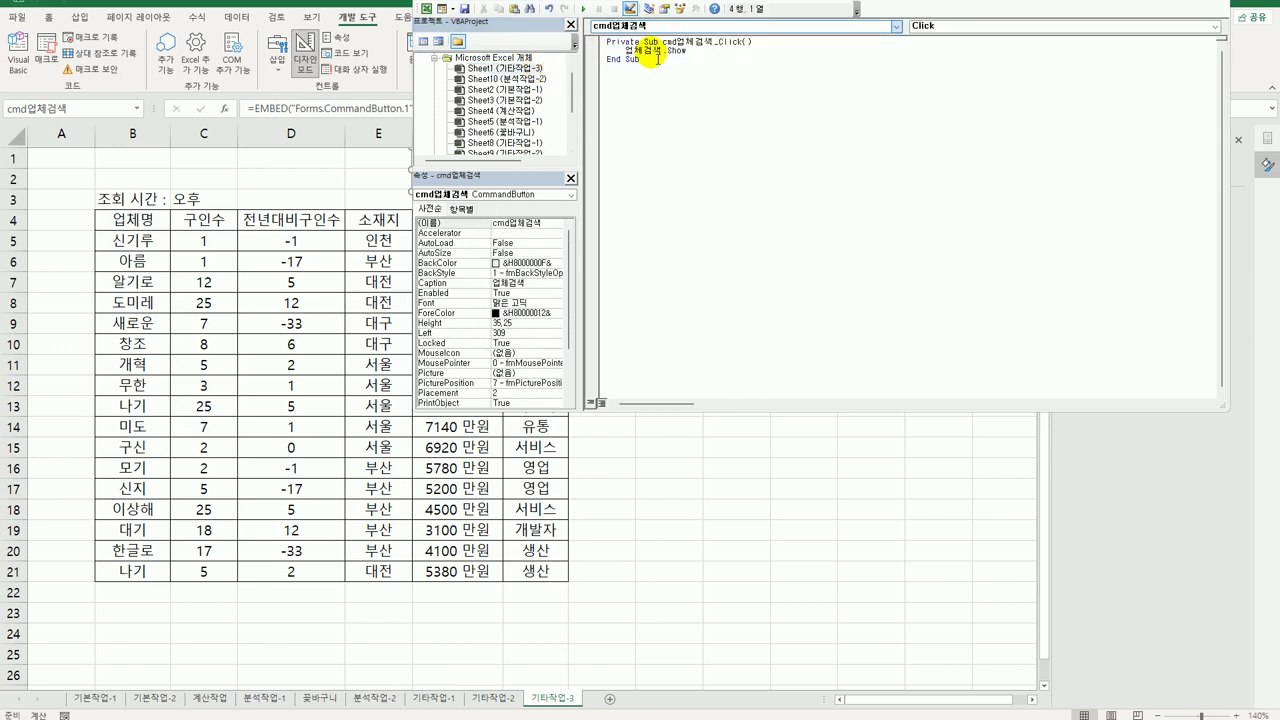
pyautogui.click(932, 27)
pyautogui.click(940, 44)
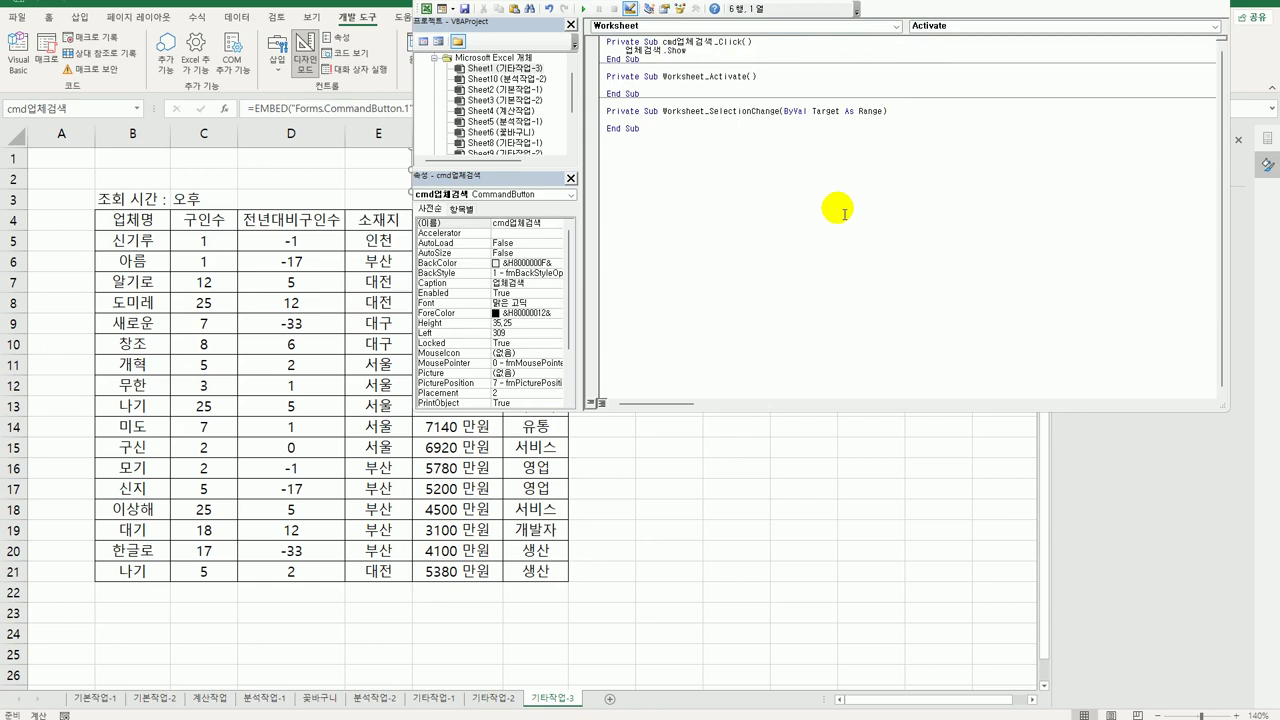
# In Worksheet_Activate, assign "구인 업체 현황" to [B1] and add [B1].Font.Bold = True.
pyautogui.press('Tab')
pyautogui.write('[B1] = "')
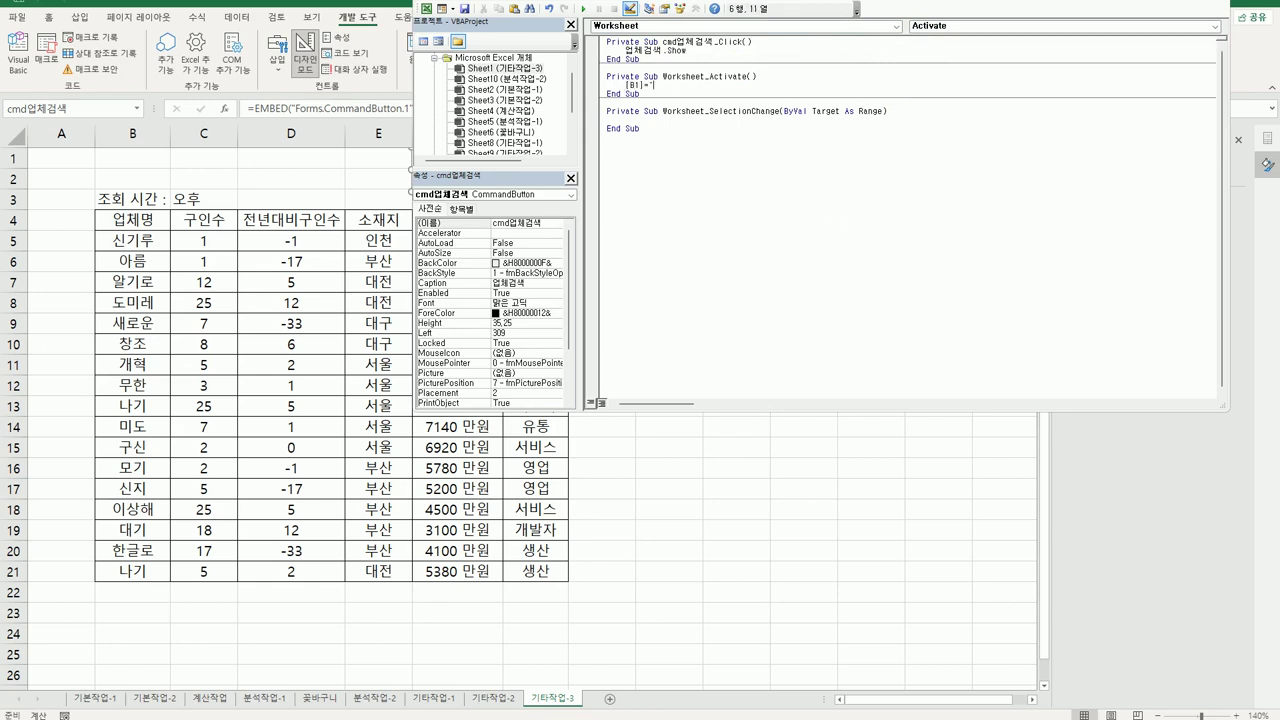
pyautogui.write('구인 업')
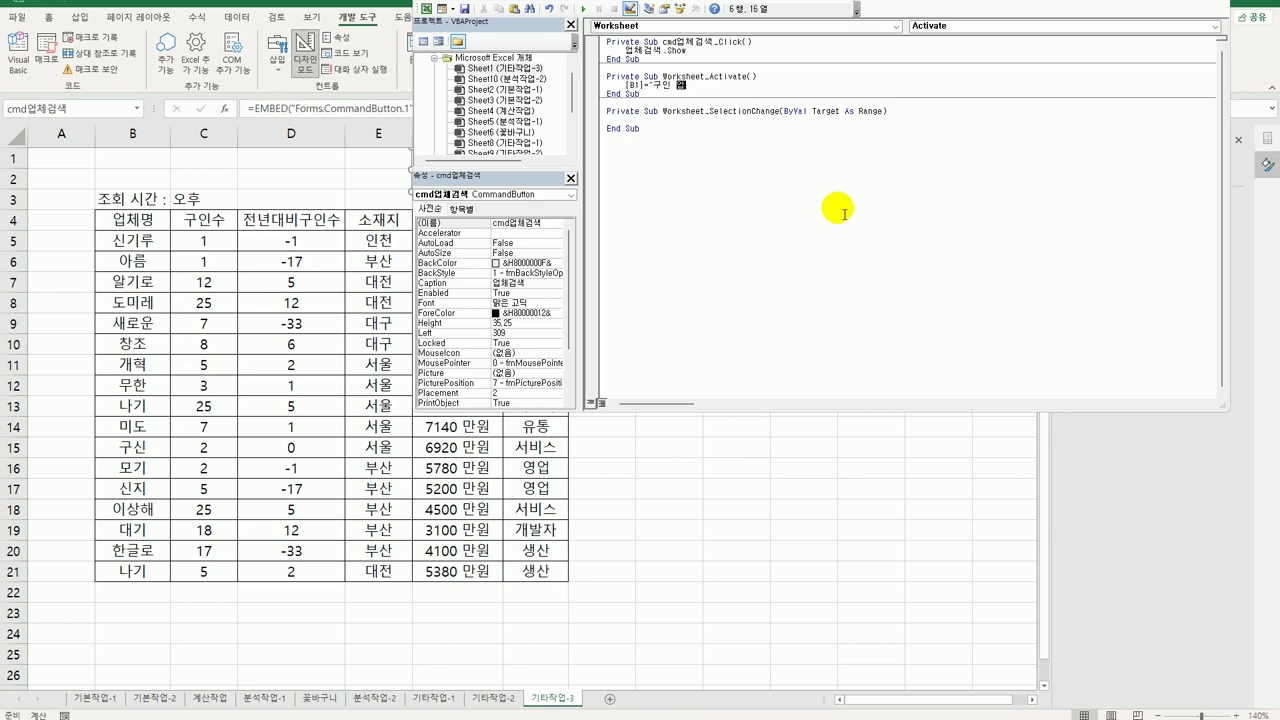
pyautogui.write('체 현황')
pyautogui.press('Return')
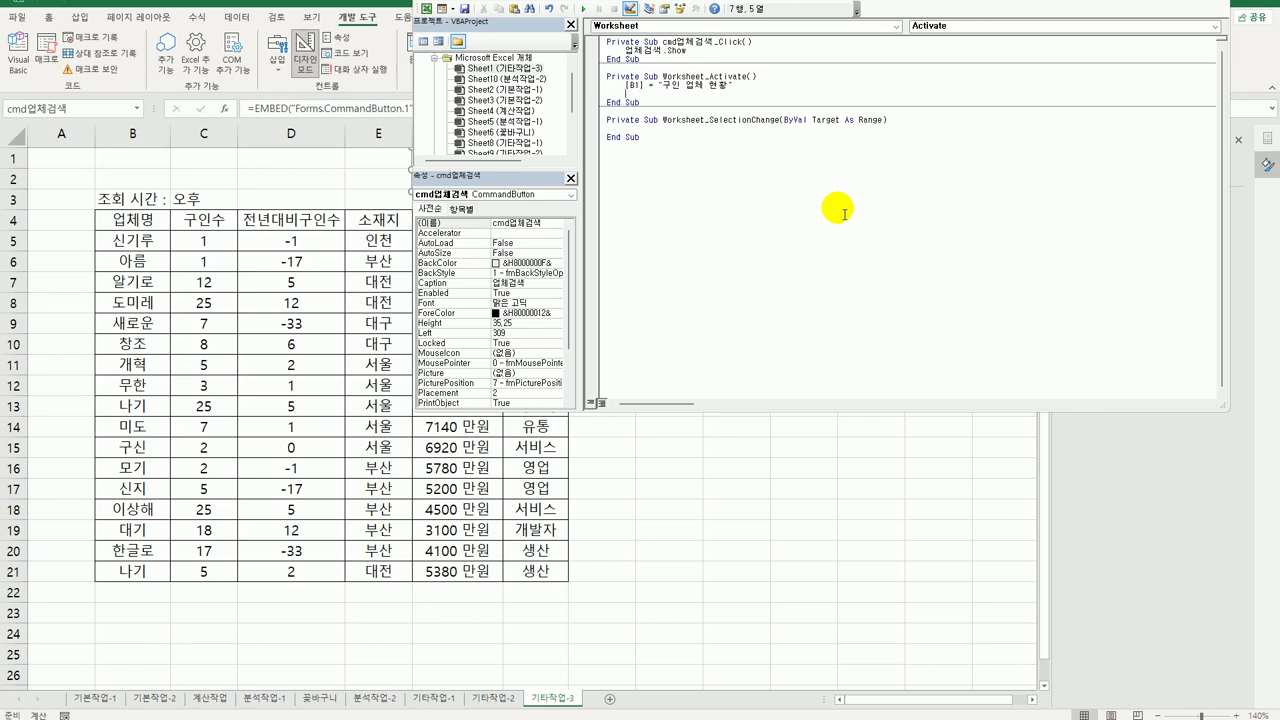
pyautogui.write('[B1].font.bold = true')
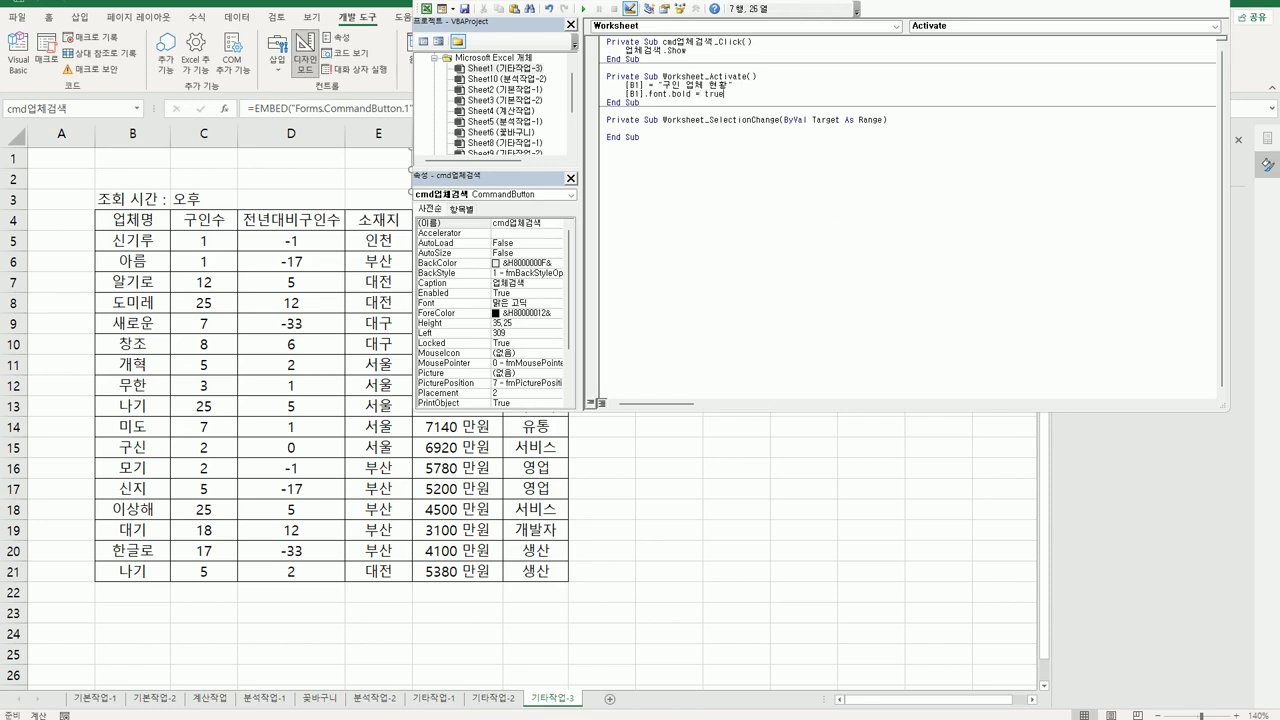
pyautogui.press('Return')
# Duplicate the bold statement on the line below and change the copy to [B1].Font.Italic = True.
pyautogui.hotkey('shift', 'End')
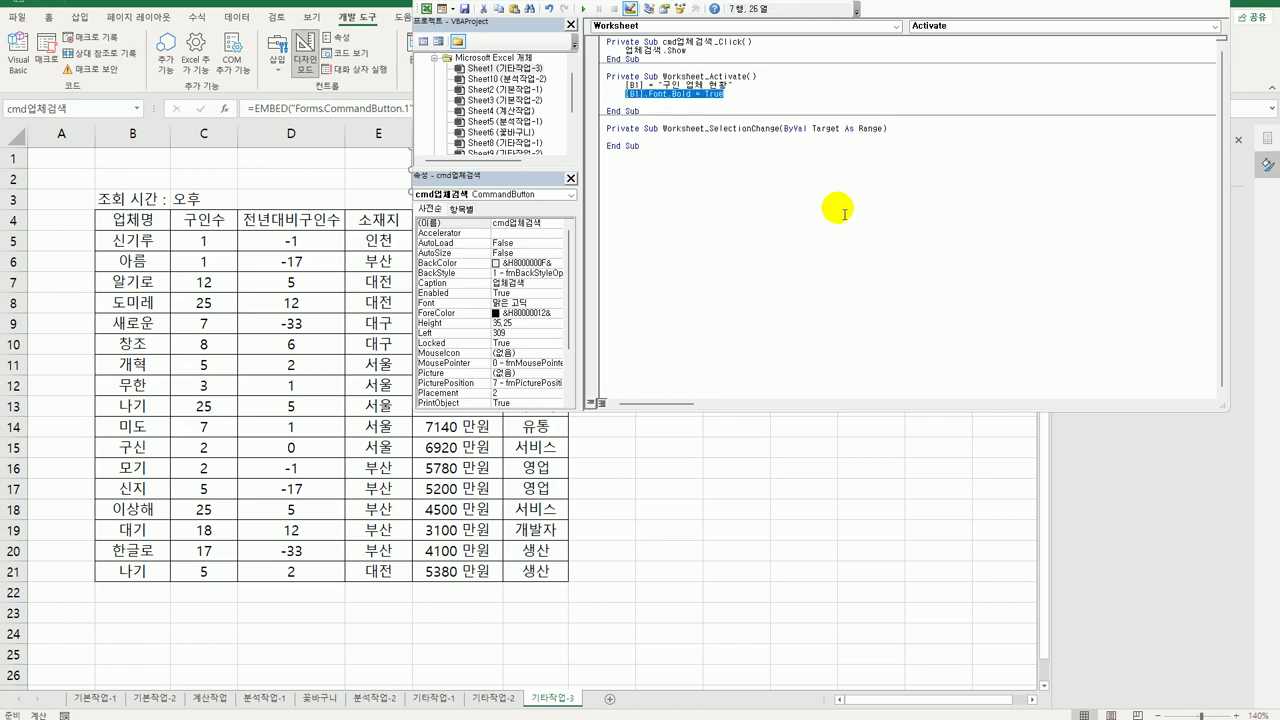
pyautogui.hotkey('ctrl', 'c')
pyautogui.press('Down')
pyautogui.hotkey('ctrl', 'v')
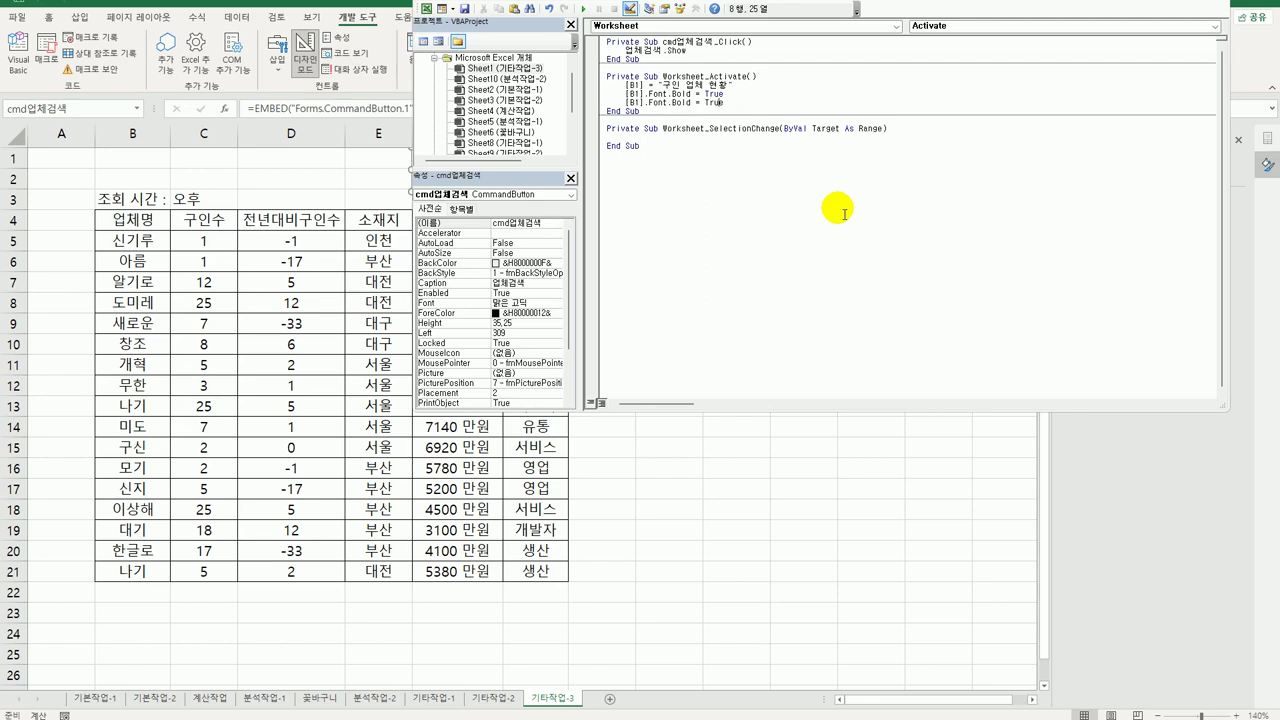
pyautogui.press('Left')
pyautogui.press('Left')
pyautogui.press('Left')
pyautogui.press('Left')
pyautogui.press('Left')
pyautogui.press('Left')
pyautogui.press('Left')
pyautogui.press('Left')
pyautogui.hotkey('shift', 'Right')
pyautogui.hotkey('shift', 'Right')
pyautogui.hotkey('shift', 'Right')
pyautogui.hotkey('shift', 'Right')
pyautogui.write('ITalic')
pyautogui.press('Return')
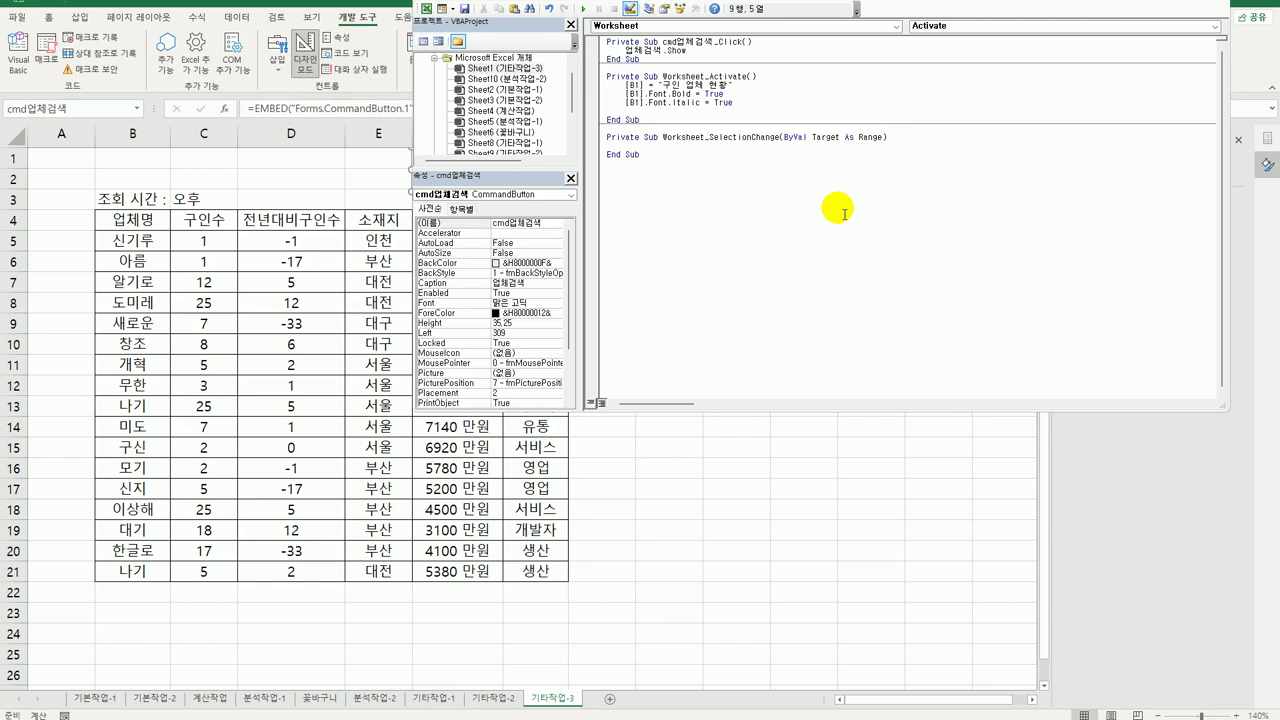
# Paste another copy of the bold statement and change it to [B1].Font.Name = "궁서".
pyautogui.hotkey('ctrl', 'v')
pyautogui.press('Left')
pyautogui.press('Left')
pyautogui.press('Left')
pyautogui.press('Left')
pyautogui.press('Left')
pyautogui.press('Left')
pyautogui.press('Left')
pyautogui.press('Left')
pyautogui.press('Left')
pyautogui.hotkey('shift', 'Right')
pyautogui.hotkey('shift', 'Right')
pyautogui.hotkey('shift', 'Right')
pyautogui.hotkey('shift', 'Right')
pyautogui.write('name')
pyautogui.hotkey('shift', 'Left')
pyautogui.hotkey('shift', 'Left')
pyautogui.hotkey('shift', 'Left')
pyautogui.hotkey('shift', 'Left')
pyautogui.write('"궁서"')
pyautogui.press('Return')
# Paste the bold statement below the font name line and change it to [B1].Font.Size = 12.
pyautogui.hotkey('ctrl', 'v')
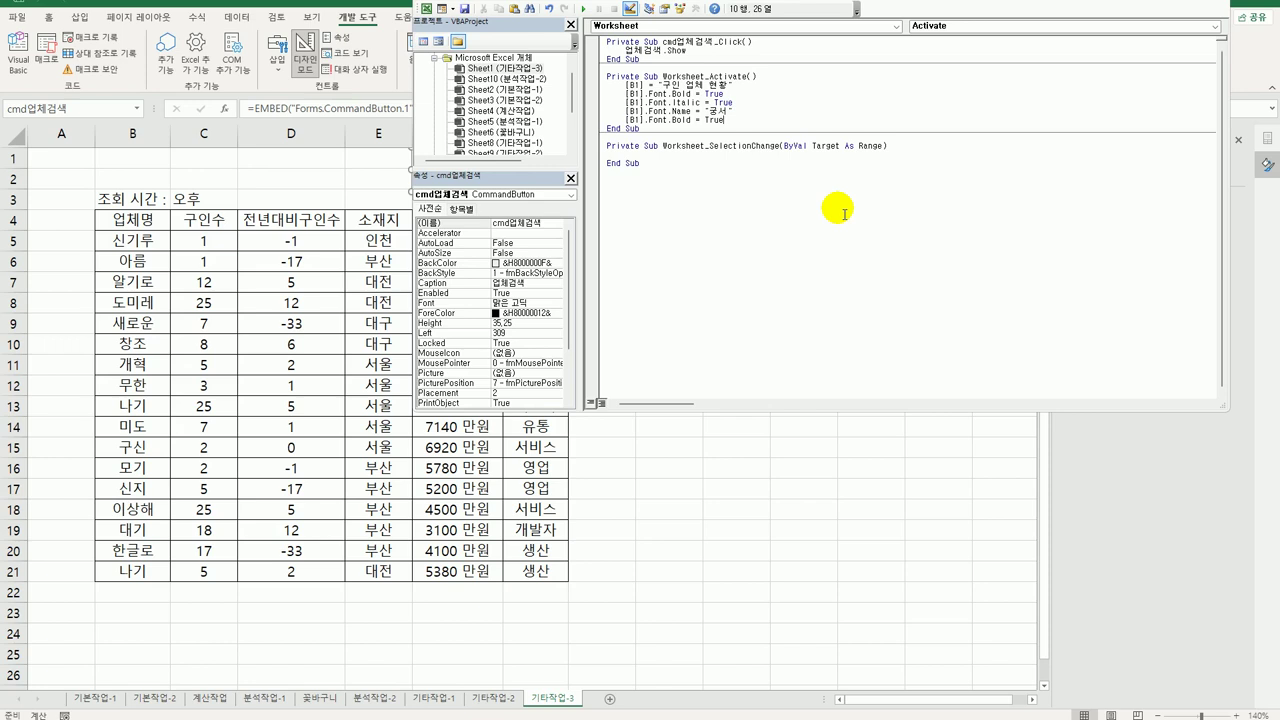
pyautogui.hotkey('shift', 'Left')
pyautogui.hotkey('shift', 'Left')
pyautogui.hotkey('shift', 'Left')
pyautogui.hotkey('shift', 'Left')
pyautogui.write('ㅕ')
pyautogui.press('BackSpace')
pyautogui.press('Hangul')
pyautogui.write('size')
pyautogui.press('End')
pyautogui.hotkey('shift', 'Left')
pyautogui.hotkey('shift', 'Left')
pyautogui.hotkey('shift', 'Left')
pyautogui.hotkey('shift', 'Left')
pyautogui.write('12')
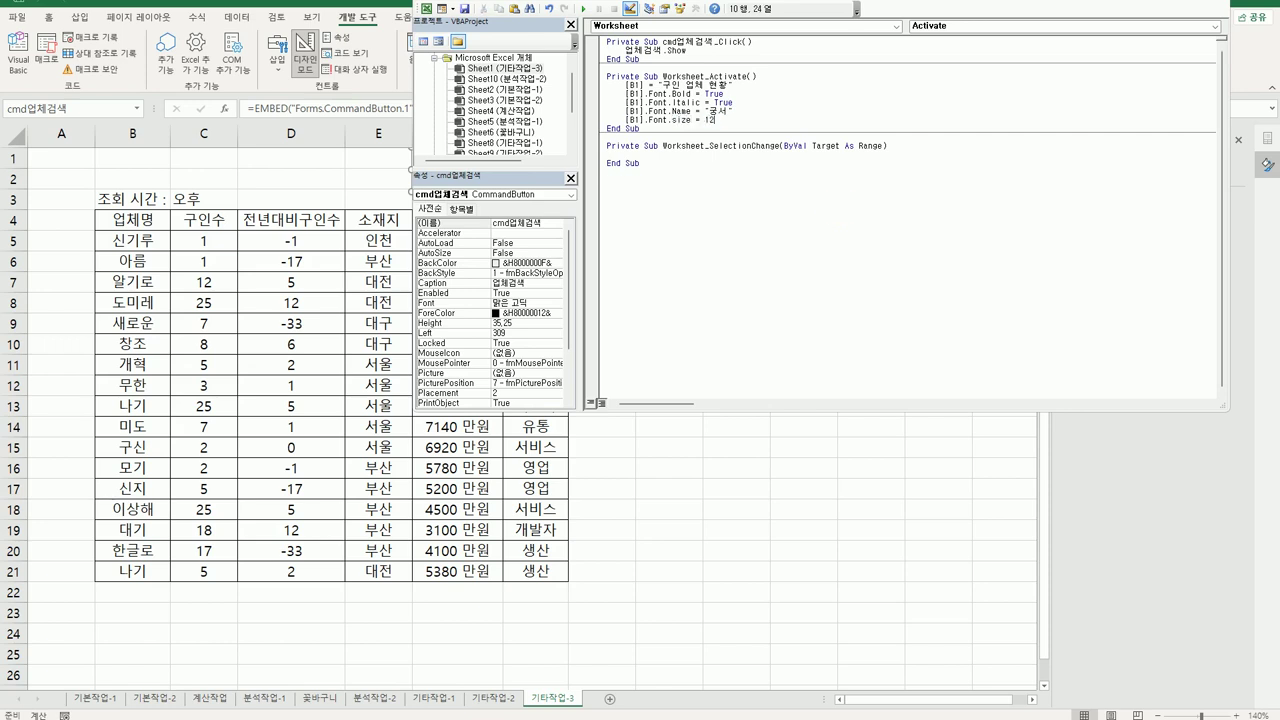
pyautogui.press('Return')
# Paste the bold statement below the font size line and change it to [B1].Font.Color = vbBlue.
pyautogui.hotkey('ctrl', 'v')
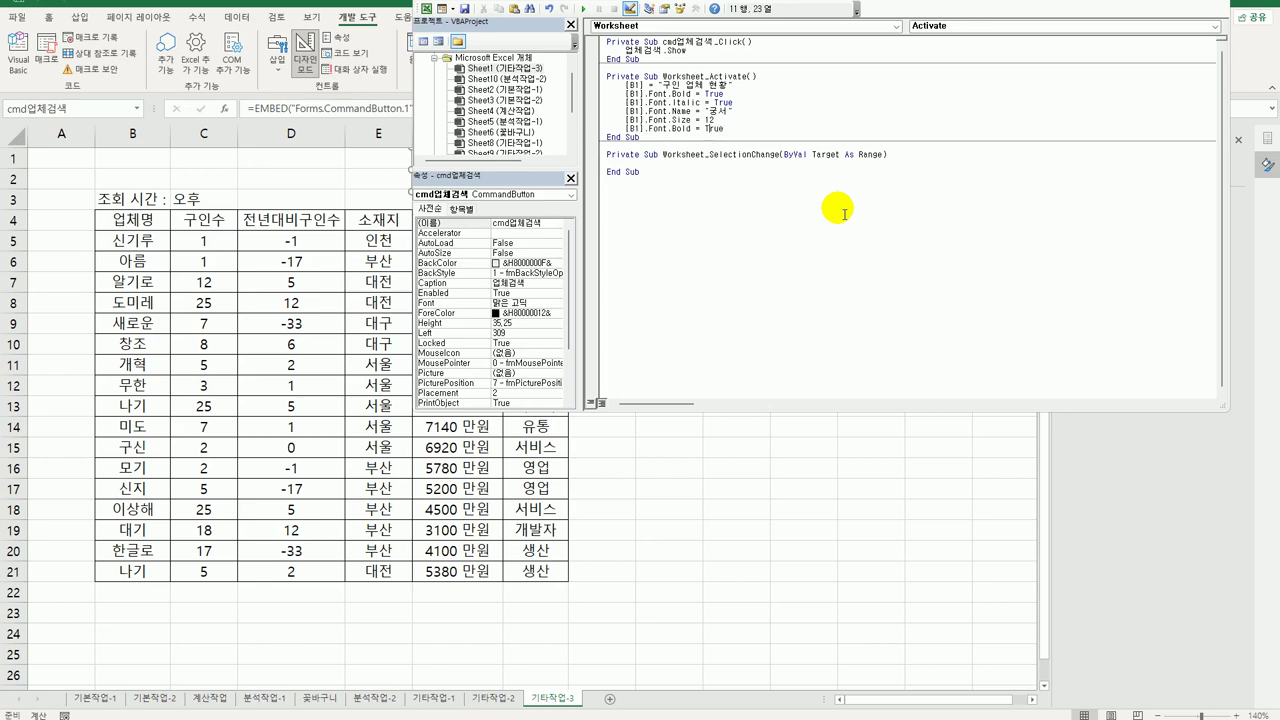
pyautogui.press('BackSpace')
pyautogui.press('BackSpace')
pyautogui.press('BackSpace')
pyautogui.press('BackSpace')
pyautogui.write('color')
pyautogui.press('End')
pyautogui.hotkey('shift', 'Left')
pyautogui.hotkey('shift', 'Left')
pyautogui.hotkey('shift', 'Left')
pyautogui.hotkey('shift', 'Left')
pyautogui.write('vbBlue')
pyautogui.press('Down')
# Open the 업체검색 form's design and create the click procedure of its 종료 button.
pyautogui.moveTo(575, 95); pyautogui.dragTo(574, 143)
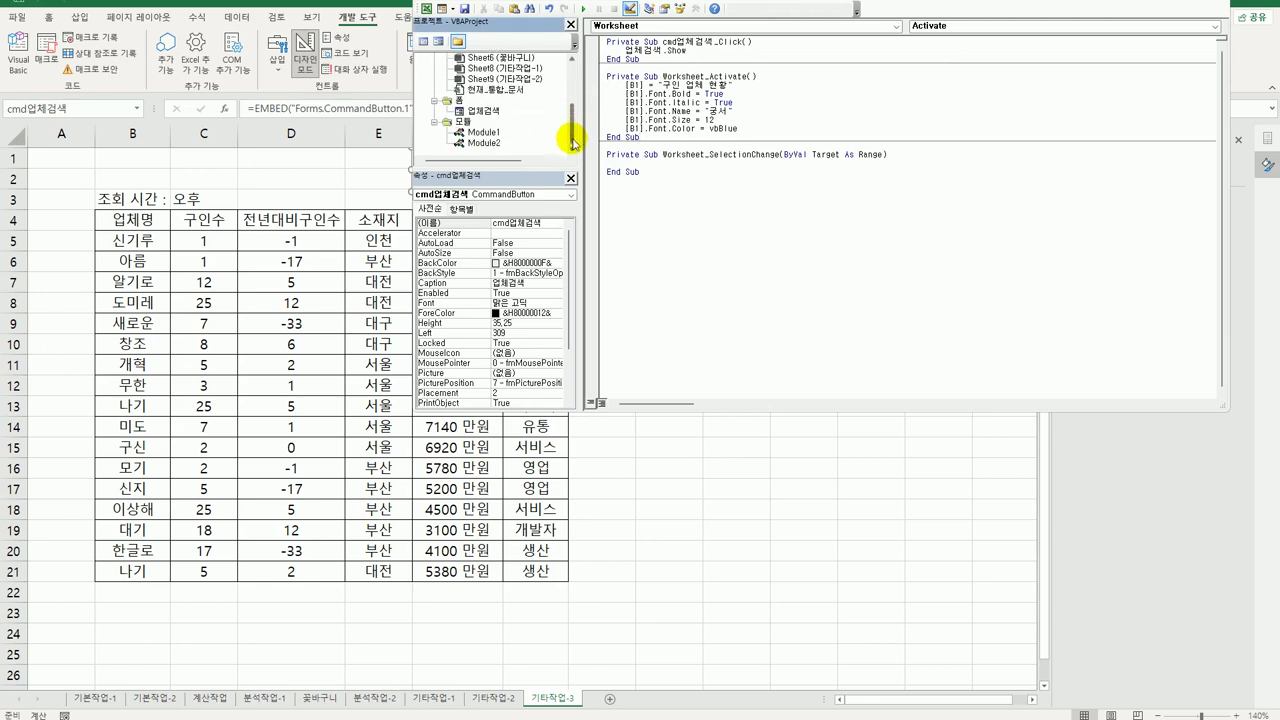
pyautogui.doubleClick(486, 111)
pyautogui.click(855, 126)
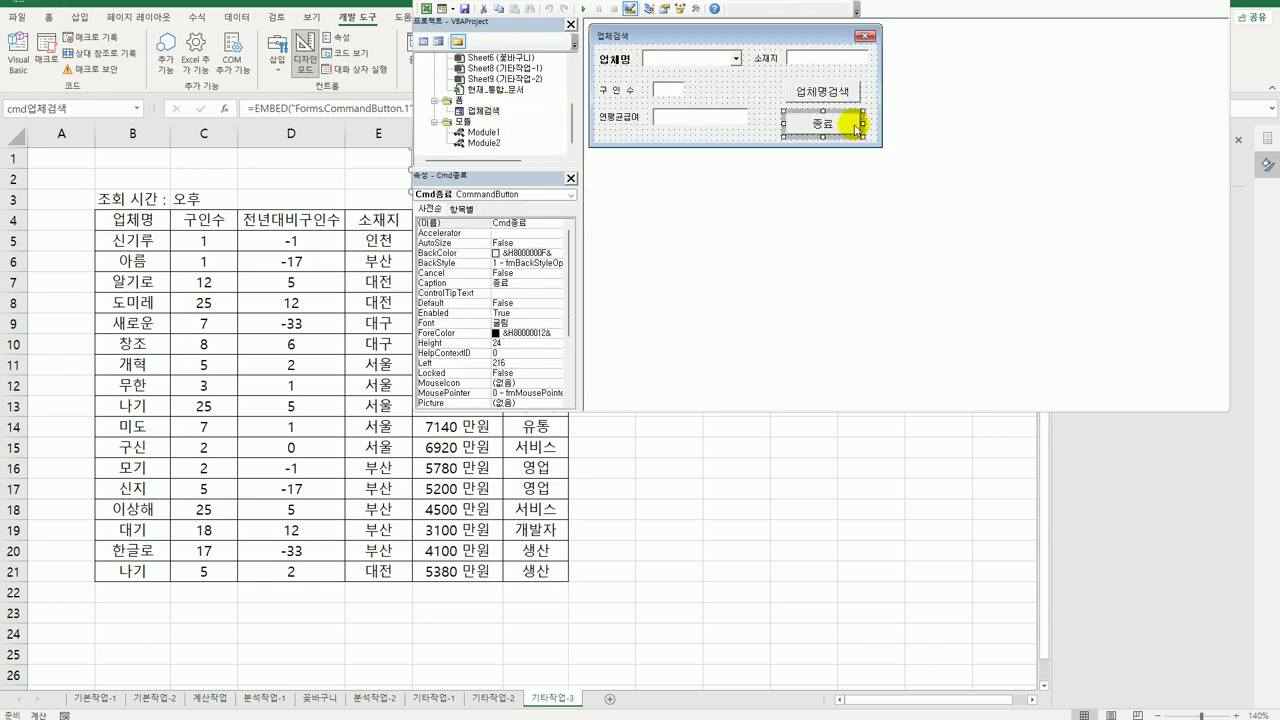
pyautogui.doubleClick(856, 127)
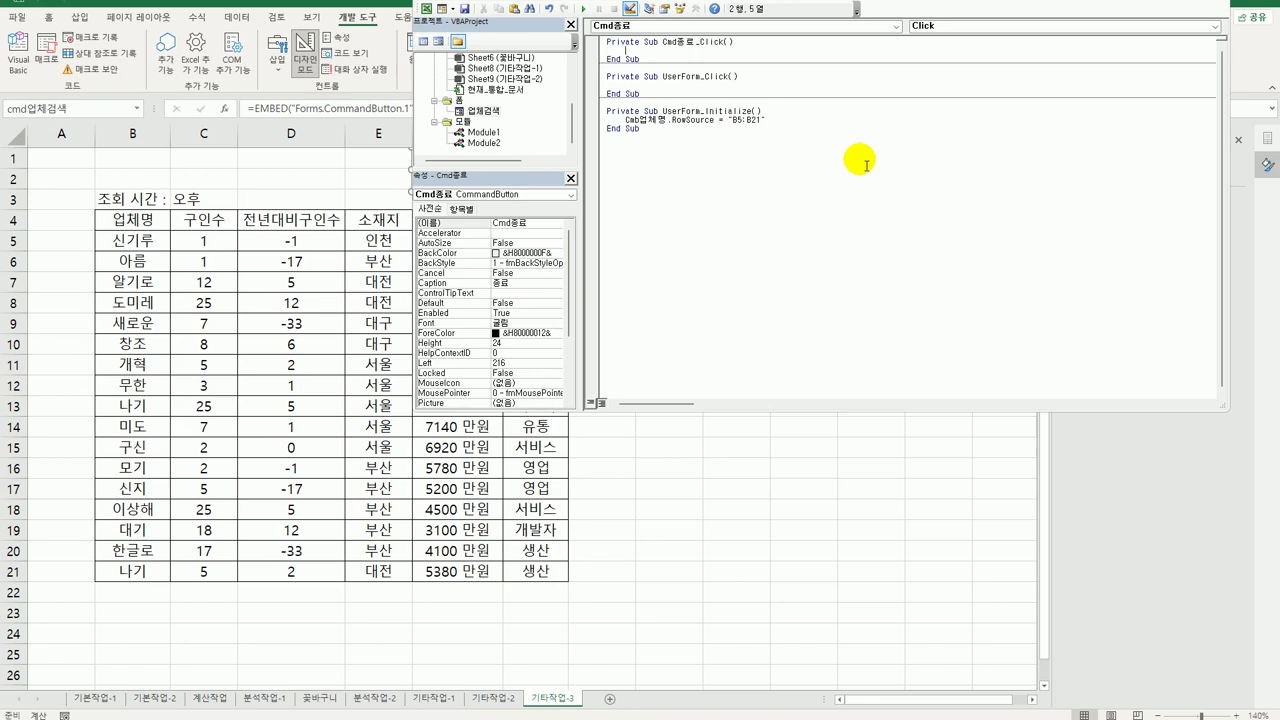
# In Cmd종료_Click, write the condition If Time <= 0.5 Then with [C3] = "오전" as its branch.
pyautogui.press('Tab')
pyautogui.write('if time <')
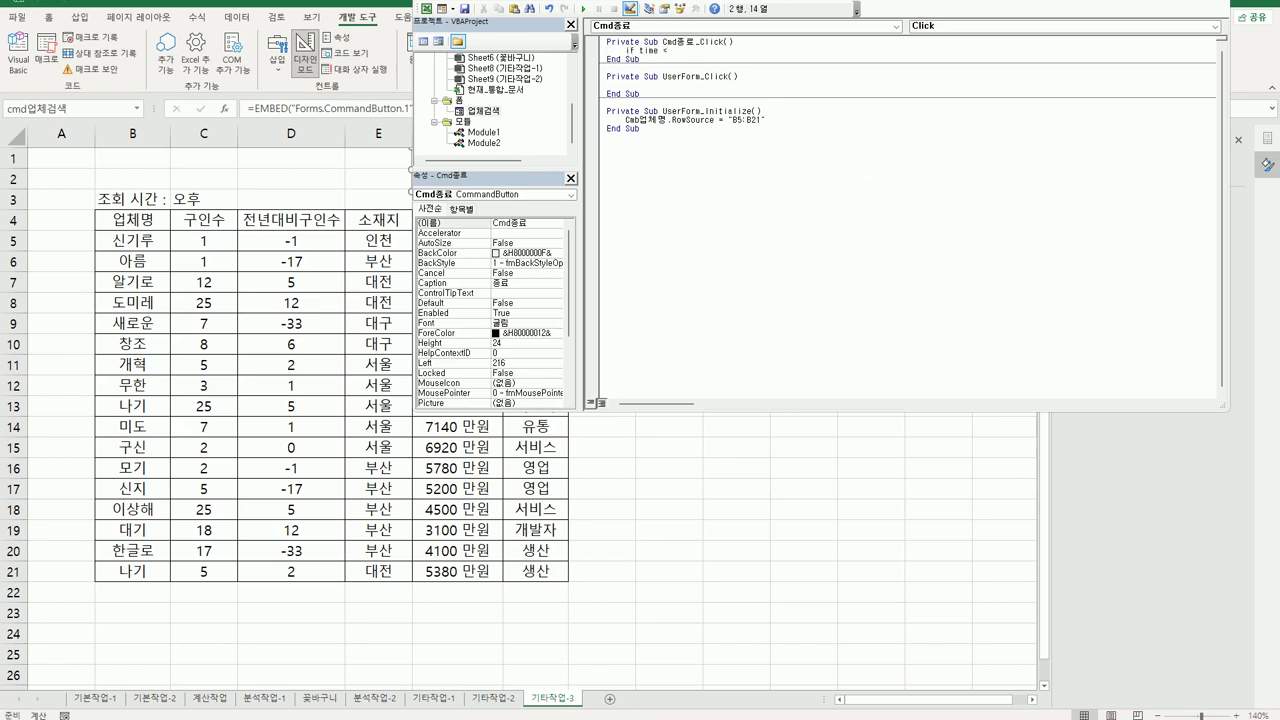
pyautogui.write(' = 0.')
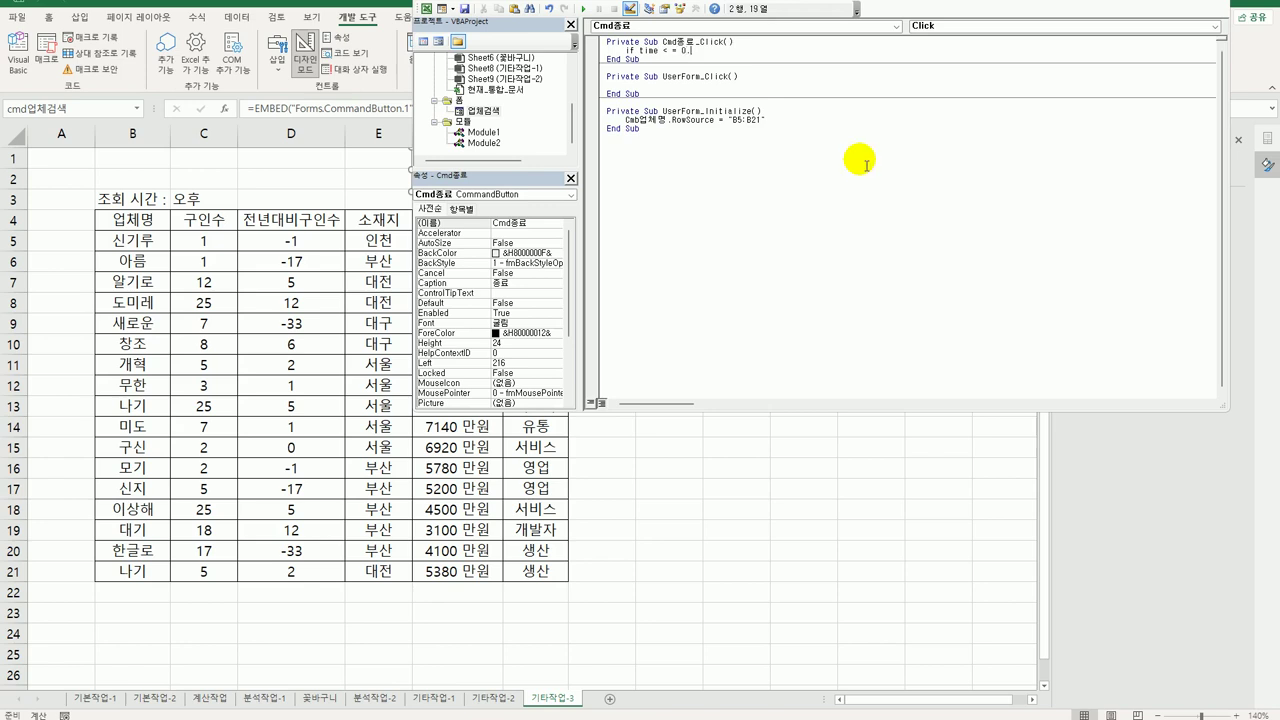
pyautogui.write('5 then')
pyautogui.press('Return')
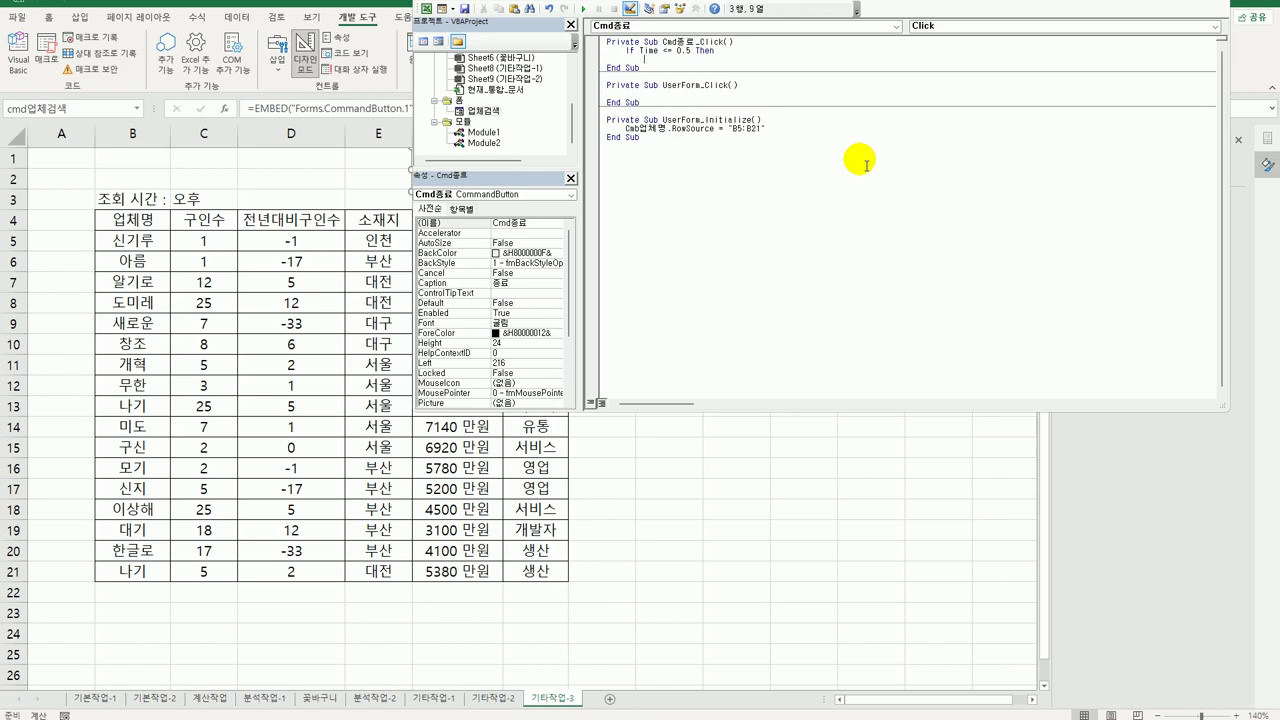
pyautogui.write('[')
pyautogui.write('C3]=')
pyautogui.write('"오후')
pyautogui.write('"오전')
pyautogui.press('Return')
pyautogui.press('BackSpace')
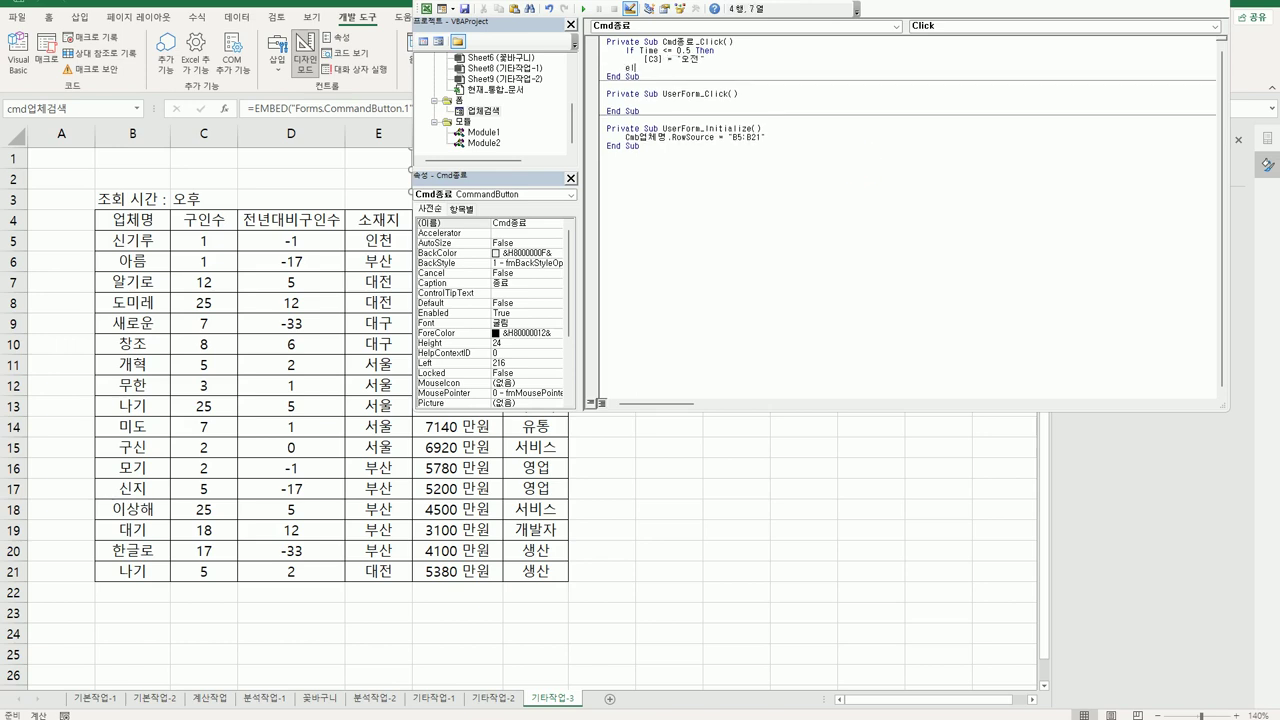
# Add an Else branch with [C3] = "오후" and close the block with End If.
pyautogui.write('Else')
pyautogui.hotkey('shift', 'End')
pyautogui.press('Down')
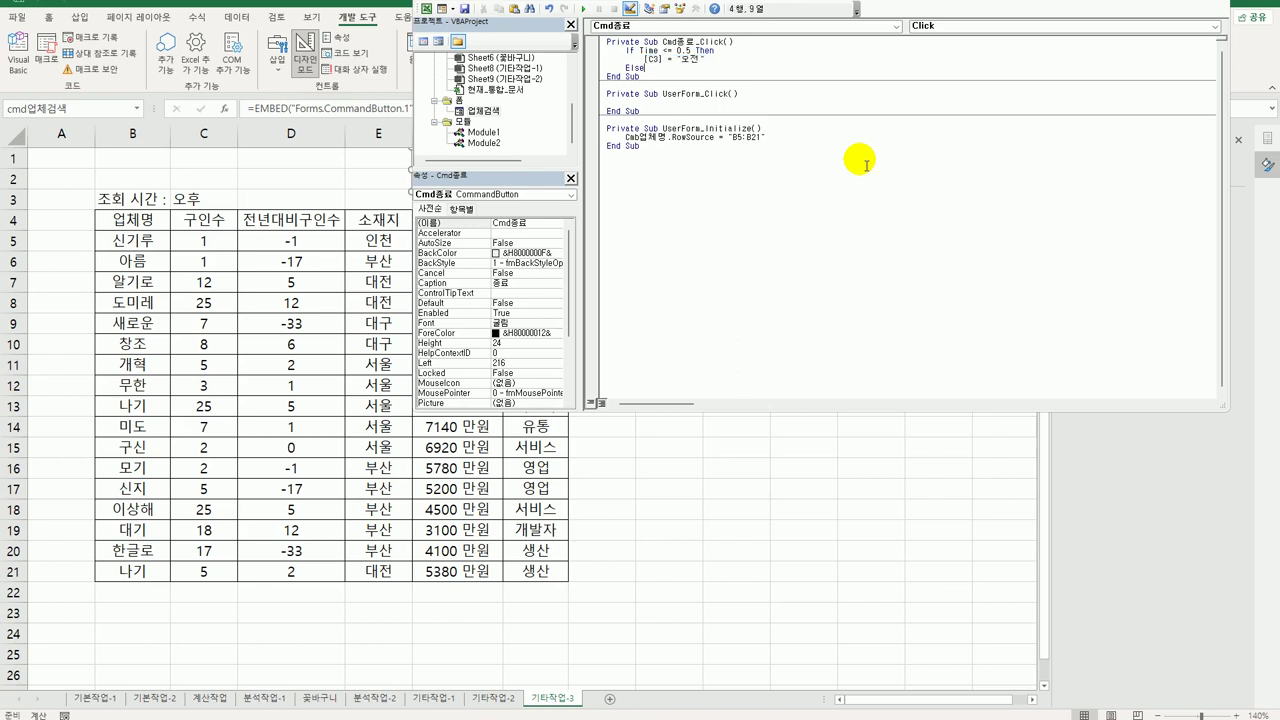
pyautogui.press('Return')
pyautogui.press('Tab')
pyautogui.write('[C3] = "오후')
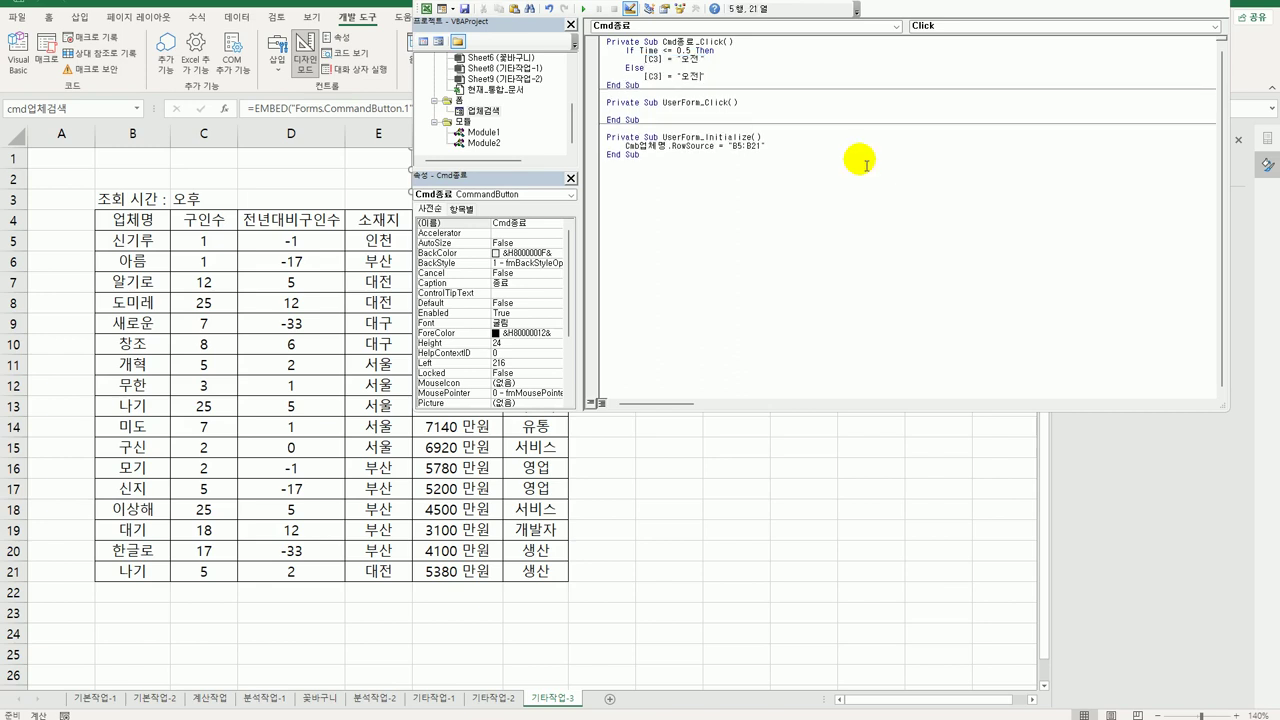
pyautogui.press('Left')
pyautogui.press('Return')
pyautogui.press('BackSpace')
pyautogui.write('end if')
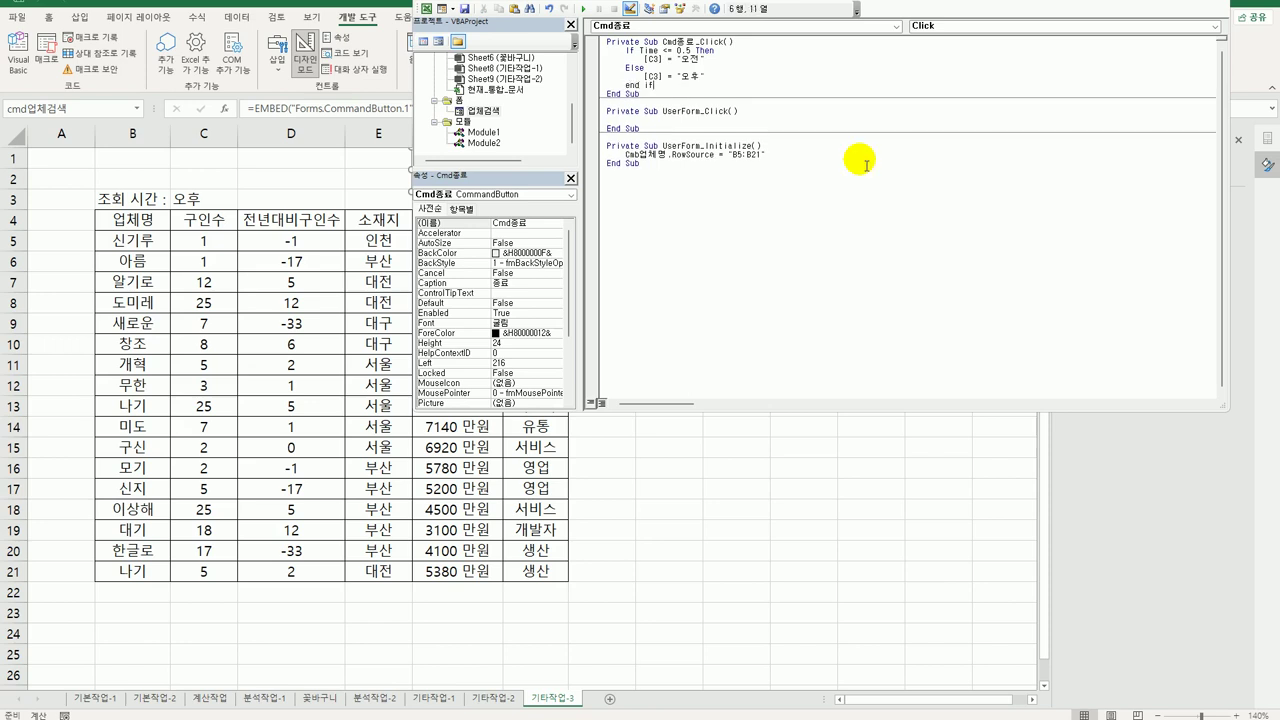
# Below End If in Cmd종료_Click, add MsgBox "현재 조회 시간은 " & Time & "입니다.".
pyautogui.press('Return')
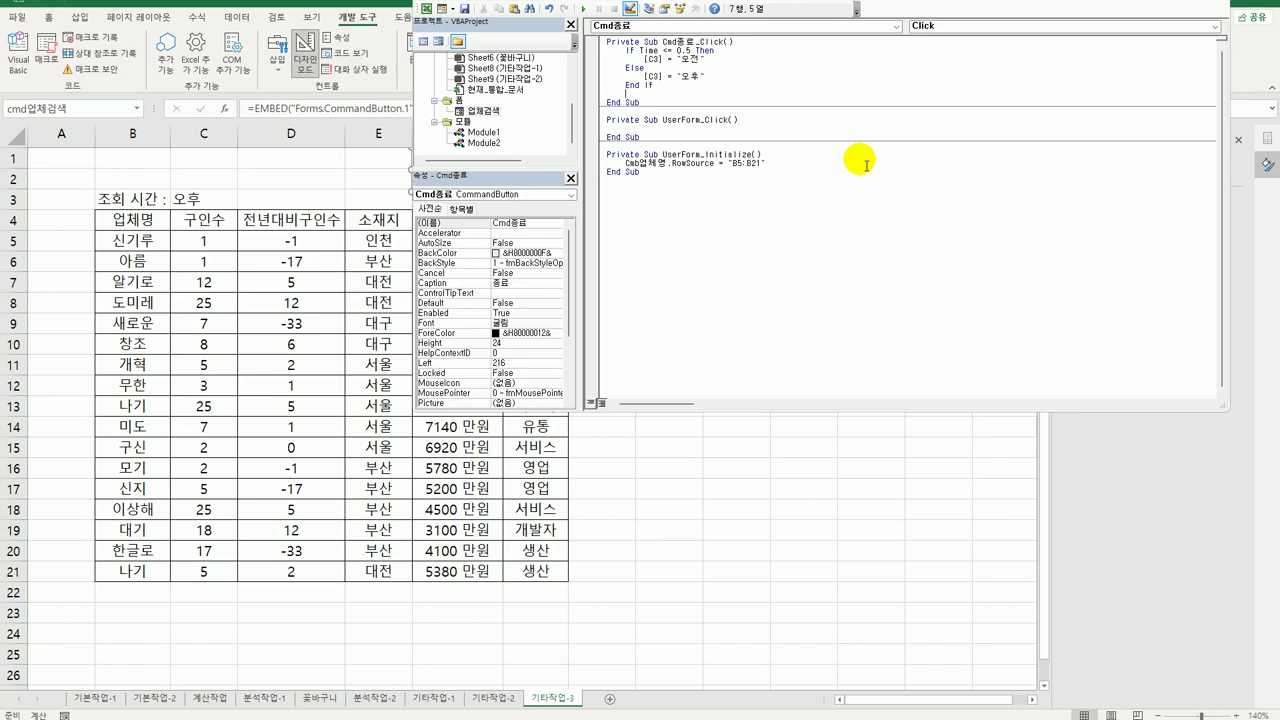
pyautogui.press('Return')
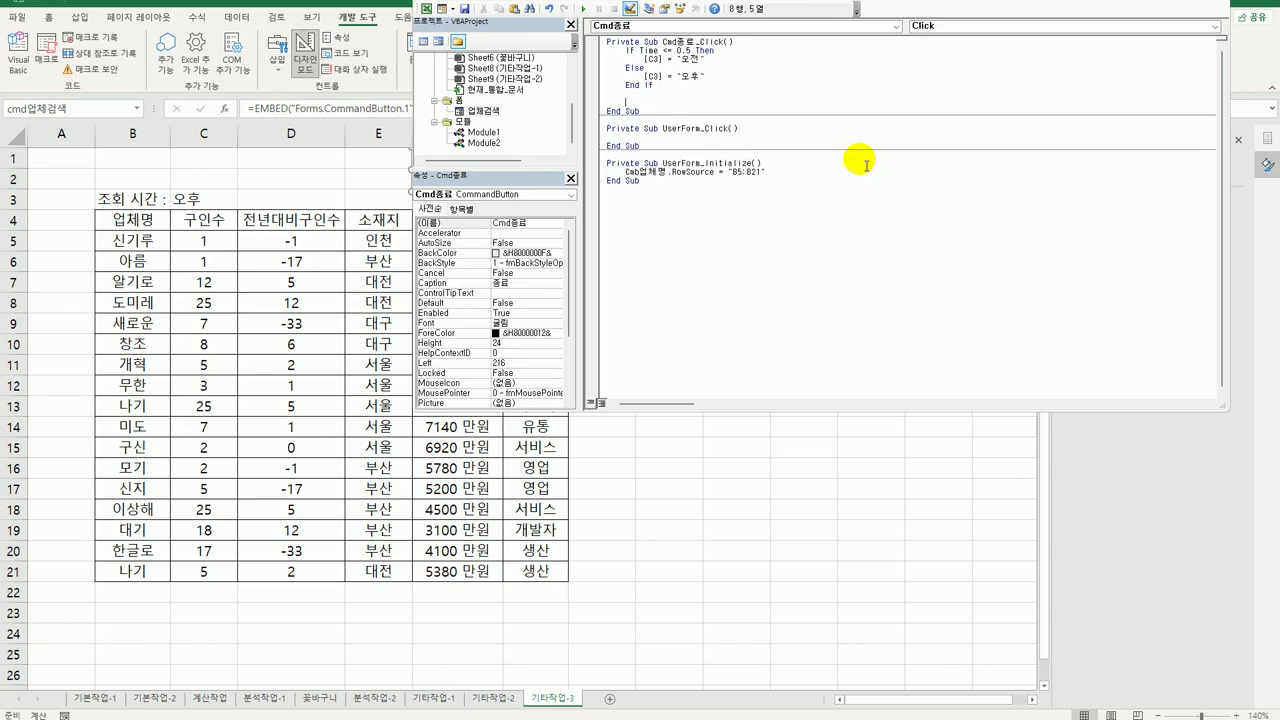
pyautogui.write('msgbox ')
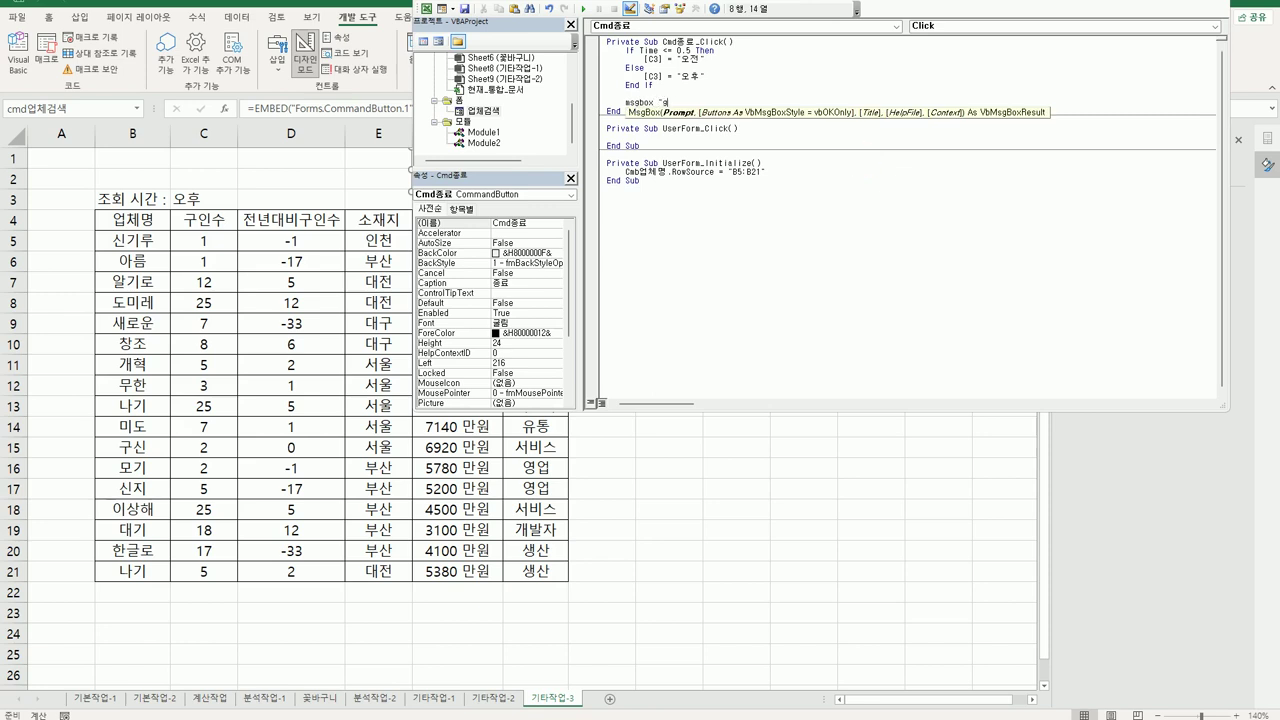
pyautogui.write('"')
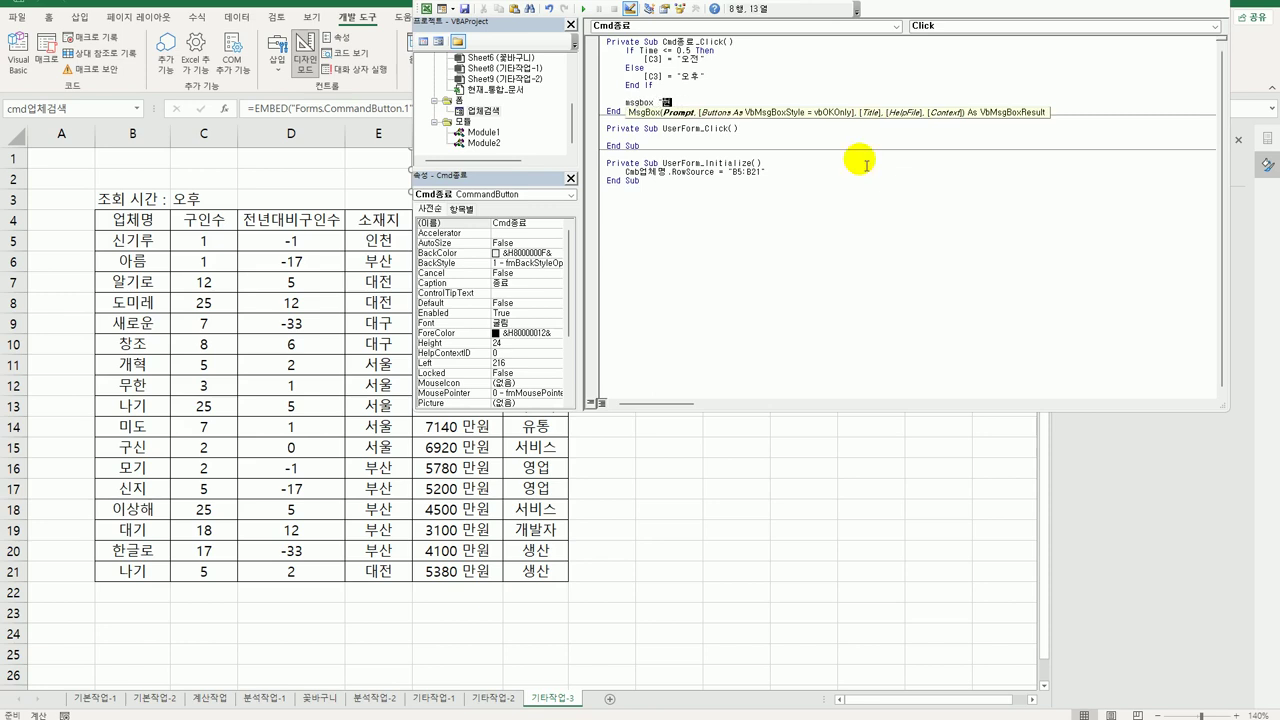
pyautogui.write('현재 조회 시간은 " & ')
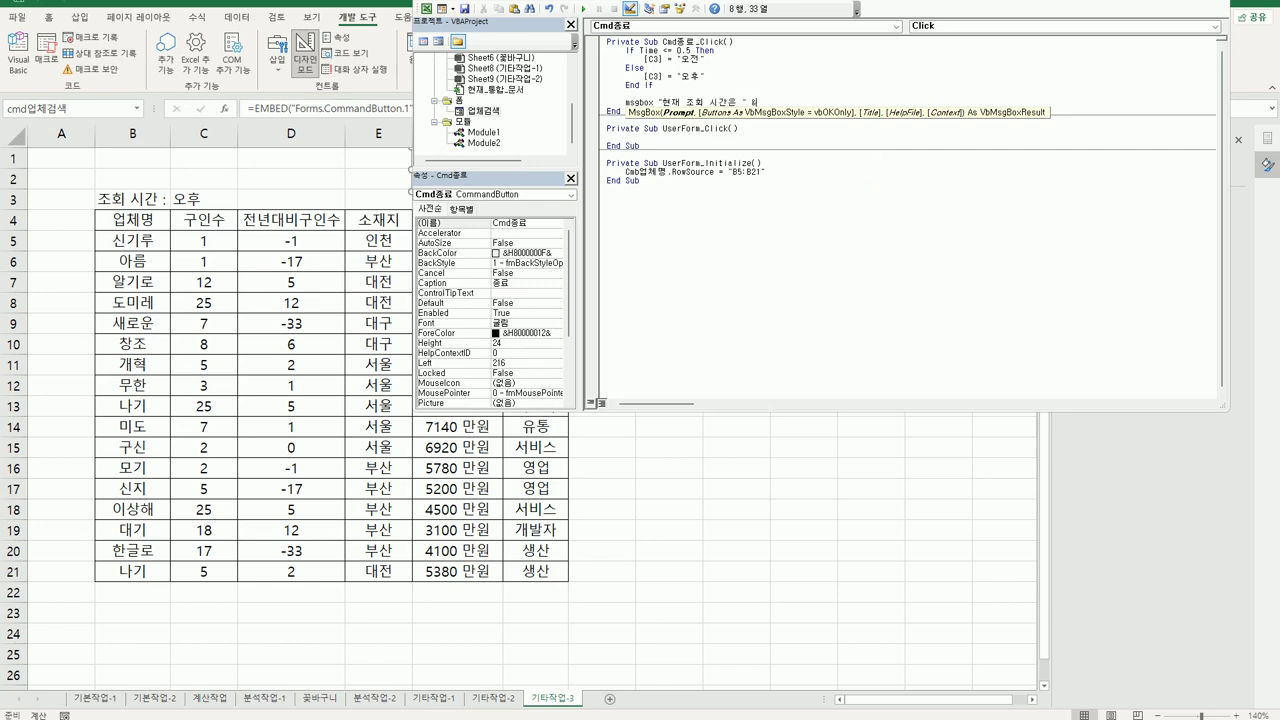
pyautogui.write('time & ')
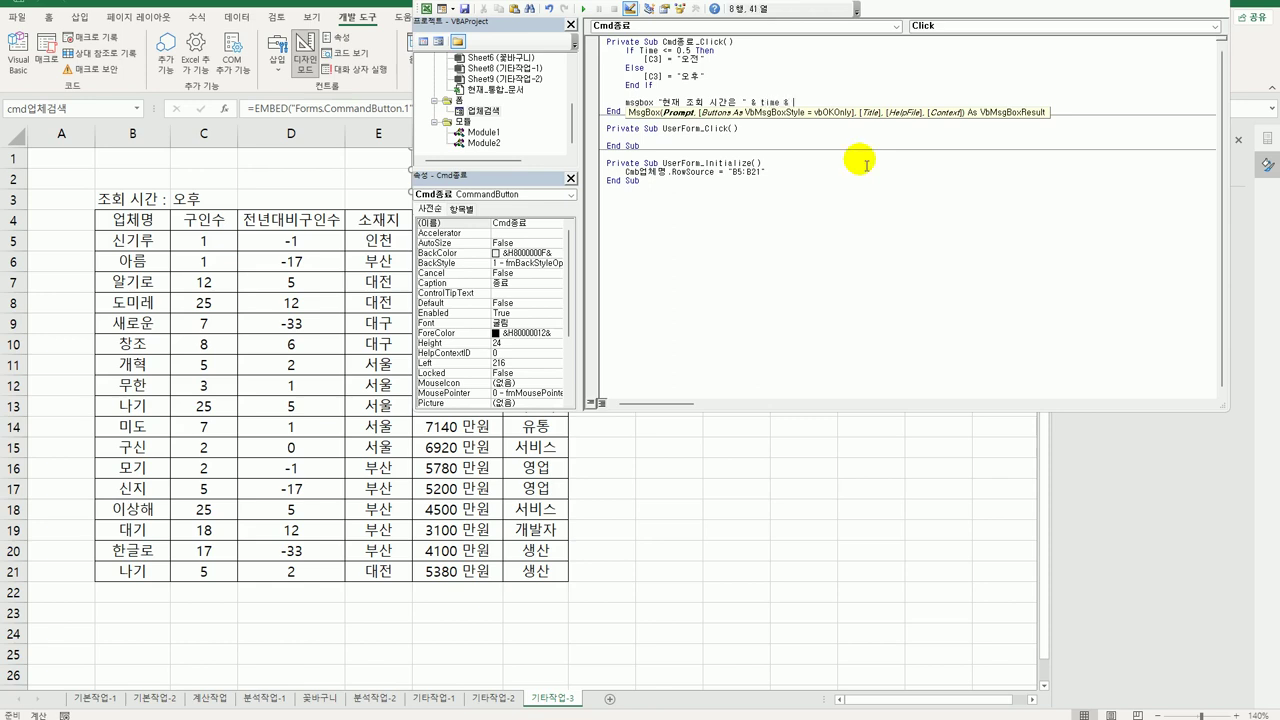
pyautogui.write('"이')
pyautogui.write('ㅂ니')
pyautogui.write('다."')
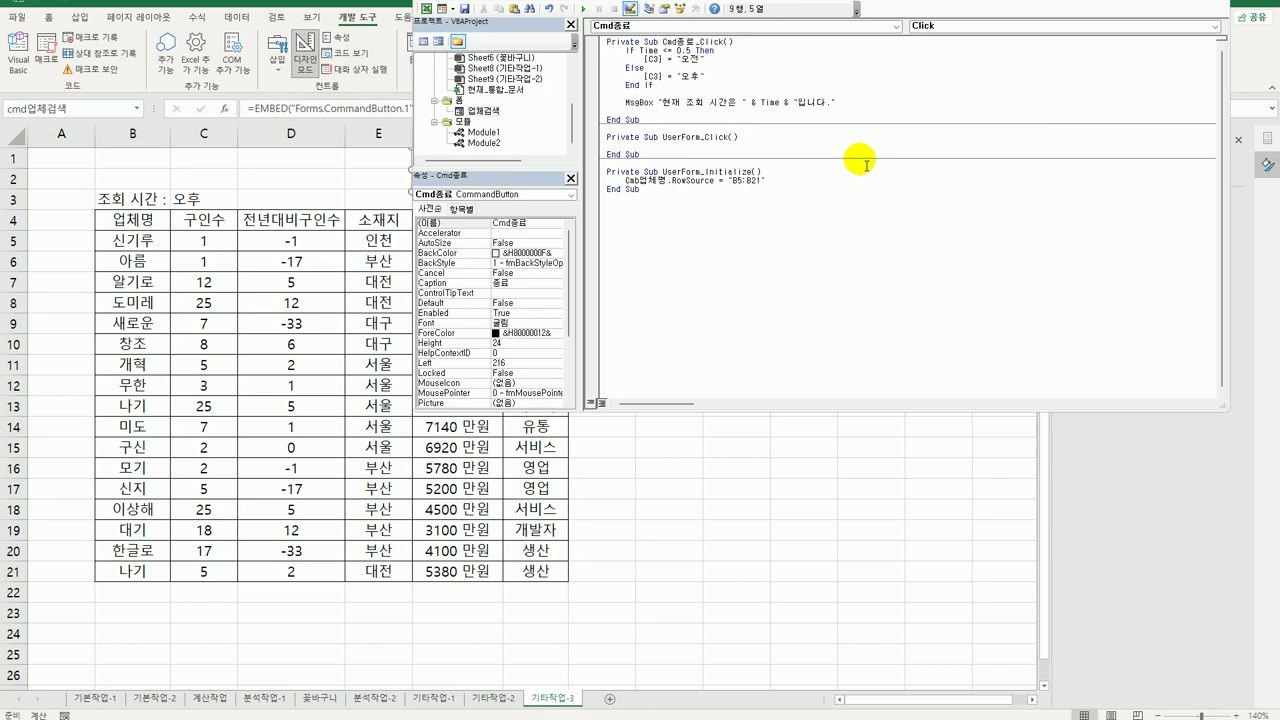
# Add Unload Me after the message box line and insert a blank line below the Cmd종료_Click header.
pyautogui.write('unload me')
pyautogui.press('Return')
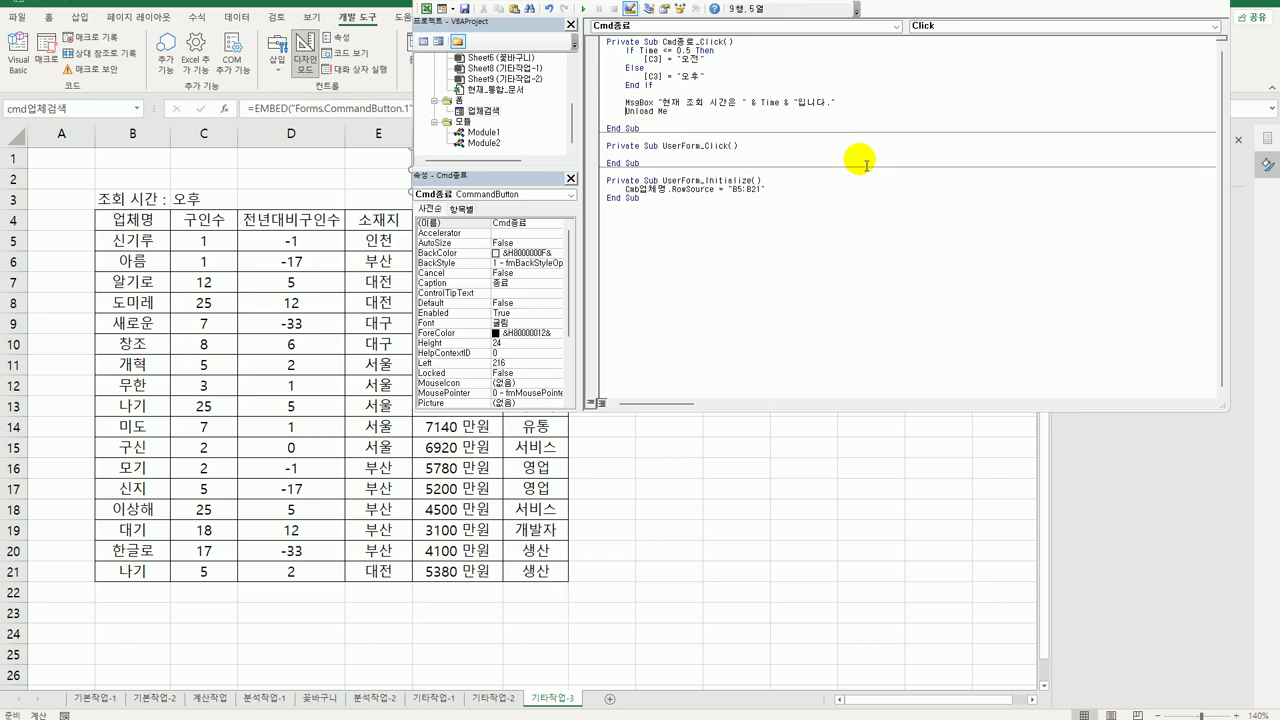
pyautogui.press('Up')
pyautogui.press('Up')
pyautogui.press('End')
pyautogui.press('Return')
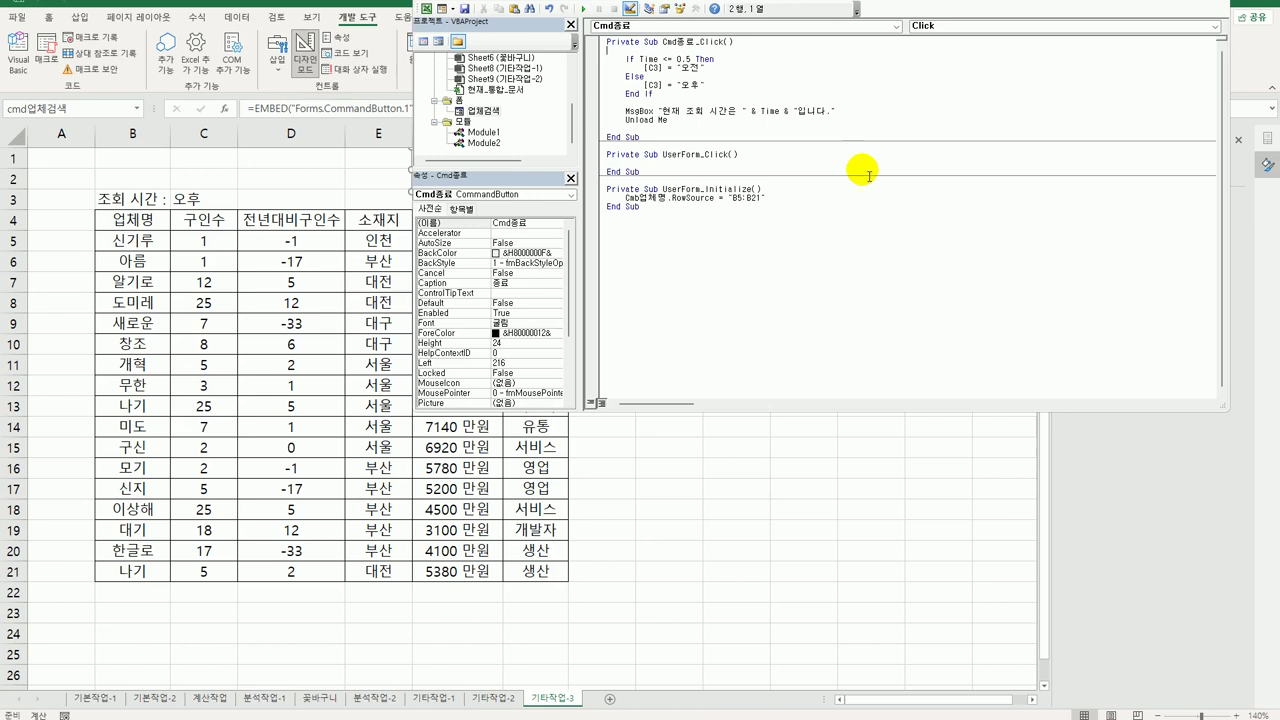
# Open the 업체검색 form's design and select its 업체명검색 button.
pyautogui.click(854, 243)
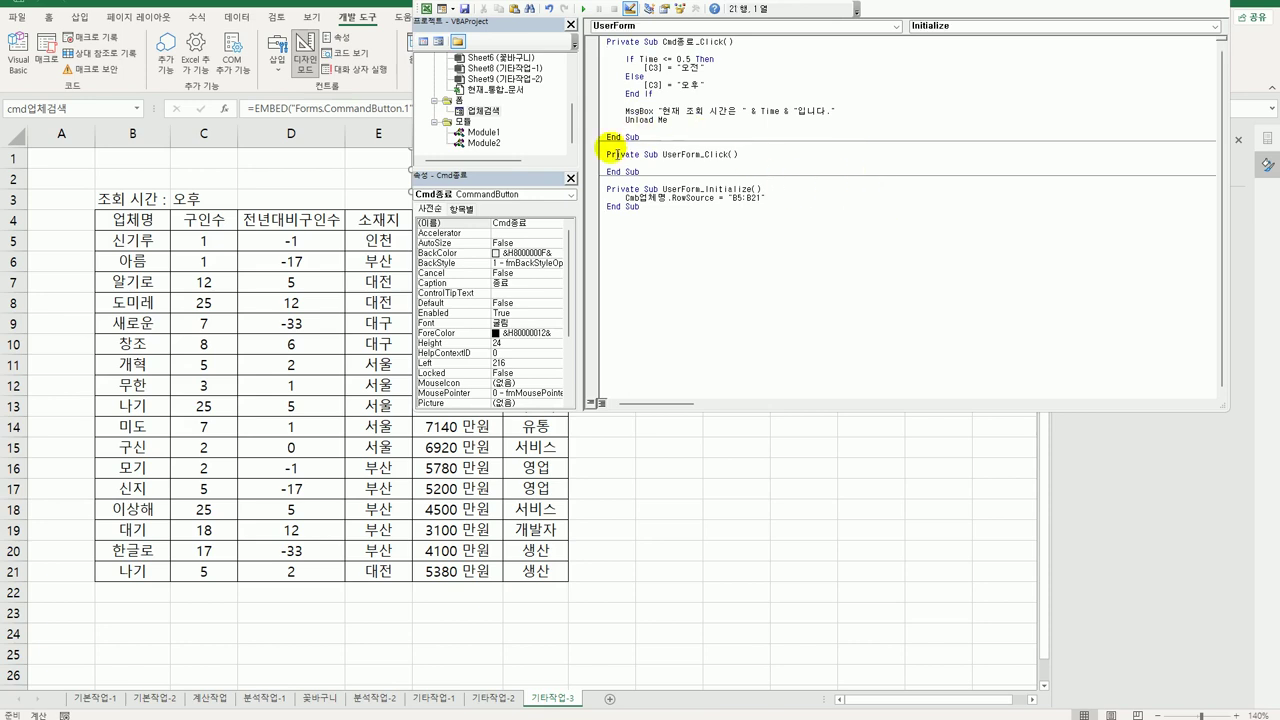
pyautogui.doubleClick(485, 111)
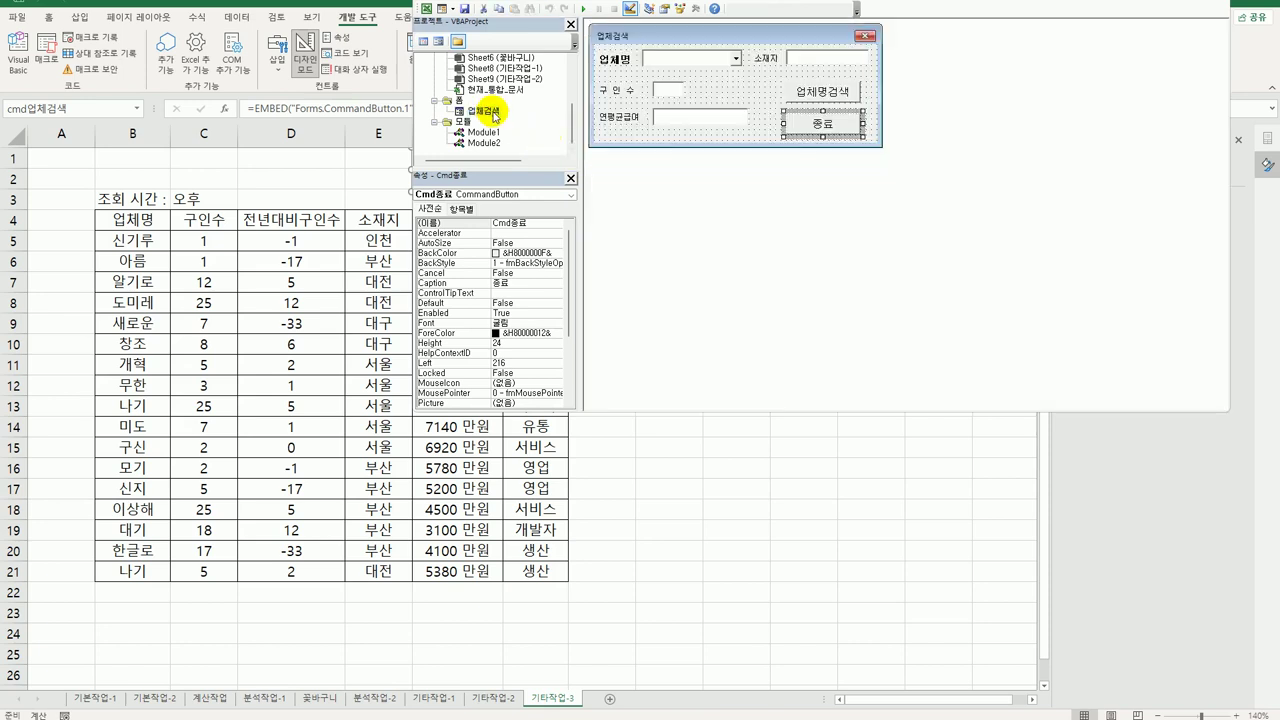
pyautogui.click(834, 95)
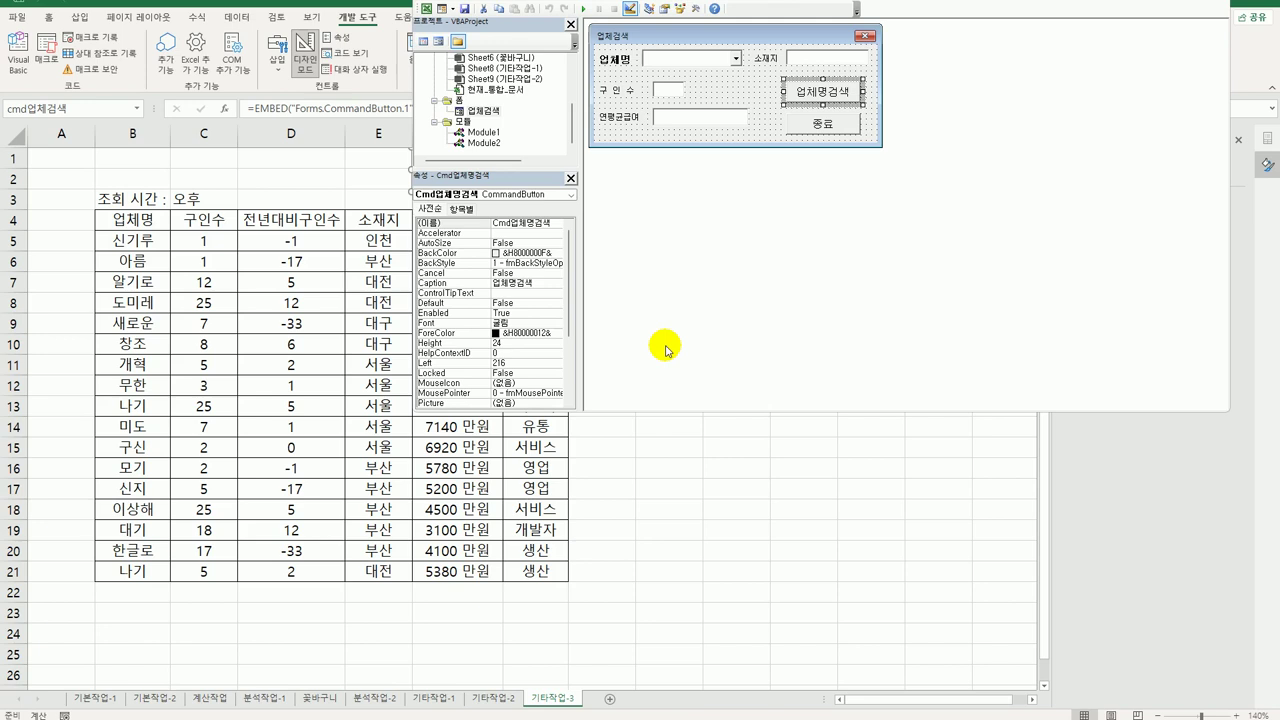
# Turn off design mode on the sheet, run the 업체검색 form with 신기루 as 업체명, and close the form.
pyautogui.click(656, 533)
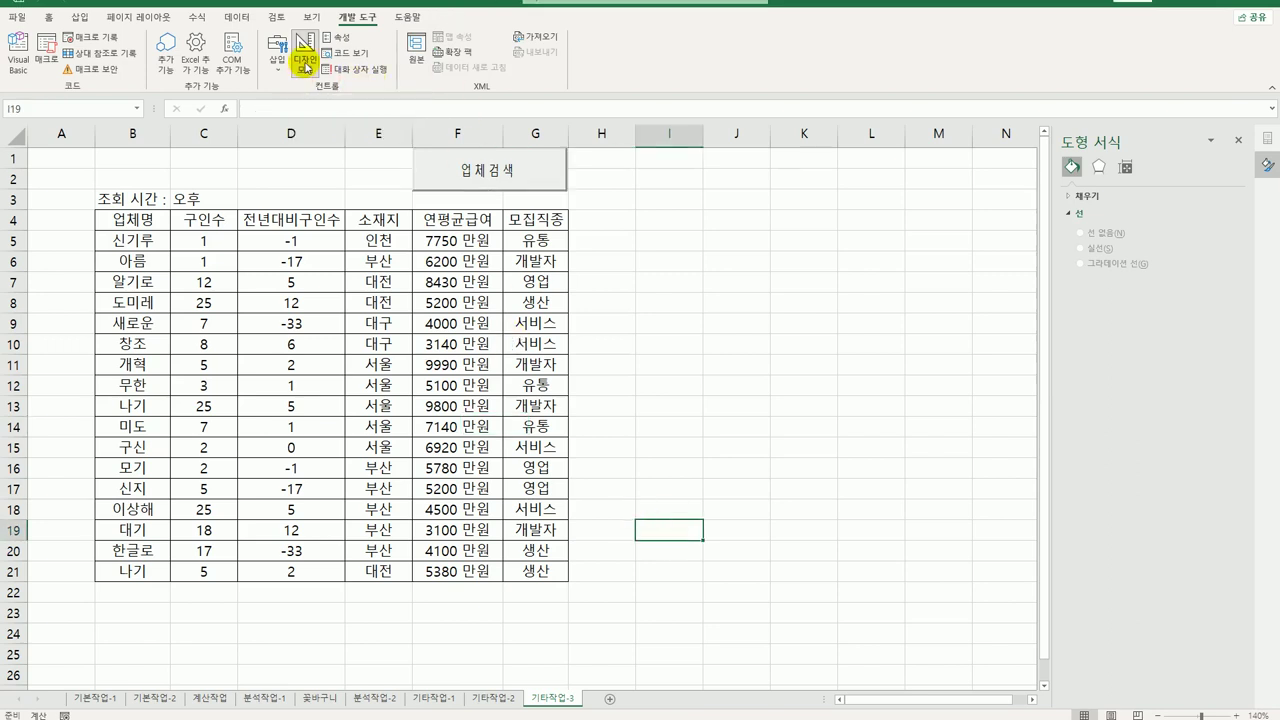
pyautogui.click(508, 183)
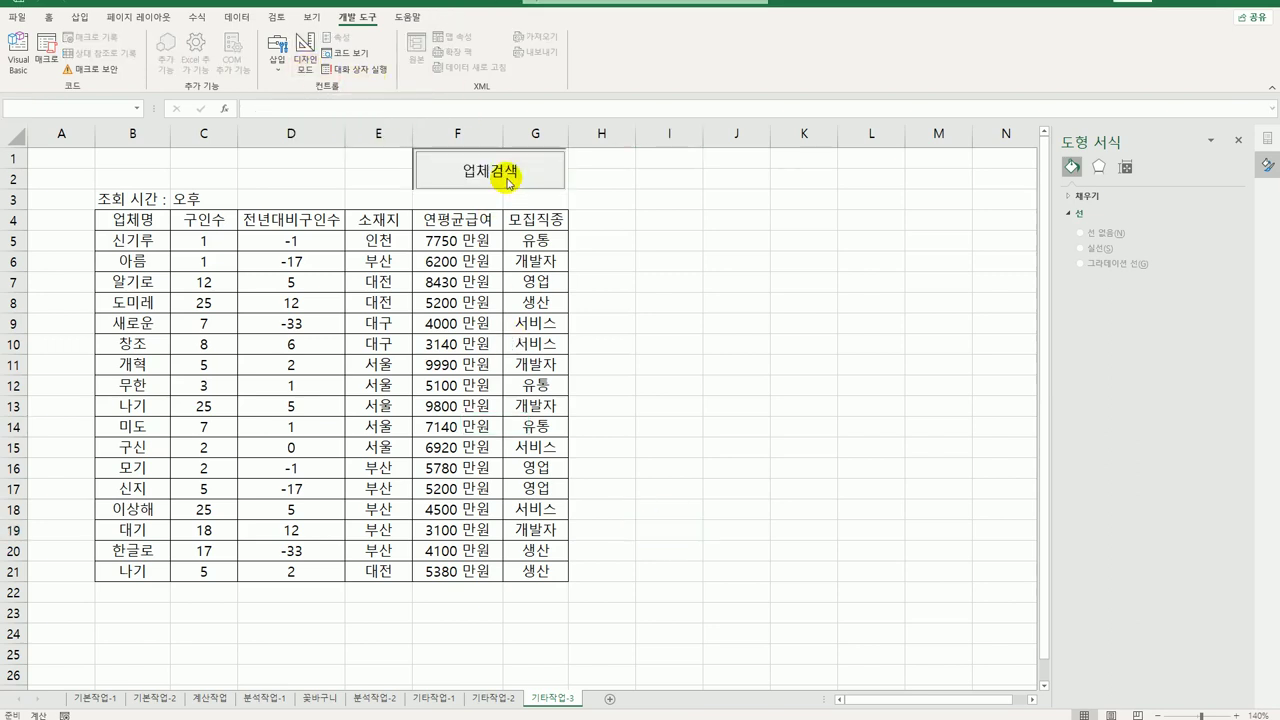
pyautogui.moveTo(635, 300); pyautogui.dragTo(749, 205)
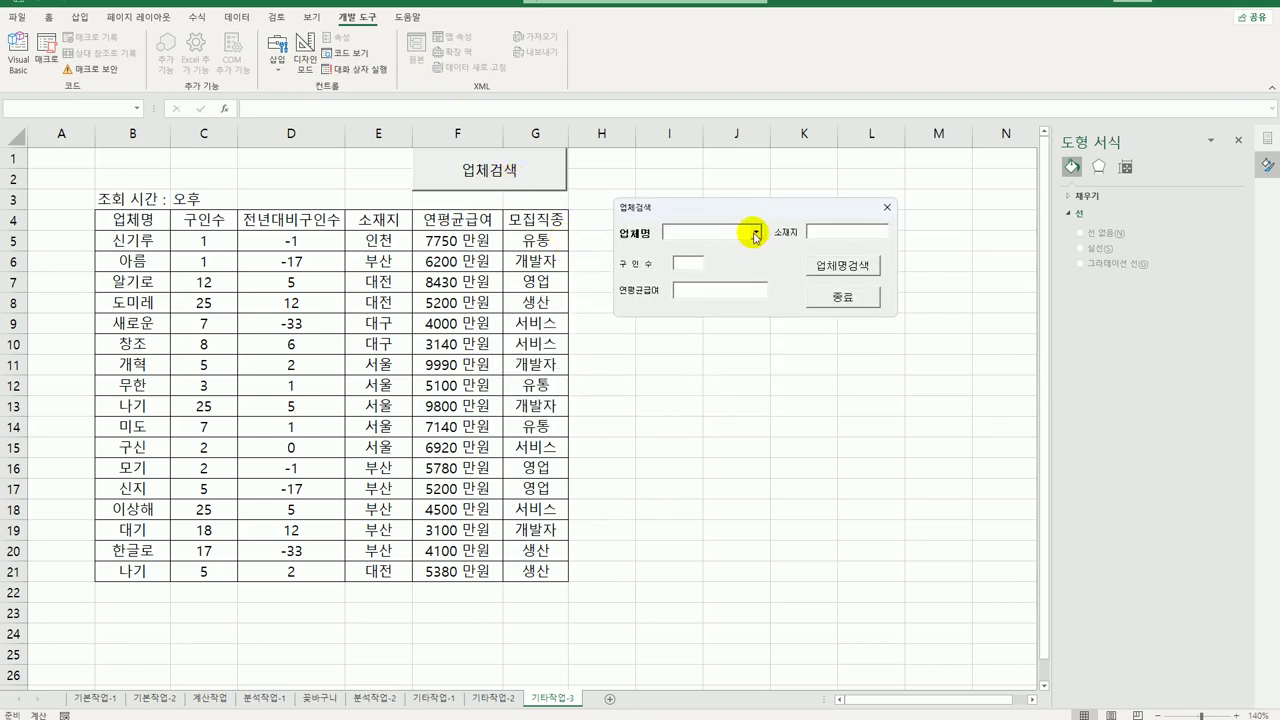
pyautogui.click(755, 233)
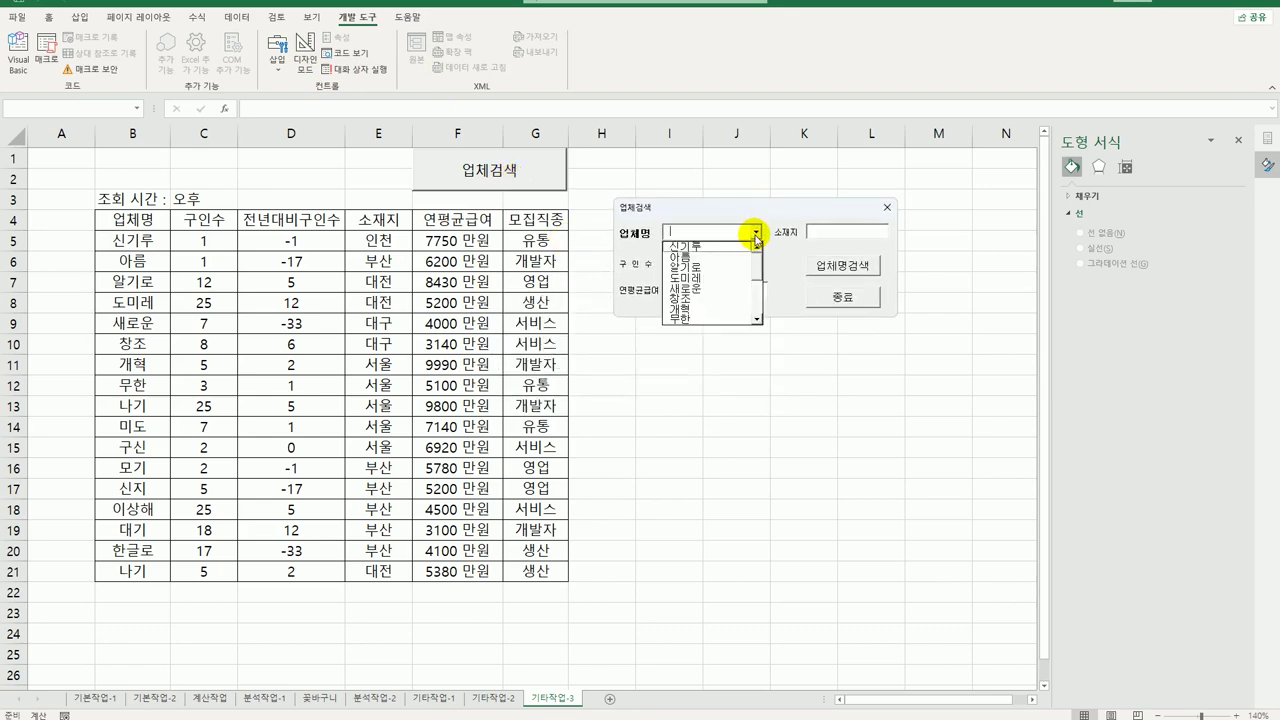
pyautogui.click(708, 250)
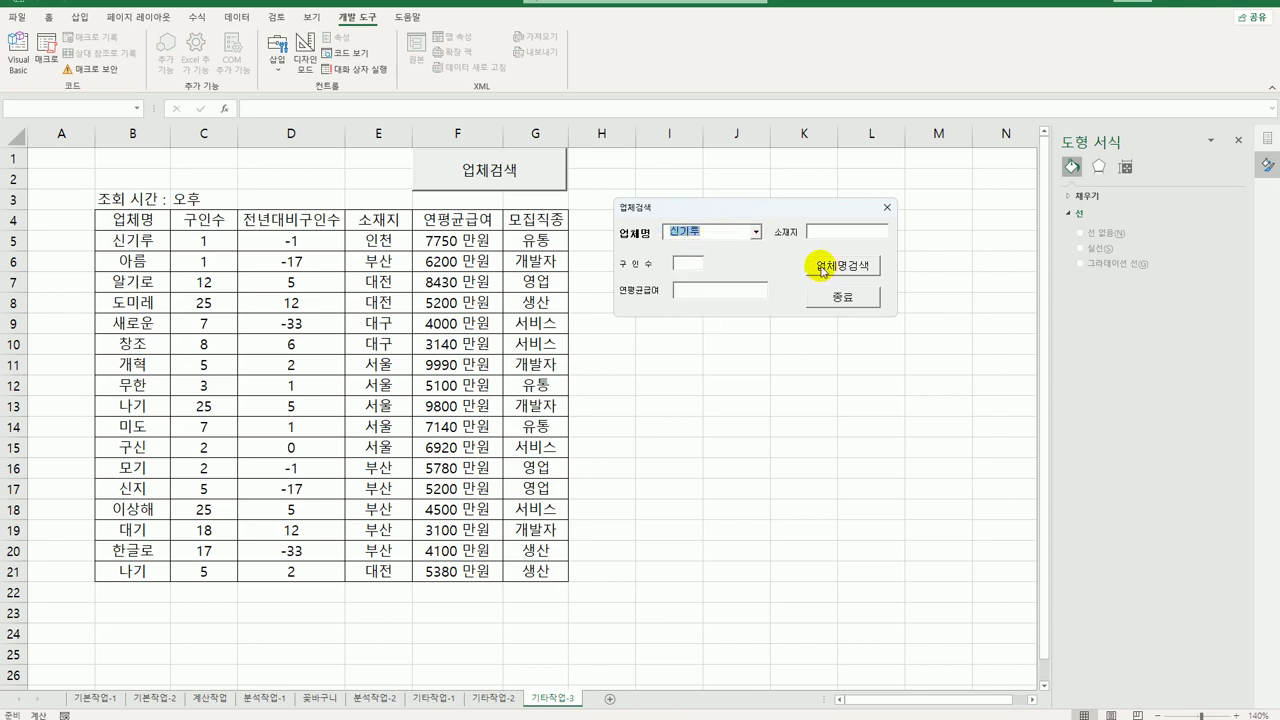
pyautogui.click(755, 232)
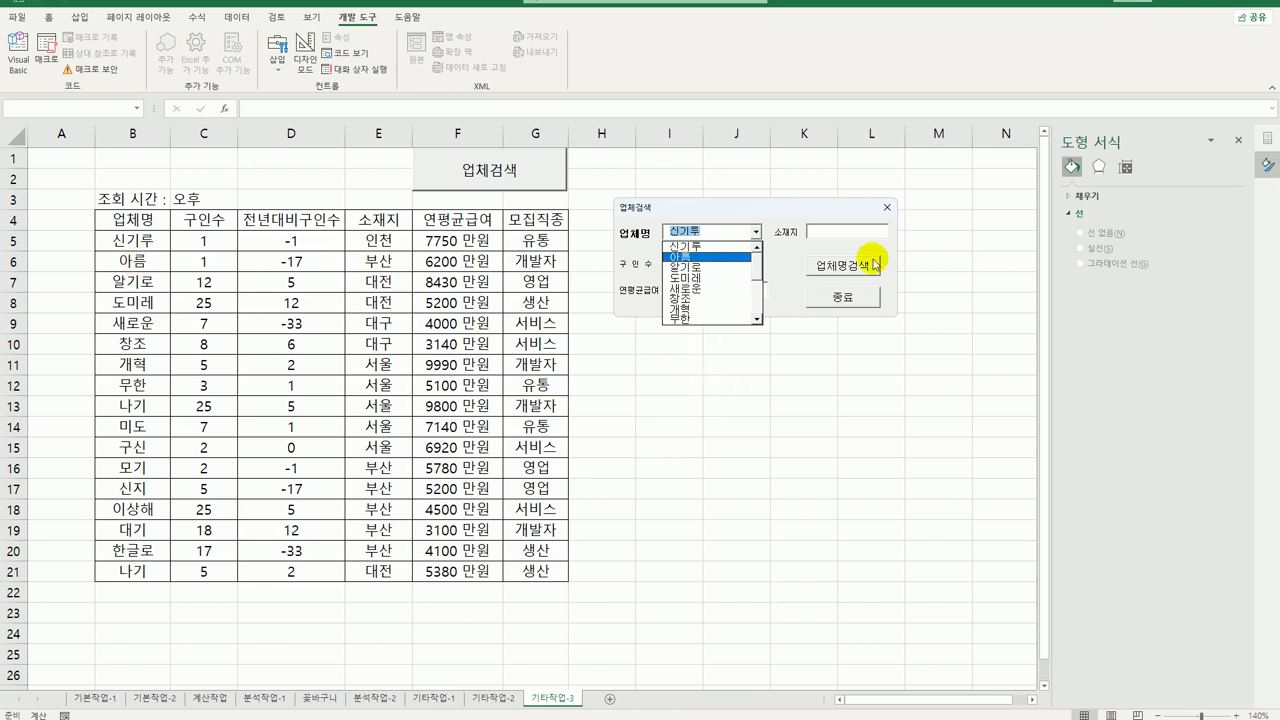
pyautogui.click(766, 232)
pyautogui.click(884, 209)
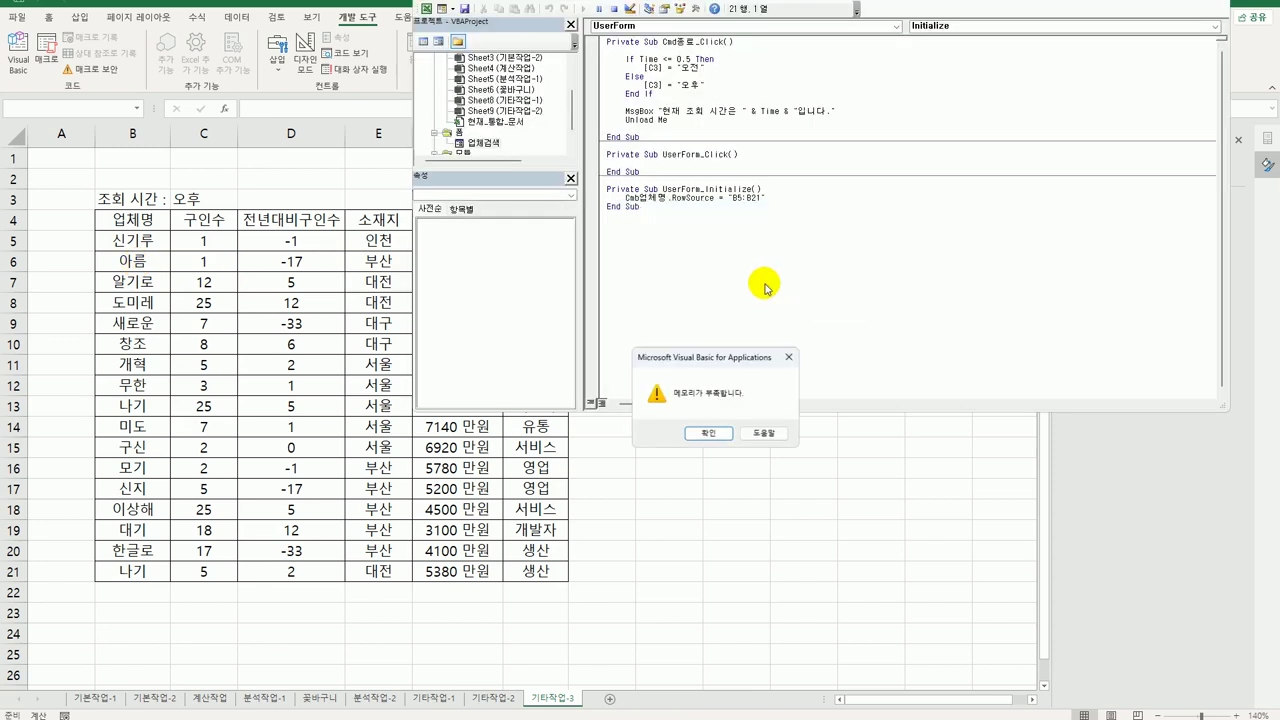
# Dismiss the warning messages and return to the 기타작업-3 worksheet.
pyautogui.click(720, 435)
pyautogui.click(679, 431)
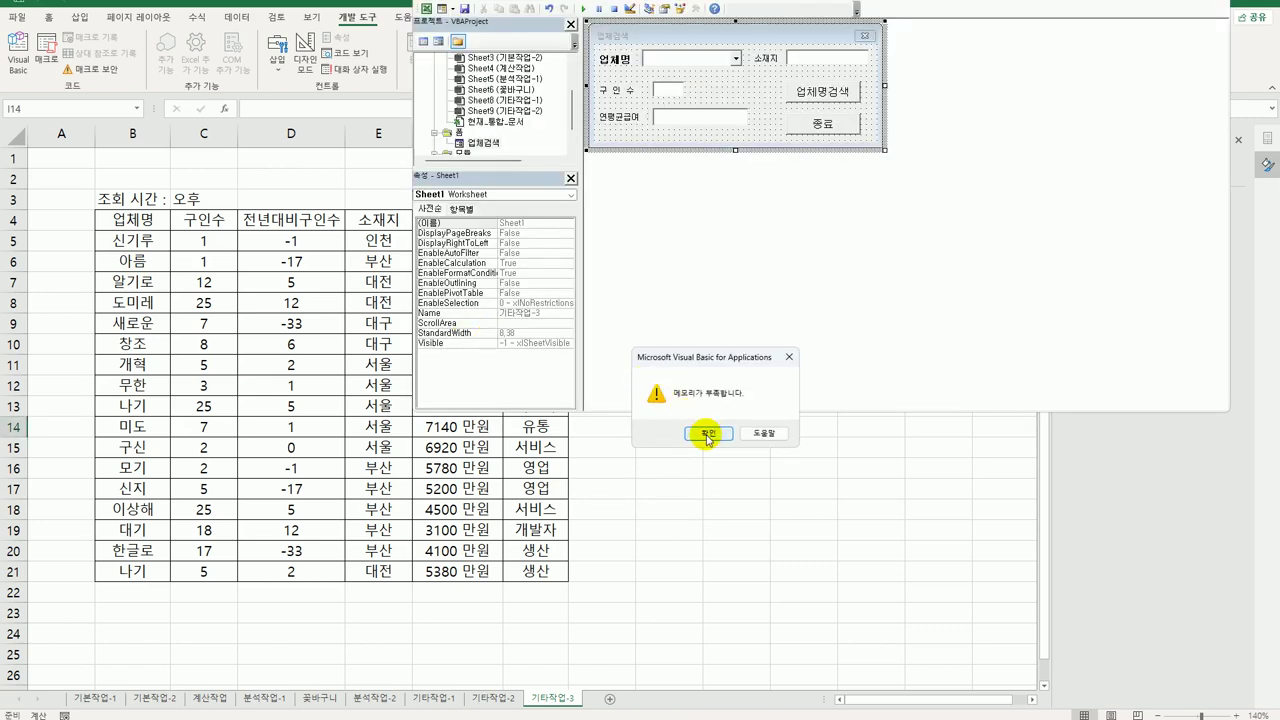
pyautogui.click(1090, 710)
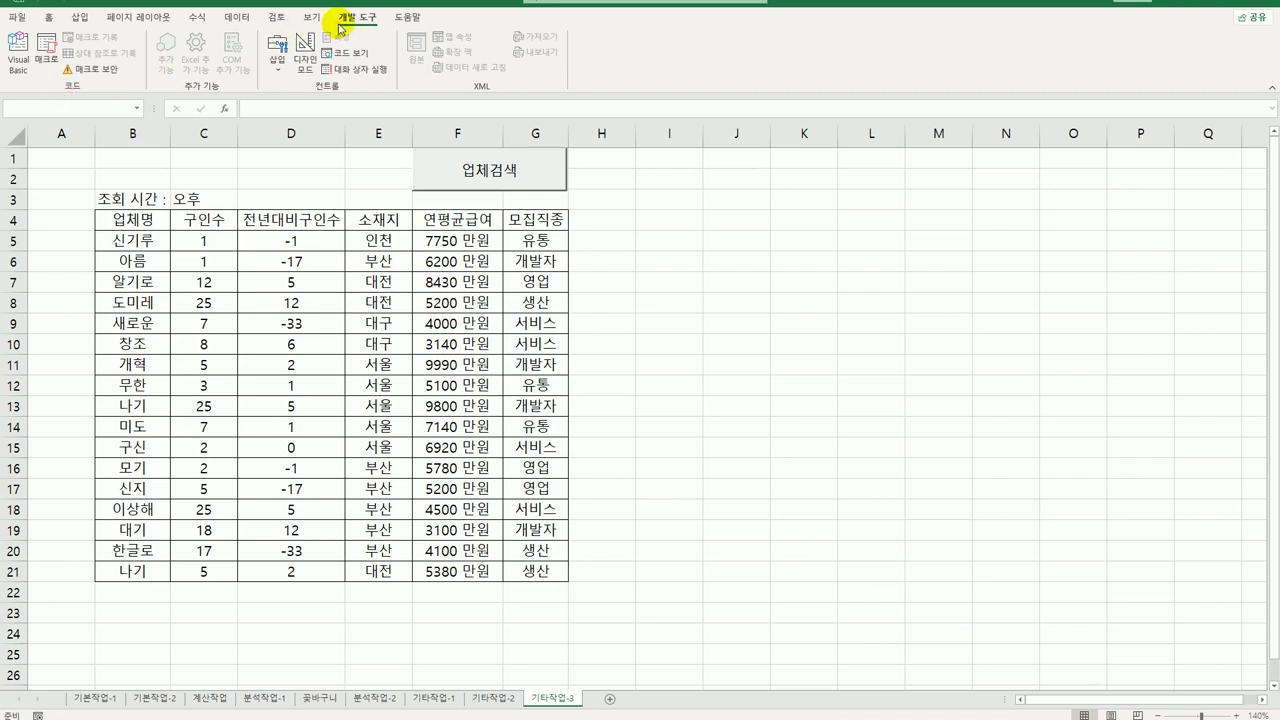
# Reopen the 업체검색 form's design in the Visual Basic editor and create the click procedure of its 업체명검색 button.
pyautogui.click(18, 50)
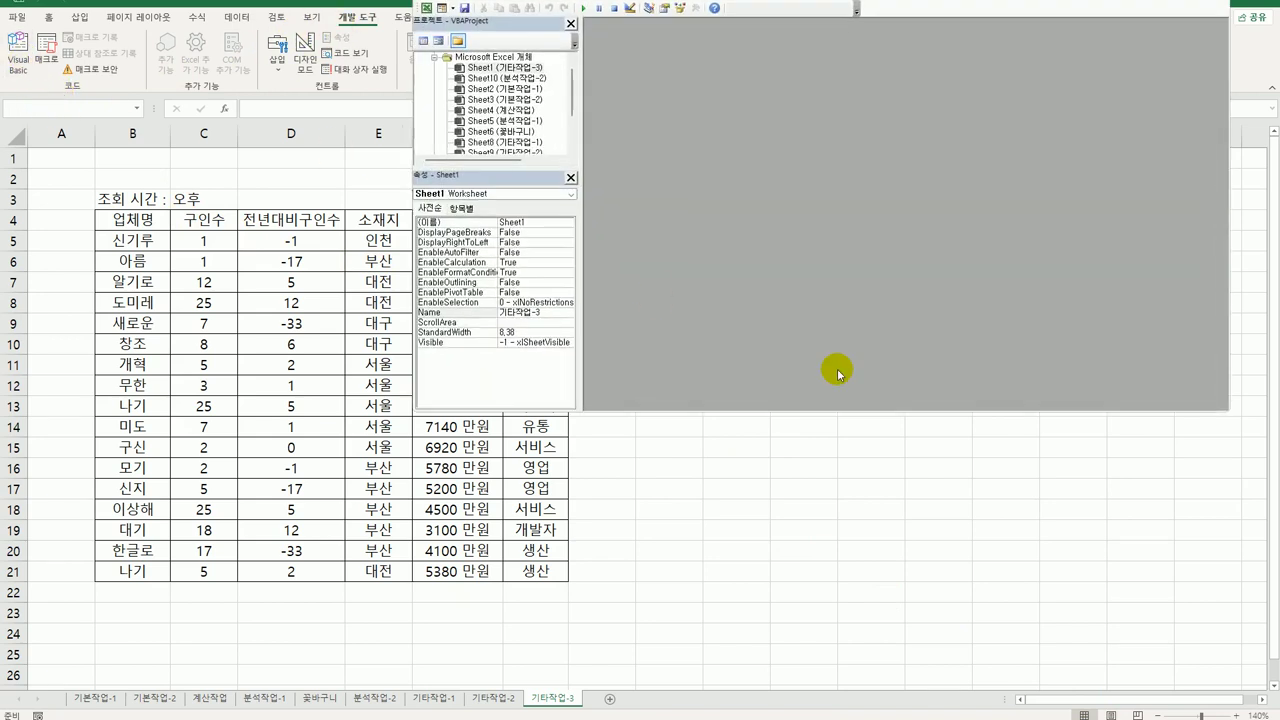
pyautogui.moveTo(572, 75); pyautogui.dragTo(572, 130)
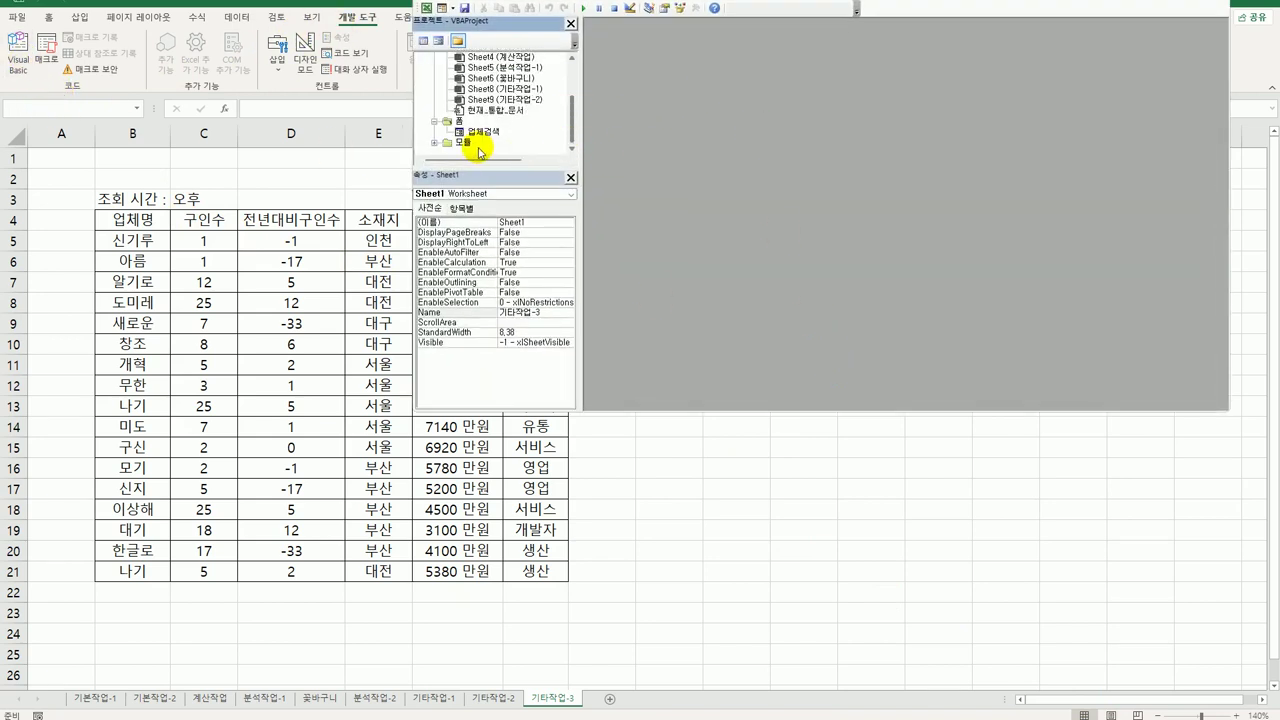
pyautogui.click(485, 132)
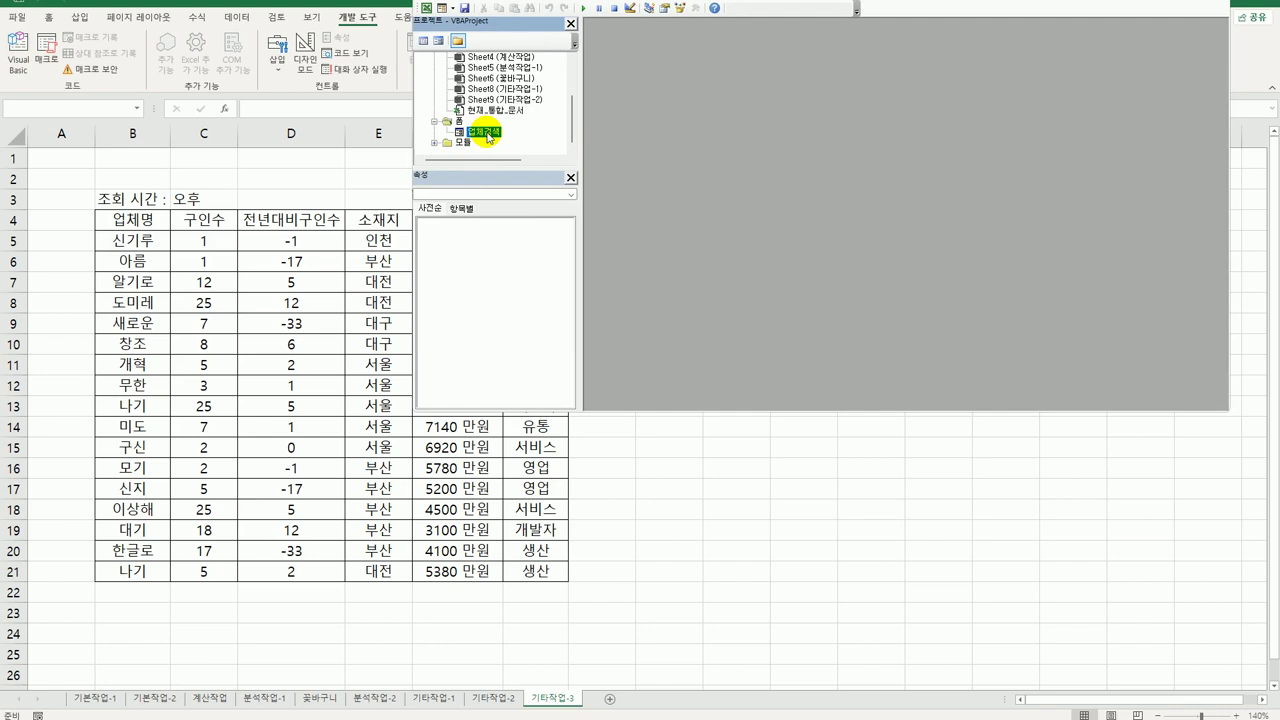
pyautogui.doubleClick(486, 133)
pyautogui.click(836, 96)
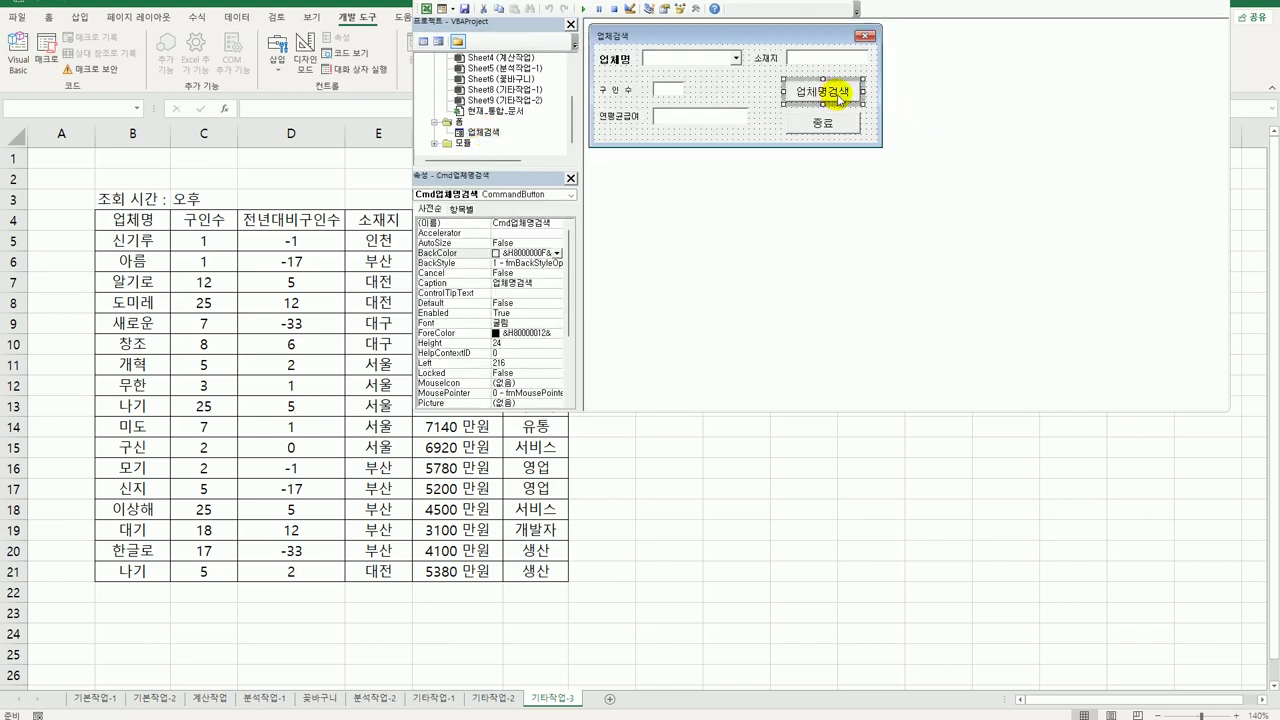
pyautogui.click(874, 120)
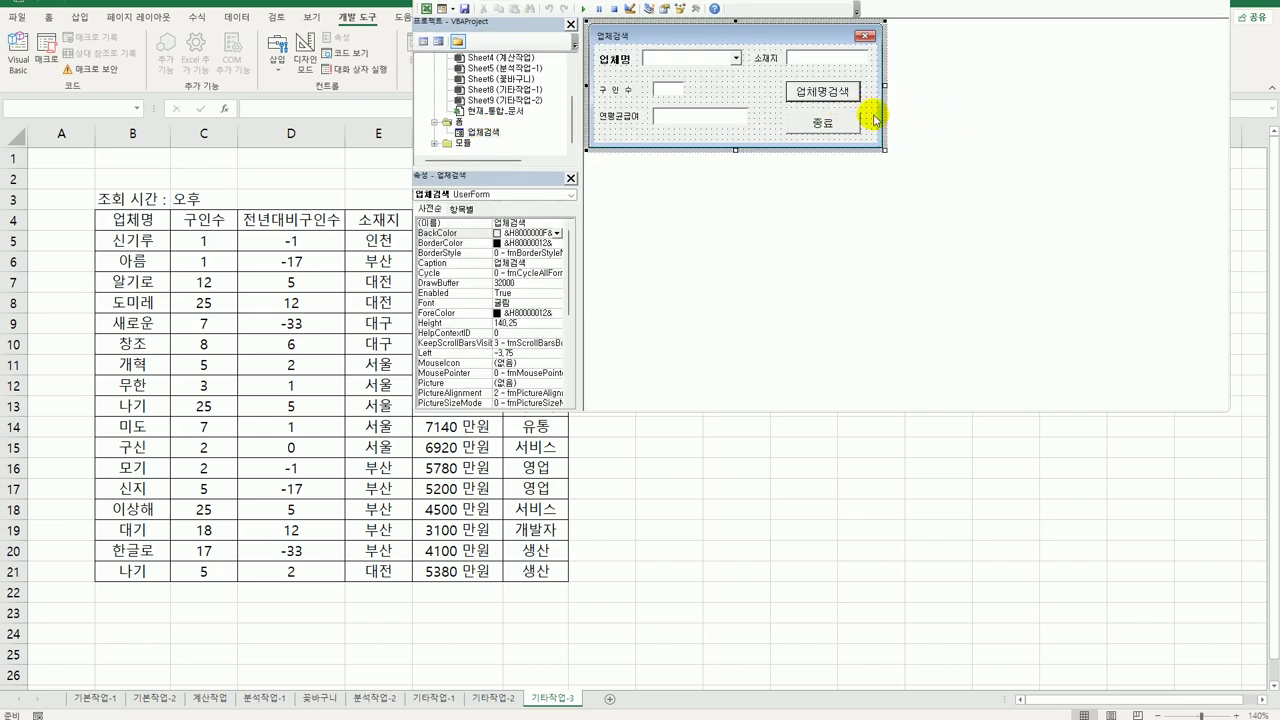
pyautogui.doubleClick(852, 93)
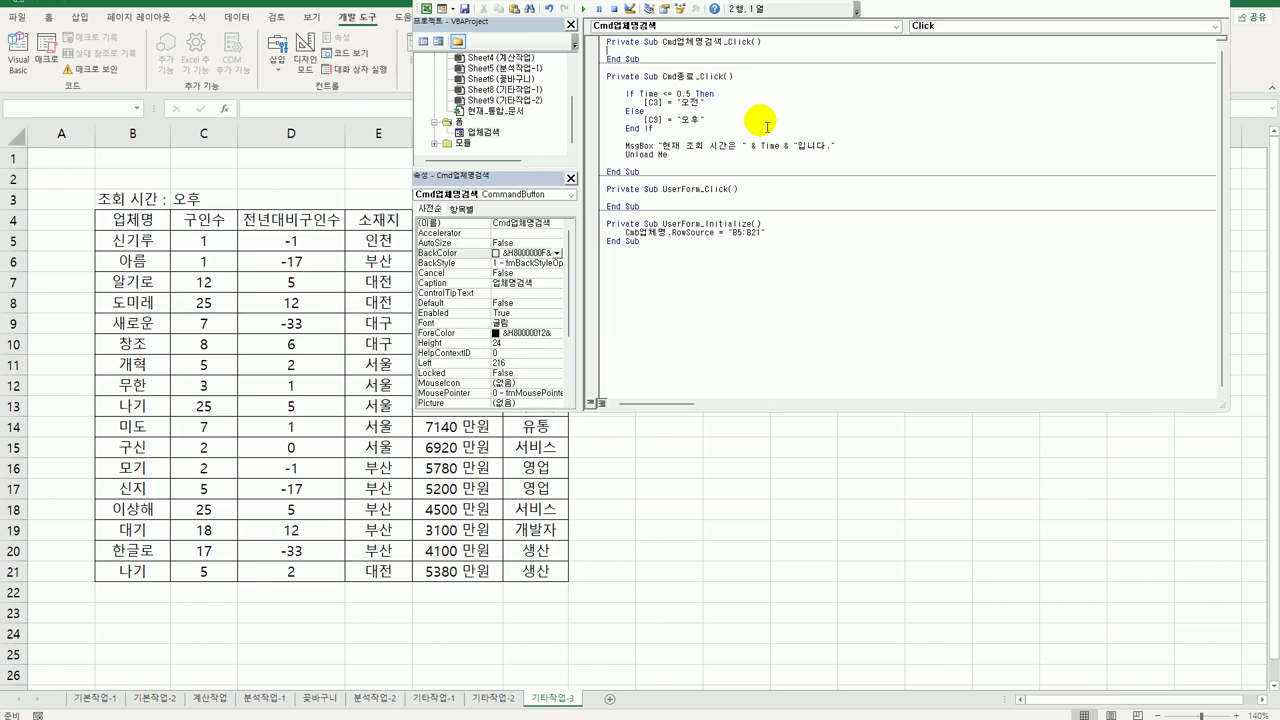
# In Cmd업체명검색_Click, write iRow = Cmb업체명.ListIndex + 5 and leave a blank line below it.
pyautogui.press('Return')
pyautogui.press('Return')
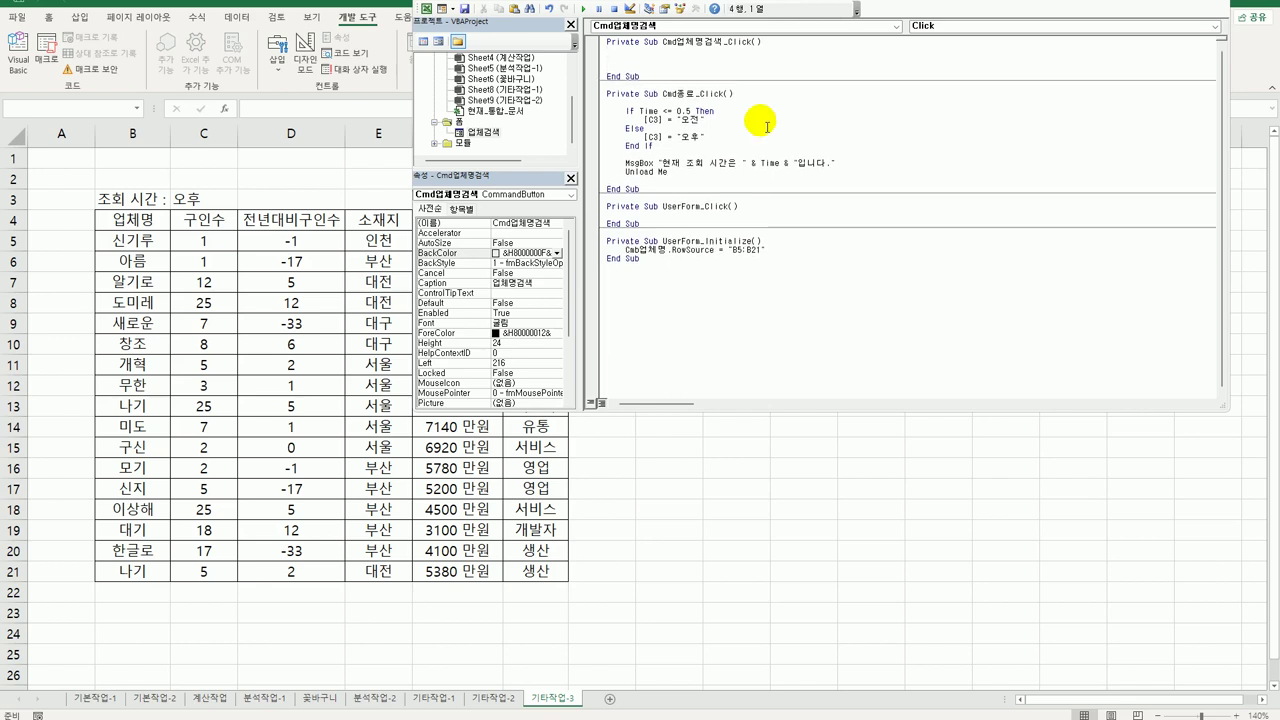
pyautogui.press('Tab')
pyautogui.write('iRow =')
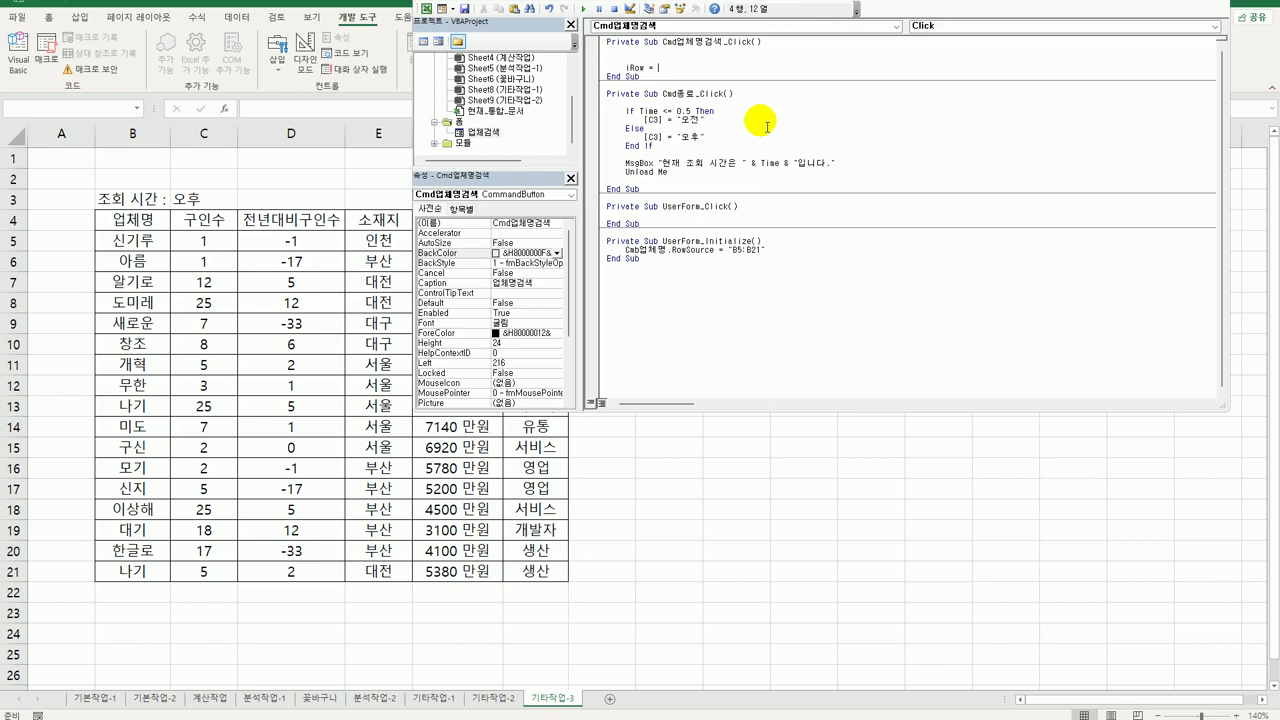
pyautogui.write(' cmb업체명.')
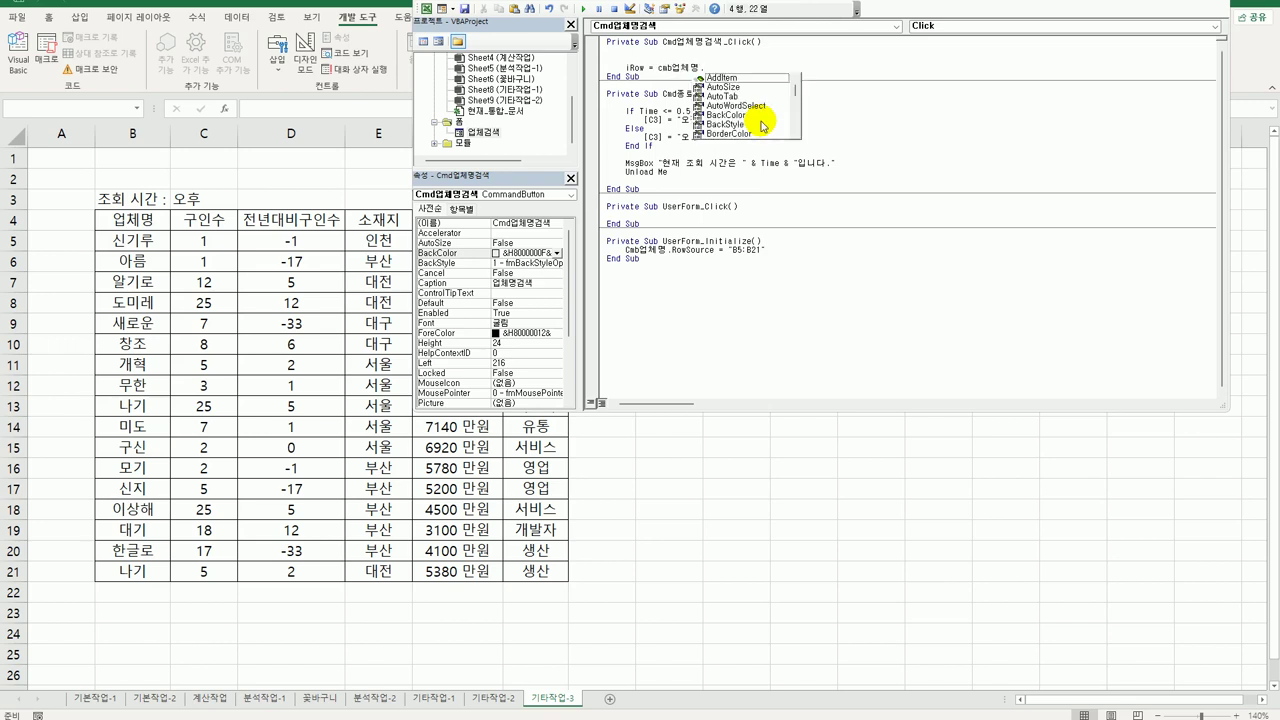
pyautogui.write('listin')
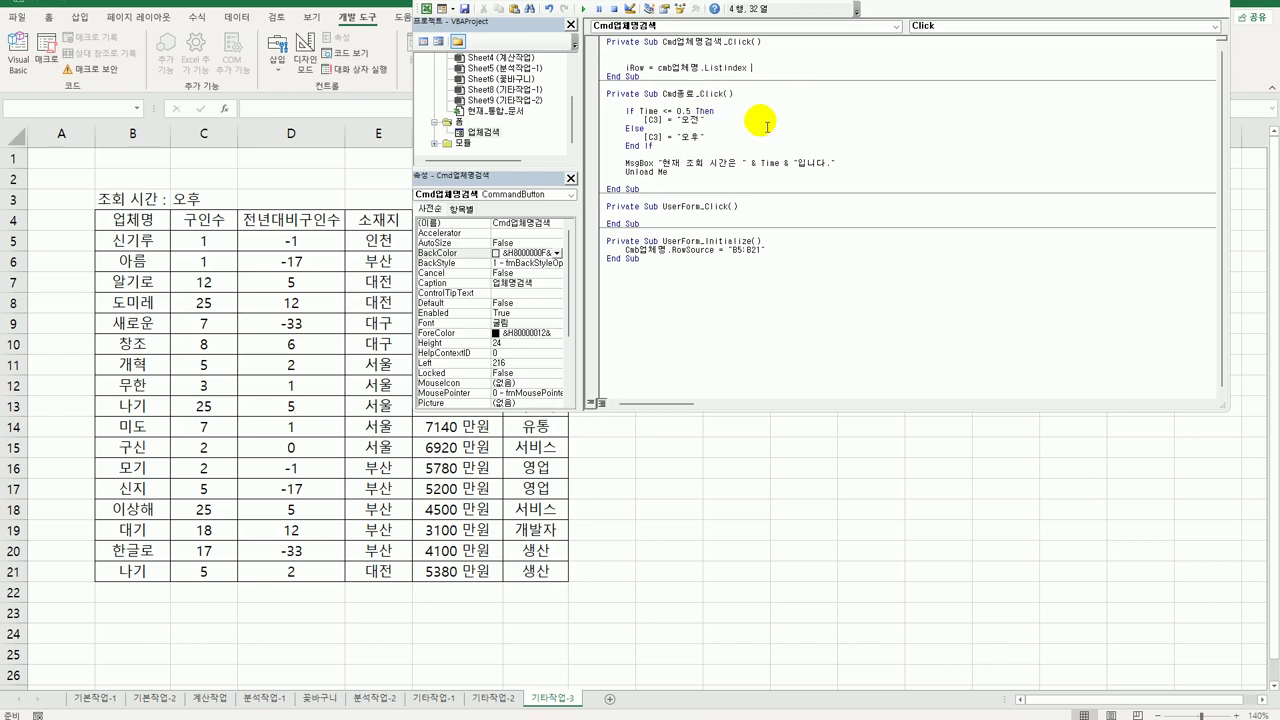
pyautogui.write(' + 5')
pyautogui.press('Return')
pyautogui.press('Return')
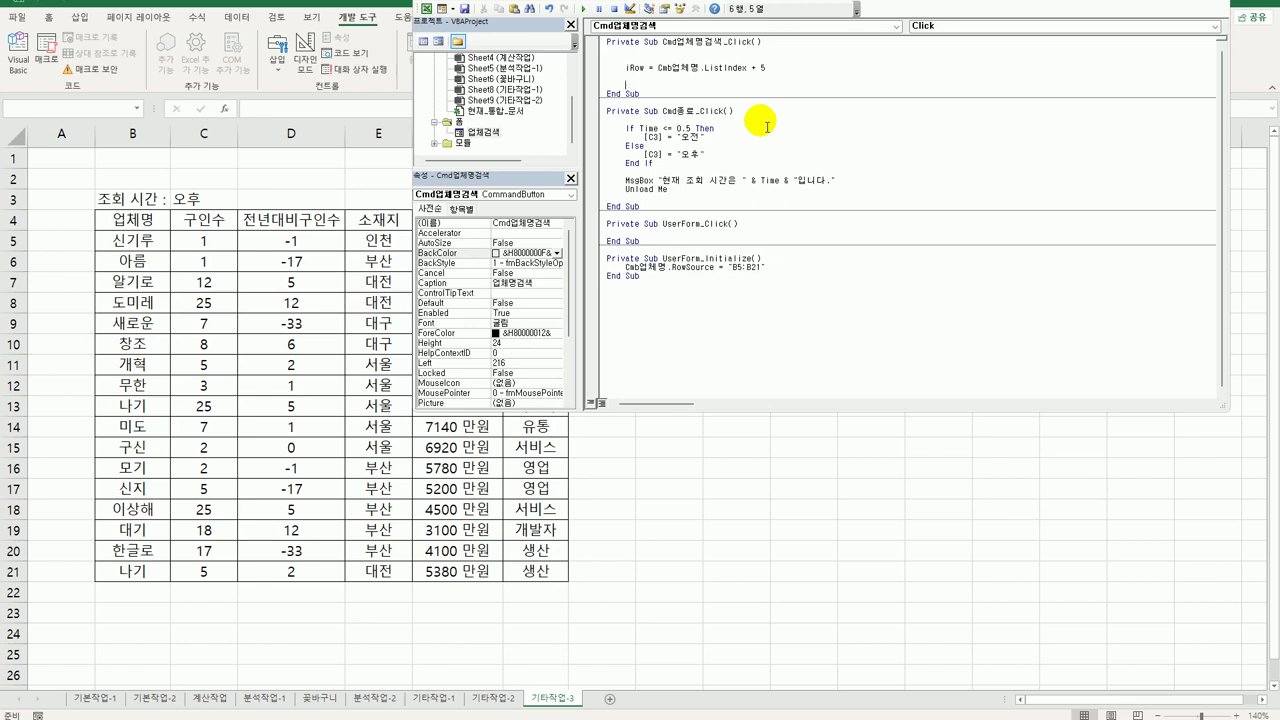
# Copy the name of the 소재지 text box from the 업체검색 form's design and paste it into Cmd업체명검색_Click below the iRow line.
pyautogui.doubleClick(481, 131)
pyautogui.click(809, 56)
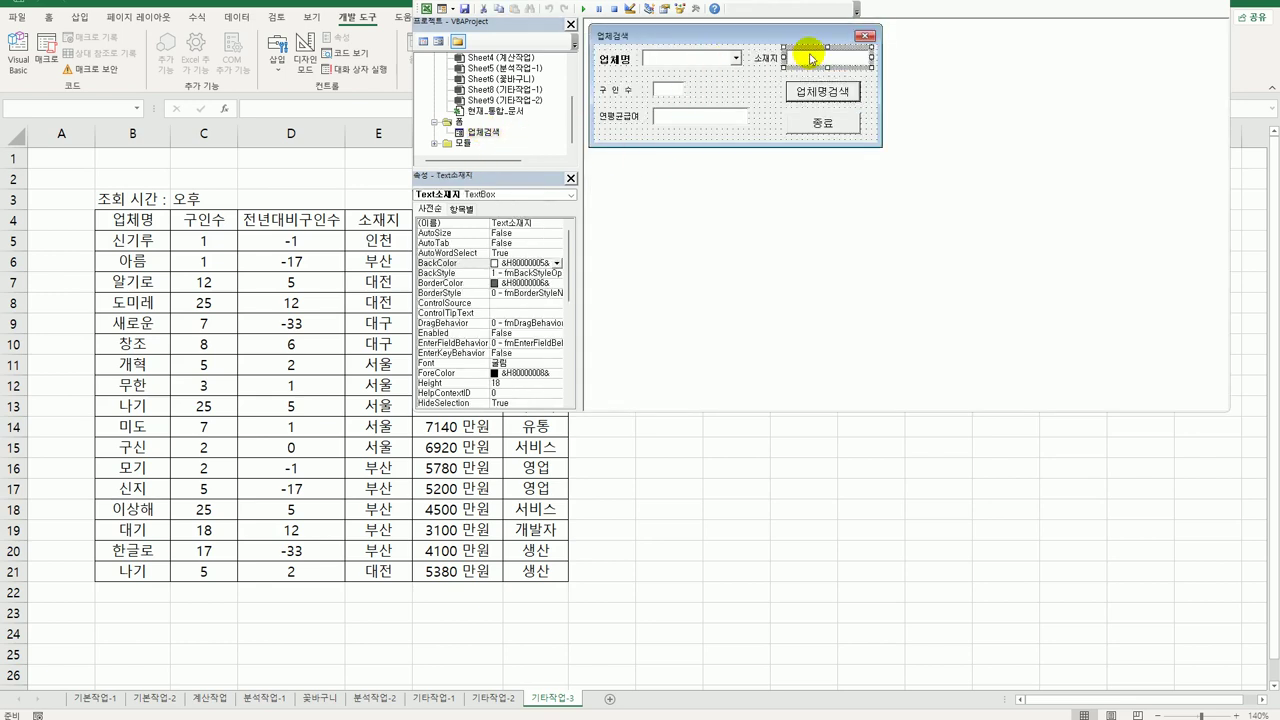
pyautogui.click(537, 225)
pyautogui.doubleClick(540, 227)
pyautogui.hotkey('ctrl', 'c')
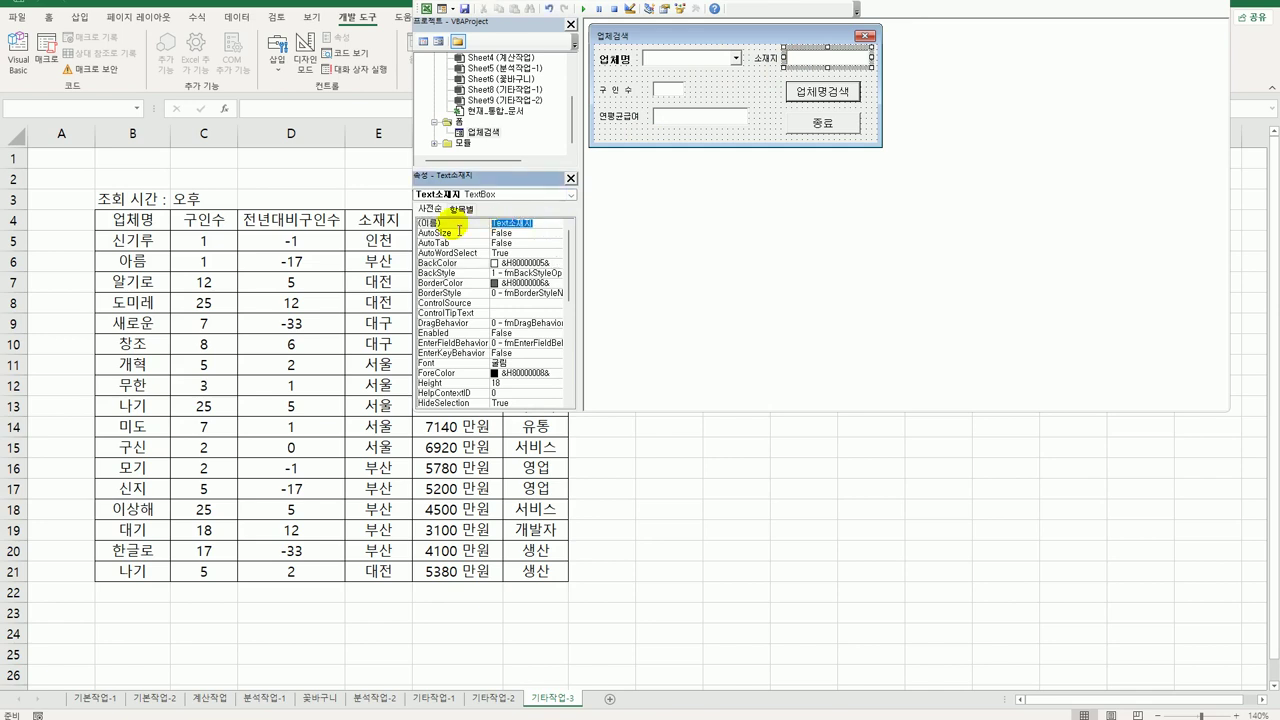
pyautogui.doubleClick(815, 95)
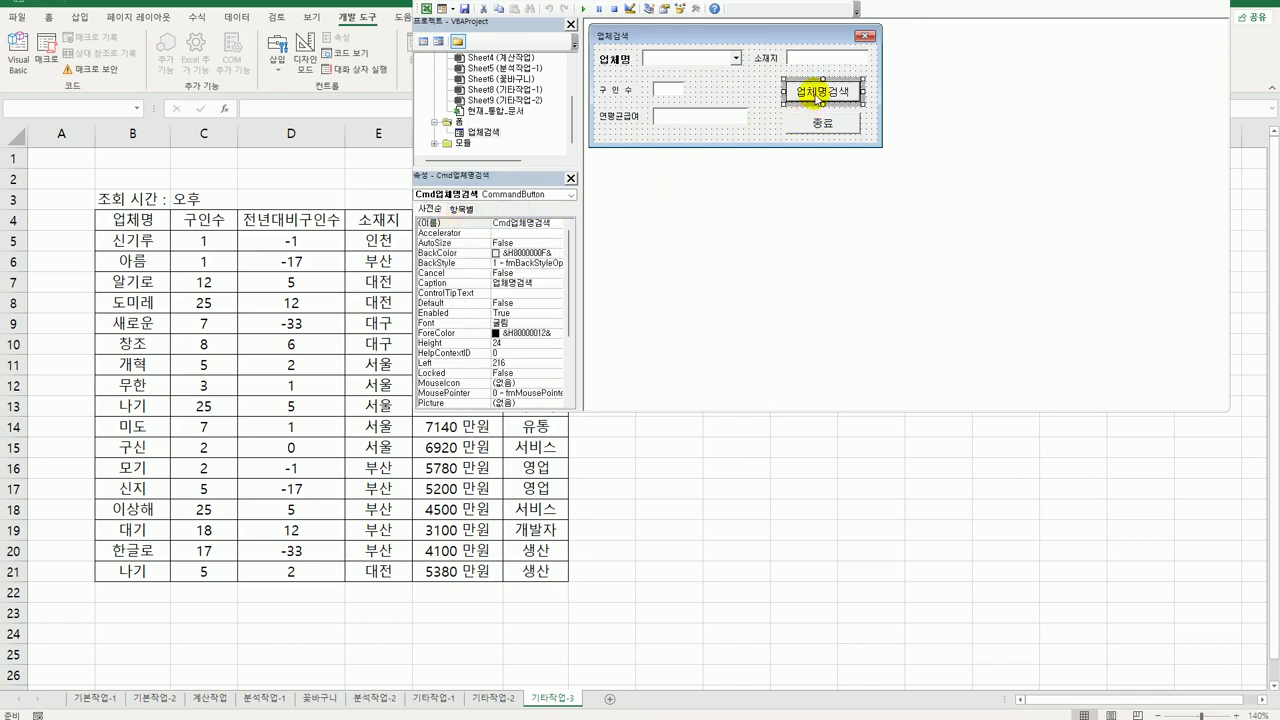
pyautogui.click(648, 85)
pyautogui.hotkey('ctrl', 'v')
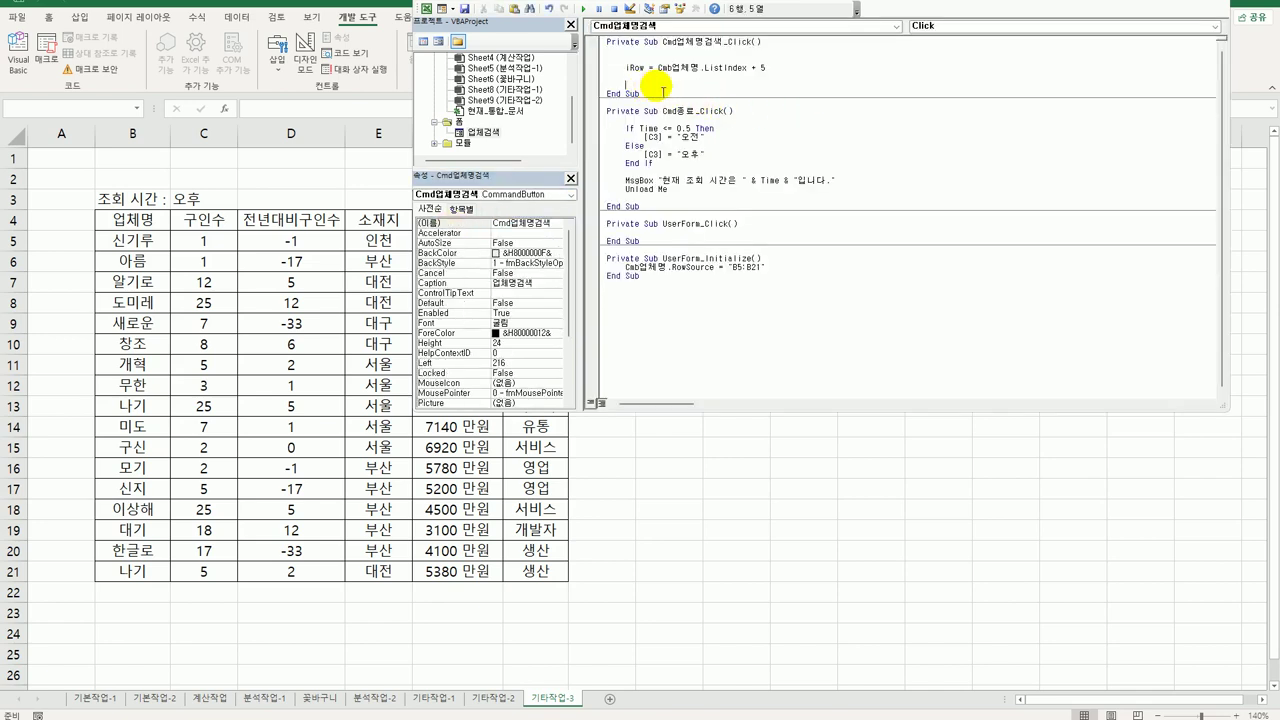
# Complete the pasted line as Text소재지 = Cells(iRow, 5) and start a new line below it.
pyautogui.write('= cell')
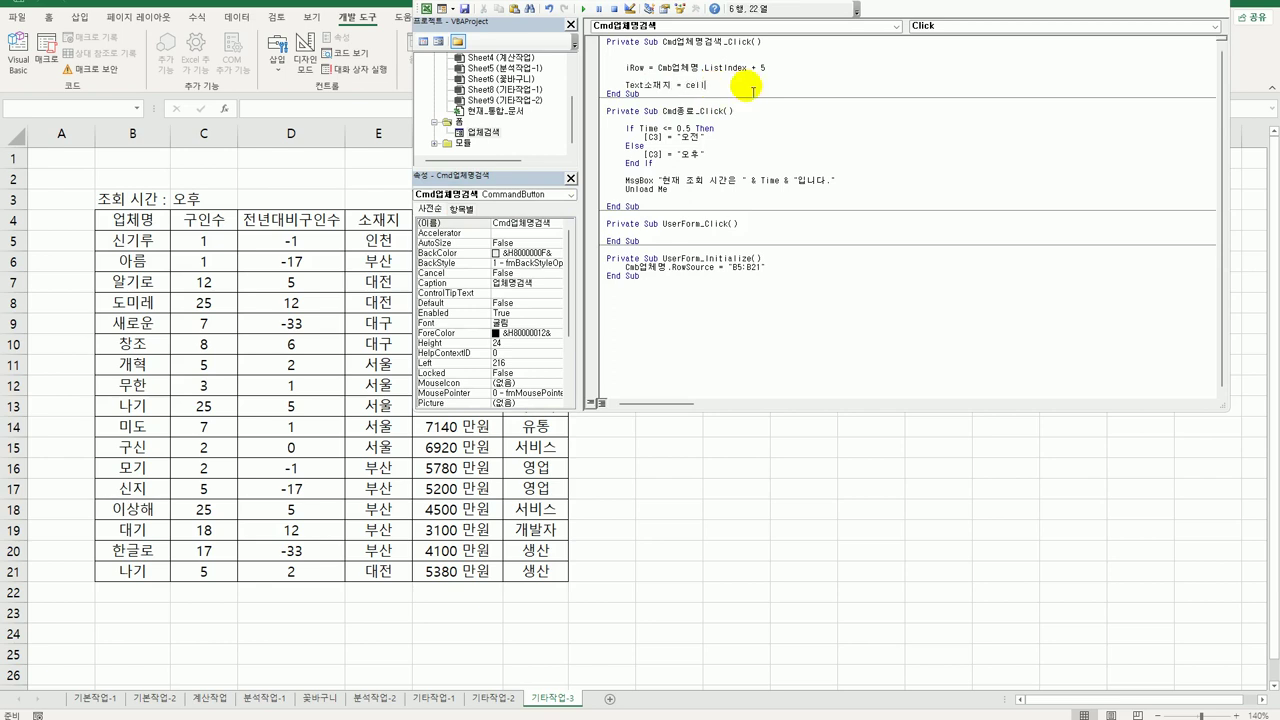
pyautogui.write('s(iRo')
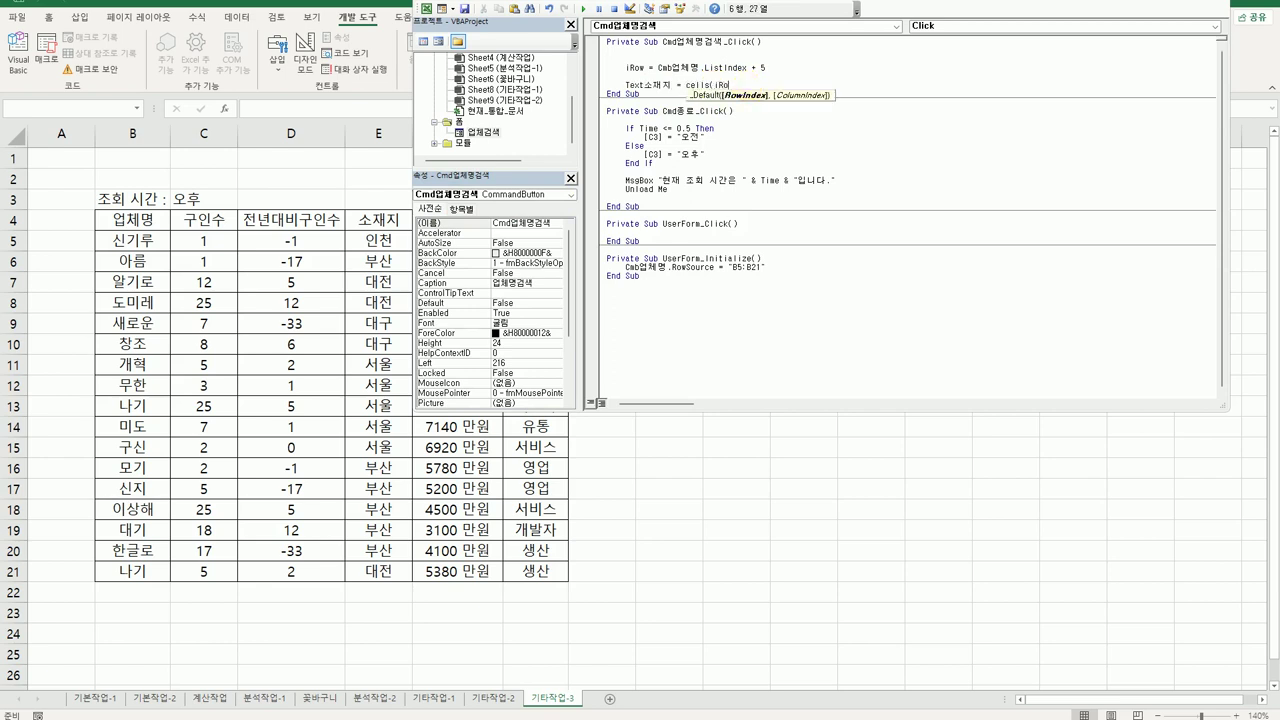
pyautogui.write('w, 3')
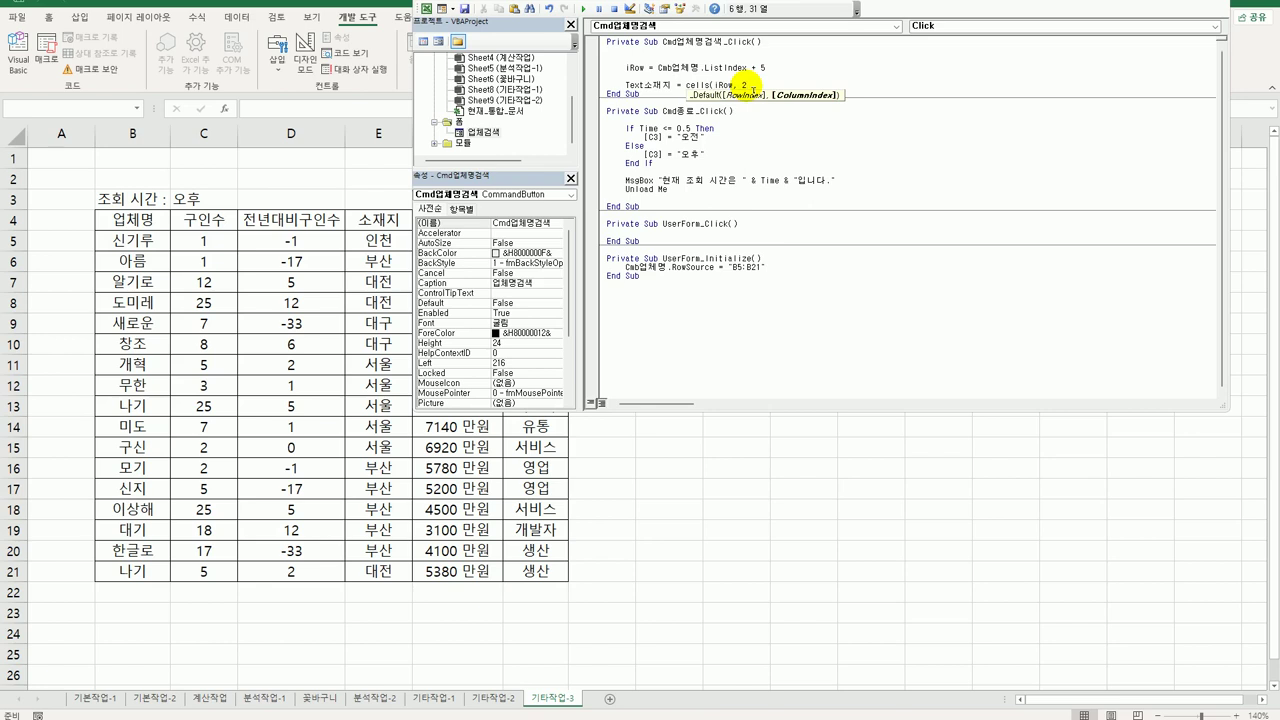
pyautogui.press('BackSpace')
pyautogui.write('5)')
pyautogui.press('Return')
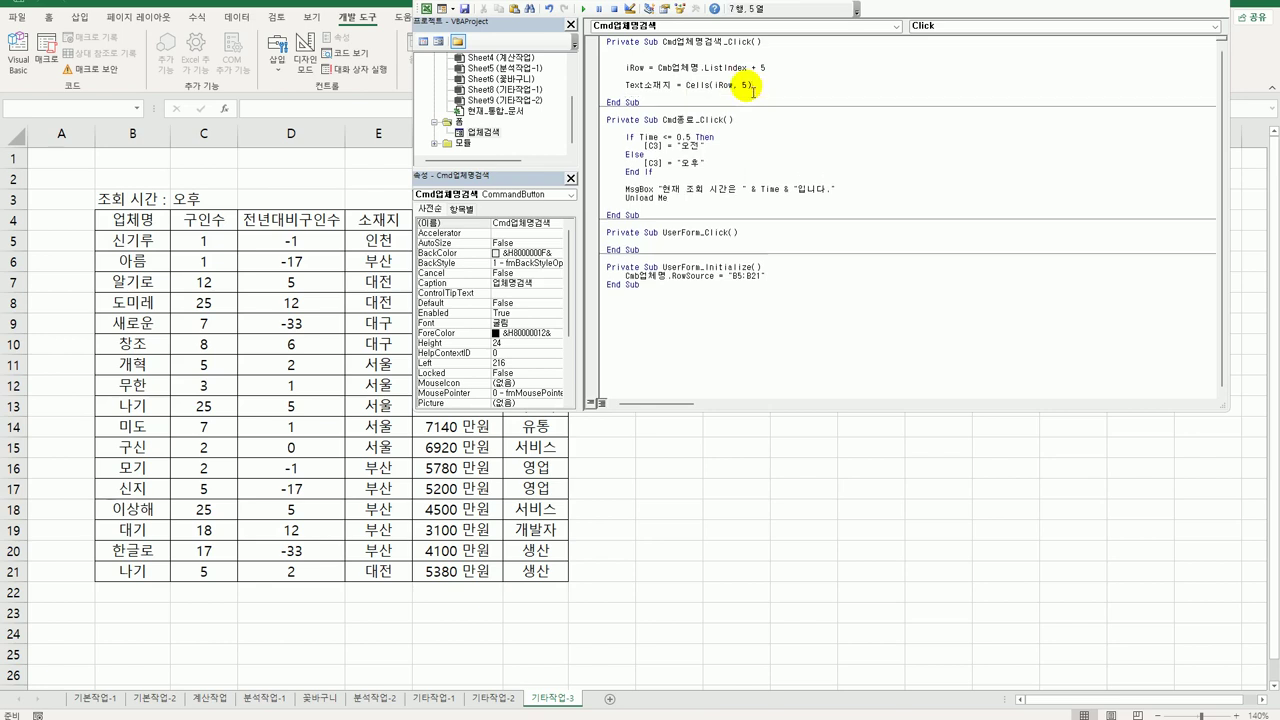
# Duplicate the Text소재지 = Cells(iRow, 5) line twice directly below the original.
pyautogui.hotkey('shift', 'End')
pyautogui.hotkey('ctrl', 'c')
pyautogui.press('Down')
pyautogui.hotkey('ctrl', 'v')
pyautogui.press('Return')
pyautogui.hotkey('ctrl', 'v')
pyautogui.press('Return')
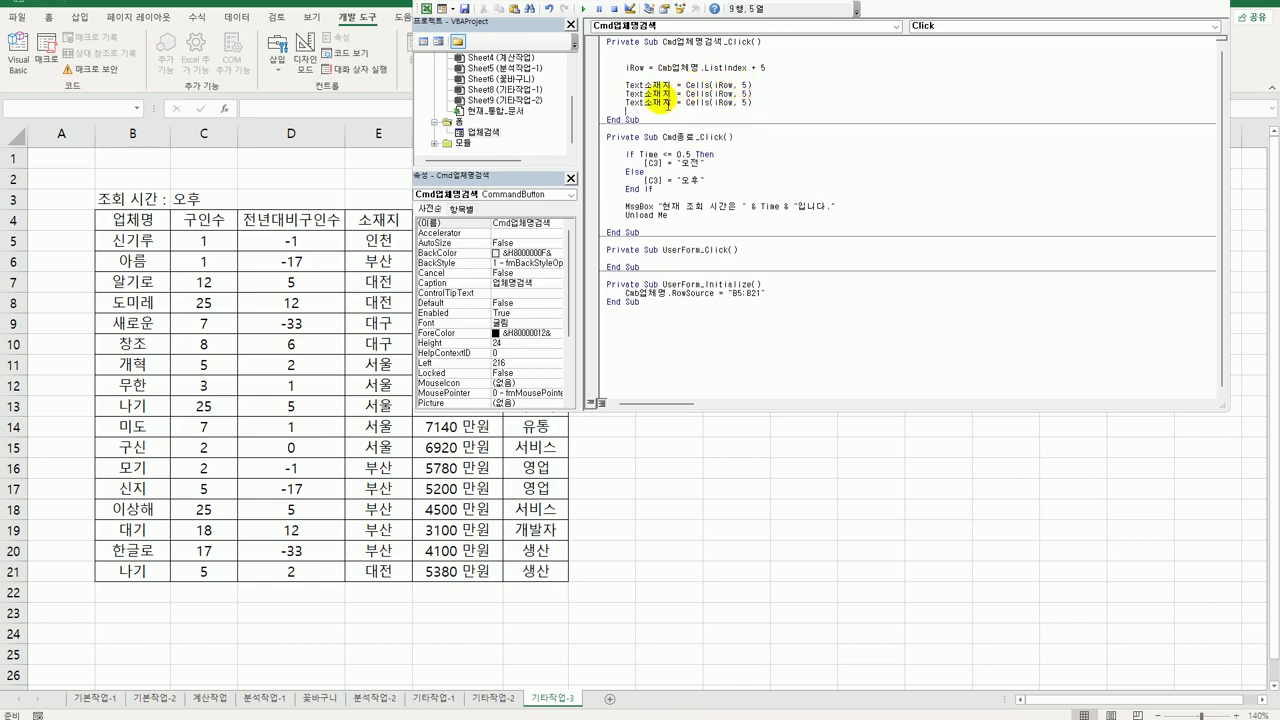
# Check the 연평균급여 text box's name in the form design, and rename the two duplicated lines' targets to Text구인수 and Text연평균급여.
pyautogui.doubleClick(483, 131)
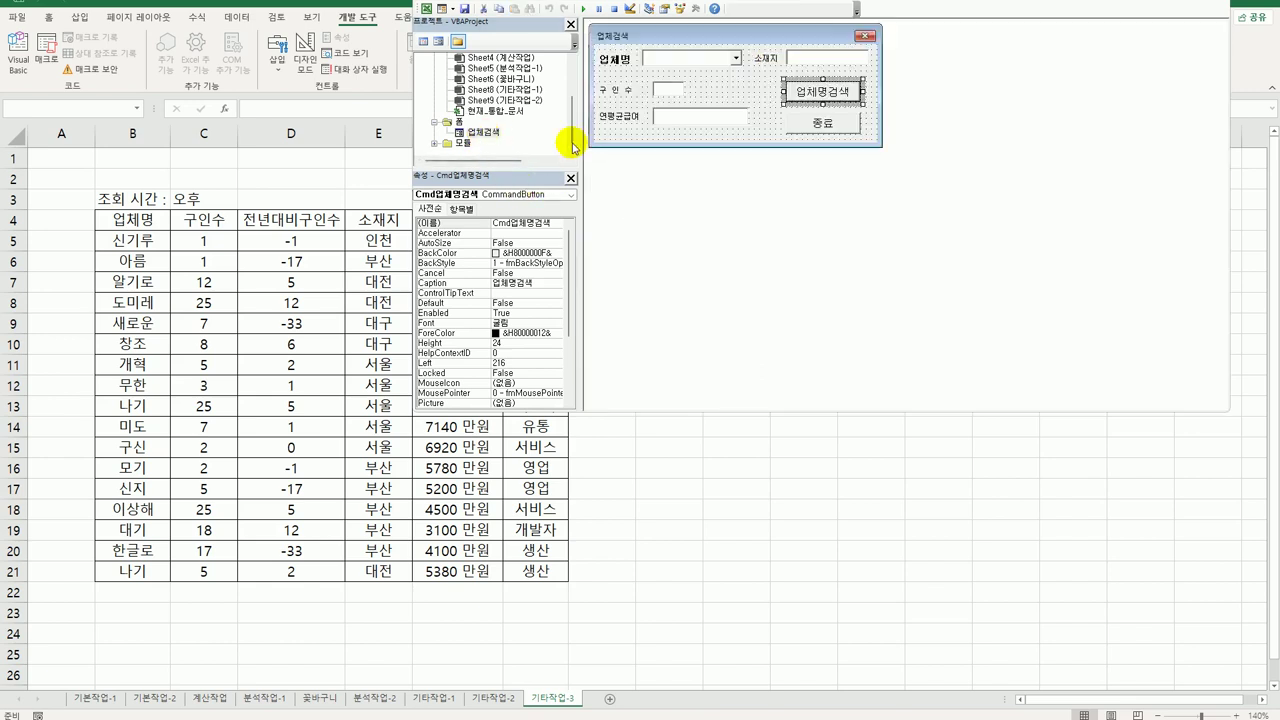
pyautogui.click(672, 120)
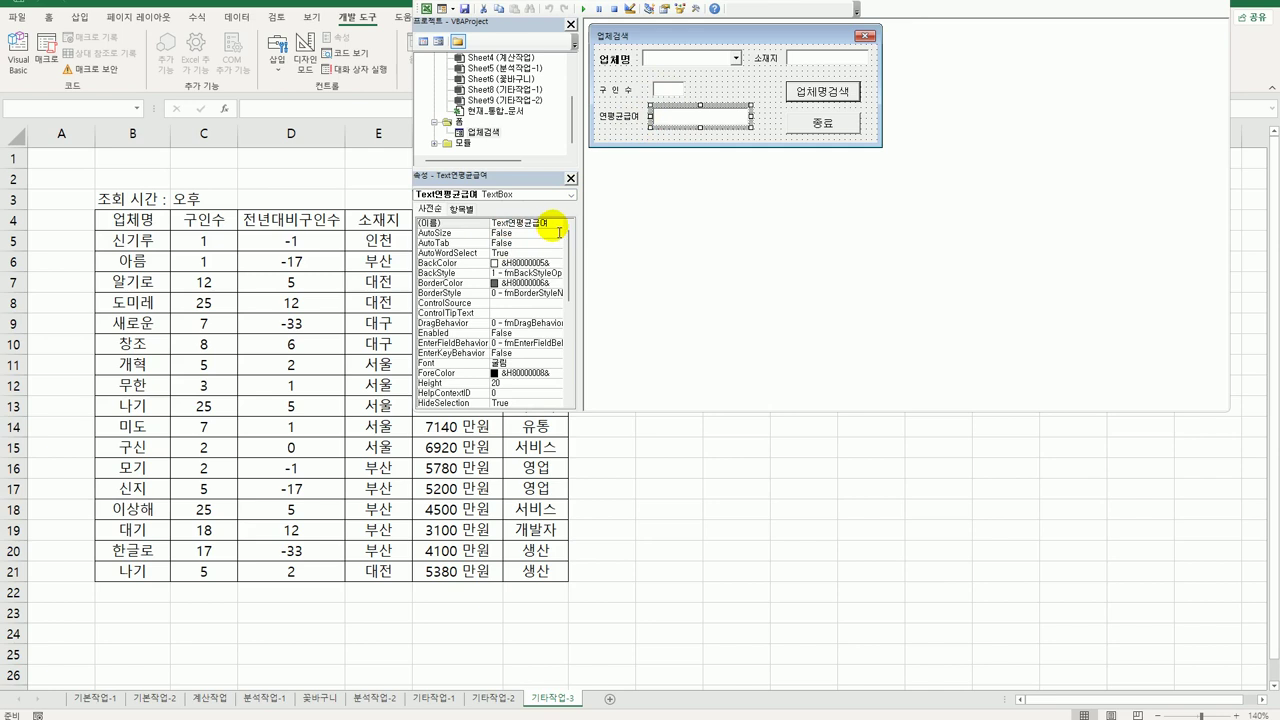
pyautogui.doubleClick(835, 95)
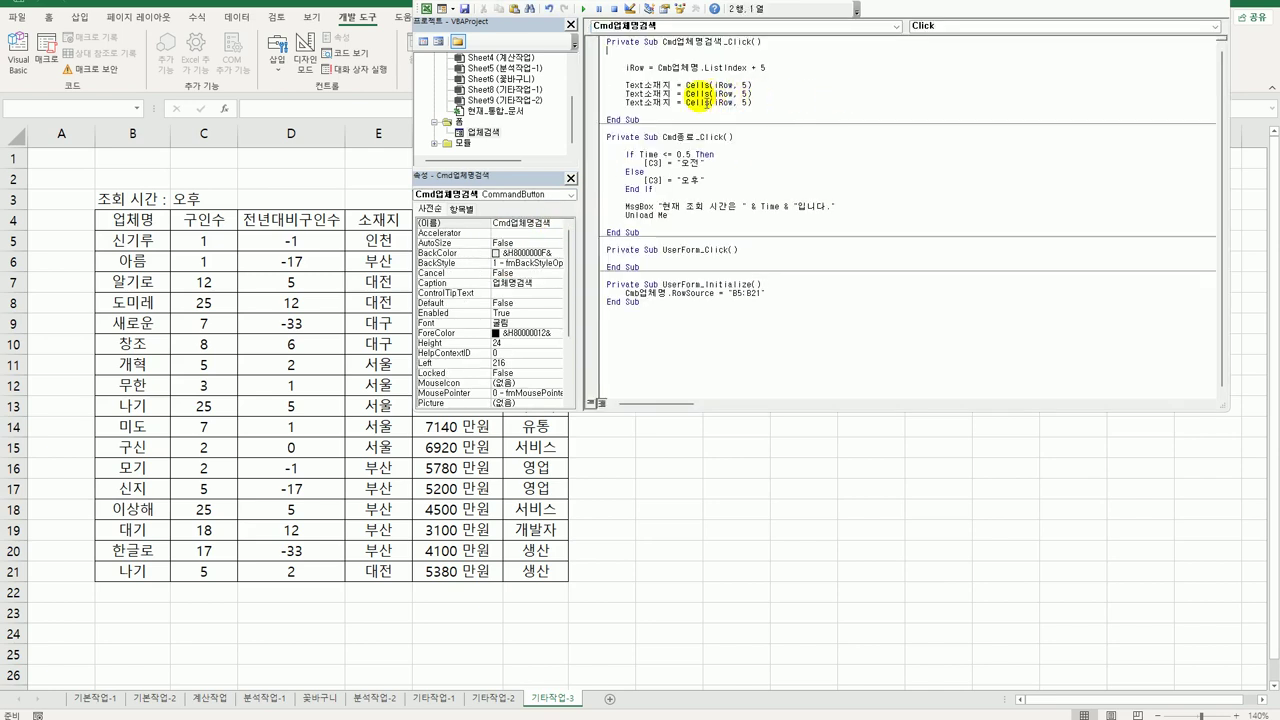
pyautogui.moveTo(643, 93); pyautogui.dragTo(673, 94)
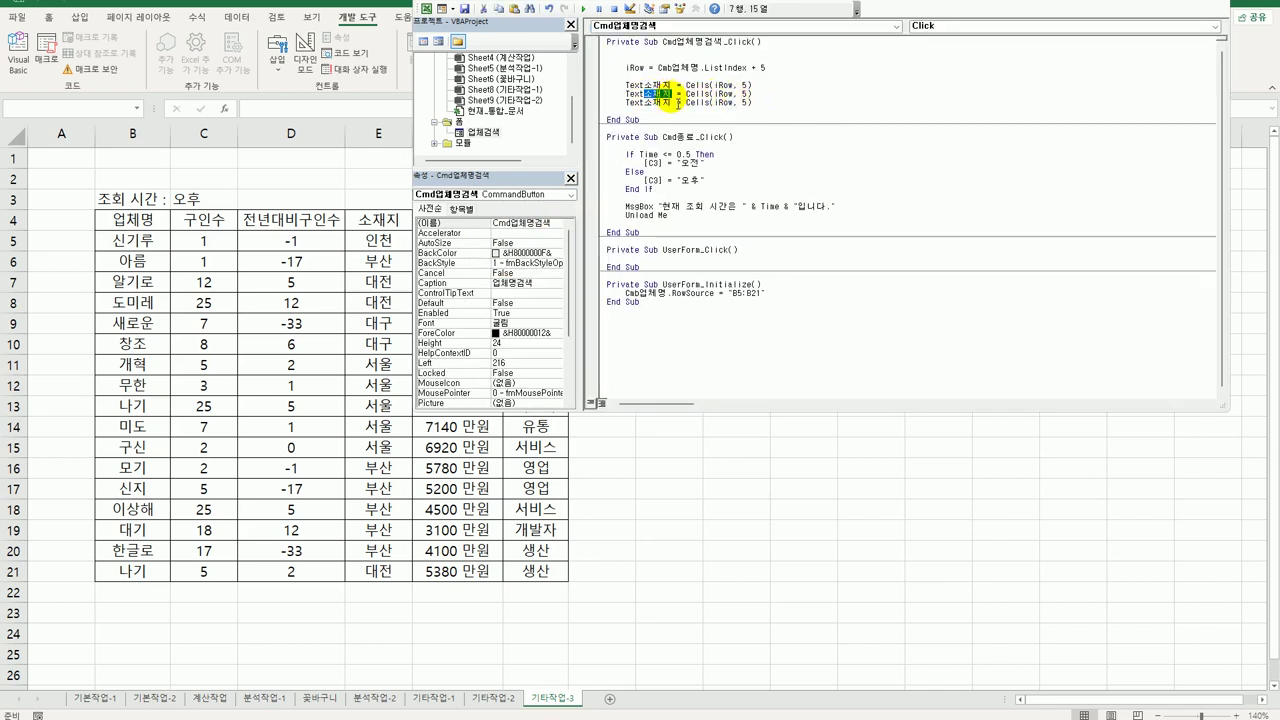
pyautogui.write('구인')
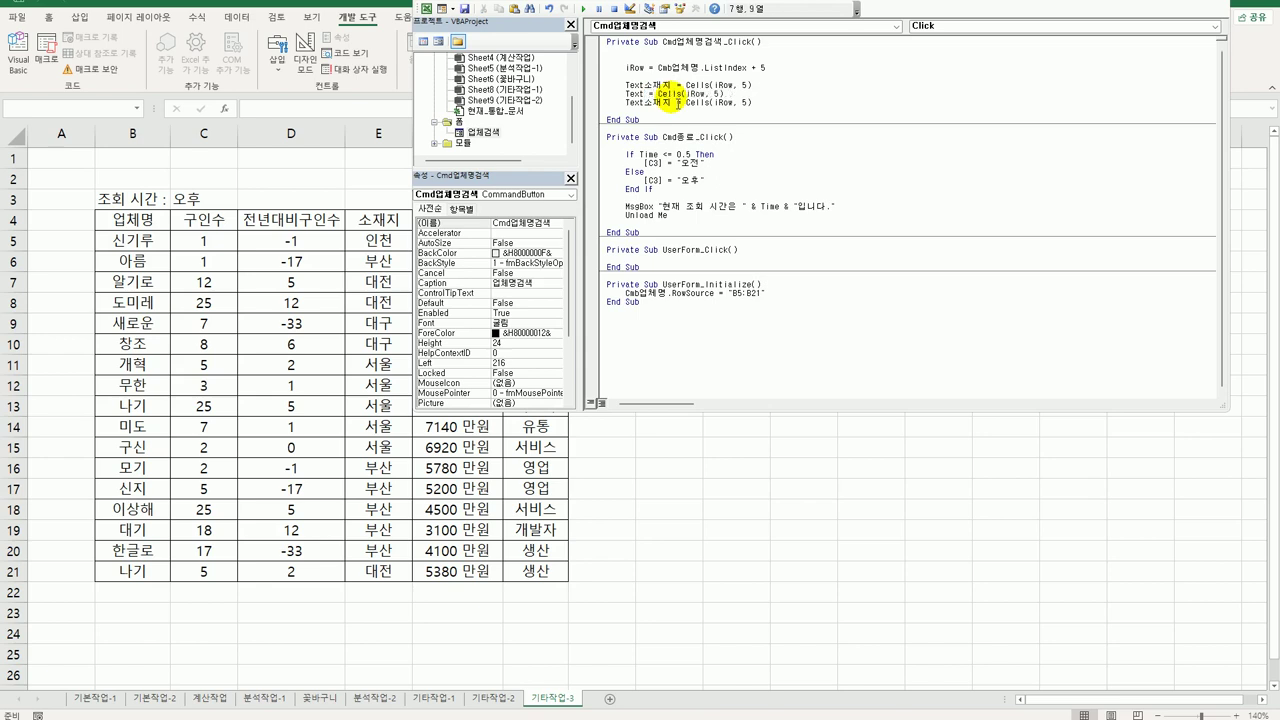
pyautogui.write('수')
pyautogui.hotkey('shift', 'Left')
pyautogui.hotkey('shift', 'Left')
pyautogui.hotkey('shift', 'Left')
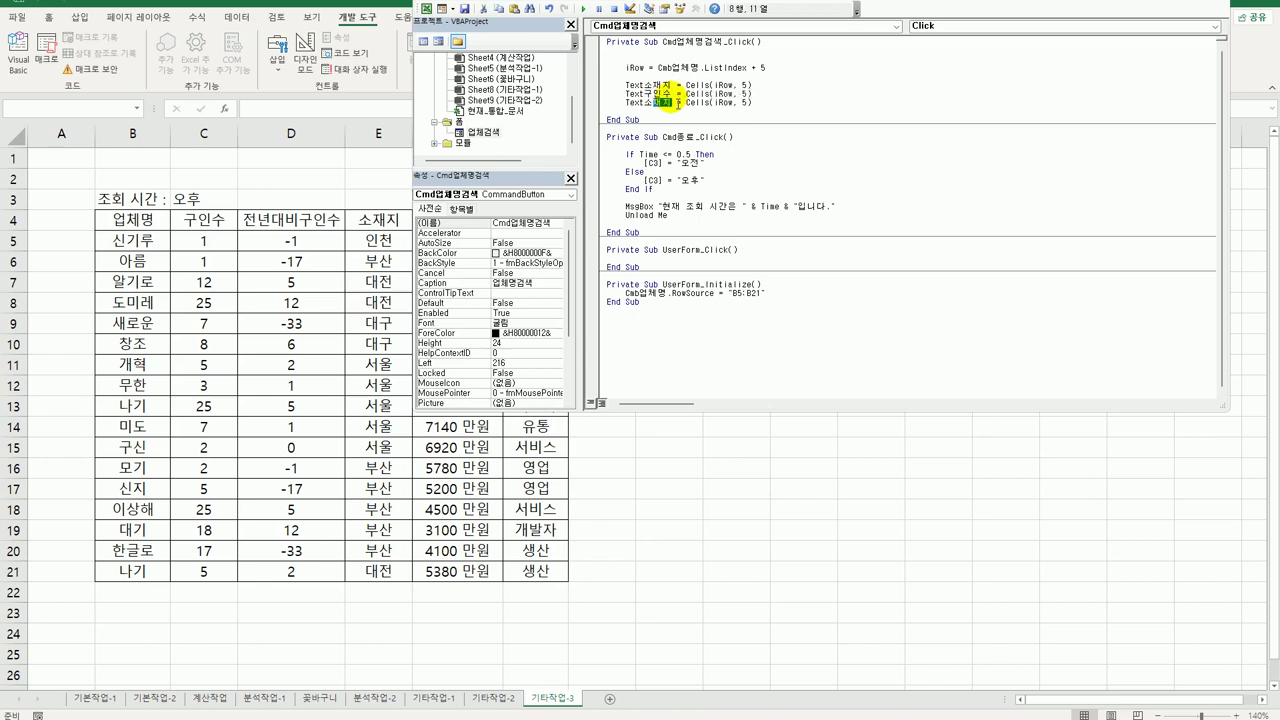
pyautogui.write('연봉근')
pyautogui.write('애')
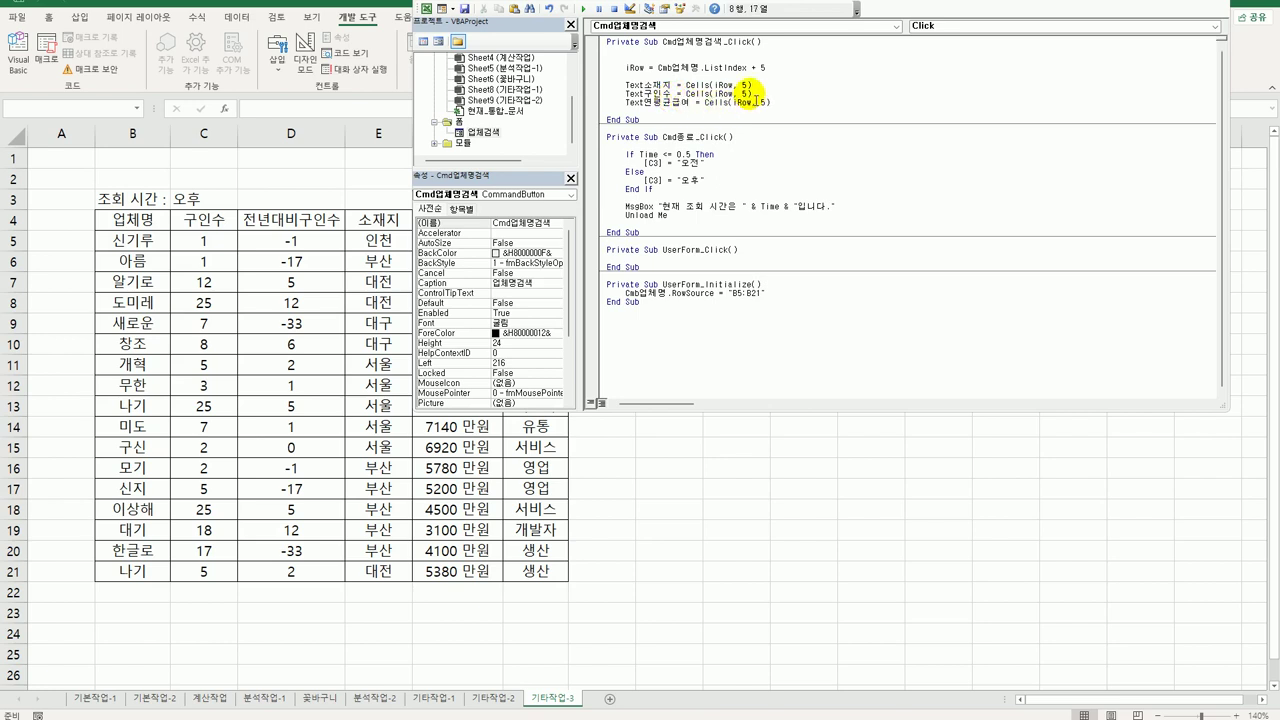
# Set the Cells column number to 3 in the Text구인수 line and to 6 in the Text연평균급여 line.
pyautogui.click(751, 93)
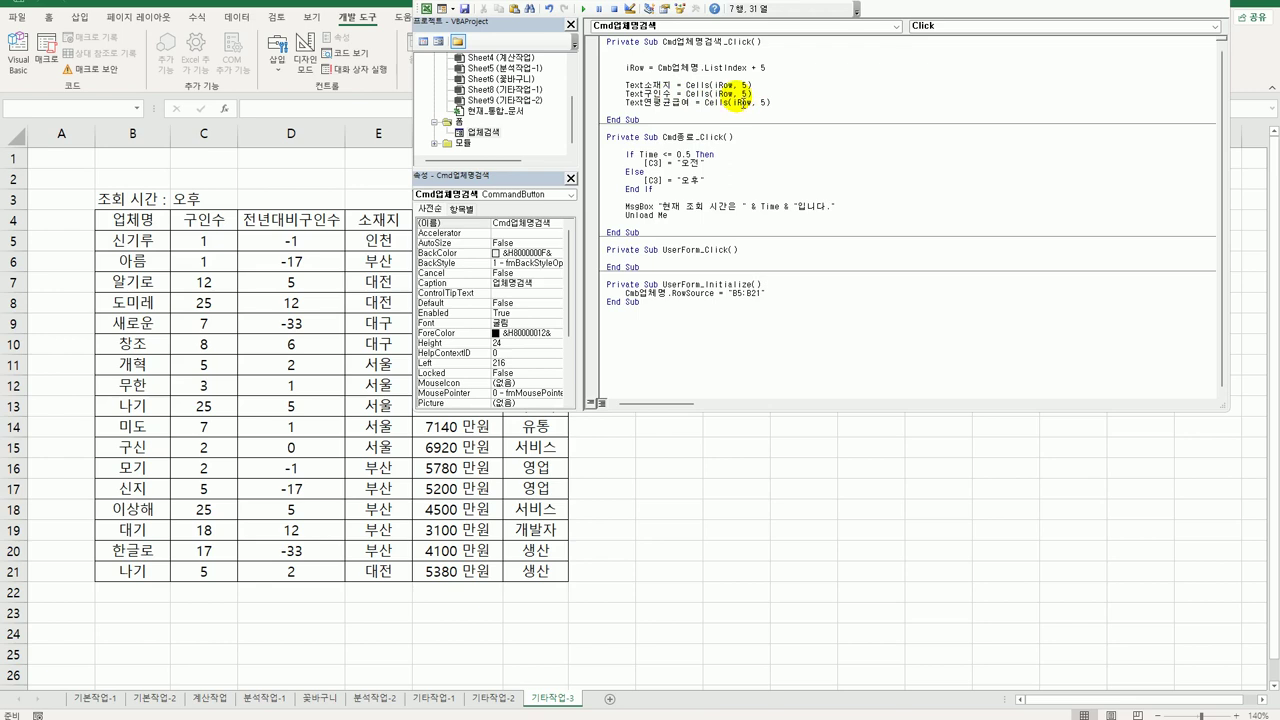
pyautogui.press('BackSpace')
pyautogui.write('3')
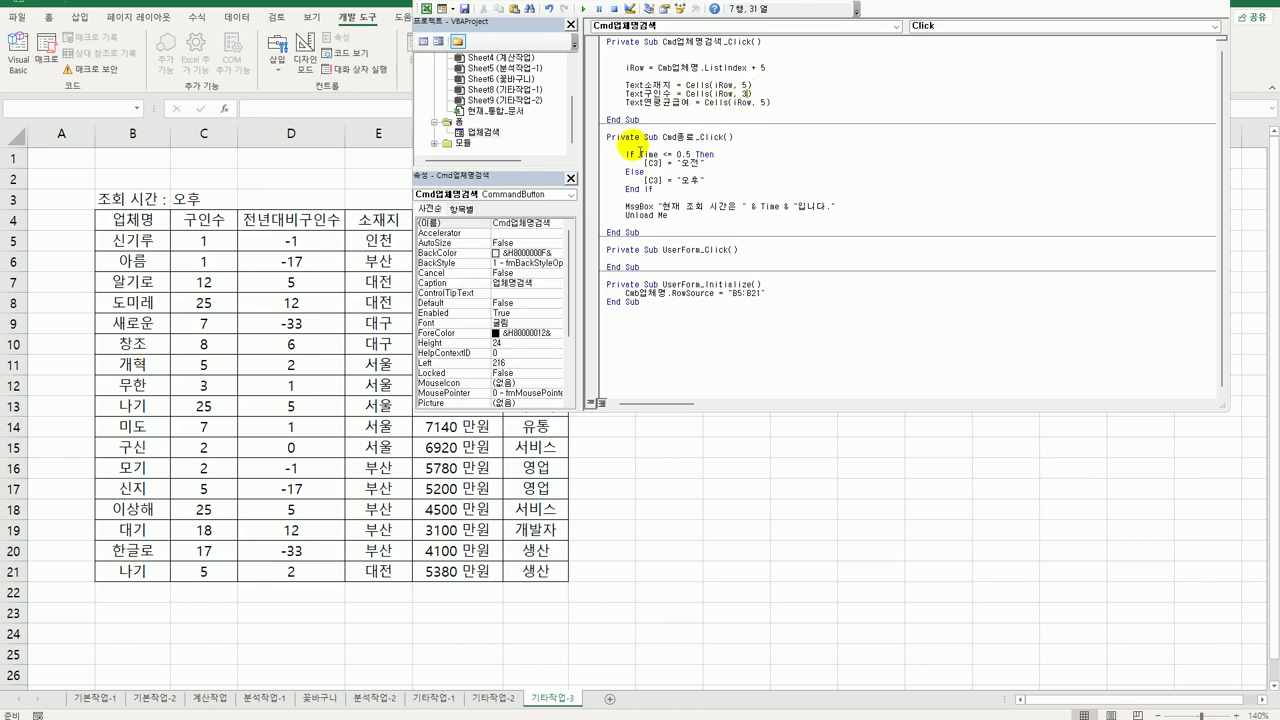
pyautogui.doubleClick(763, 103)
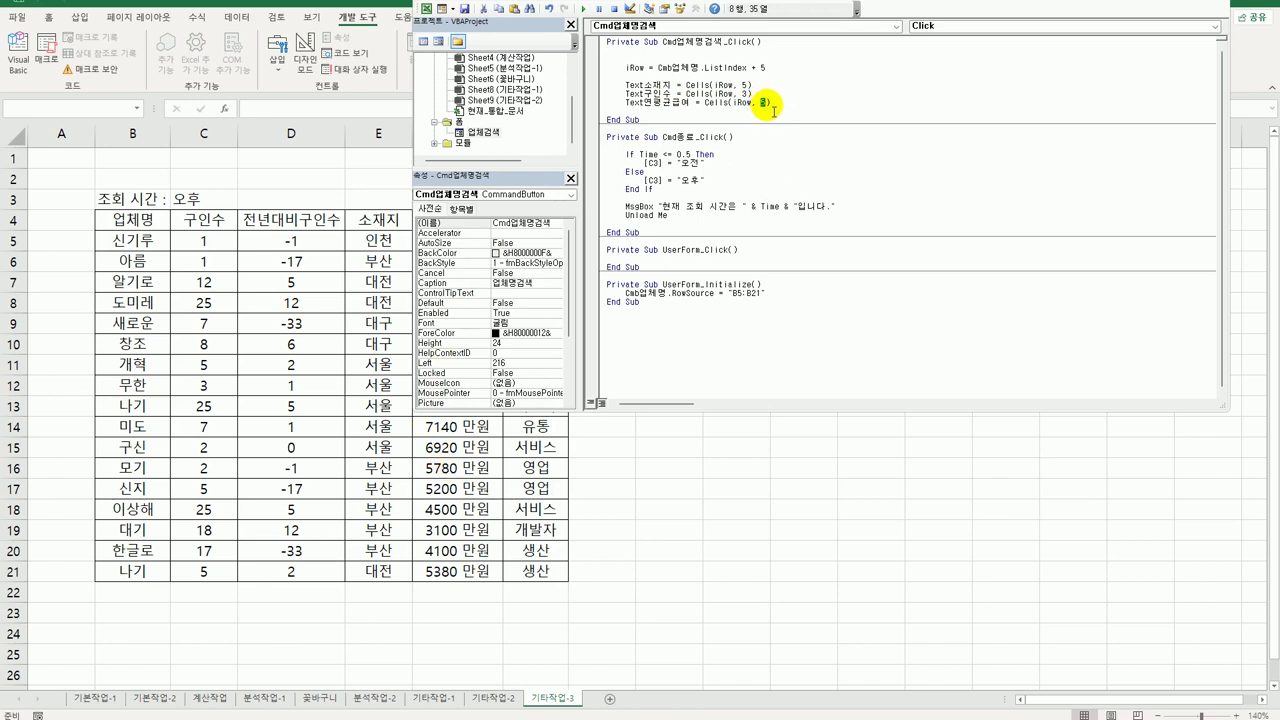
pyautogui.write('6')
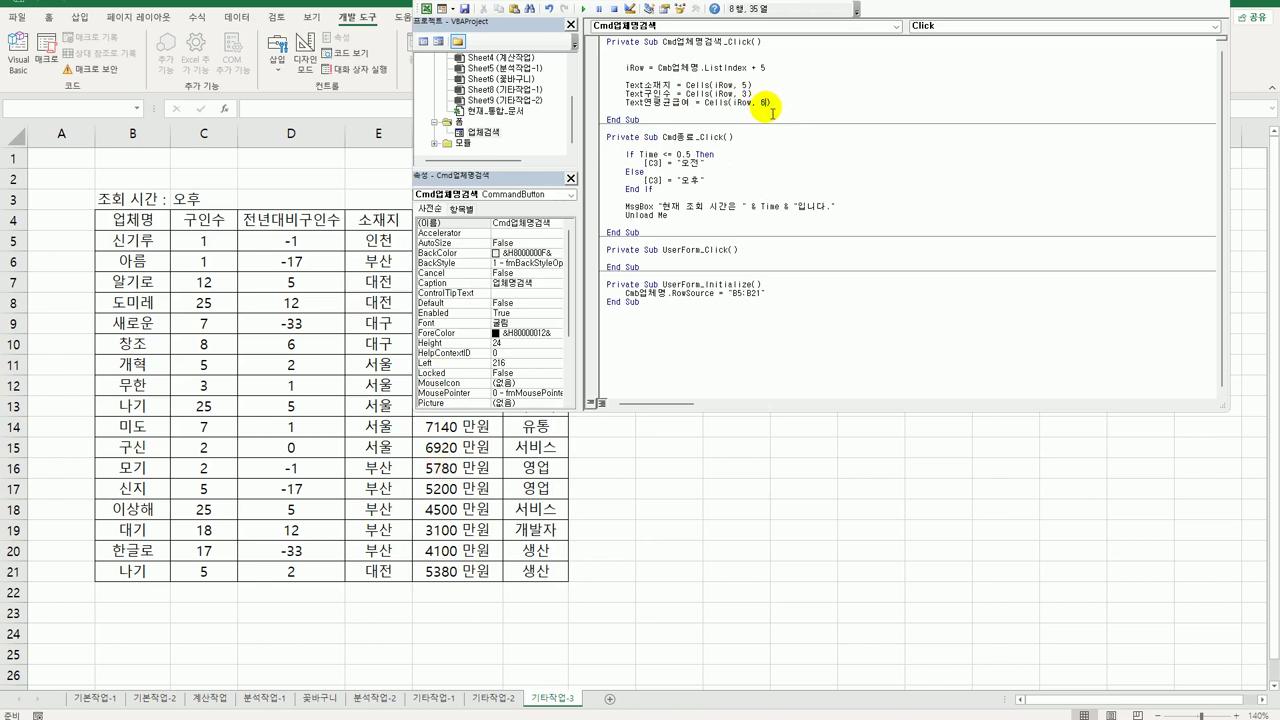
pyautogui.click(766, 148)
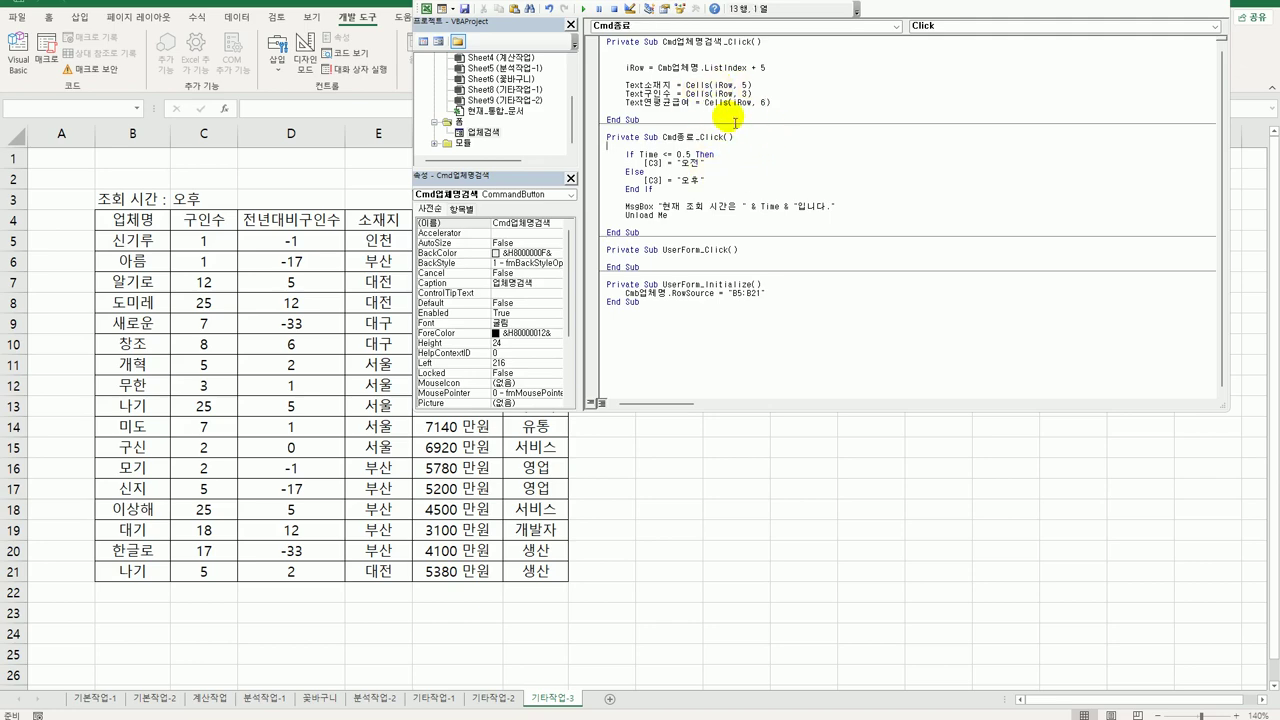
# Return to the 기타작업-3 worksheet, open the 업체검색 form beside the table, and run the 업체명검색 lookup for 아름.
pyautogui.hotkey('alt', 'F11')
pyautogui.click(826, 328)
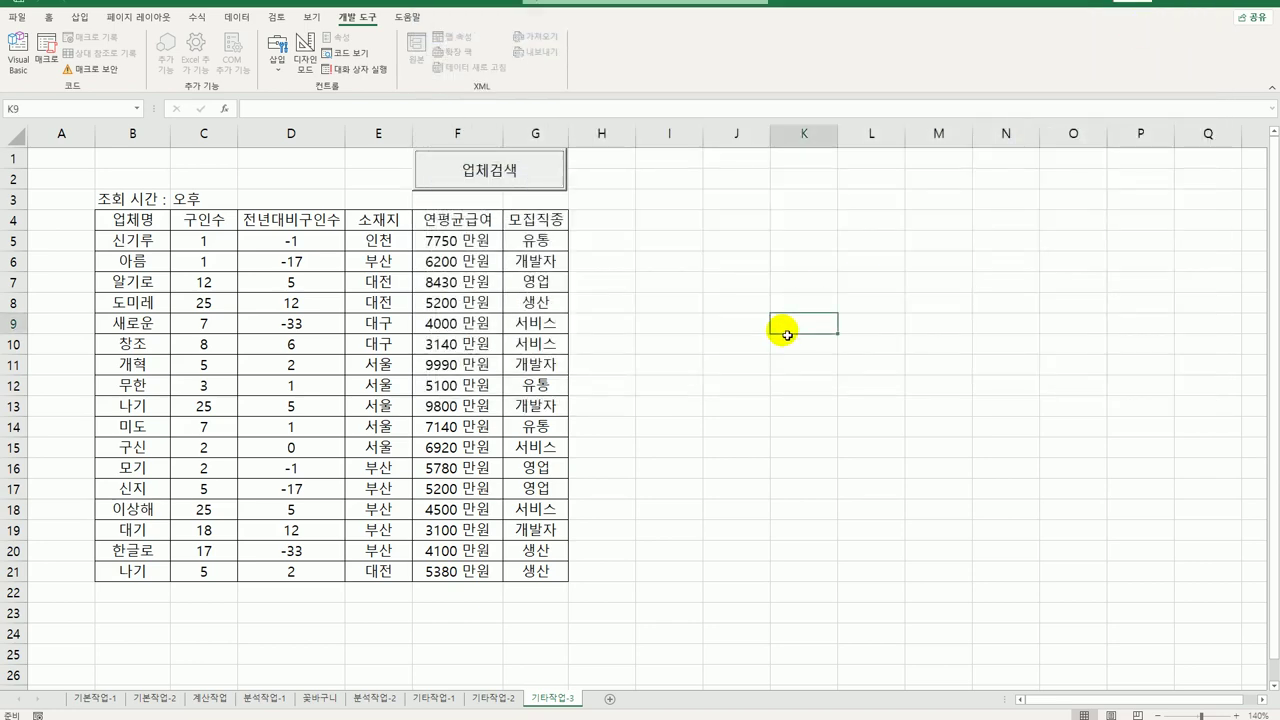
pyautogui.click(533, 186)
pyautogui.moveTo(707, 304); pyautogui.dragTo(997, 179)
pyautogui.click(930, 203)
pyautogui.click(858, 226)
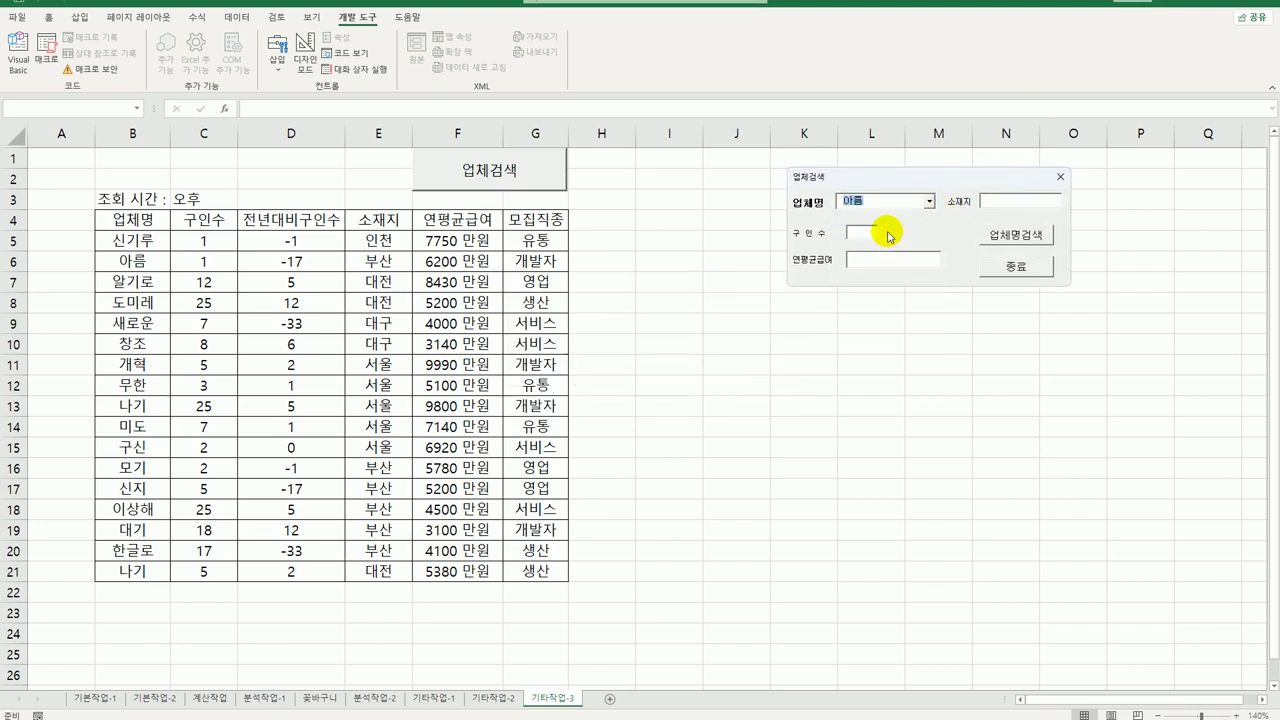
pyautogui.click(1017, 239)
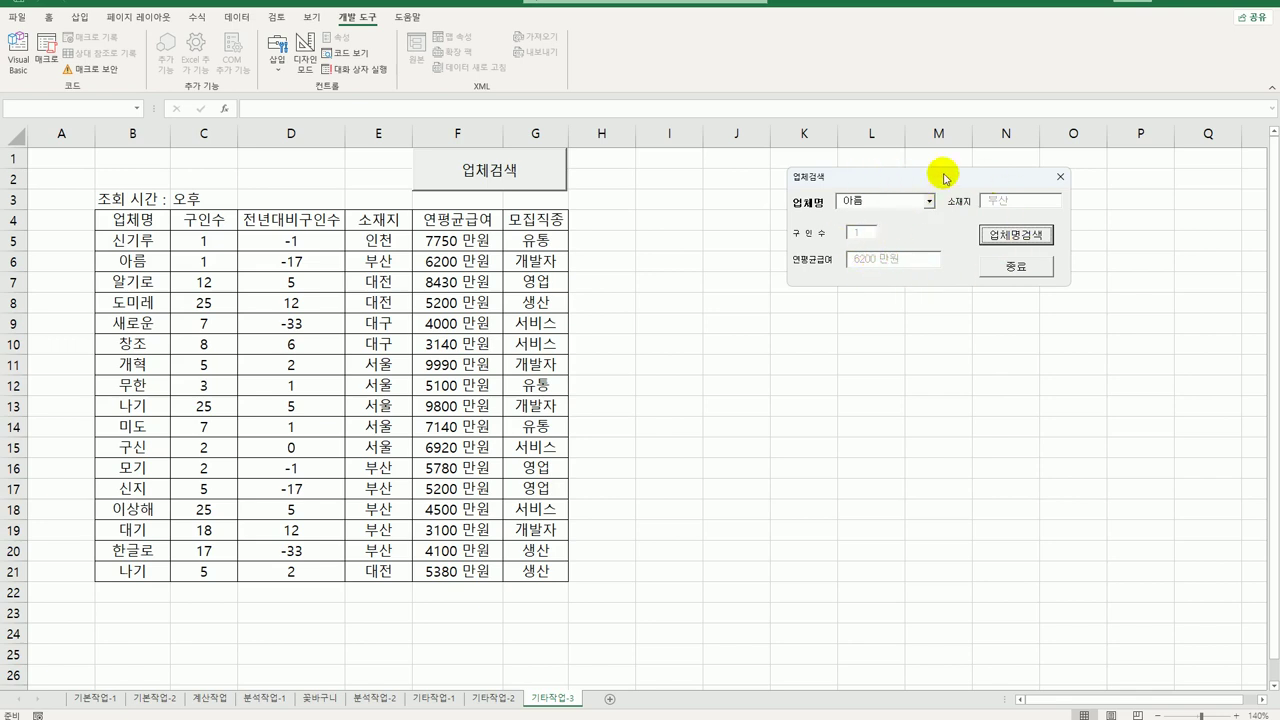
# Close the 업체검색 form with its 종료 function, accept the time message, and select cell K13.
pyautogui.click(1020, 276)
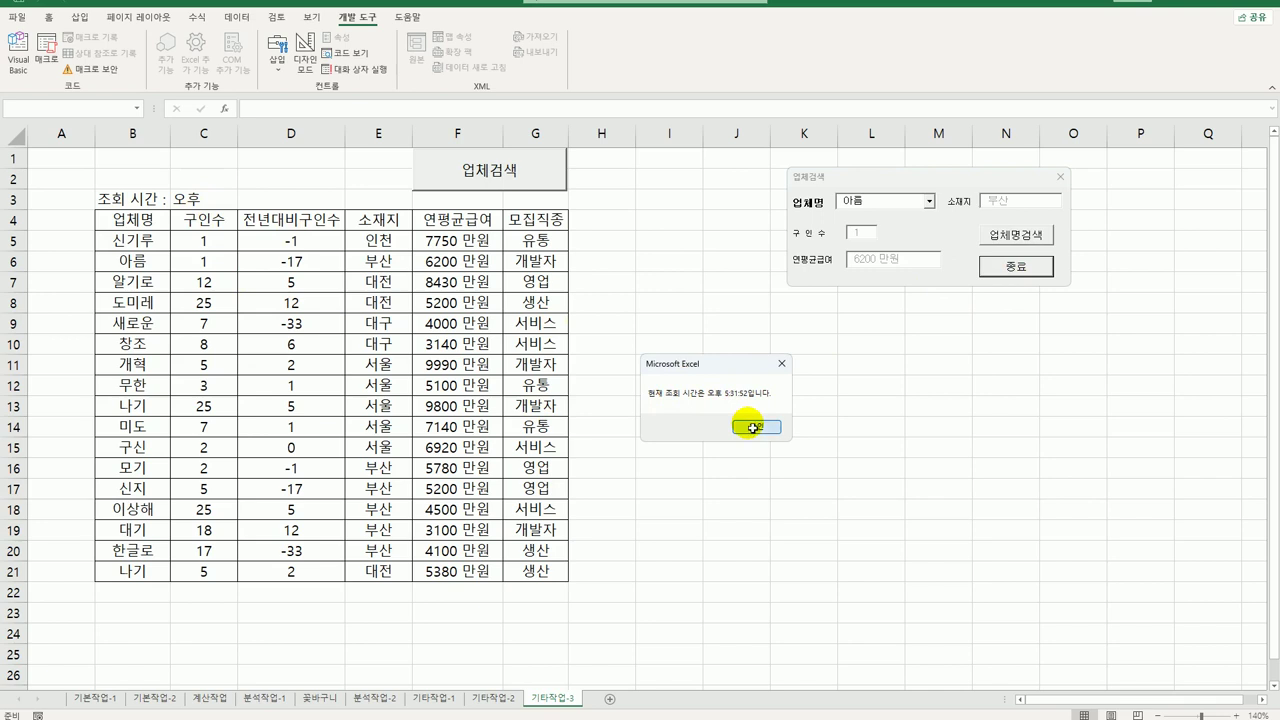
pyautogui.click(752, 427)
pyautogui.click(779, 406)
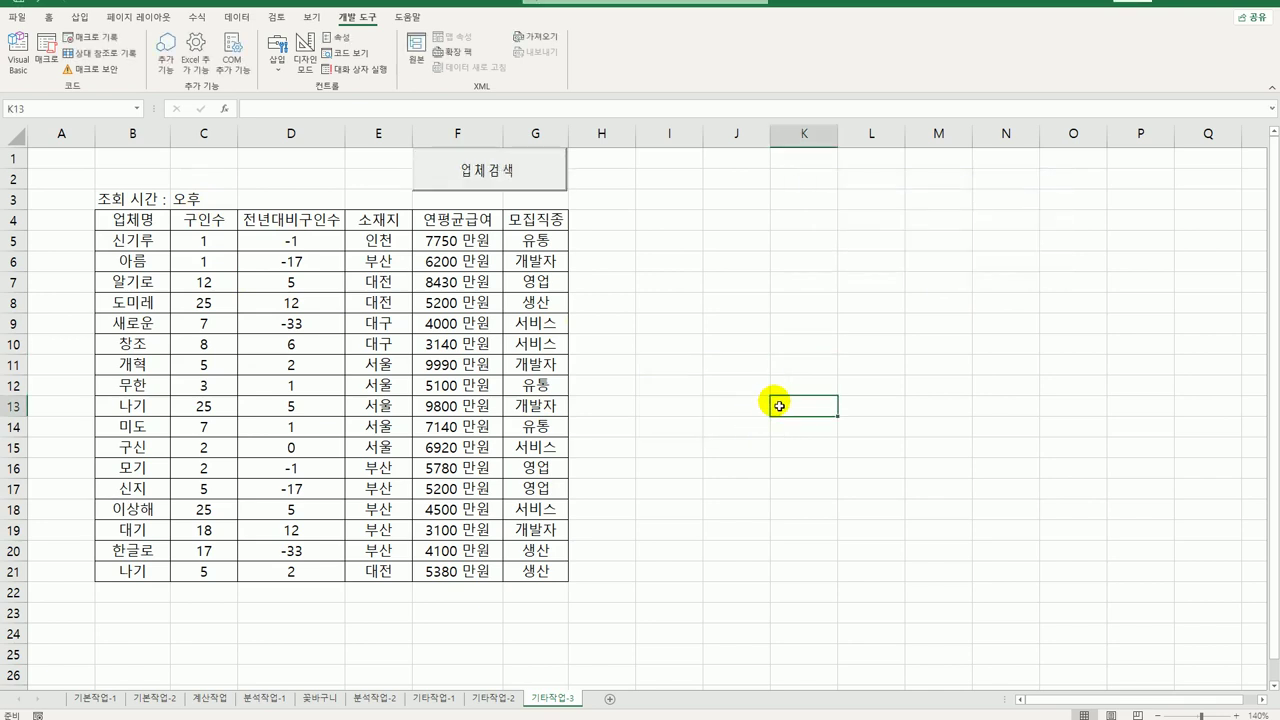